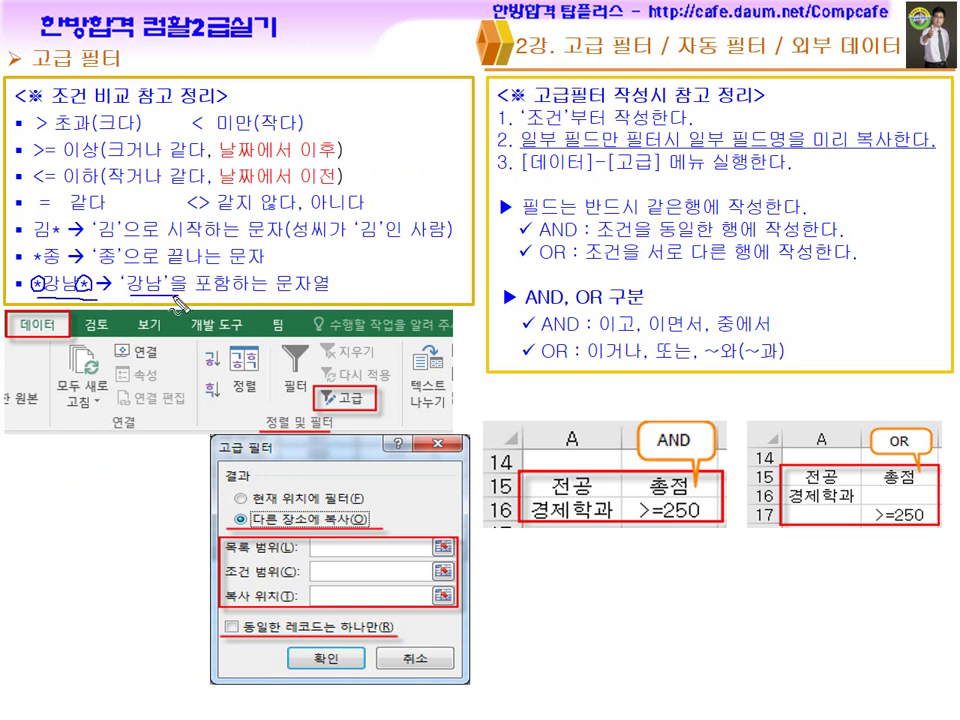
drag(68, 480, 86, 491)
drag(86, 482, 142, 490)
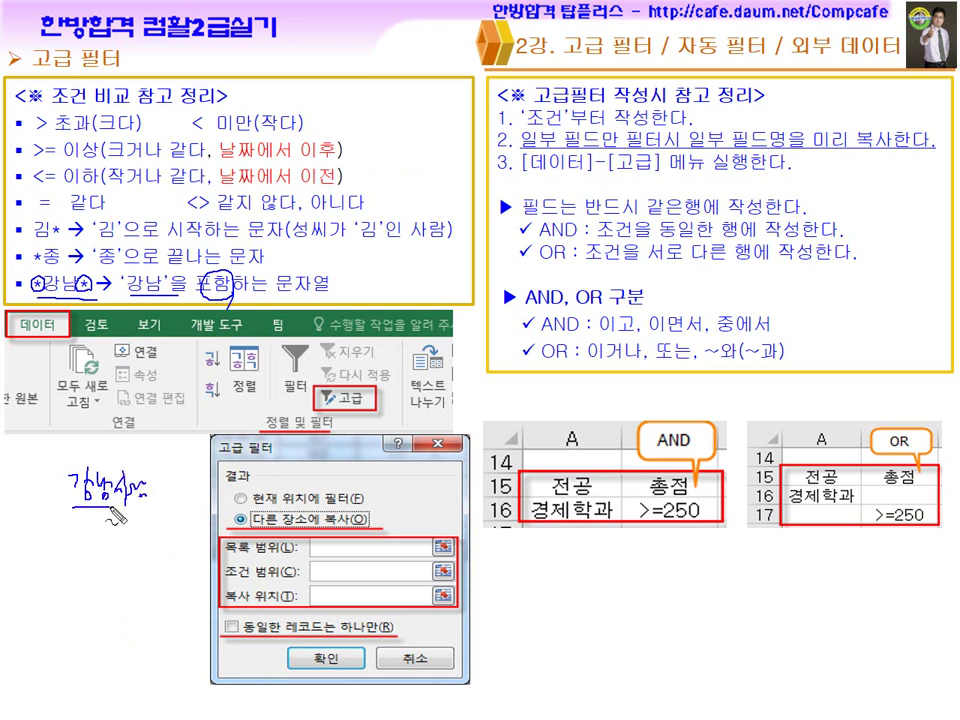
mouse_move(73, 530)
mouse_down()
mouse_move(85, 552)
mouse_move(113, 548)
mouse_up()
drag(113, 538, 119, 538)
drag(108, 550, 149, 548)
drag(154, 530, 155, 562)
drag(163, 538, 173, 543)
drag(105, 566, 129, 565)
drag(107, 571, 130, 571)
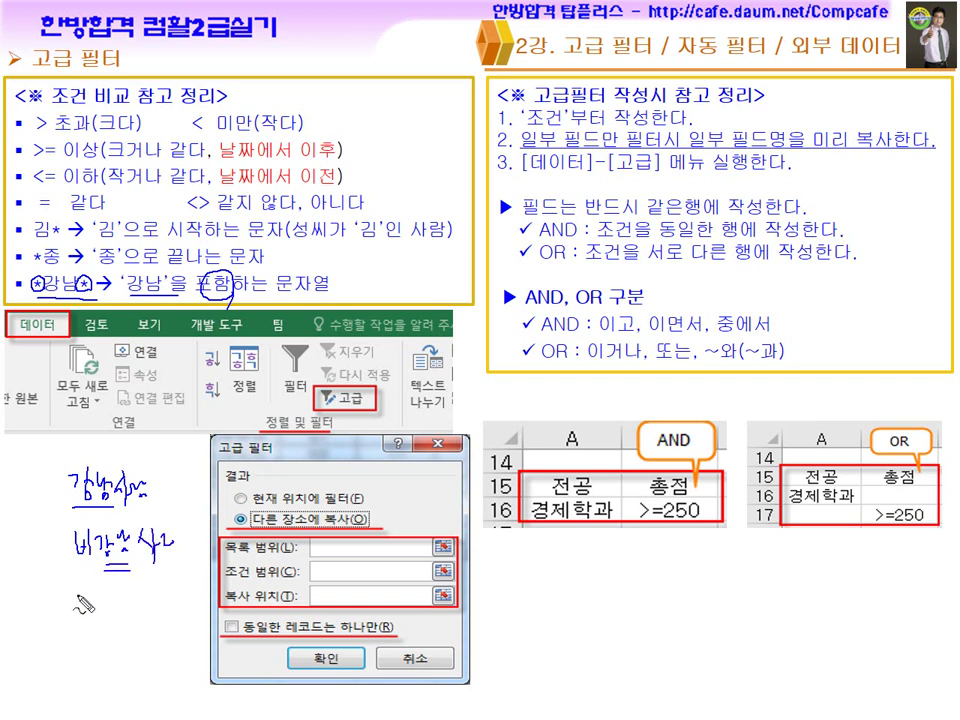
mouse_move(92, 612)
mouse_down()
mouse_move(140, 617)
mouse_move(146, 600)
mouse_up()
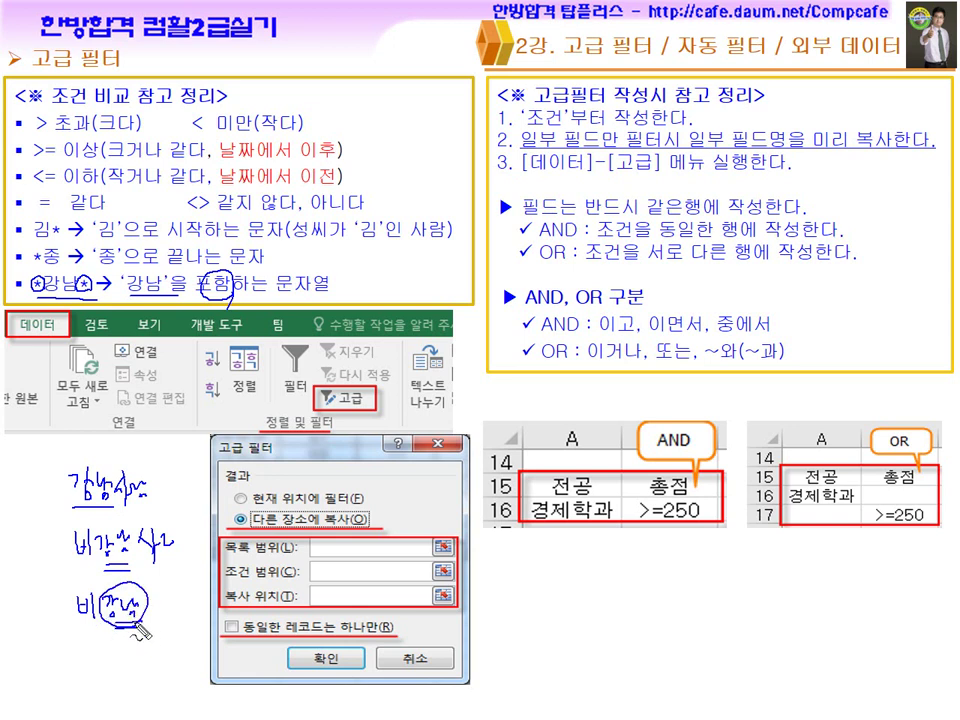
drag(104, 548, 104, 553)
drag(72, 500, 108, 499)
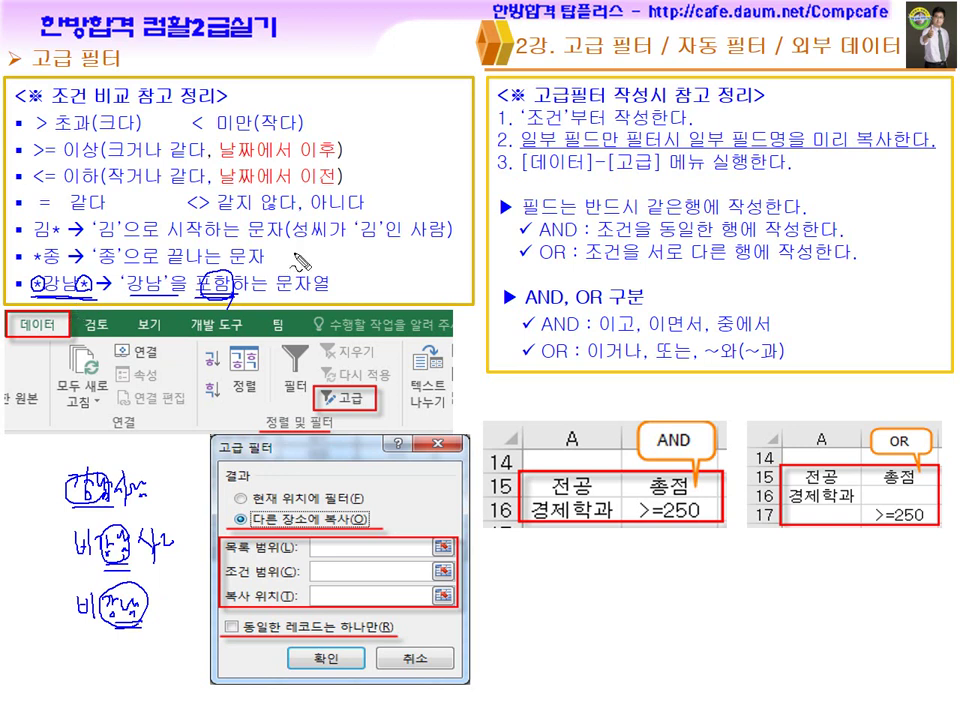
drag(770, 87, 789, 86)
mouse_move(560, 110)
mouse_down()
mouse_move(530, 102)
mouse_move(560, 100)
mouse_up()
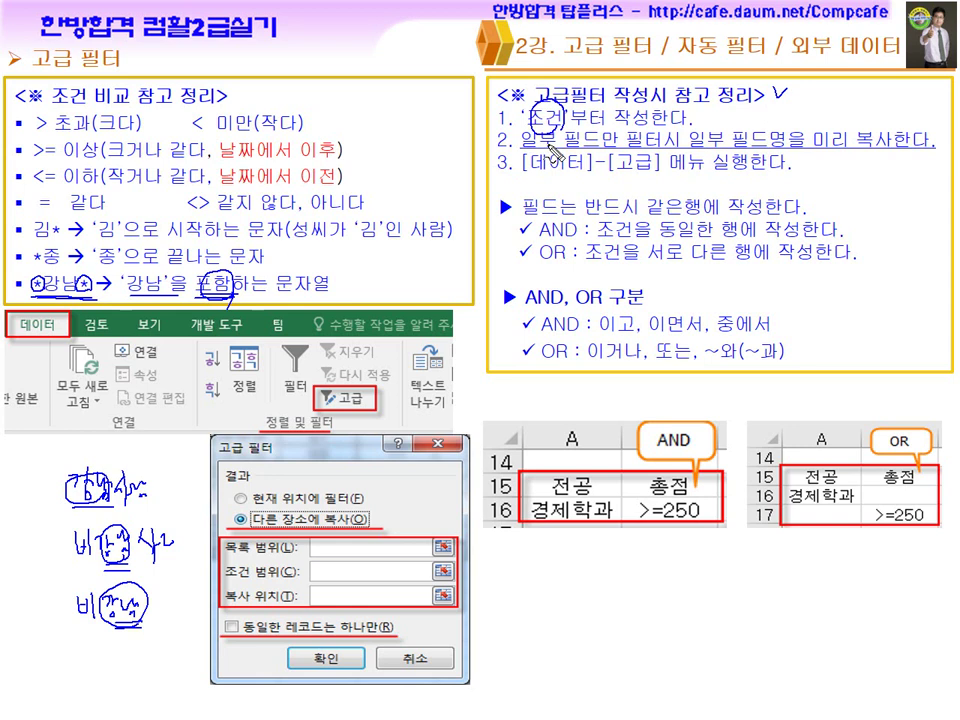
drag(534, 311, 604, 312)
drag(603, 225, 786, 212)
drag(576, 244, 572, 240)
drag(591, 475, 610, 469)
drag(692, 478, 711, 468)
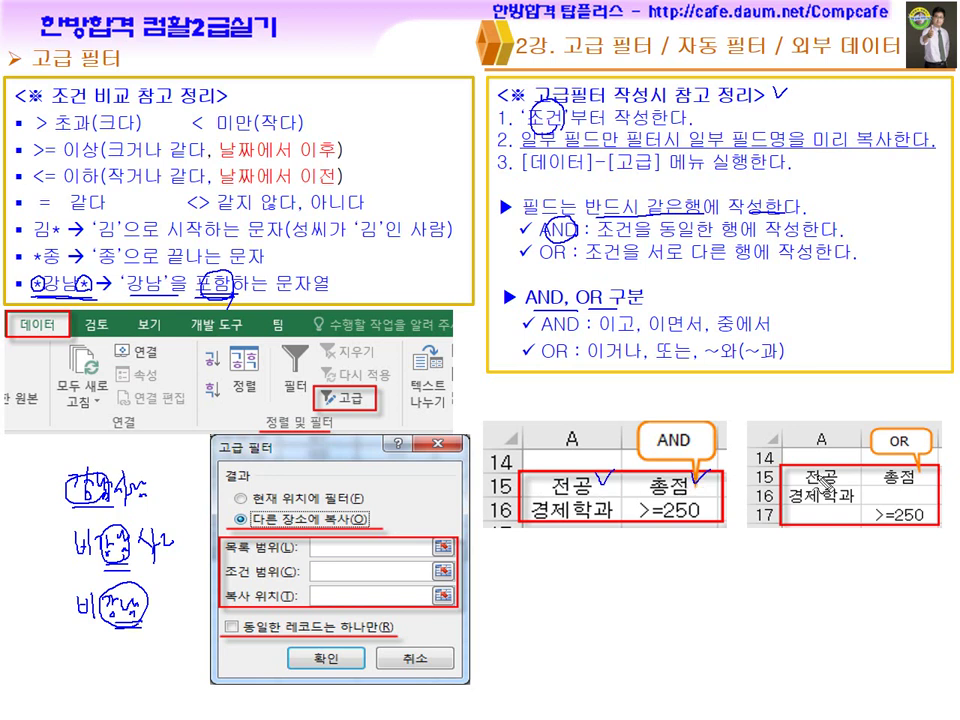
drag(846, 468, 862, 463)
mouse_move(556, 490)
mouse_down()
mouse_move(624, 491)
mouse_move(660, 473)
mouse_move(564, 490)
mouse_move(621, 491)
mouse_up()
mouse_move(784, 487)
mouse_down()
mouse_move(914, 467)
mouse_move(786, 488)
mouse_up()
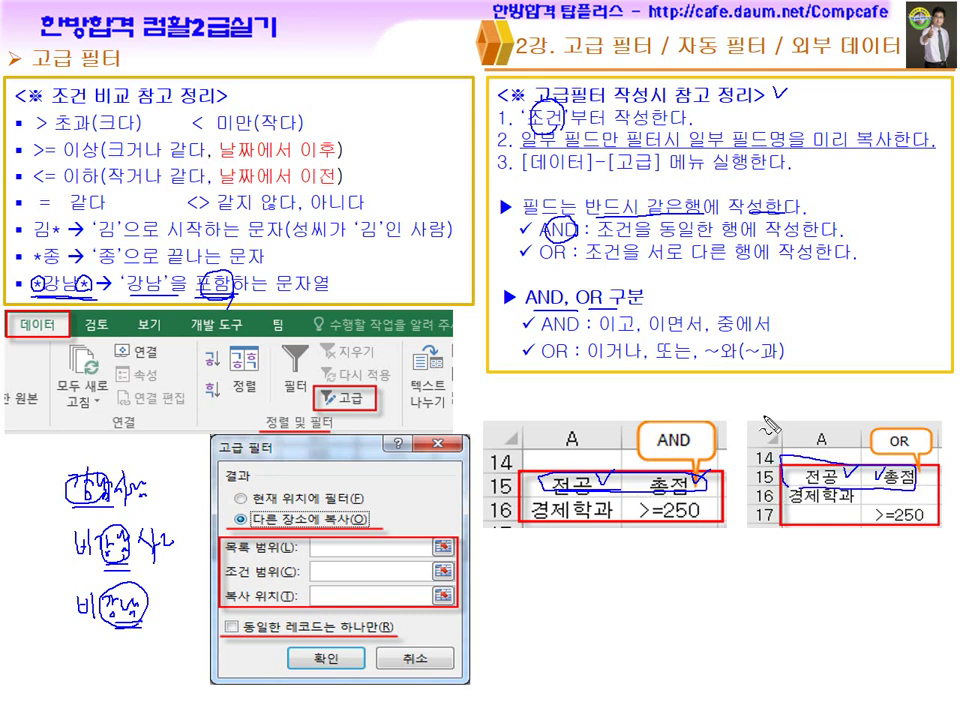
drag(605, 217, 781, 213)
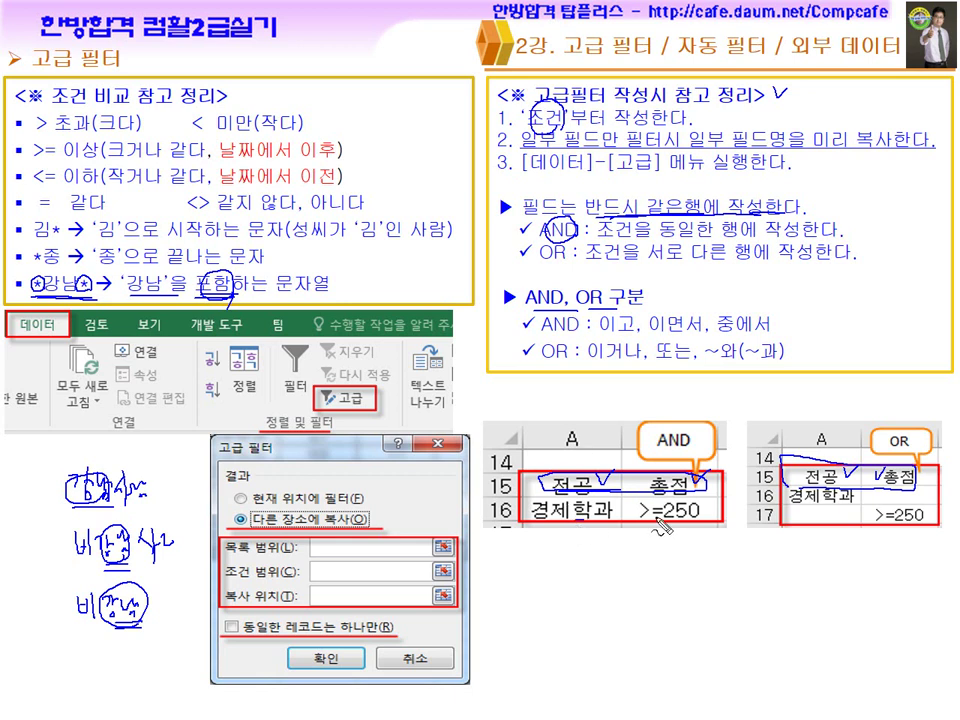
drag(601, 238, 748, 241)
drag(674, 241, 806, 238)
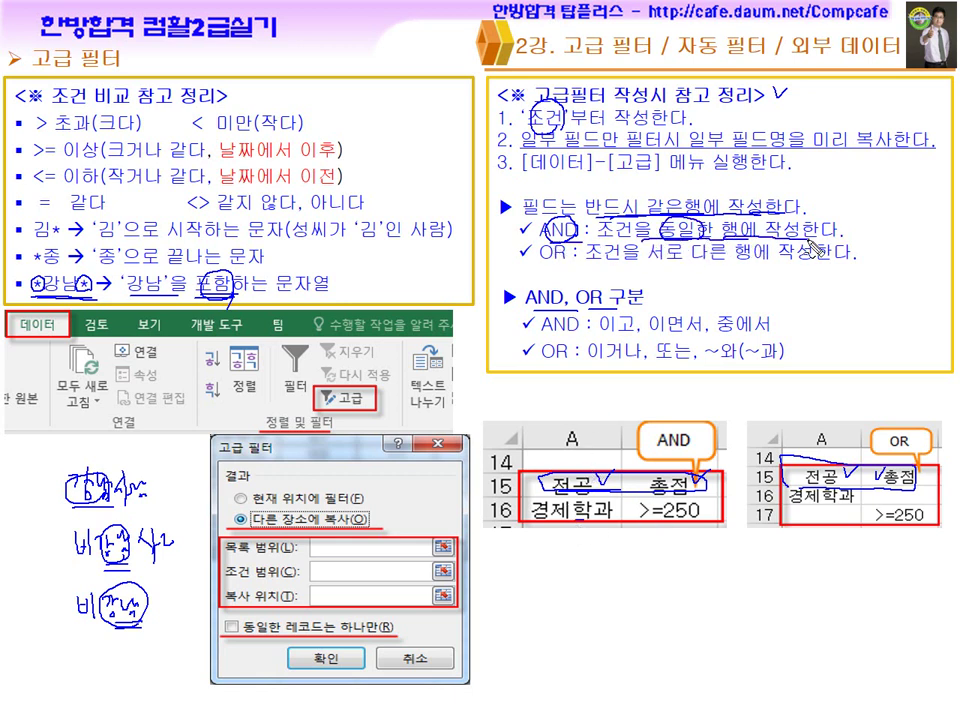
key(e)
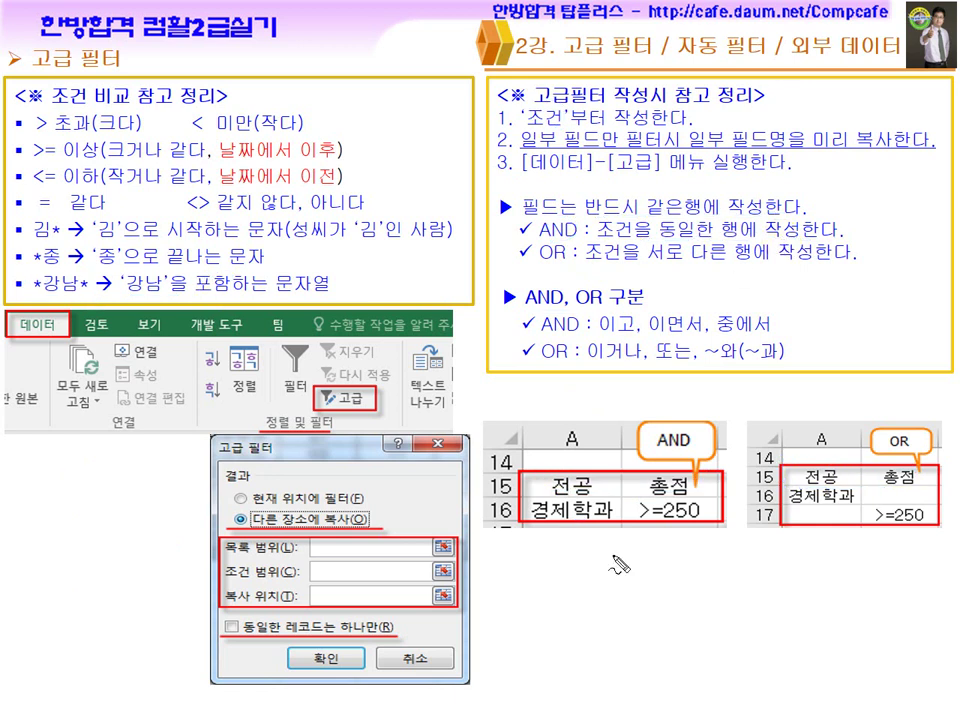
drag(616, 510, 626, 503)
drag(730, 511, 742, 505)
mouse_move(531, 500)
mouse_down()
mouse_move(645, 537)
mouse_move(712, 507)
mouse_move(525, 500)
mouse_up()
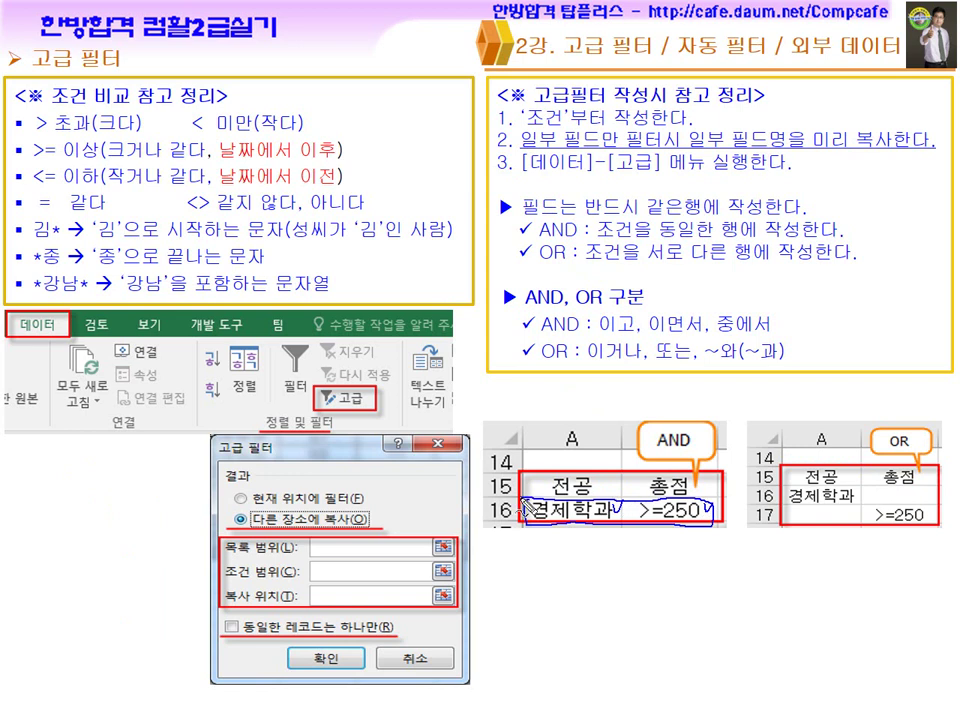
drag(597, 551, 650, 552)
drag(643, 428, 653, 421)
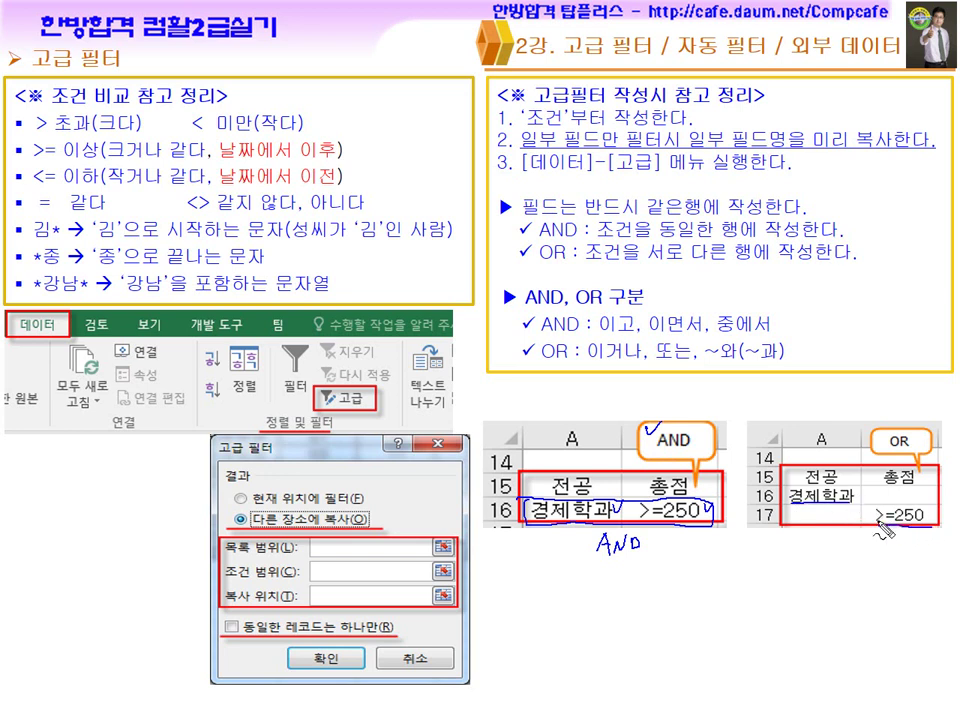
mouse_move(887, 509)
mouse_down()
mouse_move(887, 487)
mouse_move(900, 499)
mouse_up()
mouse_move(839, 499)
mouse_down()
mouse_move(839, 518)
mouse_move(877, 524)
mouse_move(836, 531)
mouse_up()
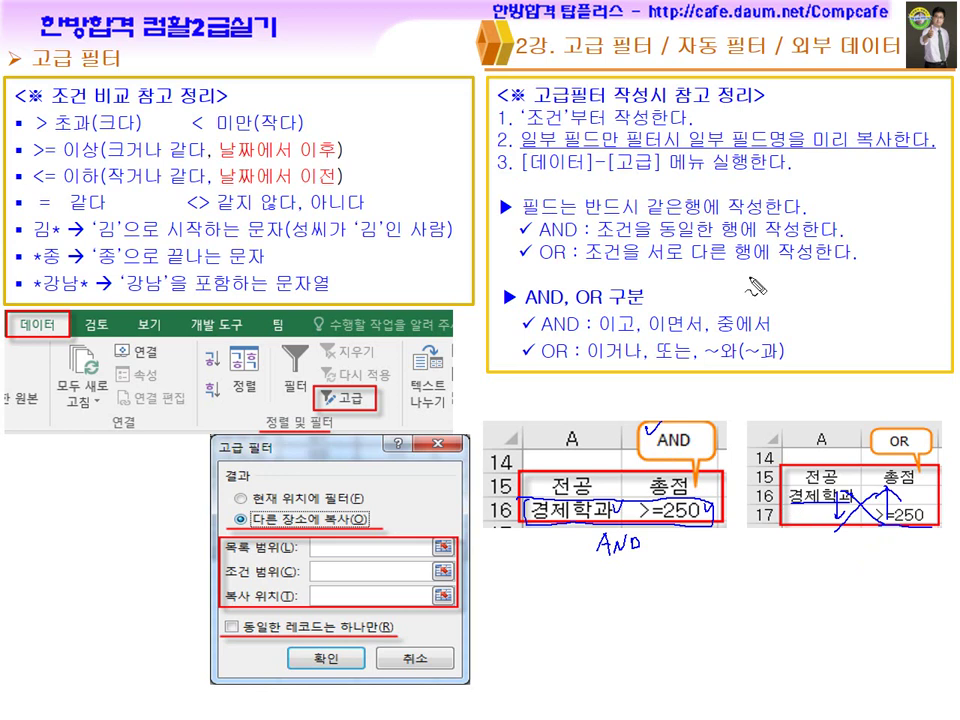
drag(700, 264, 770, 266)
drag(883, 430, 903, 422)
drag(541, 334, 637, 334)
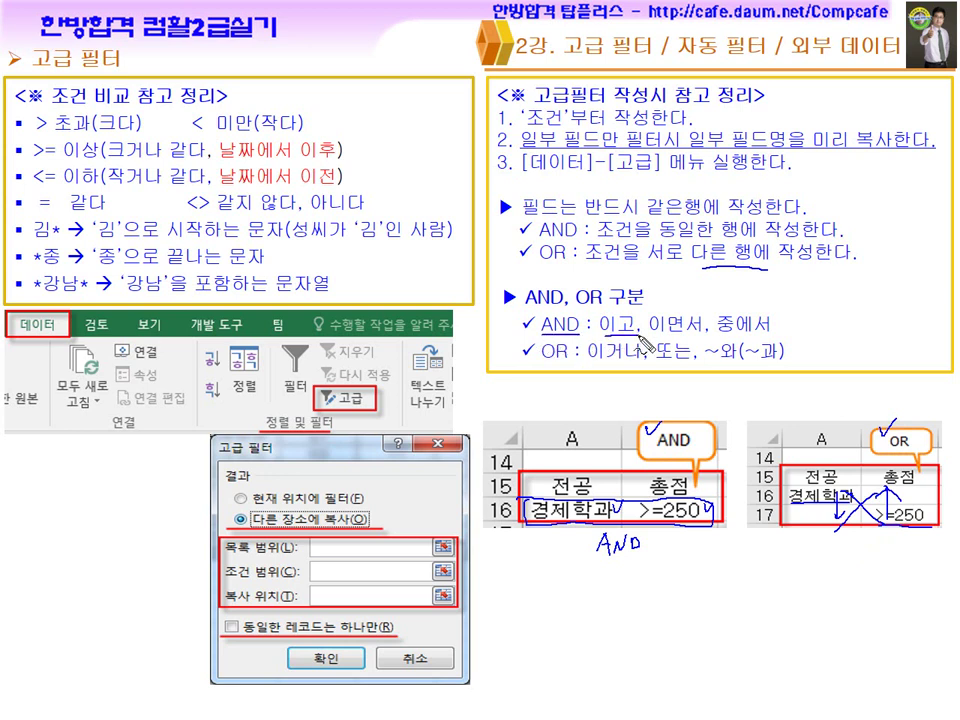
key(e)
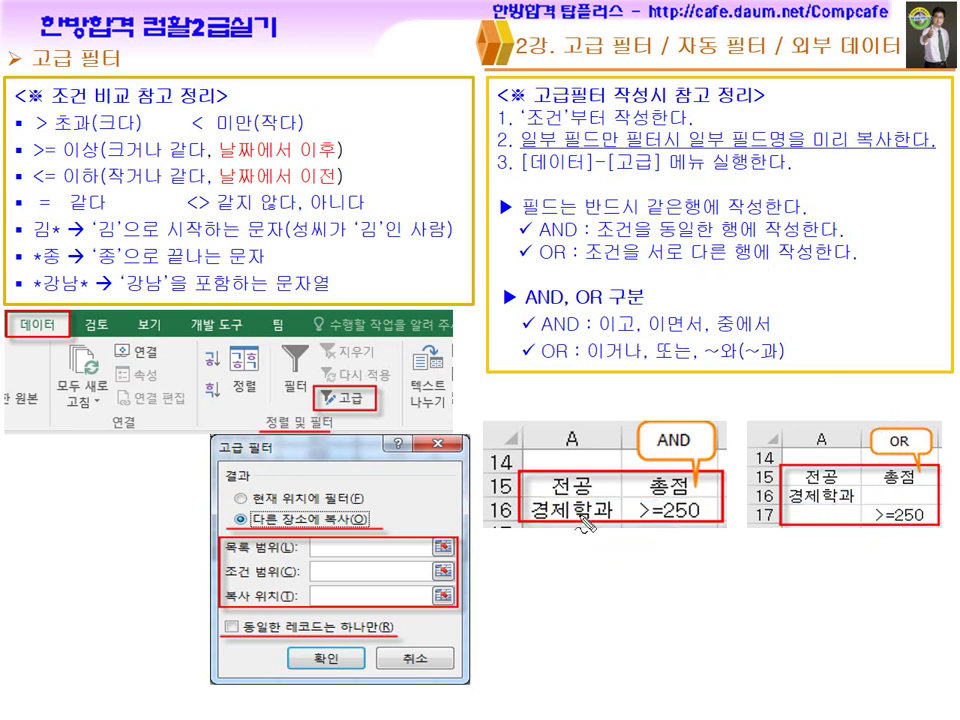
drag(650, 336, 700, 336)
click(611, 519)
drag(714, 338, 772, 340)
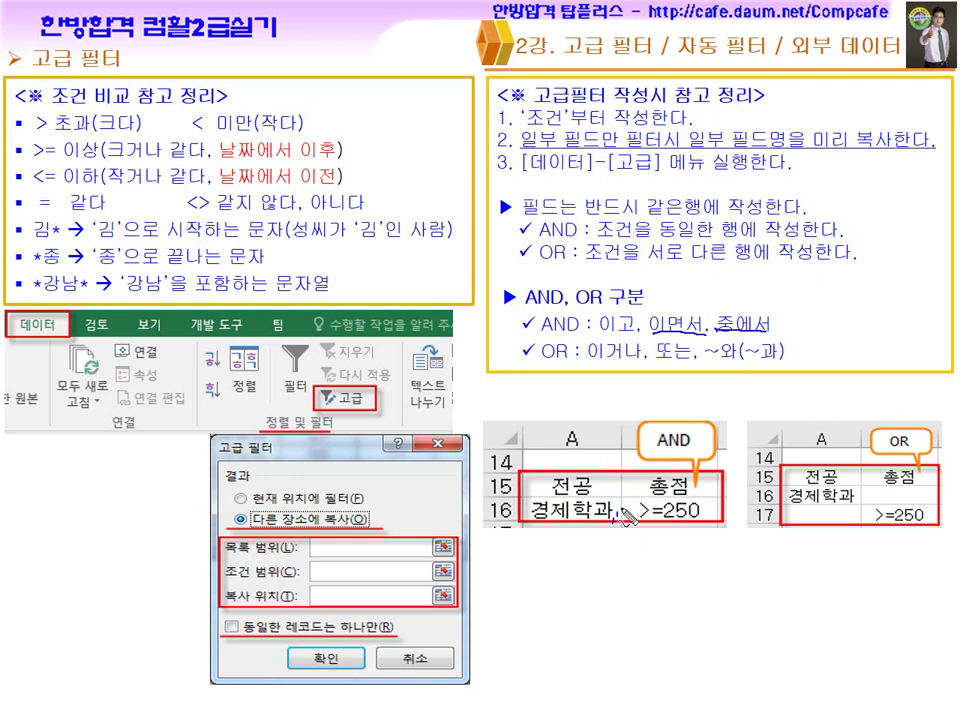
drag(600, 333, 640, 333)
mouse_move(605, 500)
mouse_down()
mouse_move(588, 500)
mouse_move(604, 532)
mouse_move(700, 521)
mouse_up()
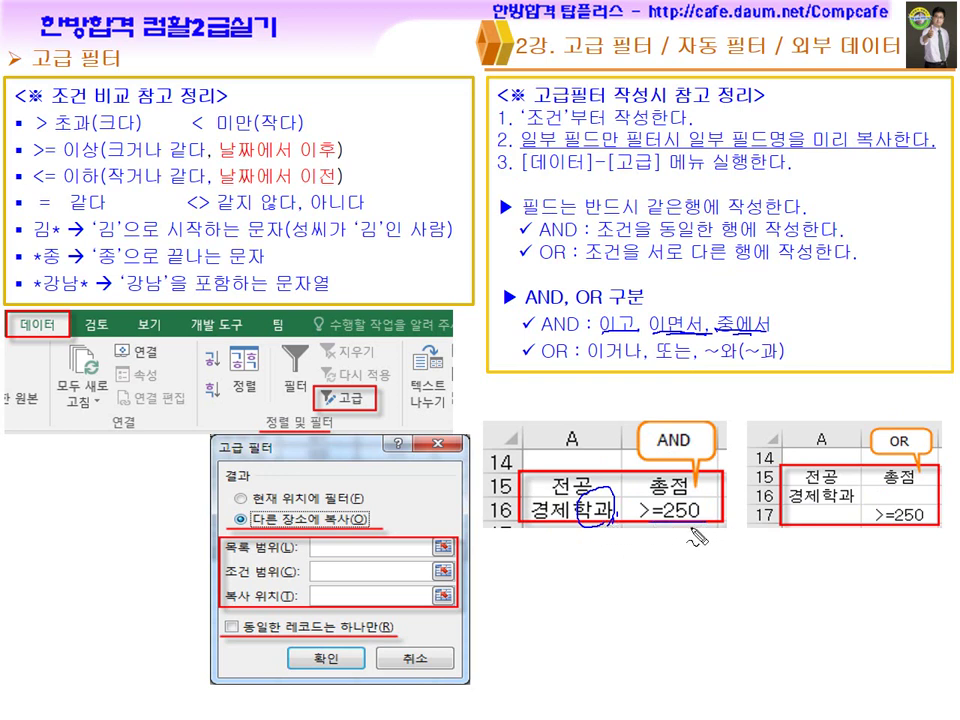
drag(110, 157, 205, 170)
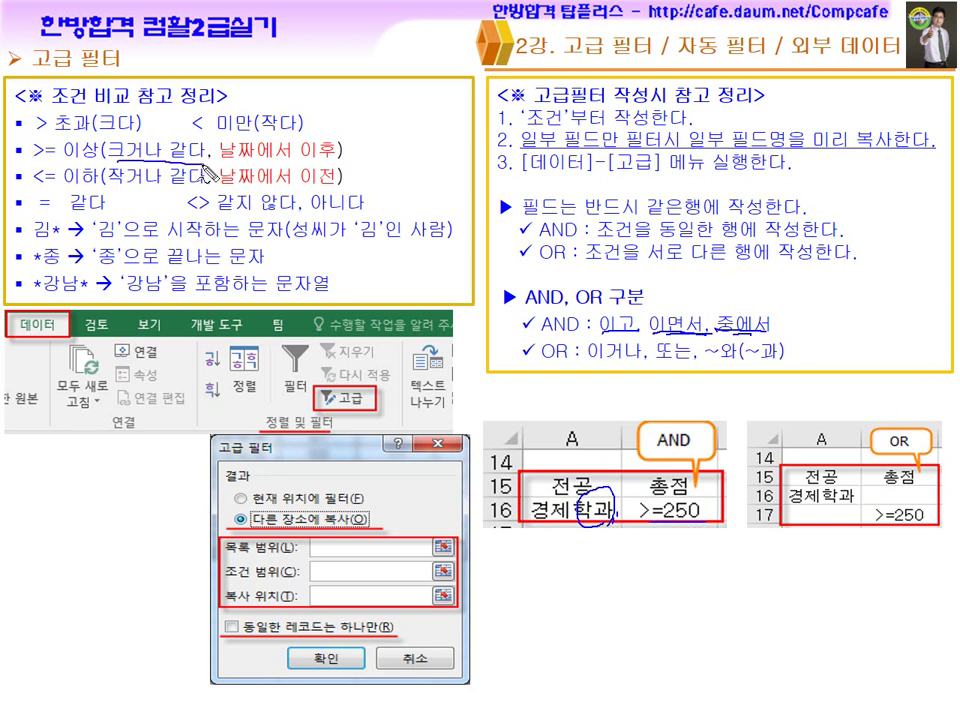
mouse_move(547, 368)
mouse_down()
mouse_move(686, 368)
mouse_move(775, 385)
mouse_up()
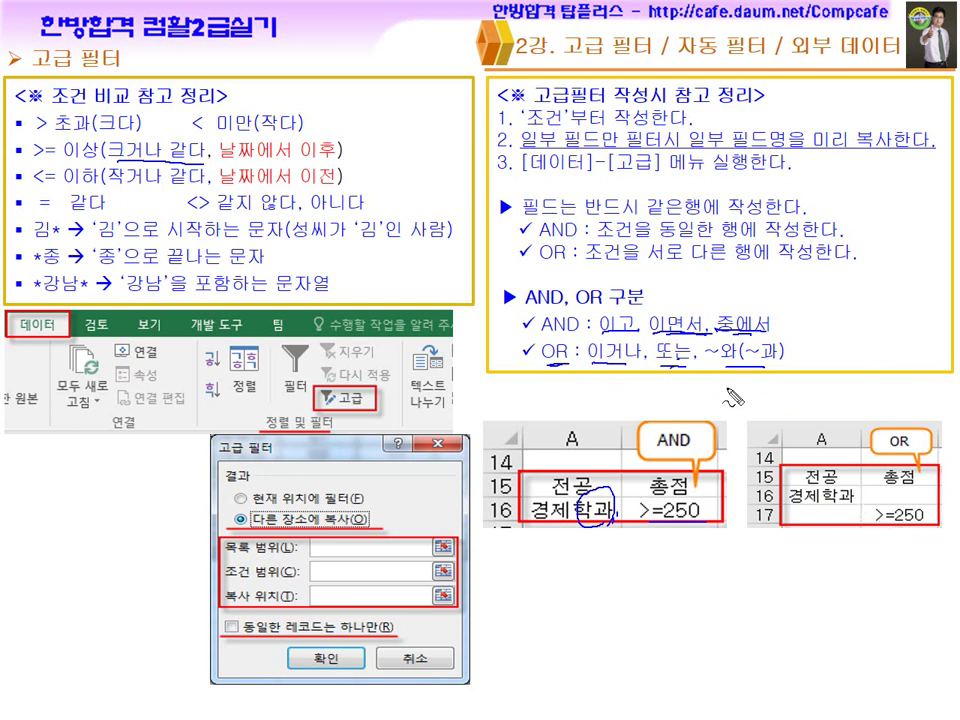
drag(877, 430, 891, 424)
drag(645, 430, 656, 424)
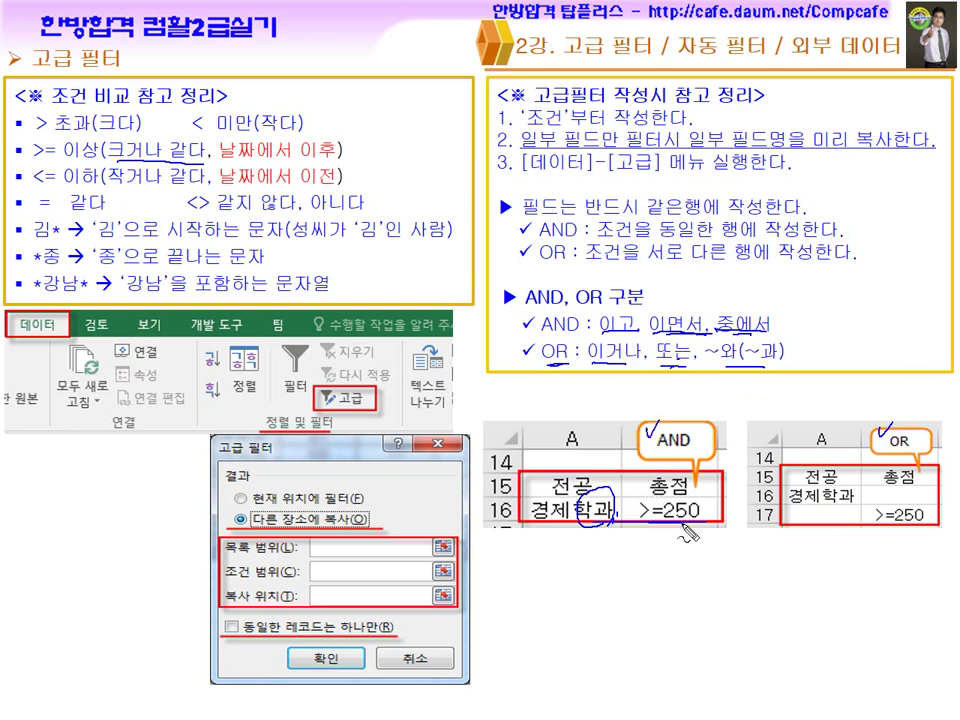
mouse_move(698, 110)
mouse_down()
mouse_move(704, 118)
mouse_move(711, 101)
mouse_up()
drag(548, 138, 603, 153)
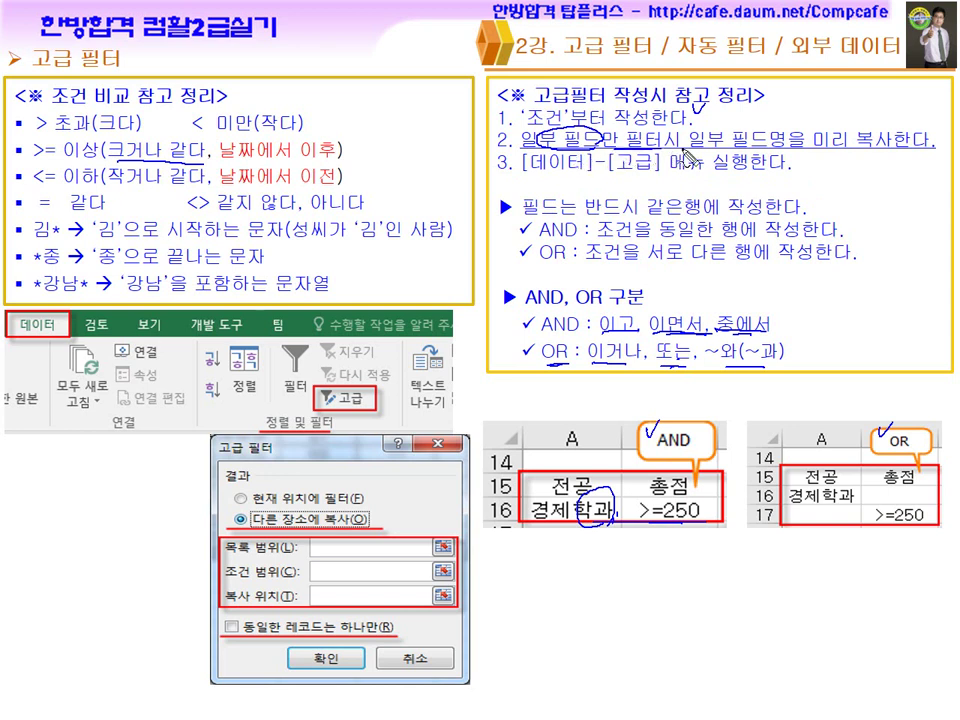
mouse_move(759, 151)
mouse_down()
mouse_move(680, 139)
mouse_move(771, 150)
mouse_up()
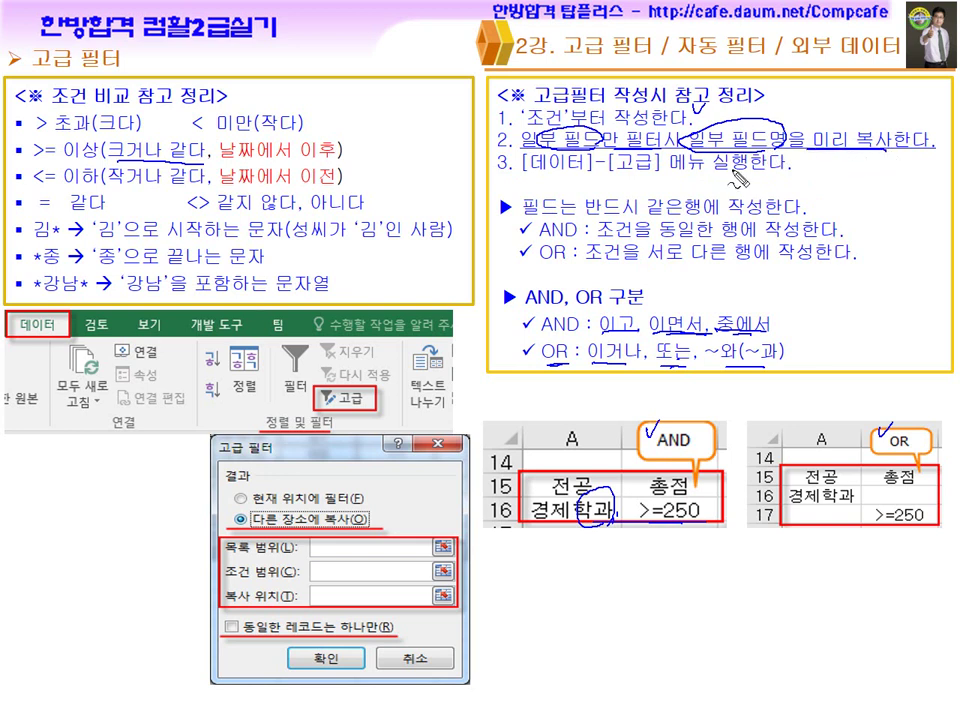
drag(606, 178, 713, 190)
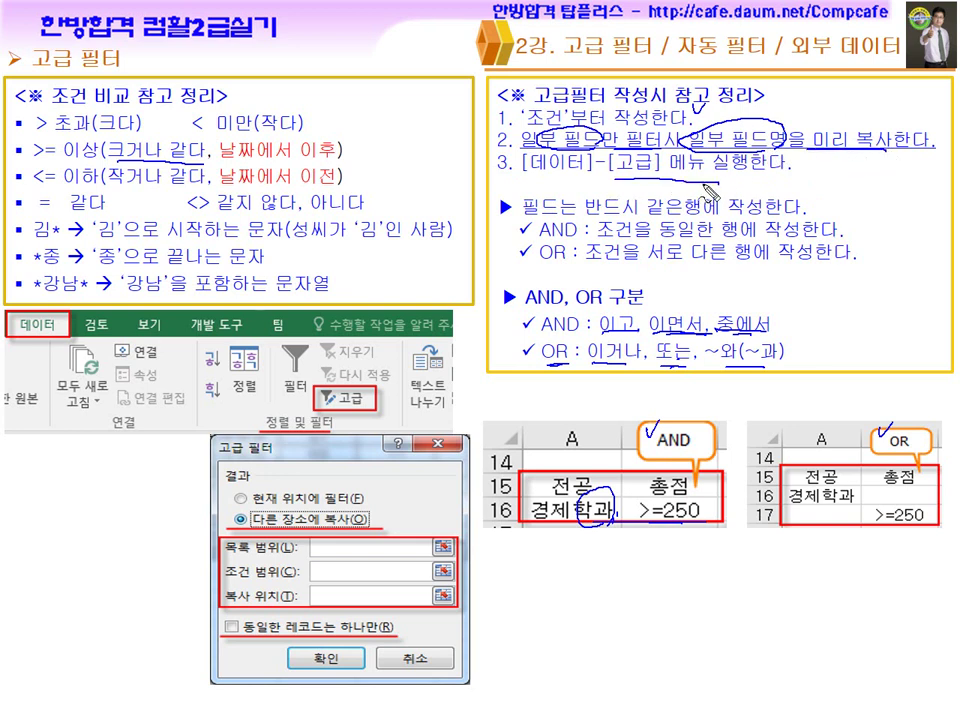
drag(58, 318, 75, 311)
drag(363, 396, 374, 389)
mouse_move(518, 130)
mouse_down()
mouse_move(495, 148)
mouse_move(524, 134)
mouse_up()
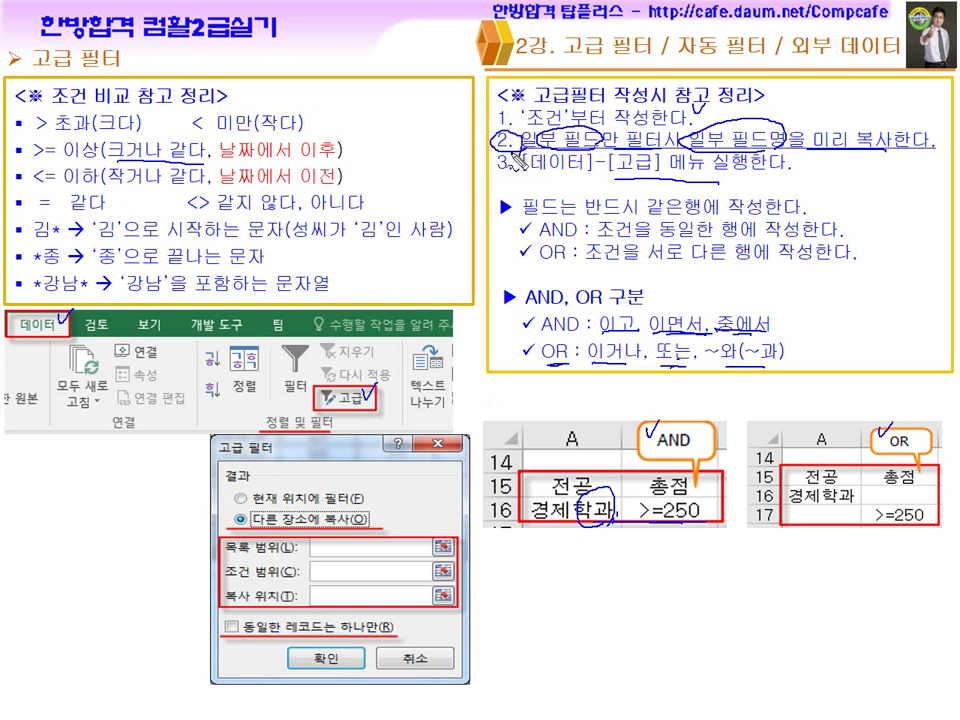
key(Escape)
click(577, 249)
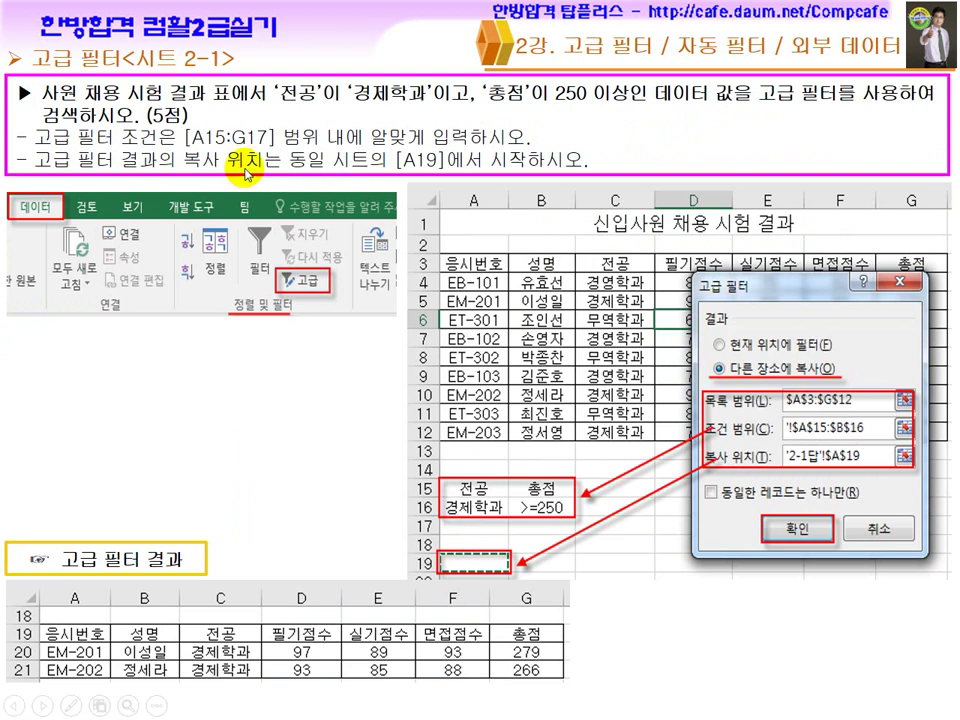
Switch from the slide show to the Hangul problem document and the Excel workbook 2강-고급_자동필터&외부(문제_해답).
key(super)
click(471, 706)
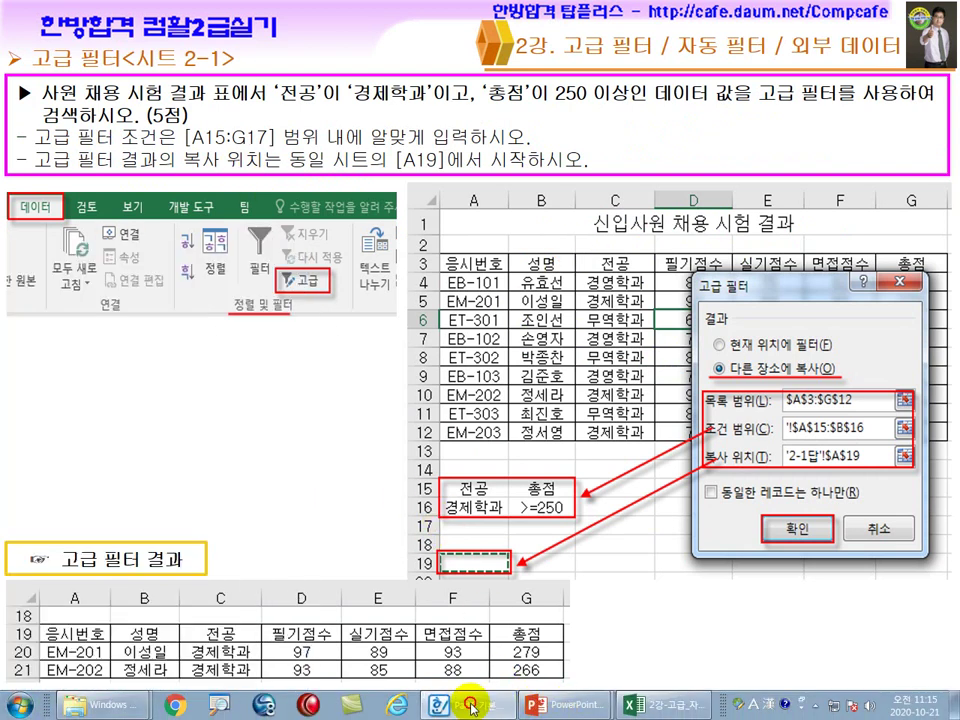
click(635, 704)
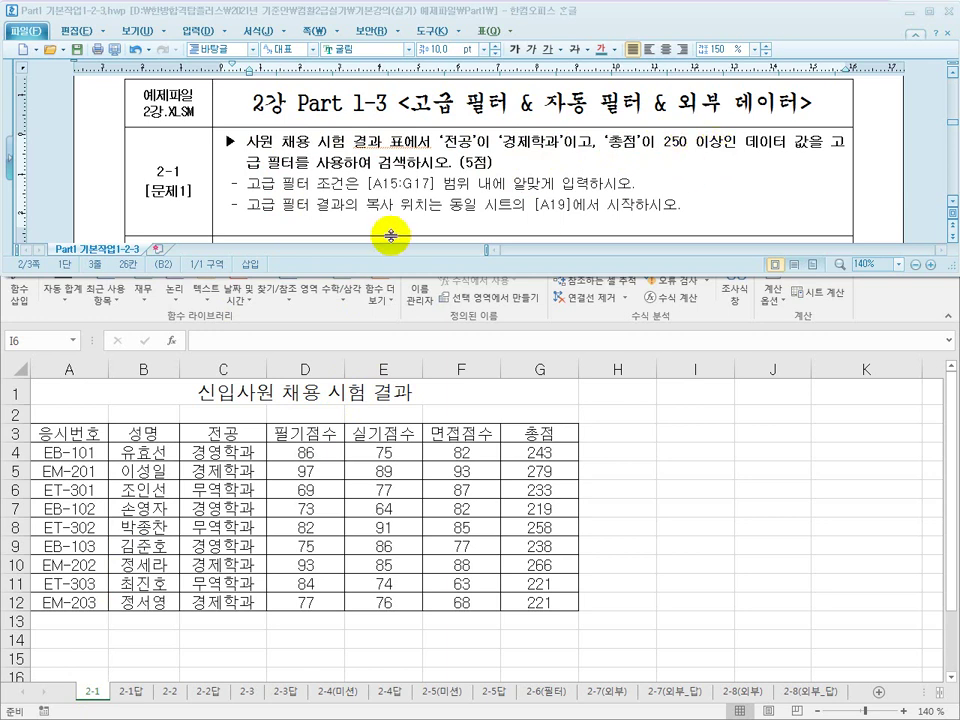
Highlight the criteria range [A15:G17] in the problem text and select the matching cells A15:G17 on sheet 2-1.
drag(368, 183, 446, 183)
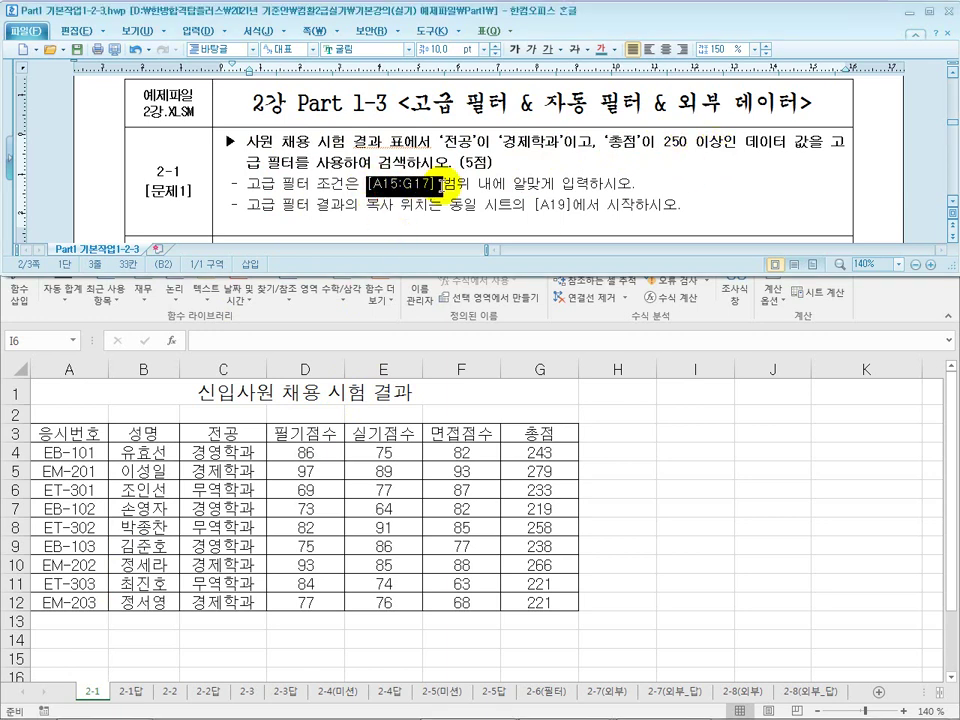
drag(302, 183, 437, 183)
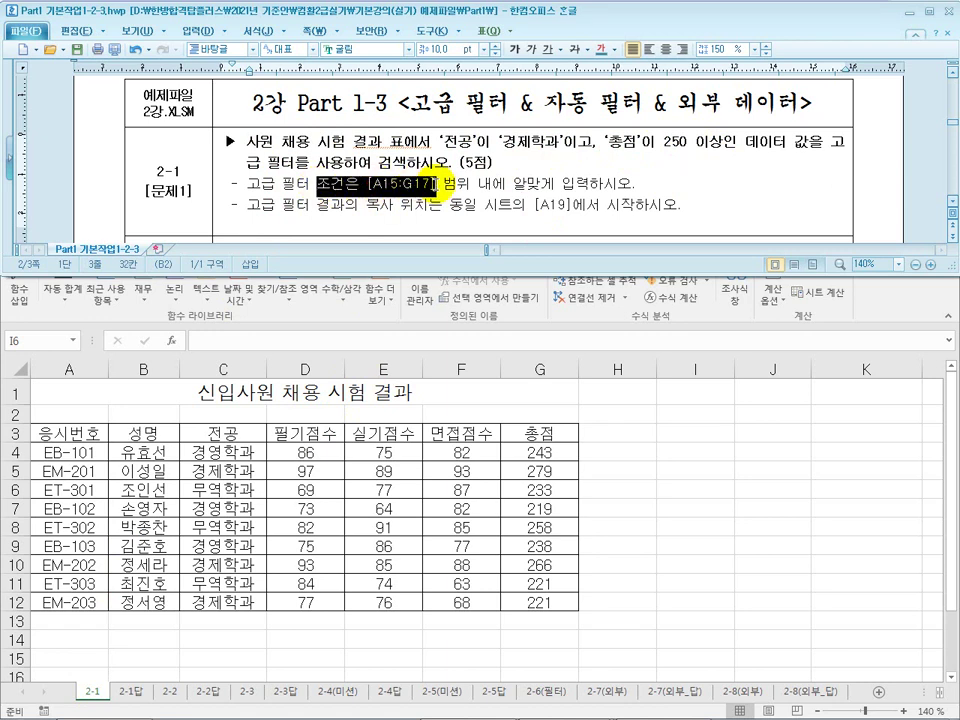
click(285, 499)
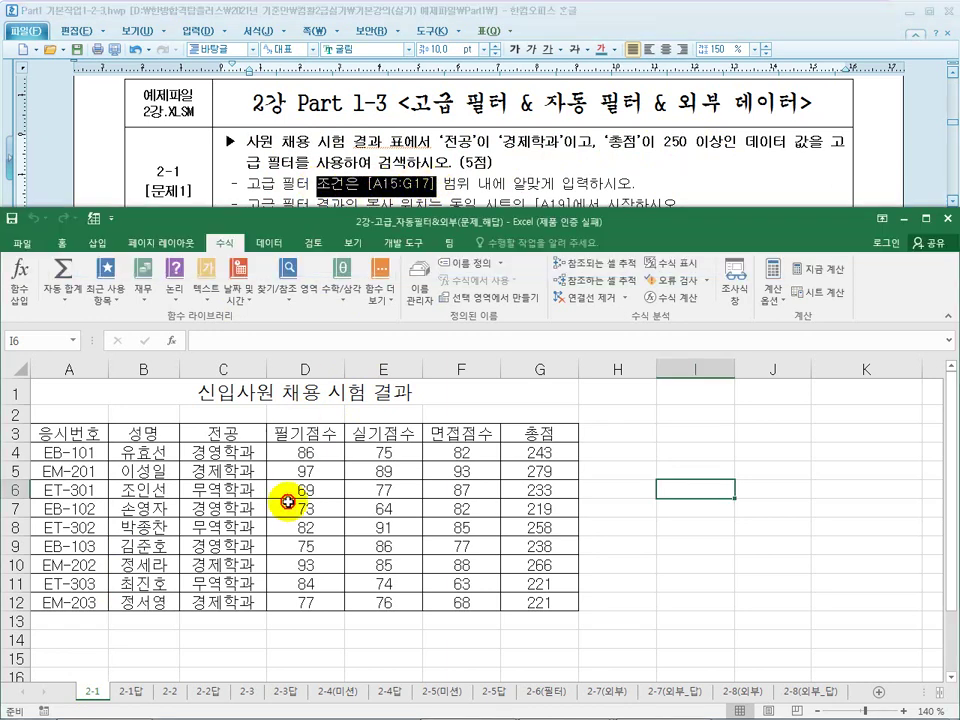
scroll(285, 499, down, 2)
drag(71, 541, 525, 581)
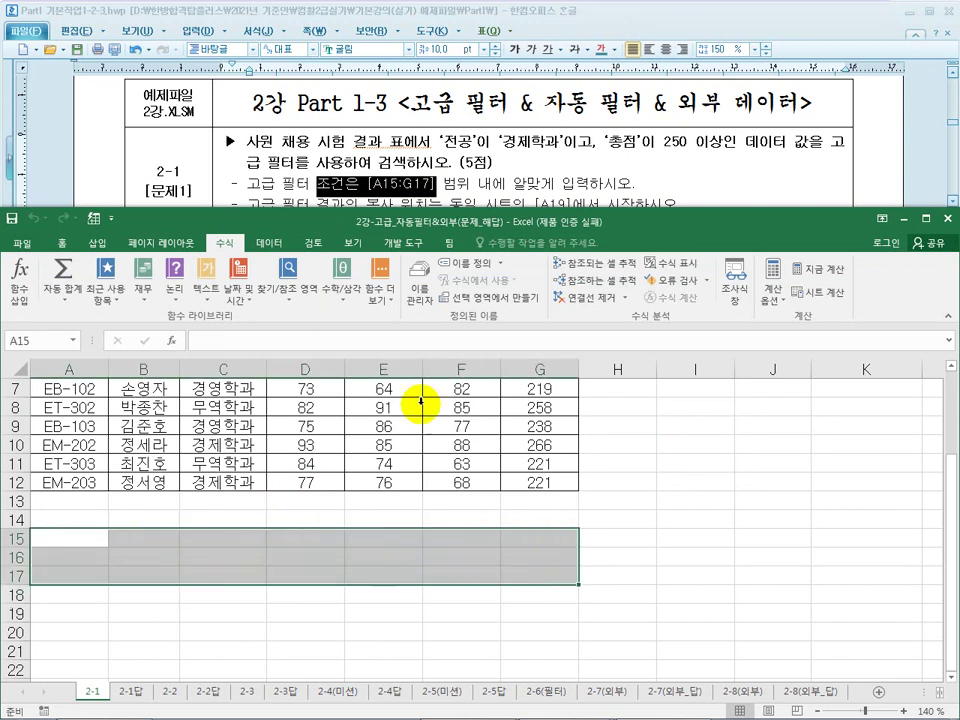
Match the problem's 전공 and 총점 fields to header cells C3 and G3, and select A15 for the filter criteria.
click(452, 143)
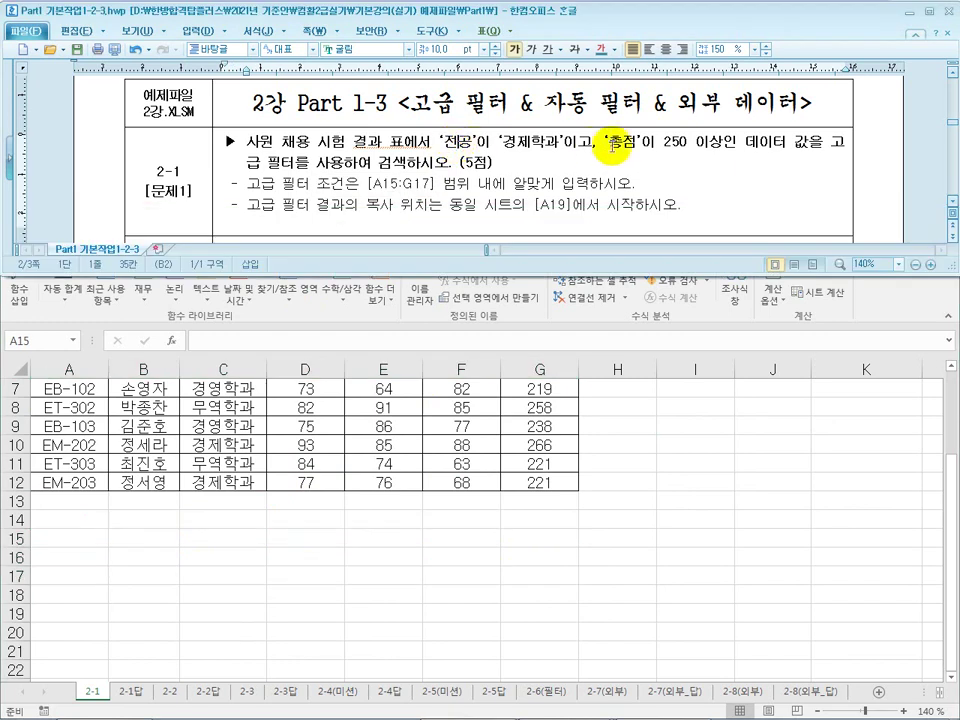
click(362, 445)
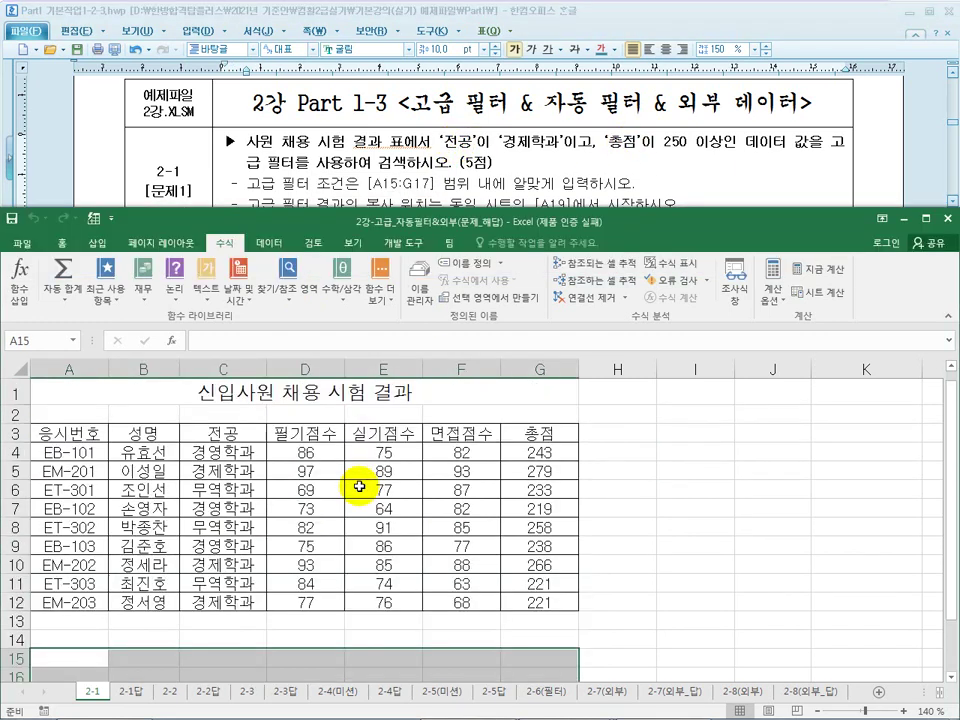
click(250, 432)
click(546, 433)
click(250, 433)
click(546, 433)
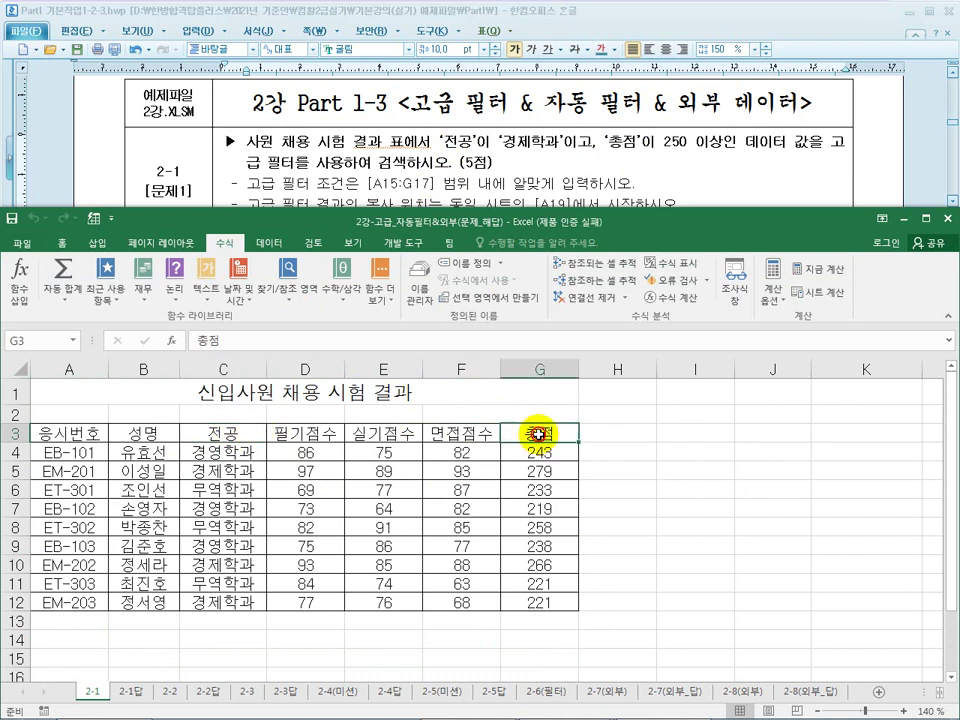
click(60, 658)
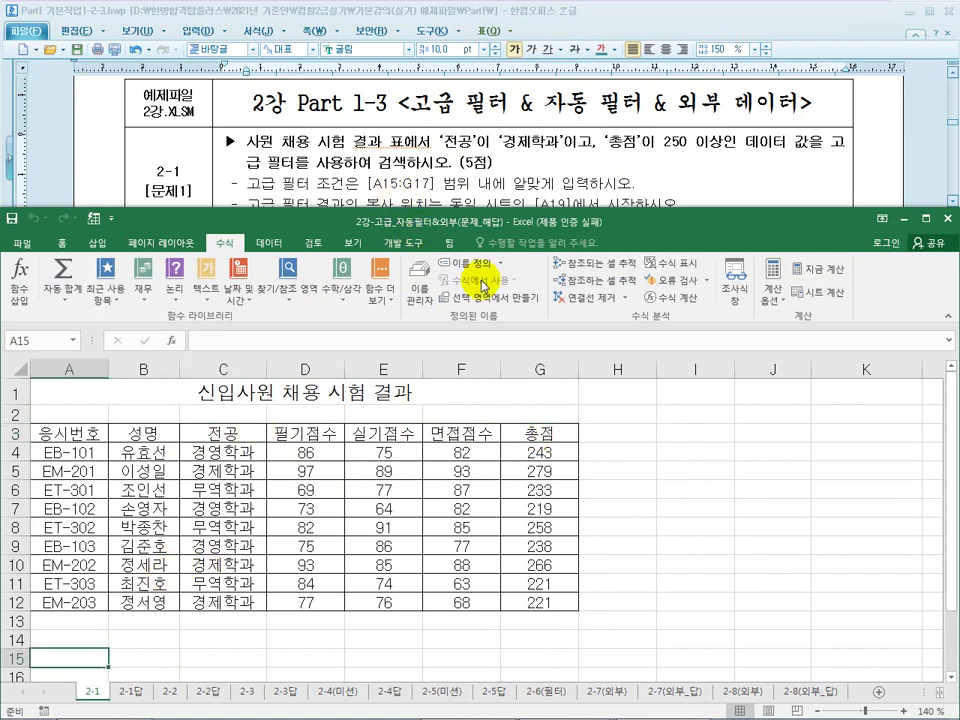
text(전공)
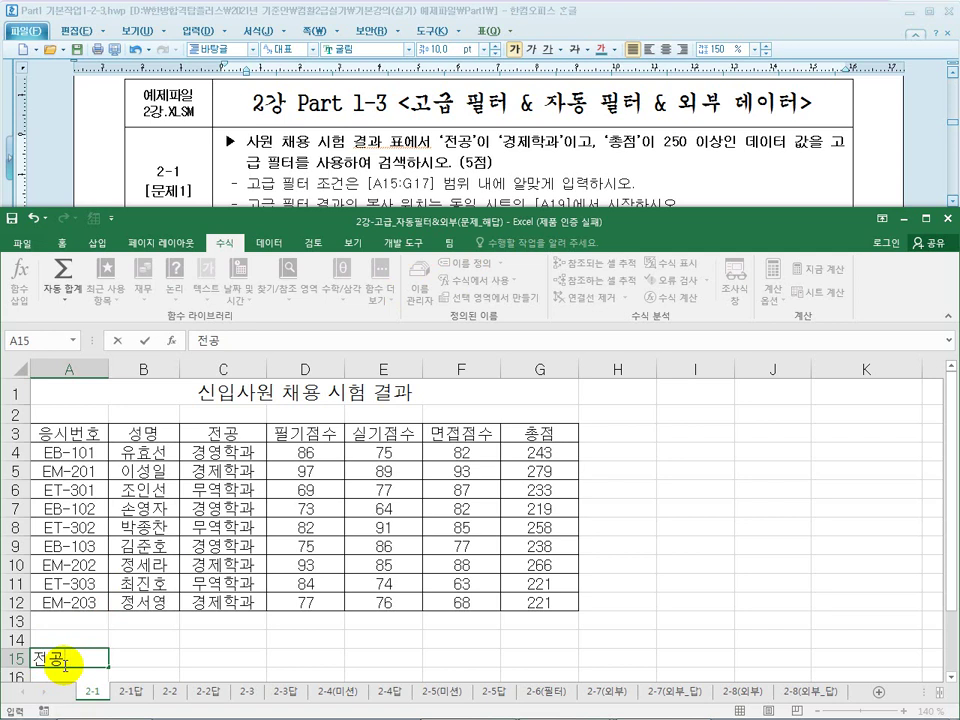
key(ctrl+Return)
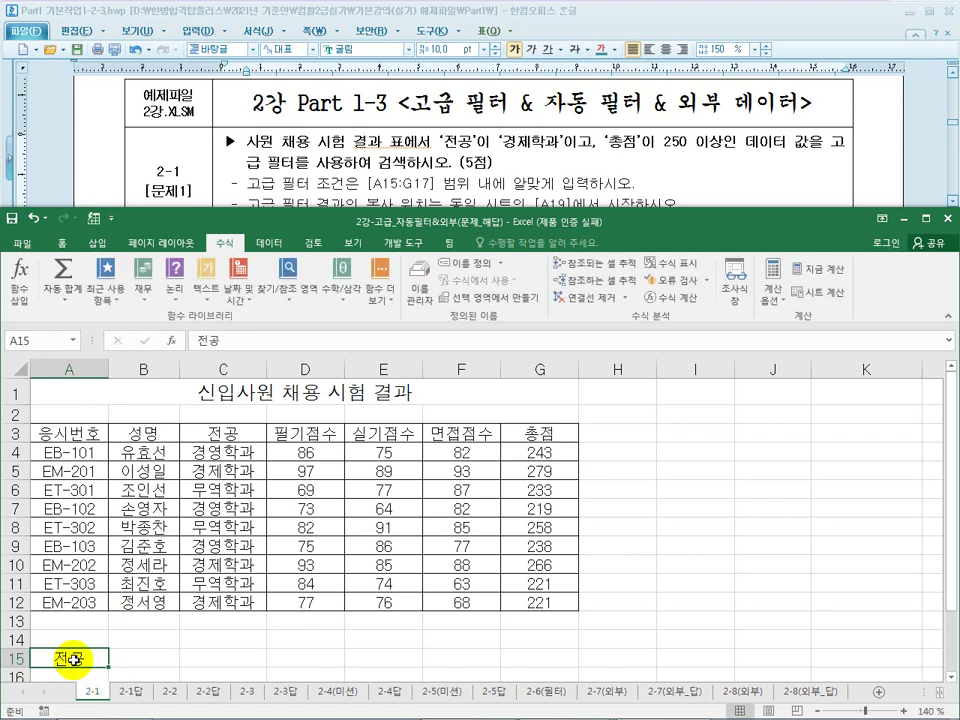
double_click(72, 658)
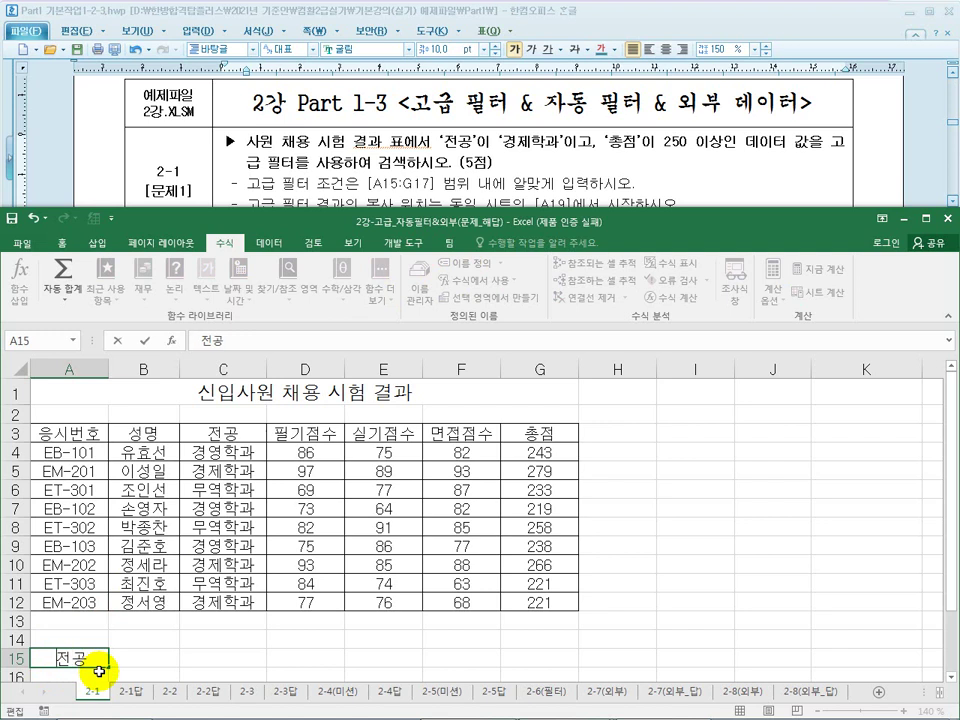
key(Return)
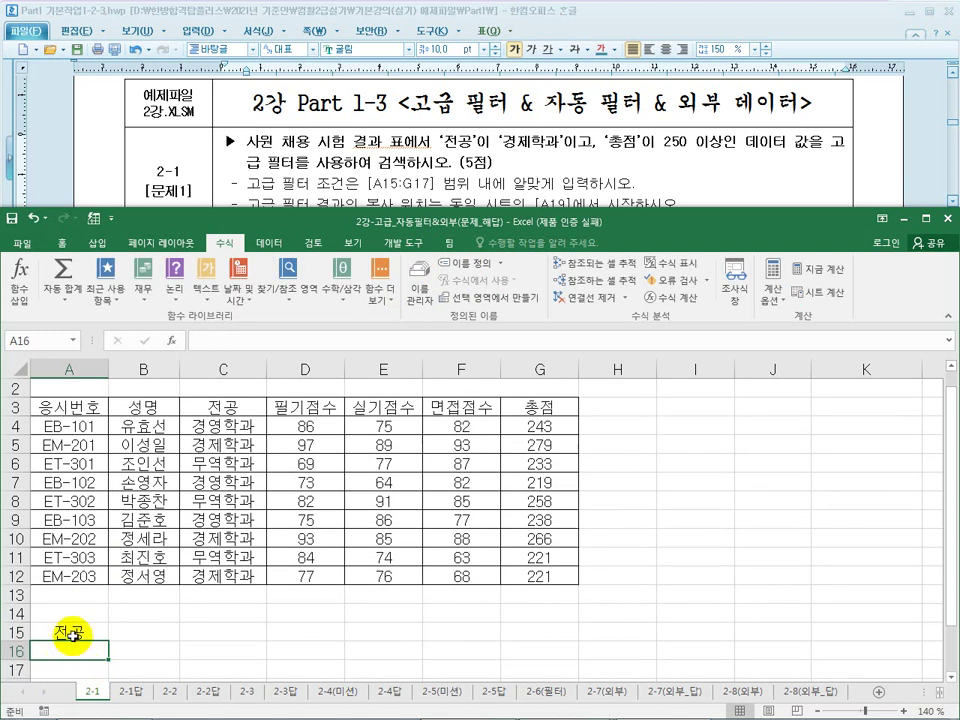
click(75, 635)
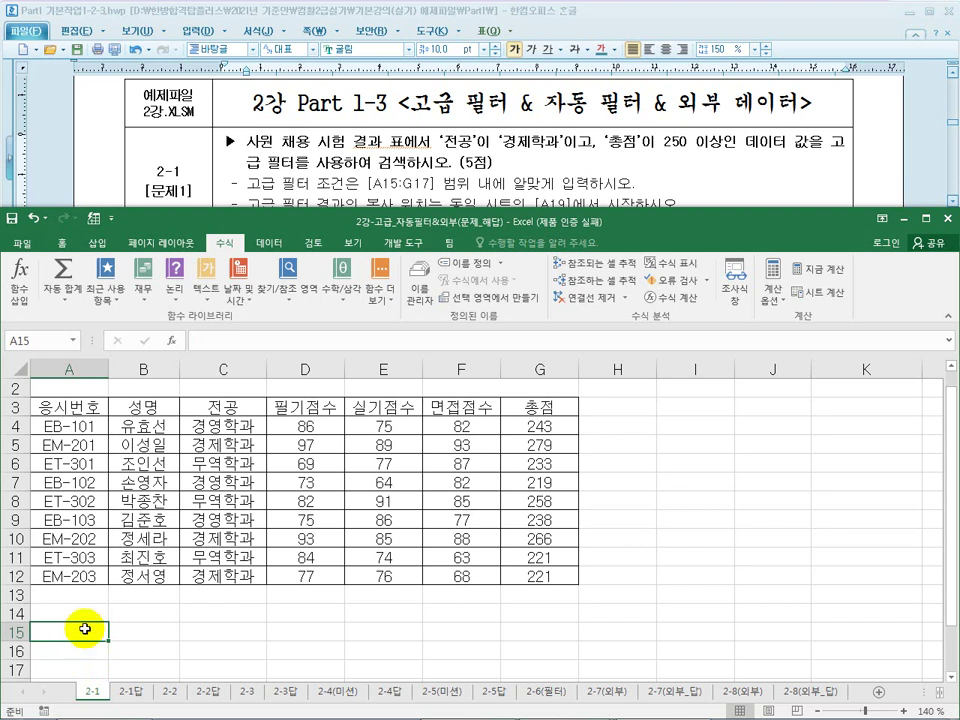
Copy the 전공 header text from C3 into A15 as the first criteria field.
click(244, 405)
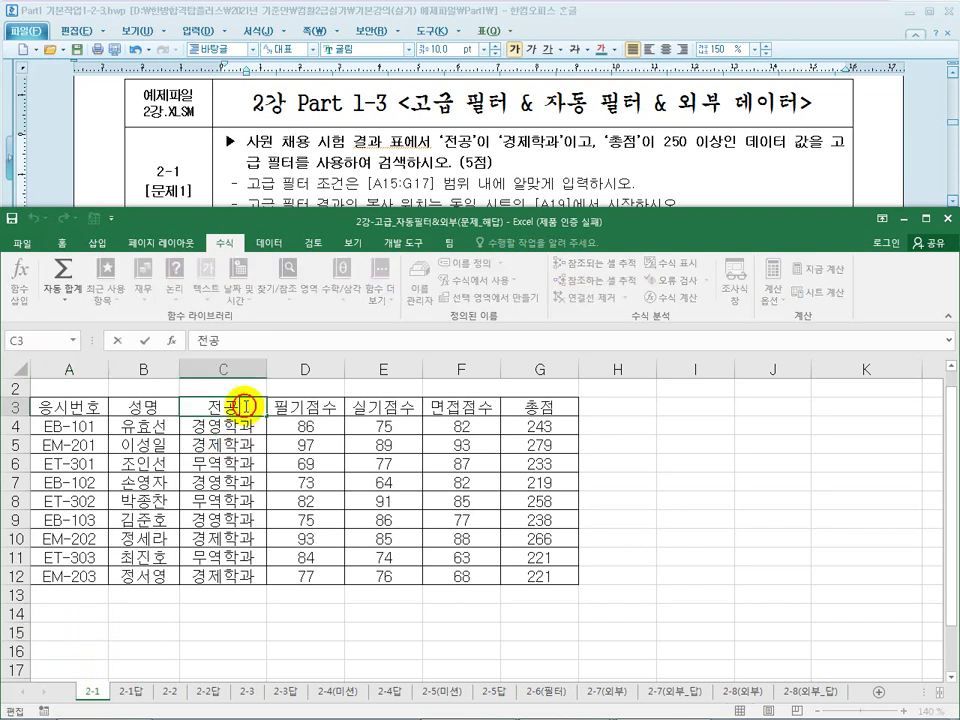
click(240, 462)
double_click(241, 408)
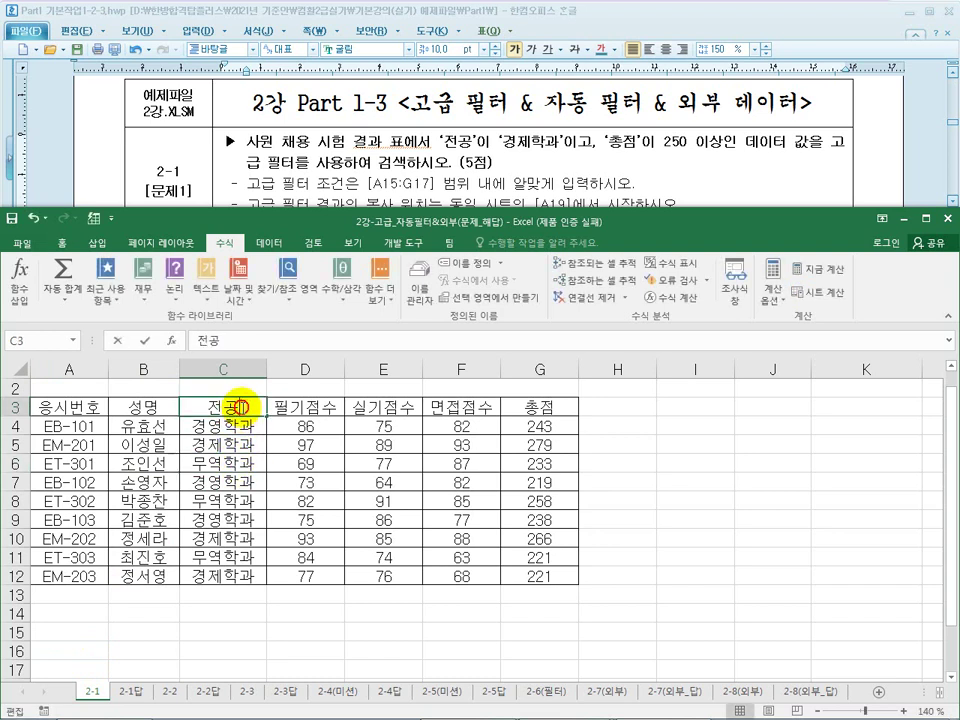
drag(241, 408, 195, 408)
key(ctrl+c)
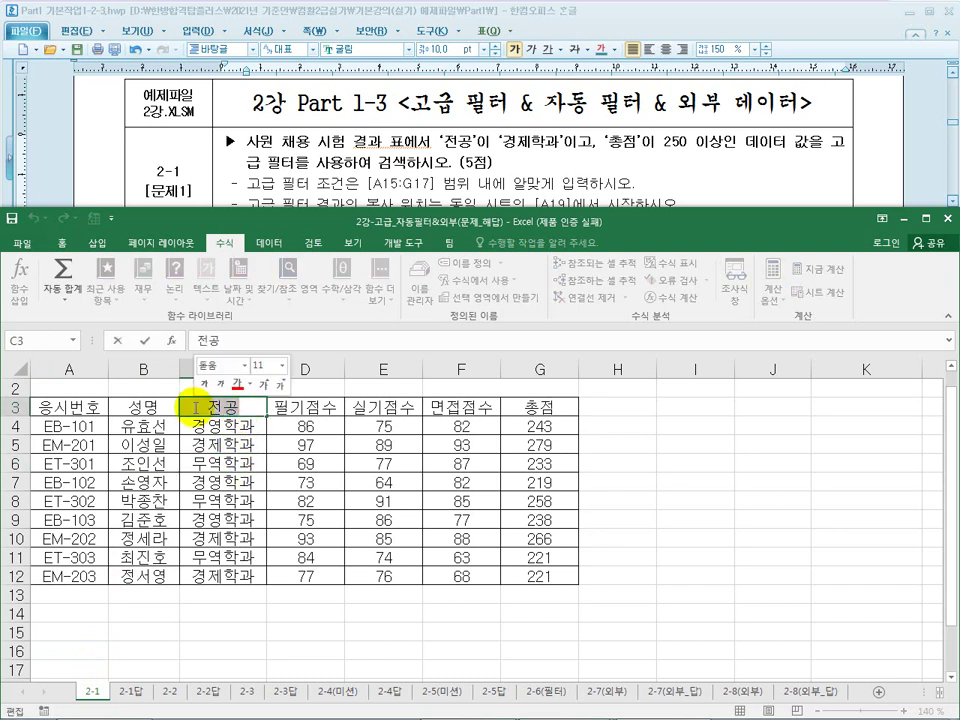
click(66, 630)
double_click(62, 631)
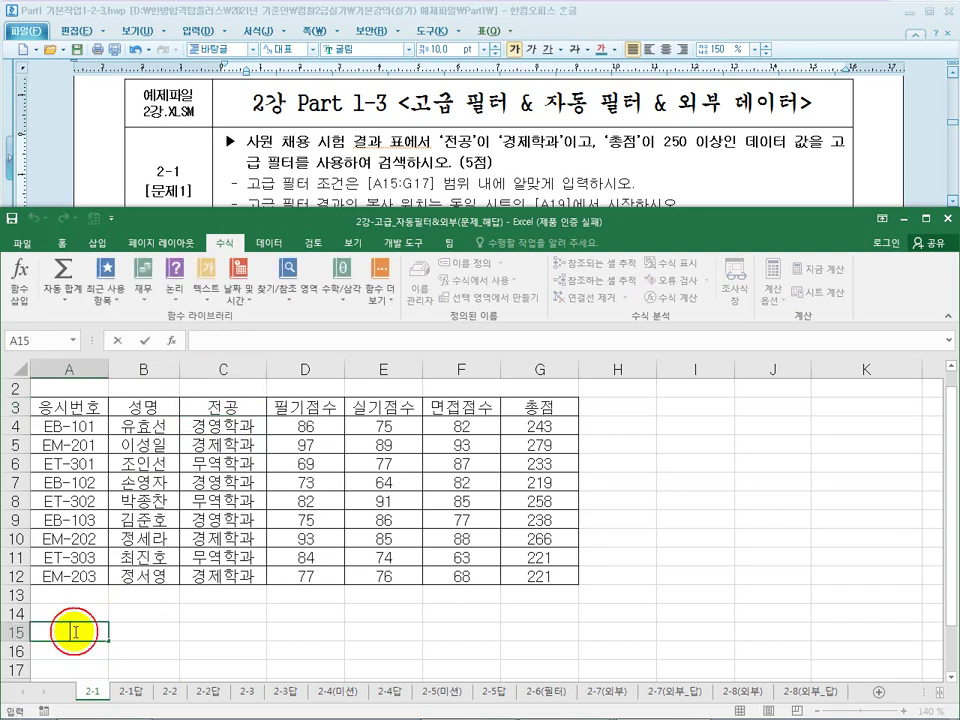
key(ctrl+v)
click(136, 633)
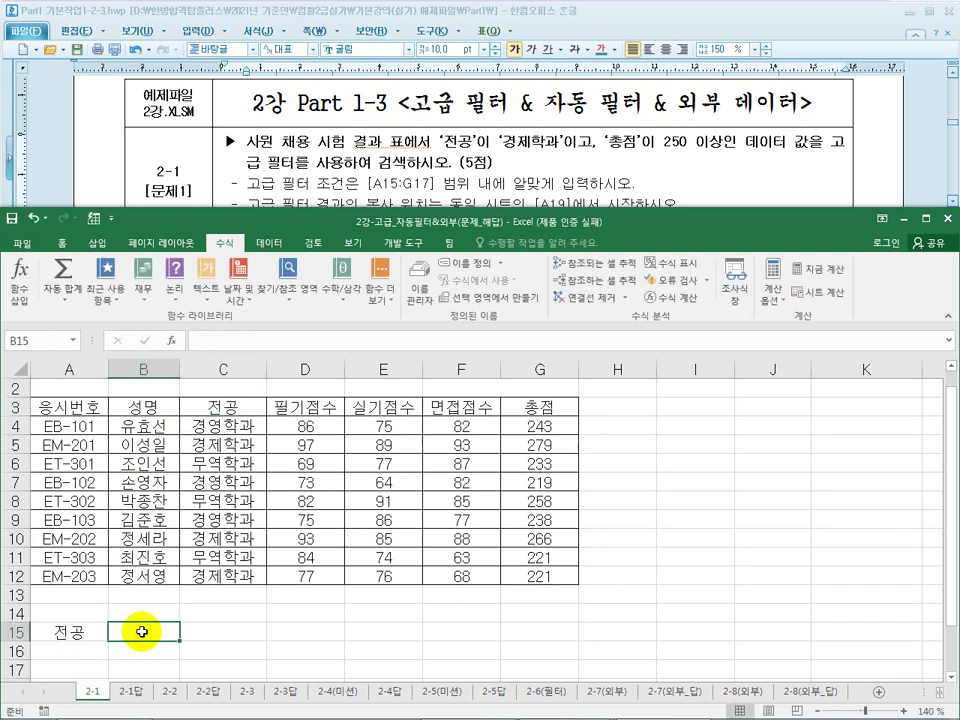
Copy the 총점 header text from G3 into B15 as the second criteria field.
click(541, 408)
double_click(566, 407)
drag(566, 407, 510, 407)
key(ctrl+c)
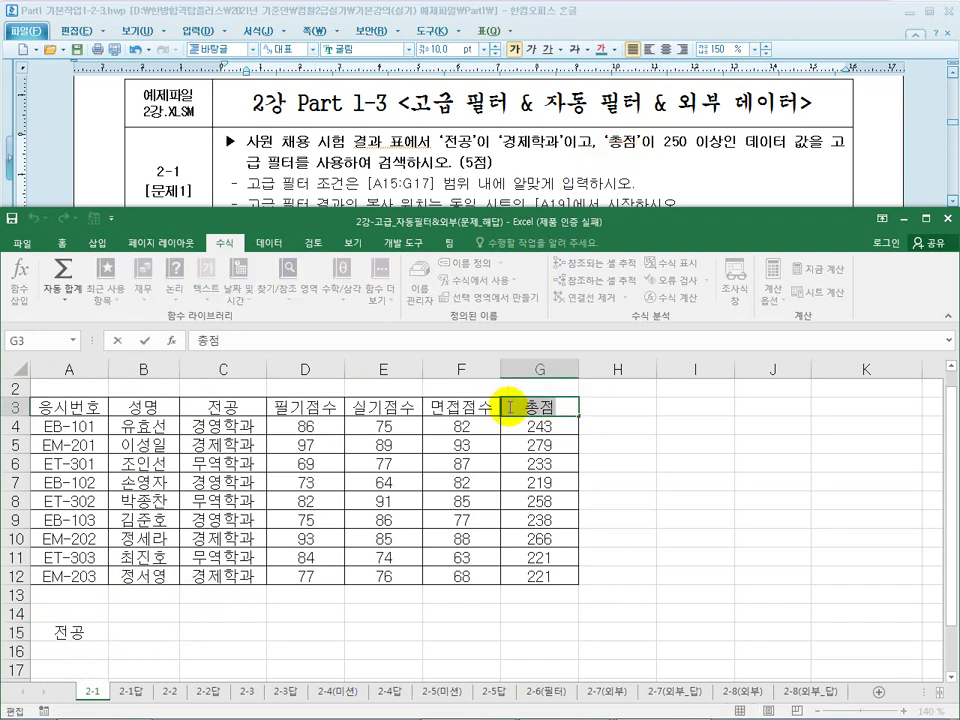
click(145, 632)
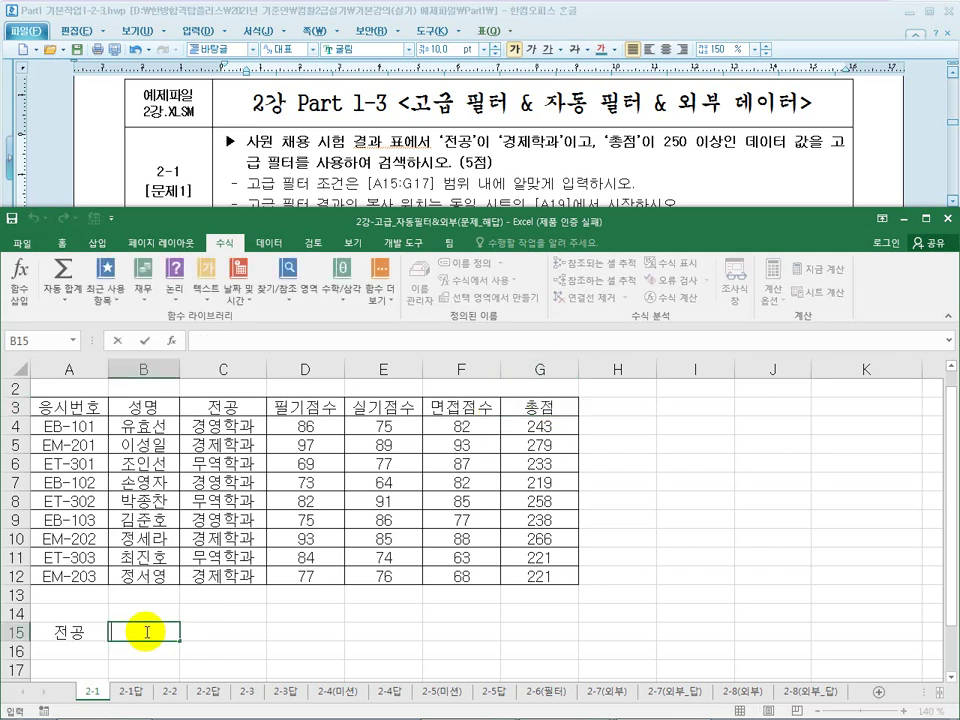
key(ctrl+v)
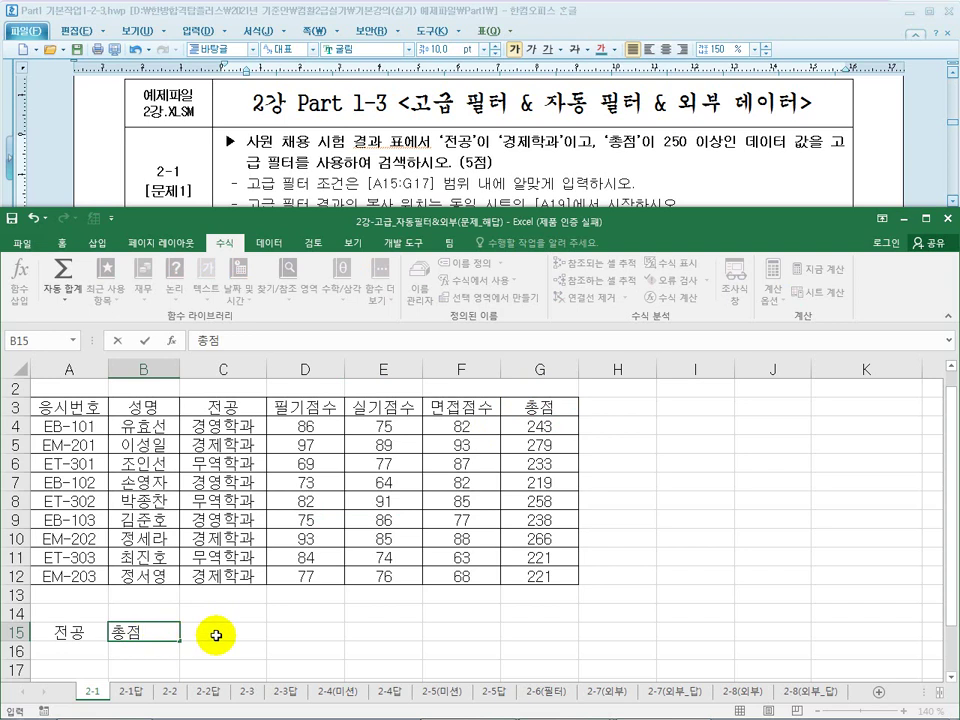
click(250, 632)
Check the criteria headers in A15:B15 against the fields named in problem 2-1.
click(91, 631)
click(145, 632)
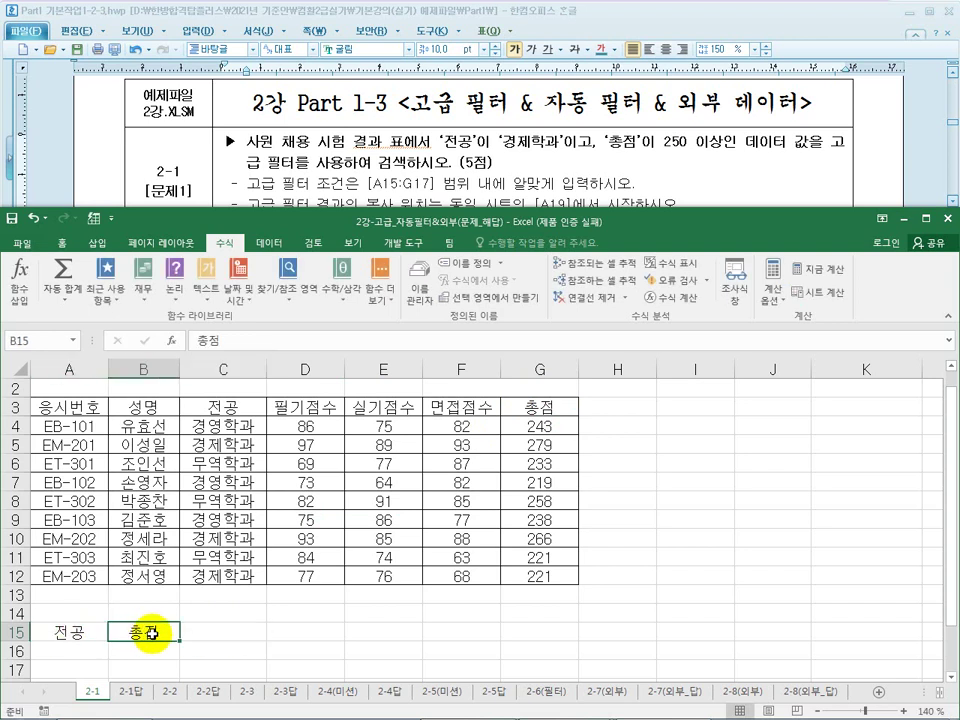
drag(64, 631, 158, 632)
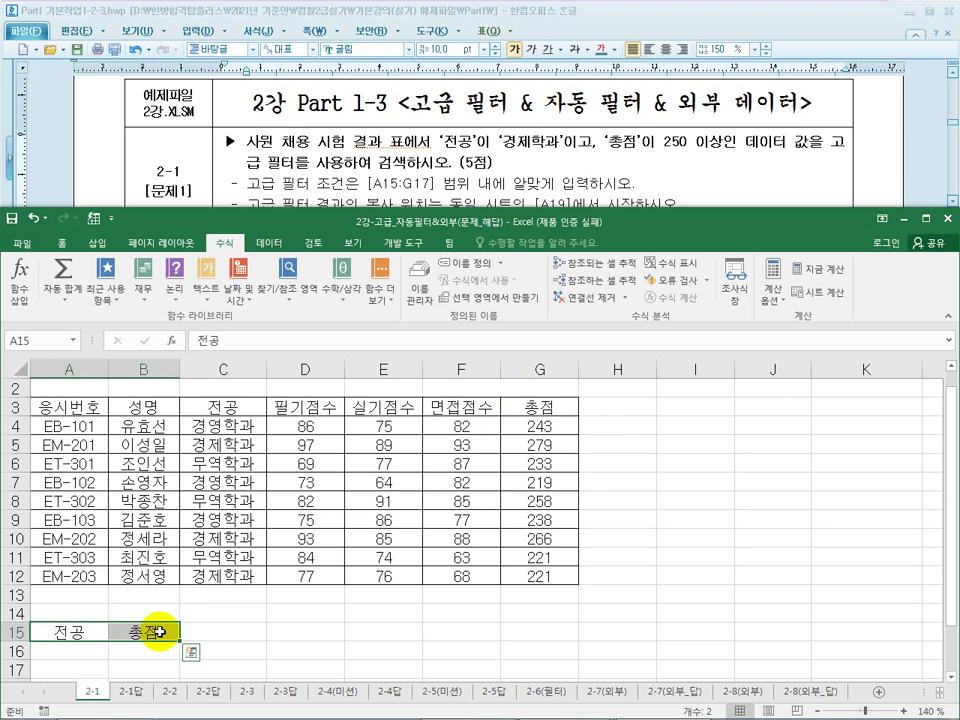
drag(81, 632, 144, 628)
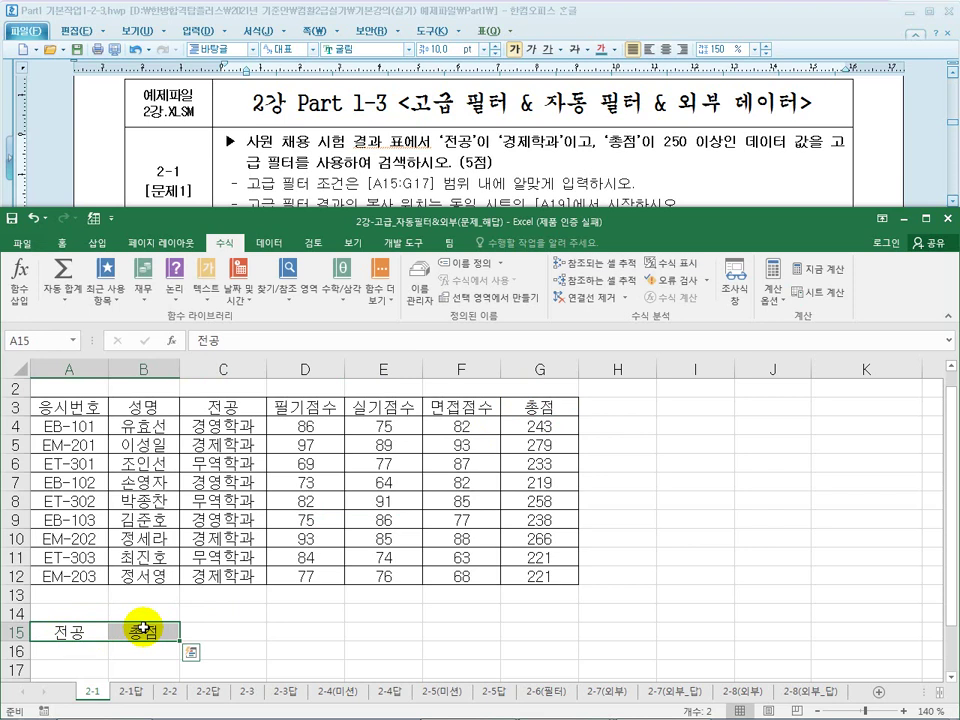
drag(99, 632, 132, 632)
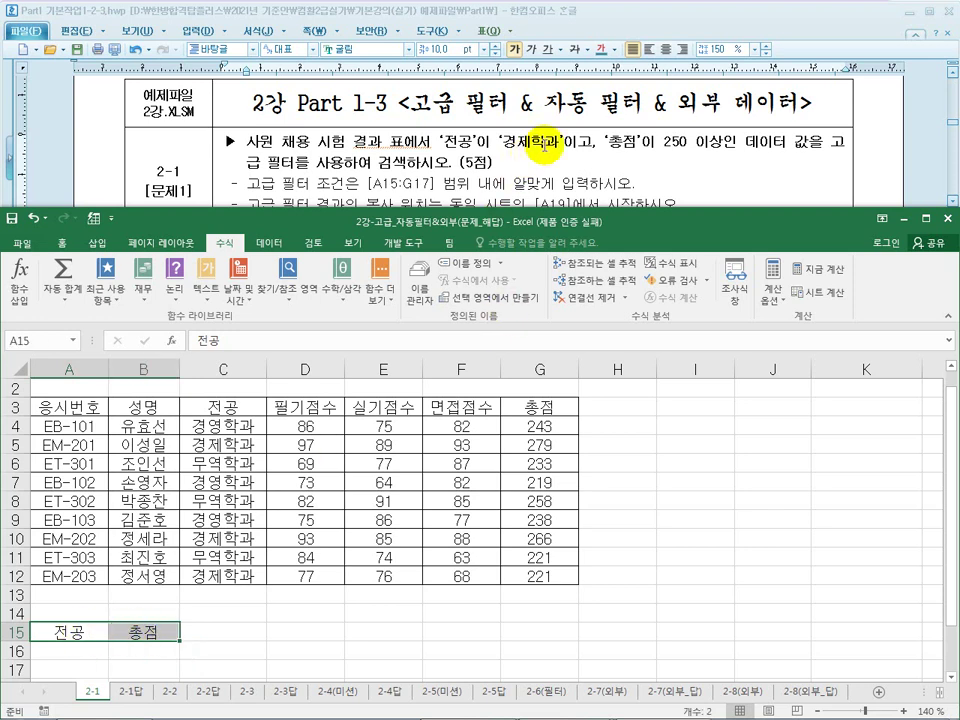
click(77, 626)
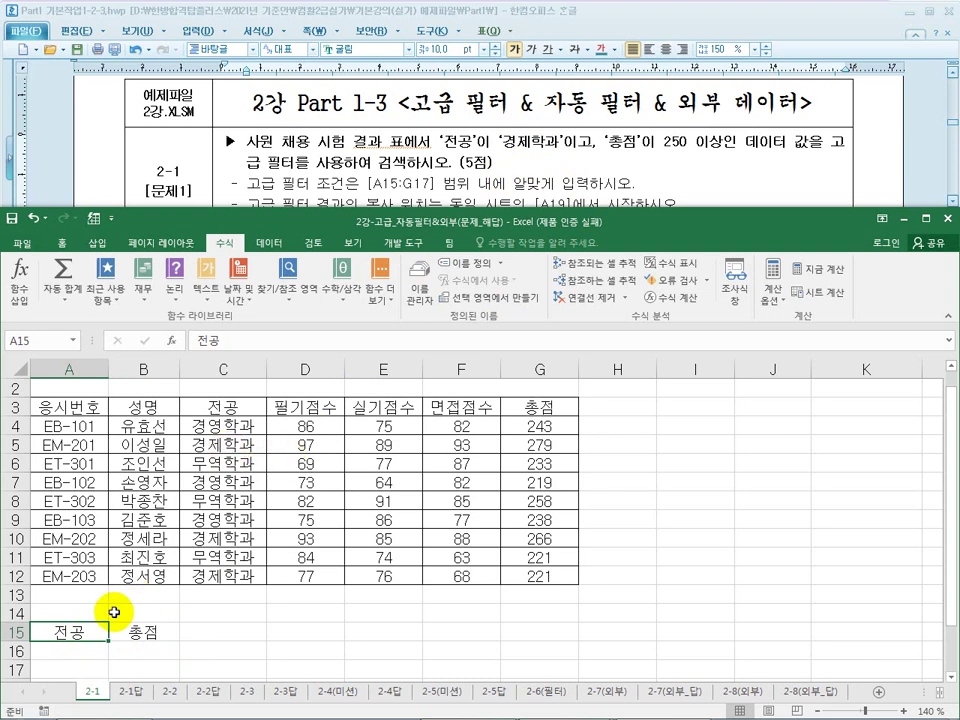
Copy the text 경제학과 from C5 into A16 under the 전공 criteria header.
click(64, 650)
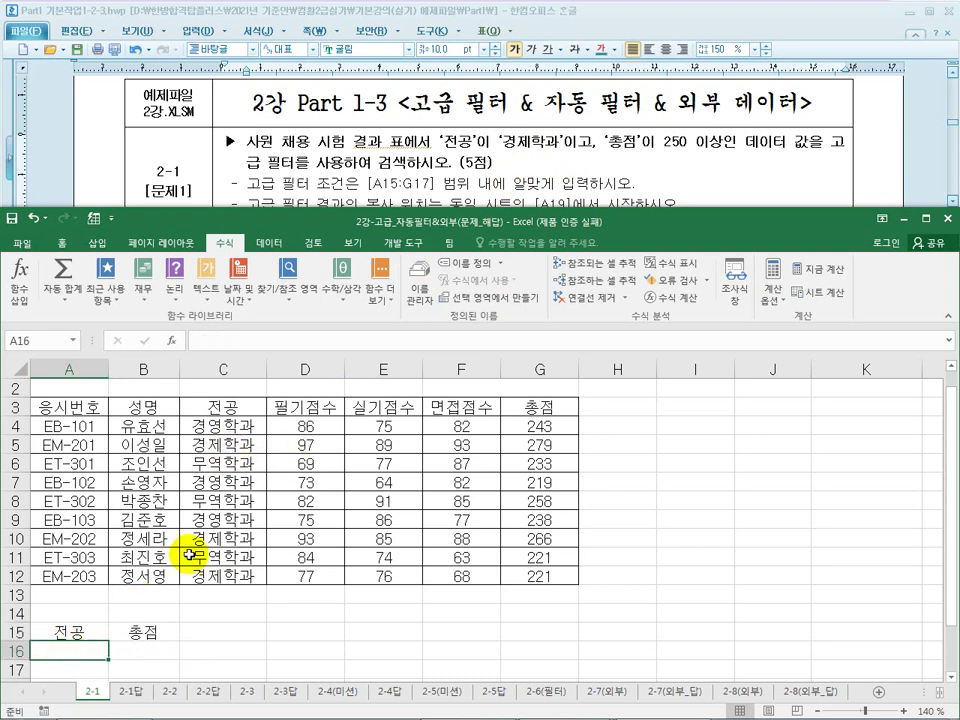
click(258, 443)
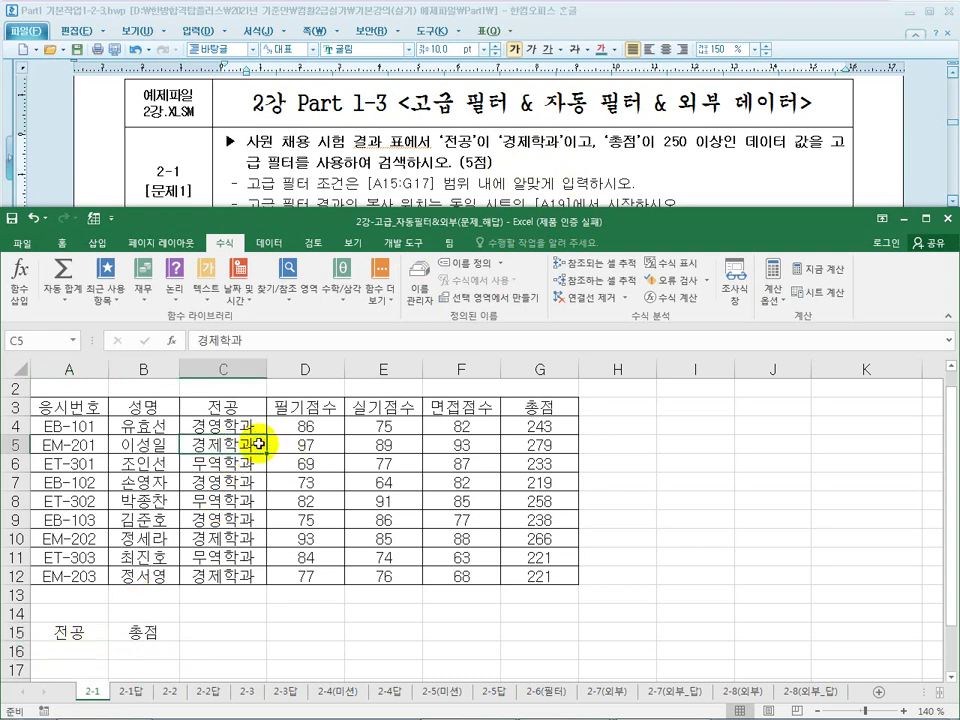
double_click(258, 443)
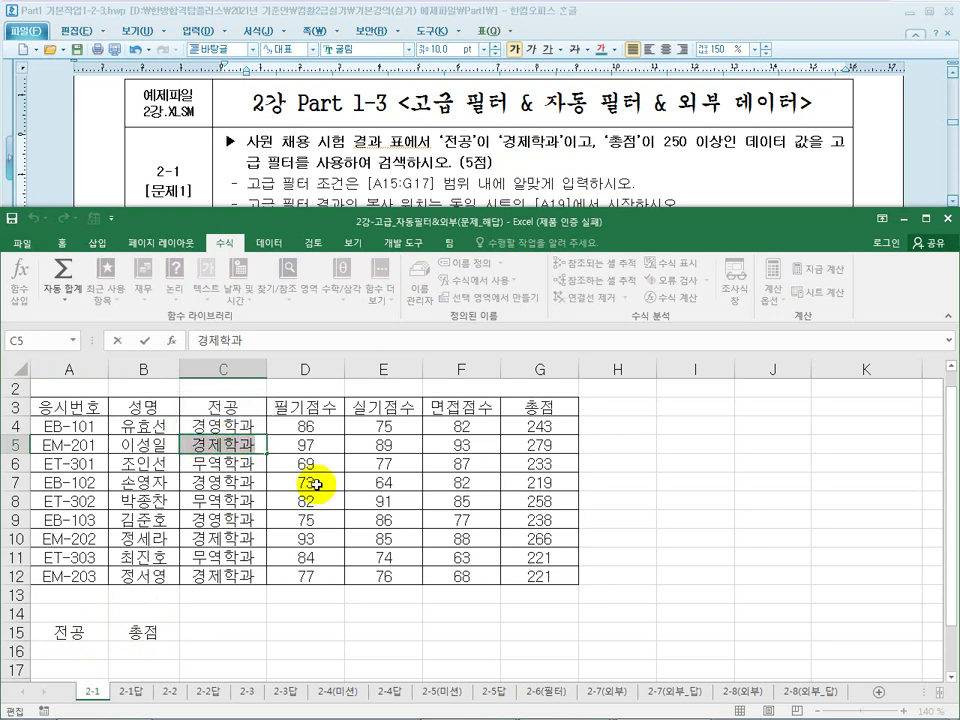
key(ctrl+c)
click(72, 650)
key(ctrl+v)
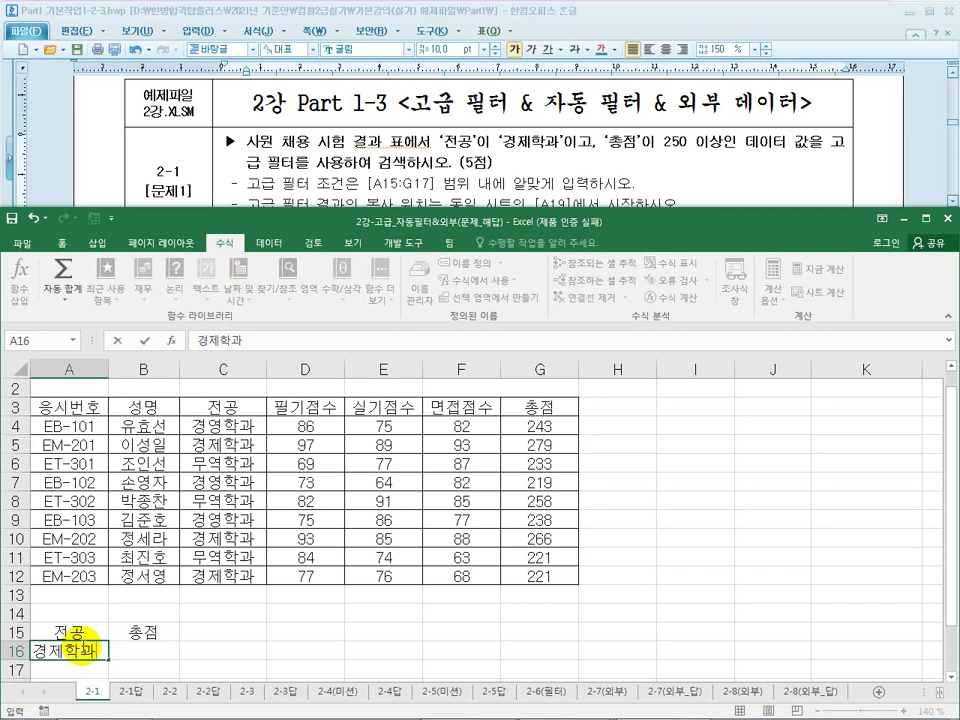
Enter the condition >=250 in B16 under the 총점 criteria header.
click(145, 652)
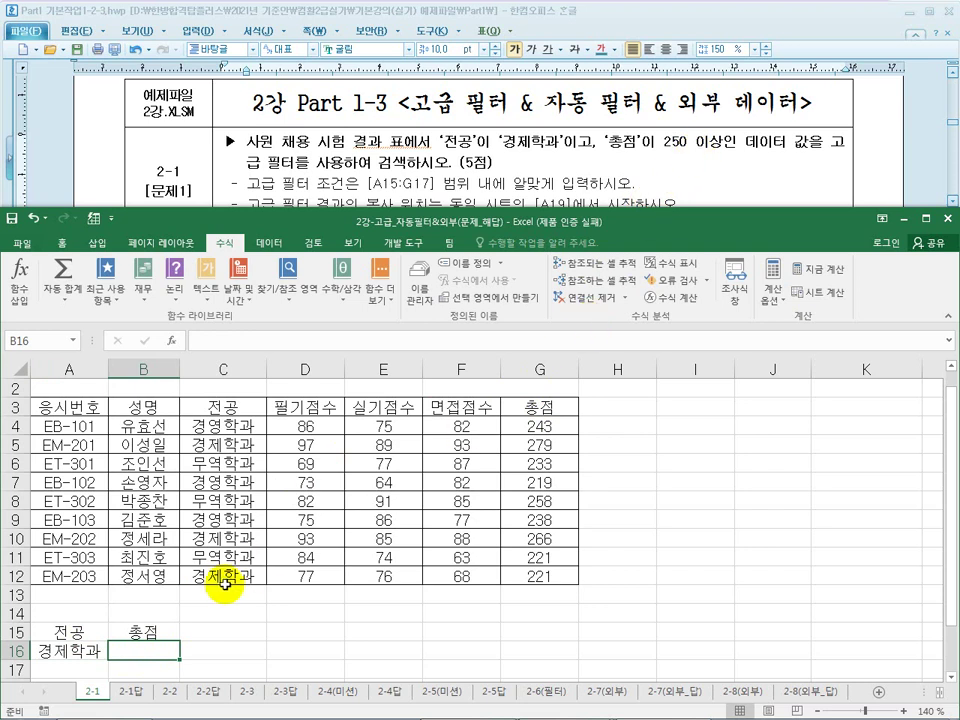
text(>)
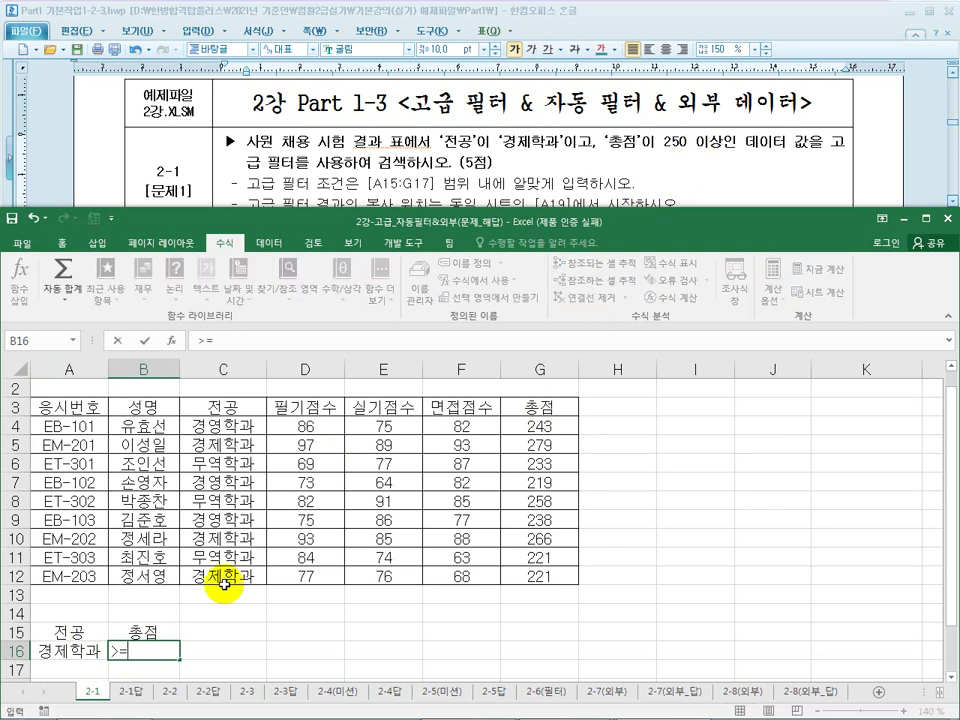
text(=>)
key(BackSpace)
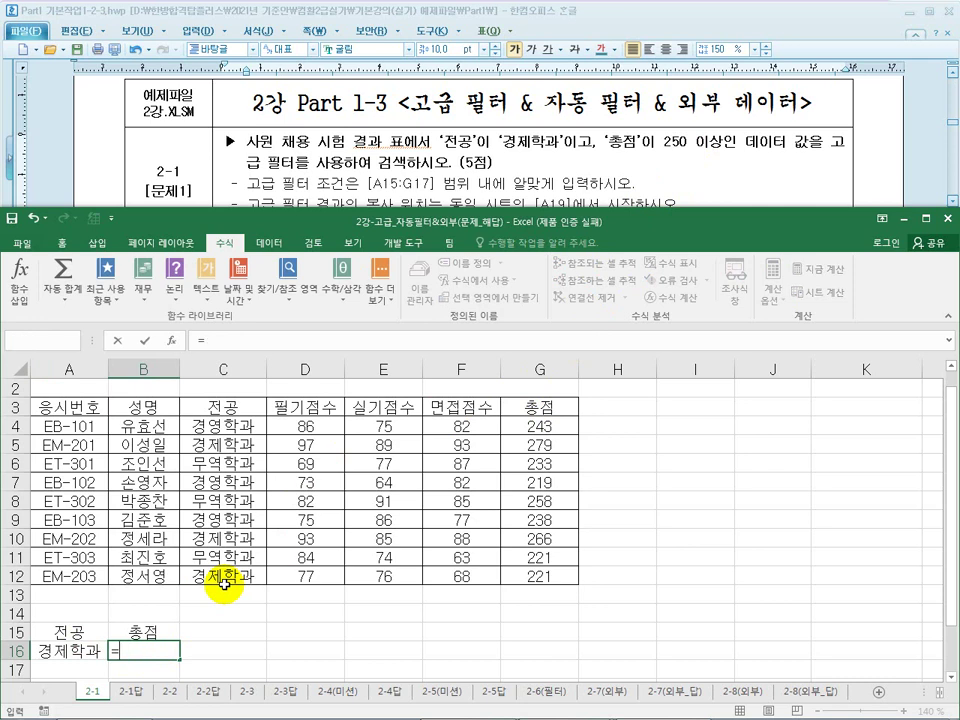
text(>)
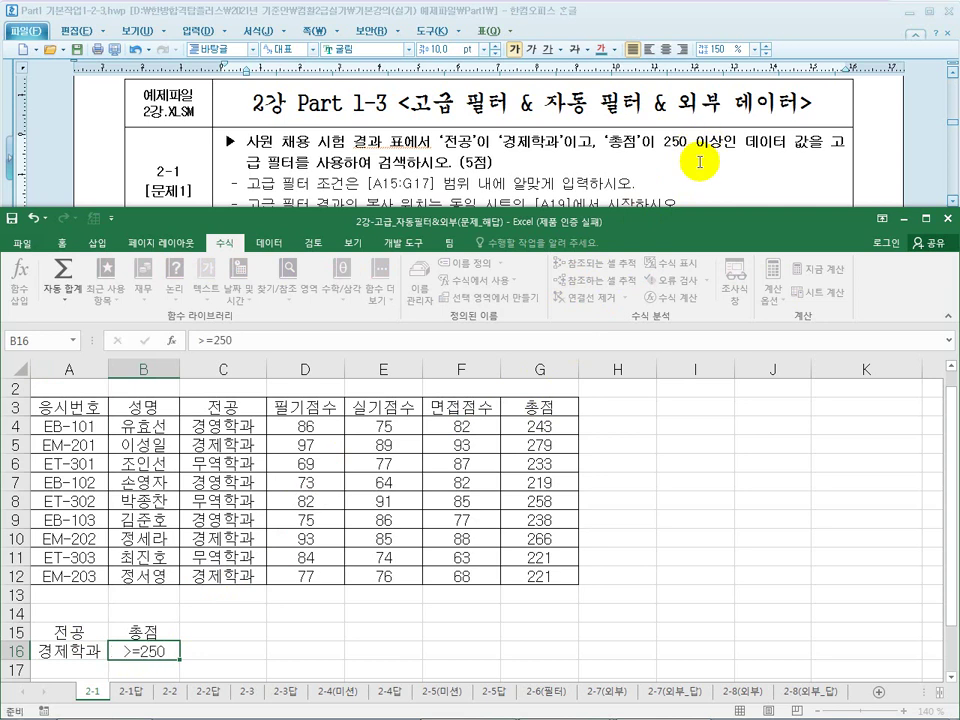
key(Return)
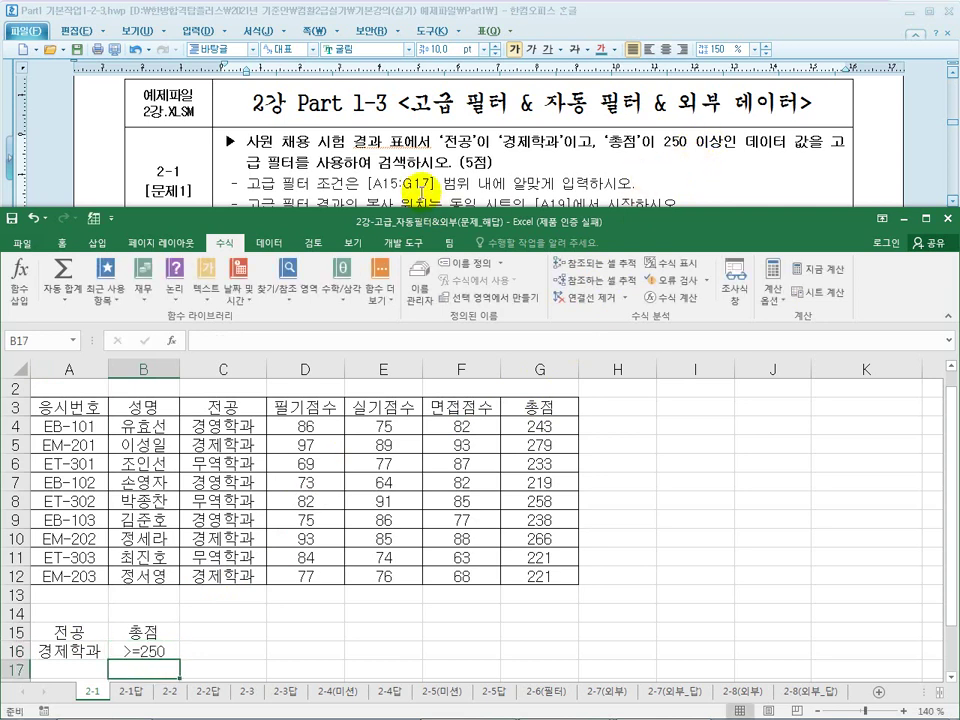
Try placing the >=250 condition one row lower in B17, and move it back to B16.
drag(75, 670, 135, 671)
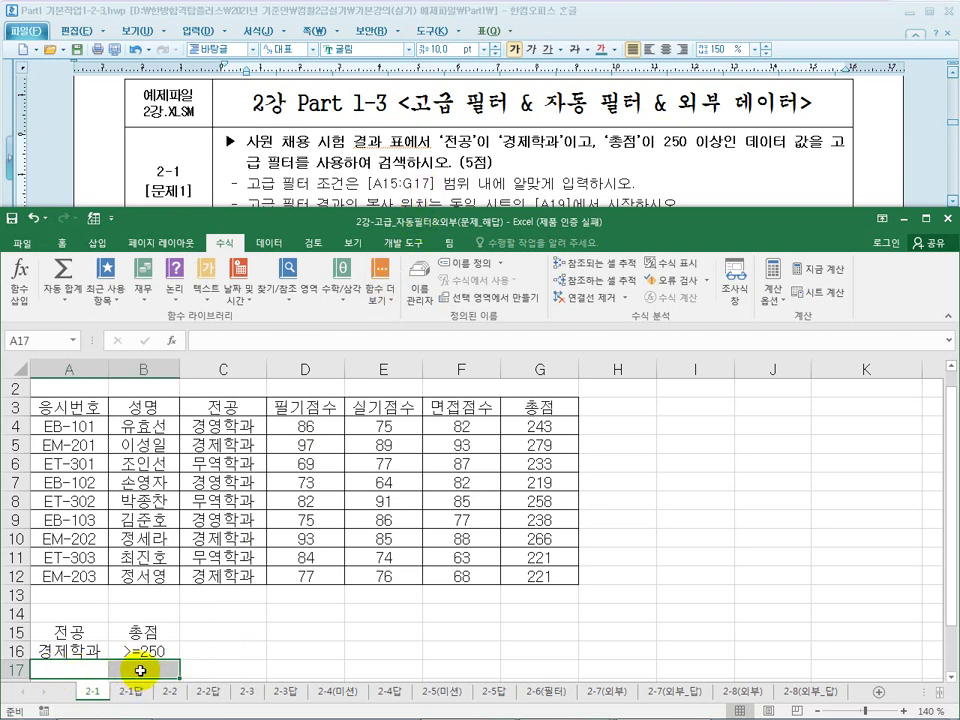
click(139, 671)
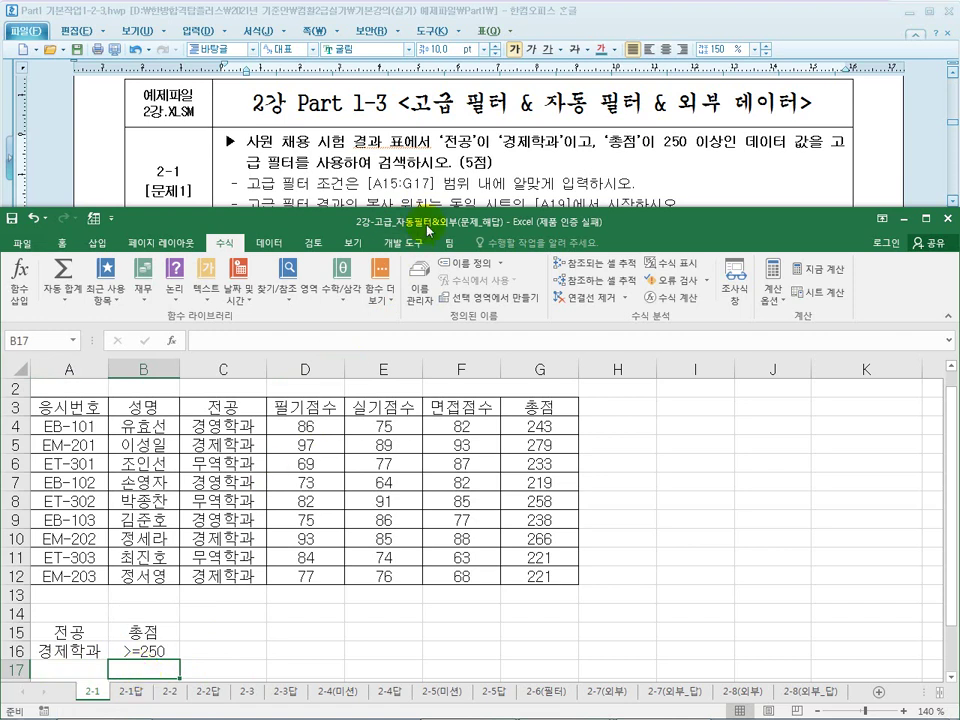
click(144, 652)
mouse_move(145, 661)
mouse_down()
mouse_move(146, 680)
mouse_move(147, 669)
mouse_up()
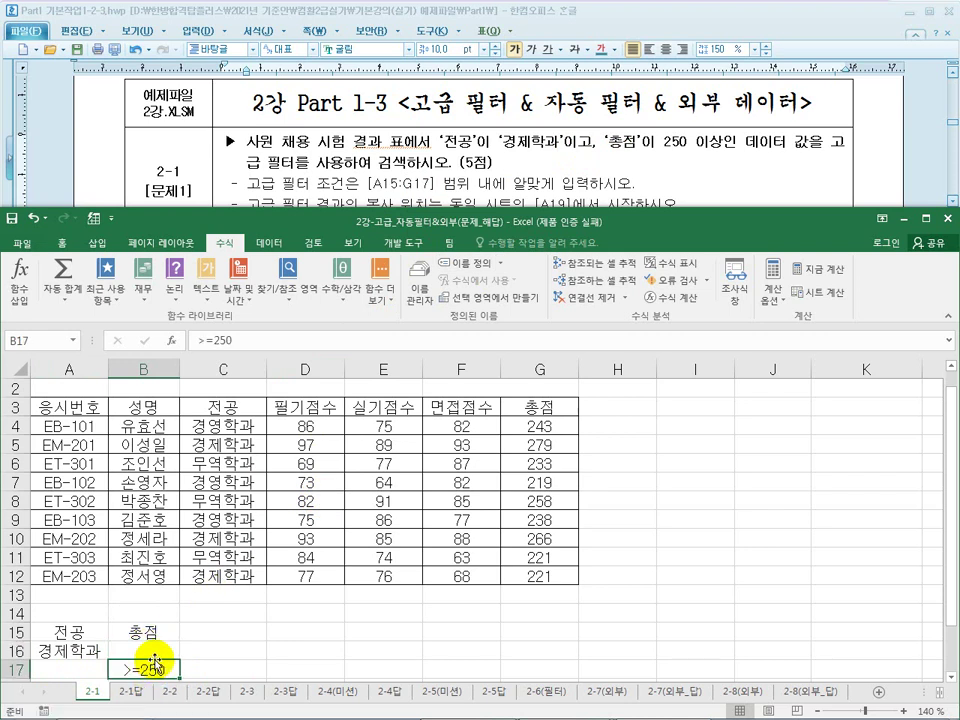
drag(156, 660, 158, 650)
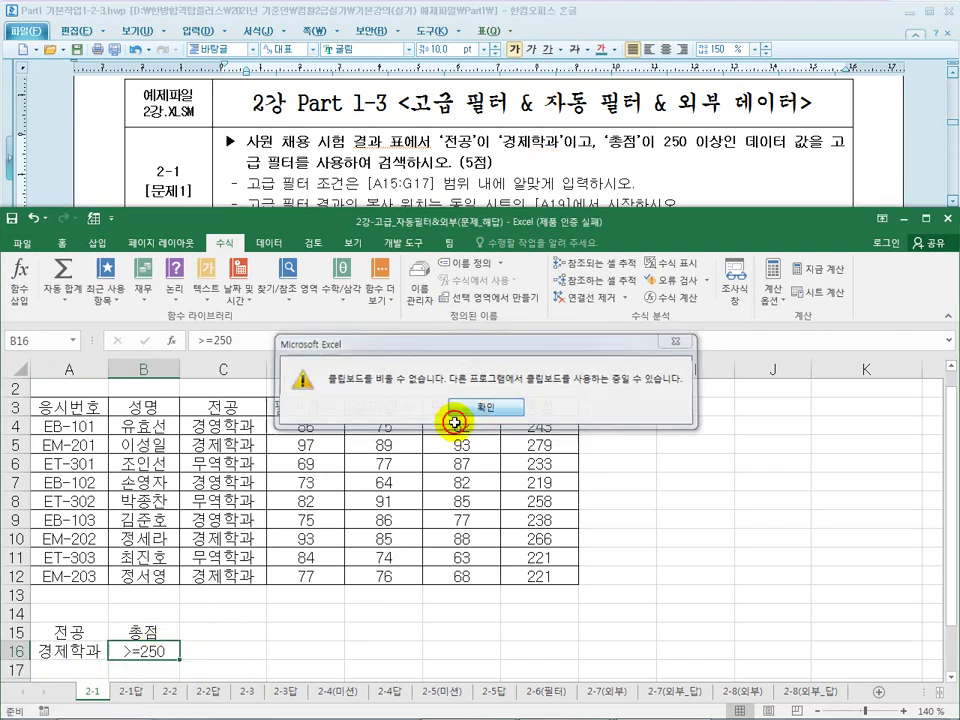
click(455, 423)
drag(88, 651, 138, 660)
click(143, 668)
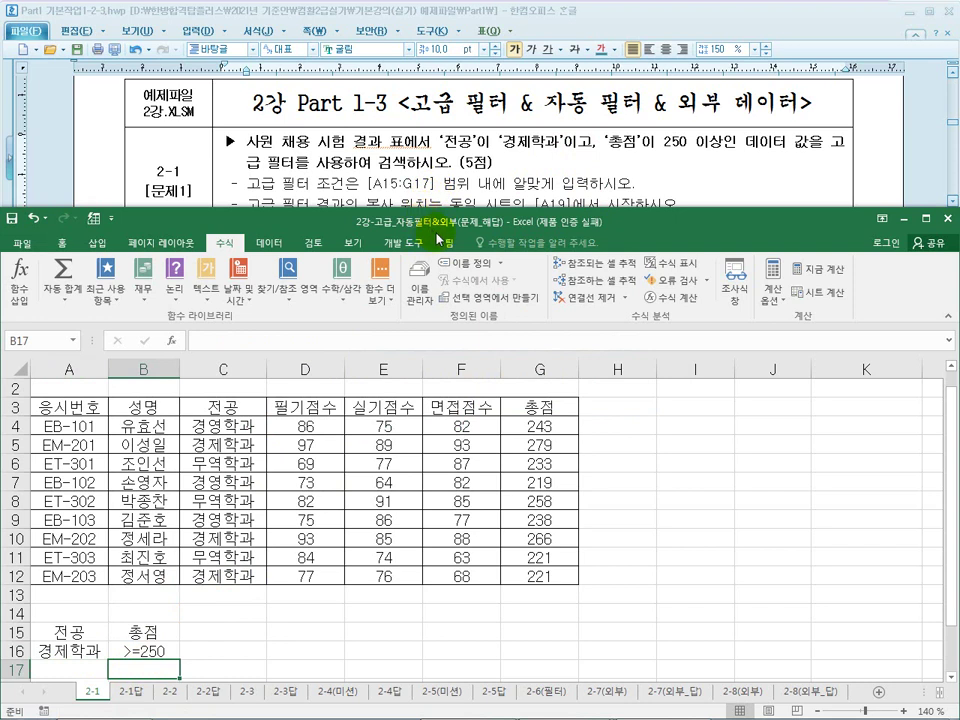
click(286, 503)
Examine the problem document for which problems name specific output fields, comparing 2-3 and 2-4 with 2-1.
click(566, 180)
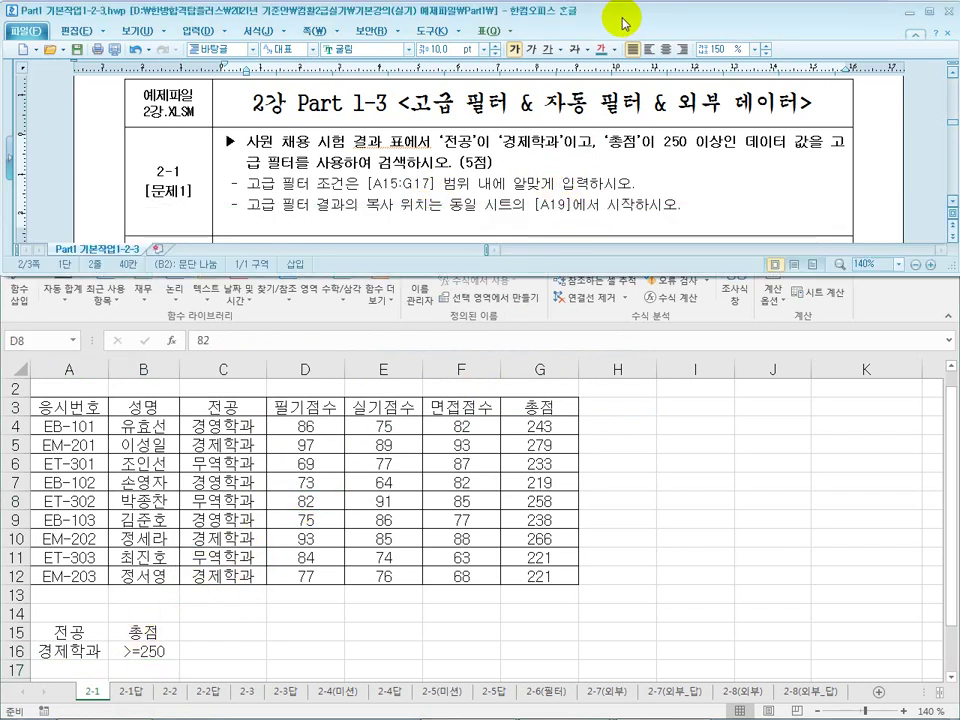
double_click(622, 14)
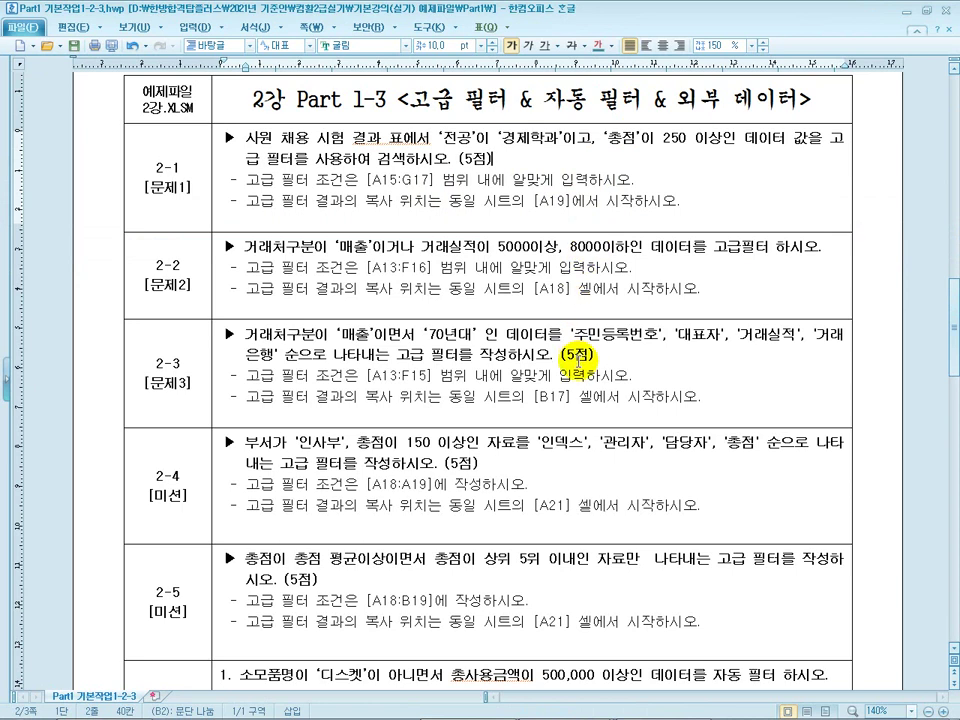
drag(572, 337, 645, 336)
click(692, 335)
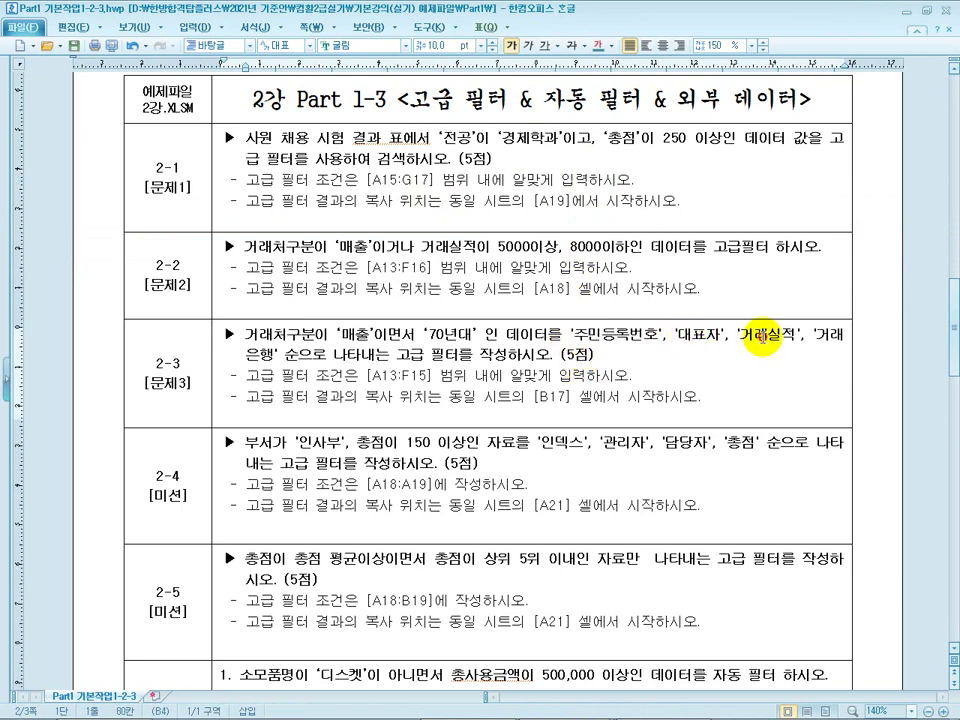
drag(273, 356, 493, 355)
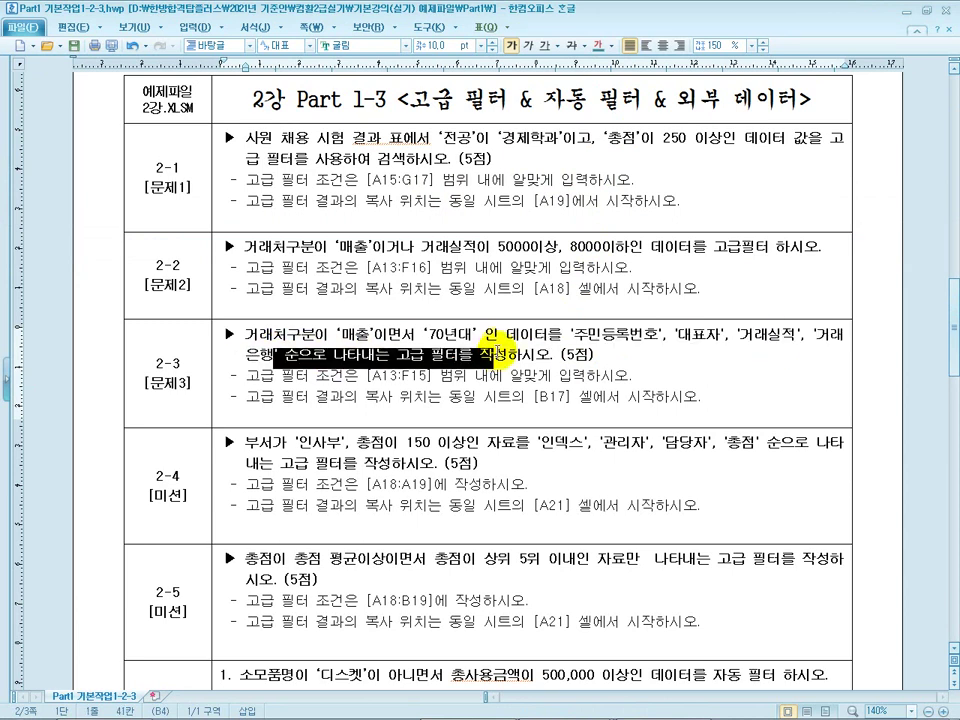
click(597, 447)
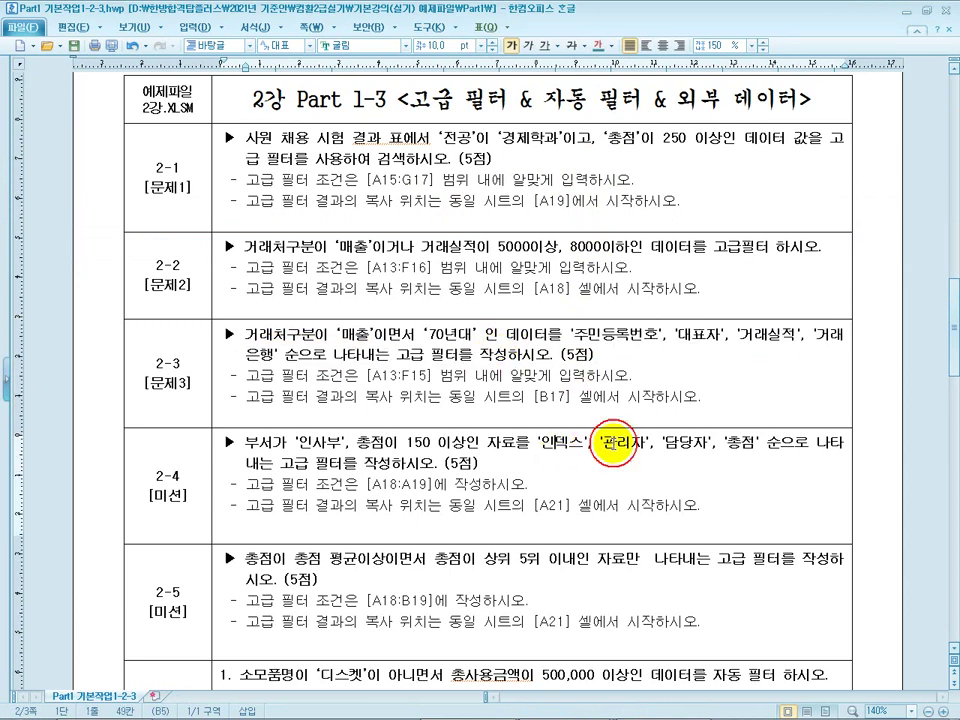
drag(636, 141, 805, 181)
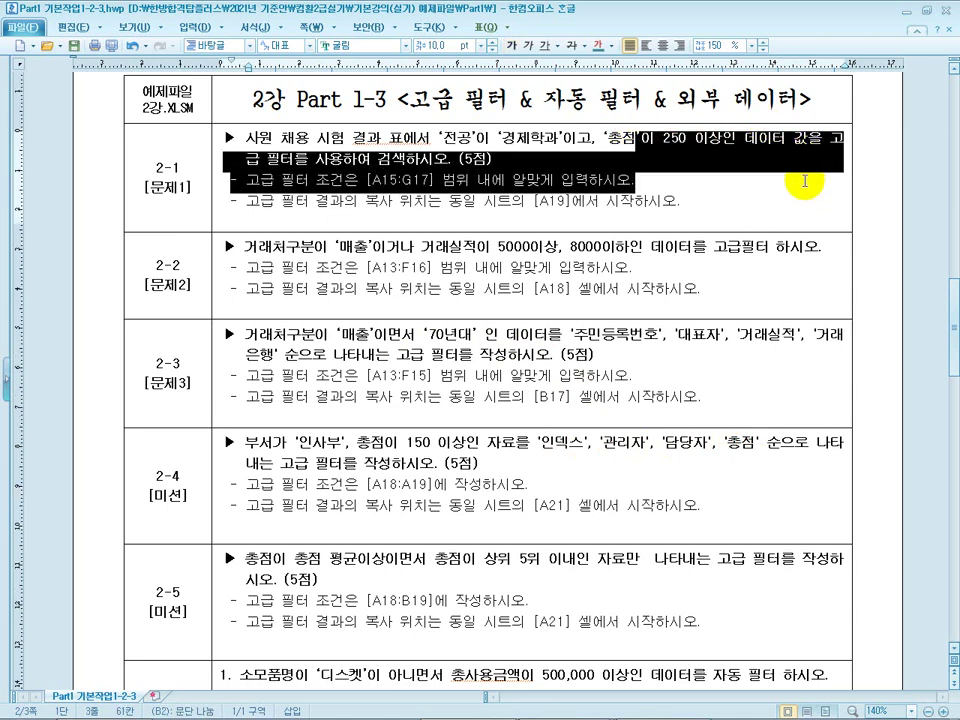
click(636, 18)
click(633, 9)
double_click(633, 9)
Examine the table headers in A3:G3, including 응시번호, 전공 and 실기점수, as possible output fields, and the area below the criteria.
click(280, 464)
drag(60, 406, 540, 407)
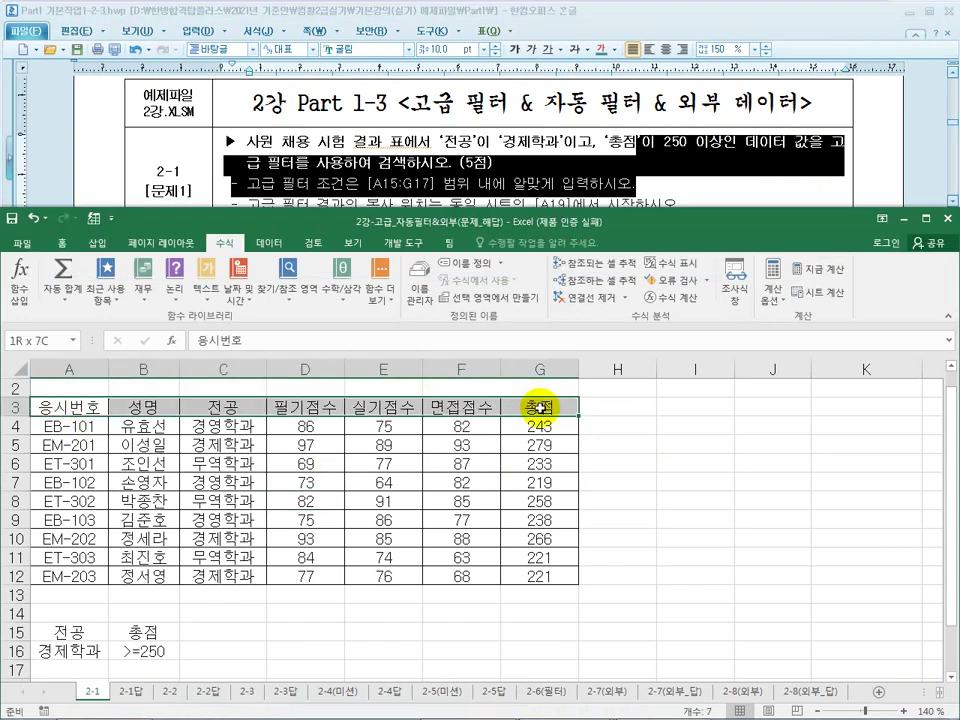
click(68, 407)
ctrl+click(228, 406)
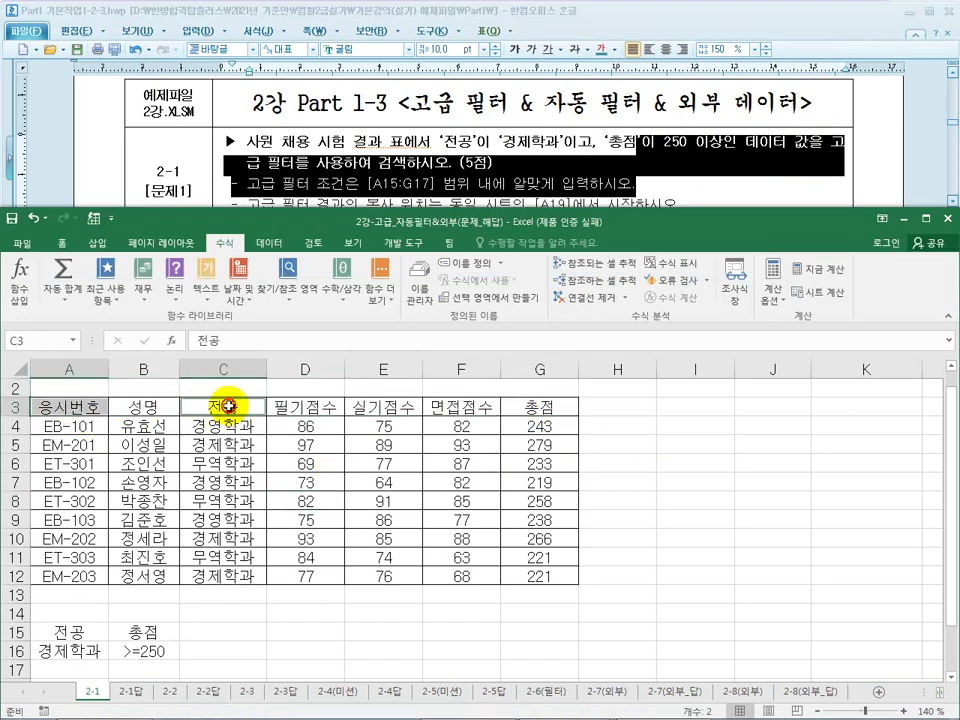
ctrl+click(376, 404)
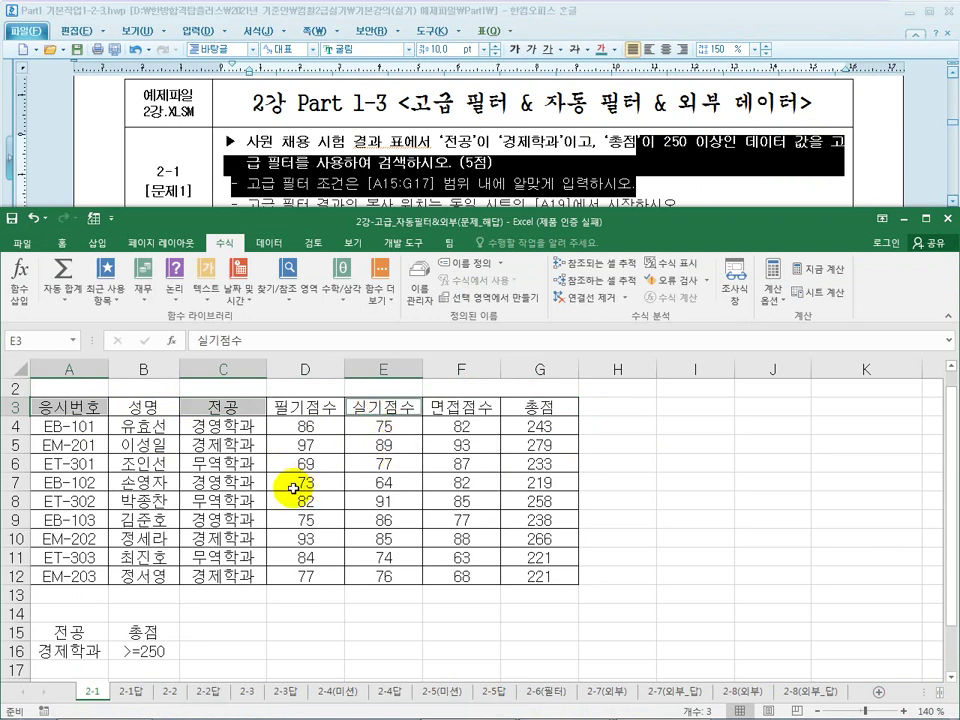
scroll(265, 482, down, 1)
click(68, 633)
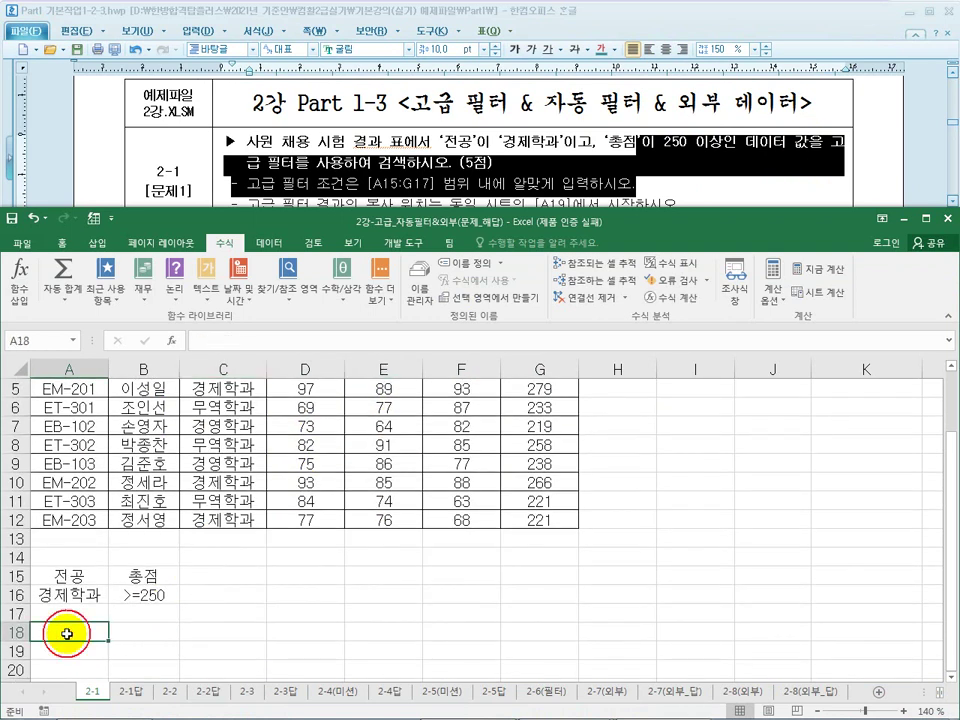
scroll(160, 614, up, 1)
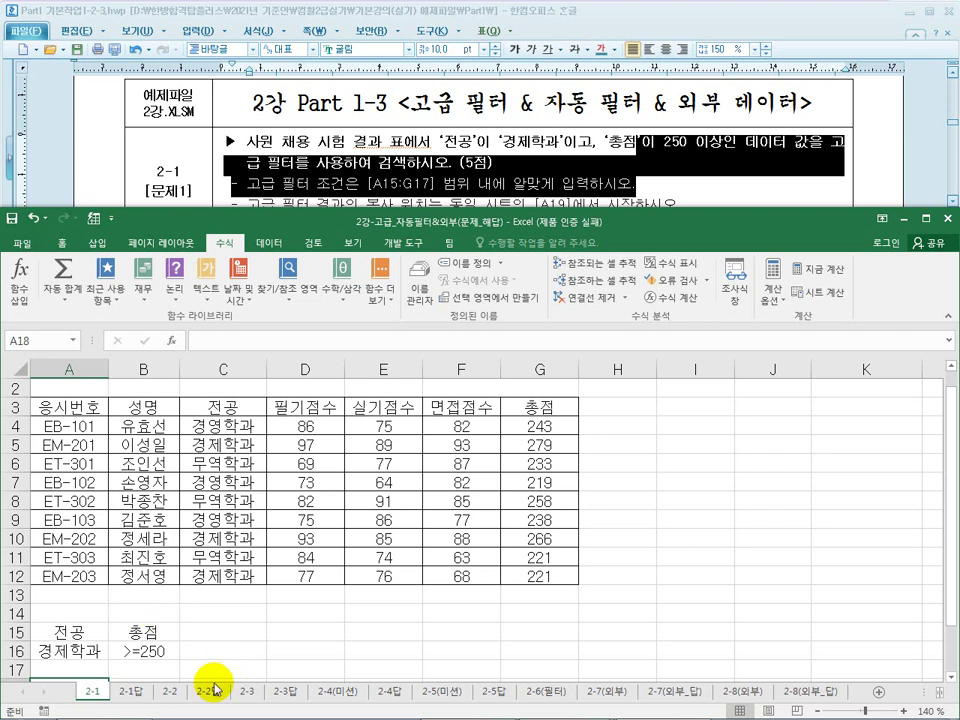
Start an advanced filter on the applicant table and set its list range to A3:G12.
click(300, 483)
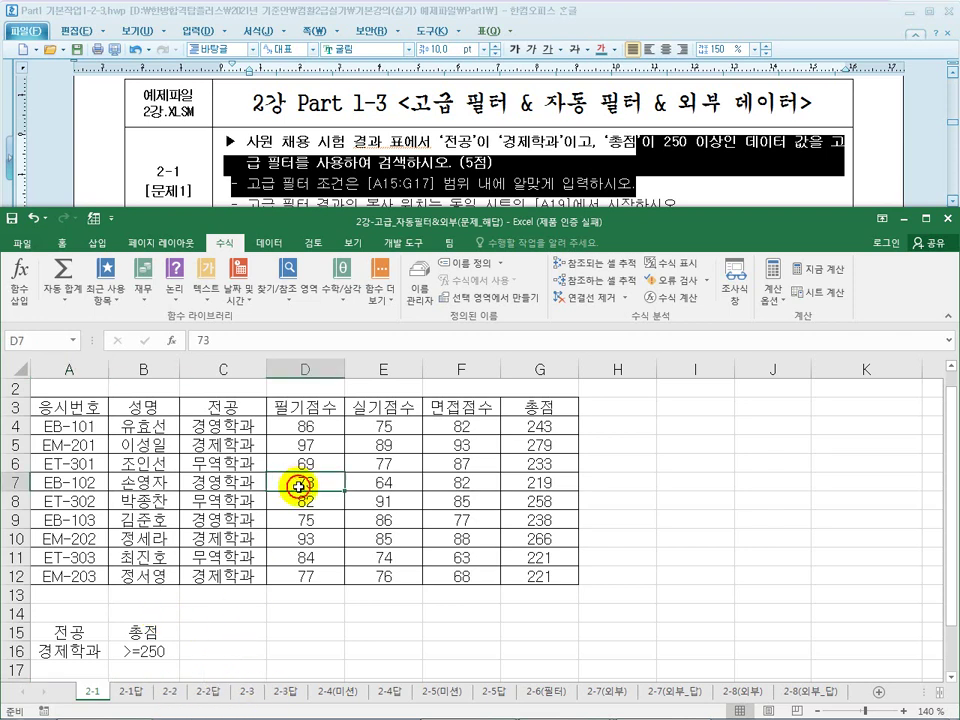
click(485, 170)
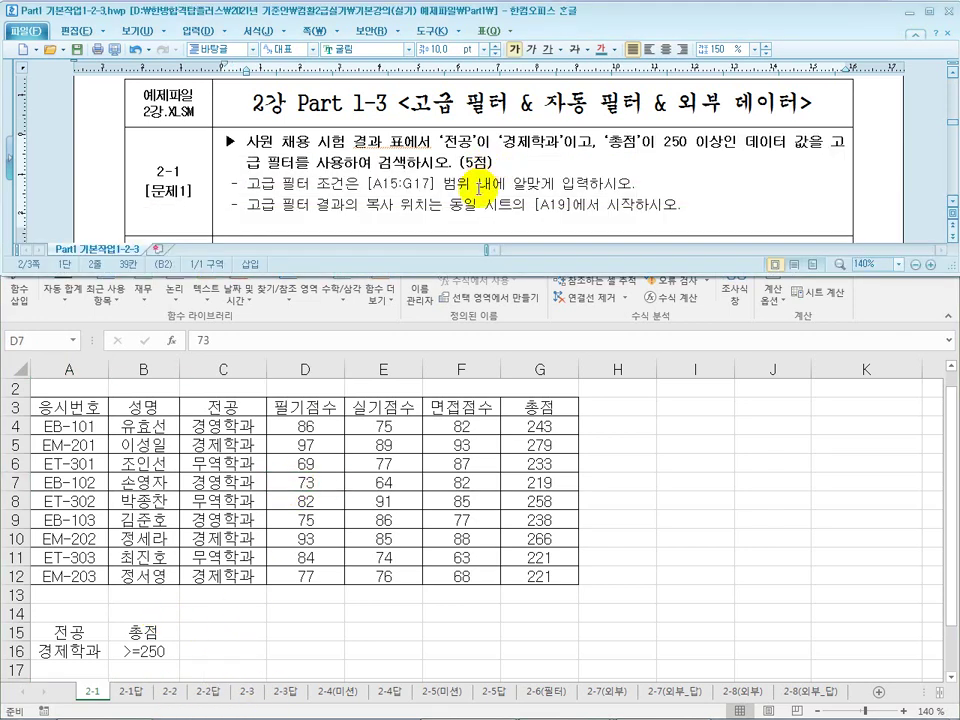
click(276, 508)
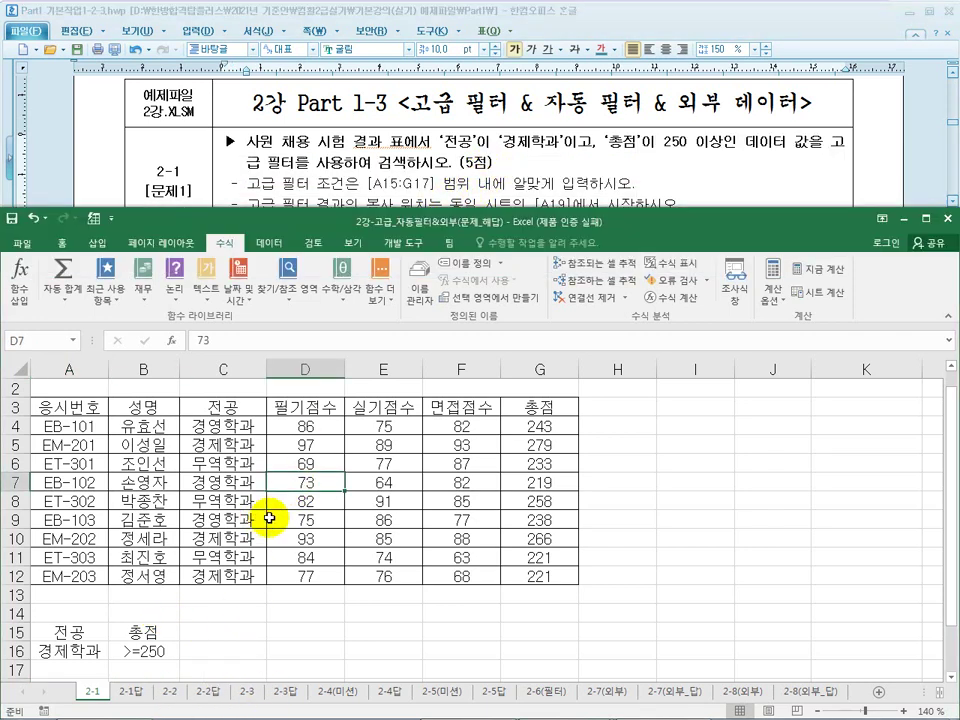
click(279, 244)
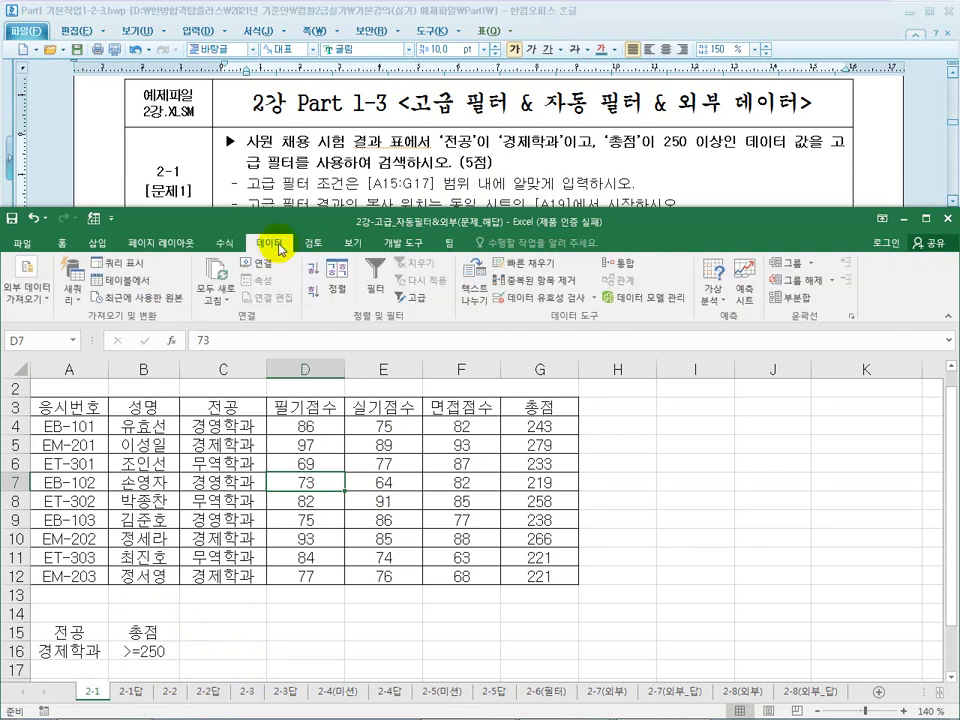
click(413, 300)
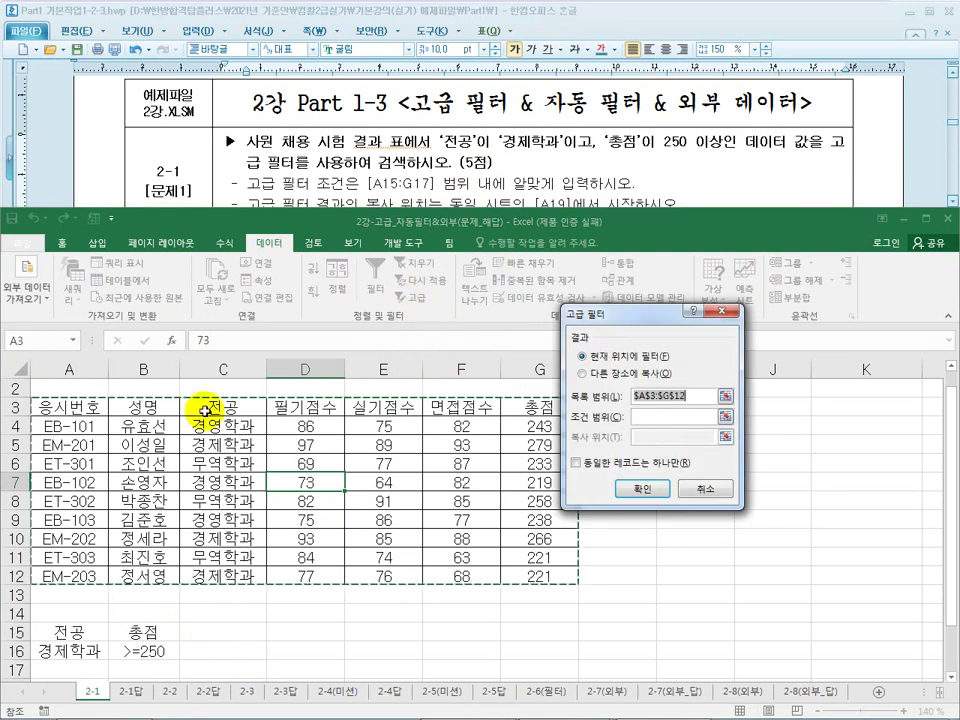
drag(70, 632, 147, 652)
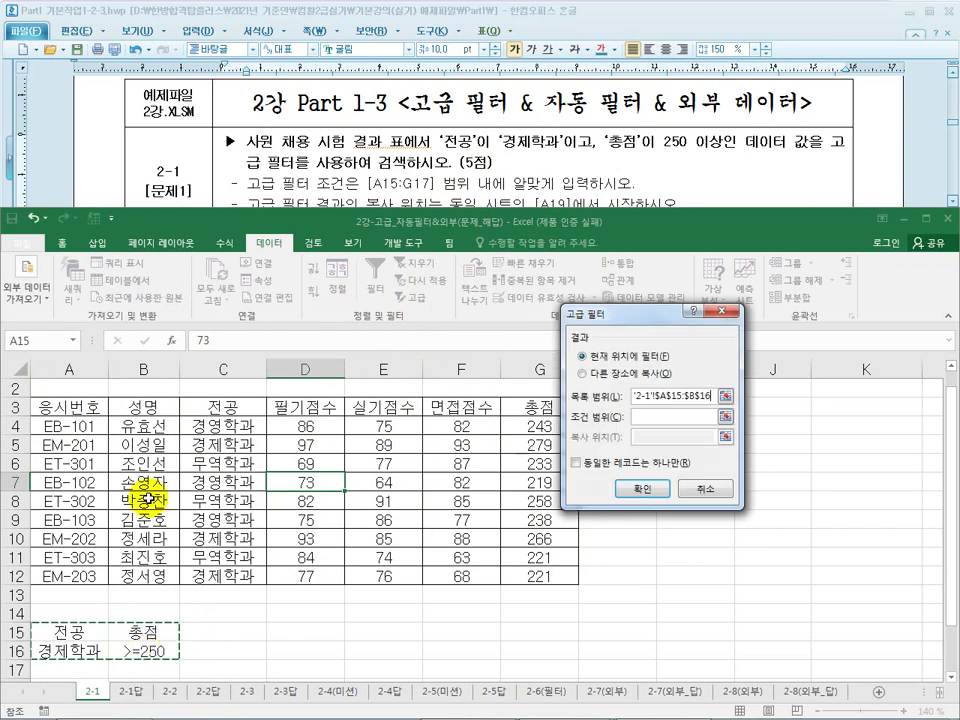
drag(65, 408, 540, 576)
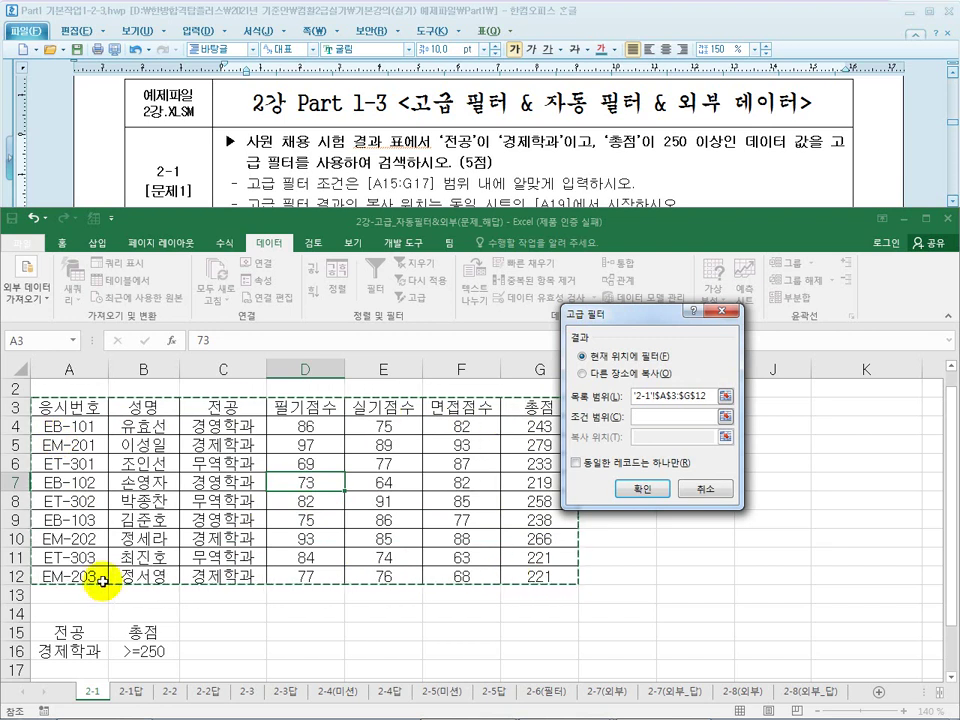
Set the advanced filter's criteria range to A15:B16.
click(656, 416)
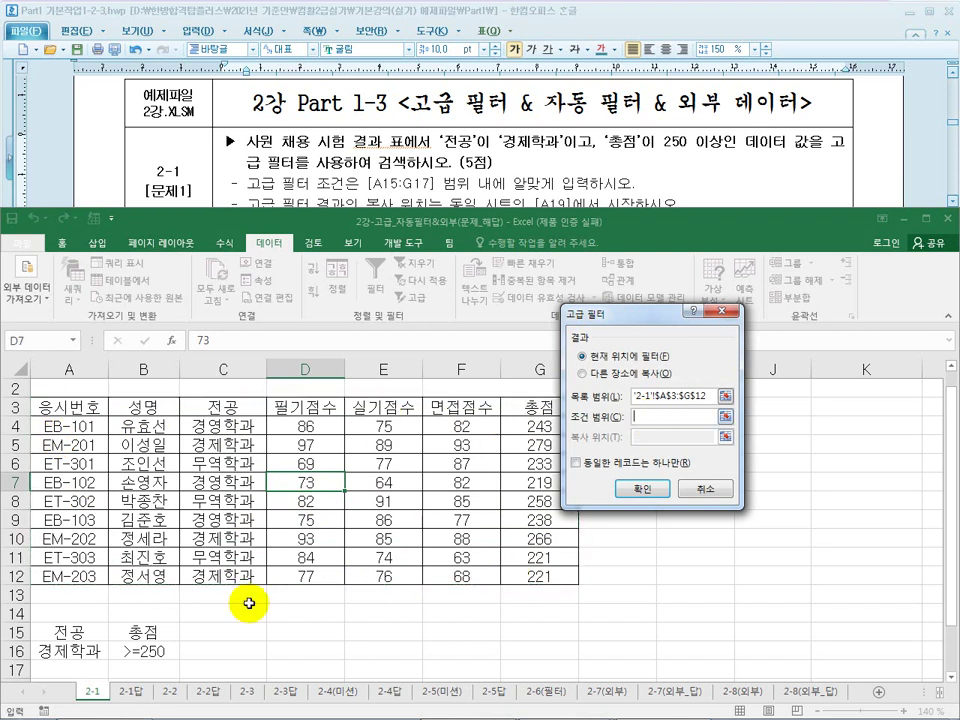
drag(60, 632, 145, 632)
drag(145, 651, 145, 652)
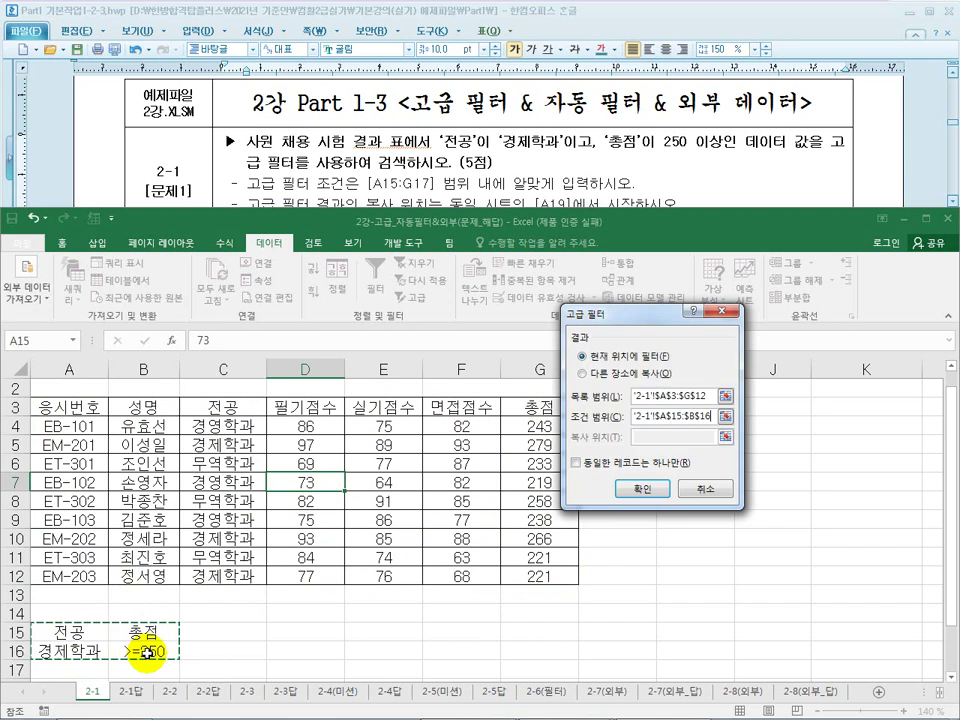
Set the advanced filter to copy results to another location starting at A19, and apply it.
click(598, 373)
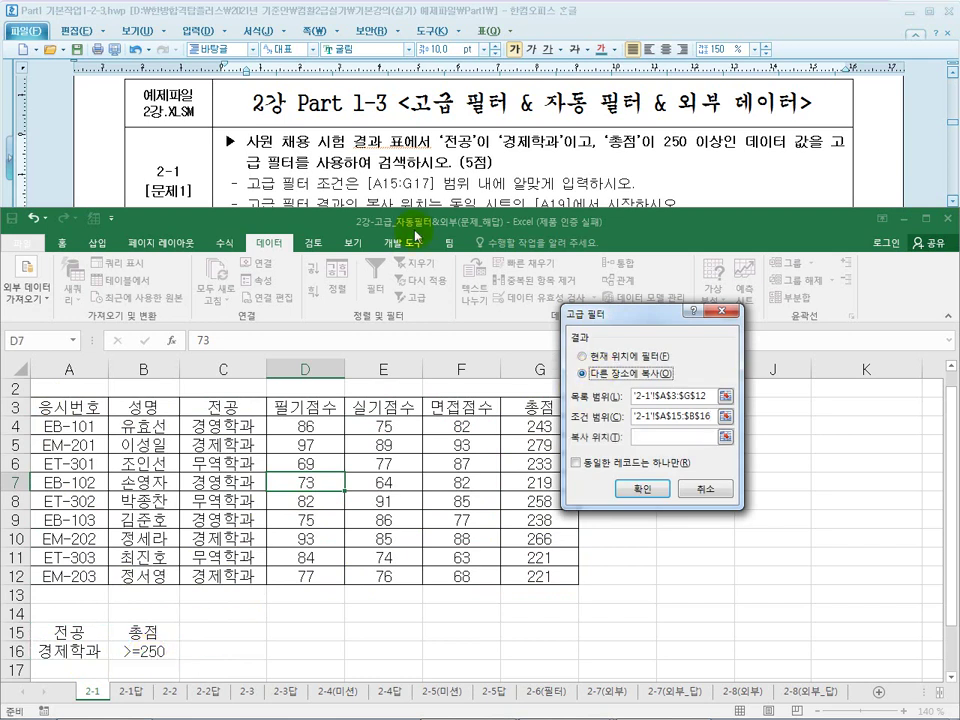
click(319, 140)
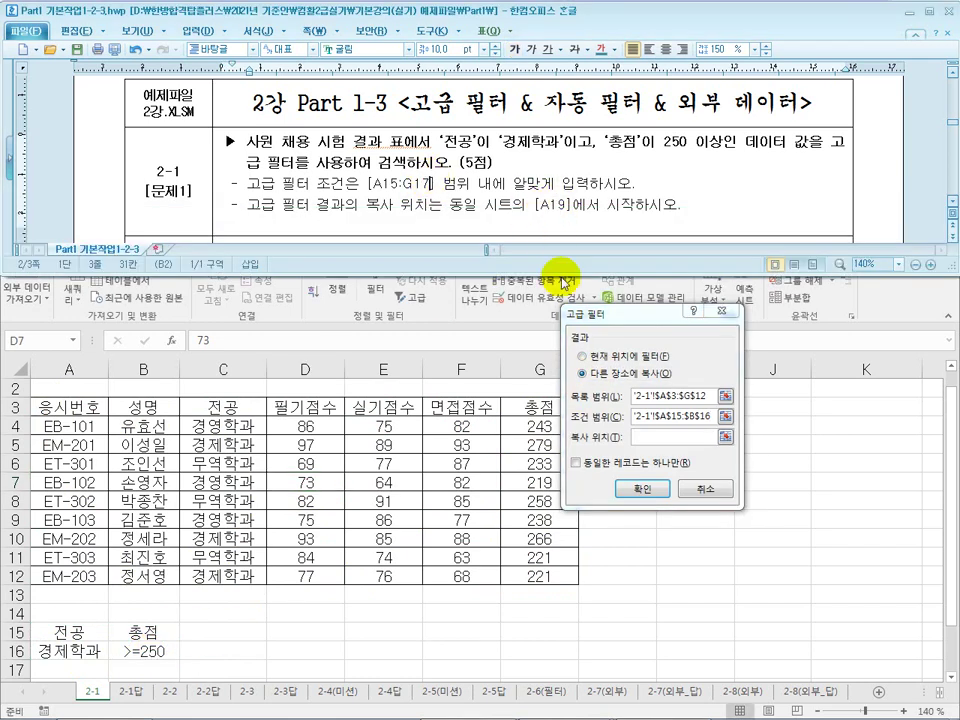
click(650, 438)
scroll(228, 570, down, 1)
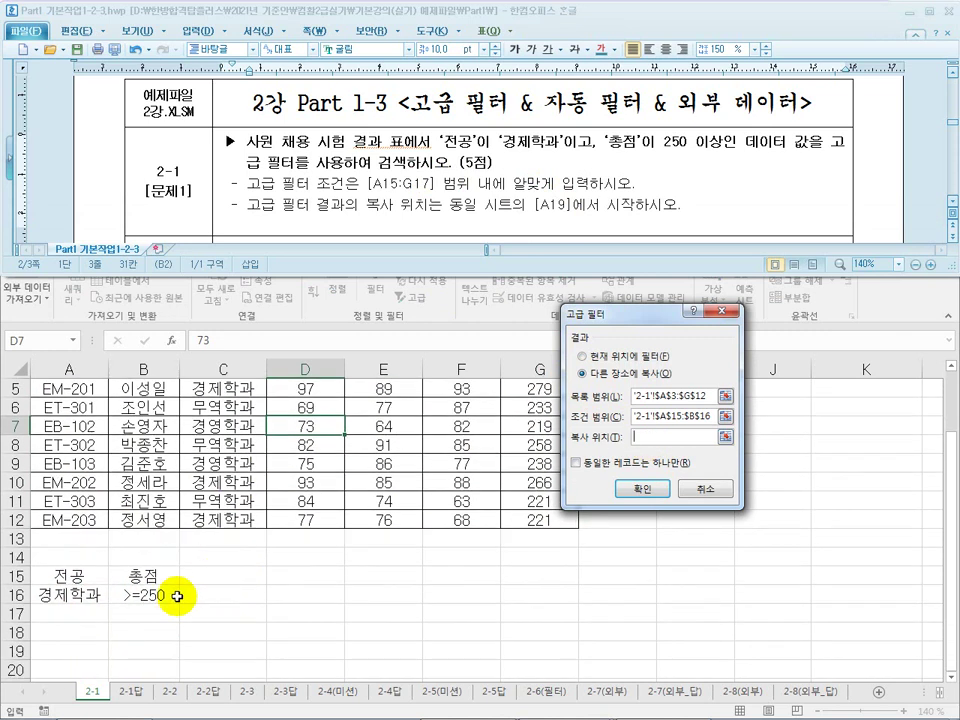
click(66, 651)
click(642, 488)
Review the filtered records below A19 and compare them with the answer sheet 2-1답.
scroll(370, 554, down, 2)
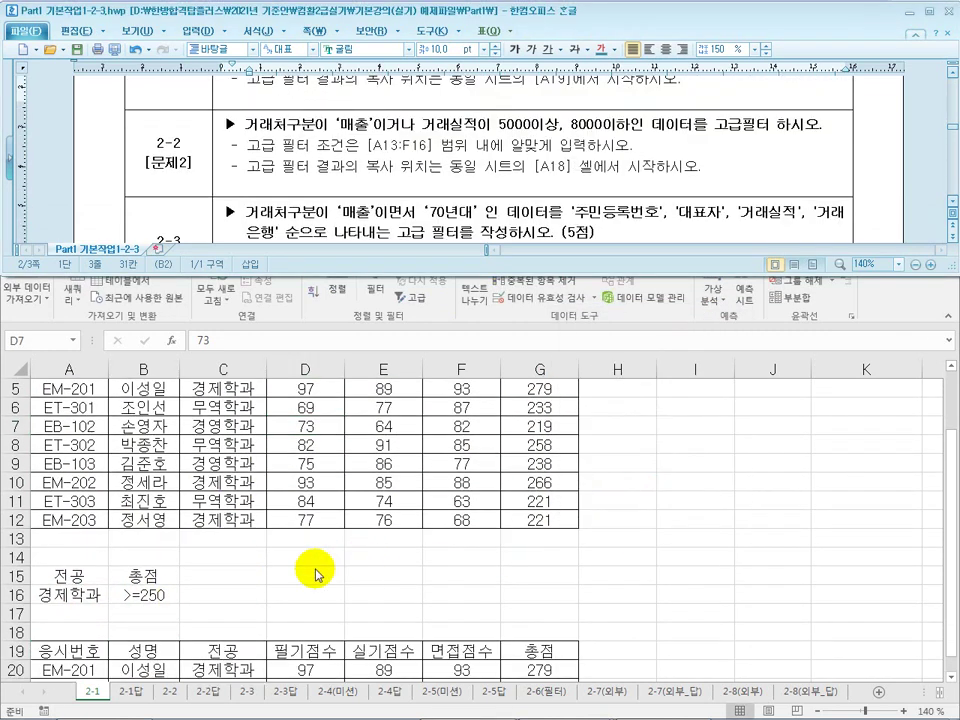
click(315, 569)
scroll(315, 569, down, 3)
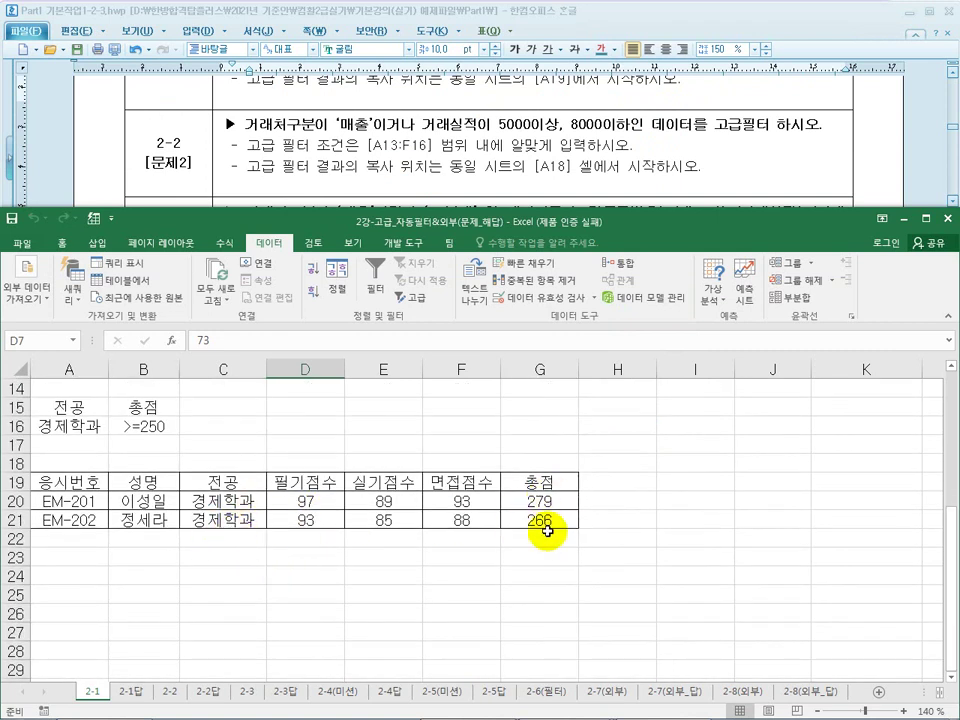
click(131, 692)
scroll(160, 645, down, 2)
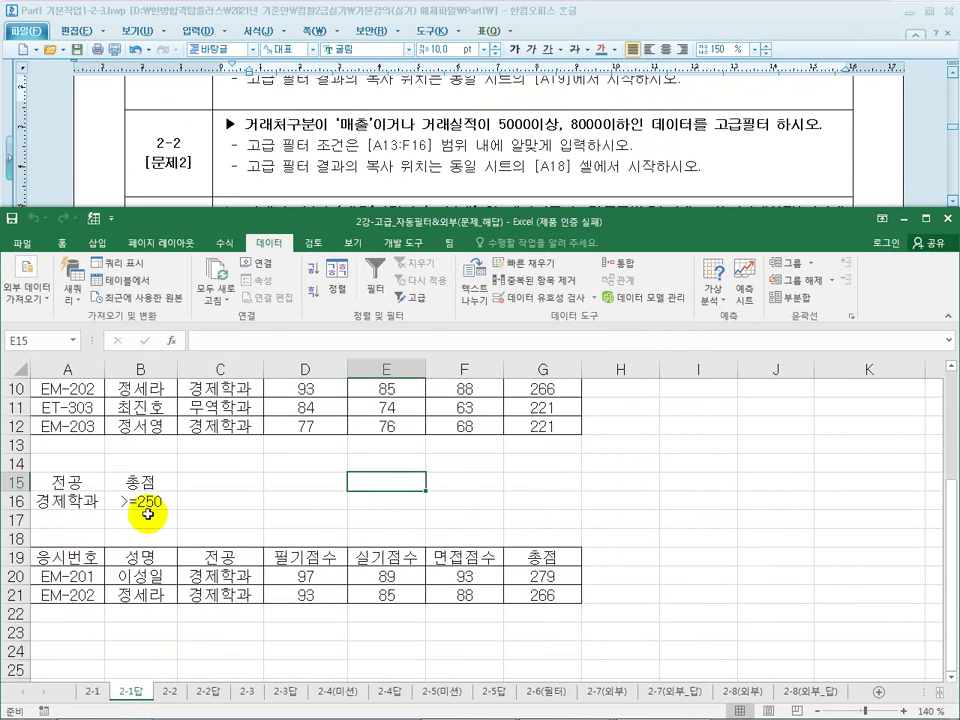
Switch to sheet 2-2 and highlight the word 거나 in the problem 2-2 condition text.
click(172, 693)
click(413, 180)
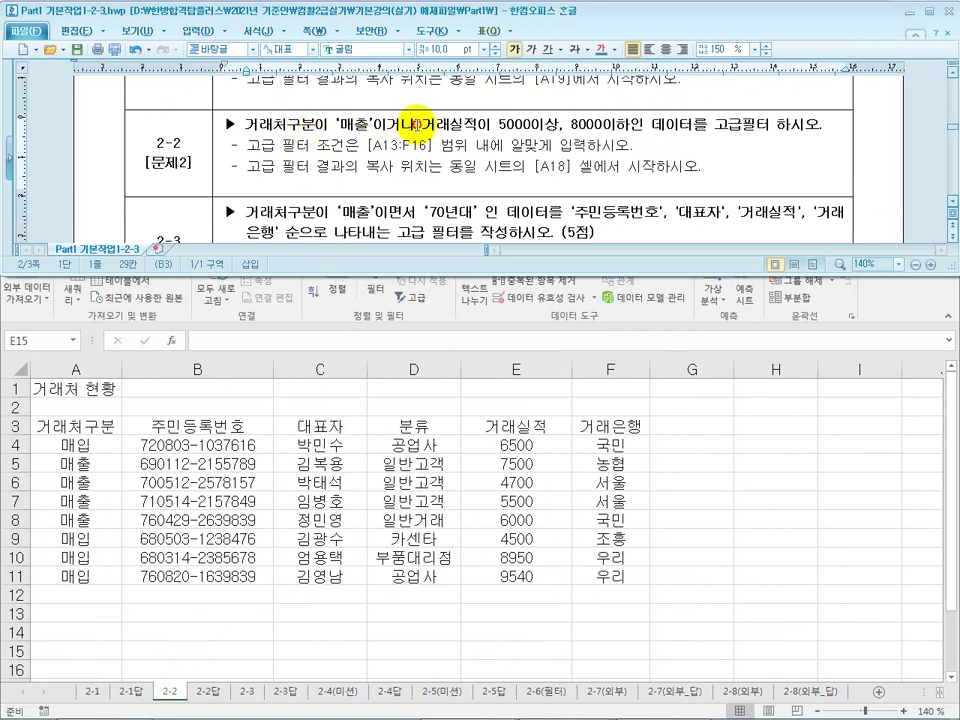
drag(415, 125, 387, 125)
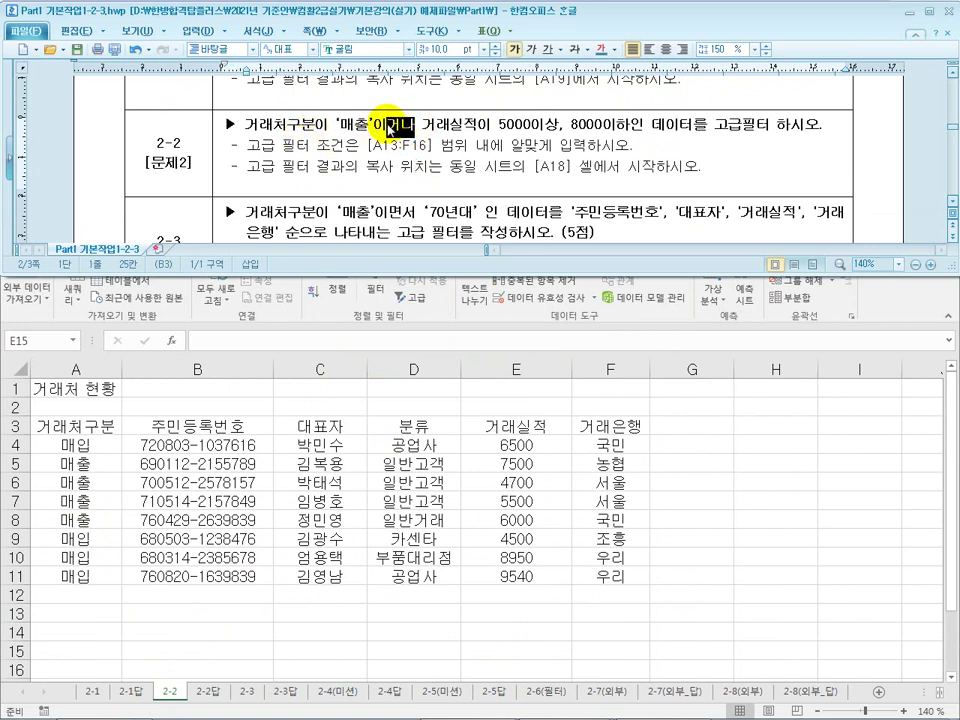
Copy the header text 거래처구분 from A3 into A13 as the first criteria header.
click(231, 468)
click(95, 425)
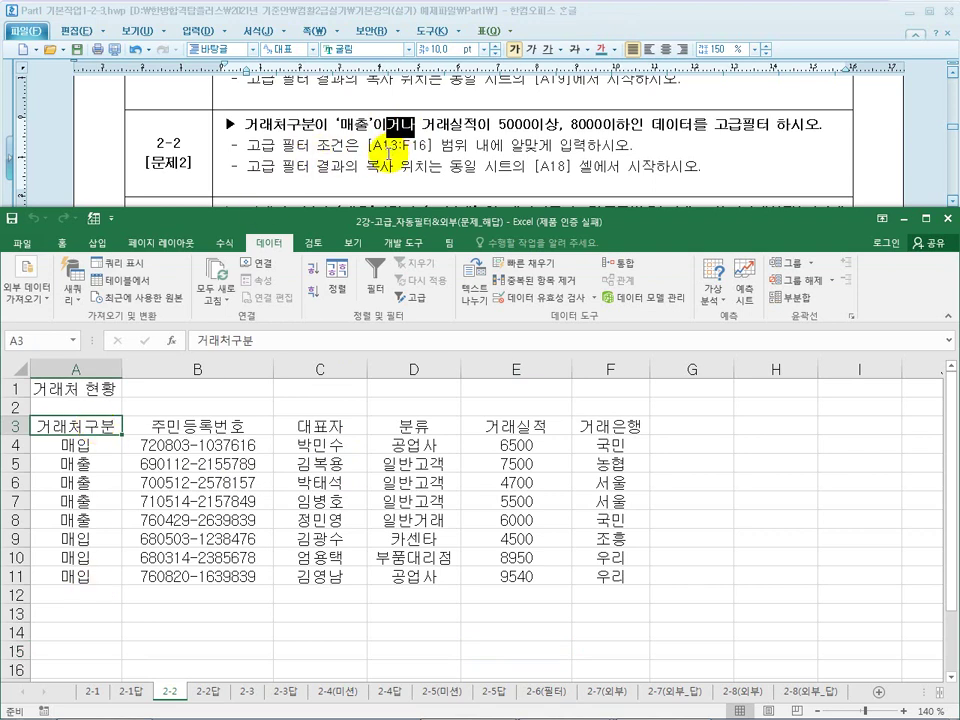
click(70, 614)
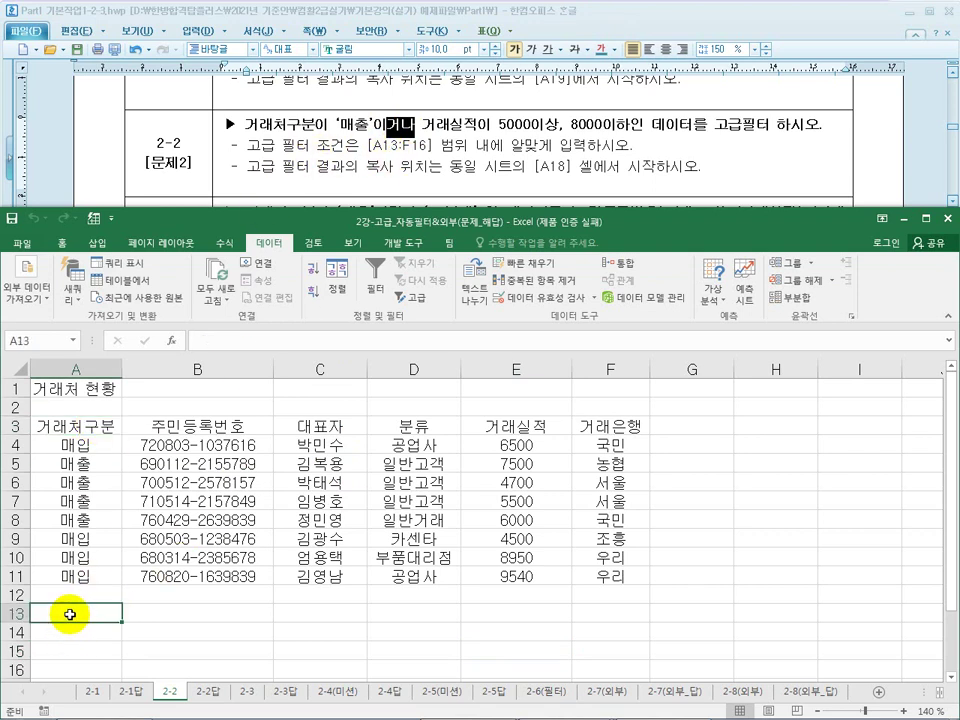
double_click(112, 428)
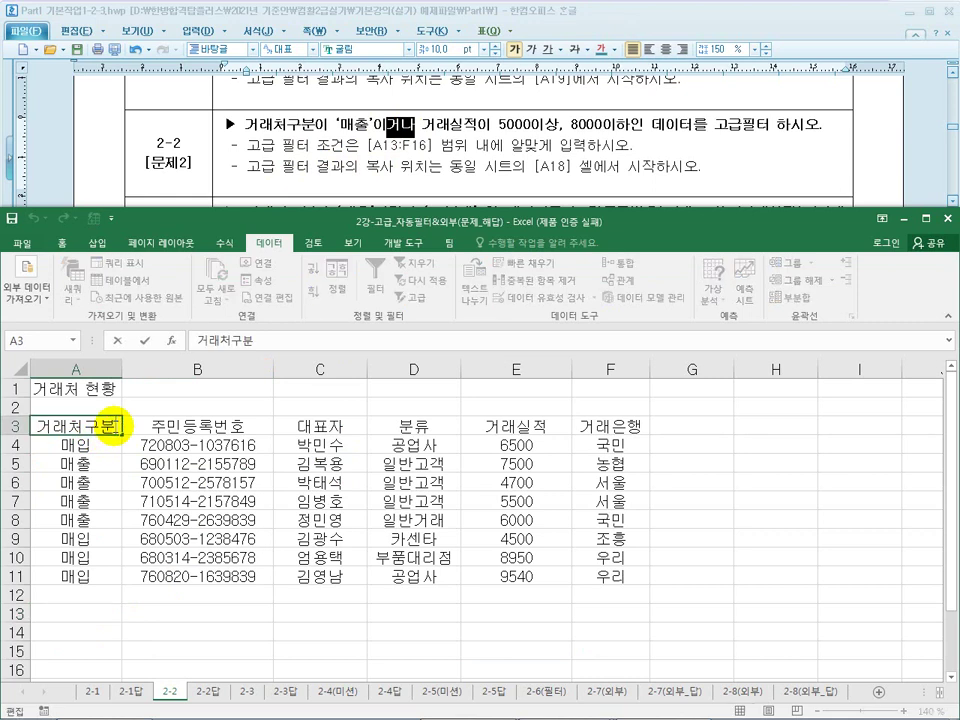
drag(112, 428, 12, 426)
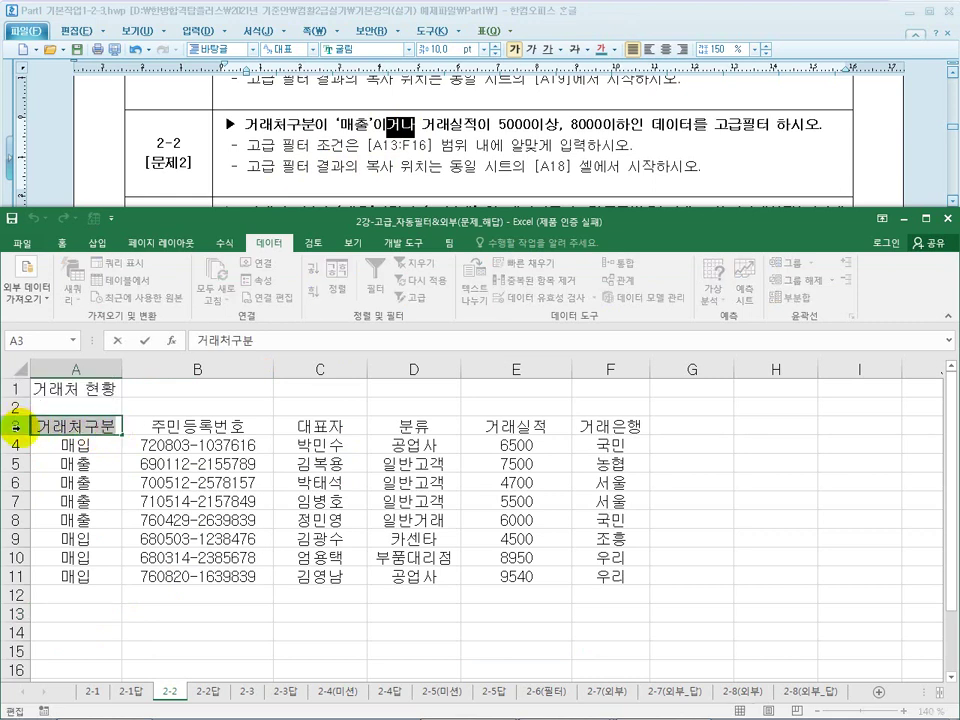
right_click(80, 420)
click(106, 455)
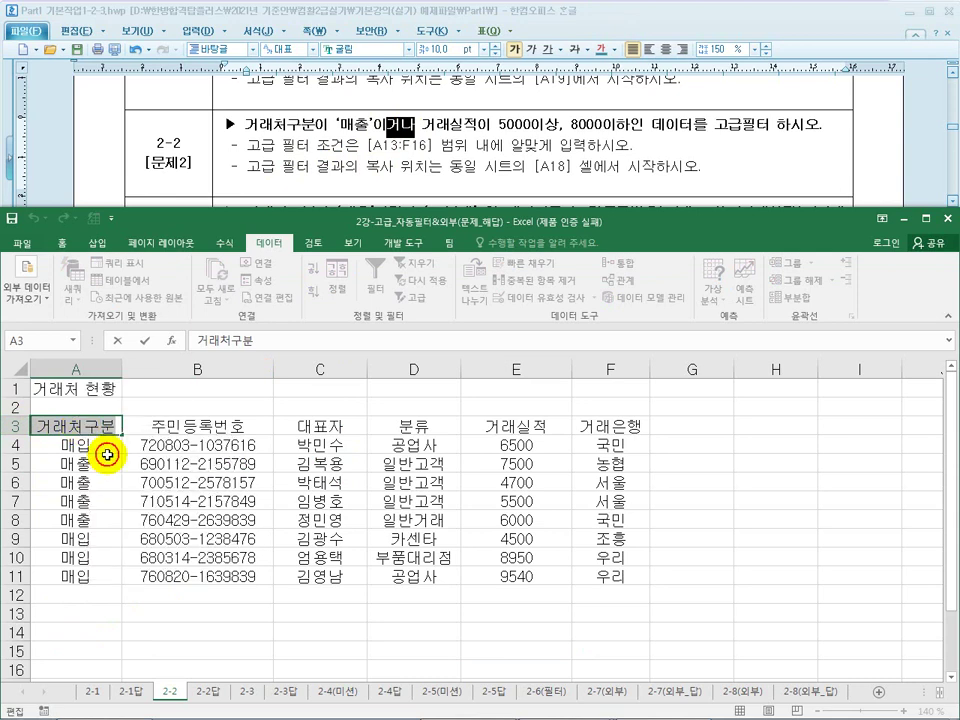
click(75, 614)
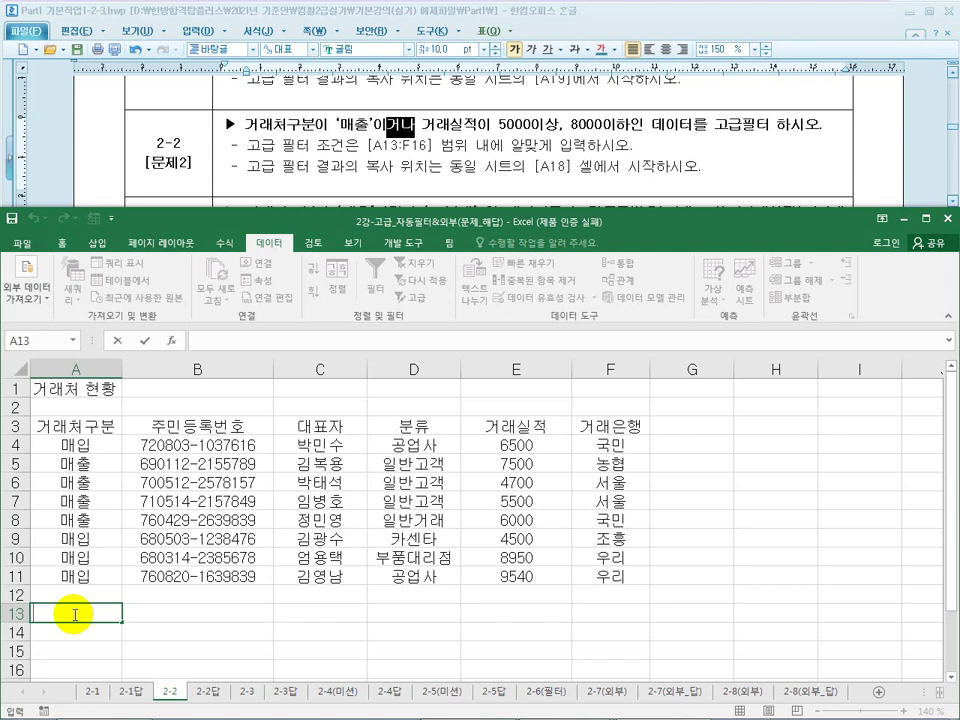
key(ctrl+v)
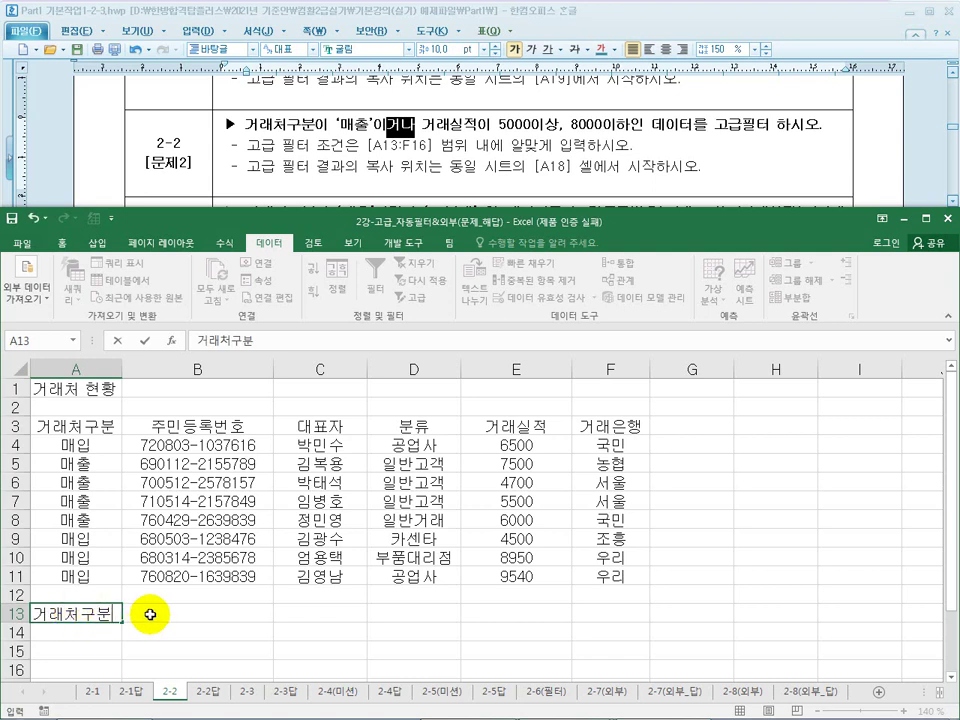
Copy the header text 거래실적 from E3 into B13 as the second criteria header.
key(Tab)
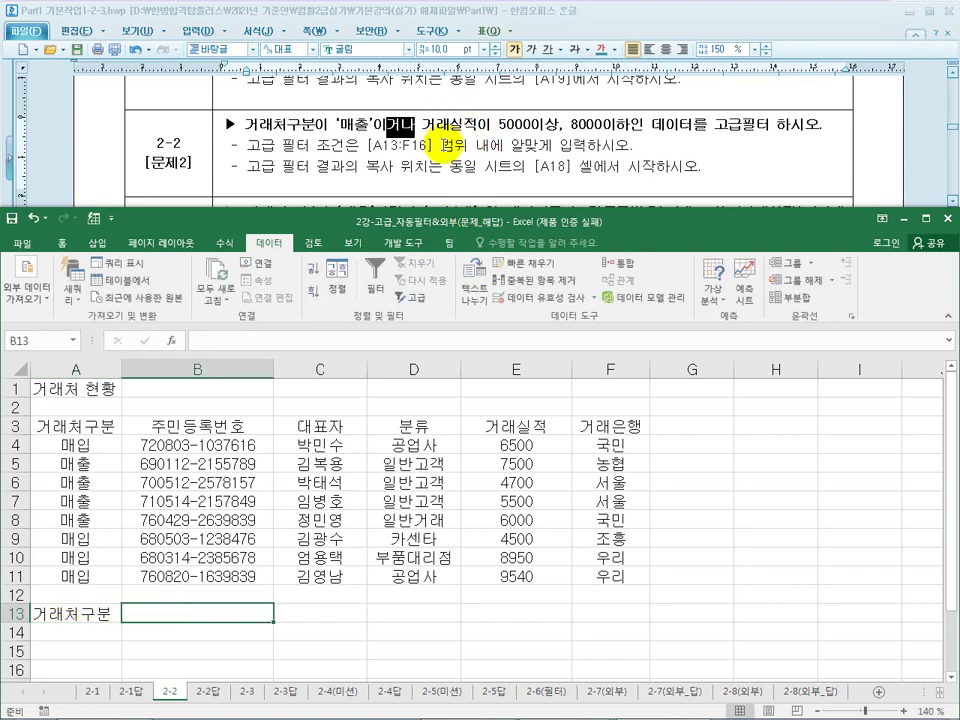
click(553, 428)
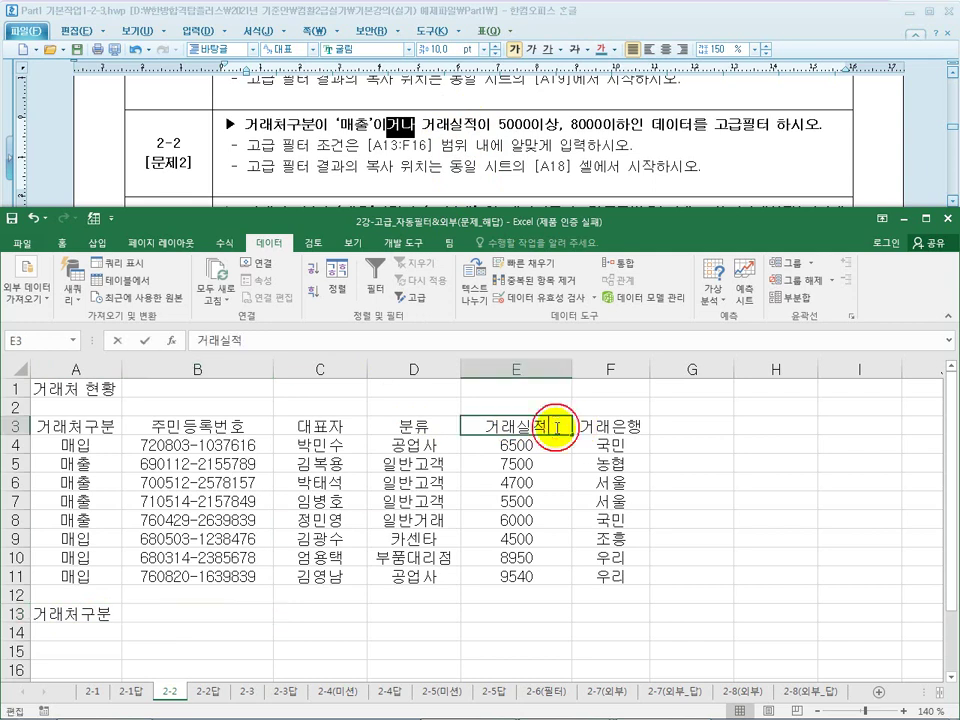
drag(553, 428, 443, 433)
key(ctrl+c)
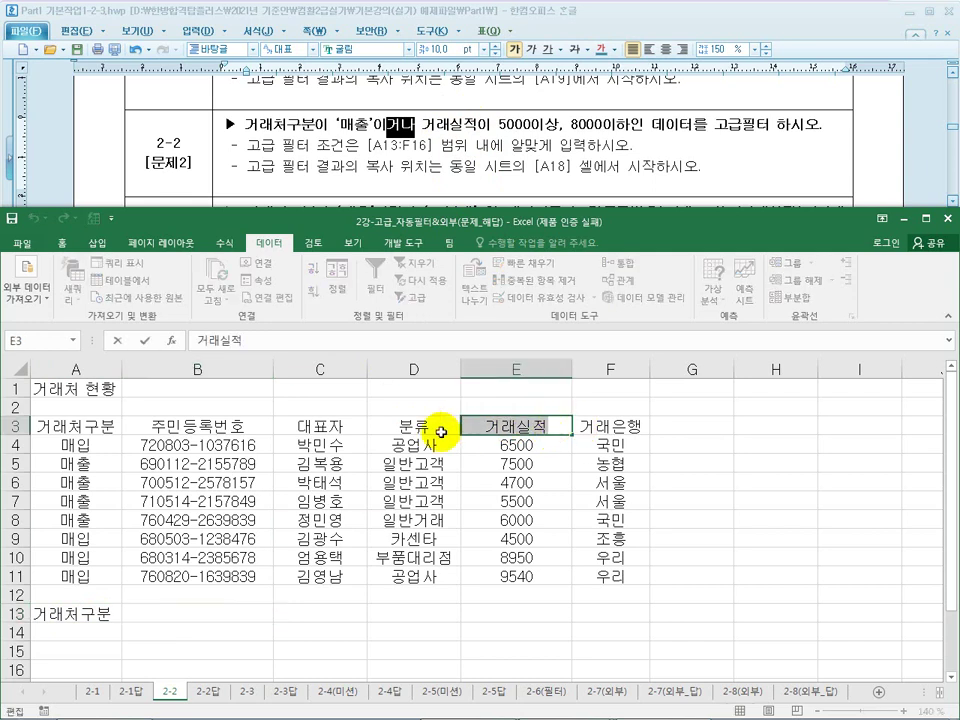
click(190, 614)
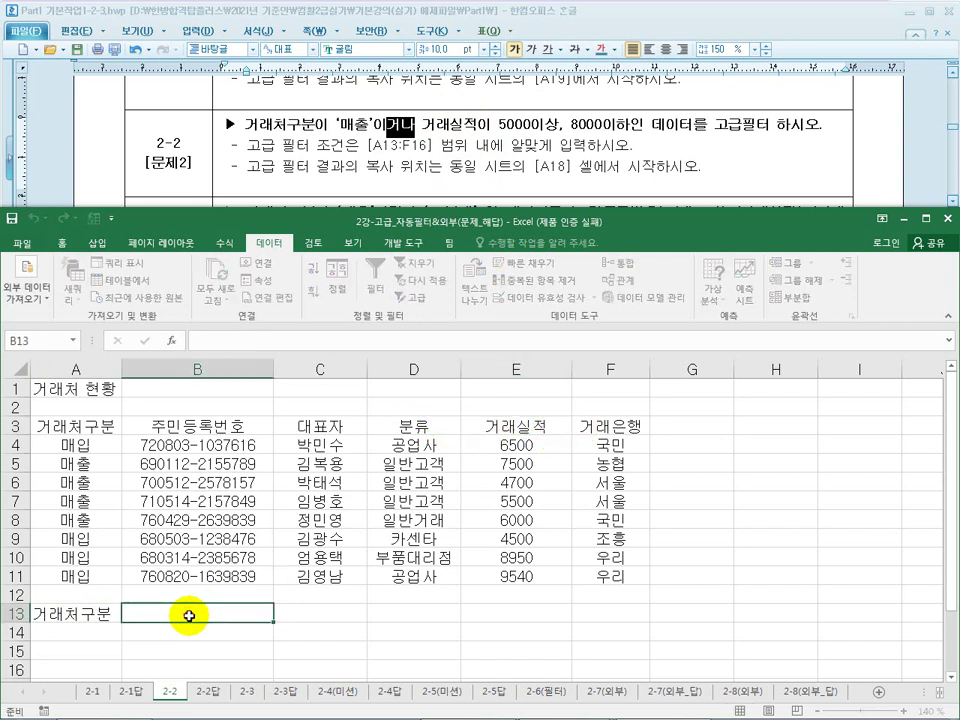
key(ctrl+v)
click(306, 614)
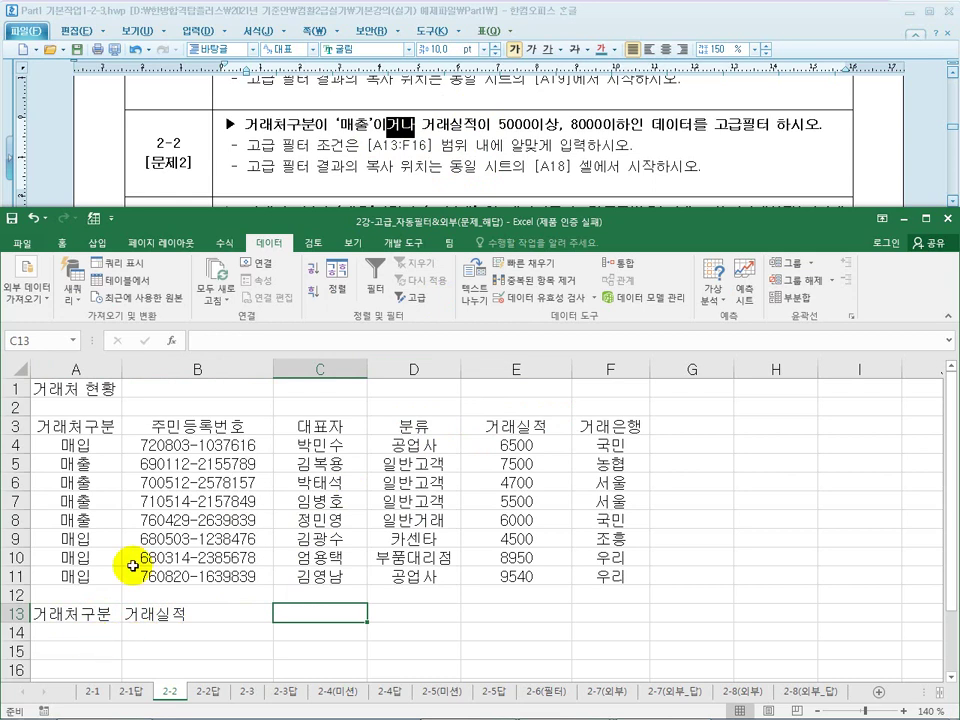
Enter 매출 in A14 as the condition under the 거래처구분 criteria header.
click(96, 465)
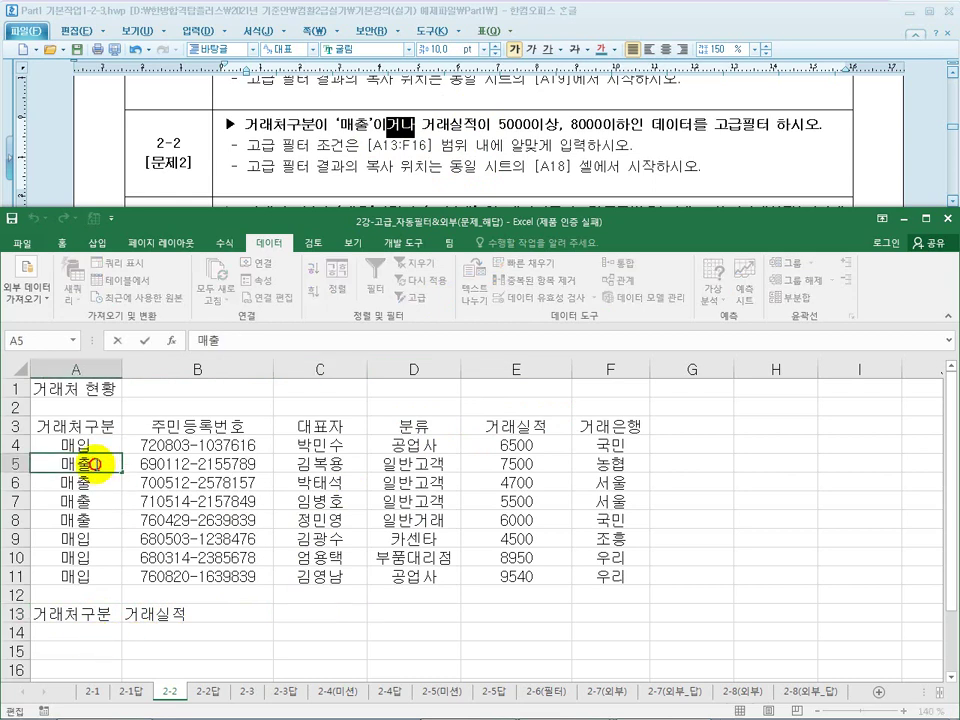
click(36, 340)
click(87, 630)
text(매출)
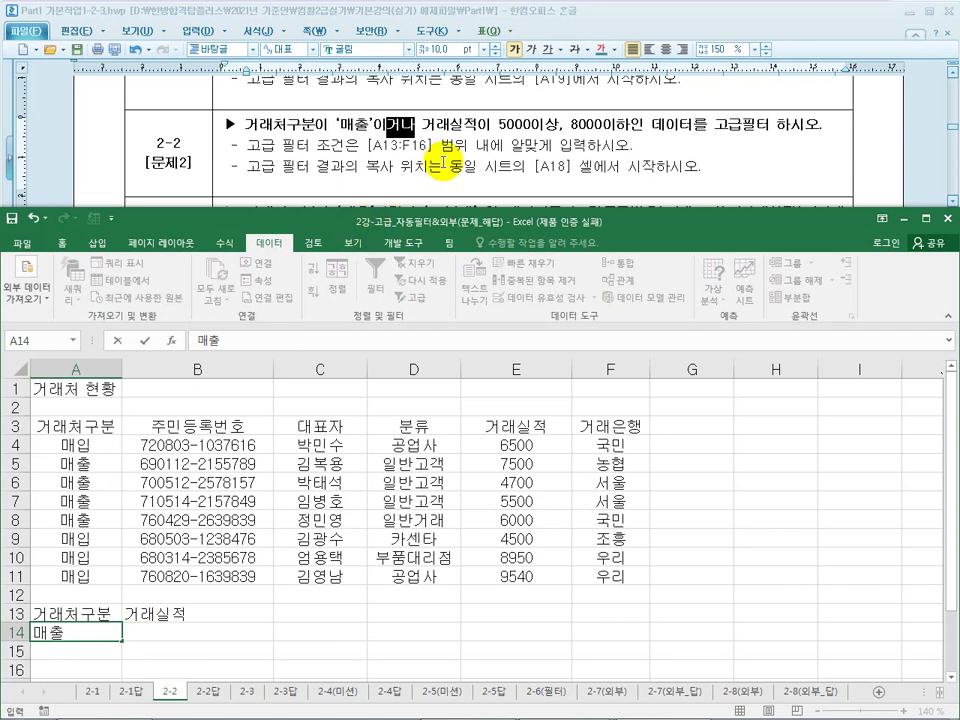
click(166, 652)
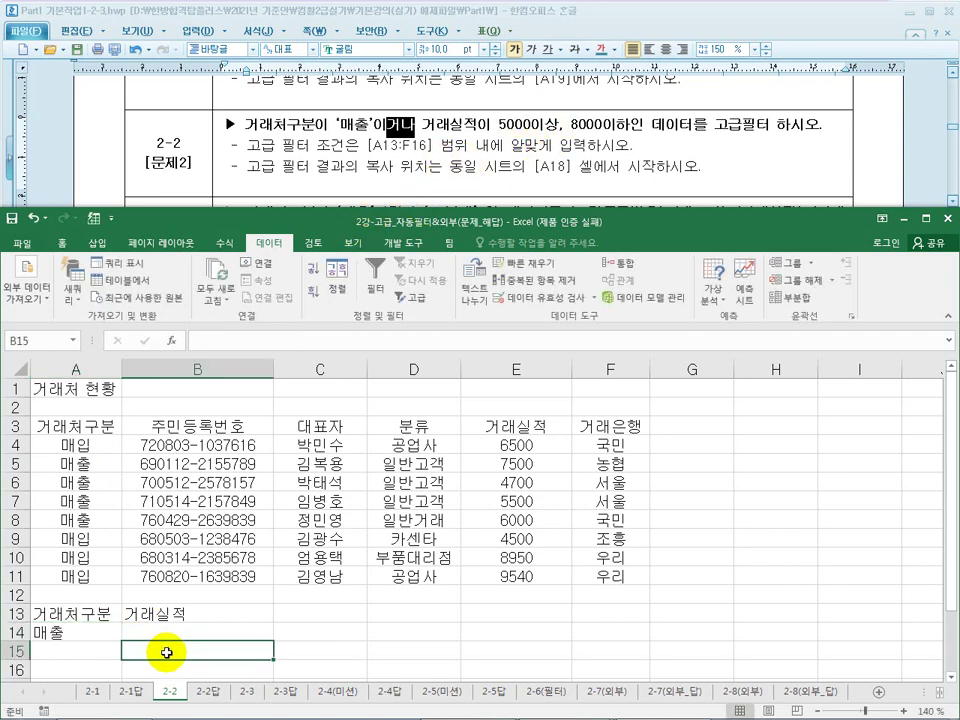
Enter >=5000 <=8000 in B15, one row below the 매출 condition, under the 거래실적 header.
click(140, 630)
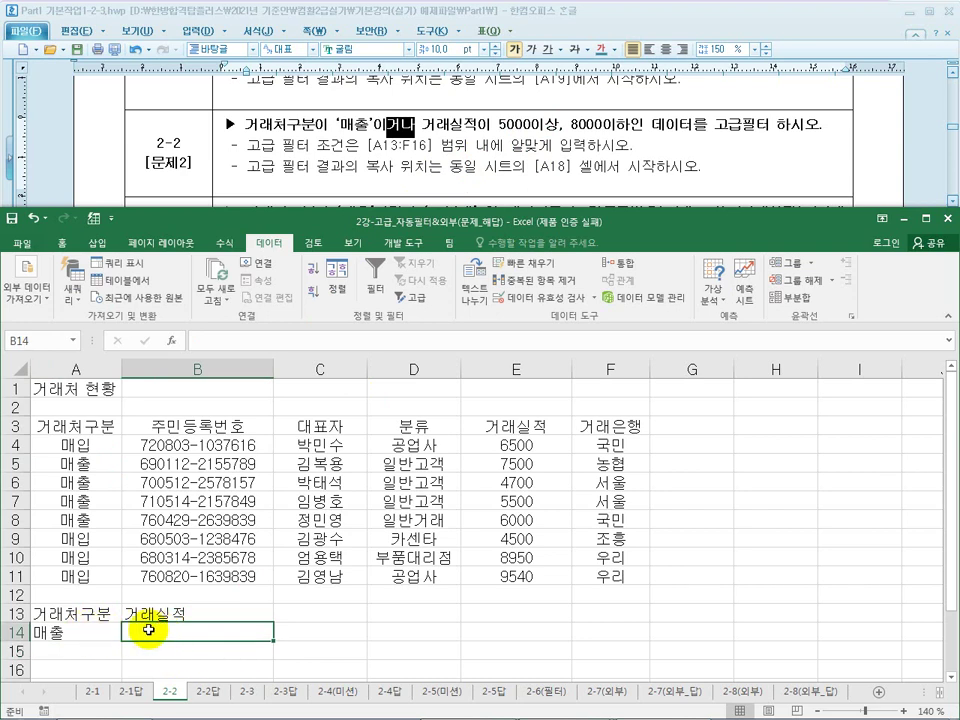
click(150, 652)
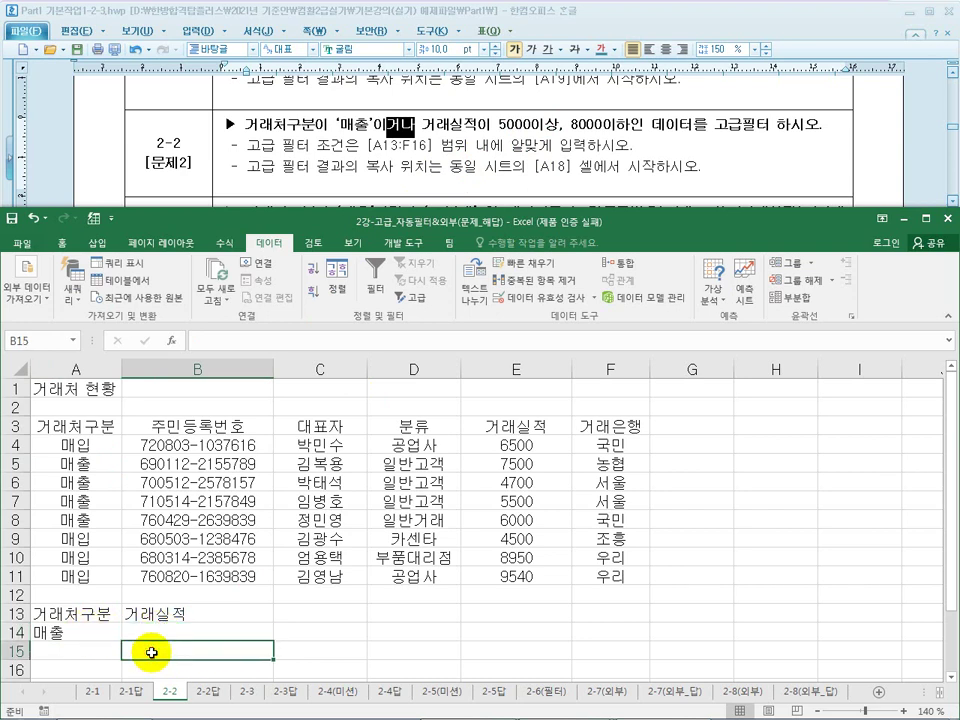
text(>=5000 <=8000)
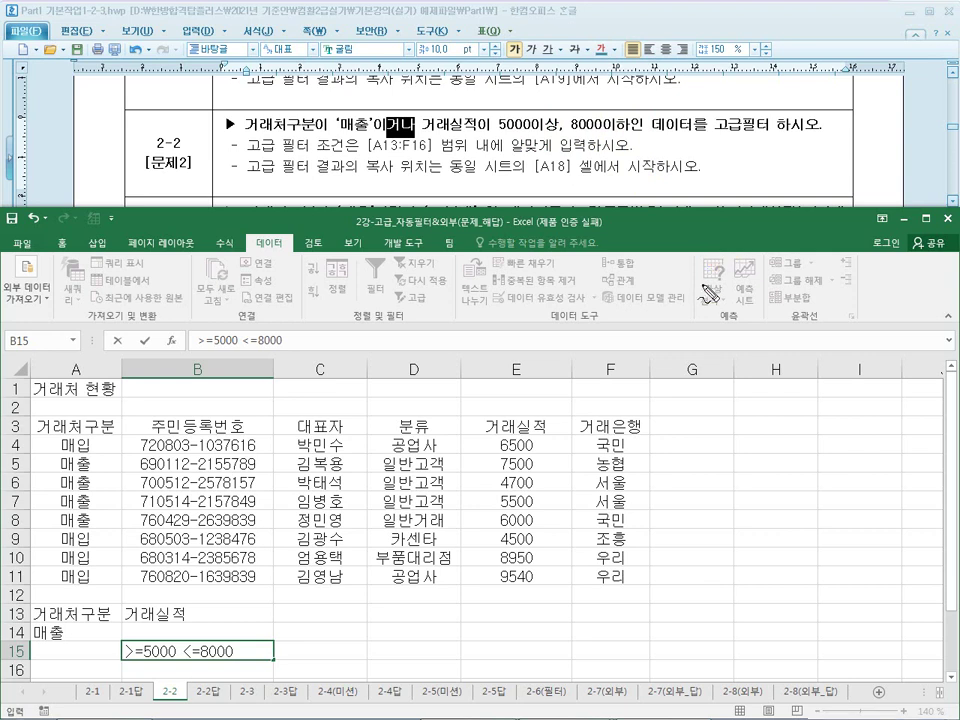
mouse_move(664, 476)
mouse_down()
mouse_move(800, 466)
mouse_move(660, 470)
mouse_up()
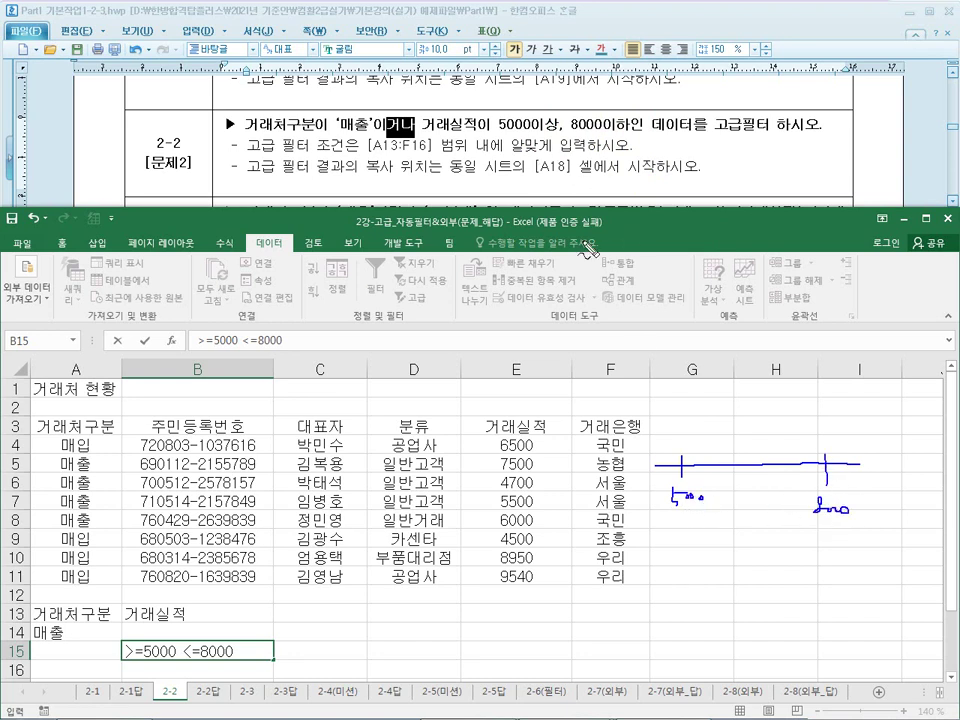
drag(685, 464, 834, 448)
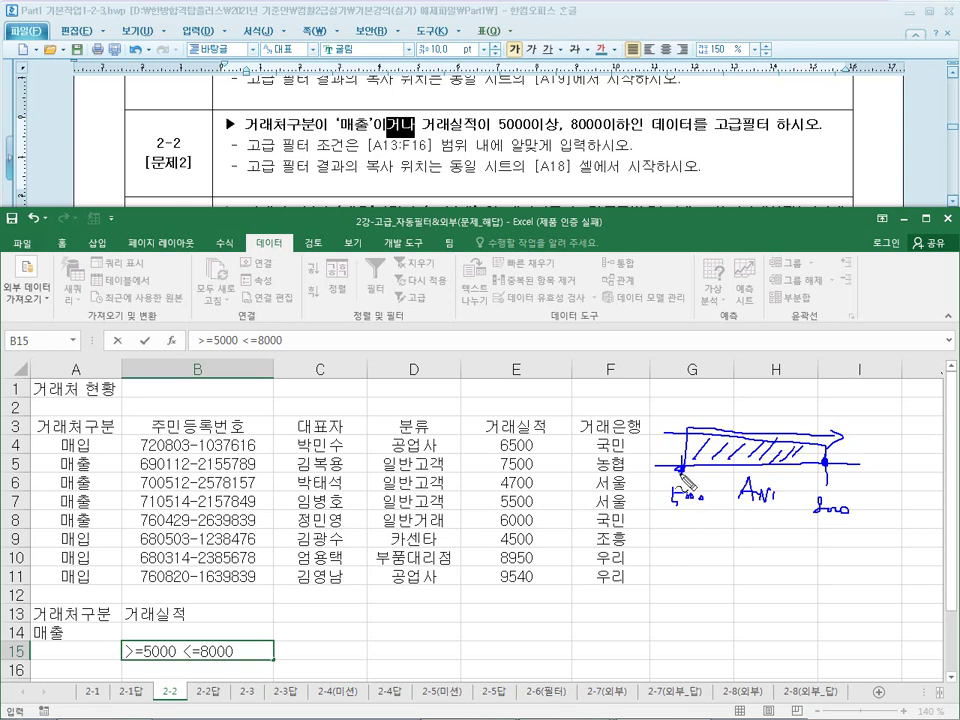
key(e)
drag(654, 477, 888, 493)
mouse_move(702, 489)
mouse_down()
mouse_move(700, 441)
mouse_move(626, 444)
mouse_up()
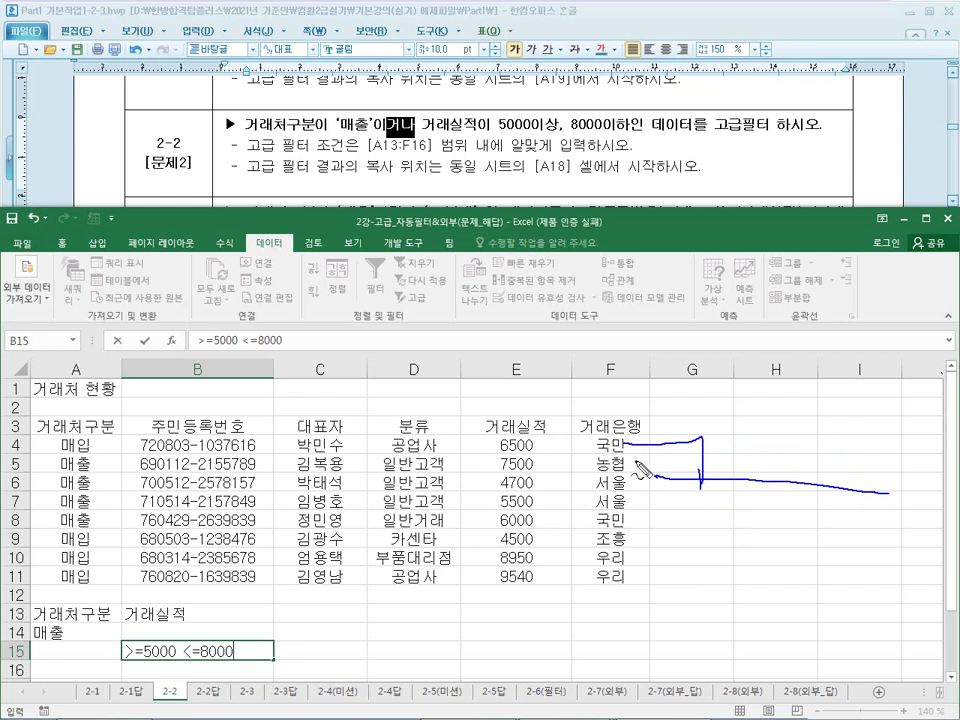
drag(818, 488, 868, 440)
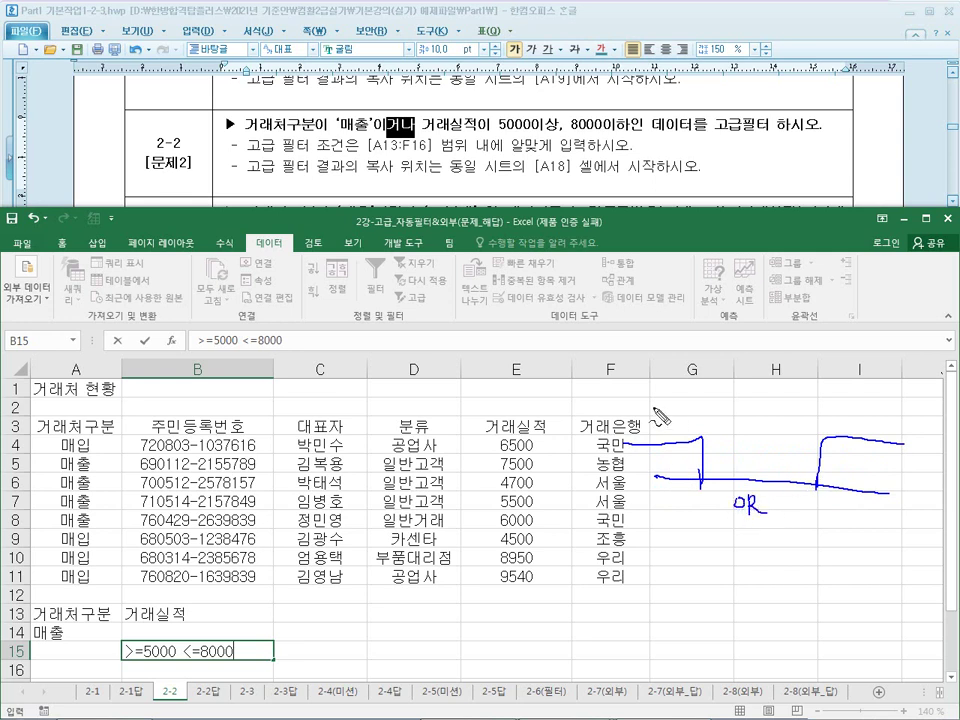
drag(578, 143, 640, 146)
key(Escape)
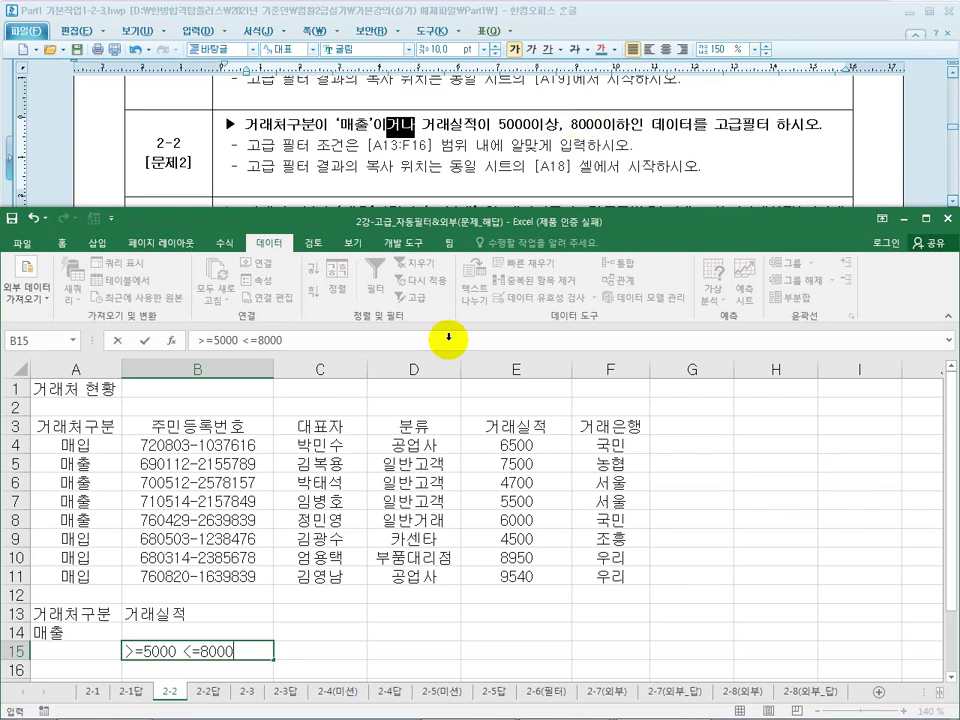
Remove <=8000 from the condition in B15 so that it holds only >=5000.
drag(145, 652, 175, 645)
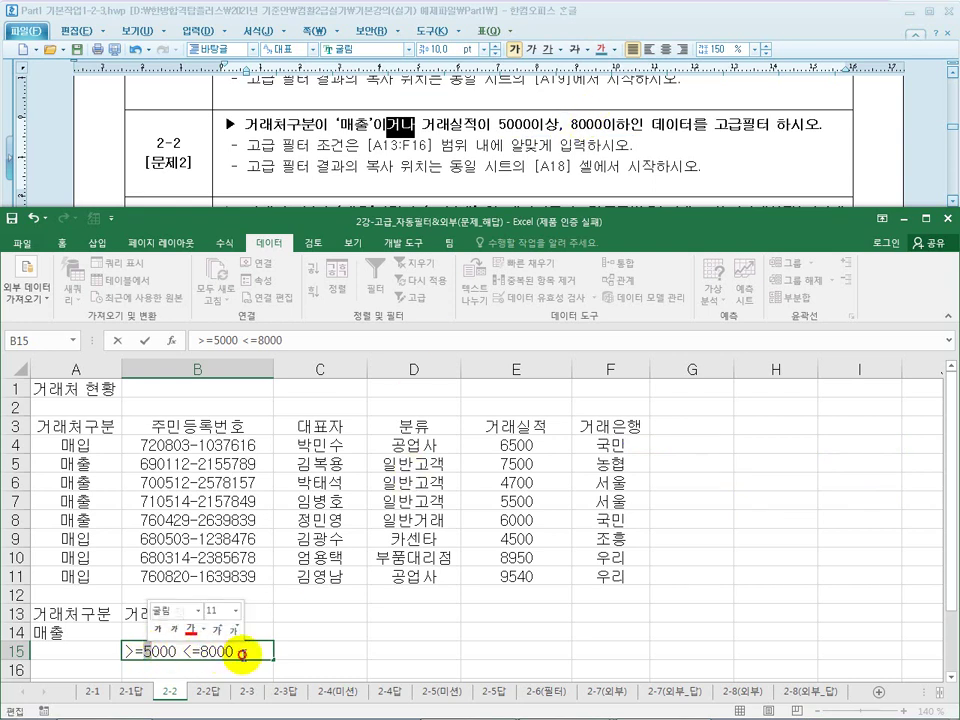
drag(253, 650, 183, 651)
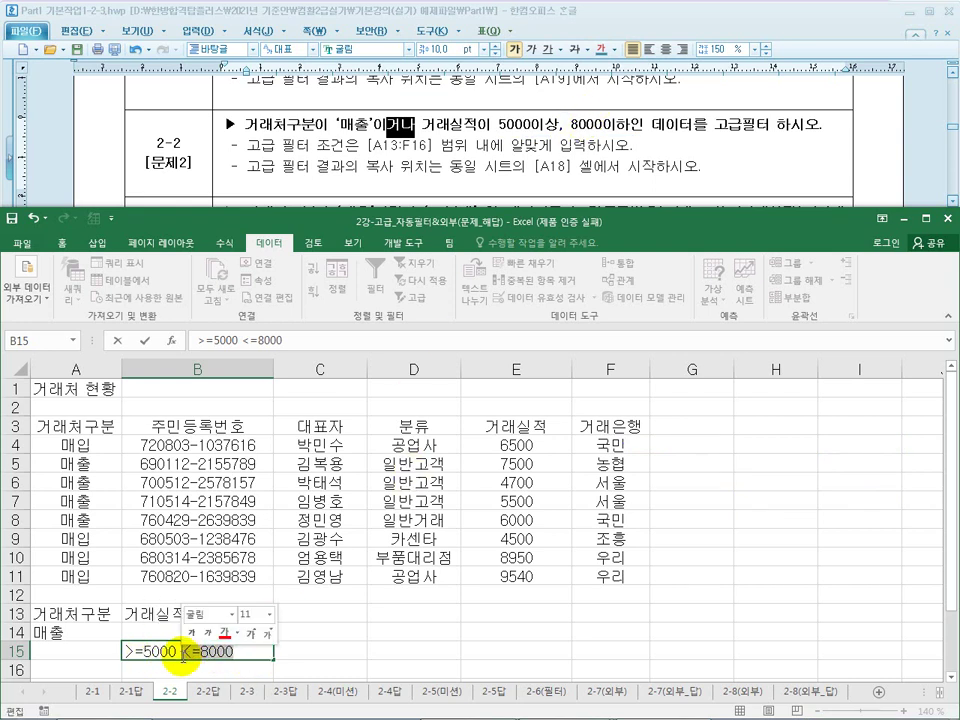
key(BackSpace)
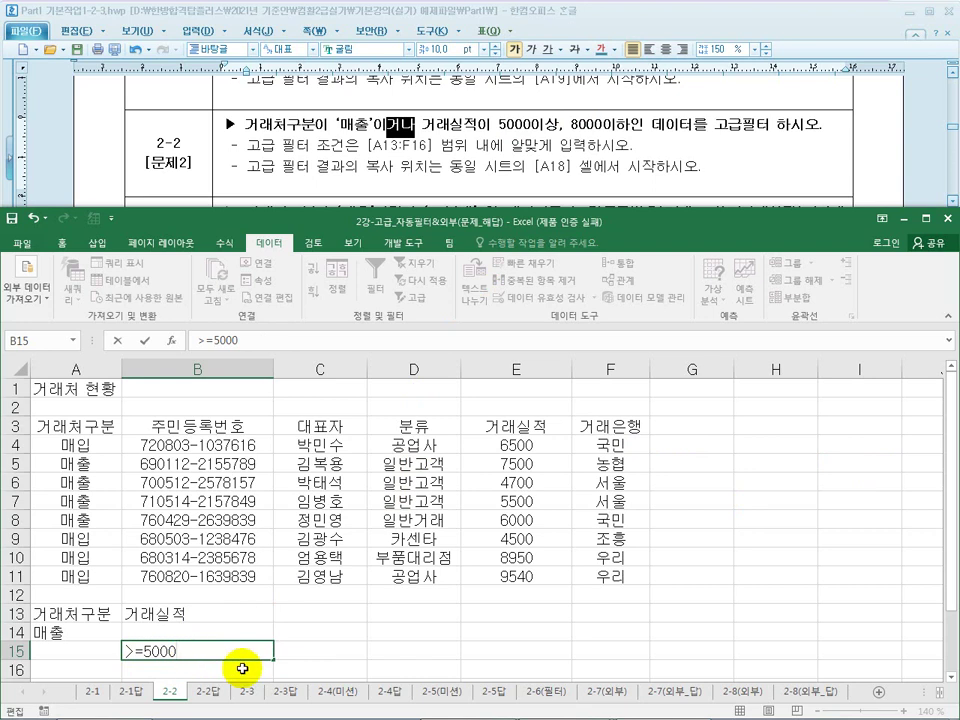
click(242, 669)
click(187, 652)
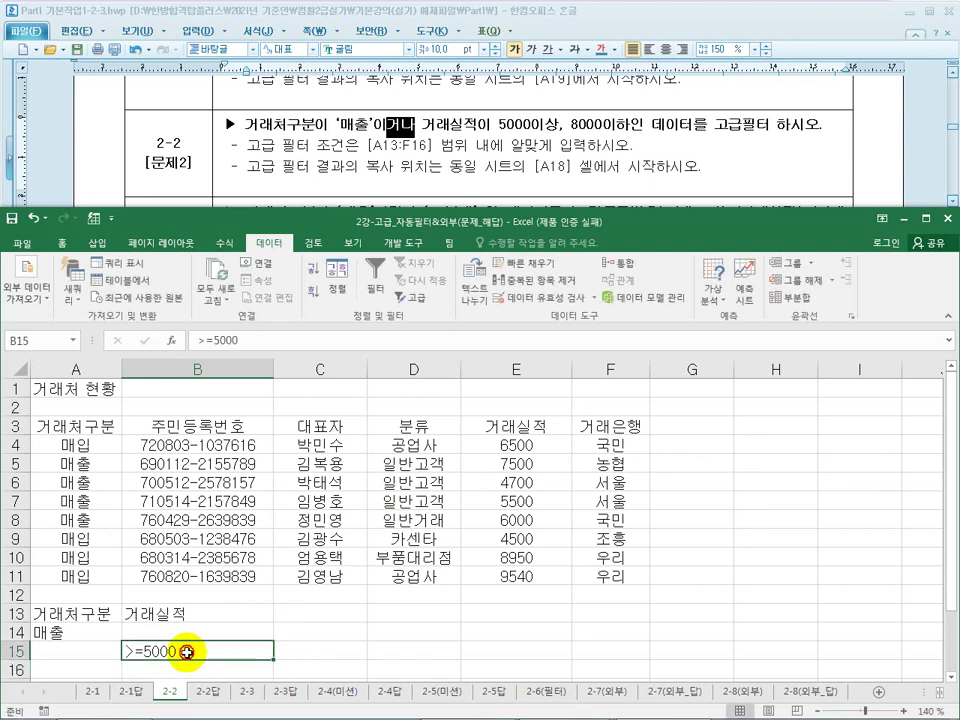
Enter <=8000 in C15, on the same row as the >=5000 condition.
click(280, 650)
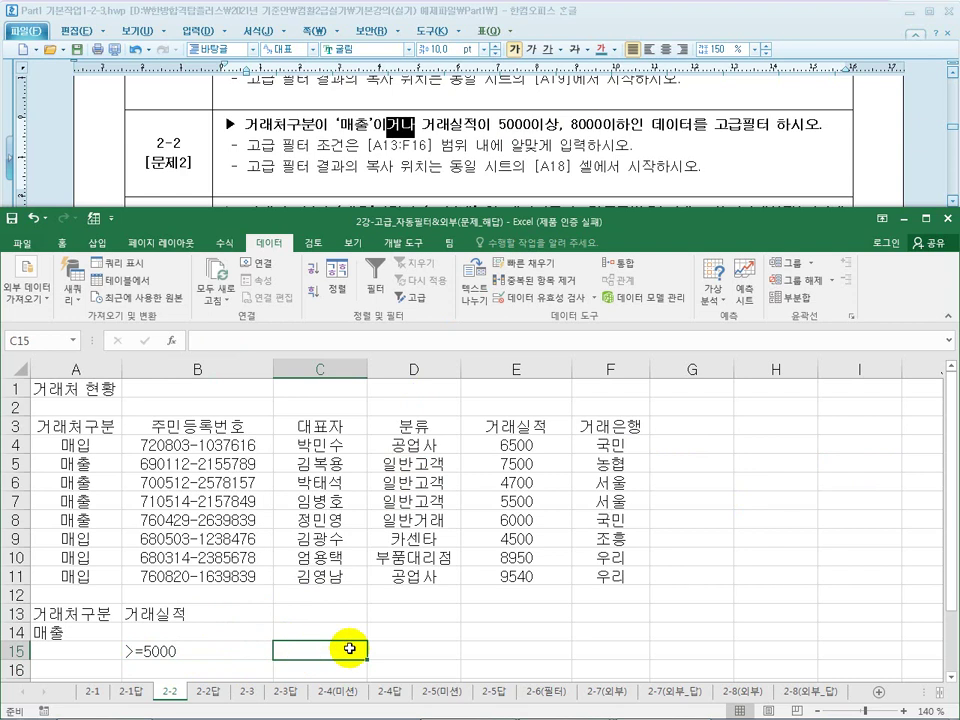
text(<)
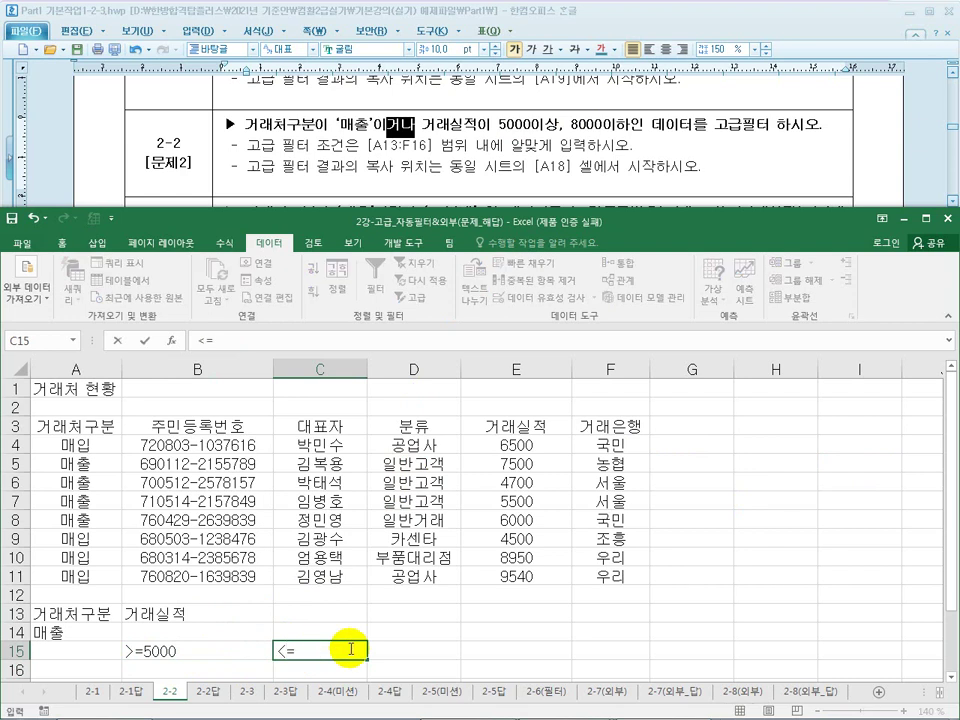
text(=8000)
key(Return)
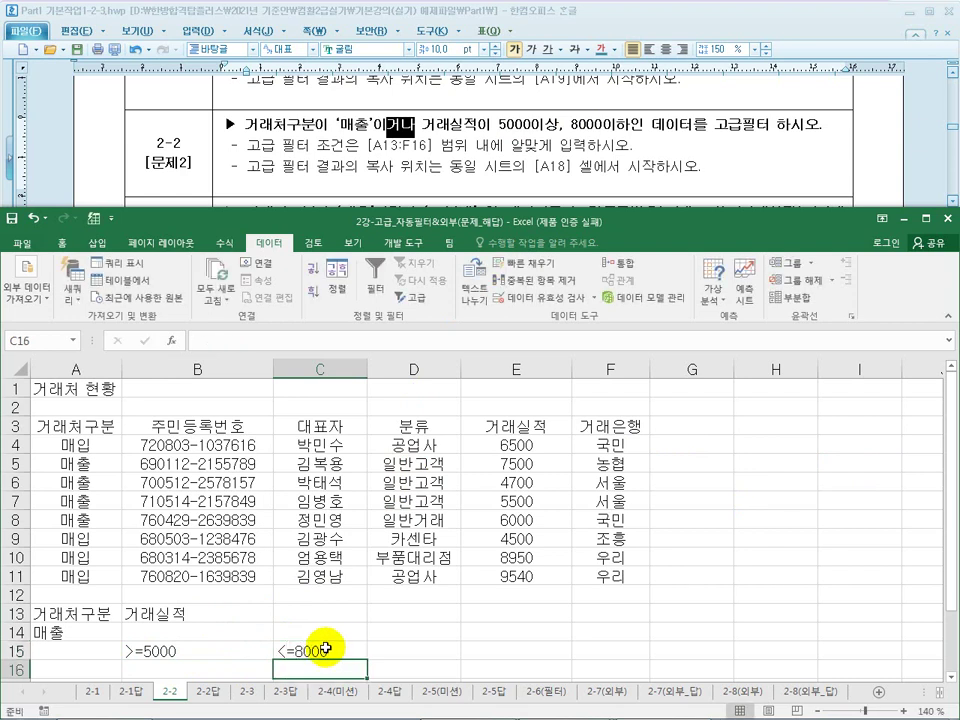
Examine the paired conditions in B15:C15 and the header cells above them in B13 and C13.
click(262, 650)
click(315, 650)
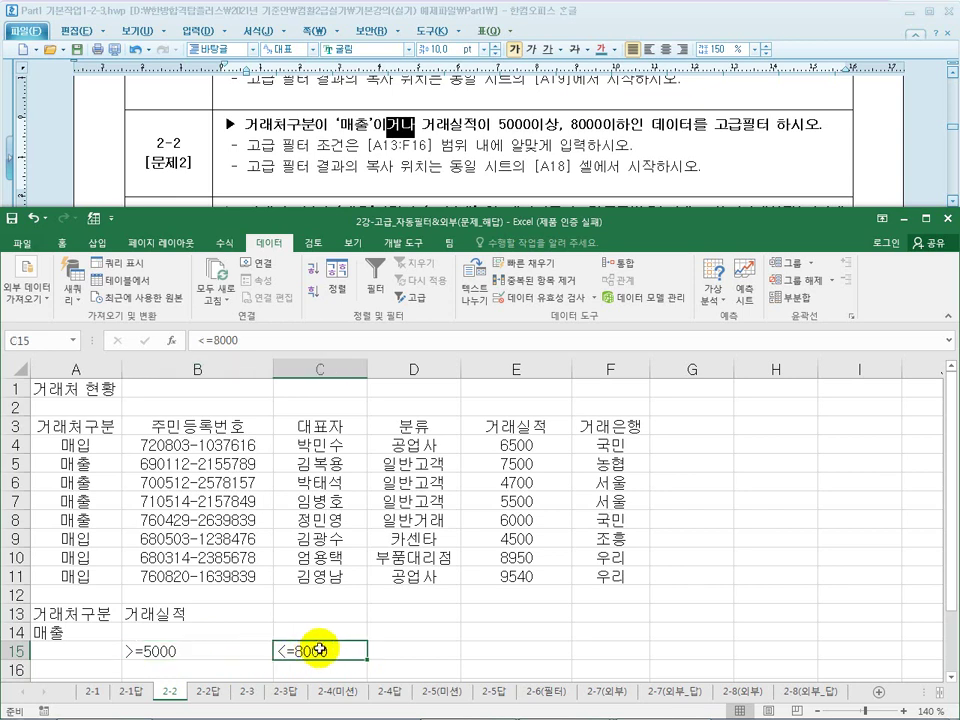
scroll(321, 644, down, 1)
click(195, 594)
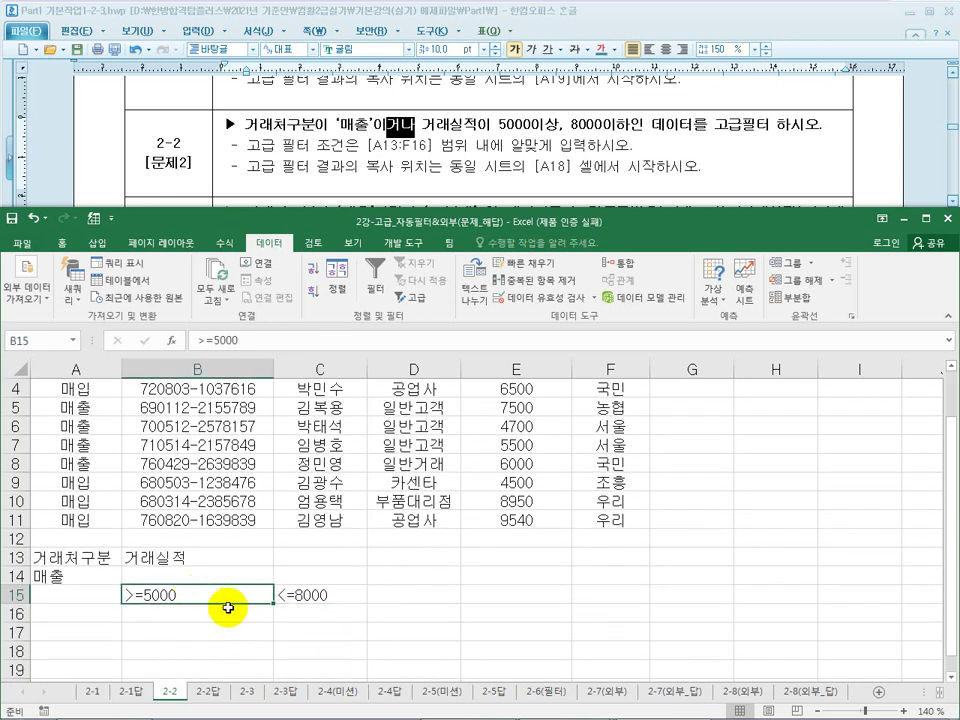
click(312, 612)
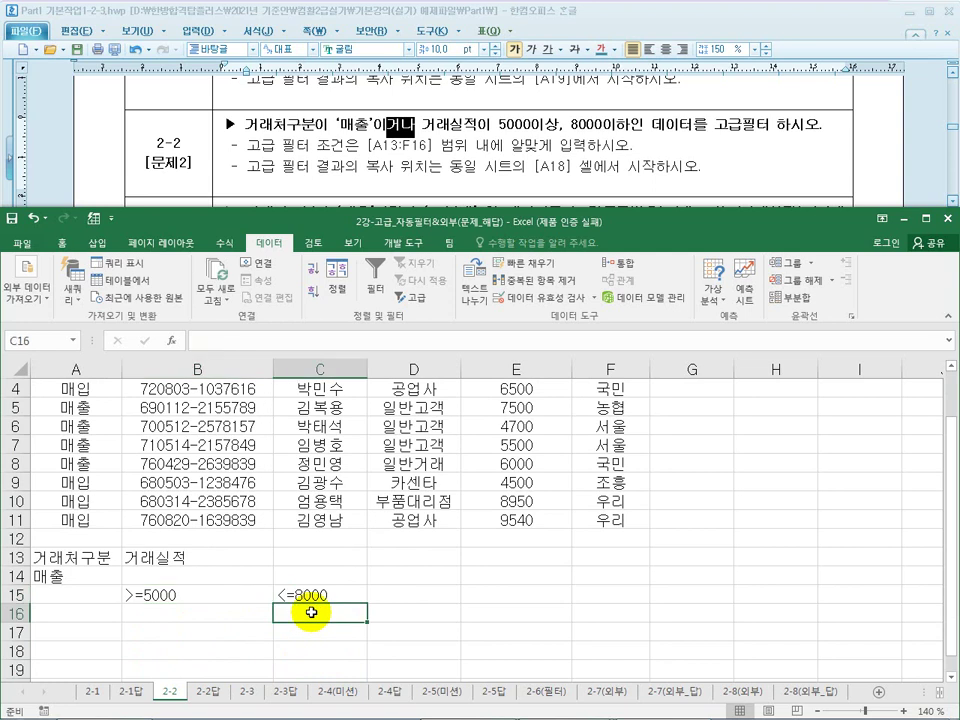
drag(196, 594, 305, 597)
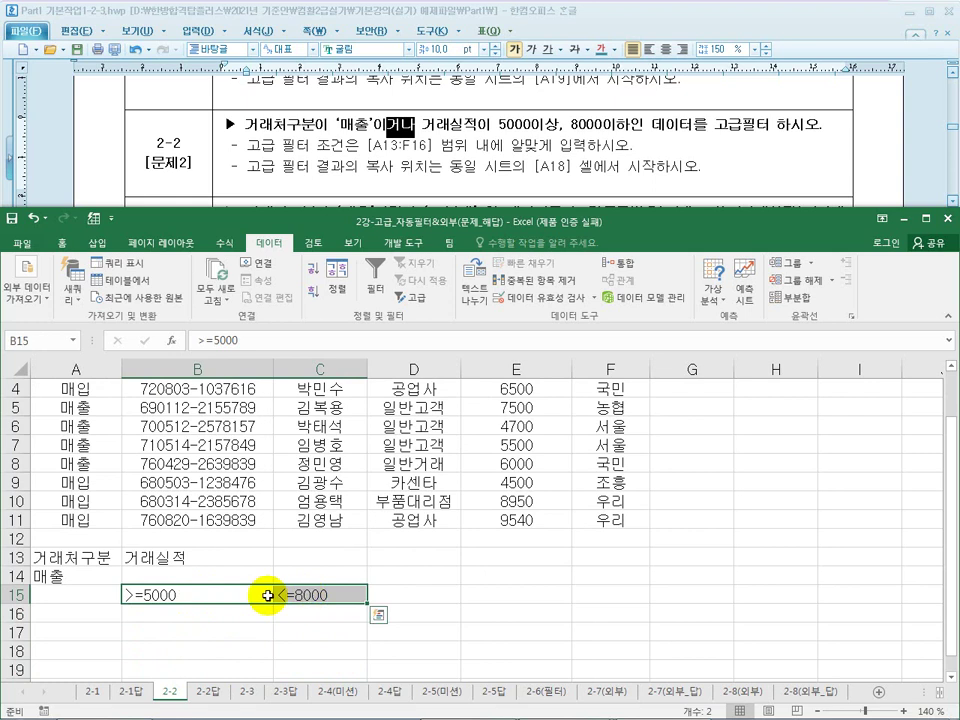
click(308, 557)
click(174, 559)
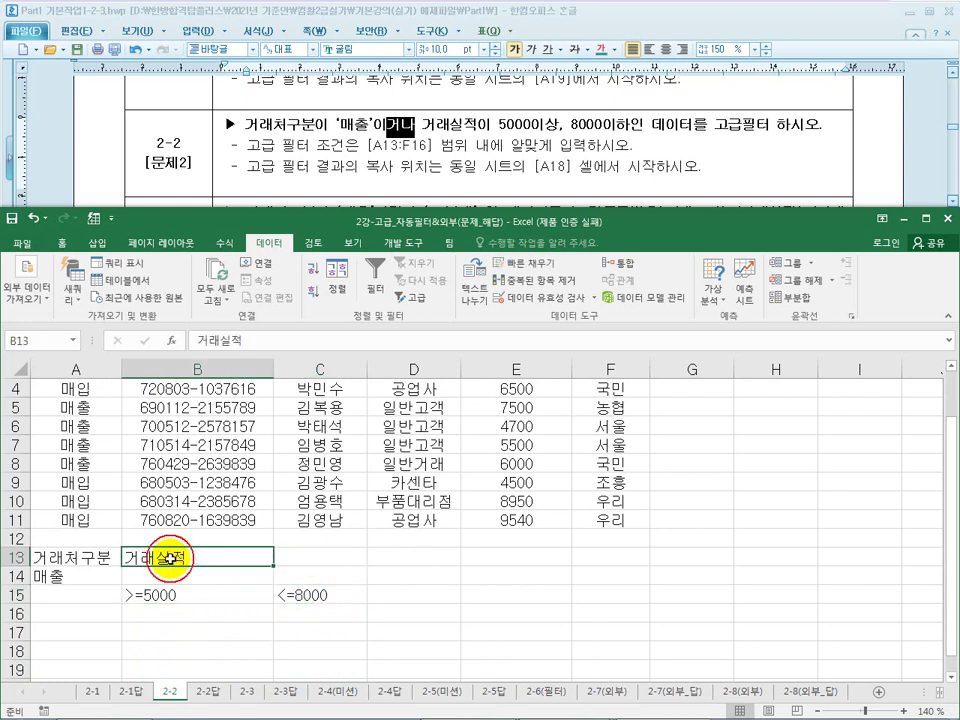
drag(172, 559, 171, 595)
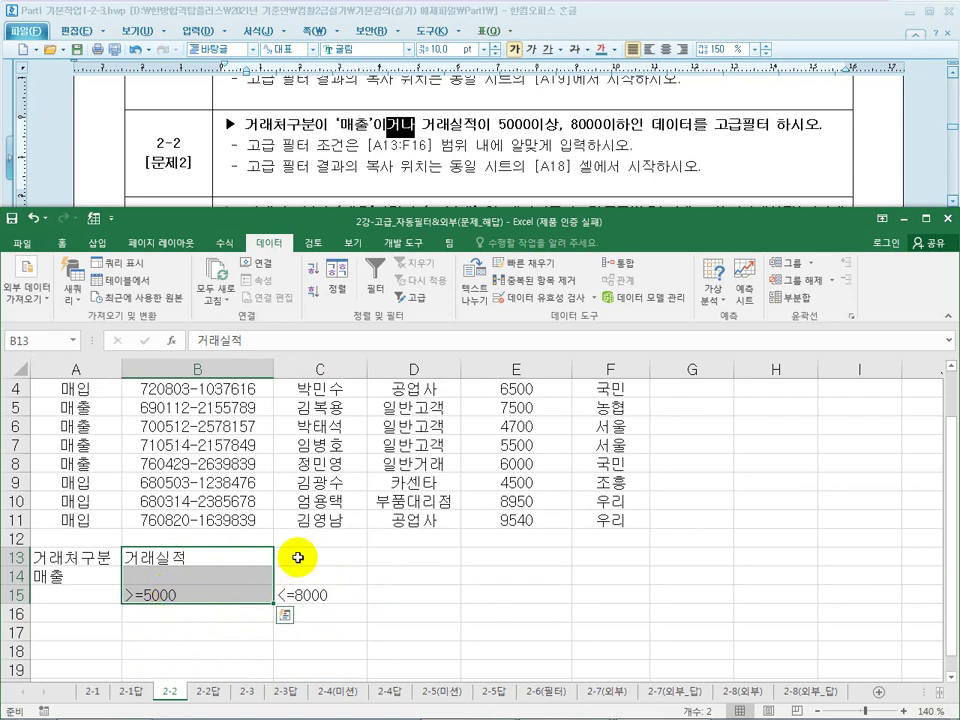
drag(304, 555, 297, 589)
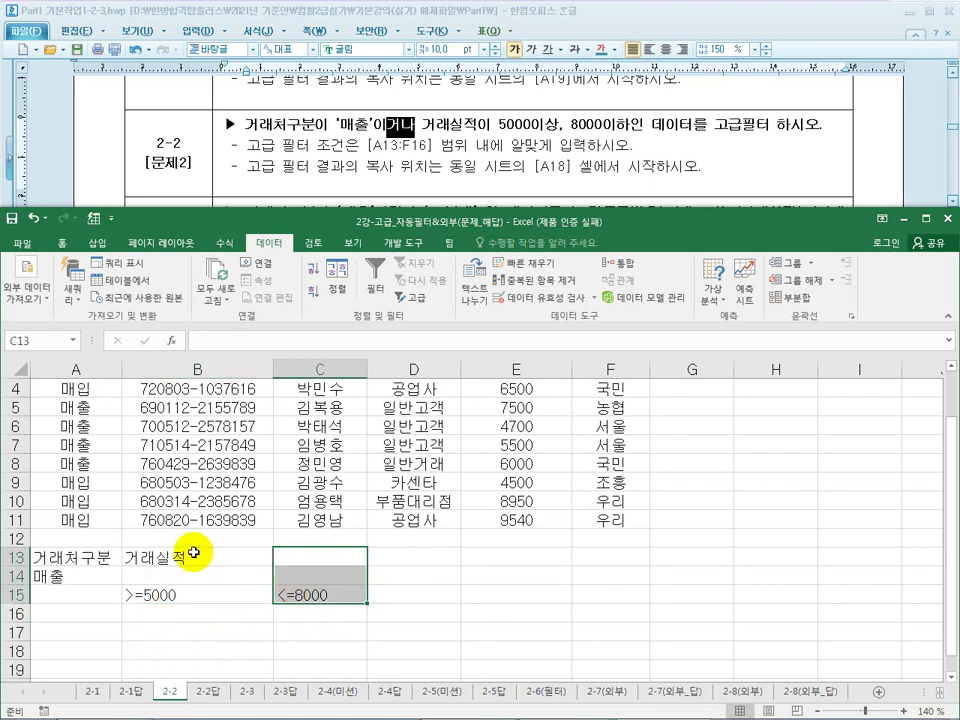
Copy the header text 거래실적 from B13 into C13 as the header above the <=8000 condition.
click(256, 555)
double_click(248, 554)
drag(248, 554, 116, 552)
key(ctrl+c)
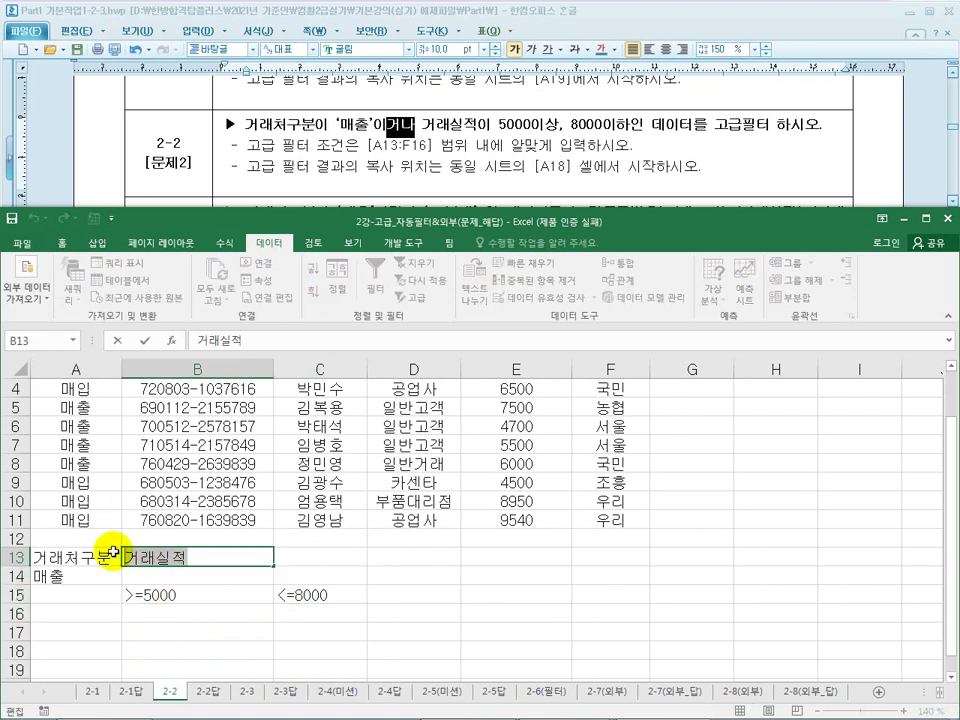
click(320, 557)
double_click(312, 558)
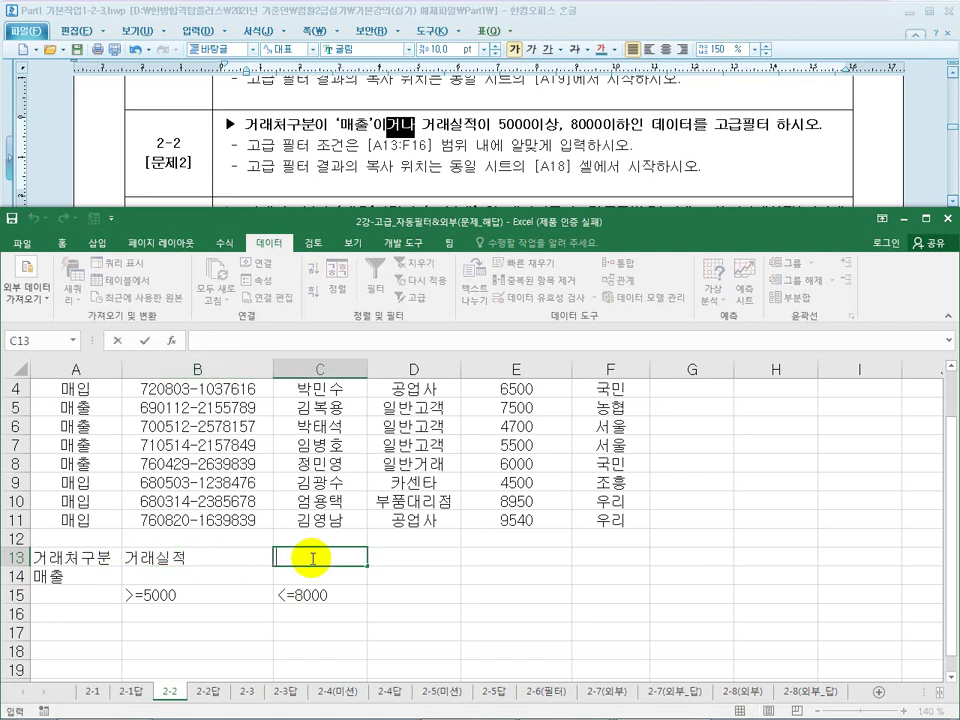
key(ctrl+v)
click(330, 600)
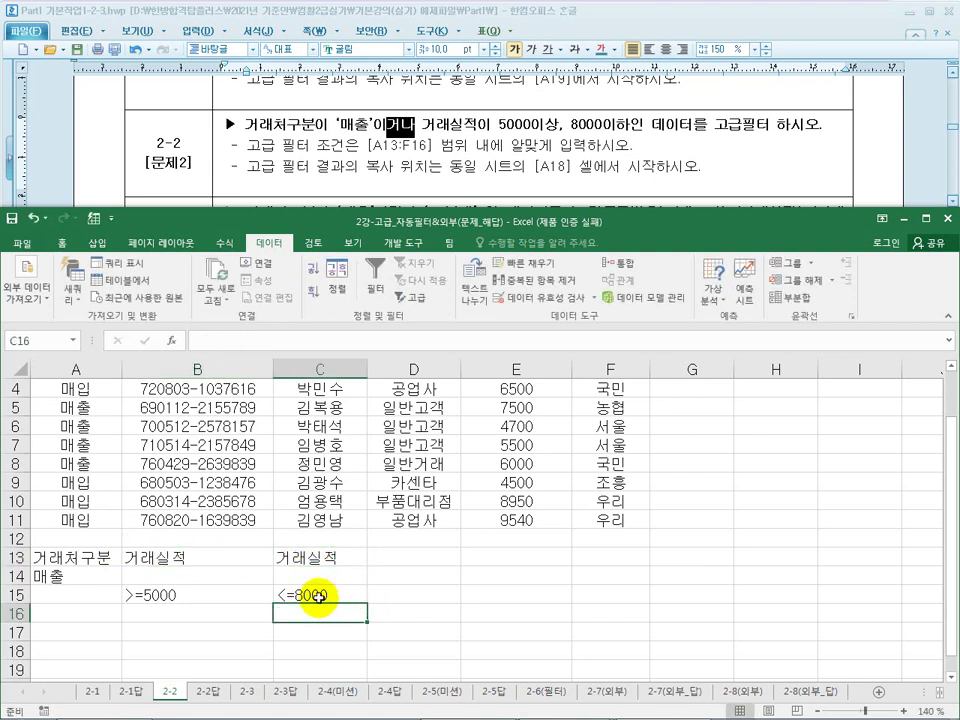
click(193, 597)
click(282, 595)
click(292, 561)
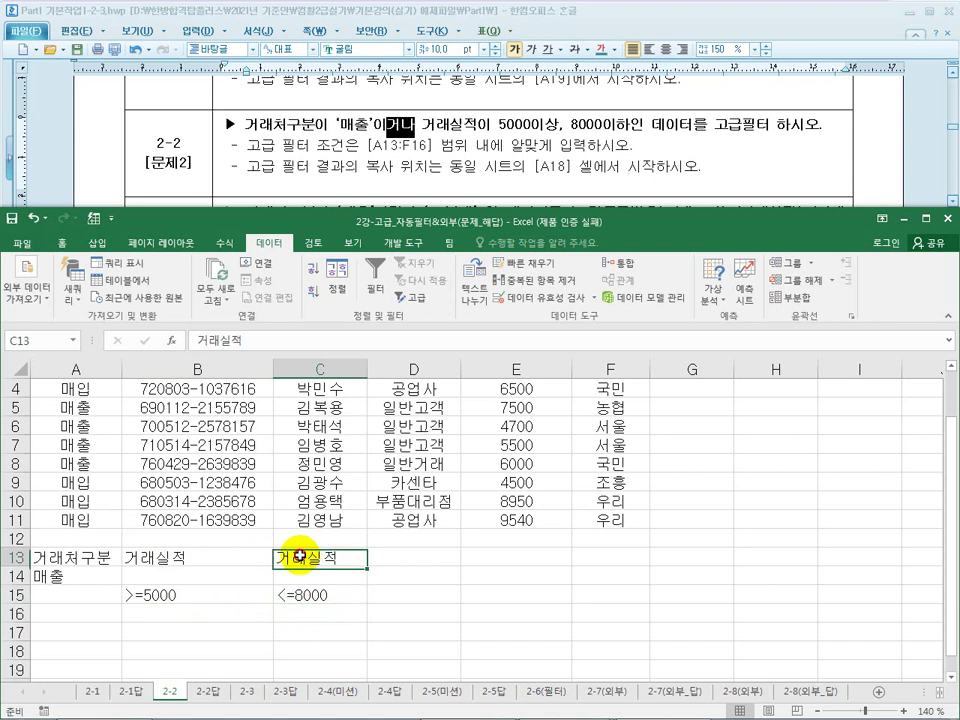
click(186, 562)
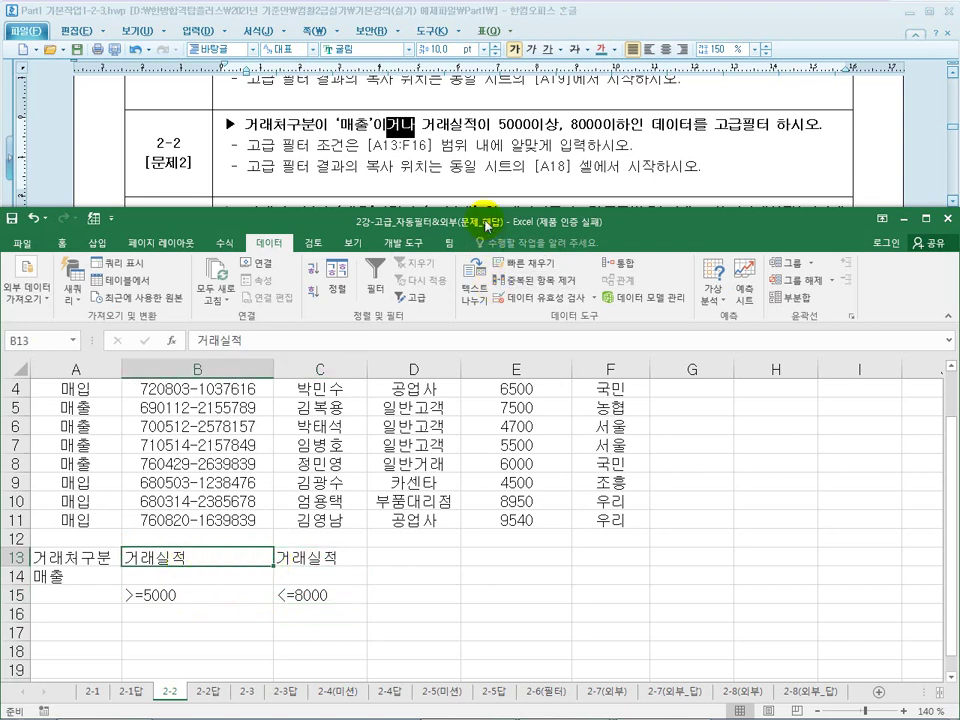
Start an Advanced Filter on the list A3:F11 with A13:C15 as the criteria range.
click(390, 425)
scroll(420, 453, up, 1)
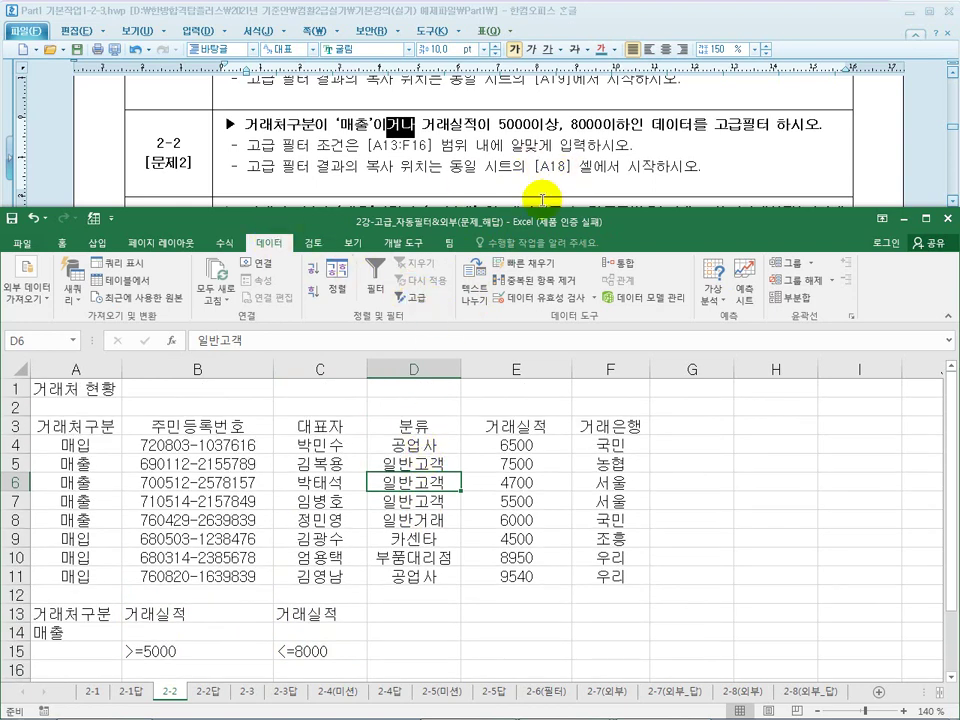
click(418, 302)
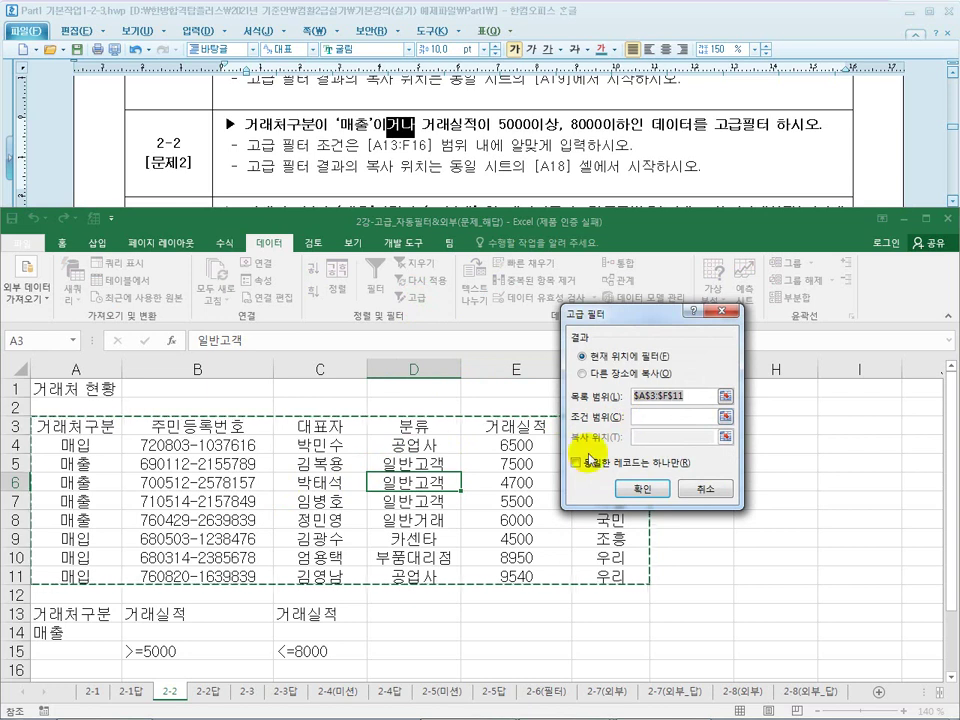
click(648, 418)
scroll(204, 609, down, 1)
drag(73, 555, 488, 593)
drag(616, 589, 330, 596)
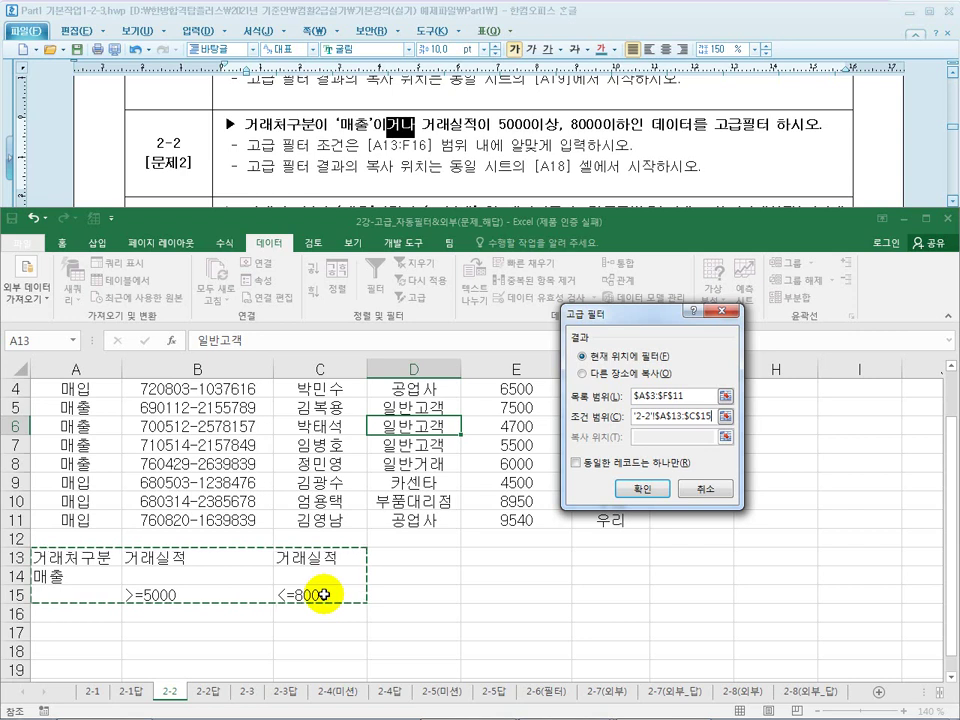
Set the filter to copy its output to another location starting at A18 and run it.
click(605, 374)
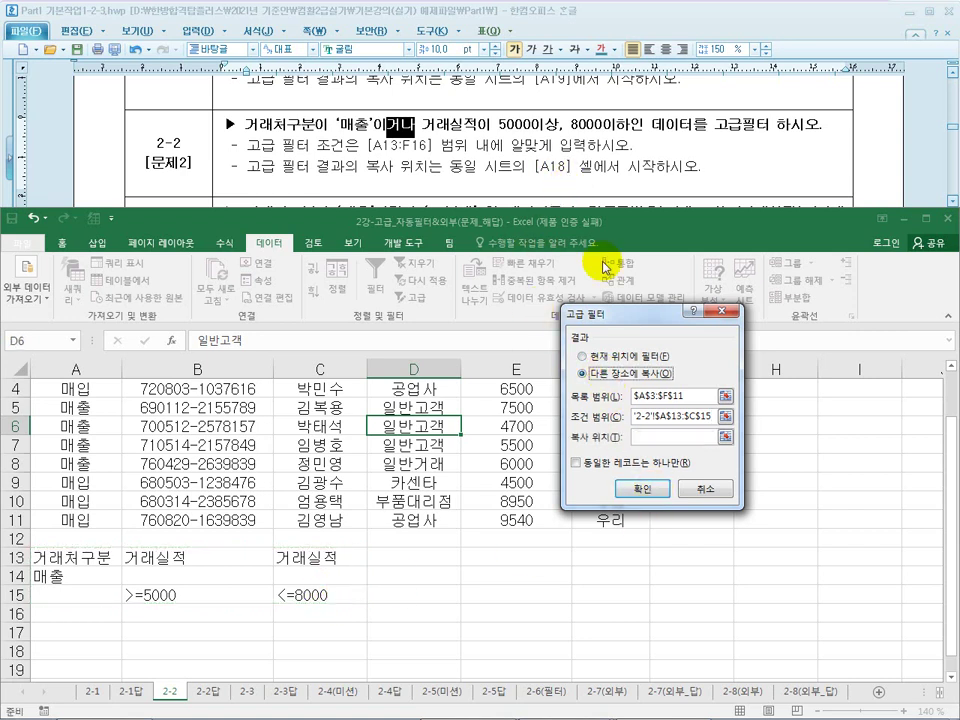
click(650, 437)
click(72, 655)
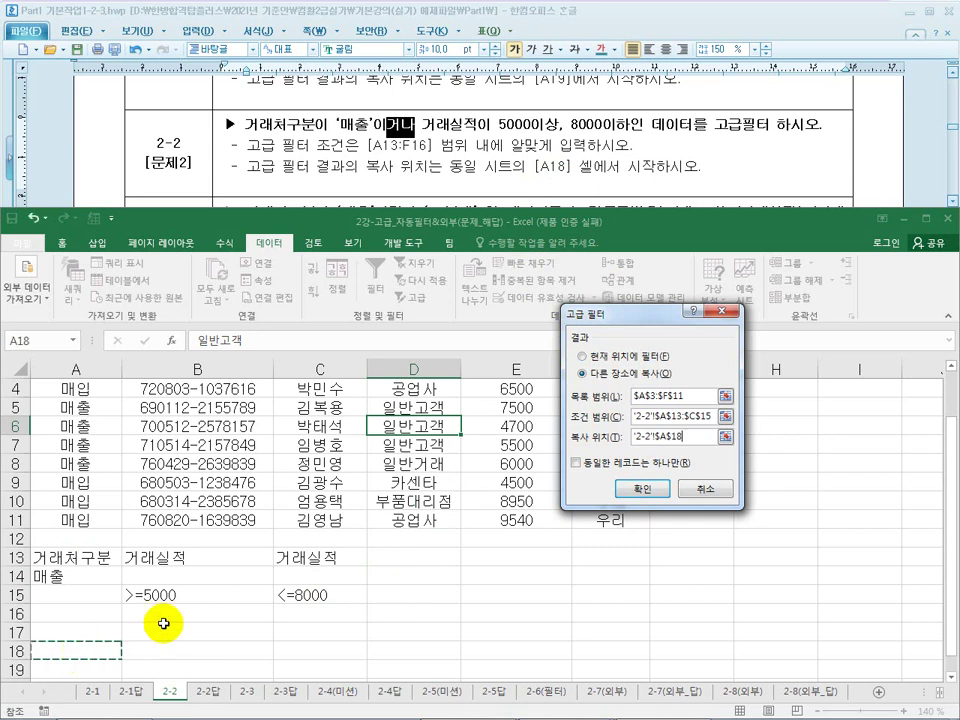
click(650, 490)
scroll(375, 561, down, 3)
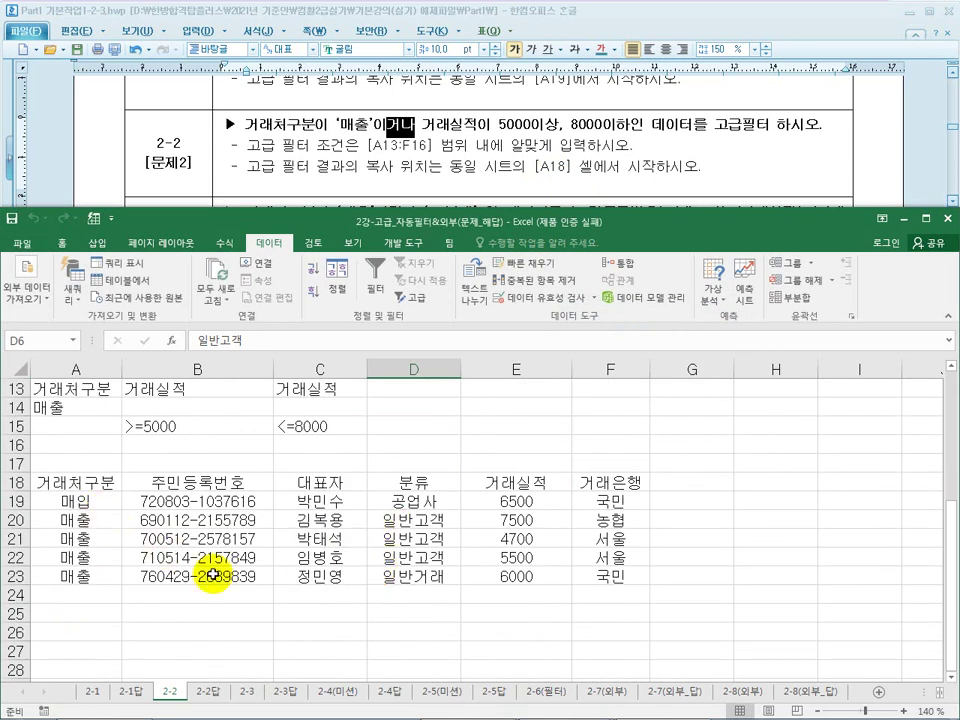
Compare the filter output with the solution on sheet 2-2답.
click(203, 693)
scroll(150, 620, down, 2)
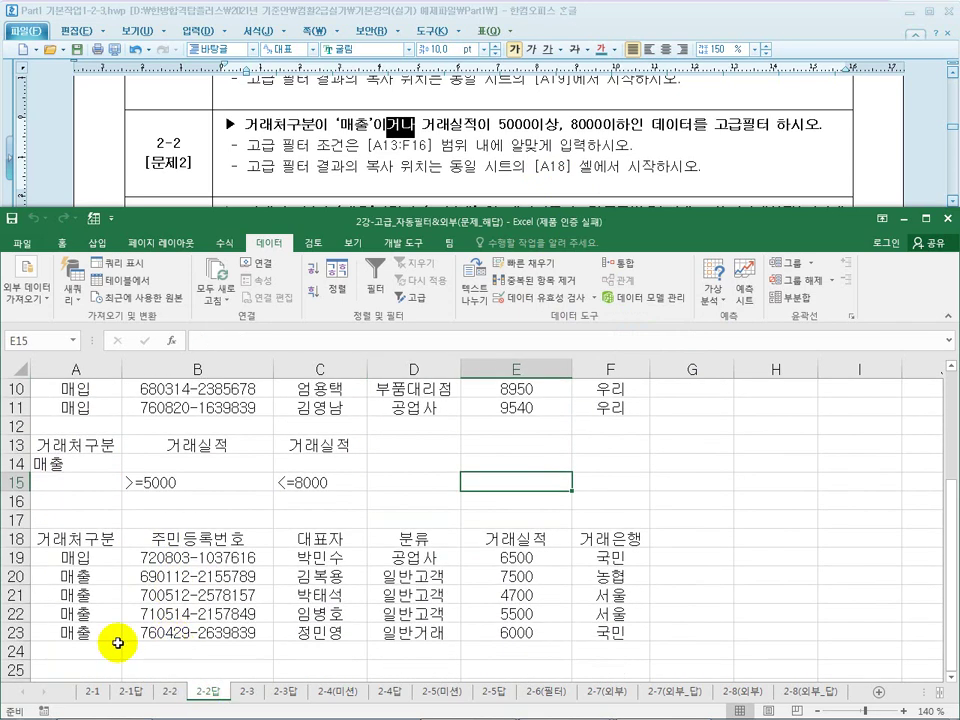
click(76, 632)
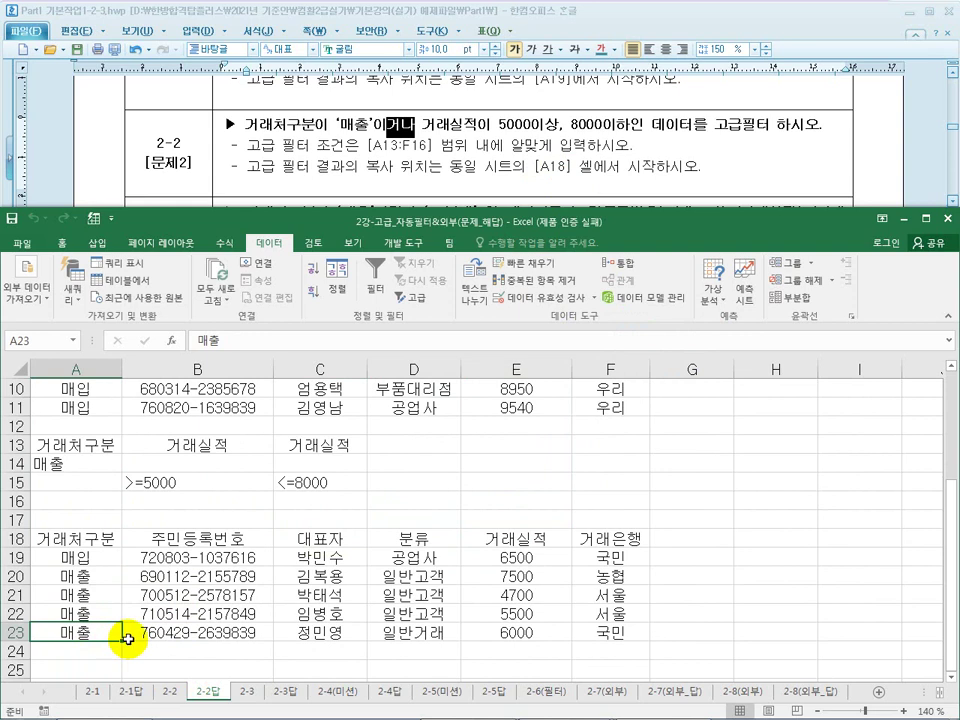
Open sheet 2-3 and read problem 2-3 in the Hangul document, noting its 매출 and 70년대 conditions.
click(255, 692)
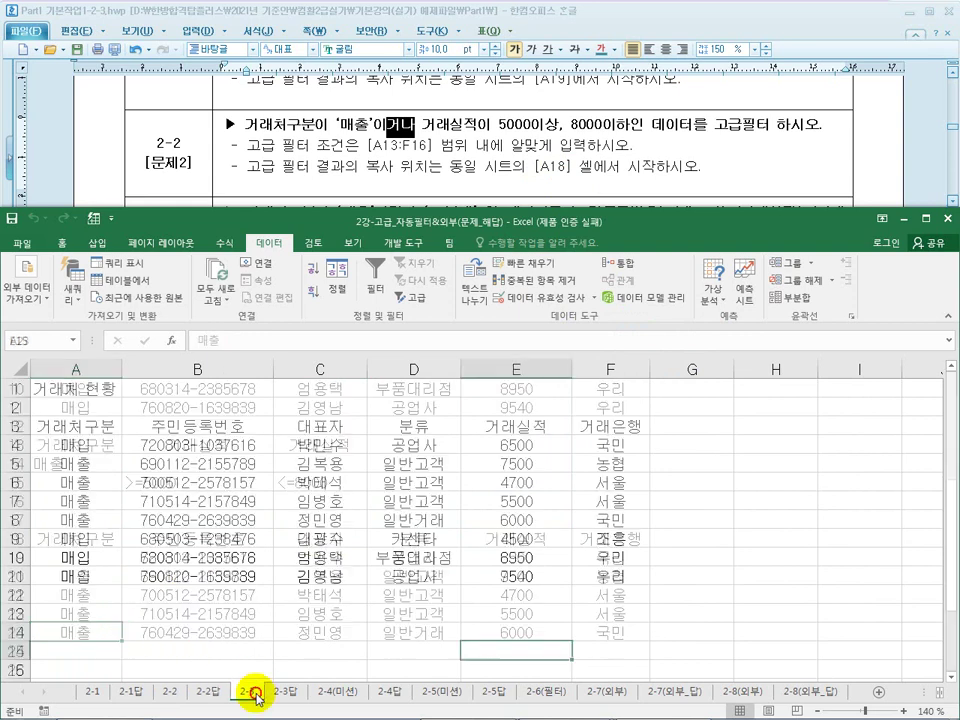
click(423, 176)
scroll(426, 178, down, 1)
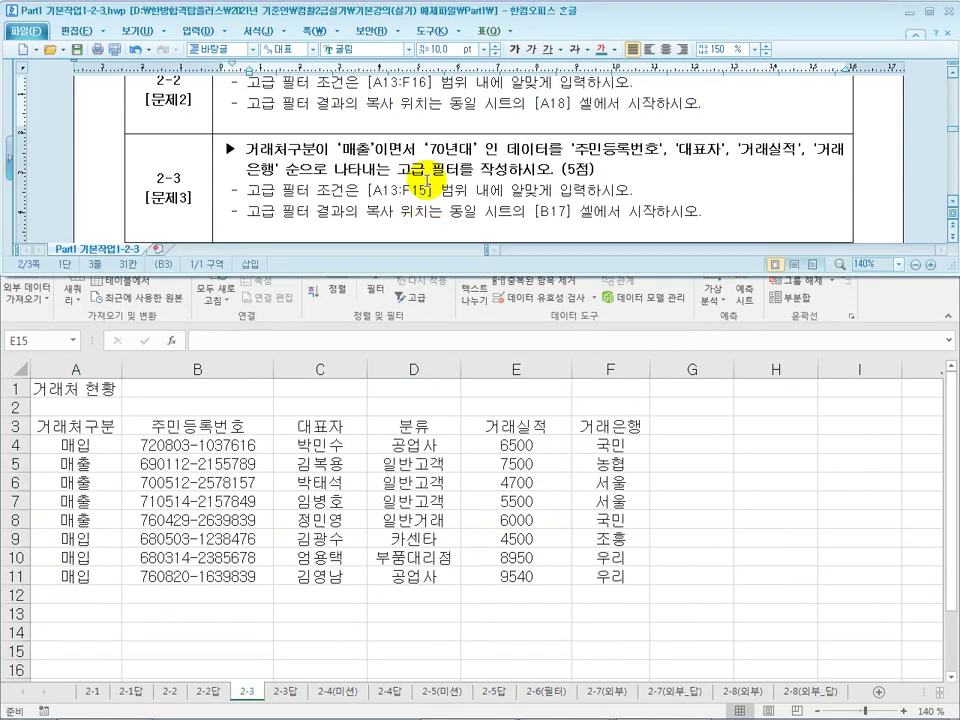
click(408, 150)
drag(408, 150, 391, 148)
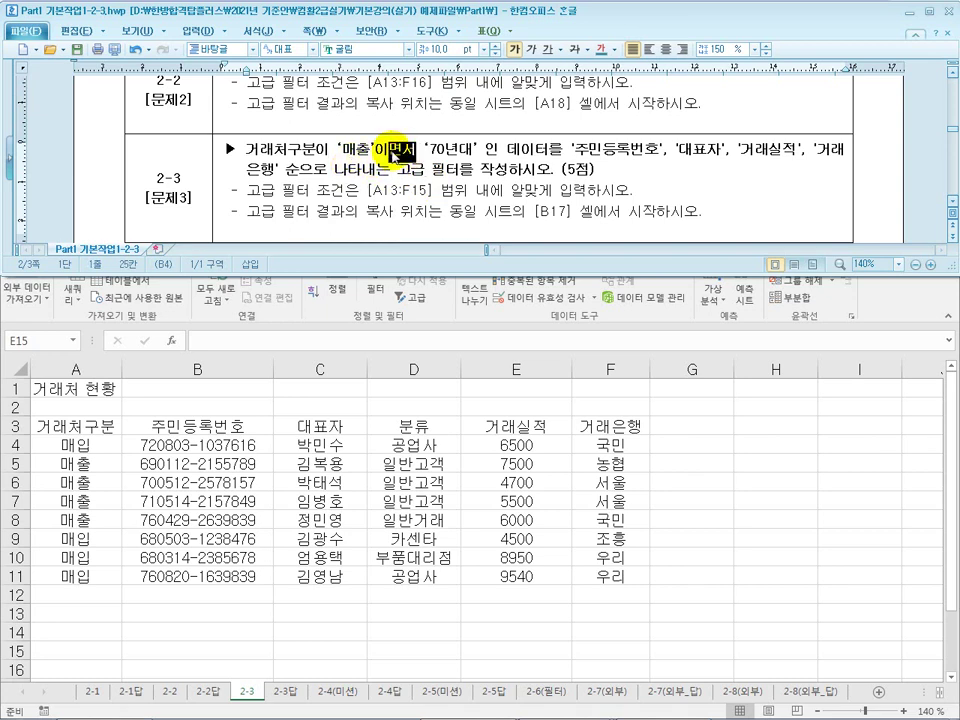
drag(444, 150, 503, 148)
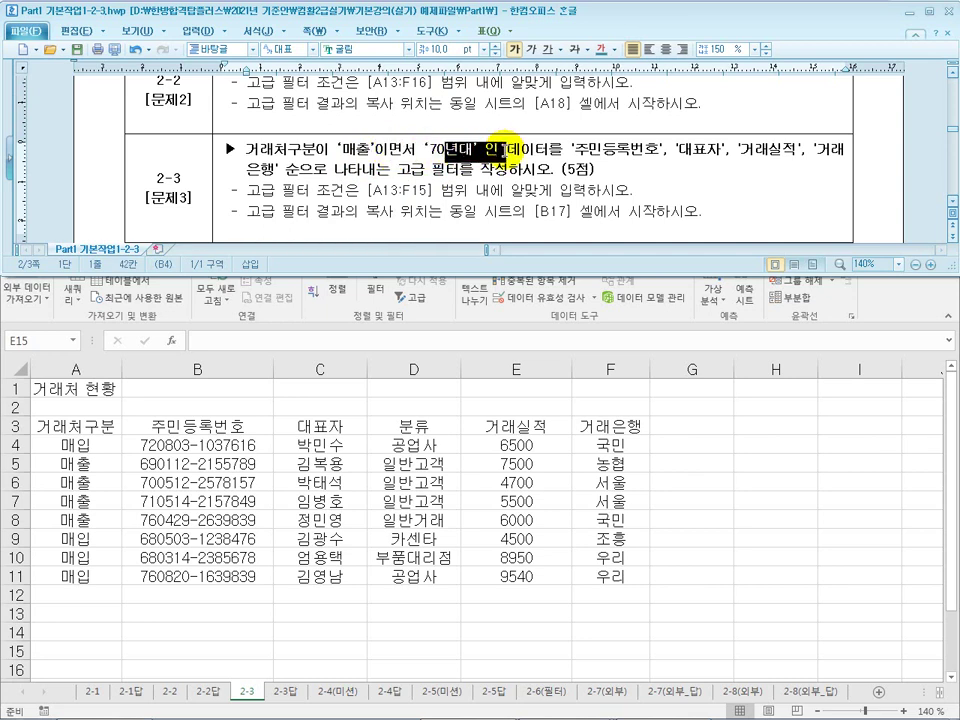
Copy the header text 거래처구분 from A3 into A13 as the first criteria header.
click(111, 429)
double_click(111, 429)
drag(113, 429, 83, 428)
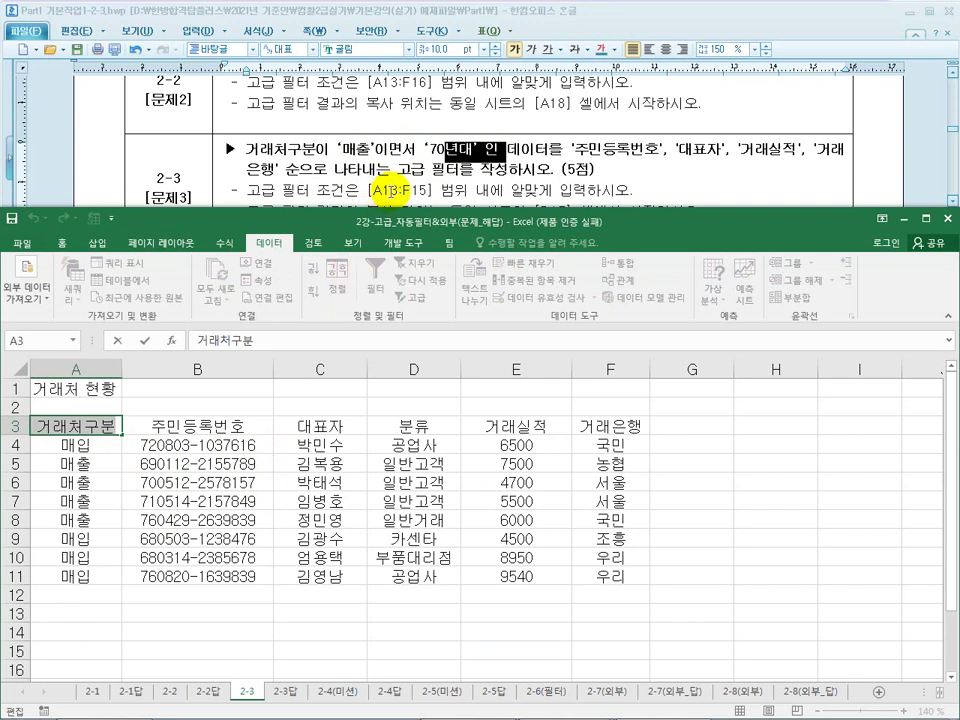
click(55, 615)
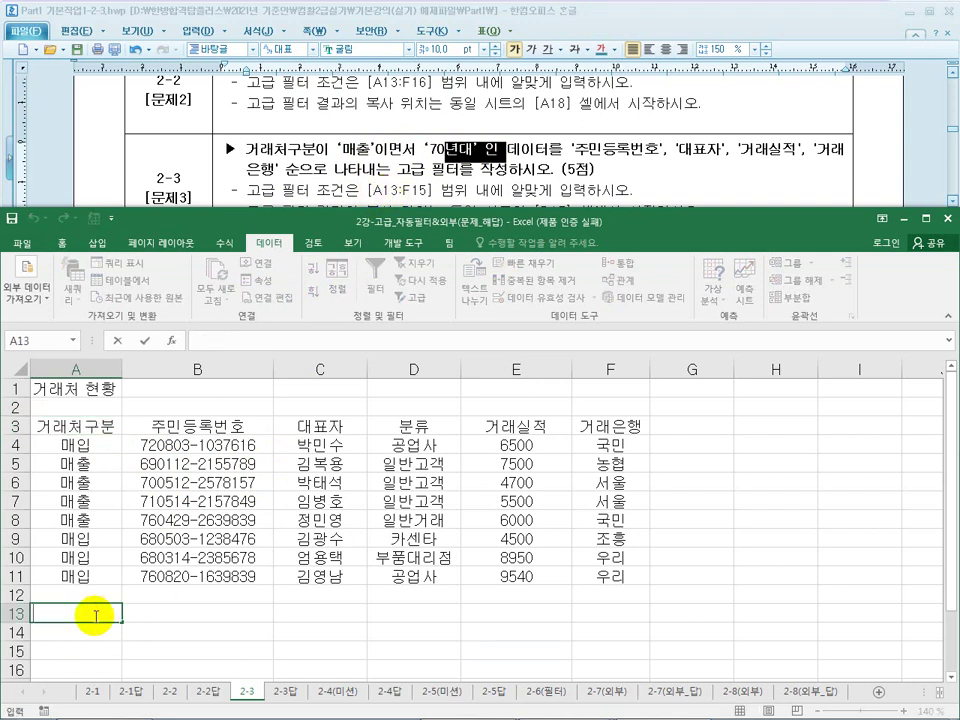
text(거래처구분)
click(168, 610)
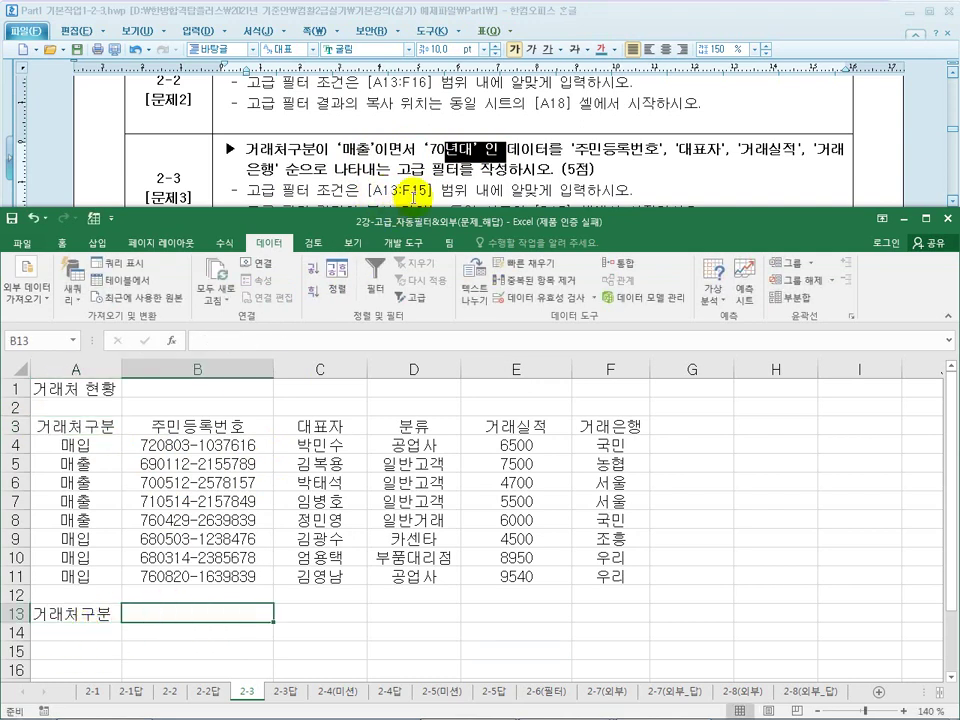
Copy the header text 주민등록번호 from B3 into B13 as the second criteria header.
drag(165, 444, 181, 577)
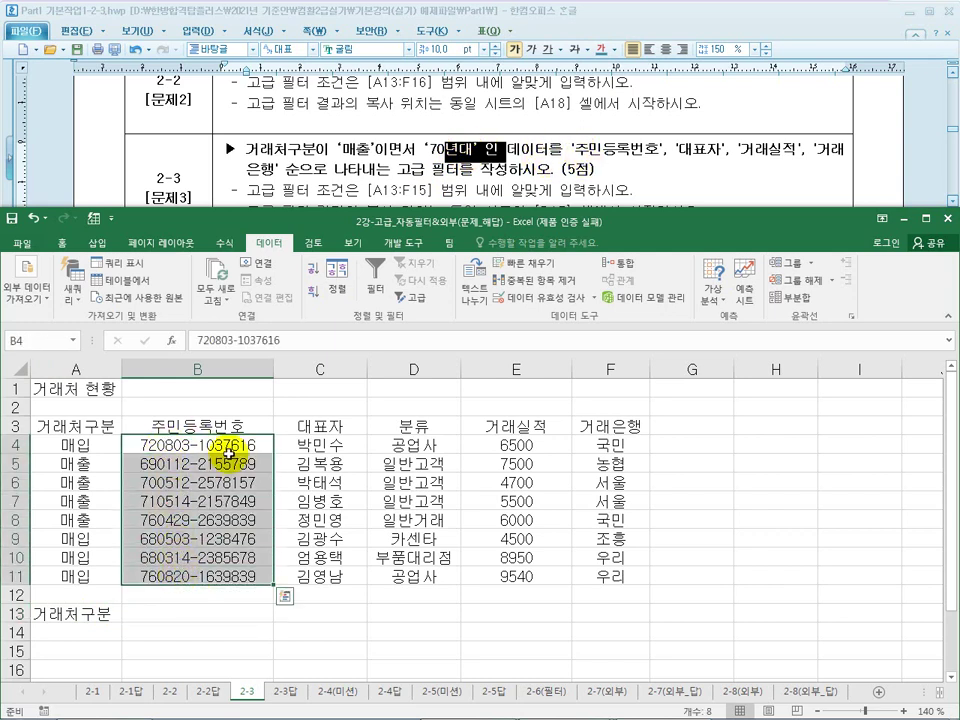
double_click(251, 428)
drag(253, 428, 131, 424)
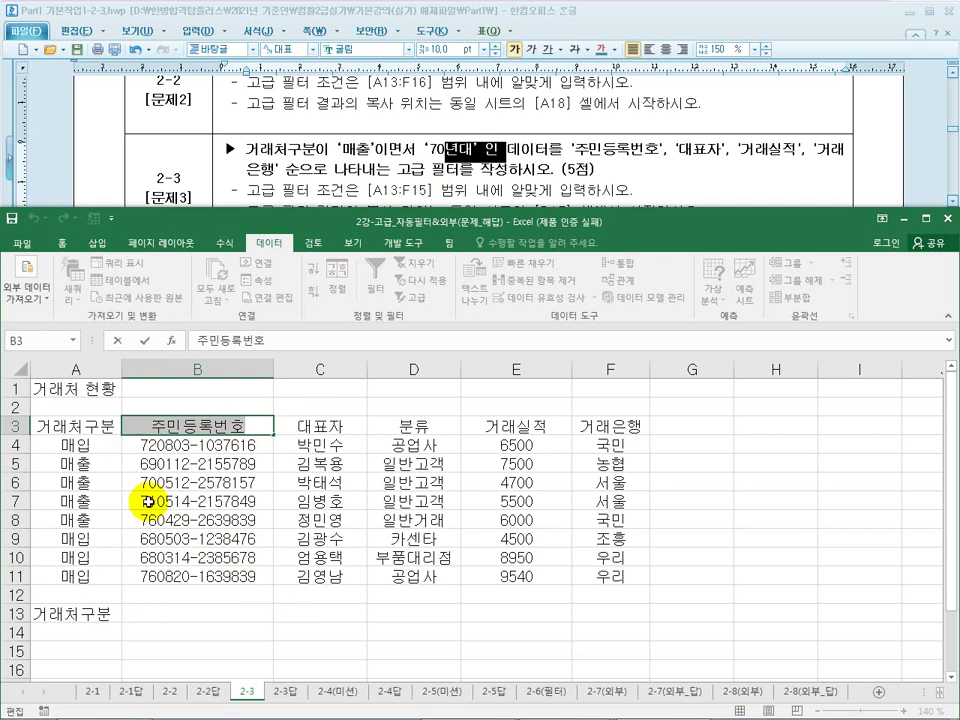
click(166, 614)
key(ctrl+v)
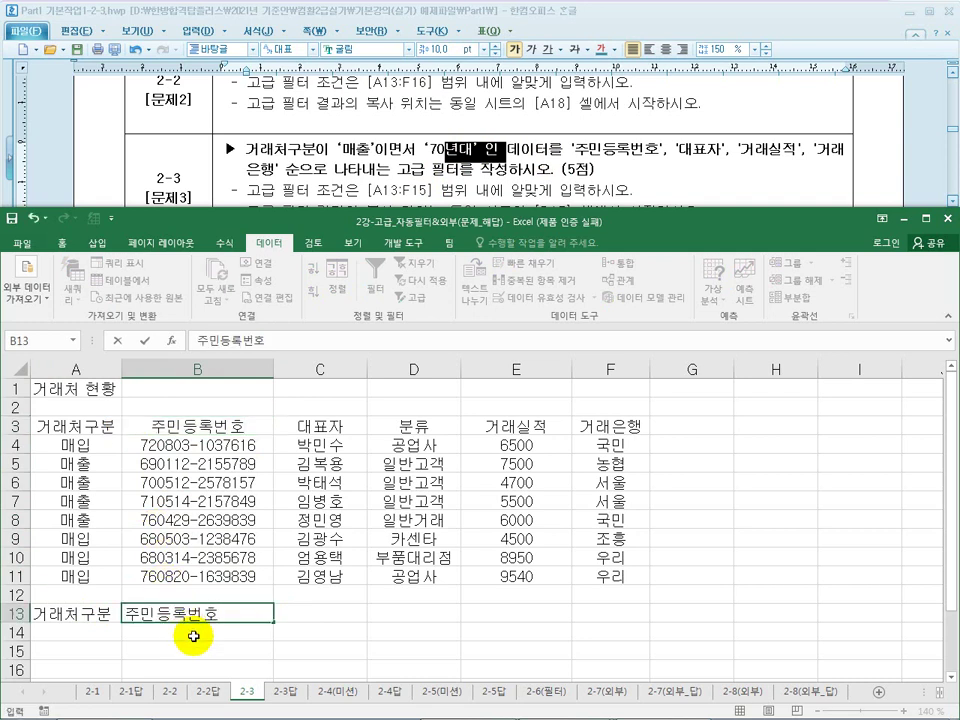
click(193, 636)
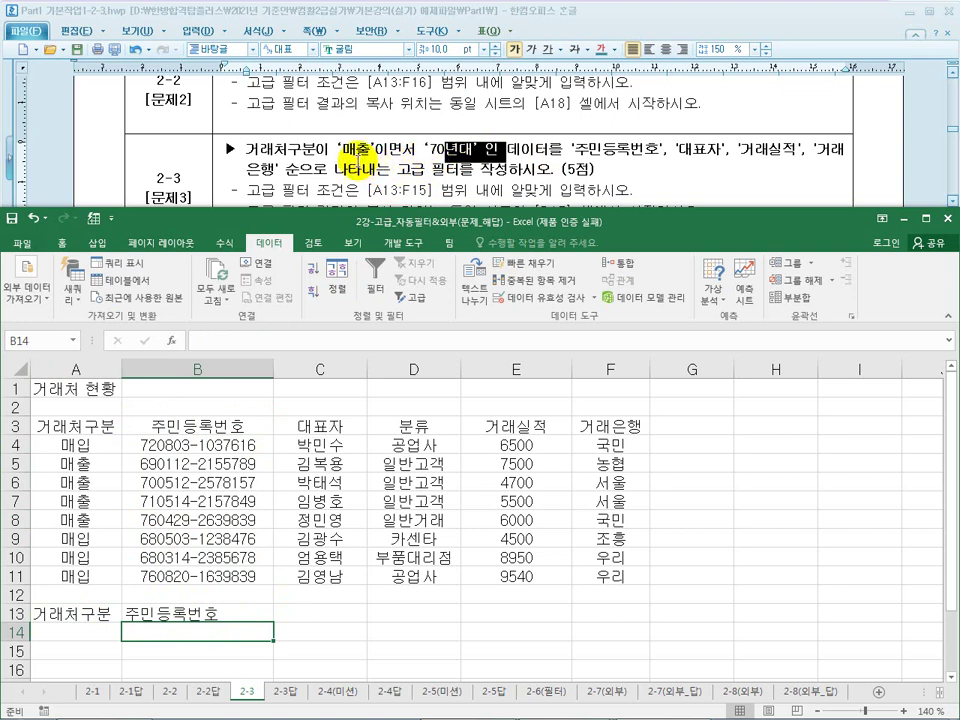
Enter 매출 in A14 as the 거래처구분 condition.
click(72, 632)
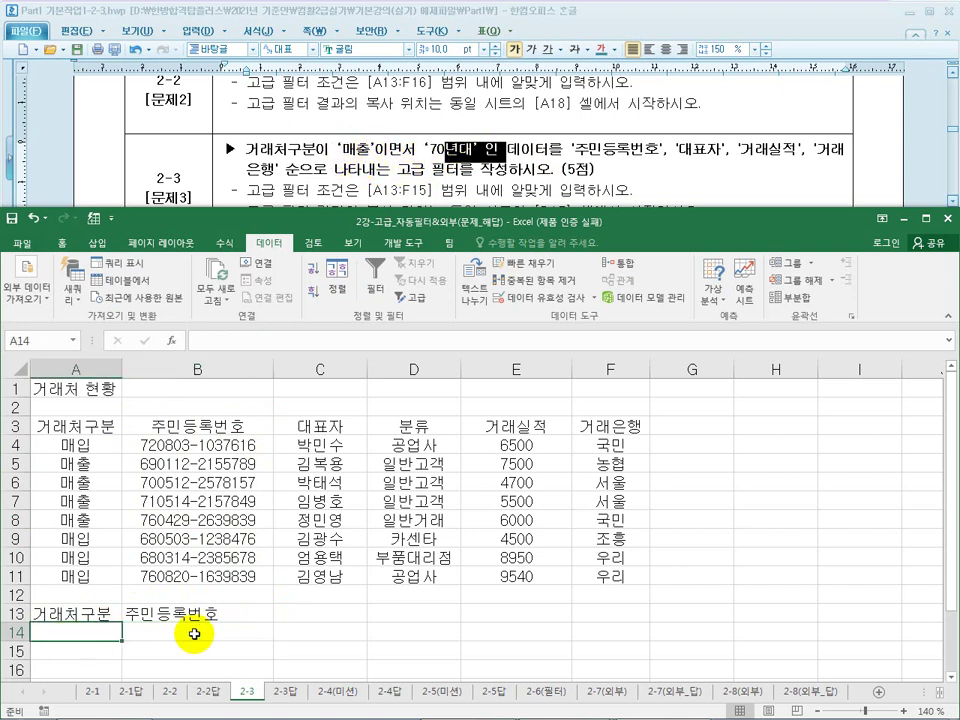
text(매출)
key(Return)
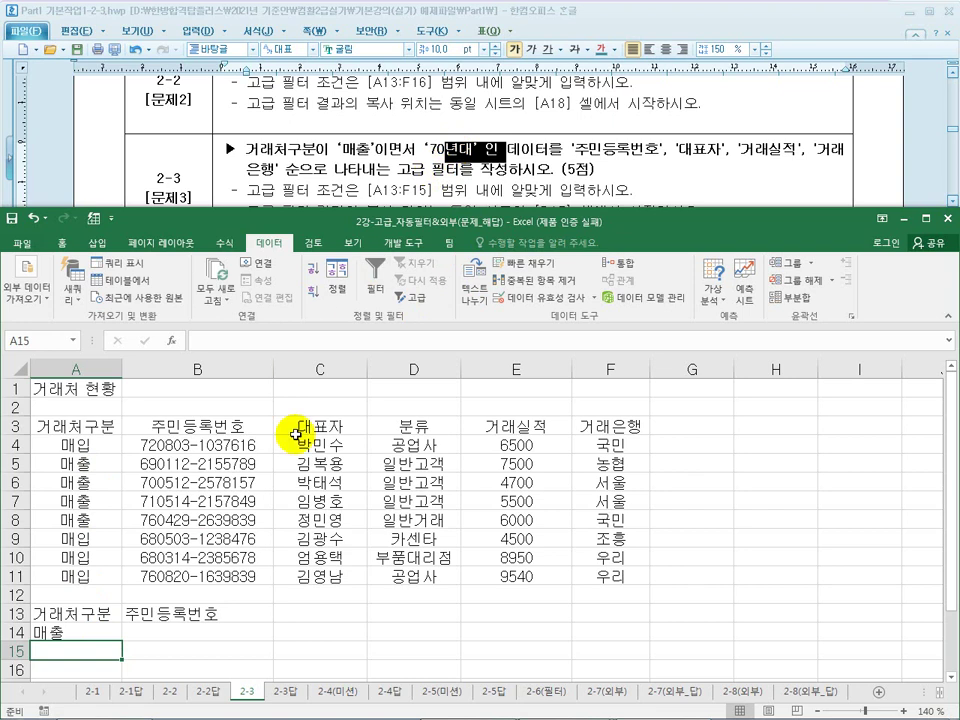
Examine the leading digits in the 주민등록번호 column to work out which ones identify births in the 1970s.
click(200, 613)
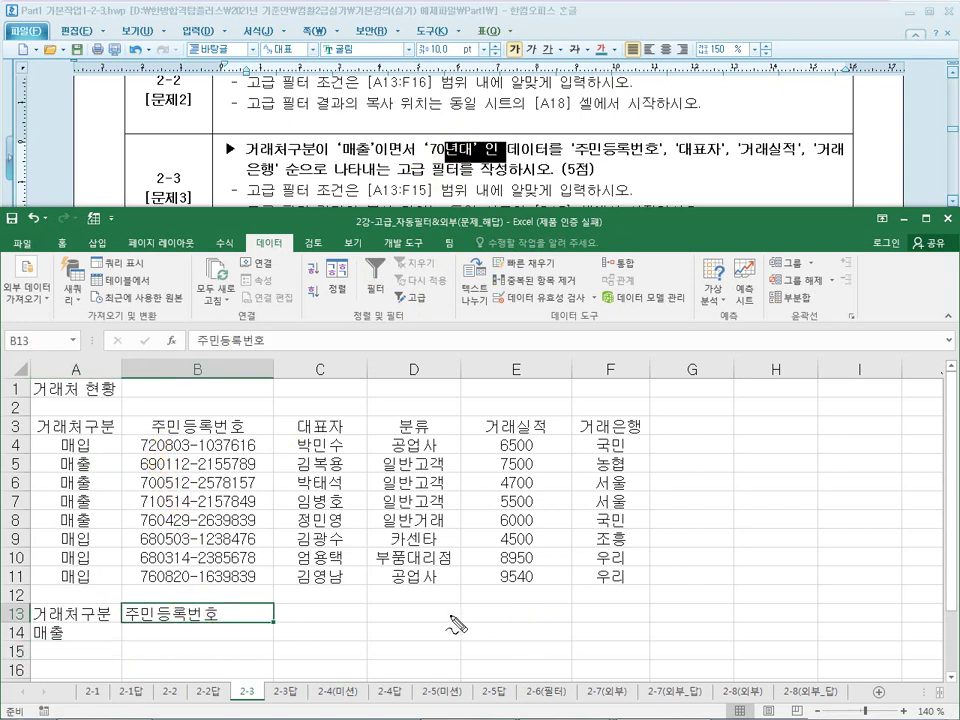
drag(143, 455, 170, 466)
drag(145, 507, 163, 504)
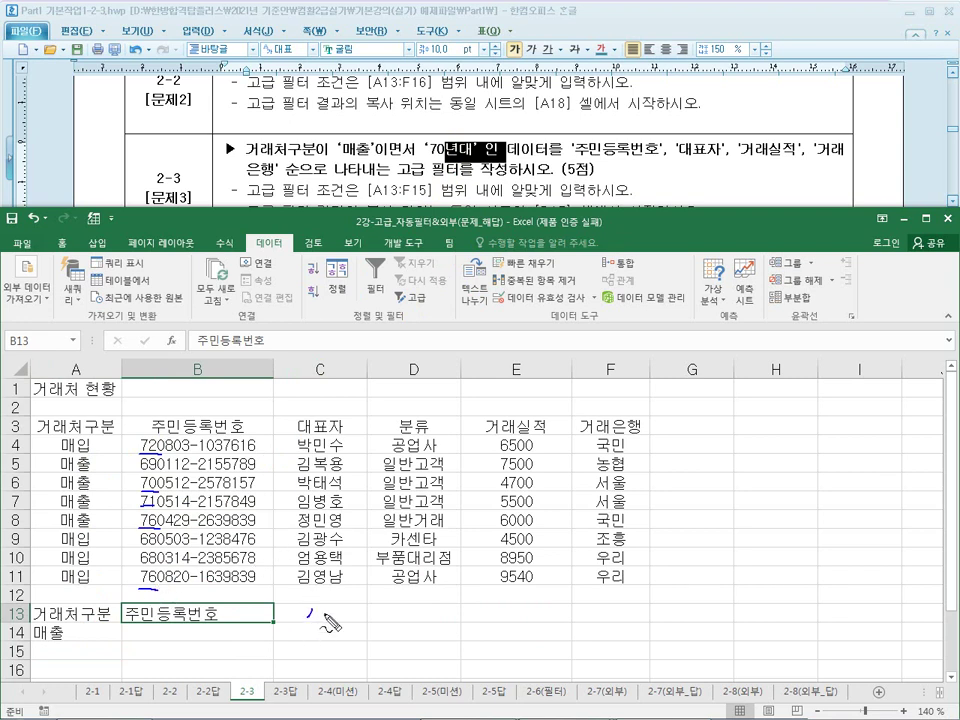
drag(320, 616, 323, 630)
drag(128, 477, 135, 474)
mouse_move(340, 628)
mouse_down()
mouse_move(394, 628)
mouse_move(378, 648)
mouse_up()
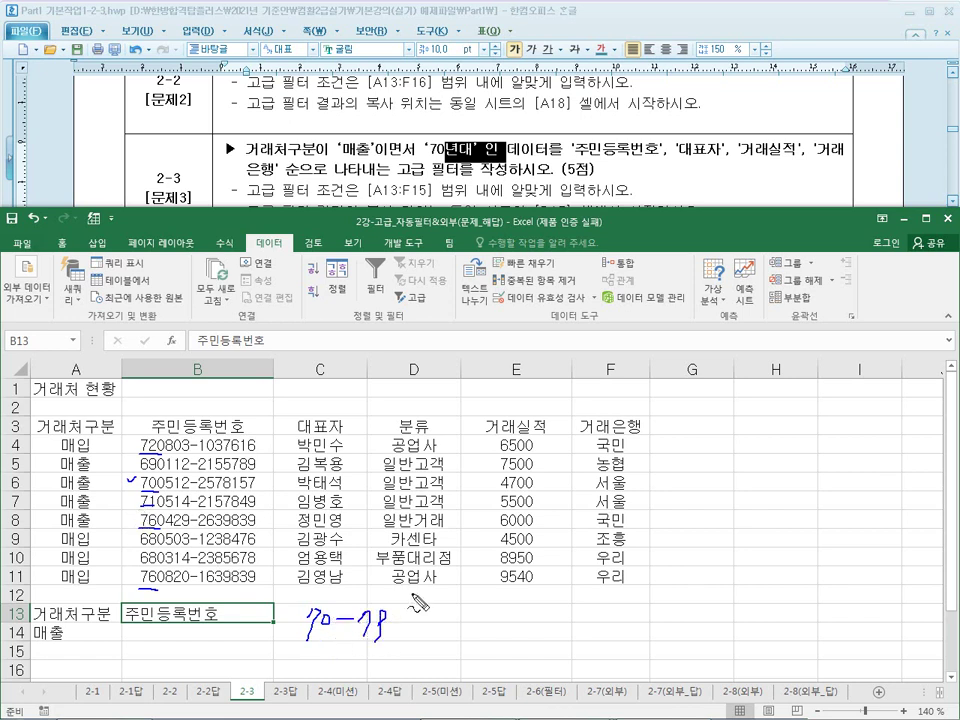
mouse_move(432, 612)
mouse_down()
mouse_move(441, 632)
mouse_move(478, 638)
mouse_up()
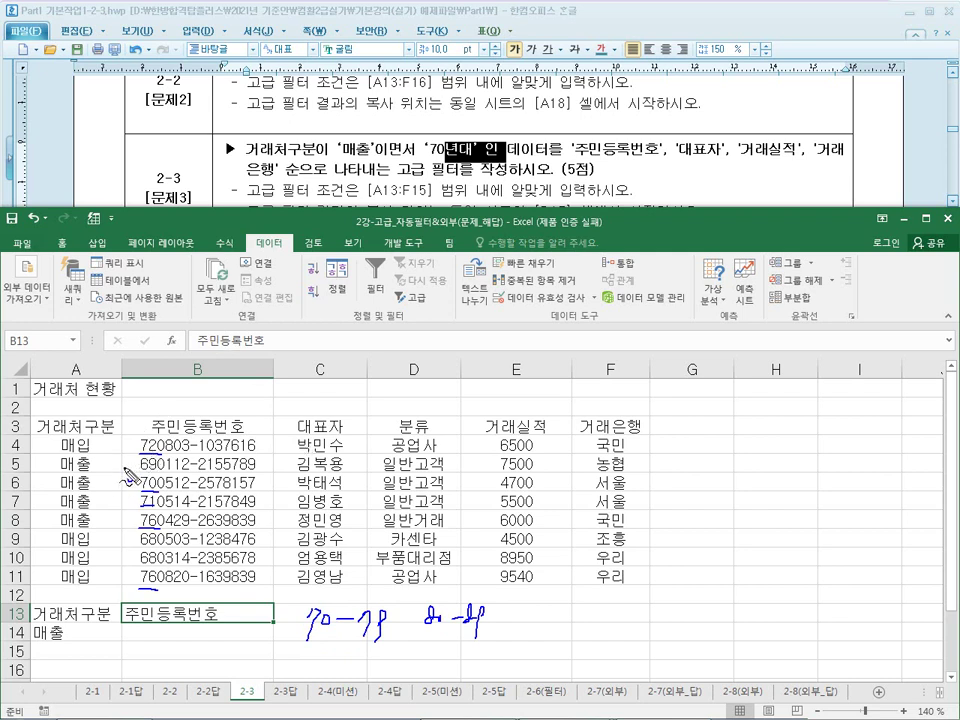
drag(143, 650, 139, 655)
mouse_move(174, 631)
mouse_down()
mouse_move(162, 647)
mouse_move(176, 646)
mouse_up()
mouse_move(169, 629)
mouse_down()
mouse_move(166, 656)
mouse_move(182, 640)
mouse_move(156, 655)
mouse_up()
key(Escape)
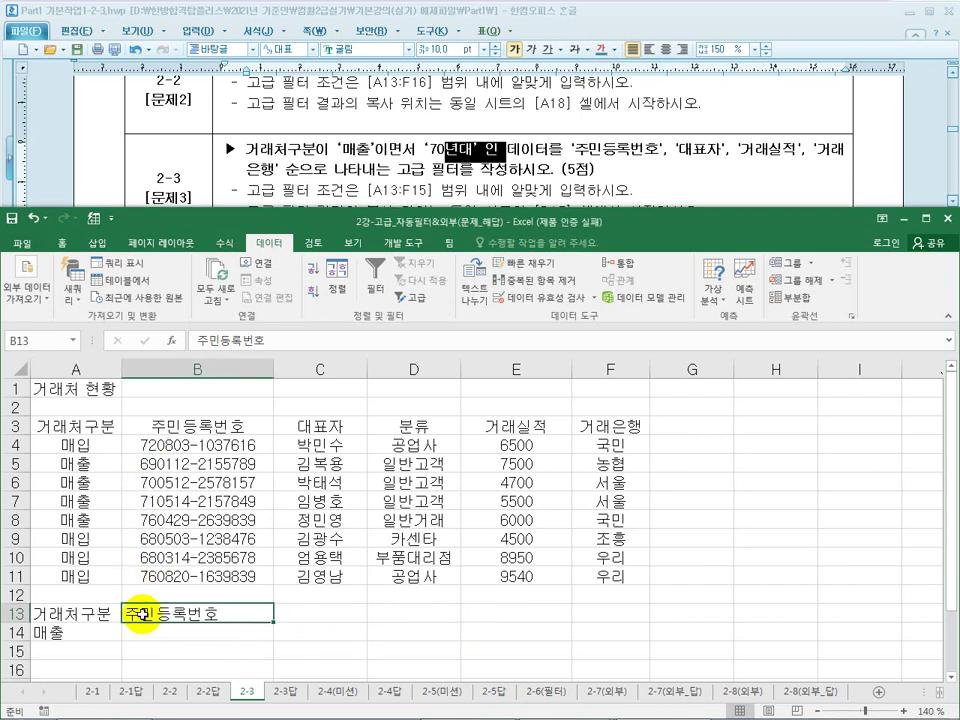
Enter the wildcard condition 7* in B14 under 주민등록번호.
click(157, 632)
text(7)
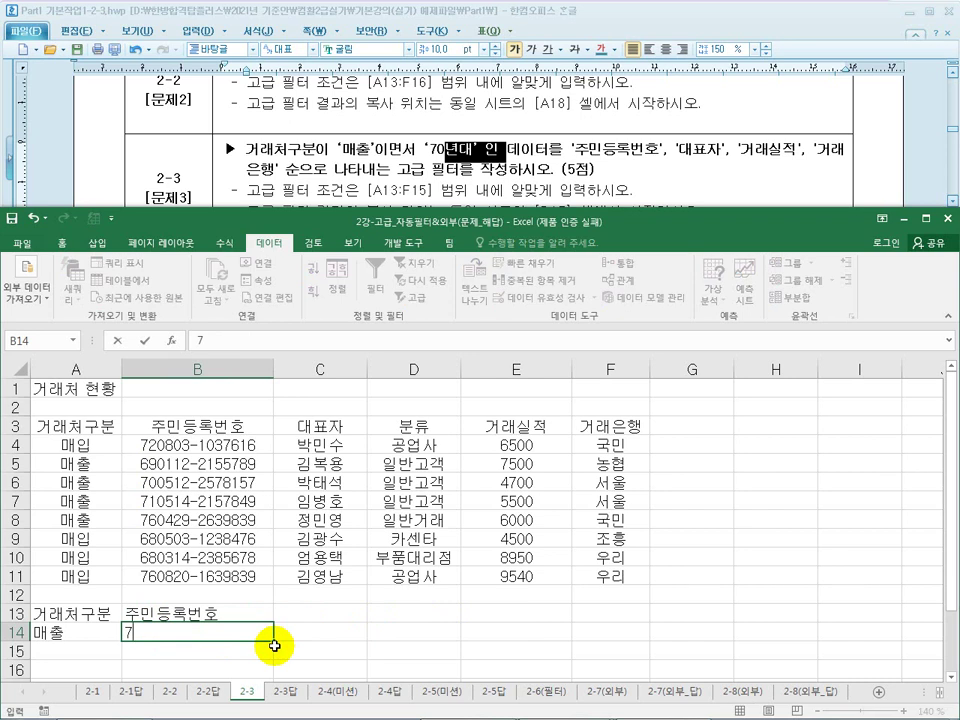
text(*)
key(Return)
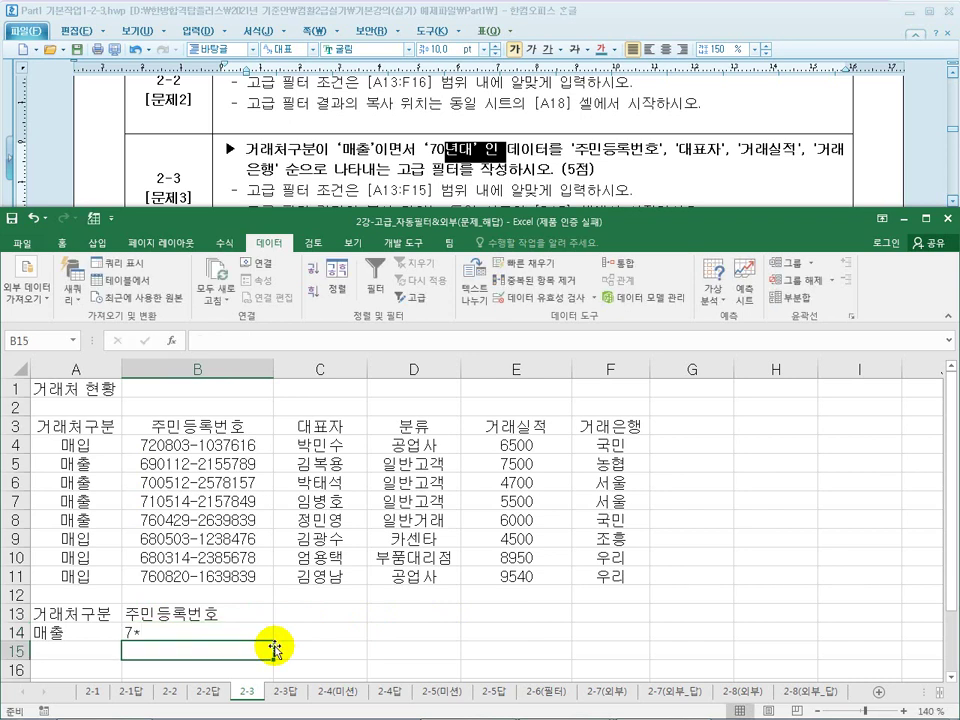
Check the row 14 conditions against problem 2-3 and locate its requested output fields 주민등록번호, 대표자, 거래실적 and 거래은행 in row 3.
drag(356, 148, 403, 148)
click(470, 149)
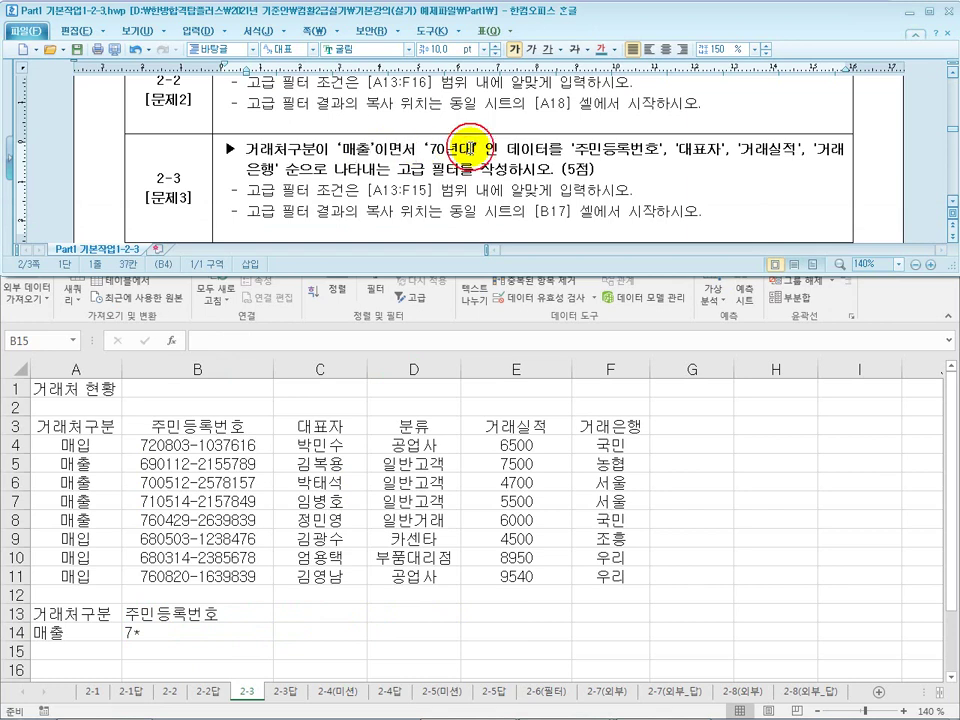
click(125, 648)
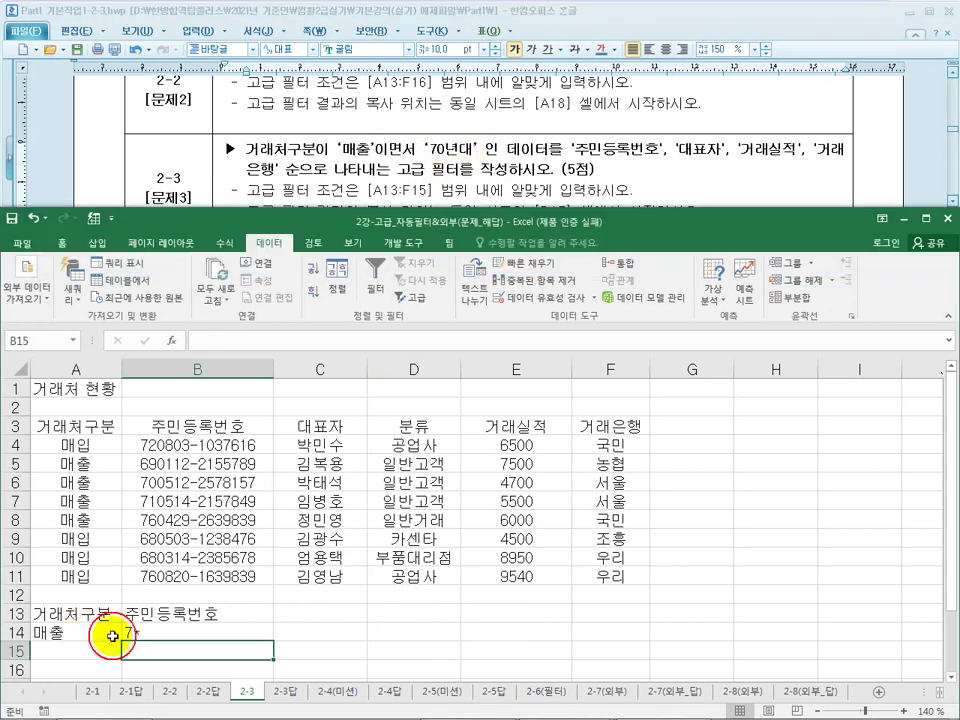
click(144, 632)
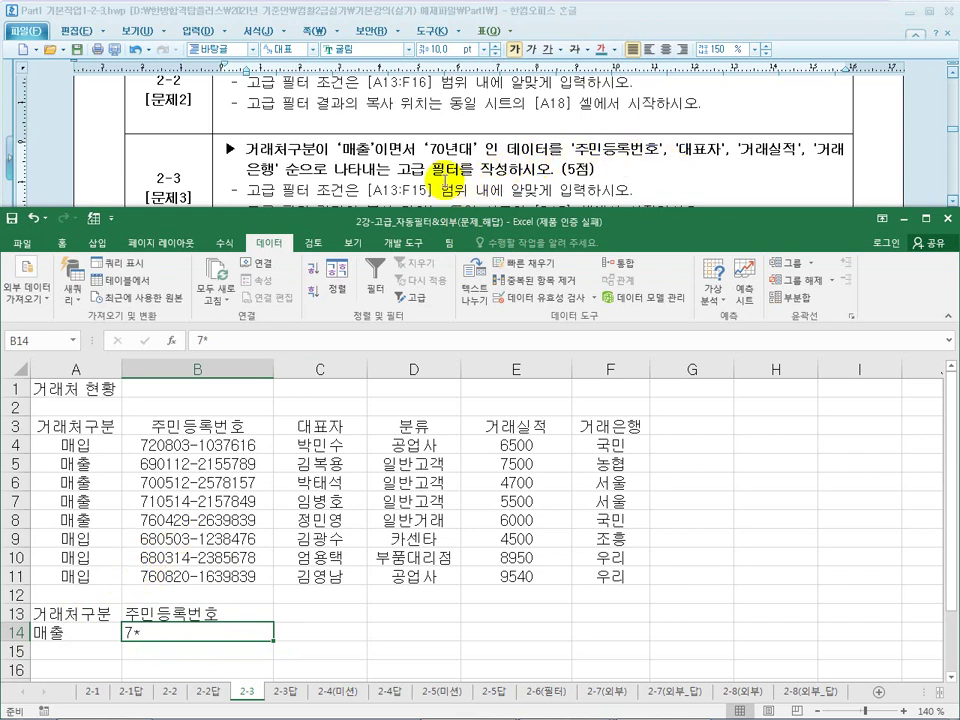
click(190, 424)
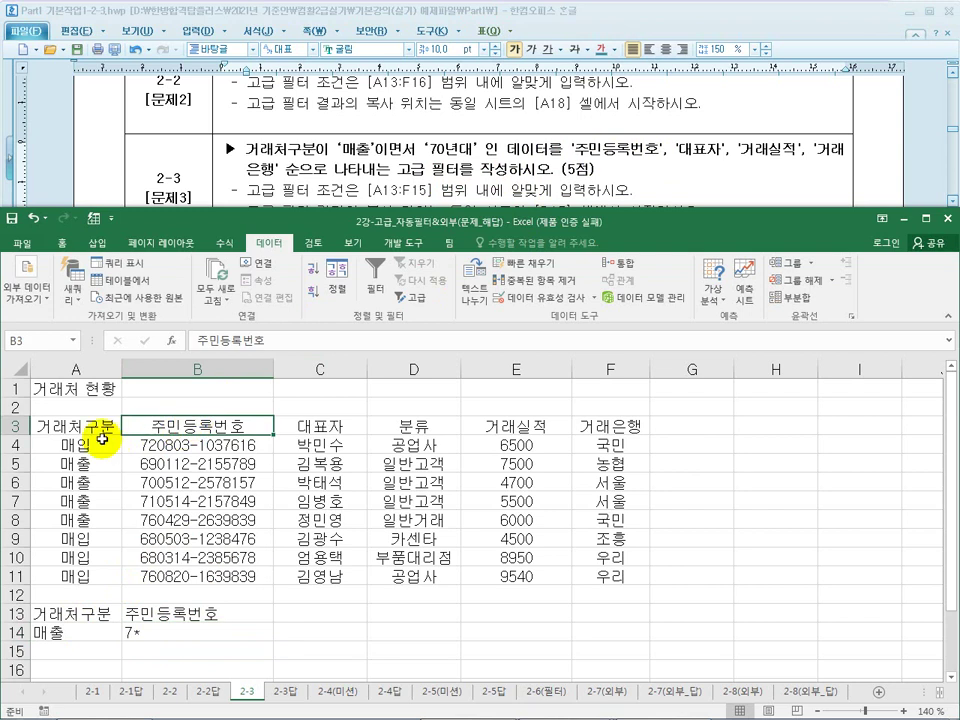
click(86, 426)
click(620, 155)
click(190, 420)
click(320, 428)
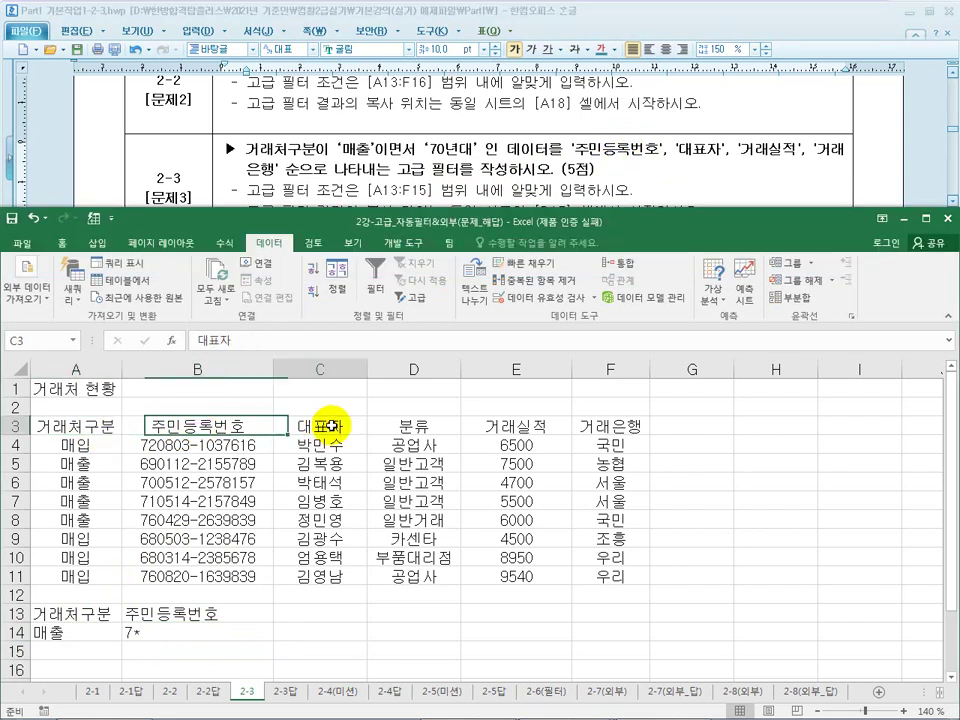
click(510, 428)
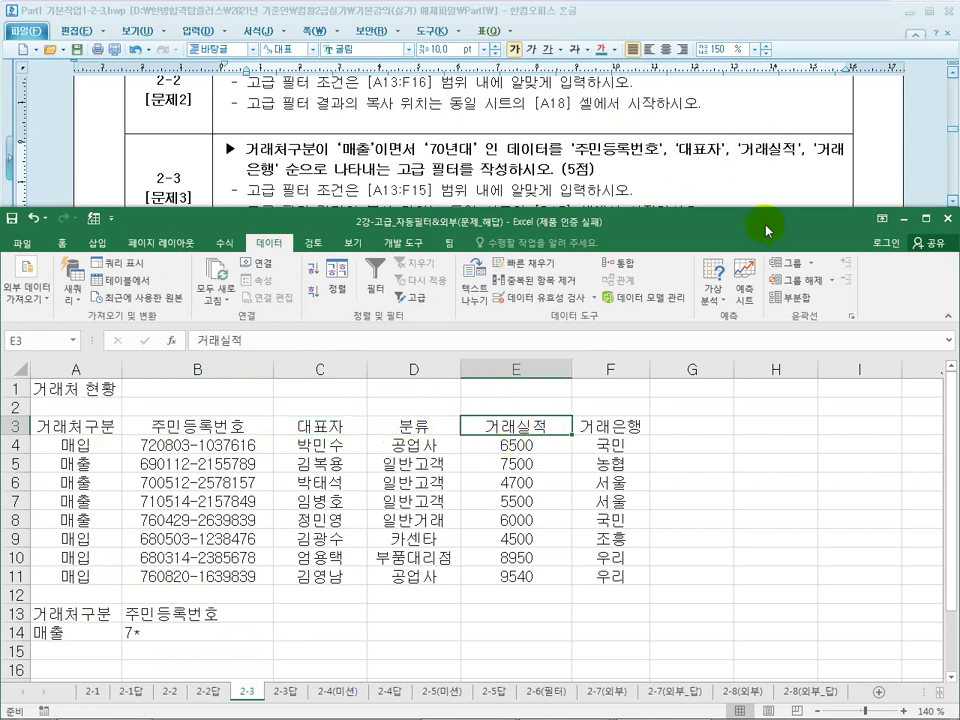
click(610, 428)
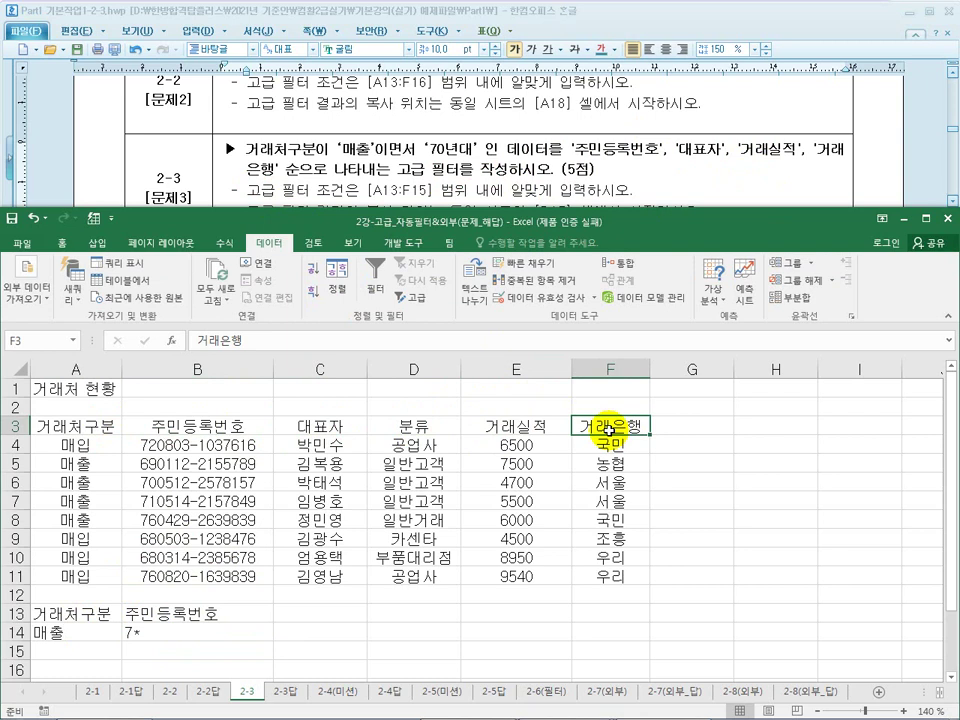
click(190, 426)
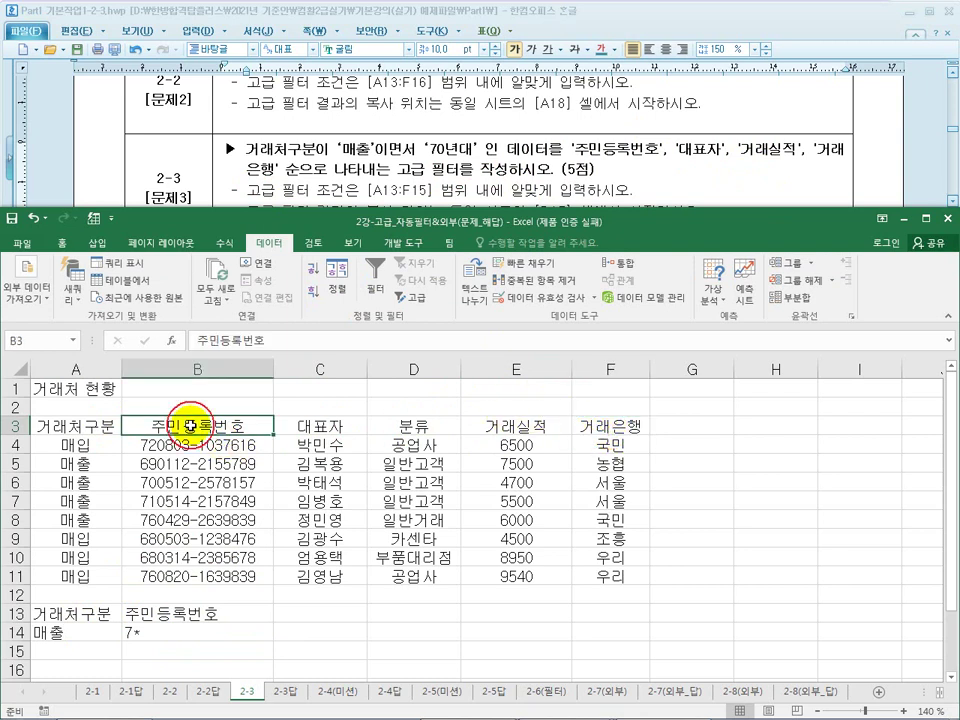
double_click(252, 426)
drag(252, 426, 123, 426)
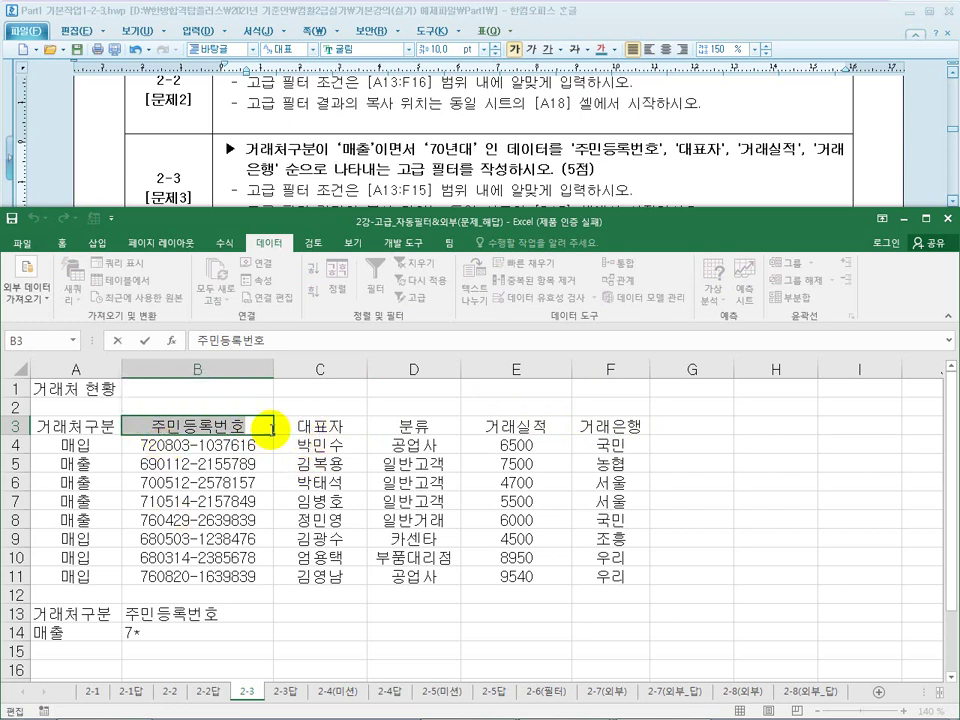
click(345, 628)
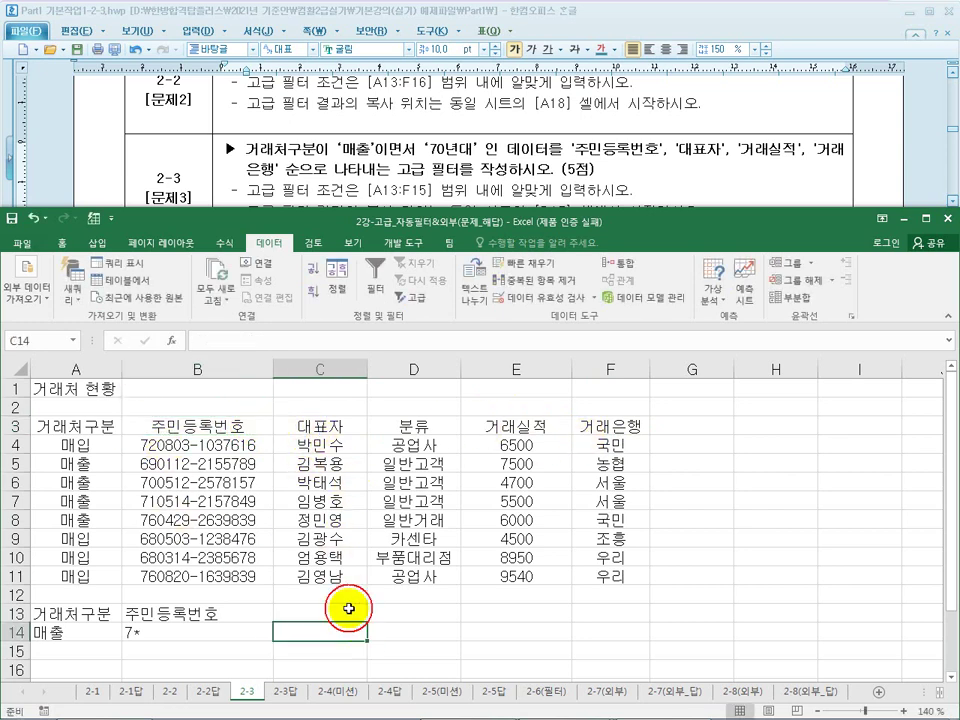
Copy the 주민등록번호, 대표자, 거래실적 and 거래은행 header cells from row 3, leaving out 분류.
click(222, 426)
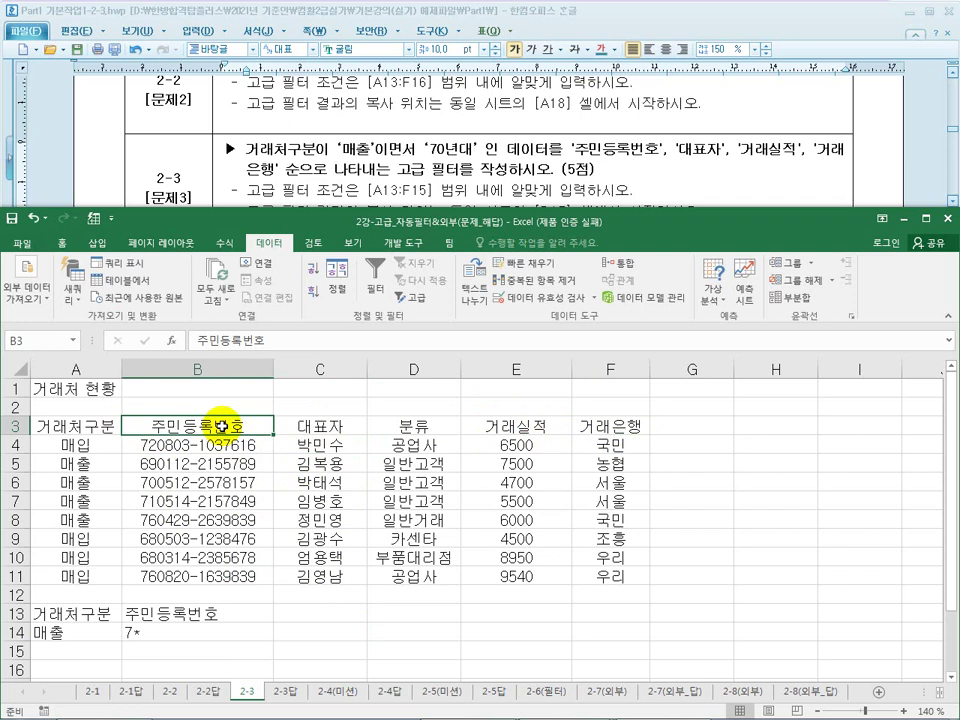
drag(222, 426, 327, 426)
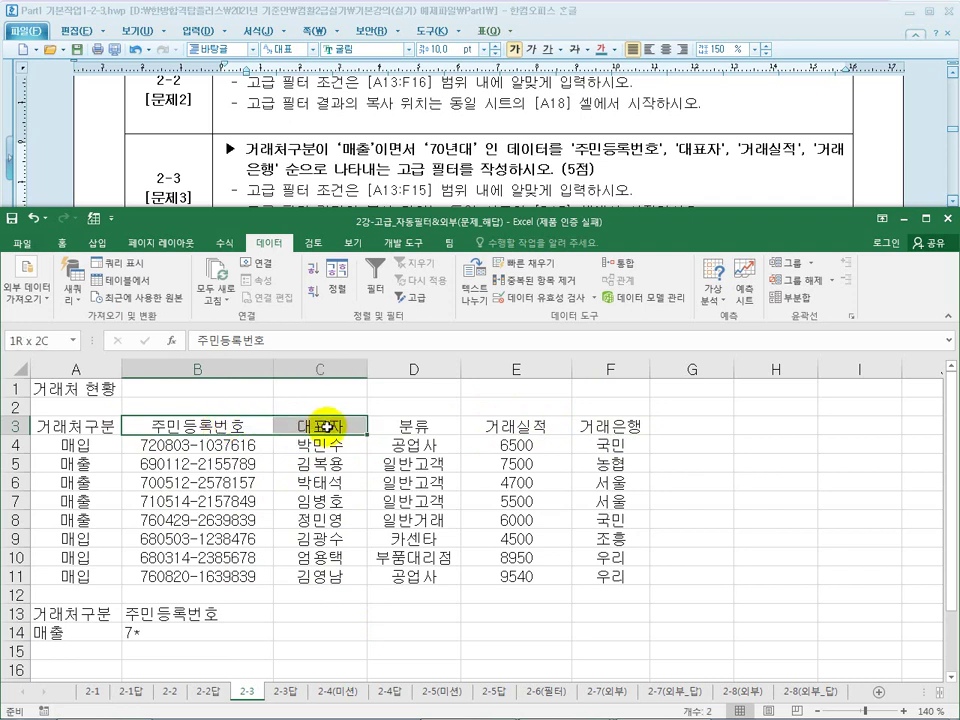
drag(327, 426, 327, 426)
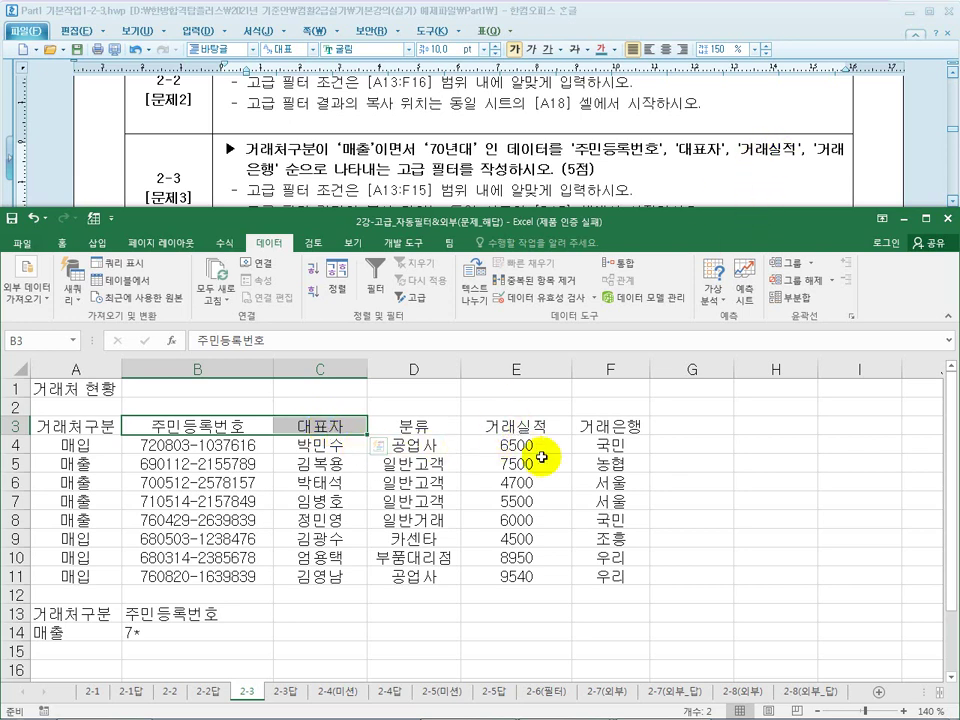
ctrl+click(519, 424)
drag(519, 424, 610, 421)
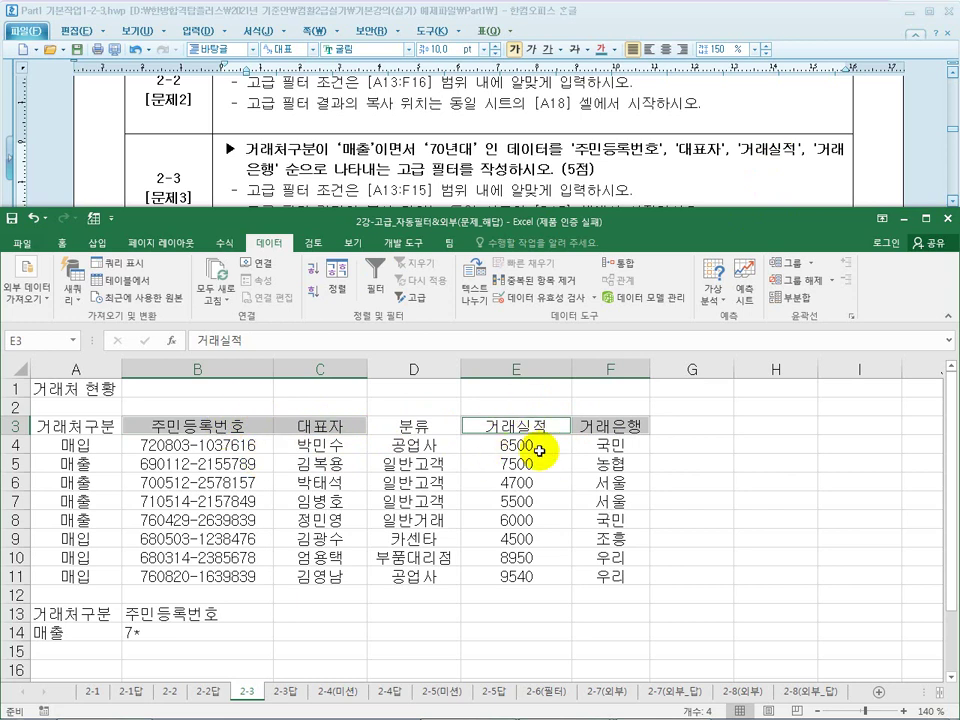
key(ctrl+c)
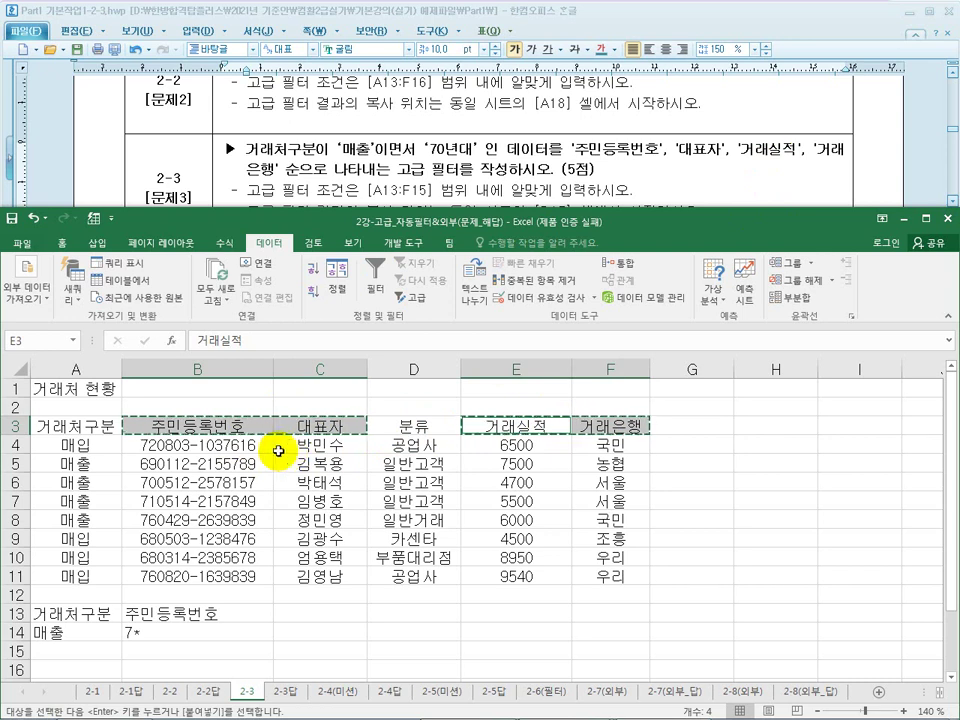
Check the required output location in problem 2-3 and paste the four copied headers into row 17 starting at B17.
click(427, 186)
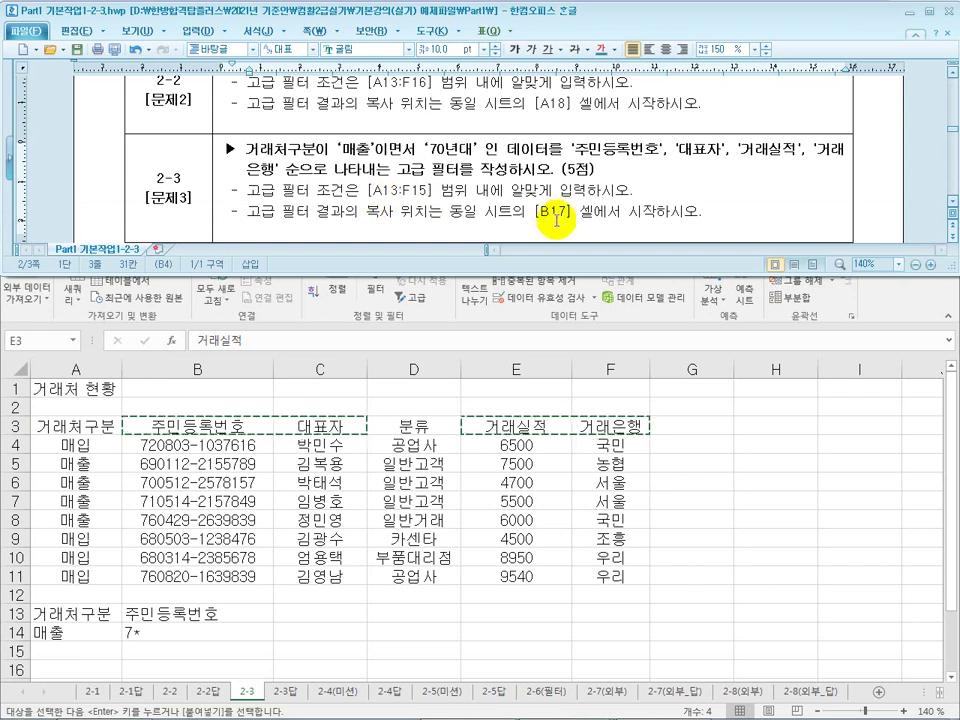
click(135, 615)
scroll(145, 630, down, 1)
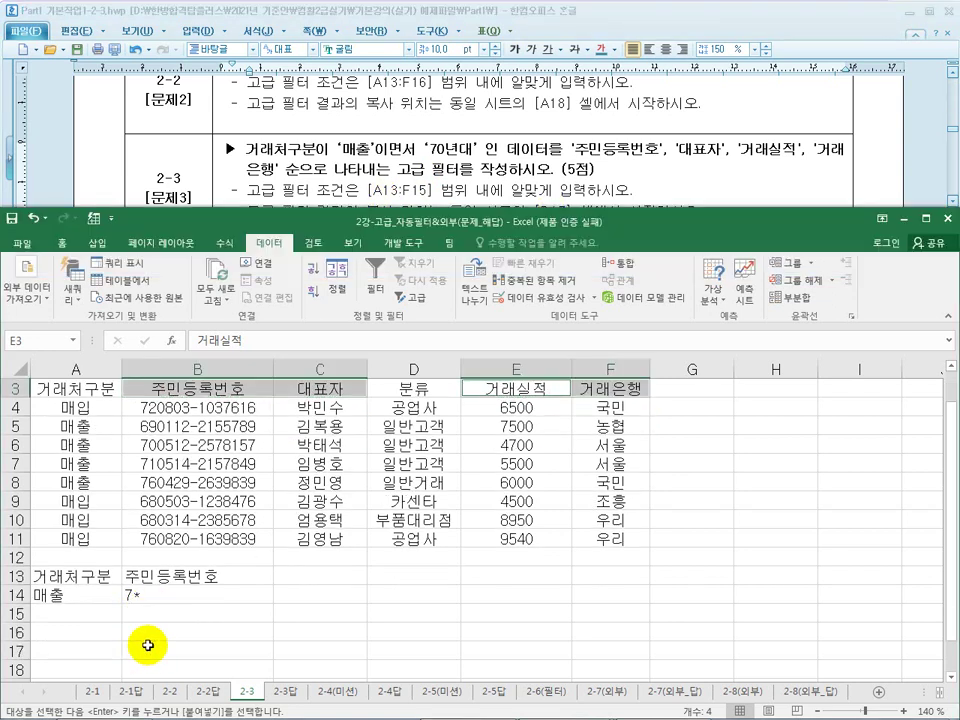
click(154, 635)
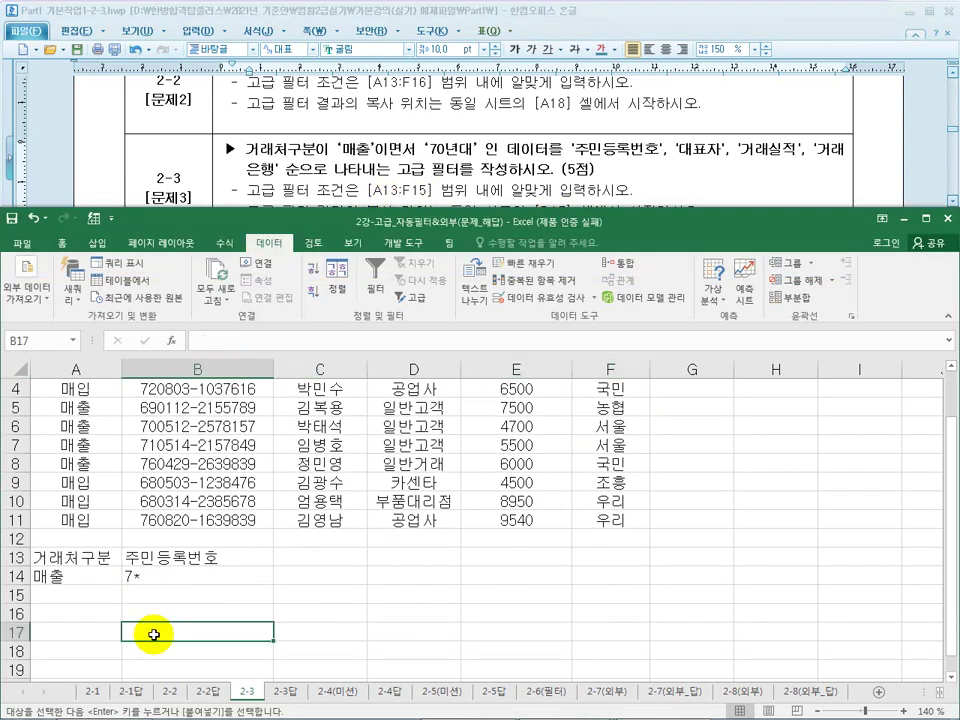
scroll(214, 467, up, 1)
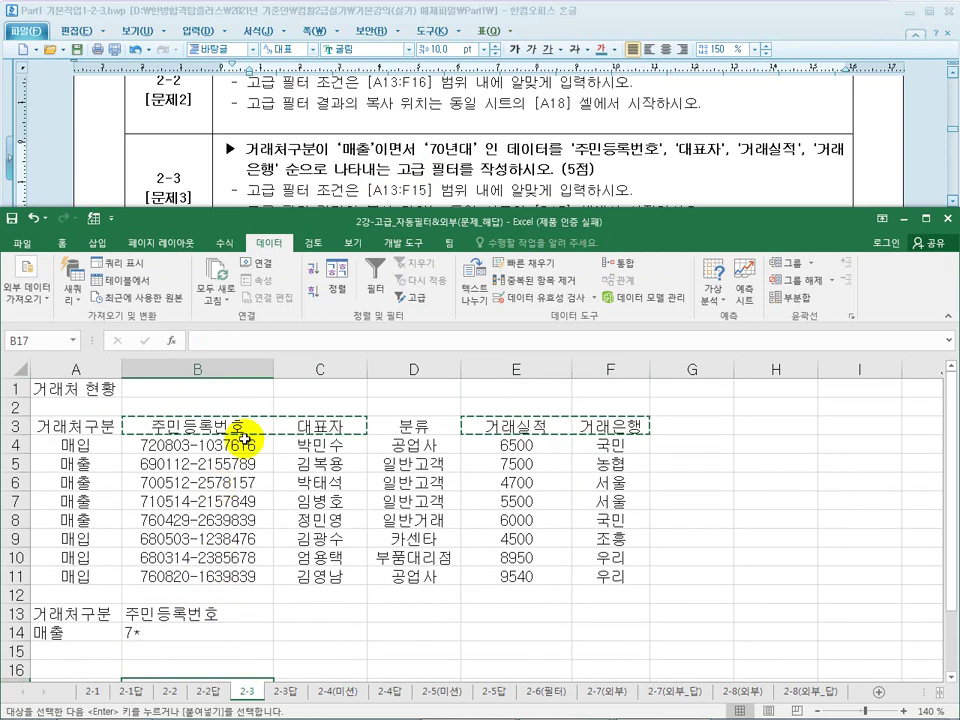
scroll(238, 534, down, 1)
scroll(238, 534, down, 1)
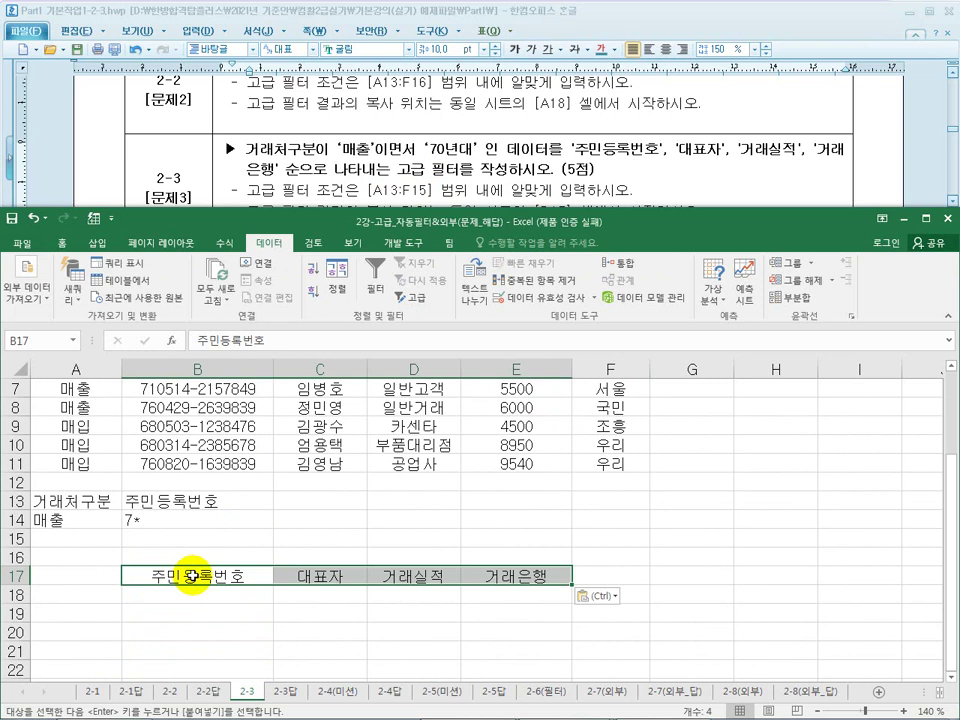
scroll(437, 574, up, 2)
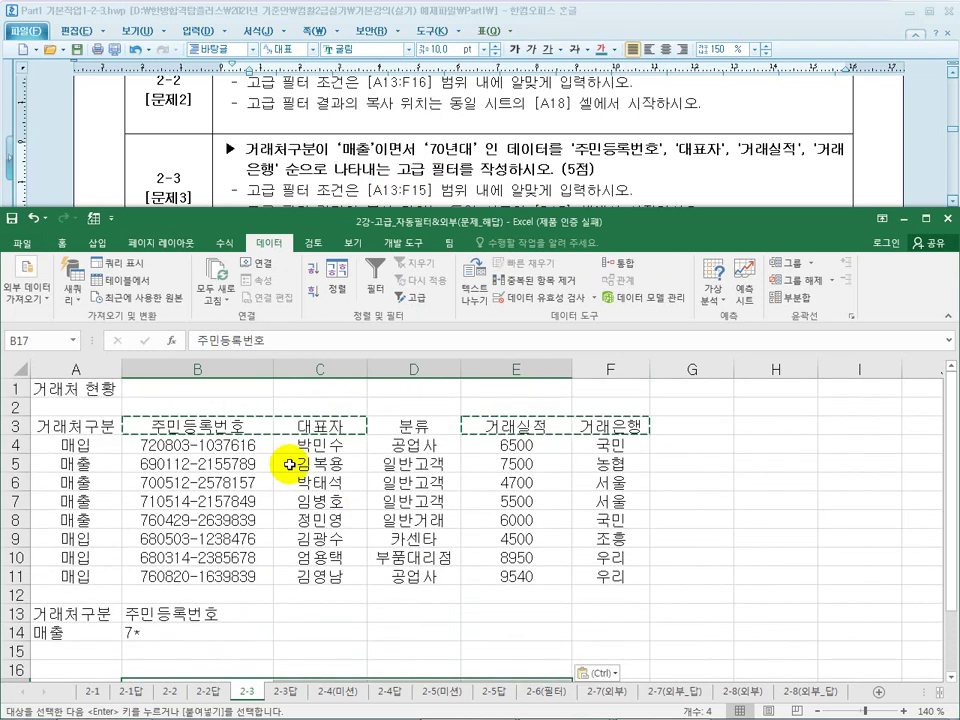
scroll(480, 537, down, 1)
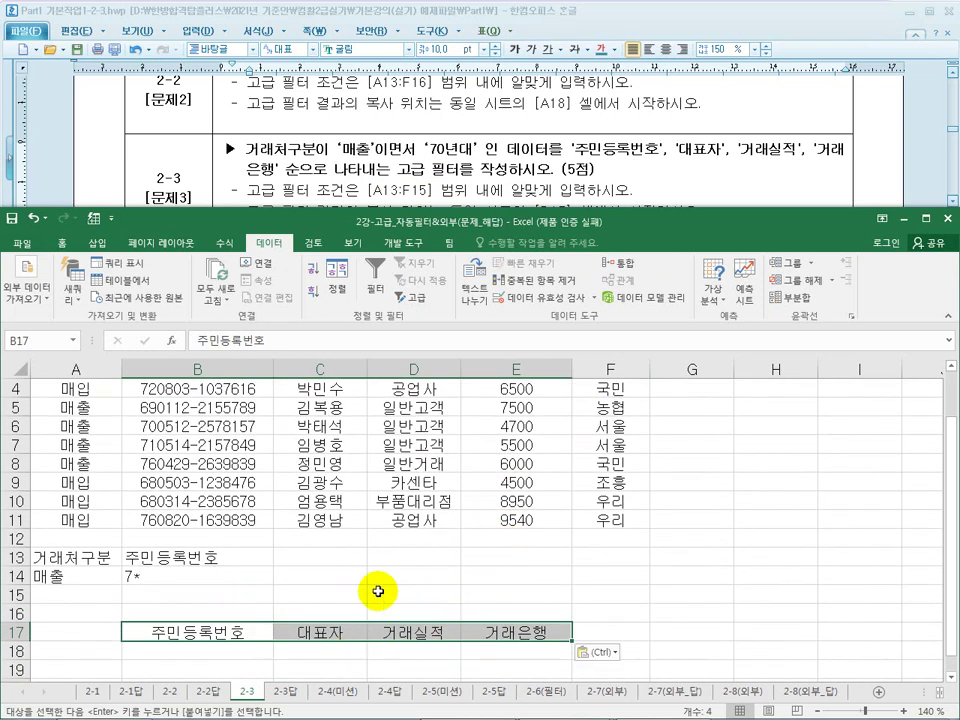
scroll(381, 671, up, 1)
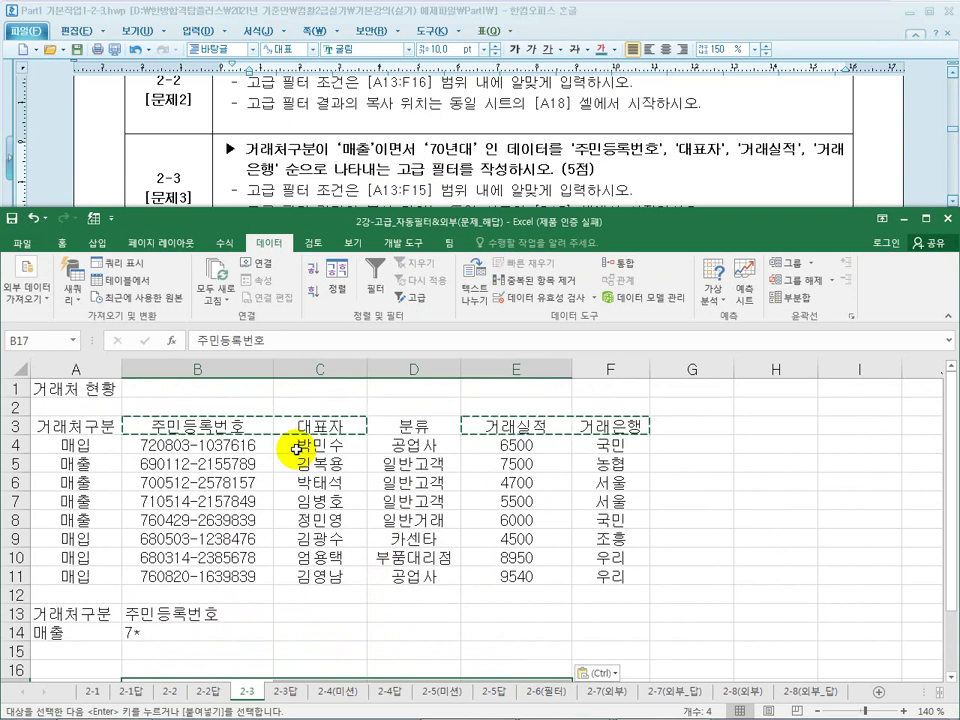
key(Escape)
Compare the output headers in B17:E17 with the source table's row 3 headers, including 거래처구분 and 분류.
scroll(295, 450, down, 3)
scroll(373, 482, up, 3)
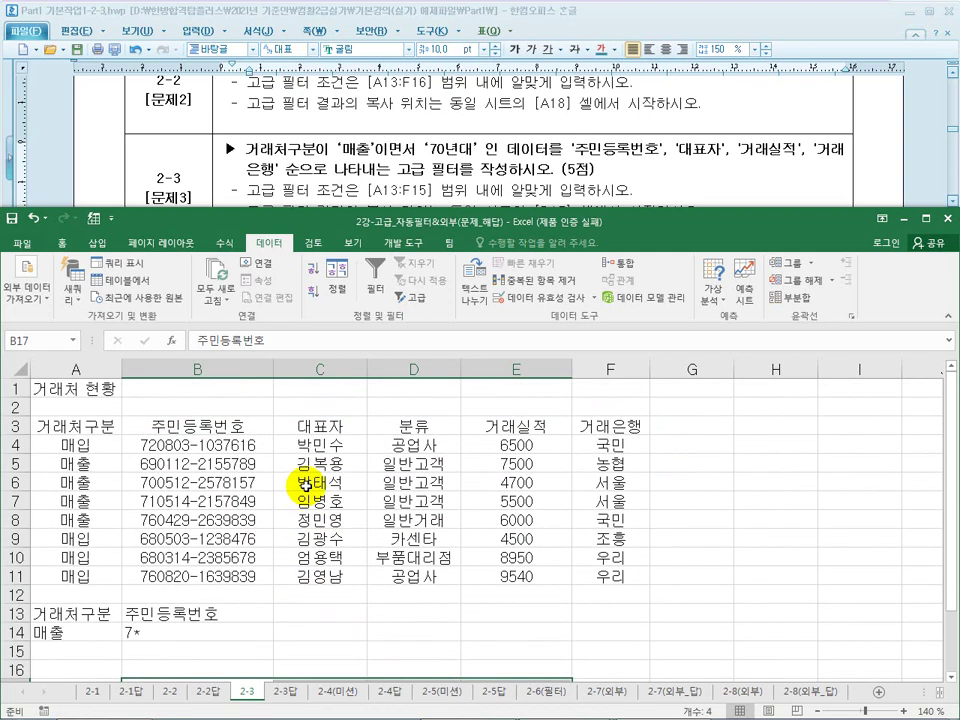
scroll(290, 530, down, 3)
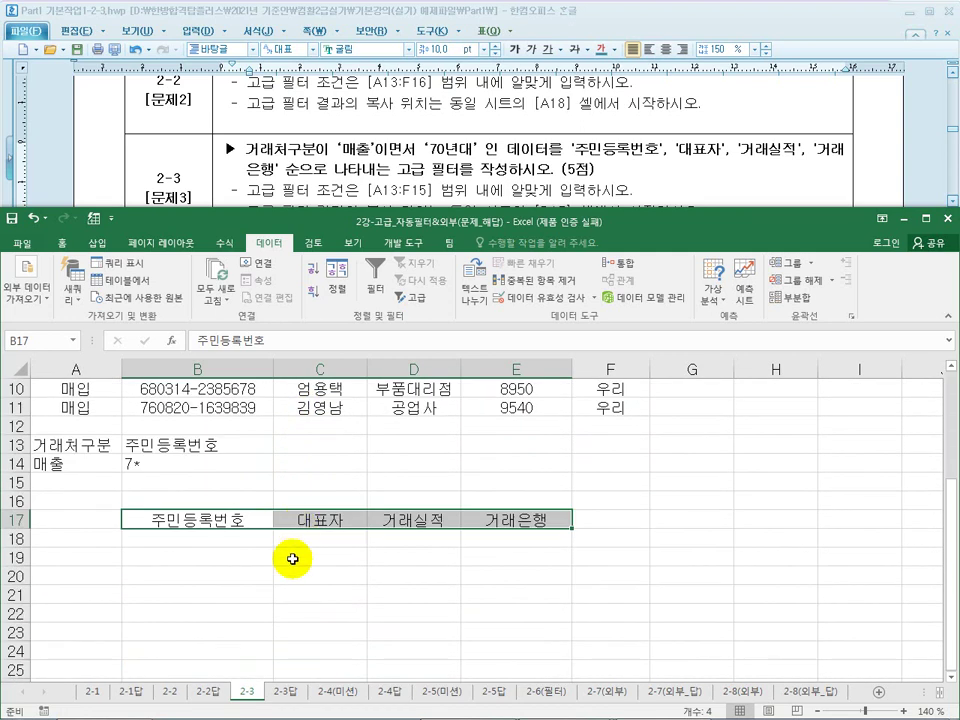
click(246, 549)
drag(199, 521, 493, 521)
scroll(421, 556, up, 3)
click(110, 426)
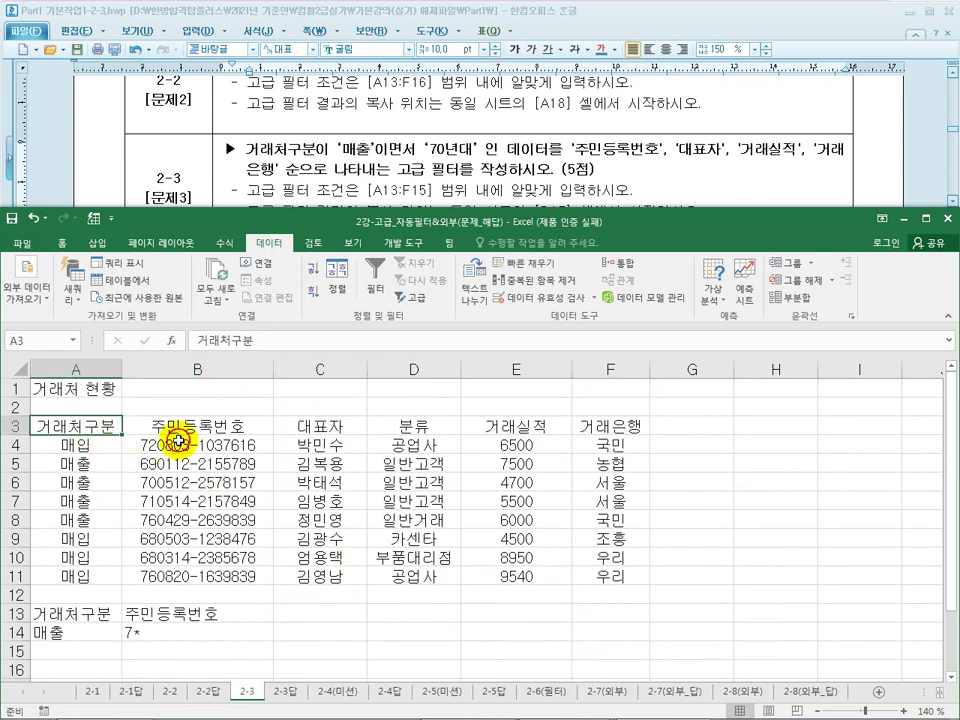
click(390, 426)
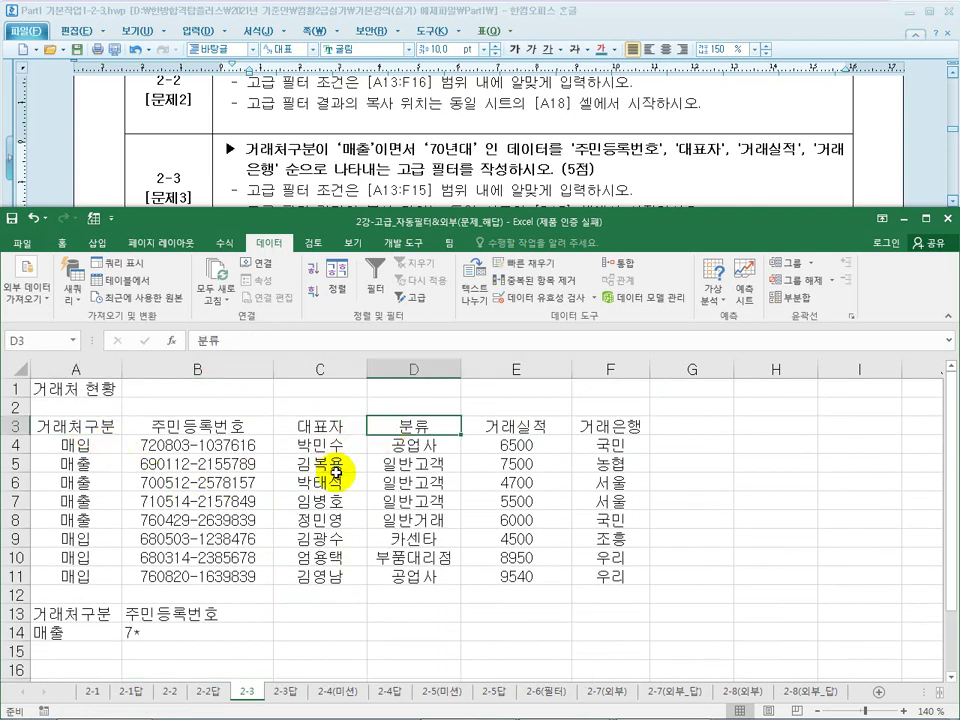
scroll(340, 489, down, 2)
scroll(340, 489, down, 1)
drag(240, 519, 490, 517)
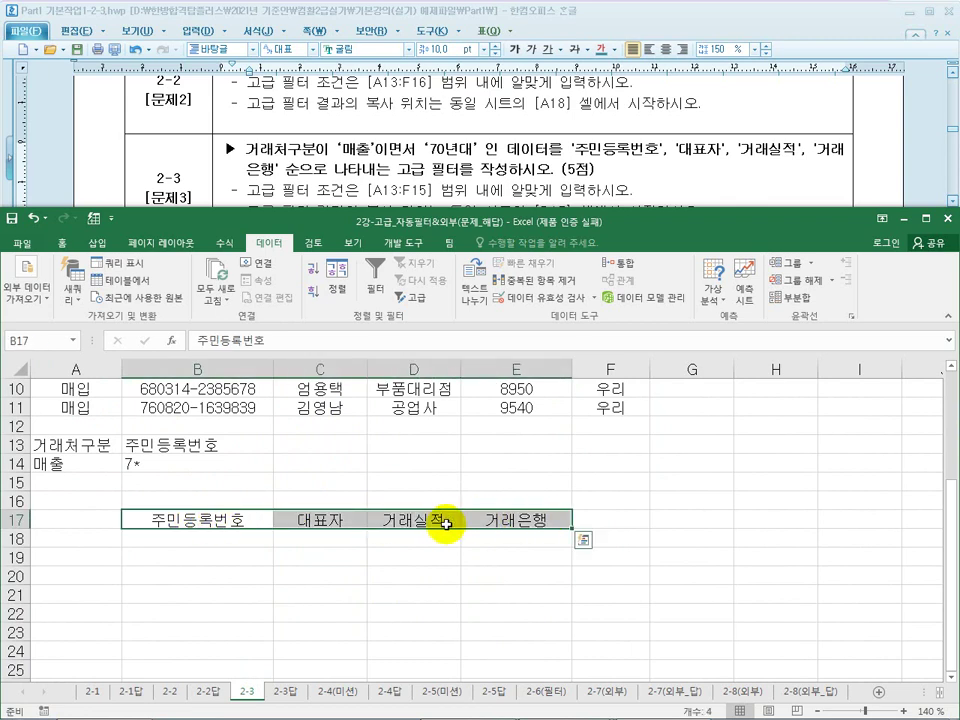
scroll(390, 518, up, 2)
Start an advanced filter on the table A3:F11 with criteria range A13:B14 and the option to copy the results to another location.
click(340, 463)
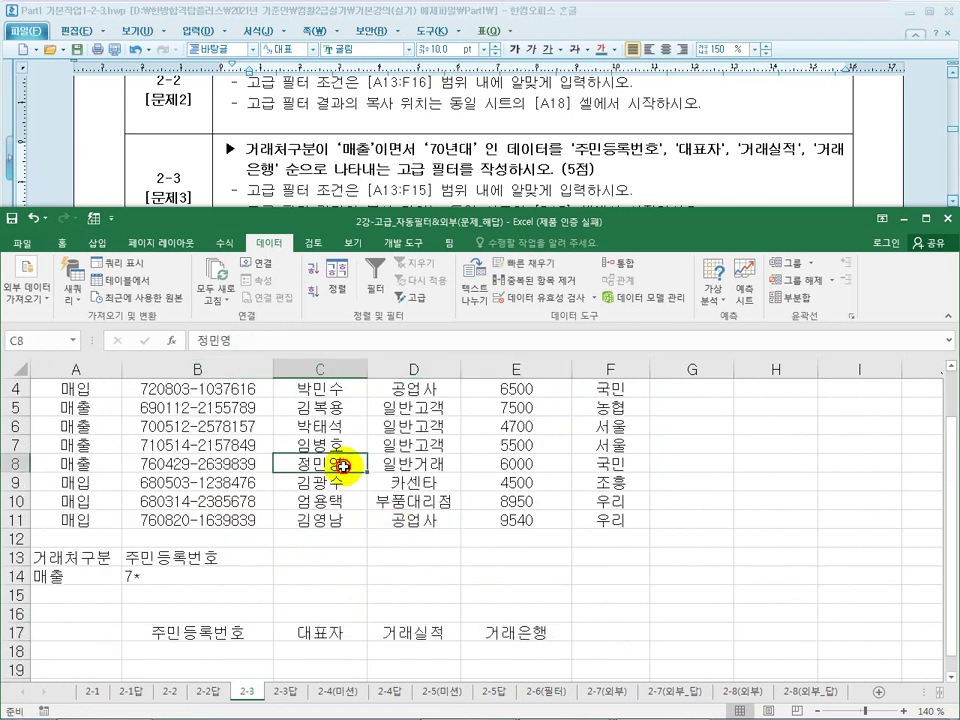
click(413, 298)
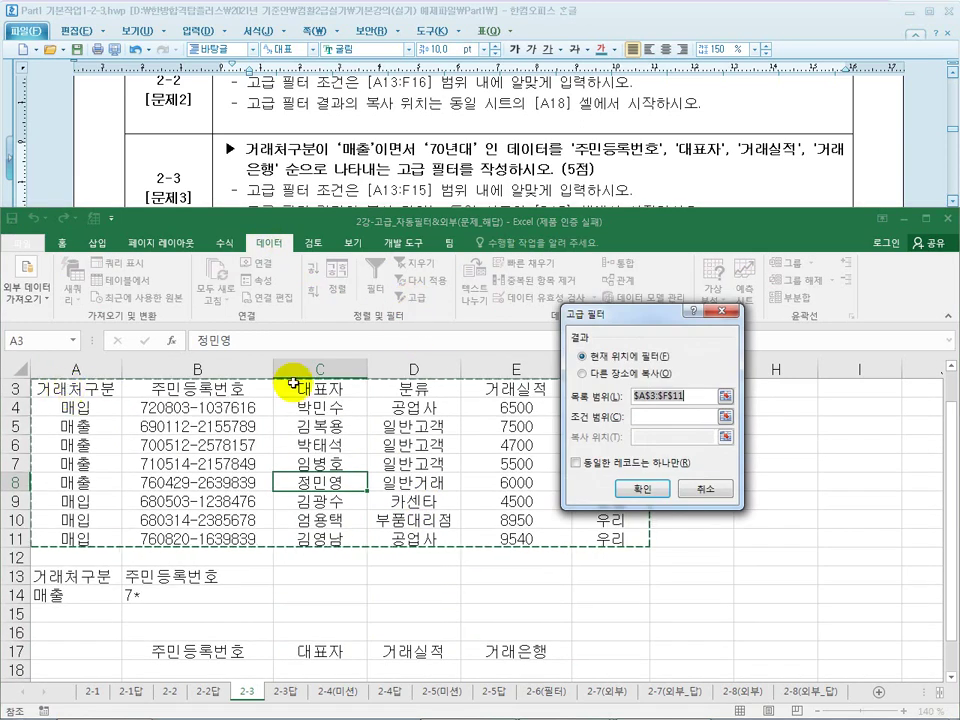
click(662, 417)
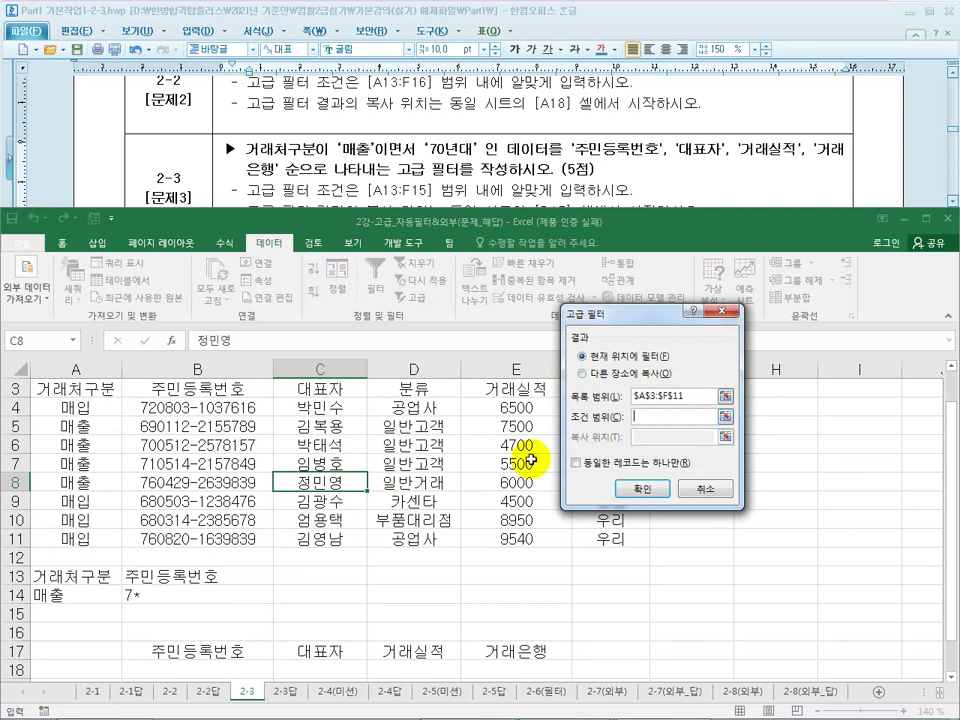
drag(72, 580, 218, 600)
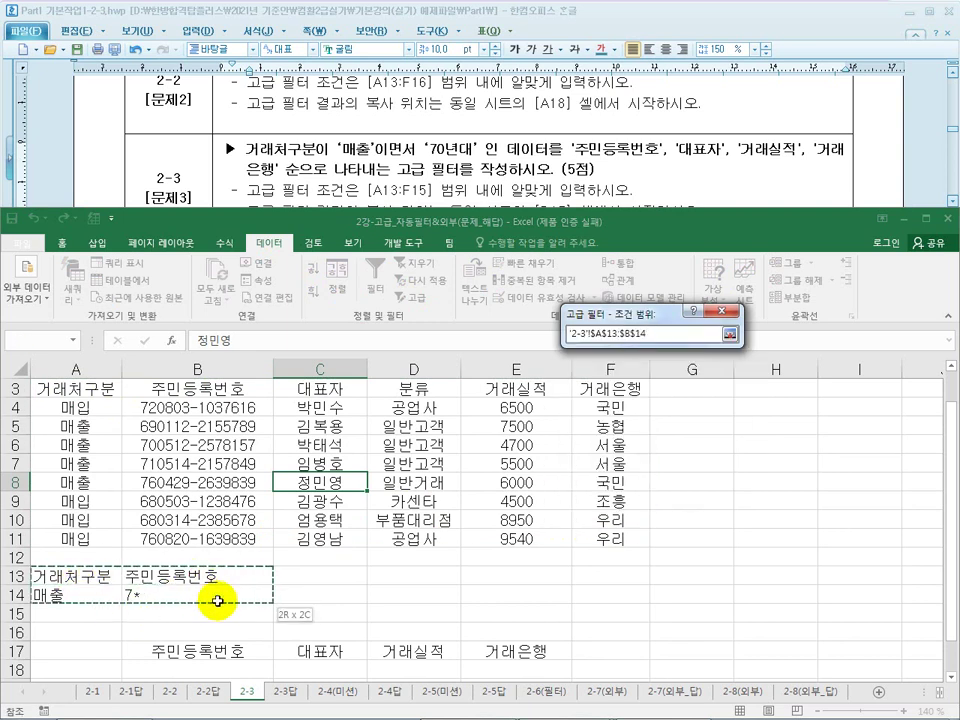
click(600, 373)
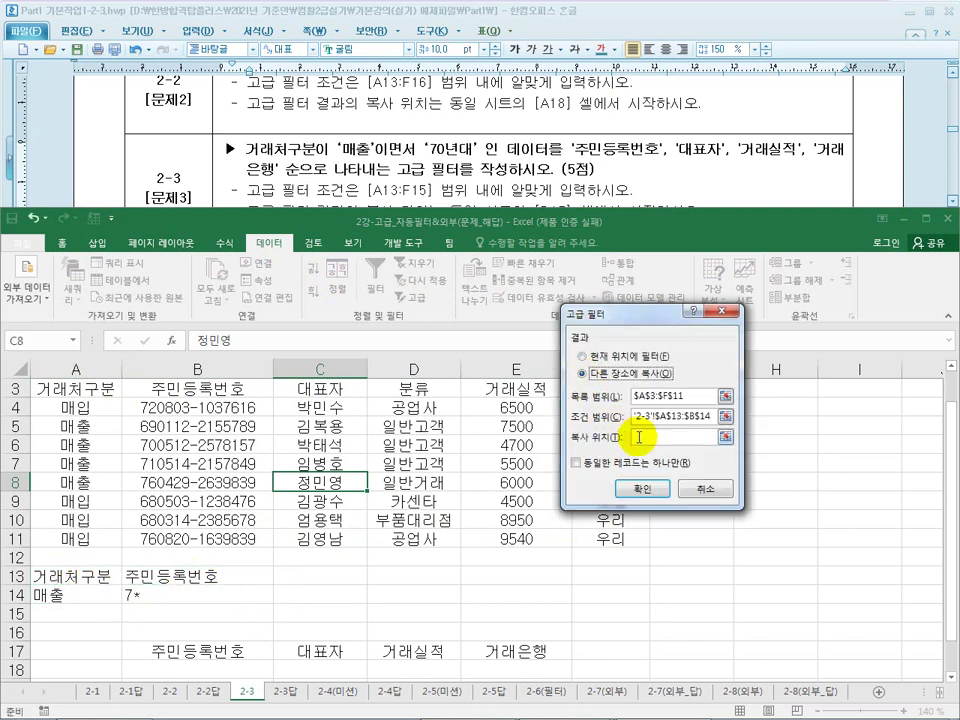
Set the copy destination to the output headers B17:E17 and run the advanced filter.
scroll(476, 514, down, 2)
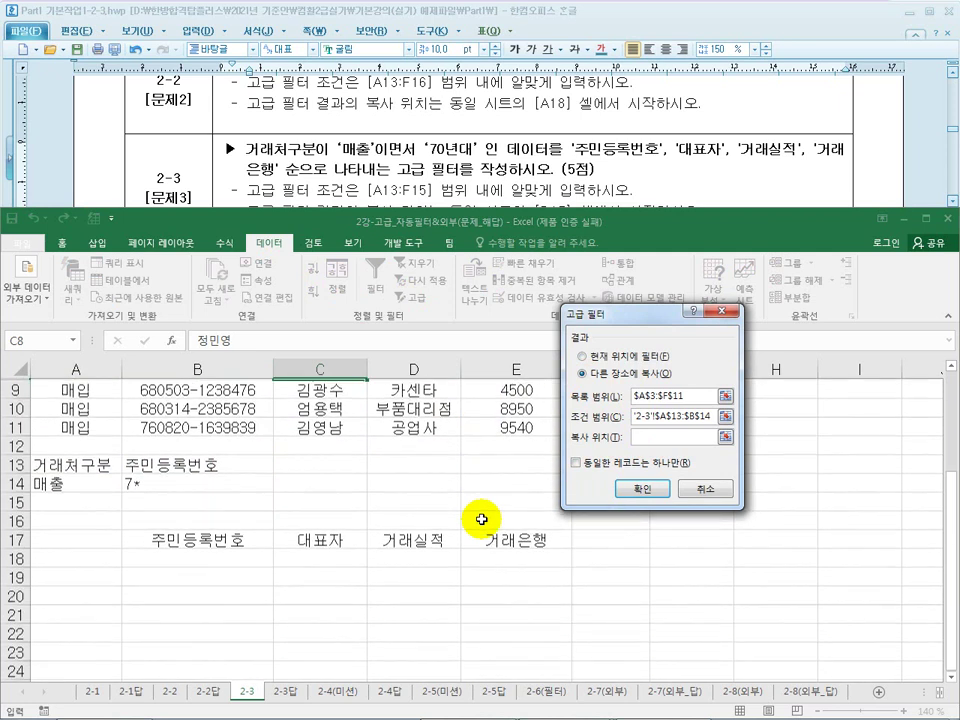
click(100, 542)
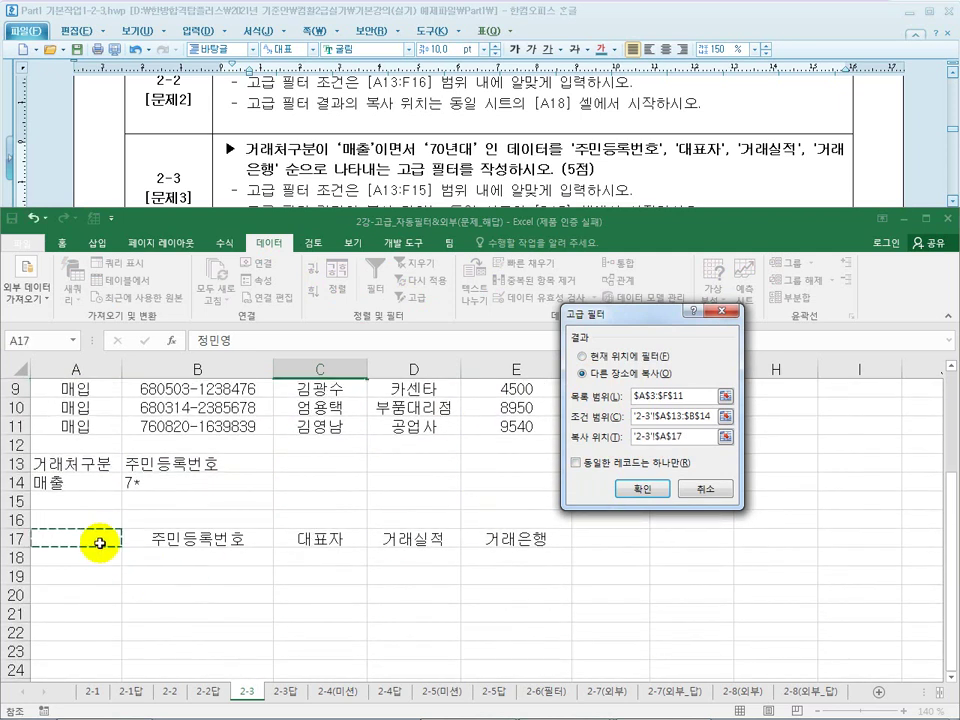
click(157, 538)
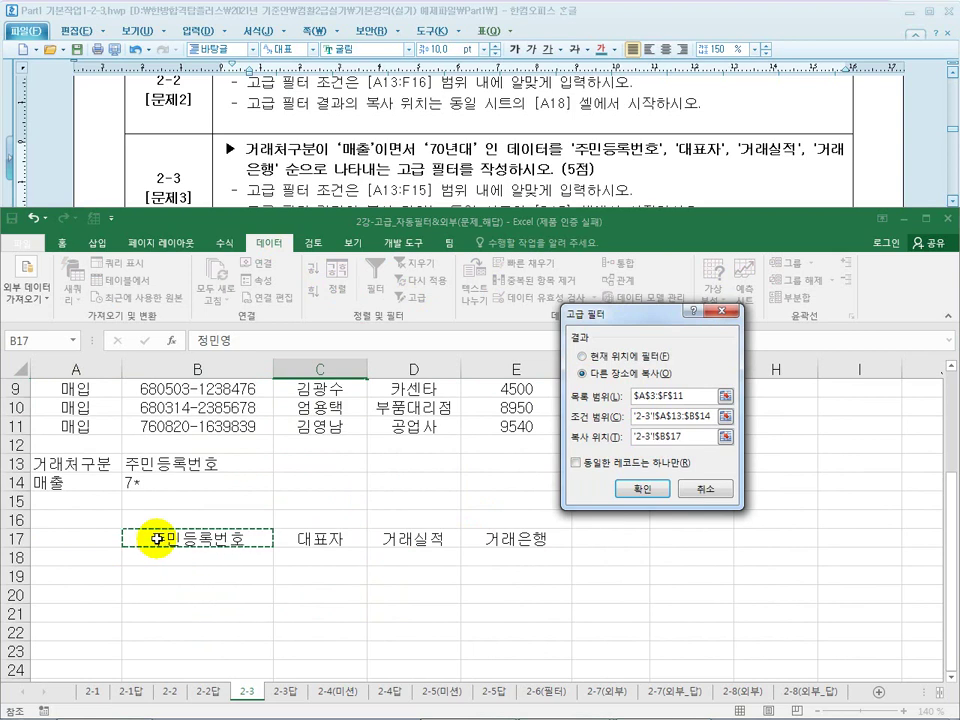
scroll(105, 390, up, 3)
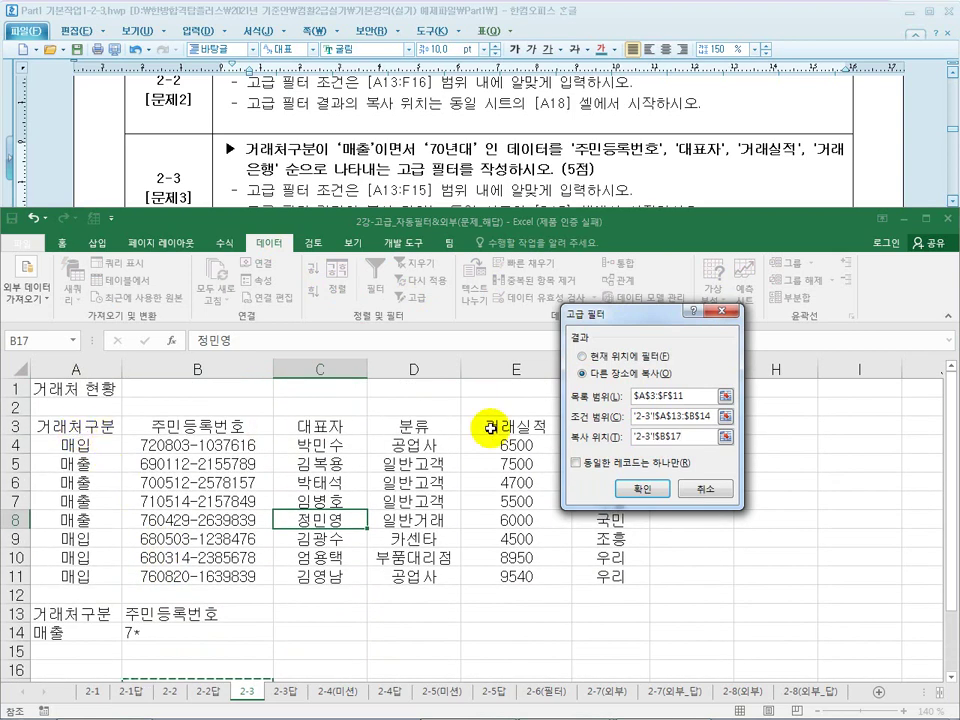
drag(624, 316, 724, 268)
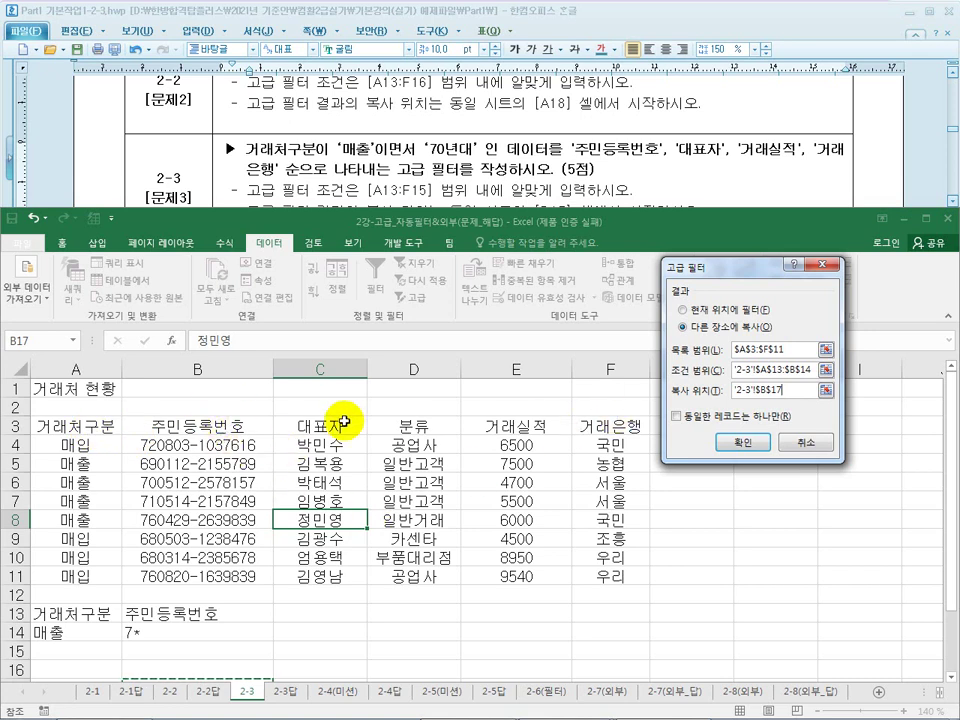
scroll(497, 542, down, 3)
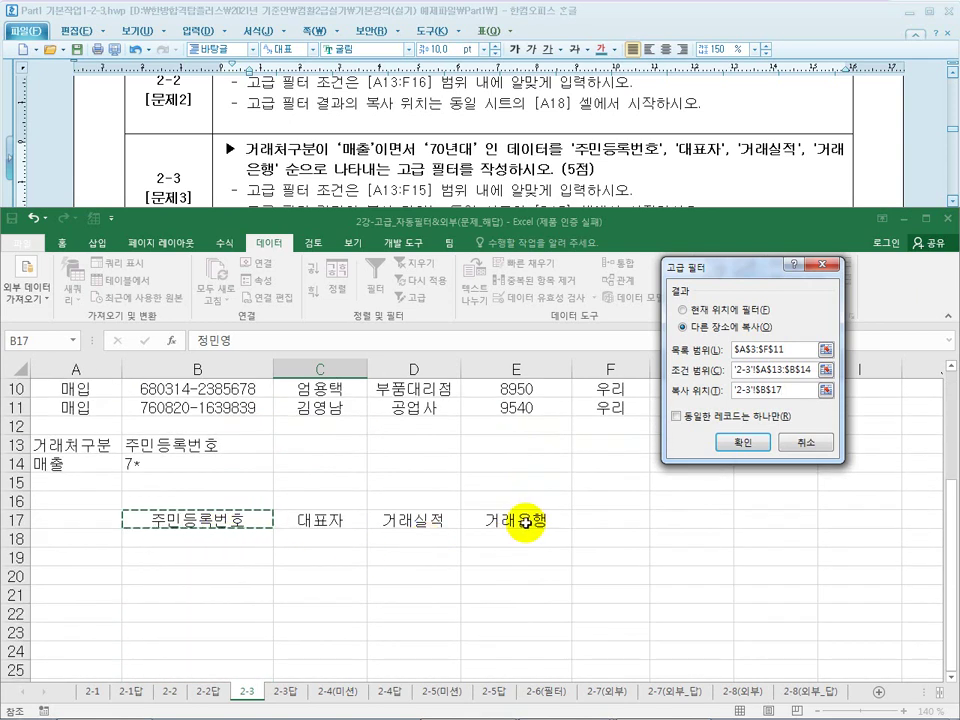
drag(225, 519, 343, 516)
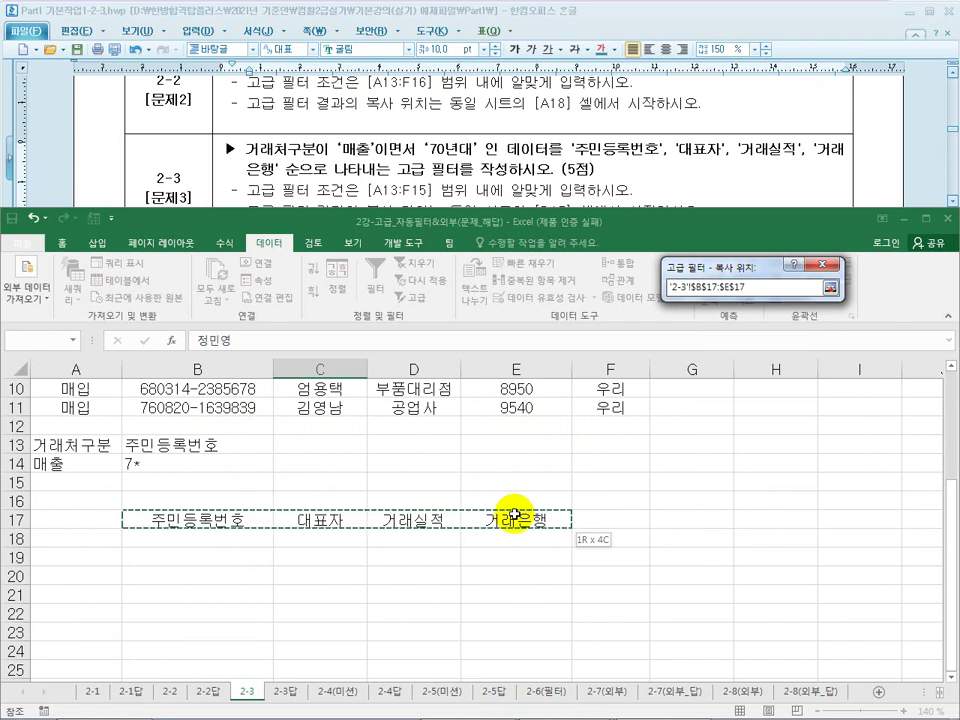
drag(513, 515, 513, 515)
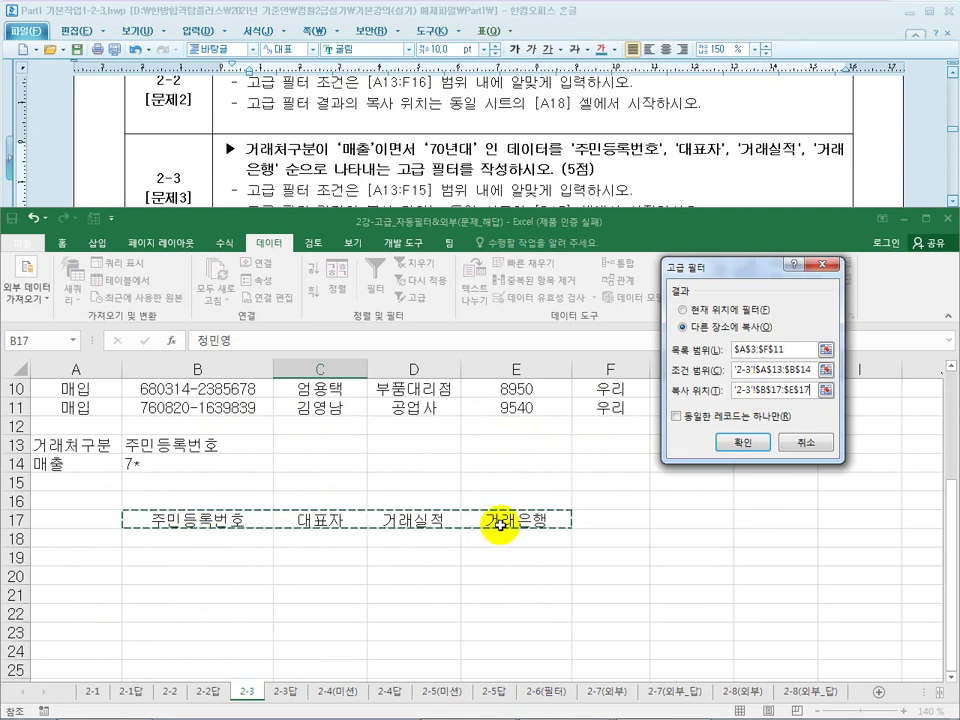
click(735, 442)
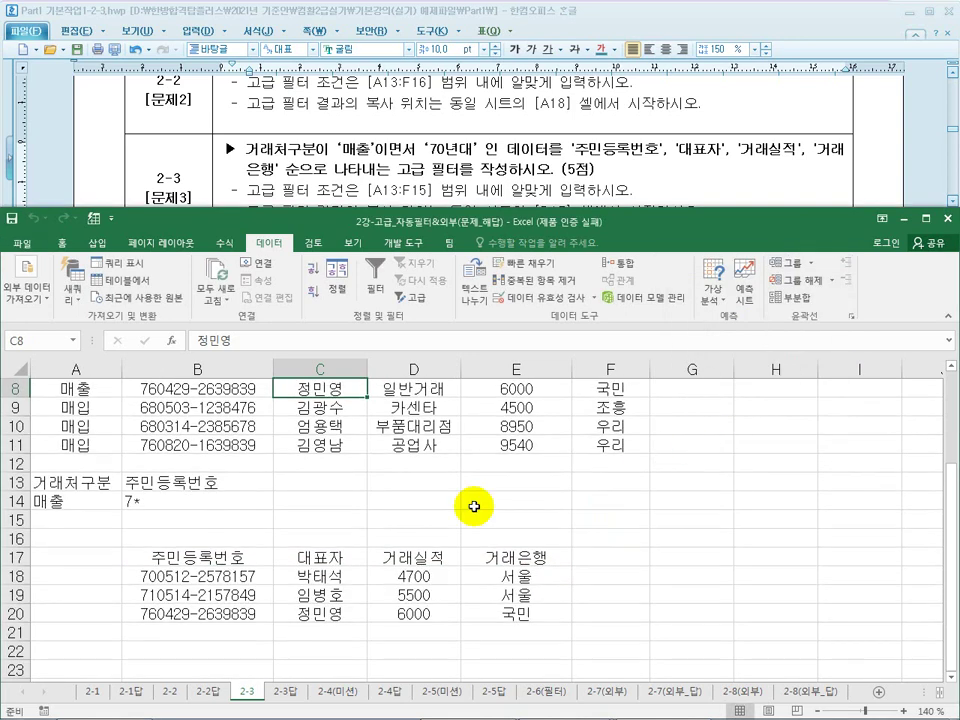
Compare the filter results from row 17 down on sheet 2-3 with the answer sheet 2-3답.
scroll(263, 594, down, 1)
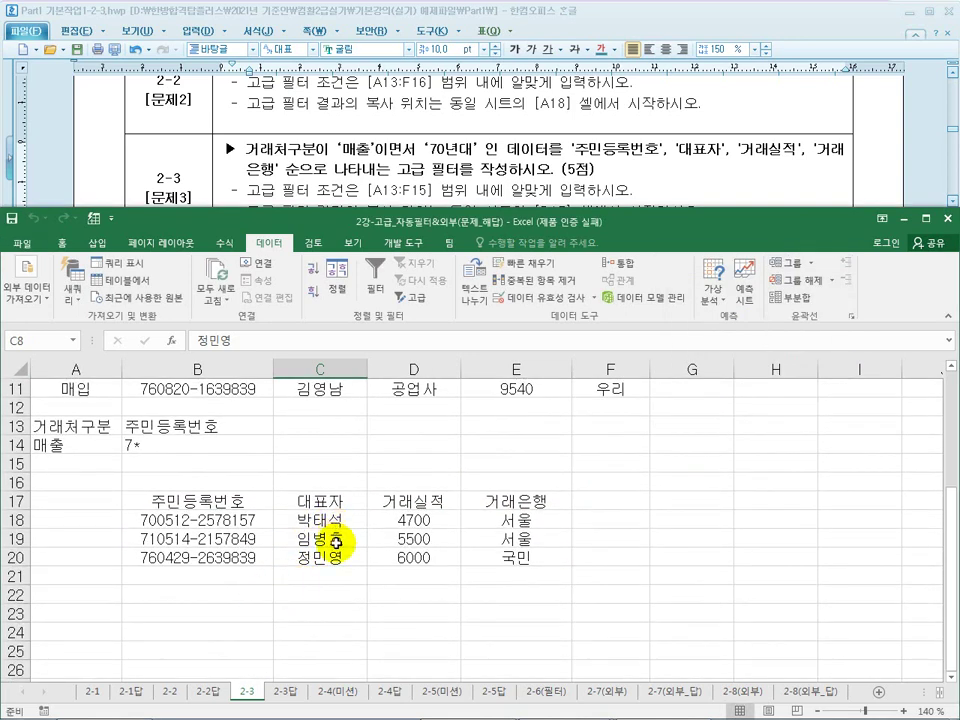
click(285, 690)
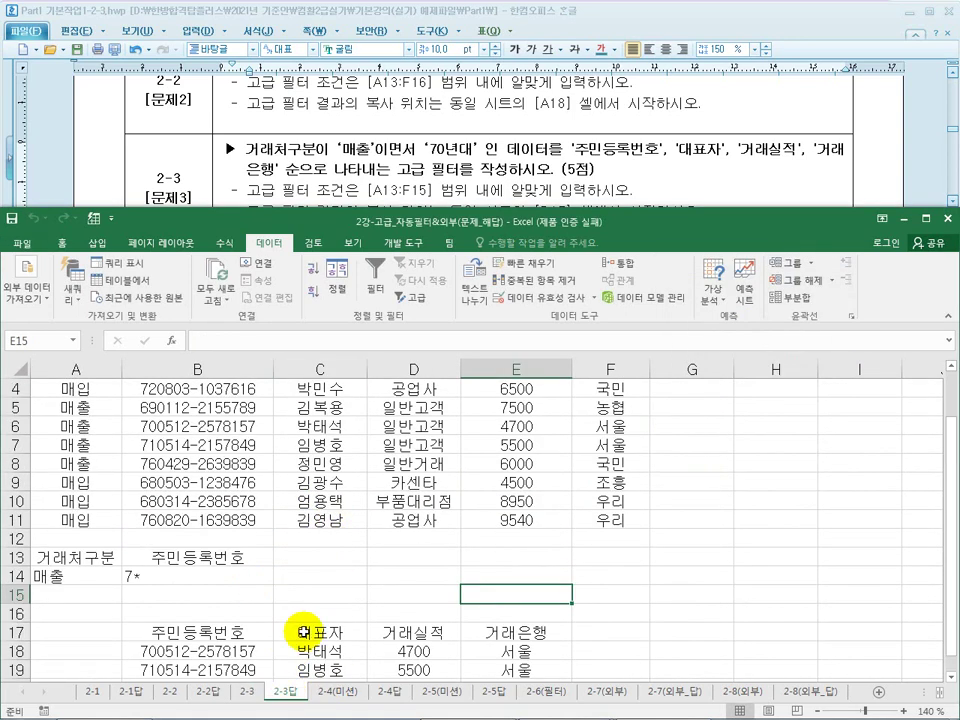
scroll(309, 628, down, 2)
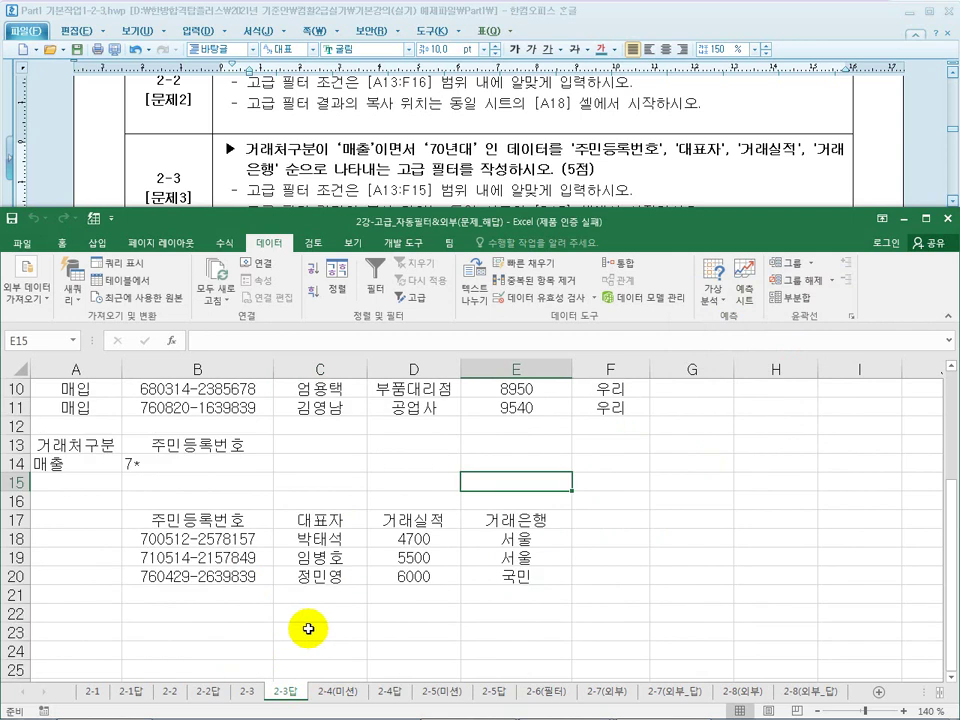
click(245, 695)
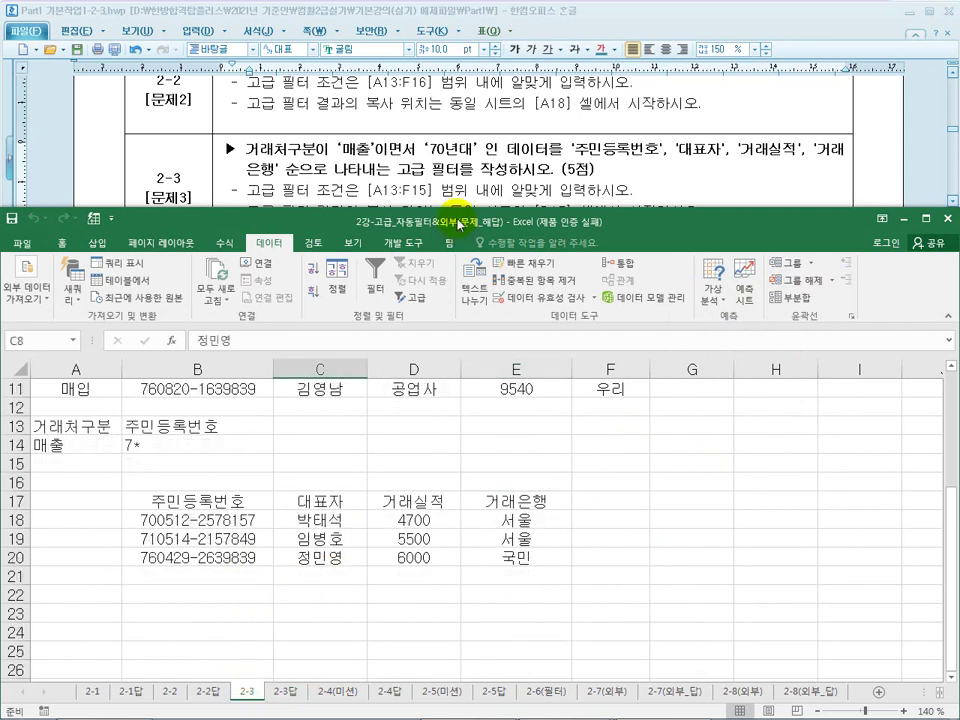
Check the output headers B17:E17 on sheet 2-3 against the fields and order requested in problem 2-3.
click(465, 180)
click(205, 500)
drag(200, 500, 500, 502)
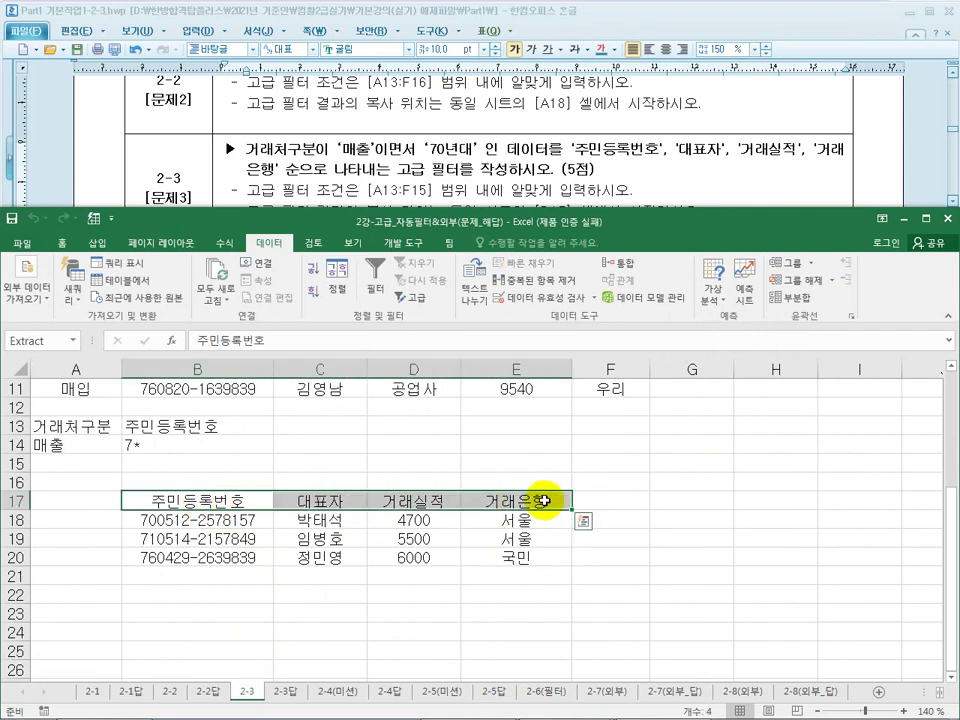
Bring problem 2-4 into view in the Hangul document and open the matching worksheet 2-4(미션) in Excel.
click(395, 189)
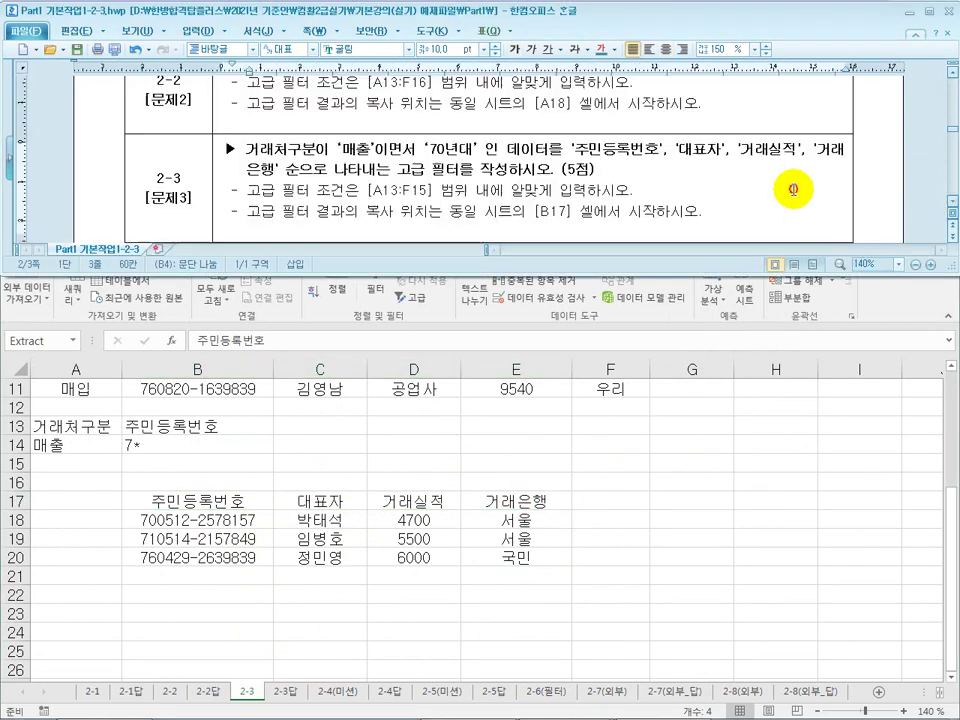
click(952, 206)
click(952, 206)
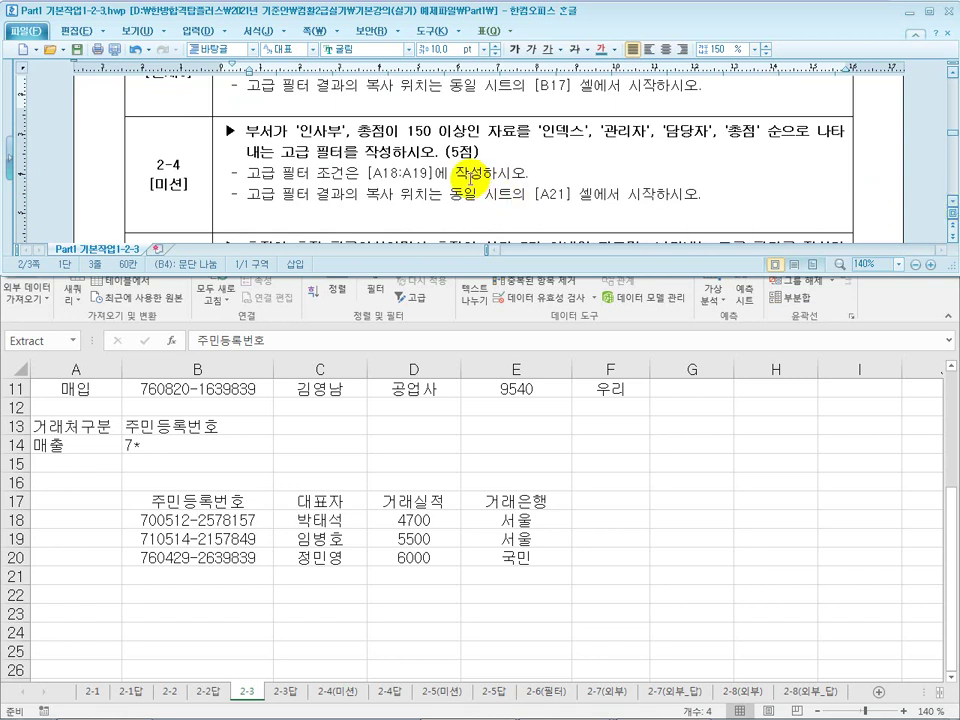
click(325, 691)
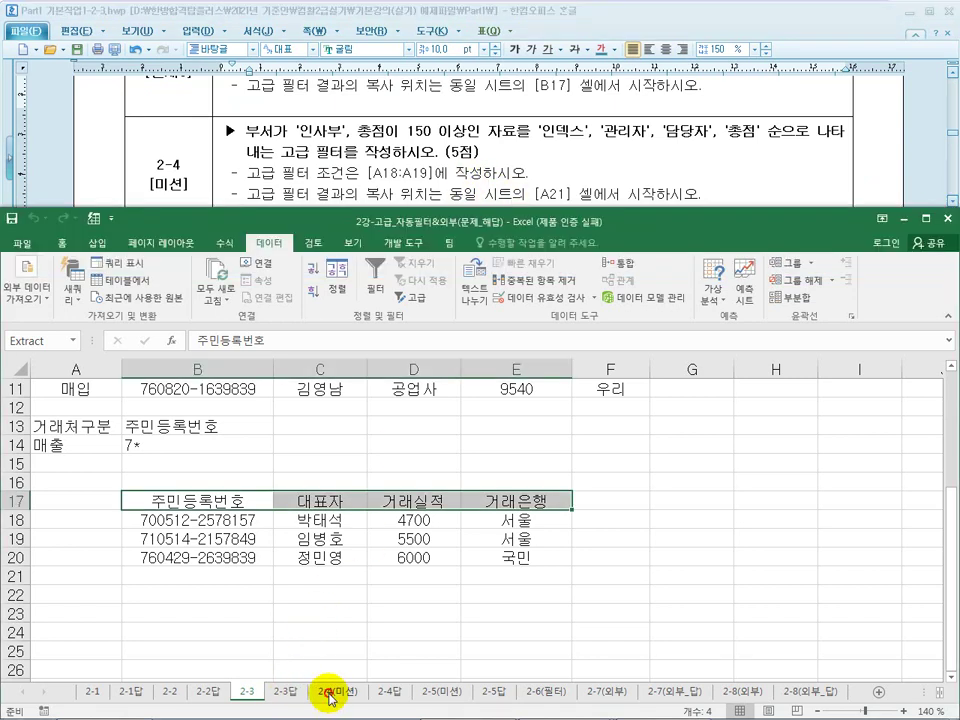
click(325, 691)
Examine the source table on sheet 2-4(미션), including the 부서명 and 총점 headers, against the conditions in problem 2-4.
click(325, 595)
scroll(321, 596, down, 3)
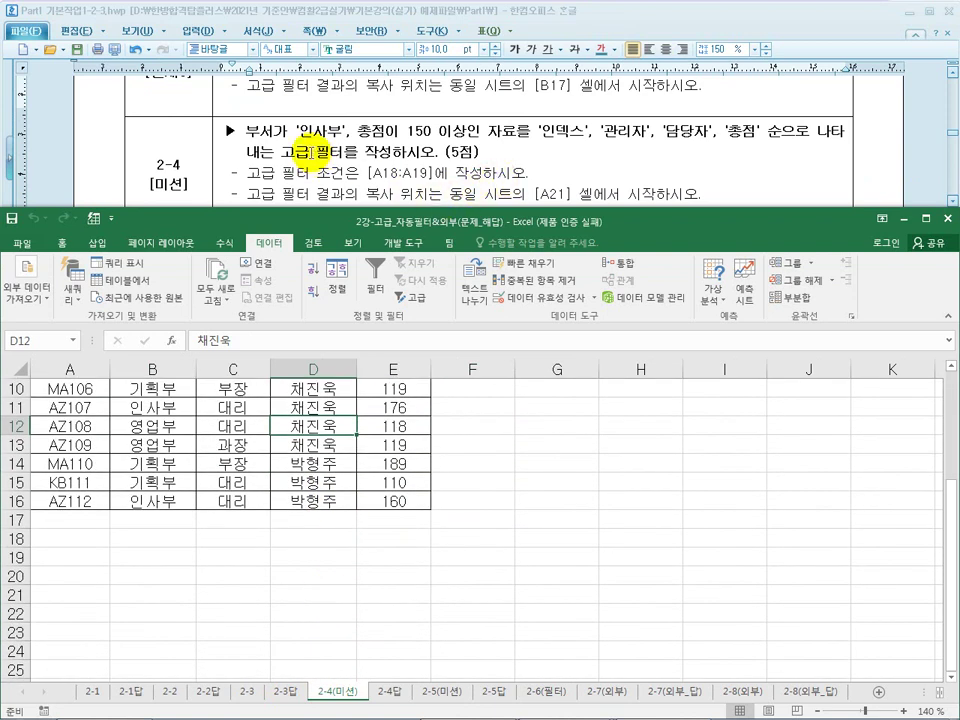
scroll(232, 523, up, 3)
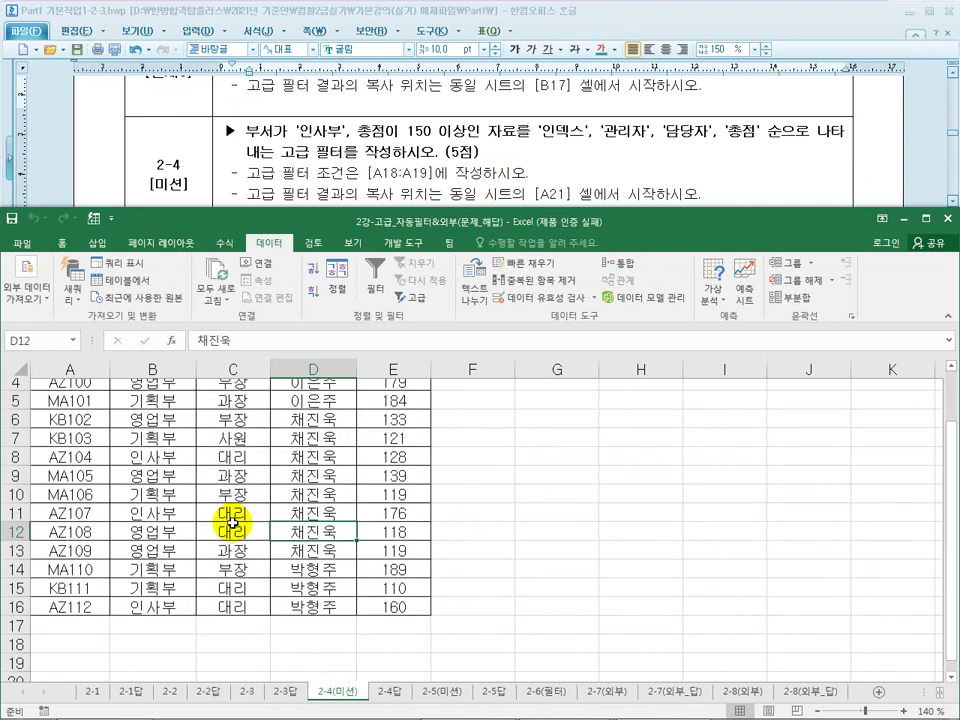
click(168, 428)
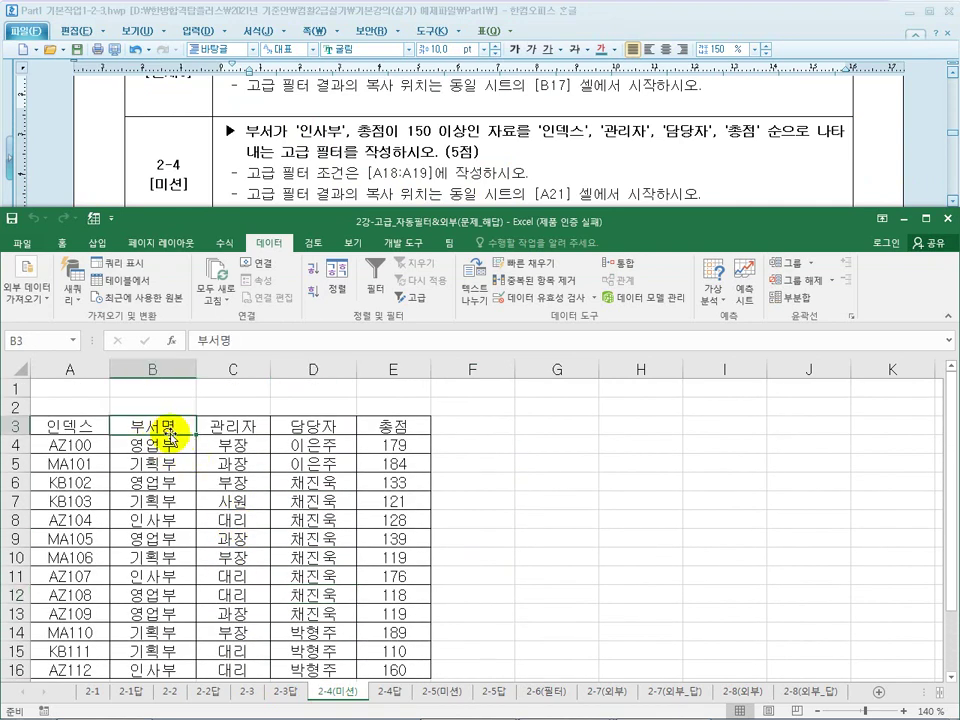
click(410, 430)
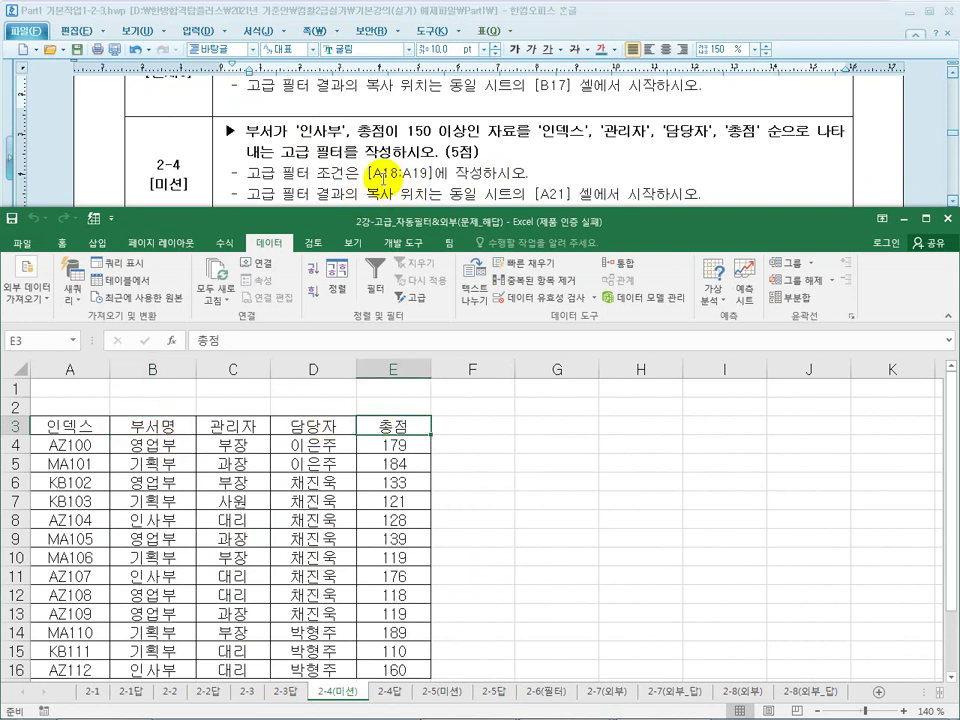
click(280, 483)
scroll(289, 489, down, 3)
scroll(291, 494, up, 3)
Copy the header text 부서명 from B3 into A18 as the first criteria heading.
click(186, 425)
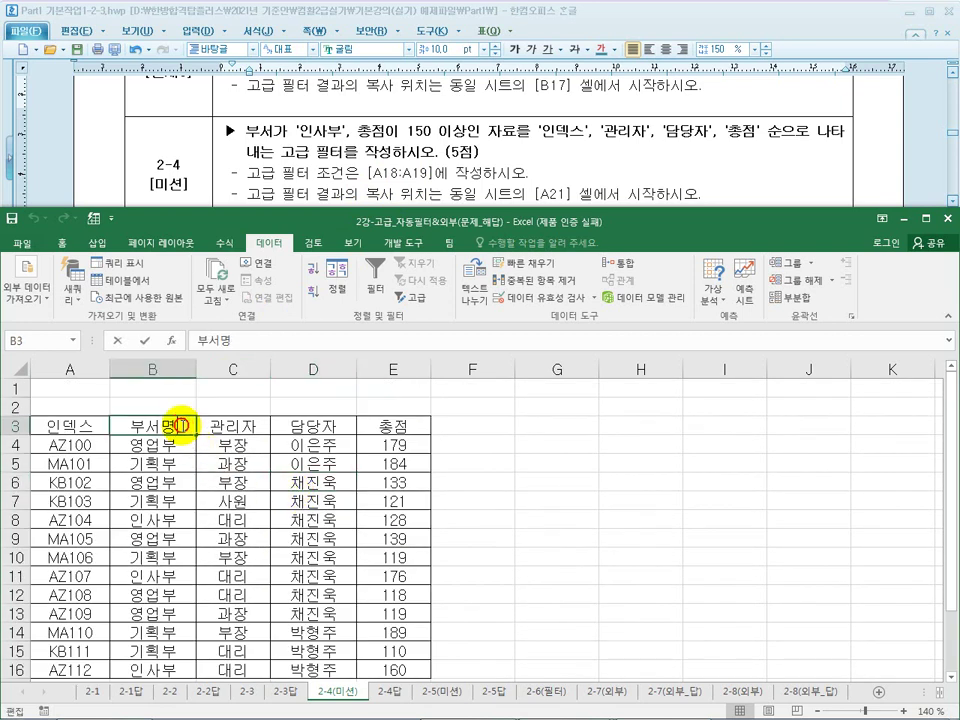
double_click(186, 425)
drag(186, 425, 112, 423)
key(ctrl+c)
scroll(197, 538, down, 3)
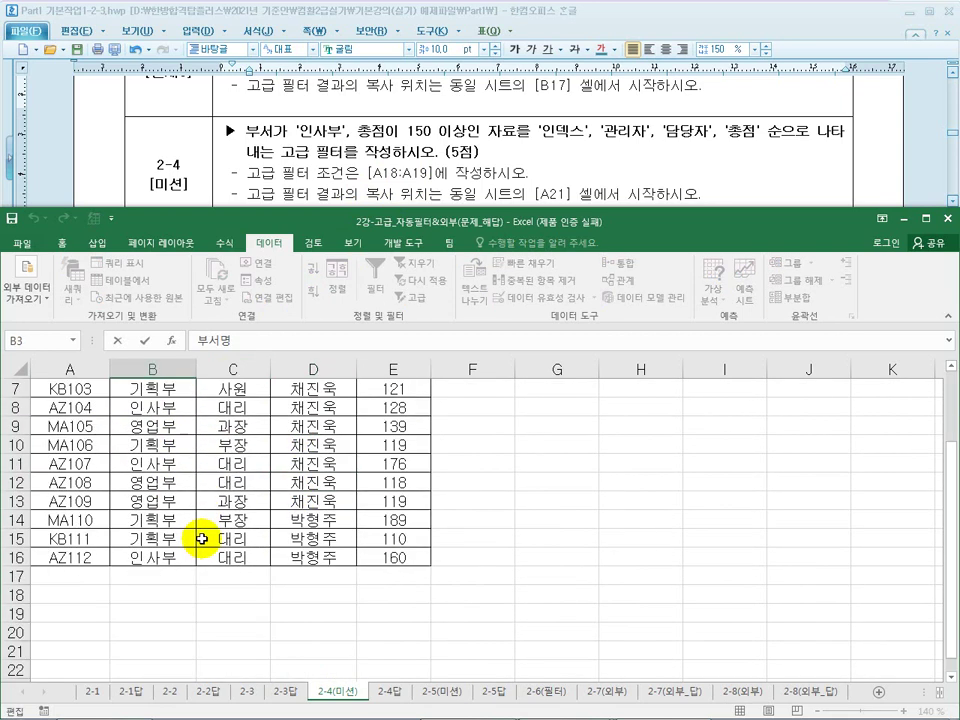
click(63, 541)
key(ctrl+v)
click(150, 570)
Copy the header text 총점 from E3 into B18 as the second criteria heading.
scroll(155, 560, up, 3)
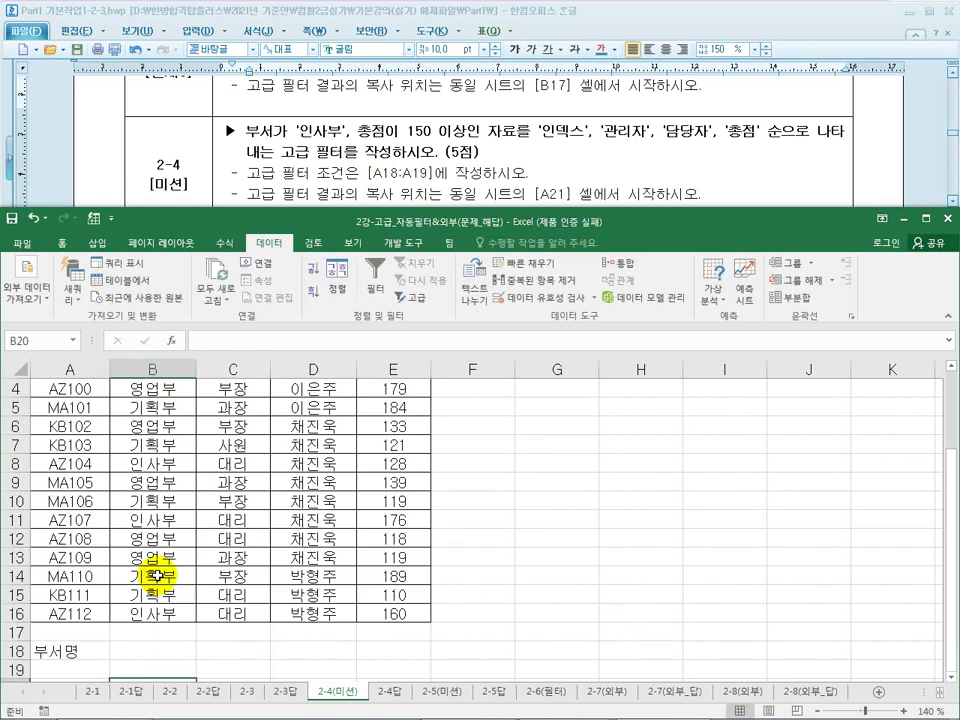
double_click(414, 429)
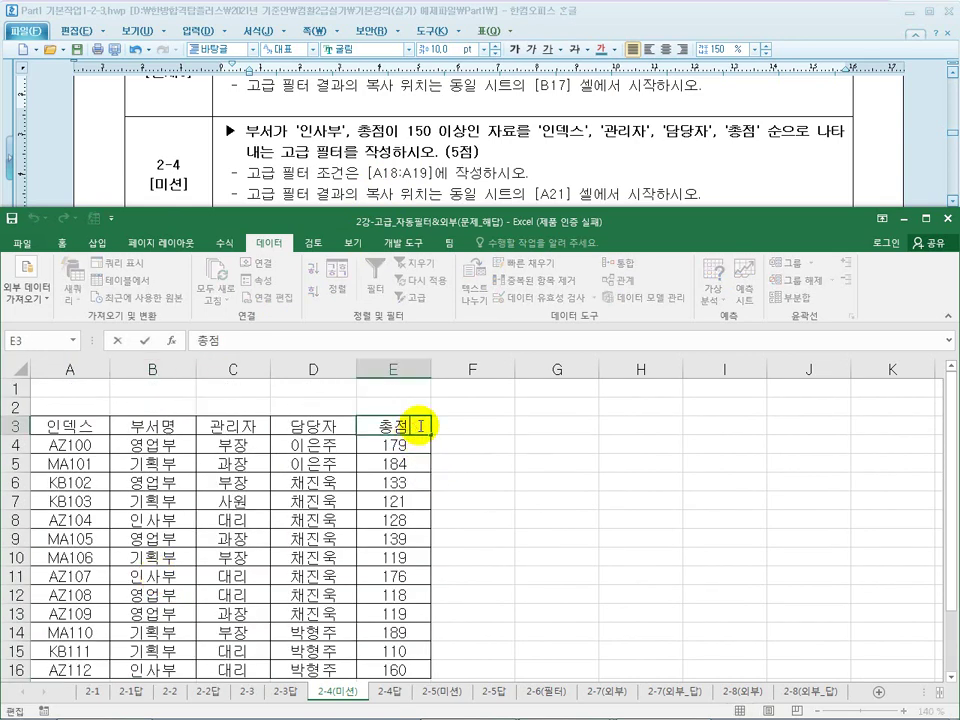
drag(426, 431, 349, 431)
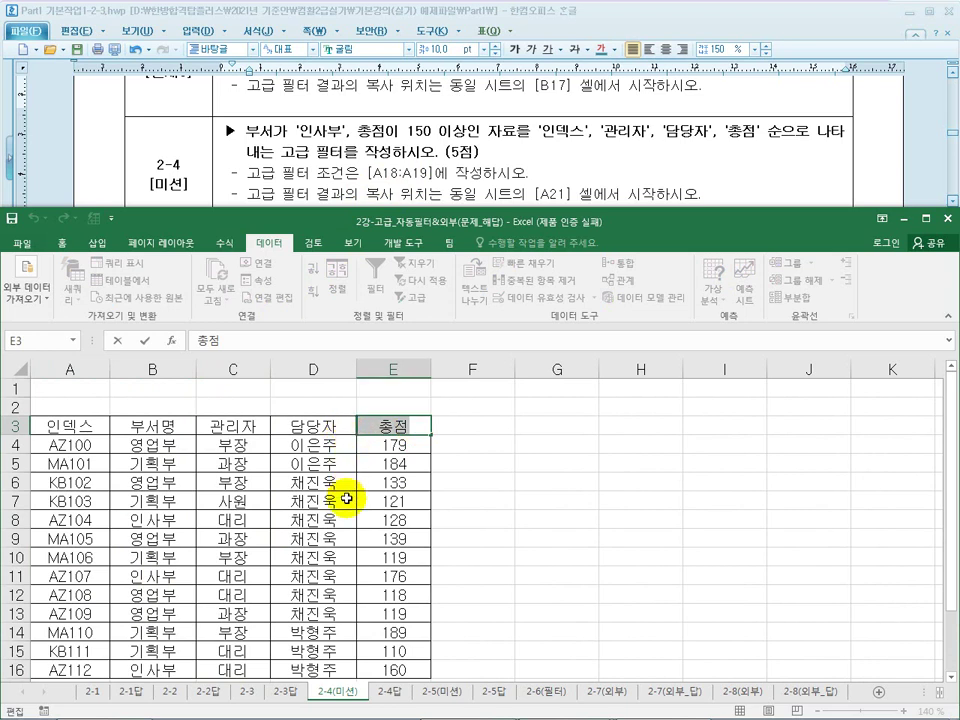
scroll(346, 498, down, 4)
click(153, 486)
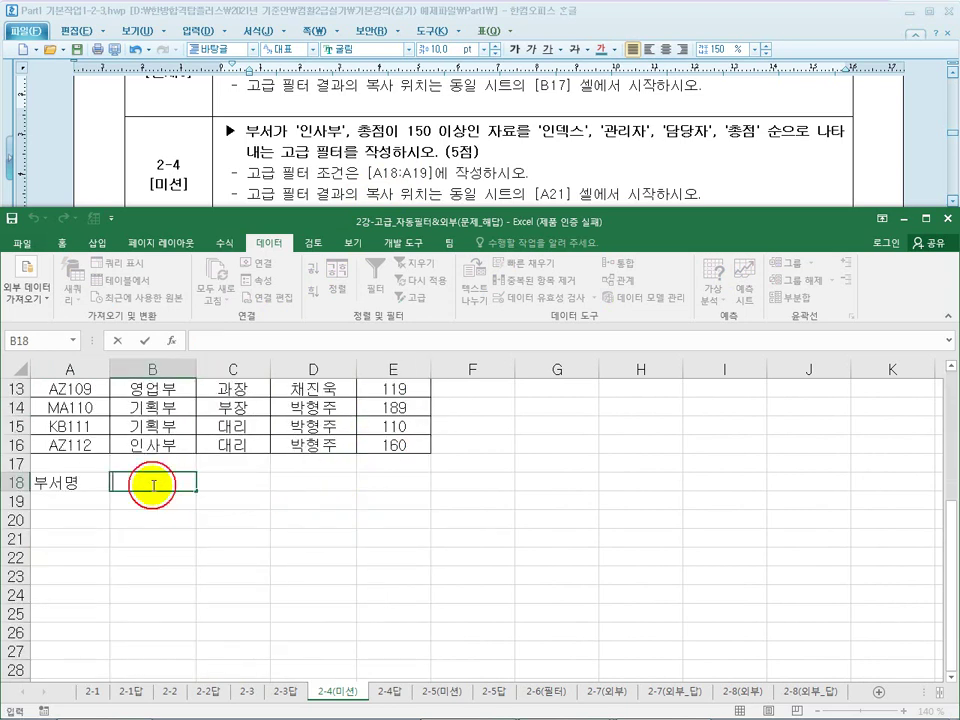
click(180, 518)
Enter the criteria 인사부 in A19 and >=150 in B19 under their headings.
scroll(178, 470, up, 2)
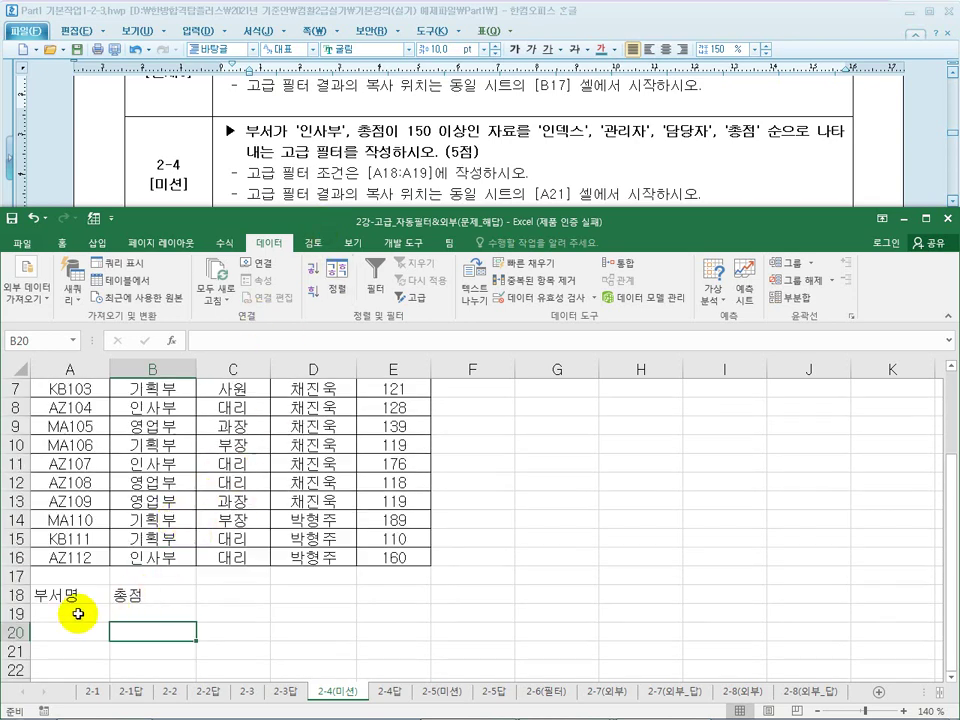
click(177, 463)
double_click(113, 463)
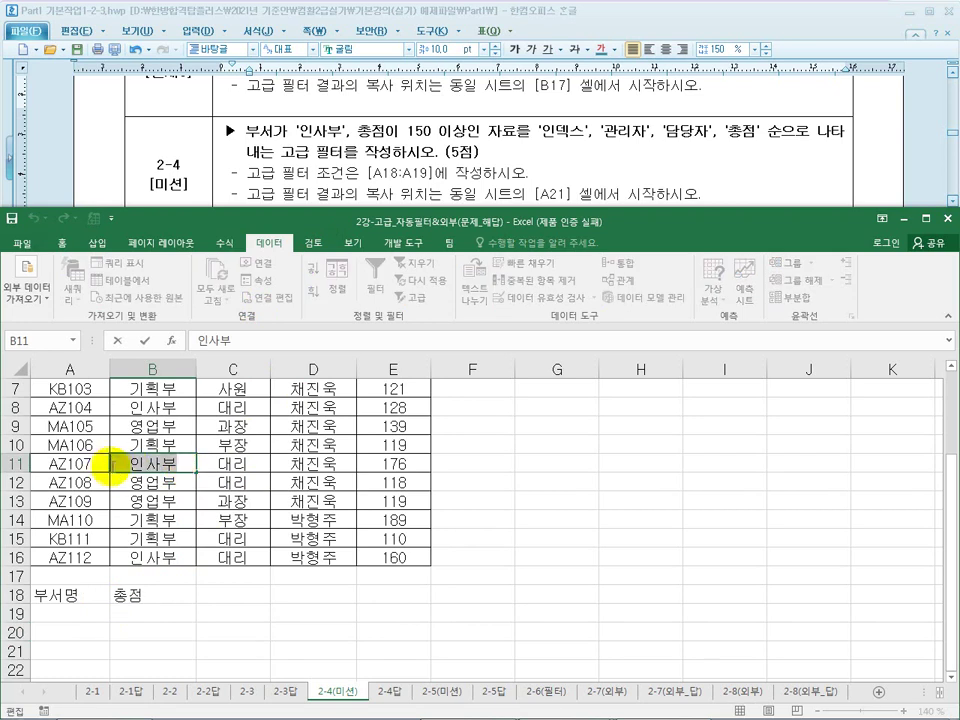
click(116, 609)
click(47, 611)
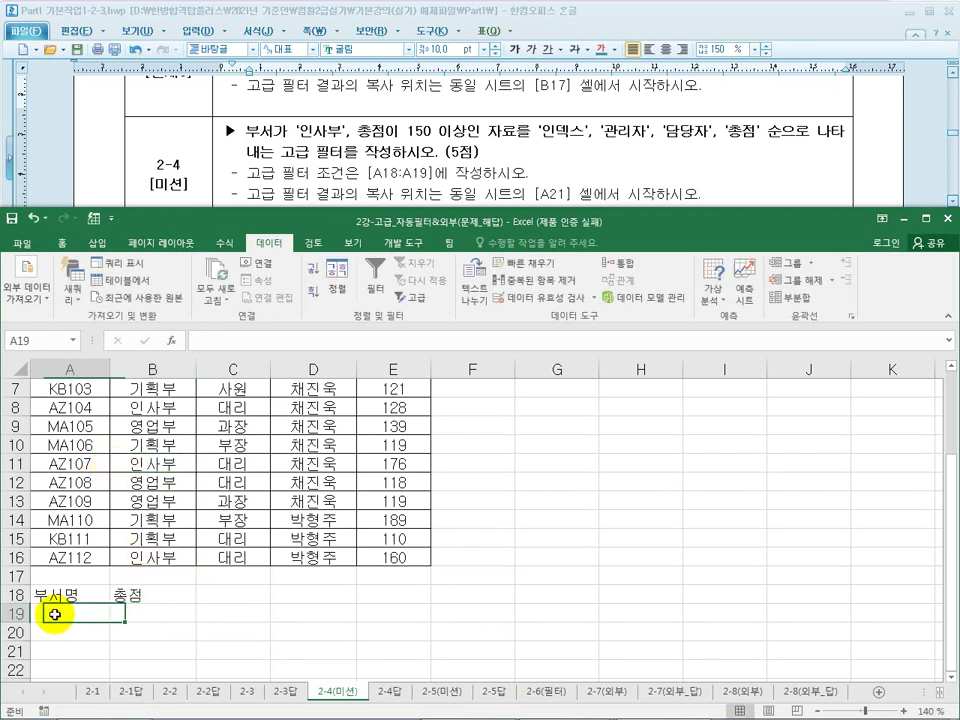
text(인사부)
click(136, 616)
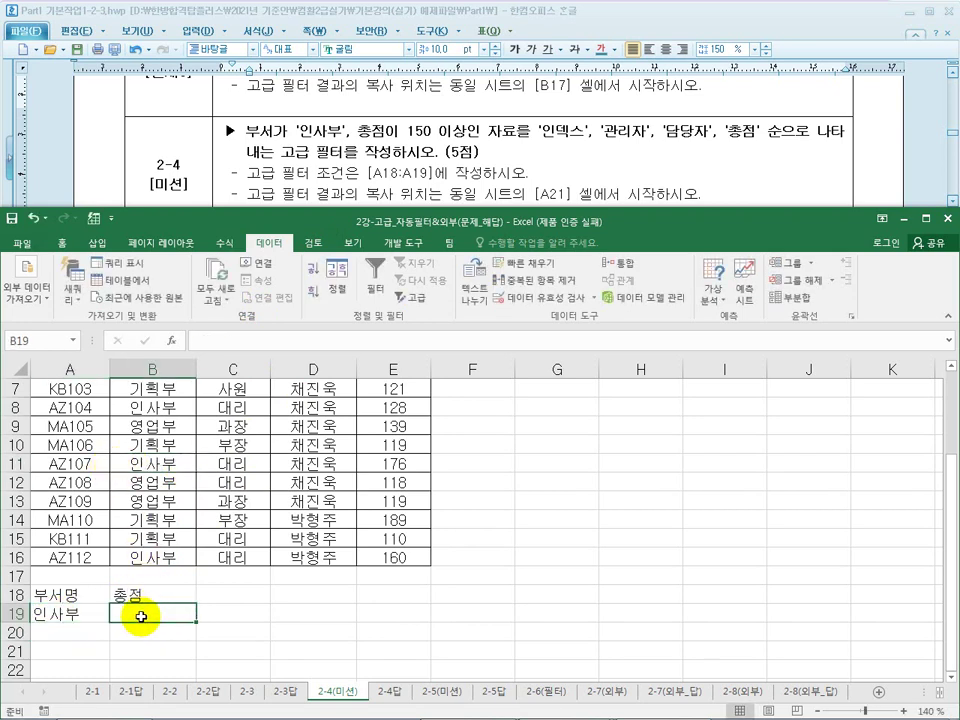
text(>=150)
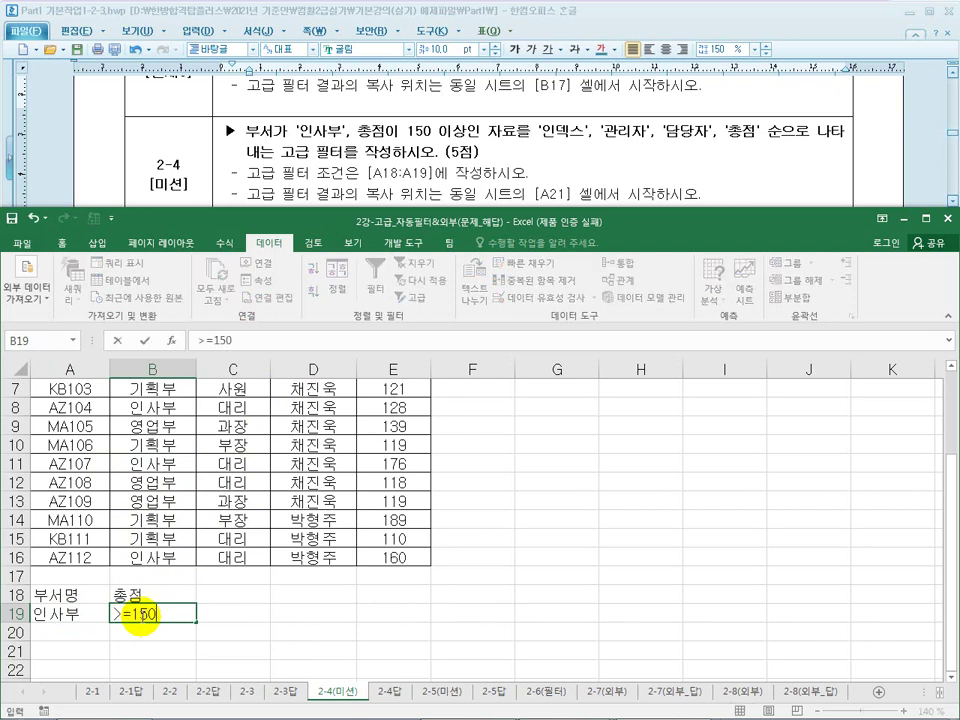
key(Return)
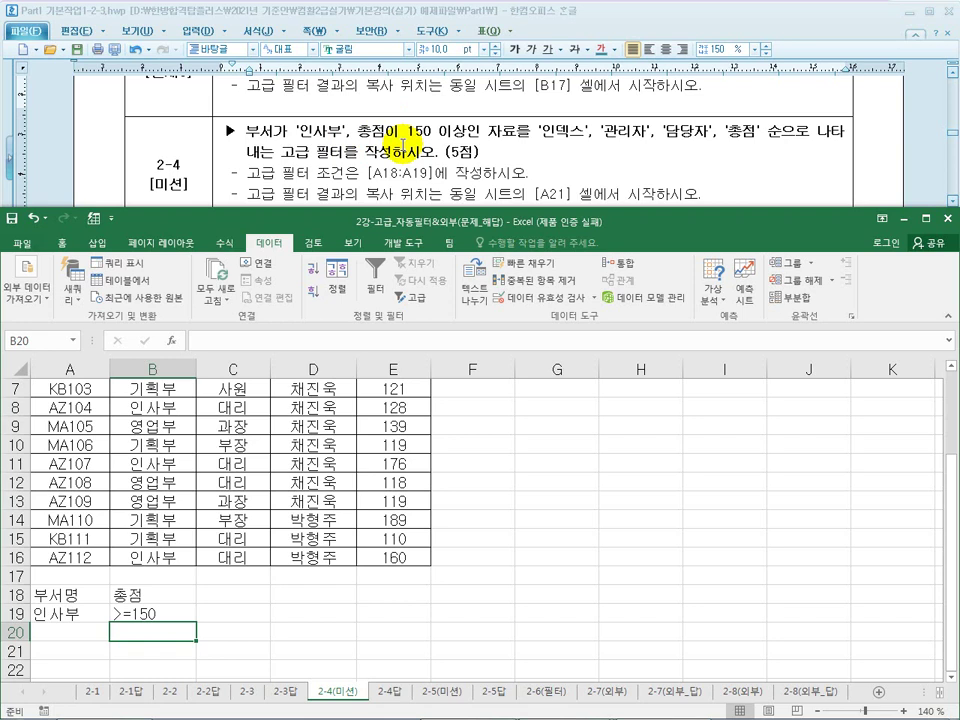
Compare the criteria cells A18:B19 with the criteria range [A18:A19] required in problem 2-4.
drag(70, 613, 133, 613)
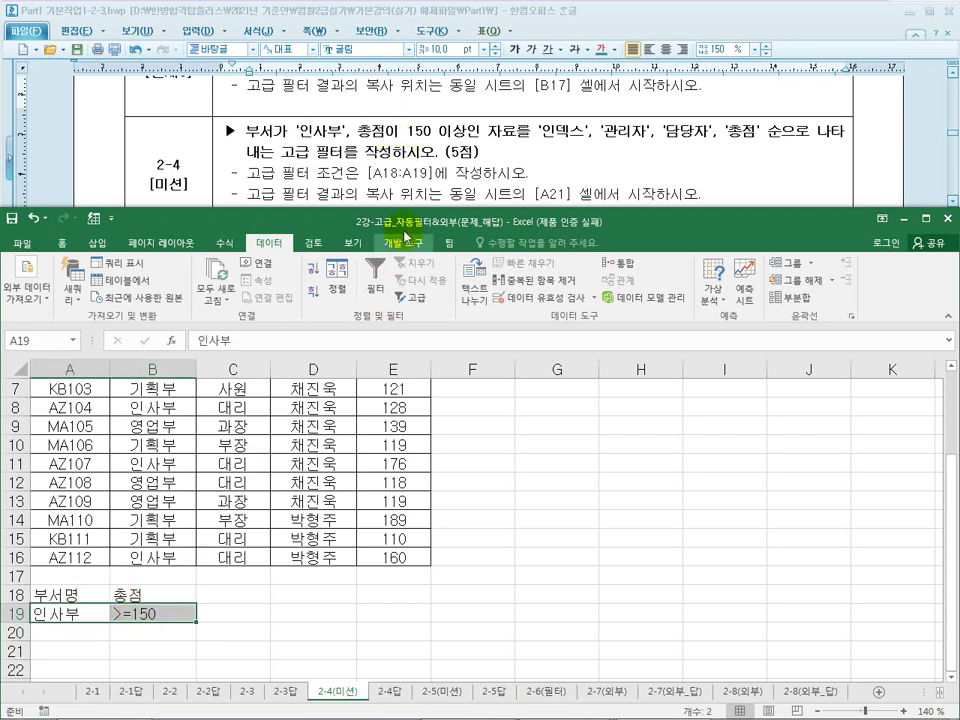
drag(369, 176, 436, 176)
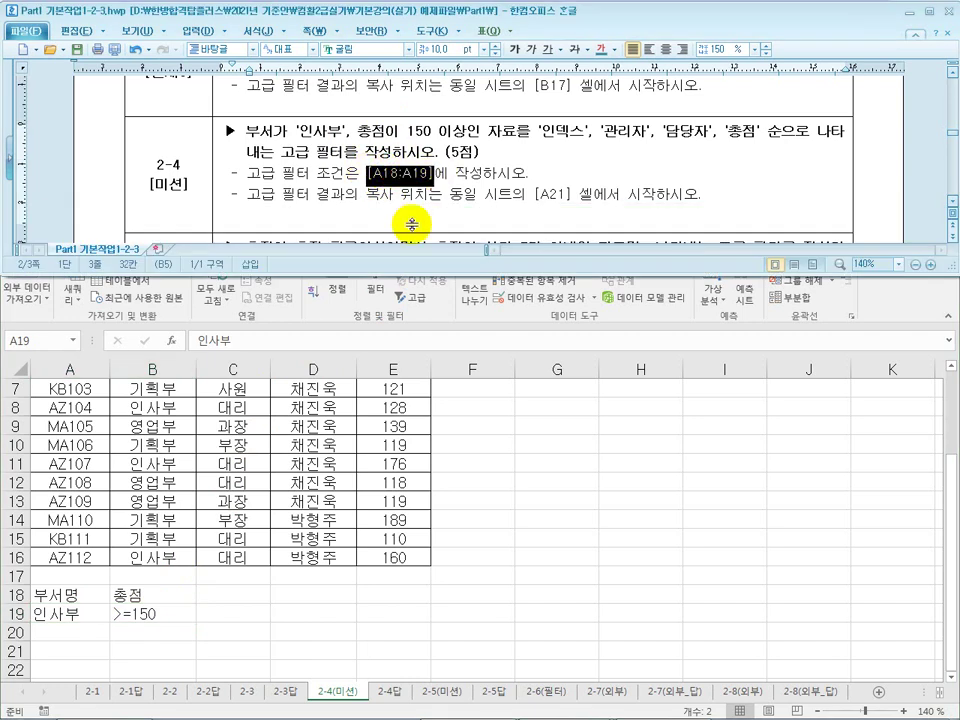
click(280, 612)
drag(77, 596, 77, 616)
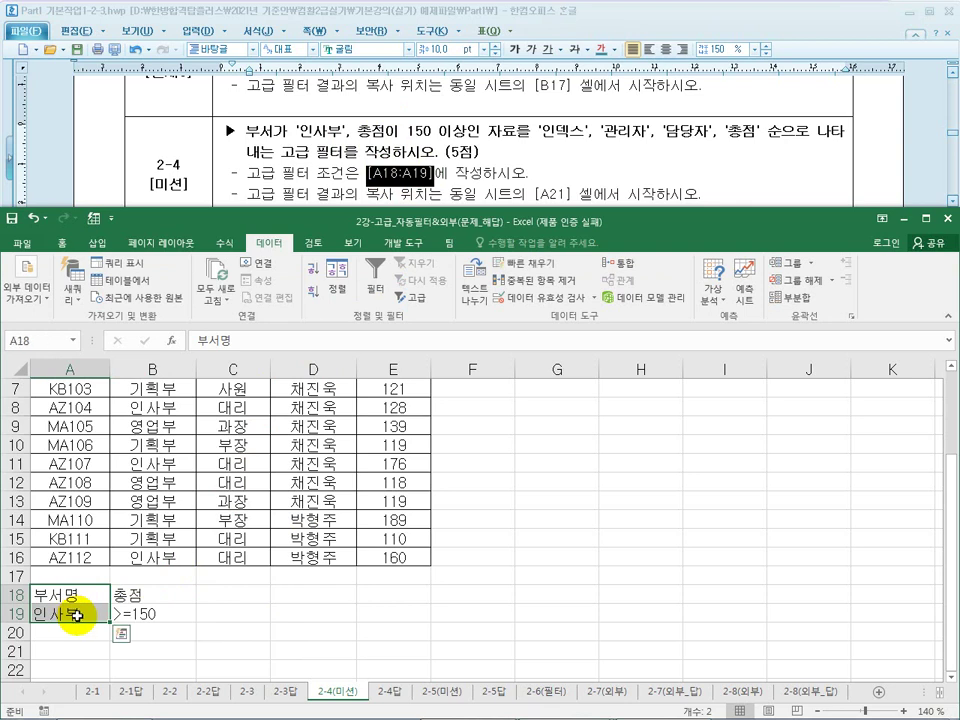
drag(70, 596, 380, 630)
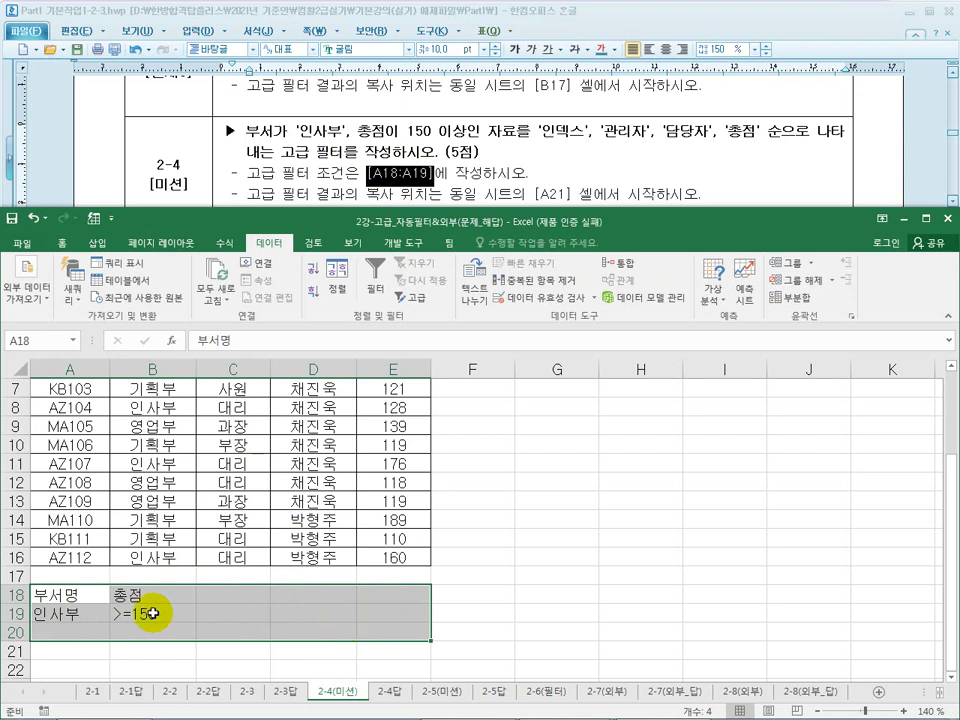
drag(69, 596, 87, 617)
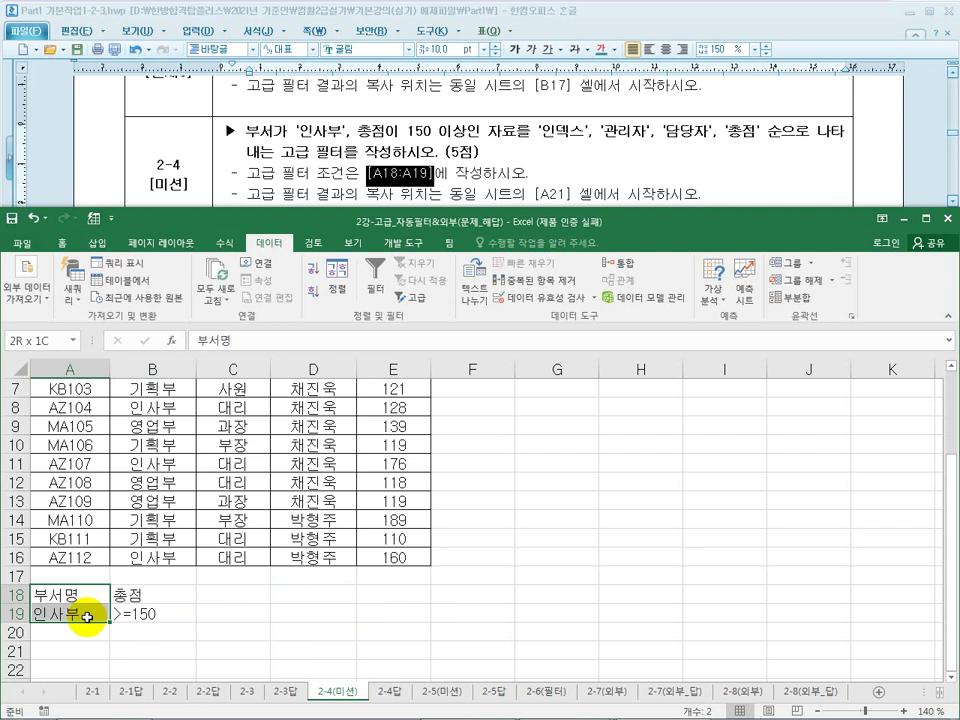
drag(129, 598, 137, 618)
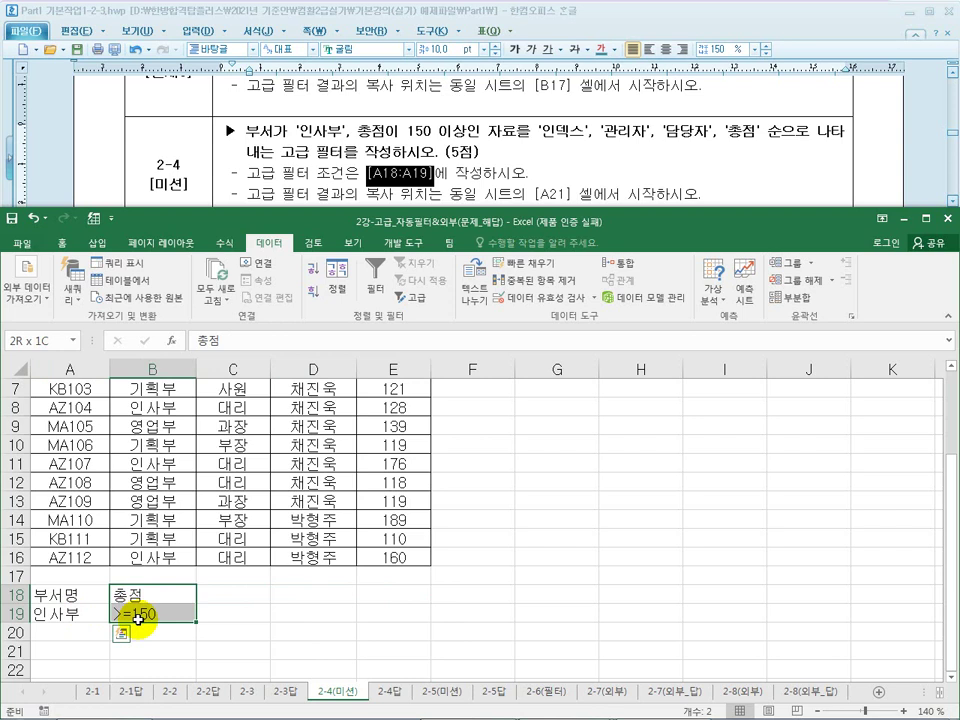
Examine how the 부서명 and 총점 conditions in row 19 relate to their headings, with the Excel window maximized.
click(122, 617)
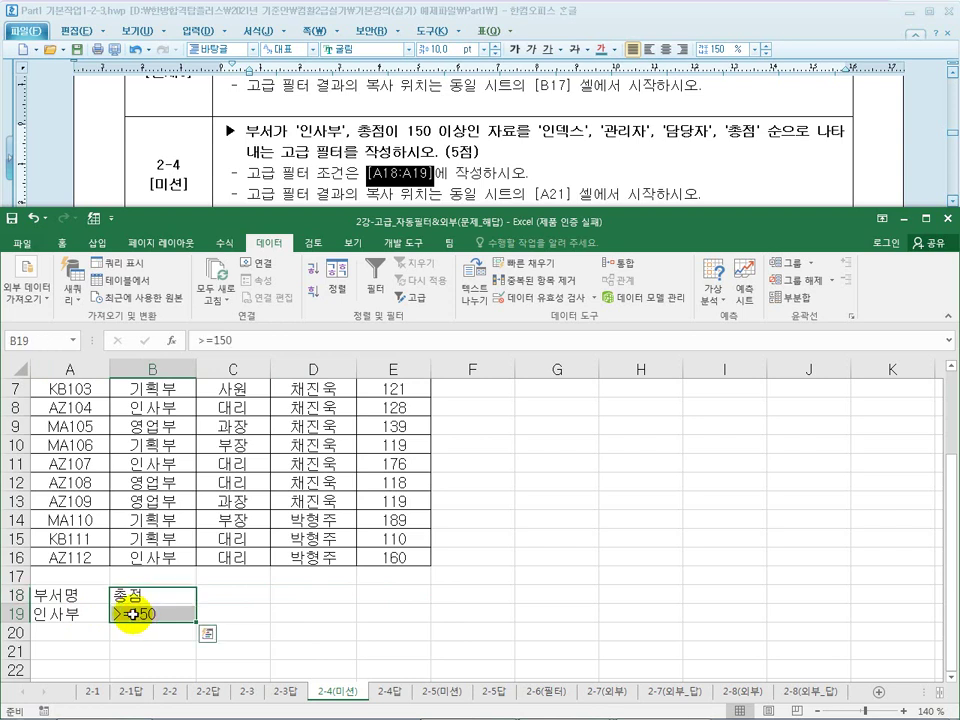
click(64, 616)
click(133, 616)
click(80, 617)
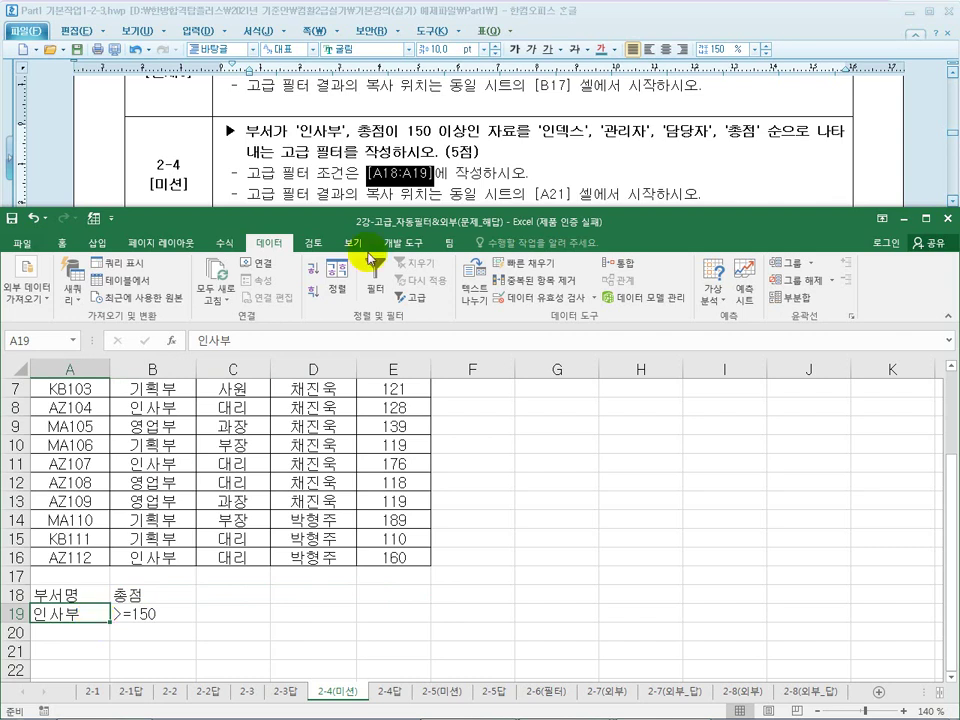
click(86, 592)
click(84, 618)
click(86, 593)
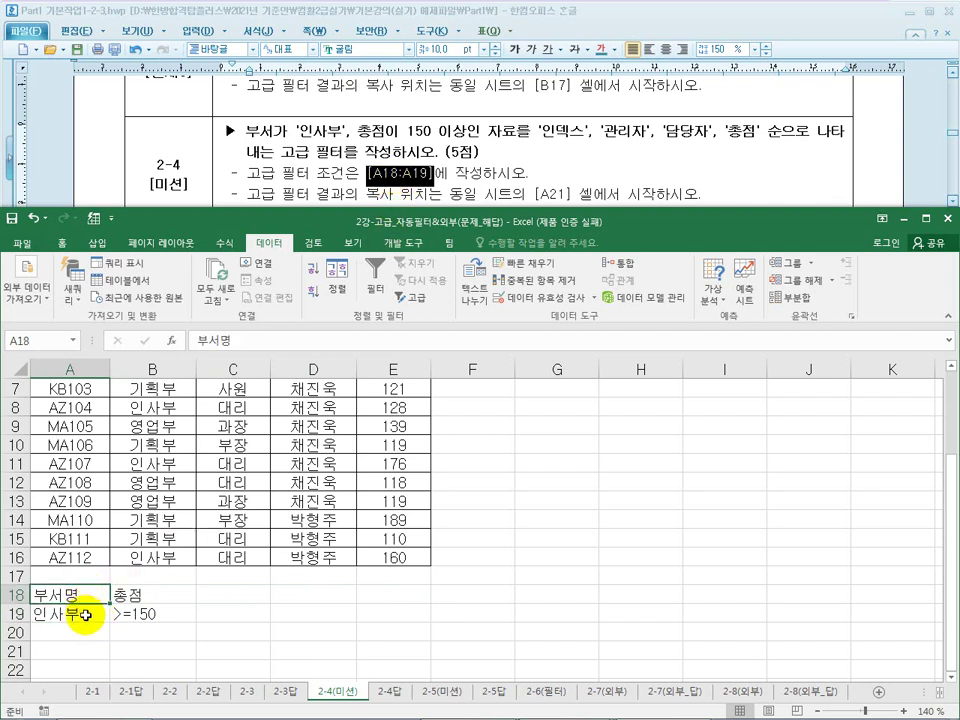
click(84, 616)
click(165, 613)
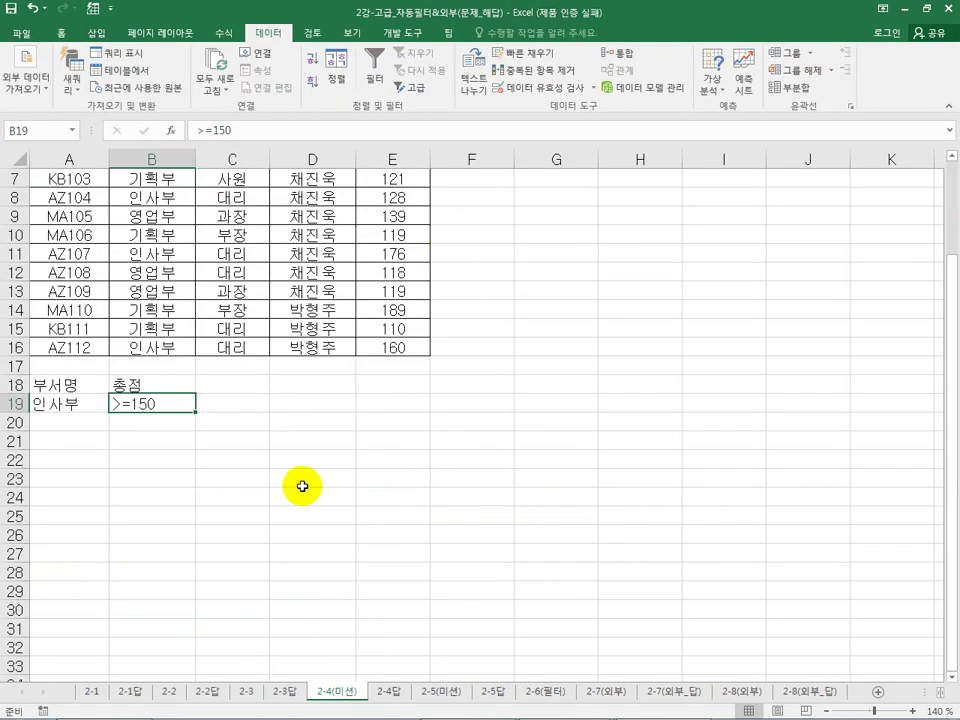
scroll(299, 487, up, 2)
click(67, 517)
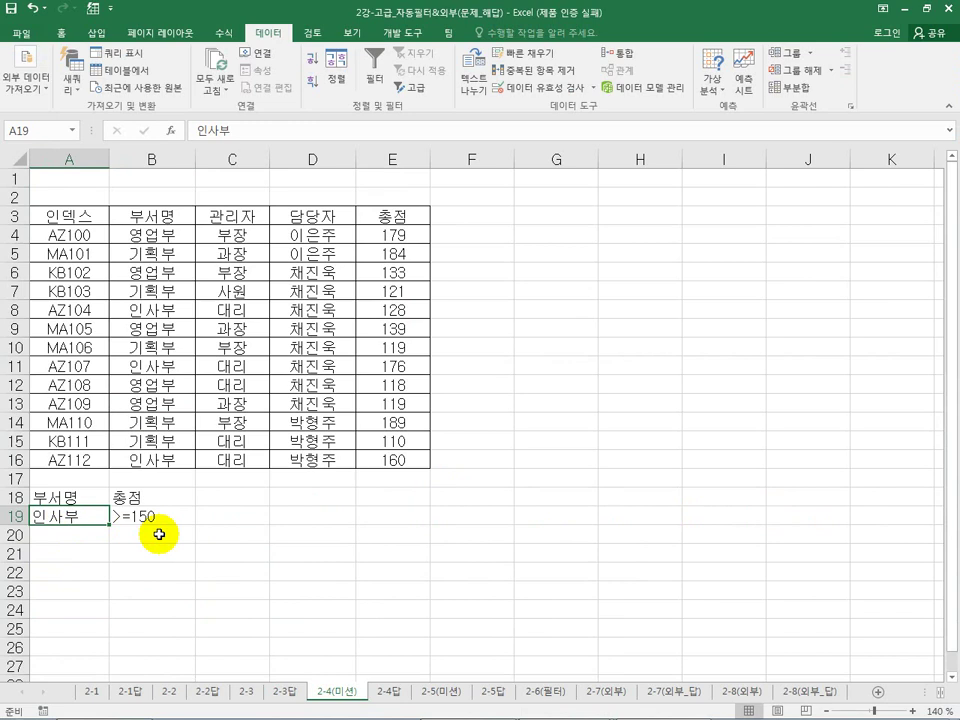
Replace the A19 criterion with a formula testing whether the first 부서명 record equals 인사부: =B4="인사부".
text(=)
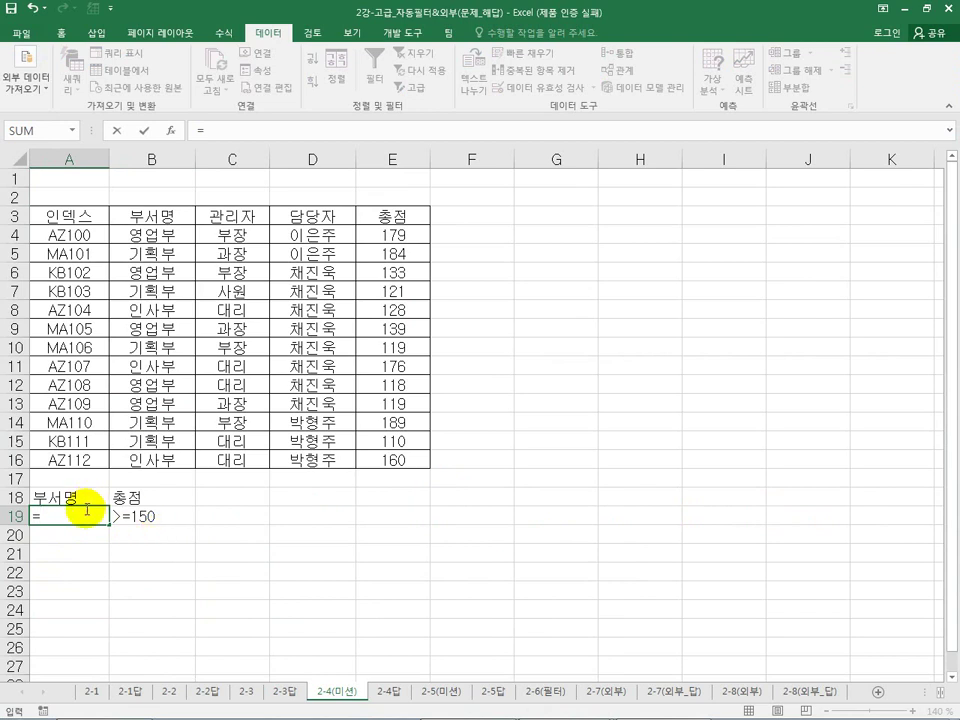
click(156, 218)
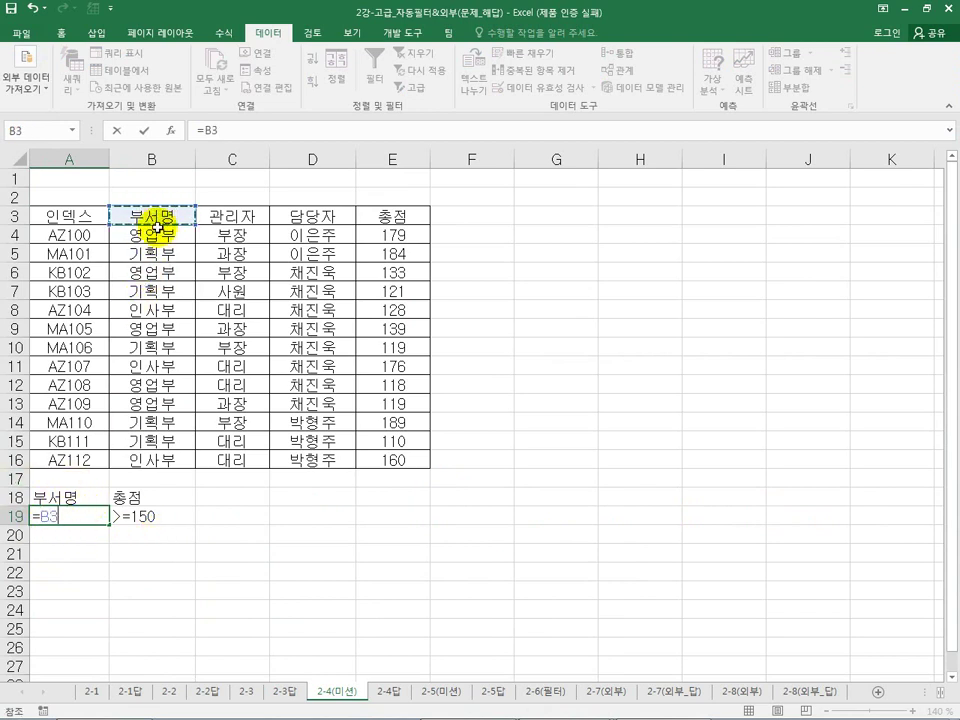
click(158, 233)
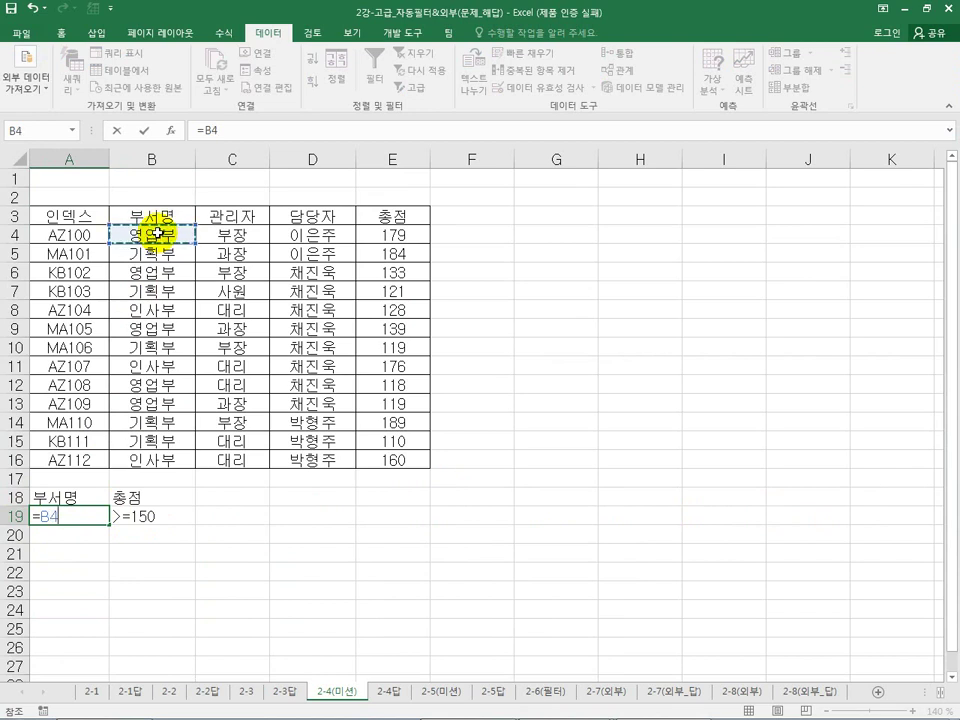
text(=)
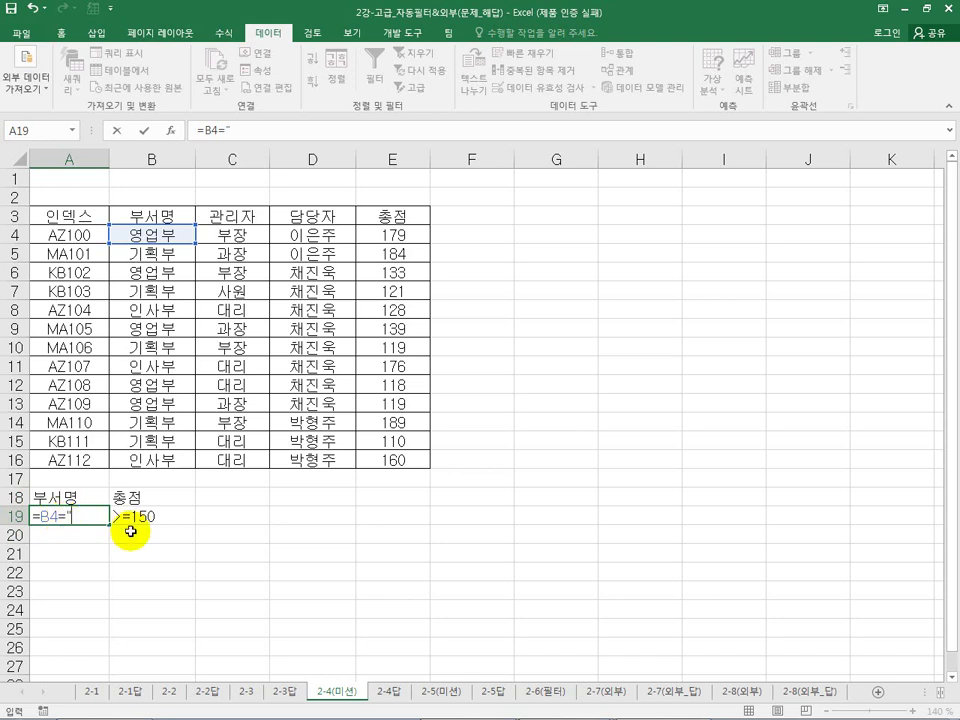
text(인사부)
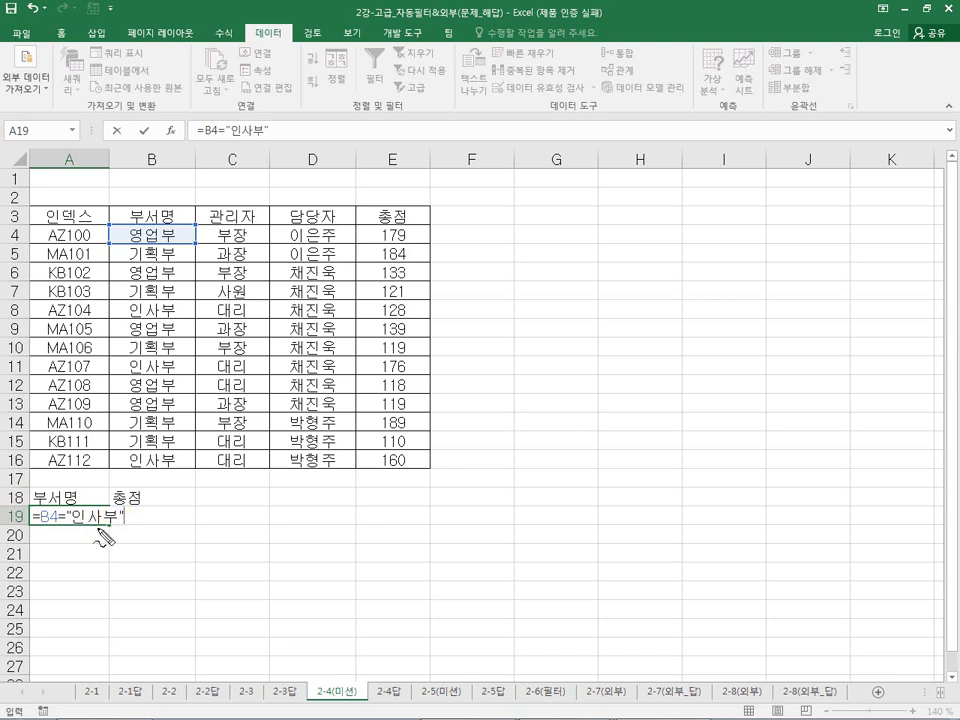
Trace how the B4 reference in the A19 formula is checked down the 부서명 column for 인사부 records.
mouse_move(60, 530)
mouse_down()
mouse_move(42, 536)
mouse_move(58, 542)
mouse_move(56, 518)
mouse_up()
mouse_move(182, 203)
mouse_down()
mouse_move(187, 212)
mouse_move(196, 194)
mouse_move(184, 240)
mouse_up()
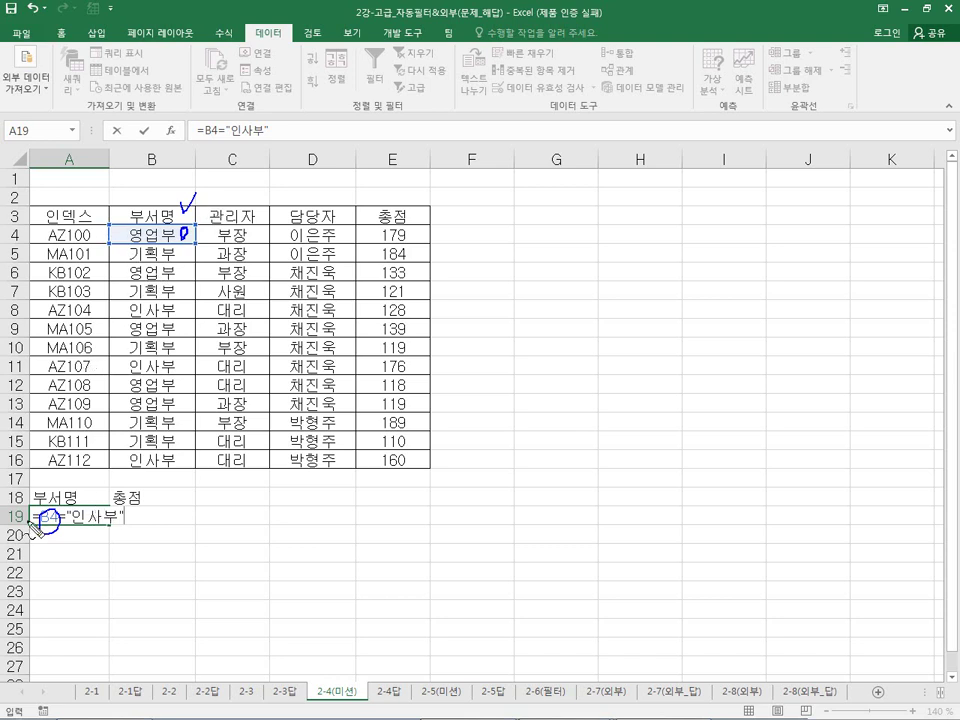
drag(124, 229, 114, 350)
drag(175, 308, 191, 306)
drag(184, 362, 196, 356)
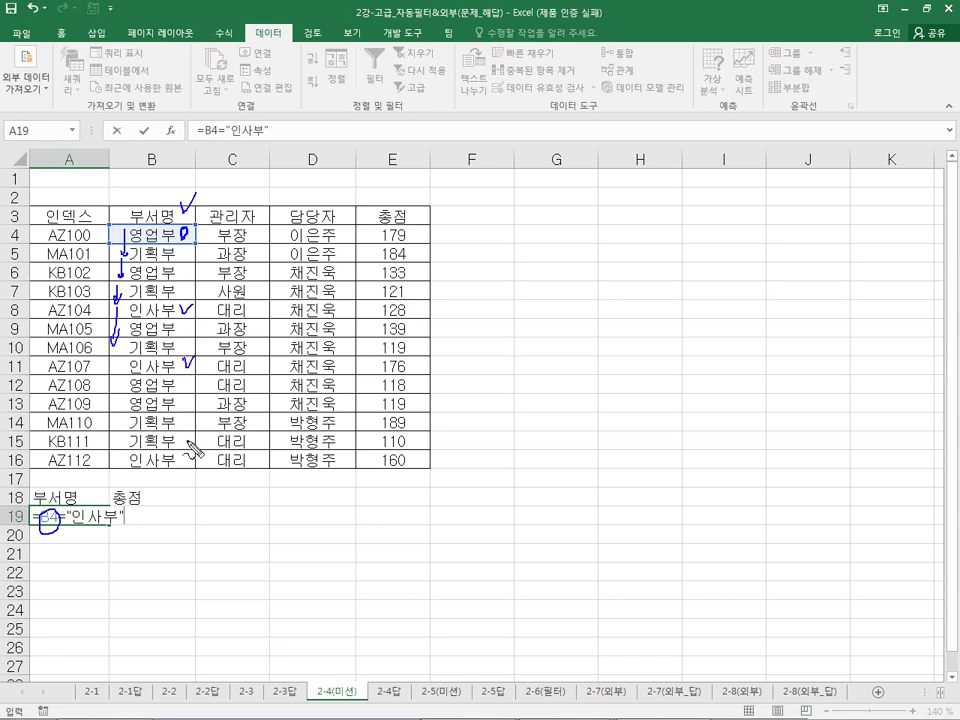
drag(186, 456, 200, 448)
key(Escape)
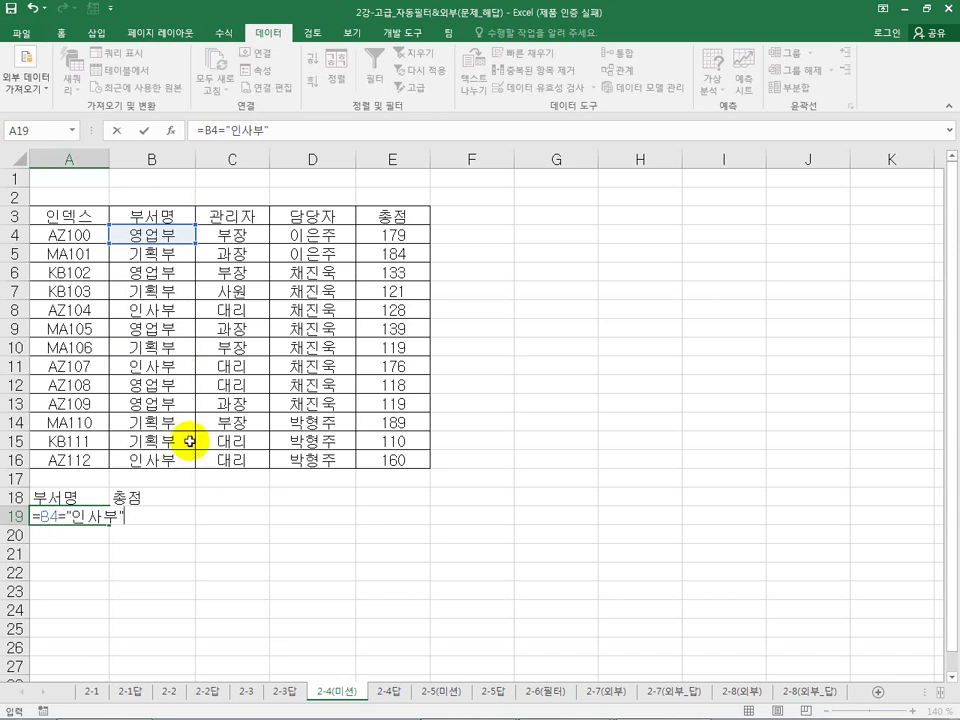
Try B8 as the formula's 부서명 reference and return it to the first record, B4.
double_click(44, 517)
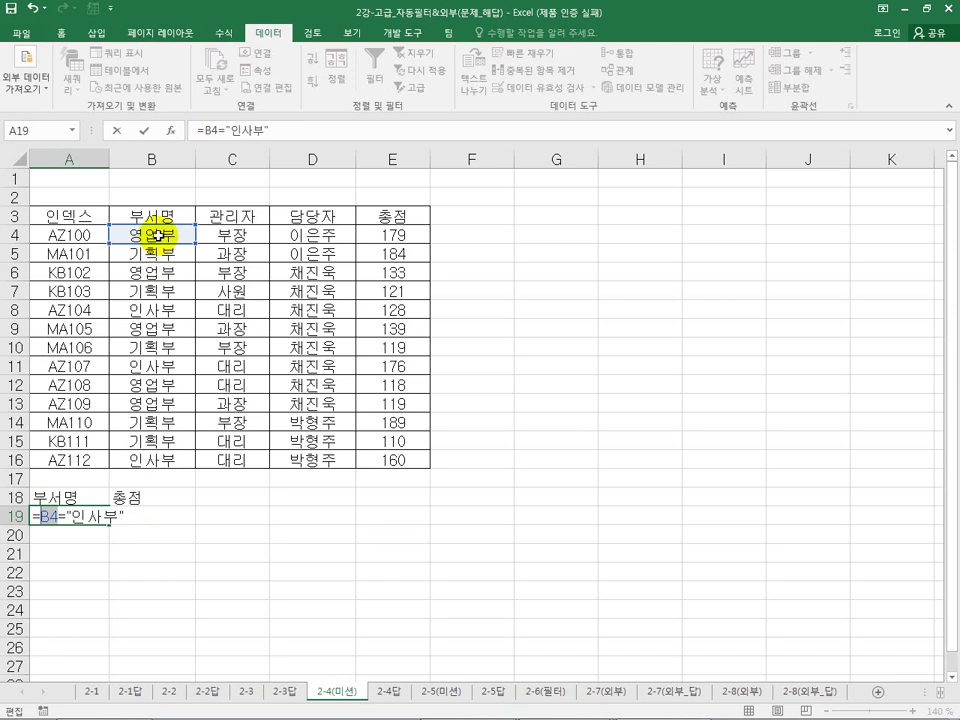
click(153, 311)
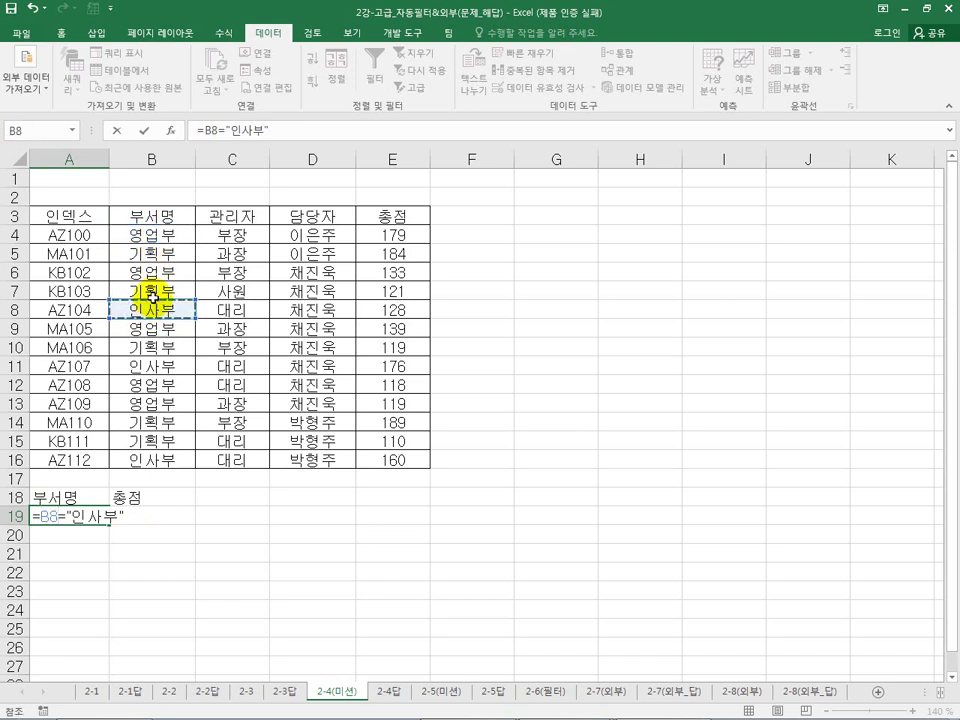
click(155, 235)
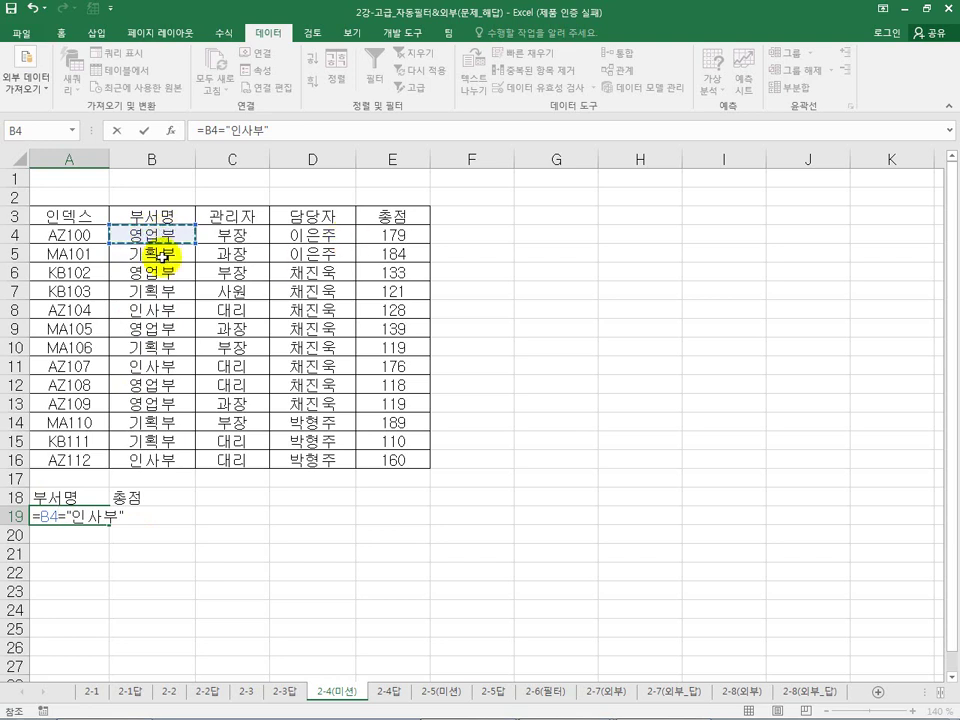
Try the column-locked $B4 and absolute $B$4 forms of the reference and restore the relative B4.
key(F4)
key(F4)
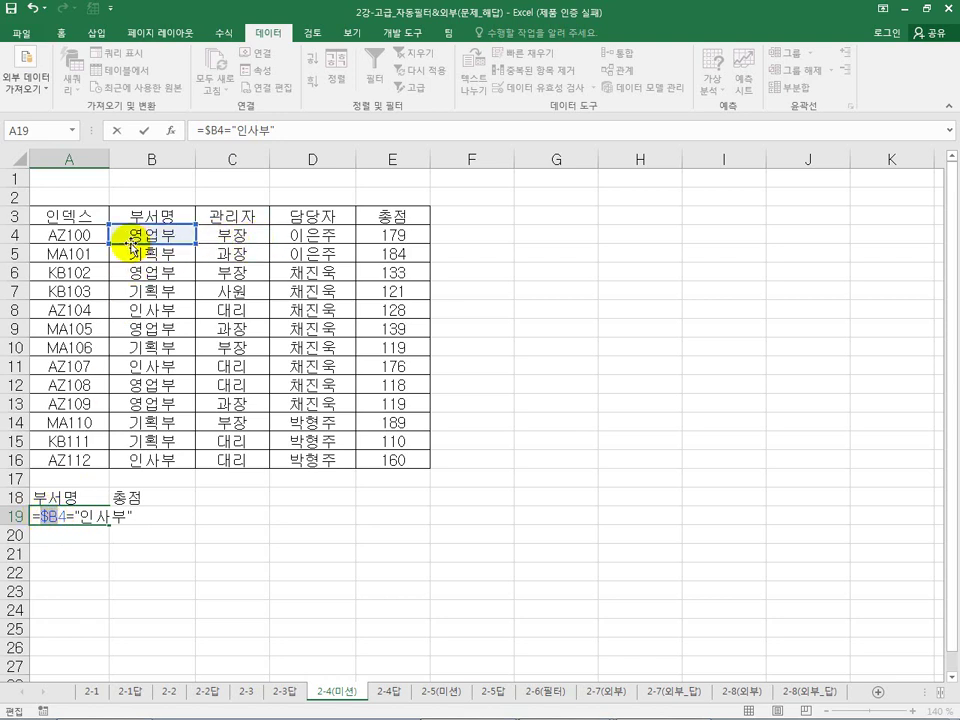
double_click(42, 517)
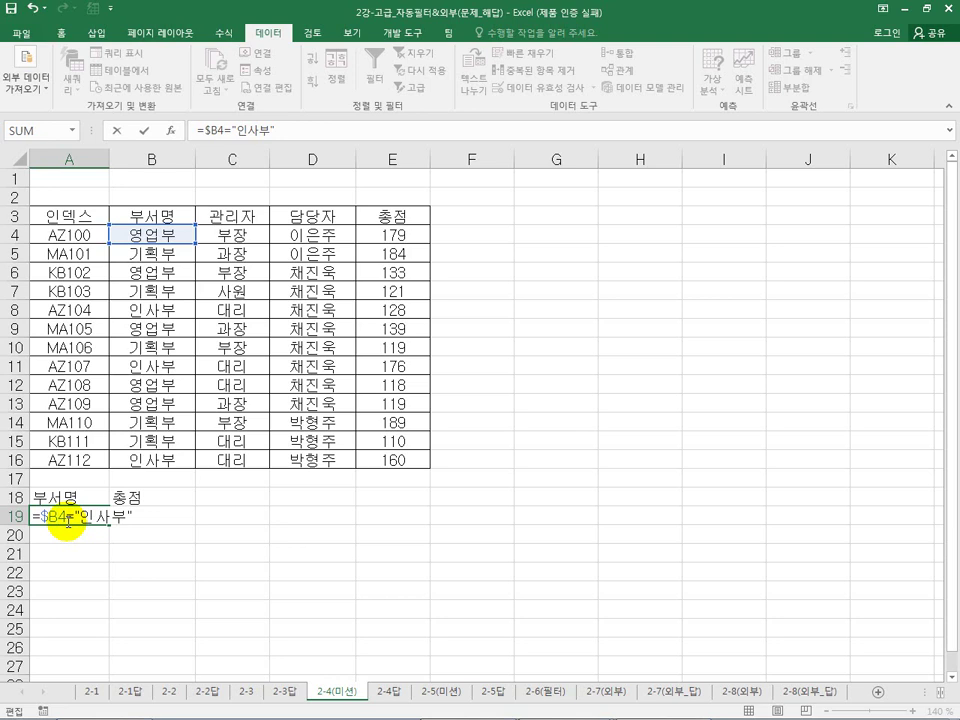
key(F4)
key(F4)
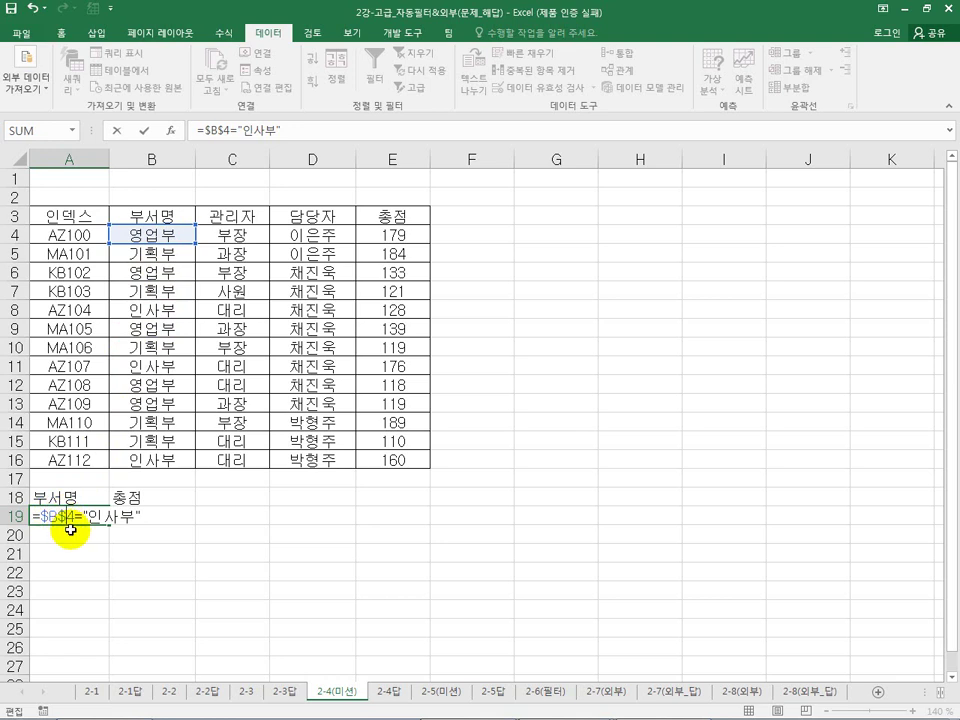
key(F4)
key(F4)
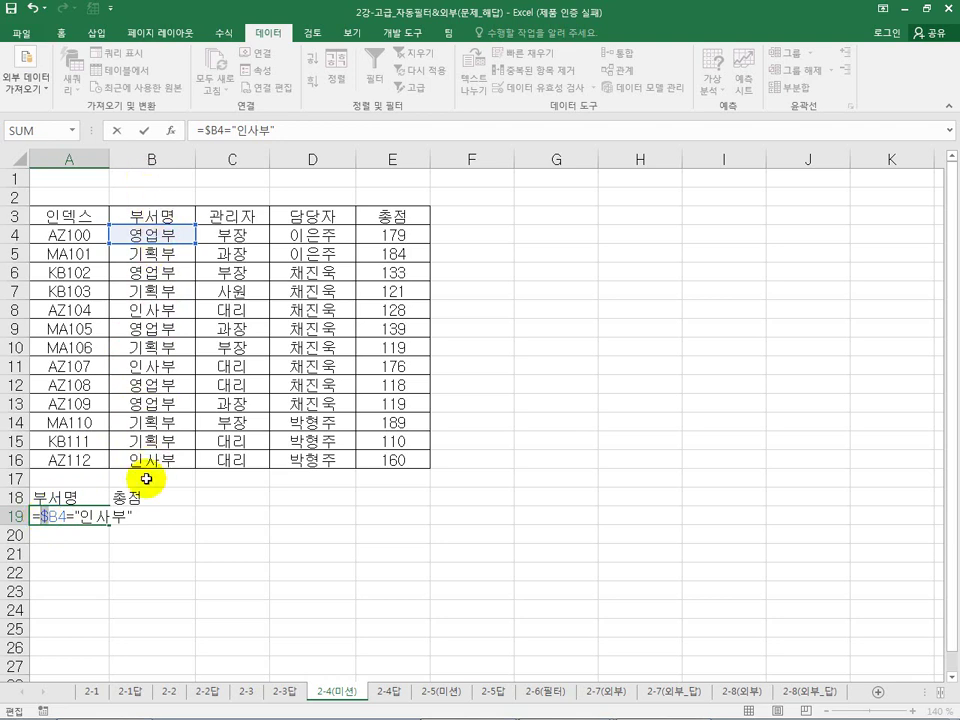
click(78, 527)
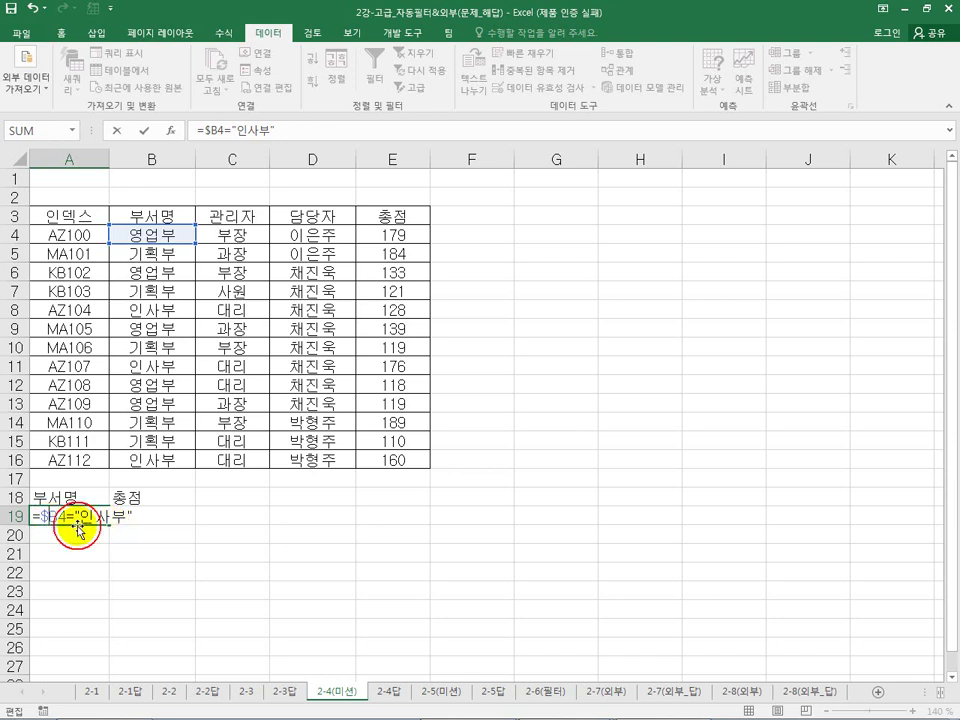
key(BackSpace)
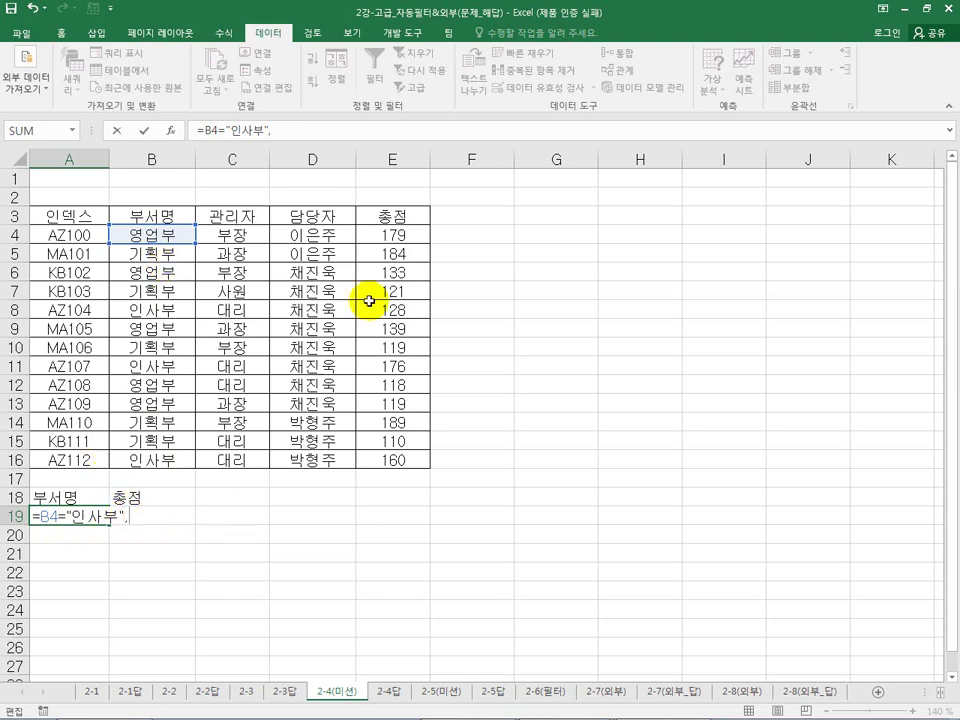
Add the E4>=150 condition and wrap both tests in AND, entering =AND(B4="인사부",E4>=150) in A19.
click(397, 235)
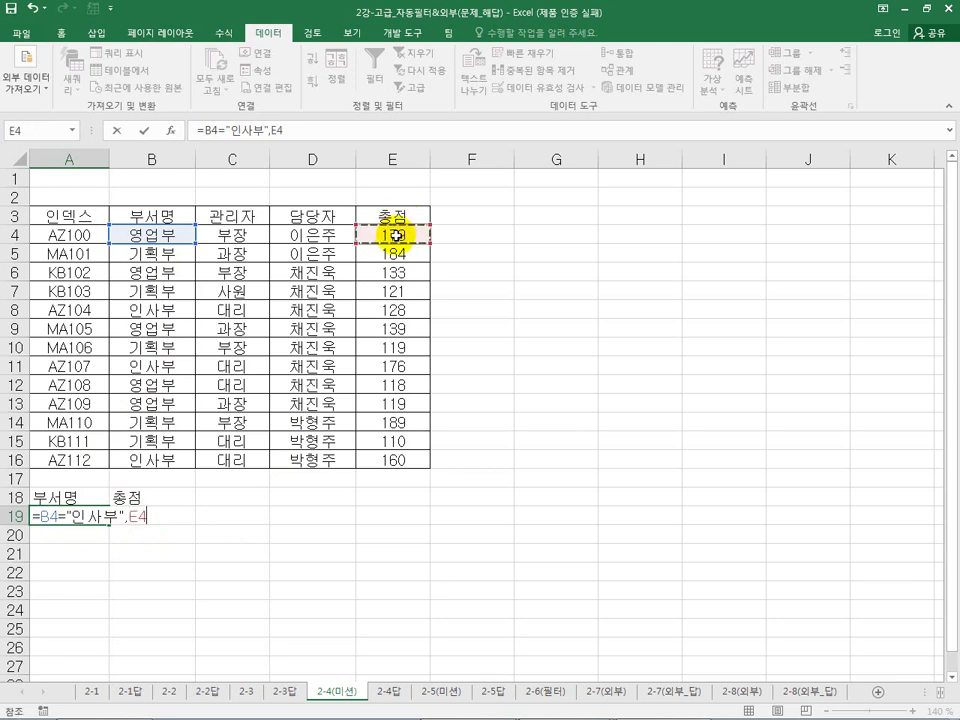
text(>=150)
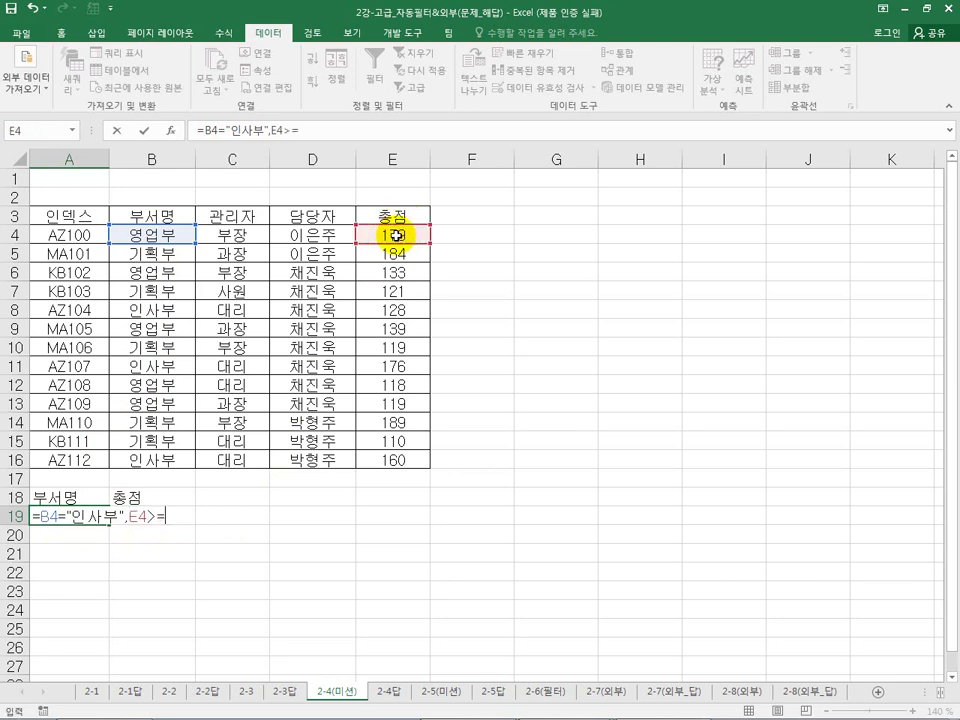
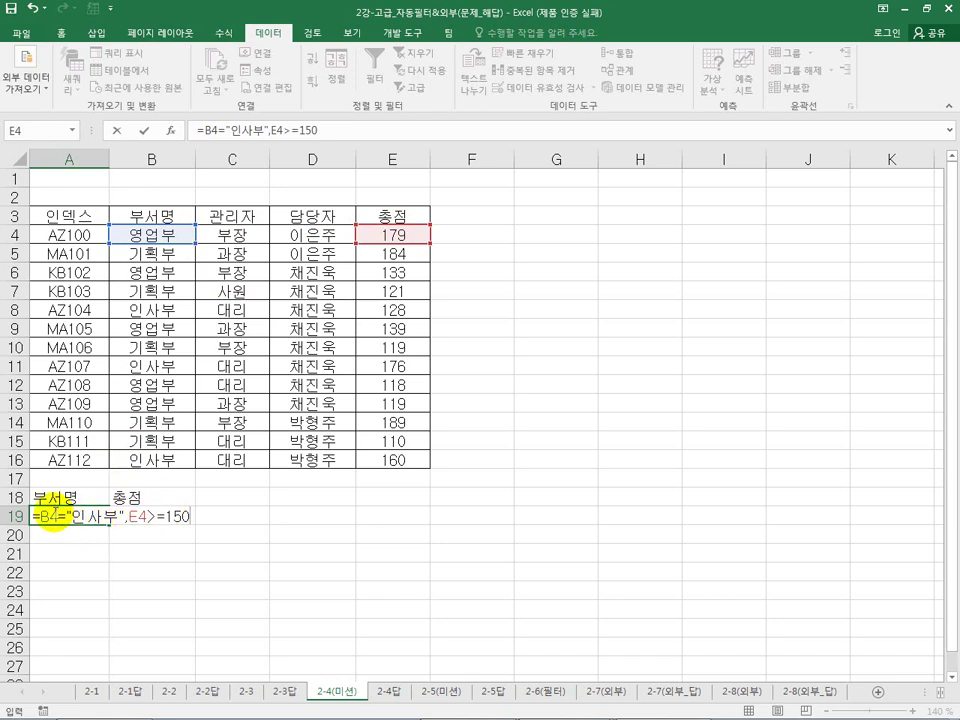
click(42, 517)
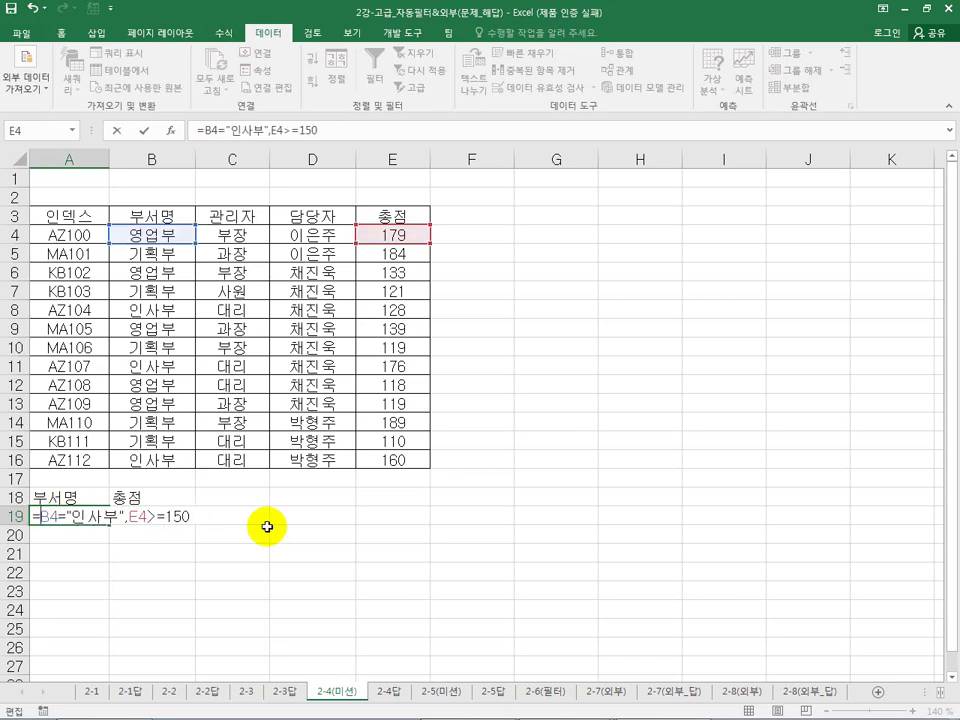
text(and()
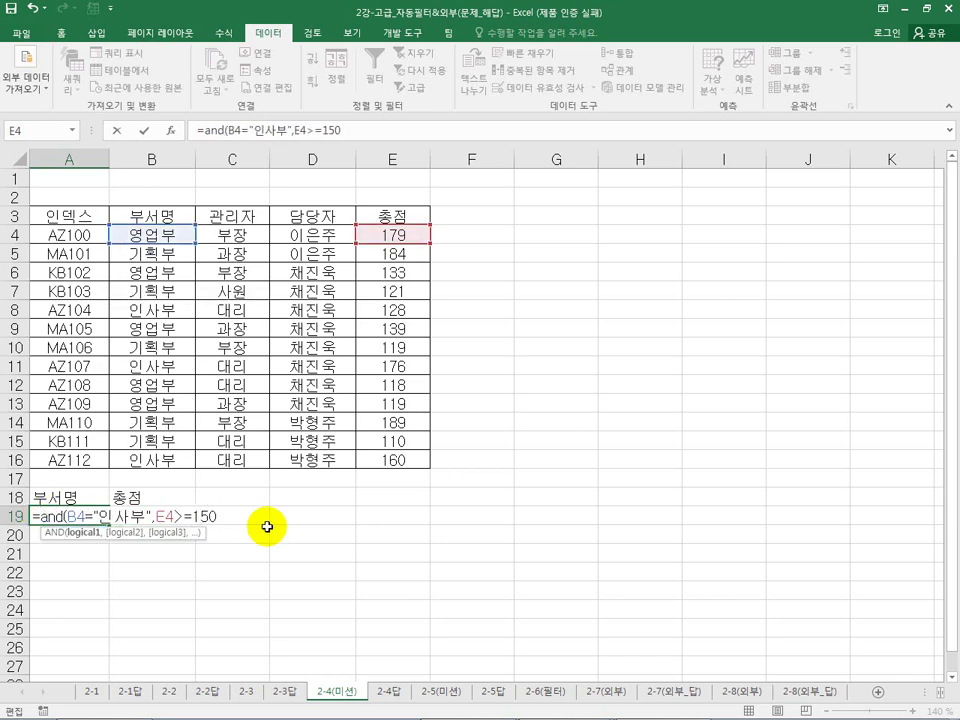
key(End)
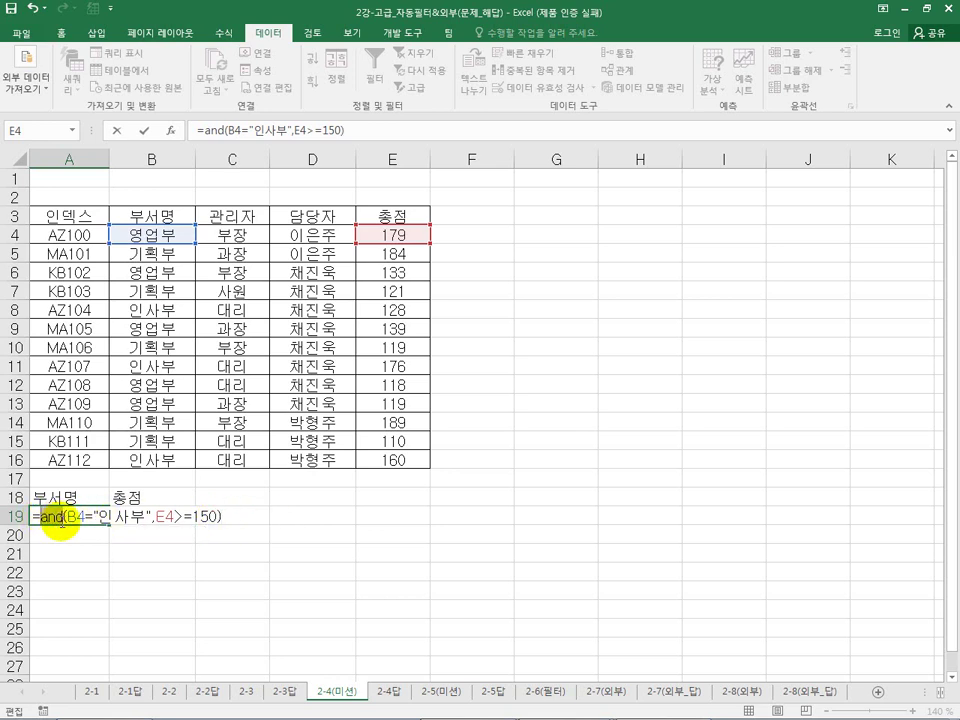
drag(62, 521, 80, 521)
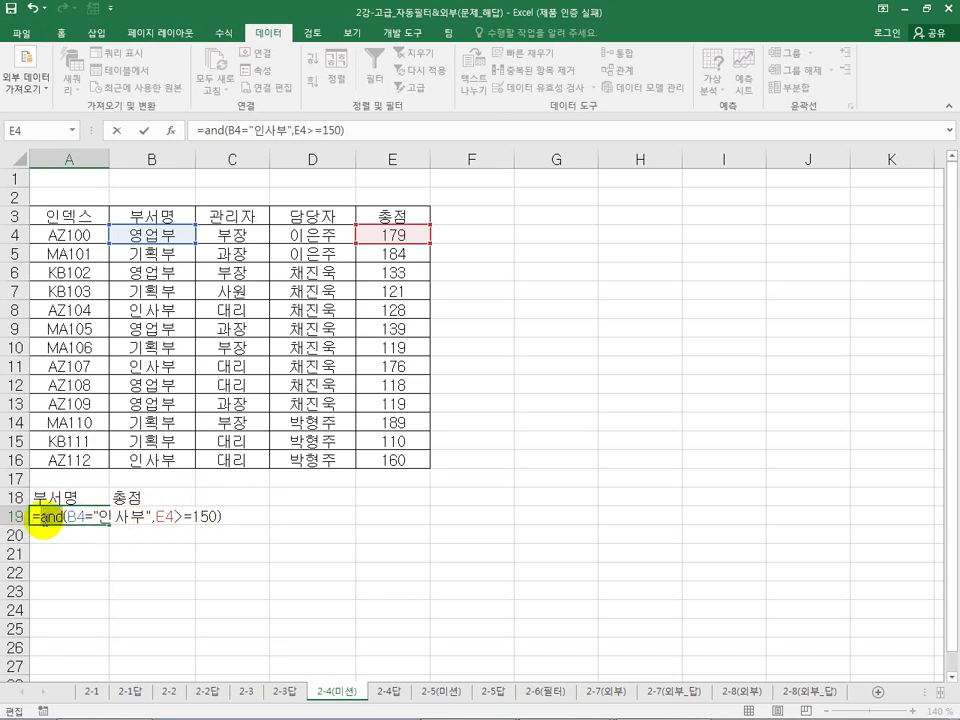
click(34, 517)
drag(100, 519, 147, 519)
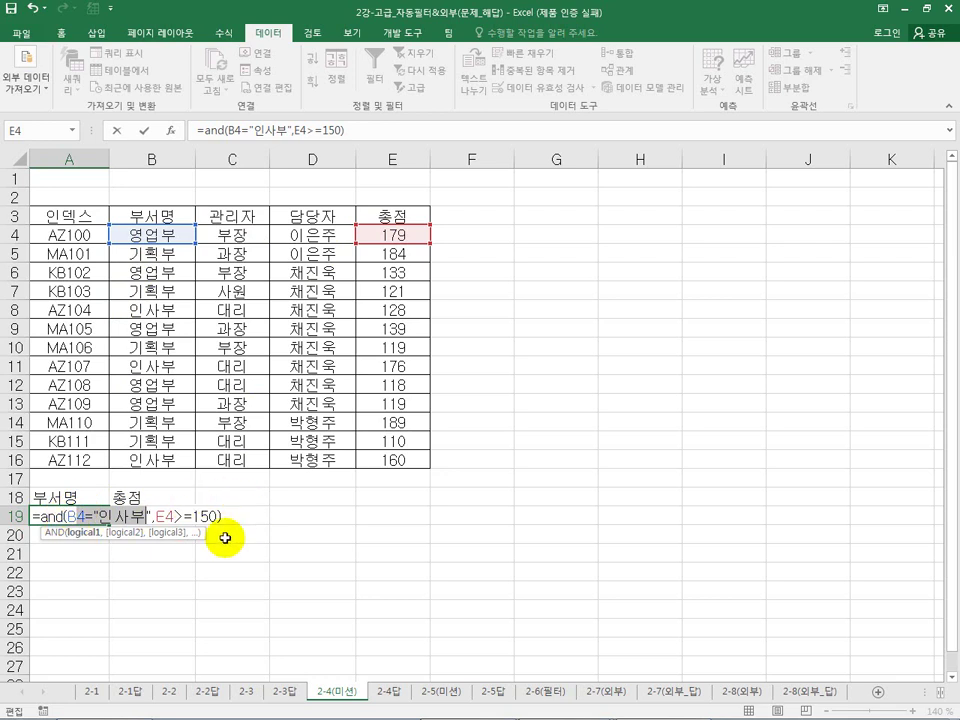
key(Return)
Try OR in place of AND in the A19 formula and restore the AND function.
click(104, 520)
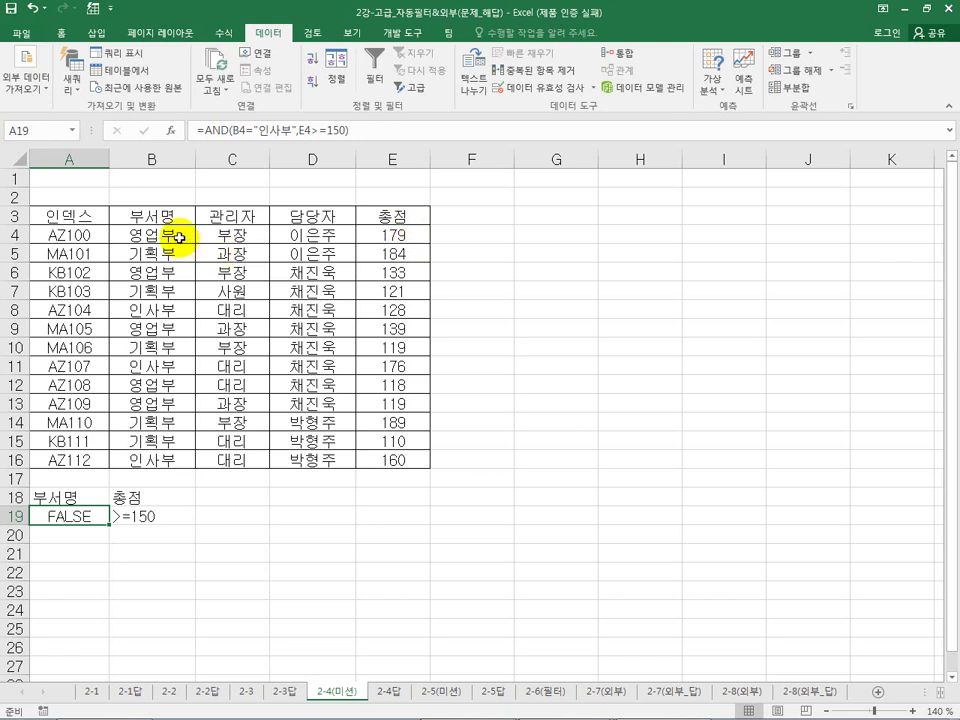
click(210, 130)
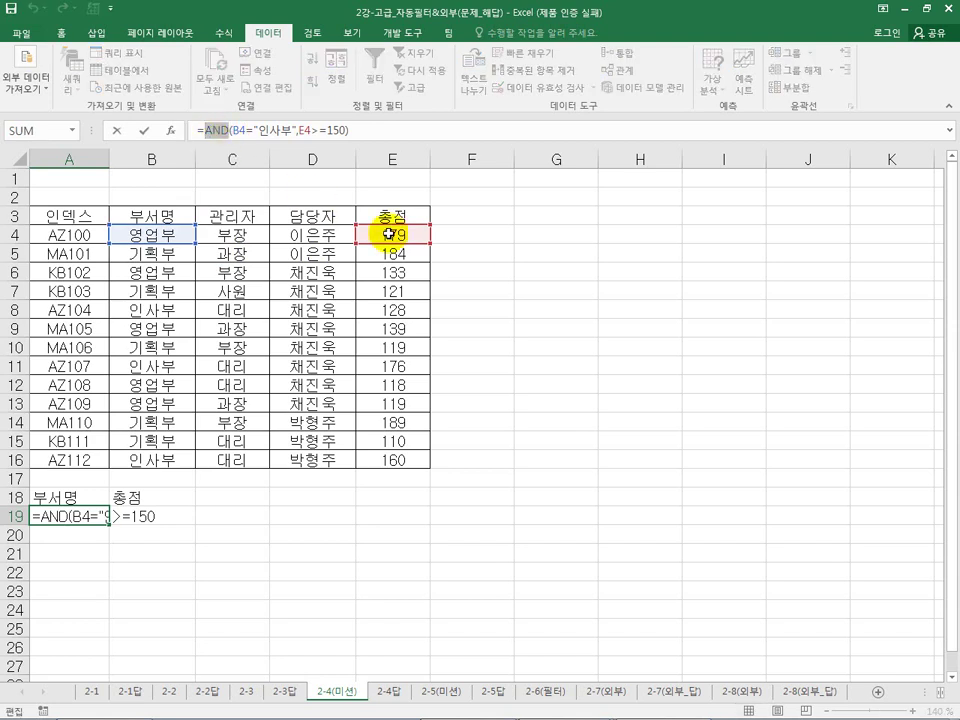
text(or)
key(Return)
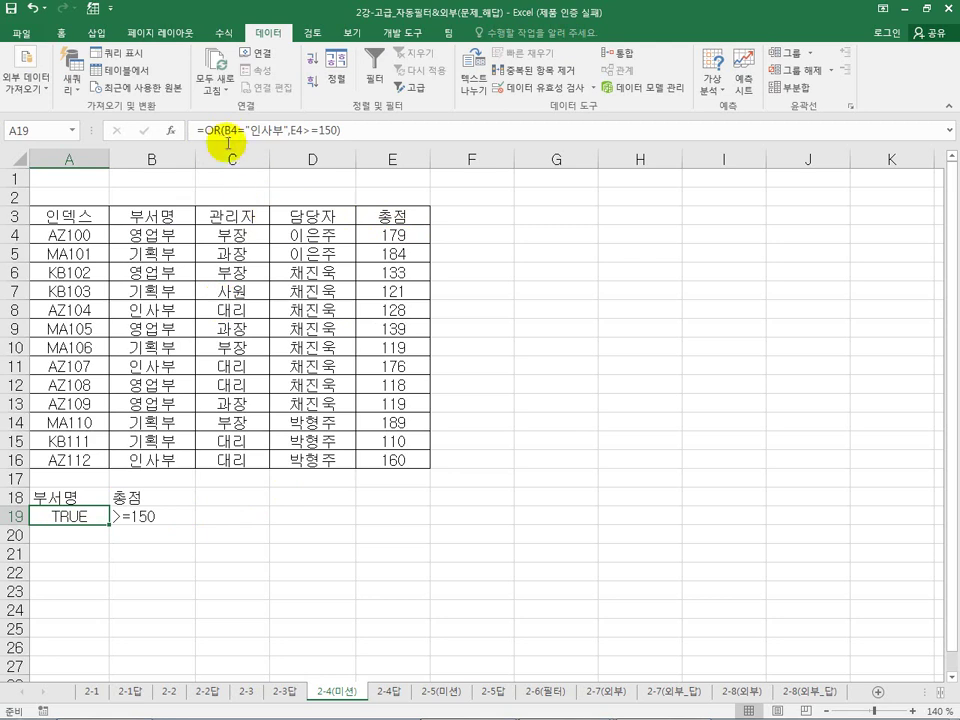
click(207, 131)
text(and)
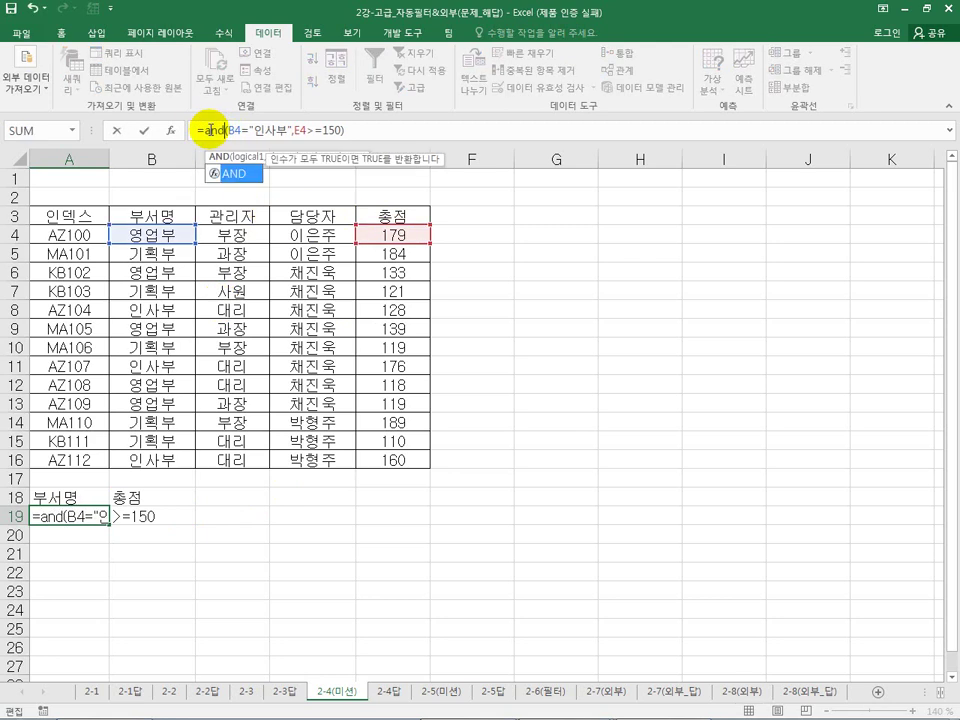
key(Return)
click(90, 510)
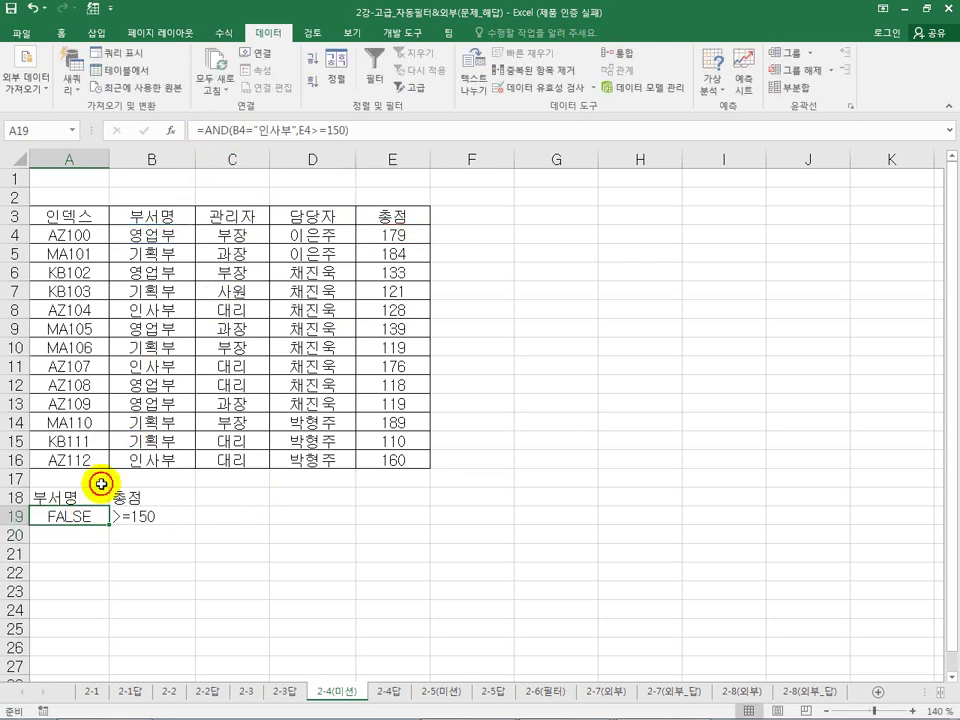
Test the A19 formula by changing B4 to 인사부, and undo that change.
click(141, 237)
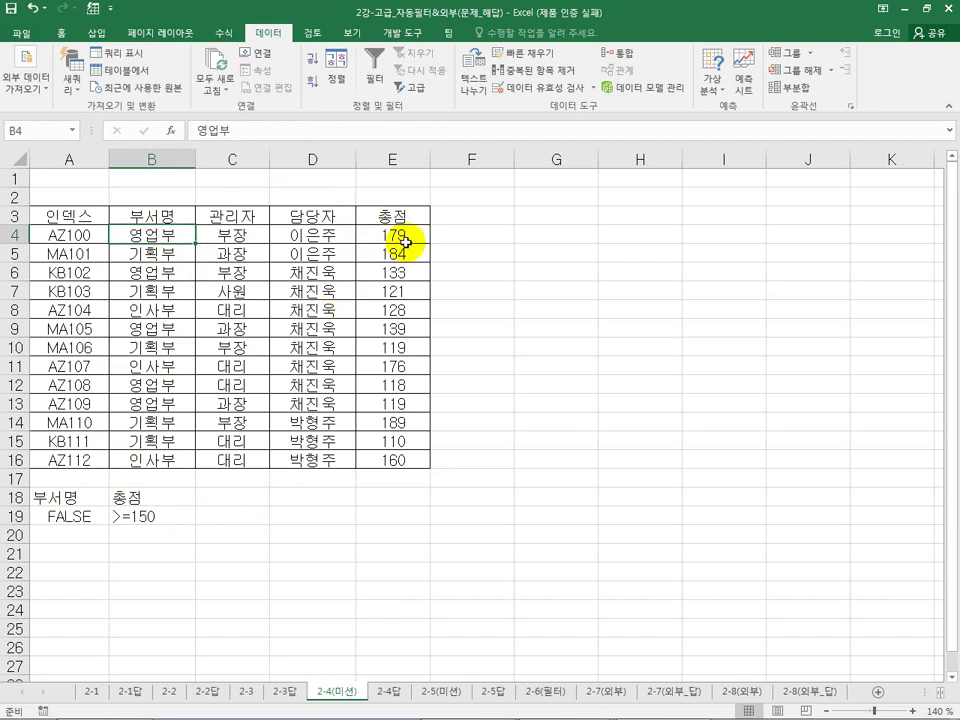
text(dl)
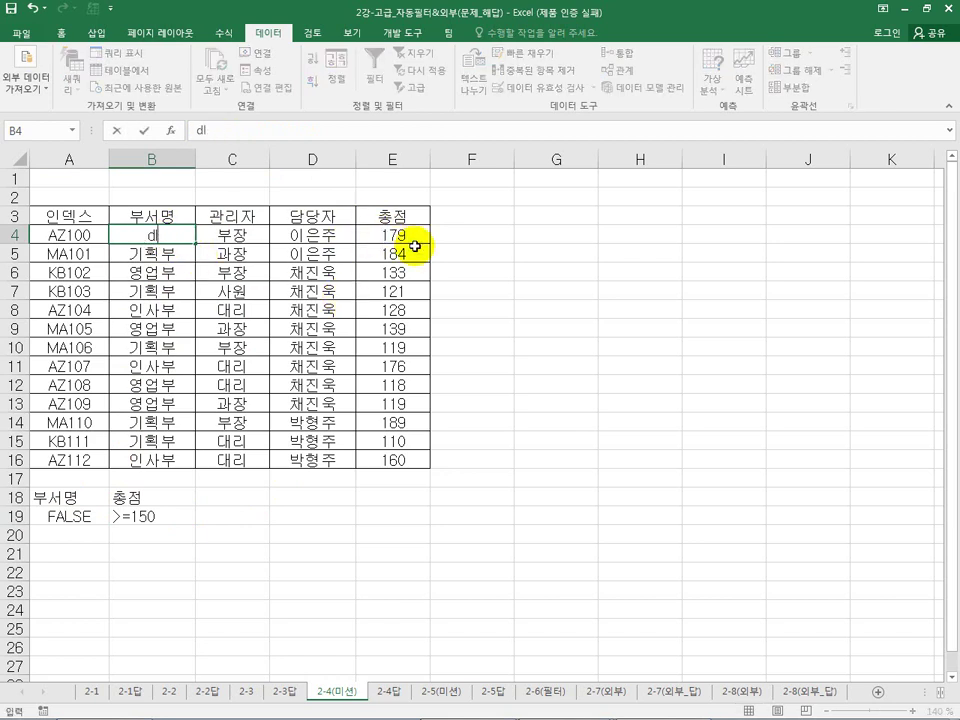
text(s인사부)
key(Return)
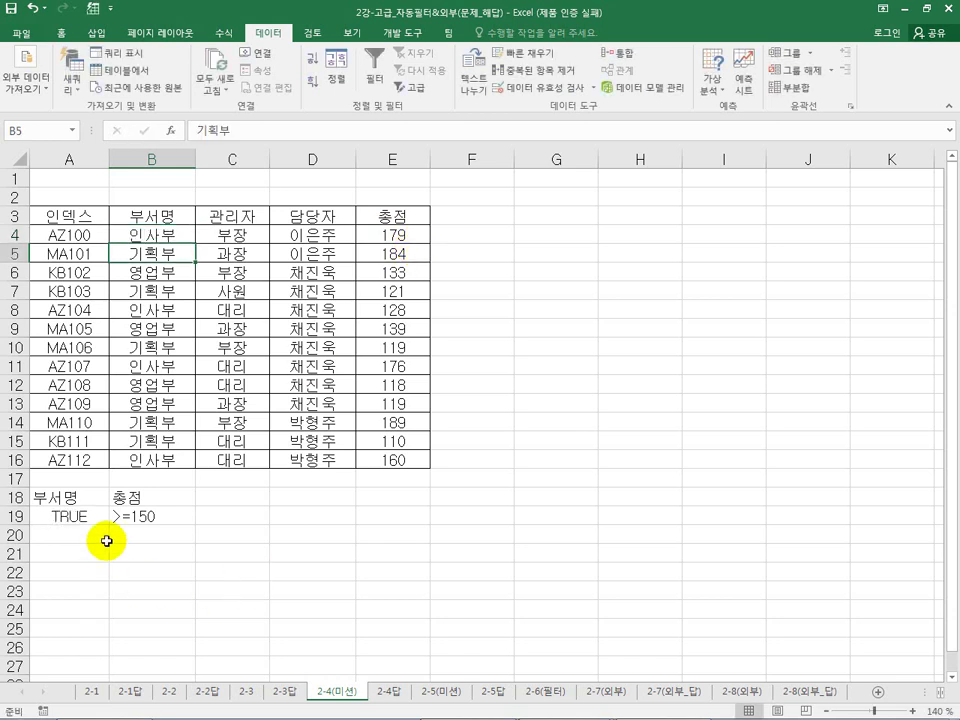
click(138, 236)
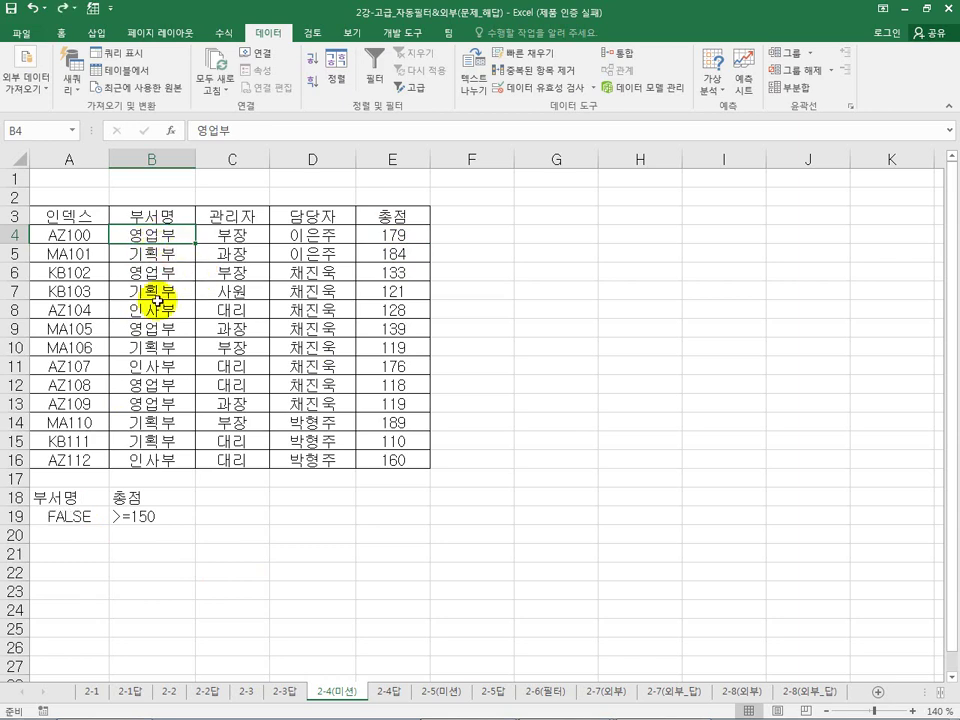
Compare the combined AND formula in A19 with the separate 총점 condition in B19.
click(71, 515)
click(135, 516)
click(72, 516)
click(137, 516)
click(75, 517)
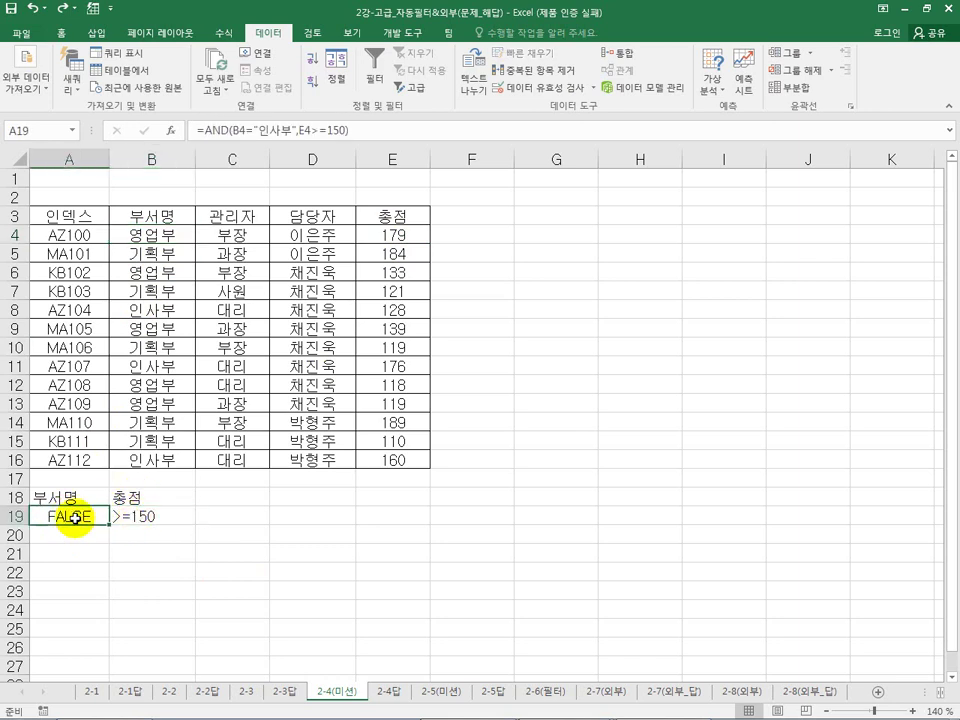
Clear the separate 총점 condition and its heading from B18:B19.
click(138, 515)
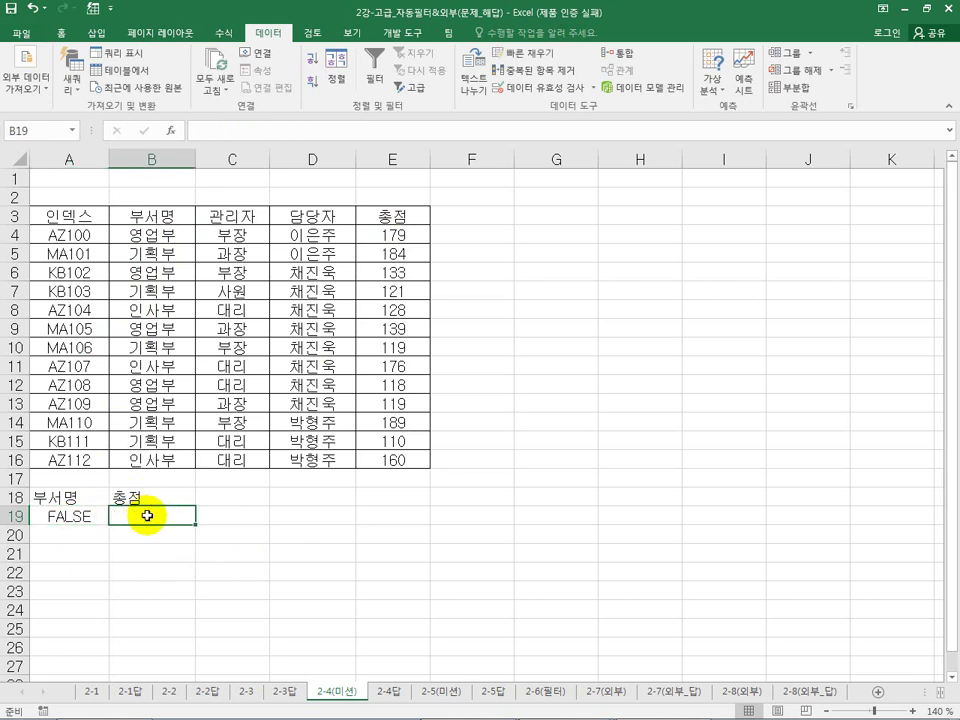
click(142, 494)
key(Delete)
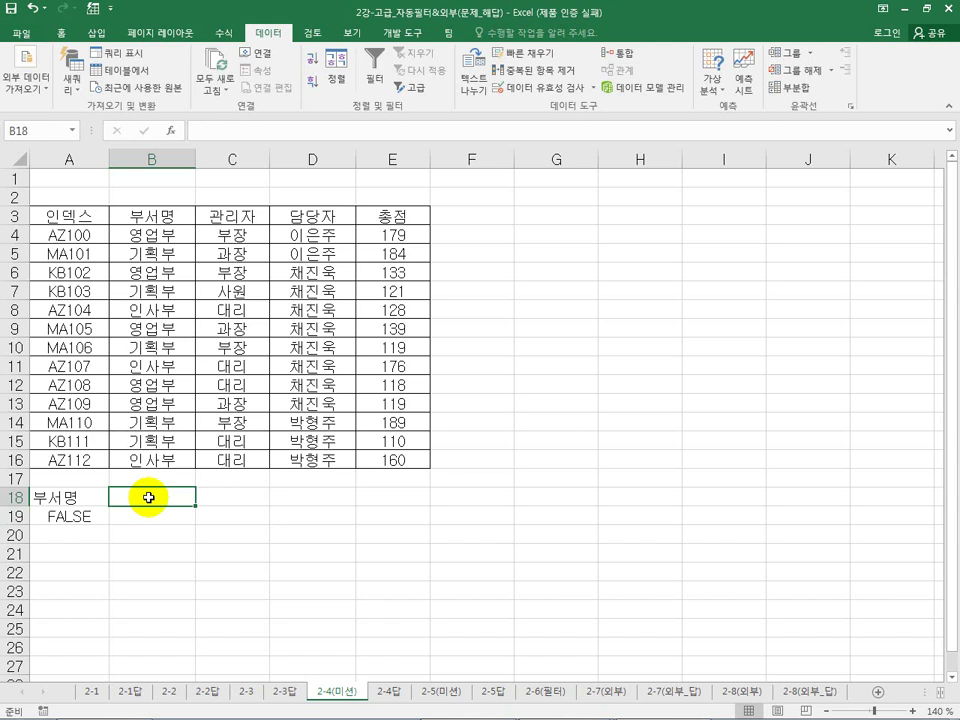
click(282, 380)
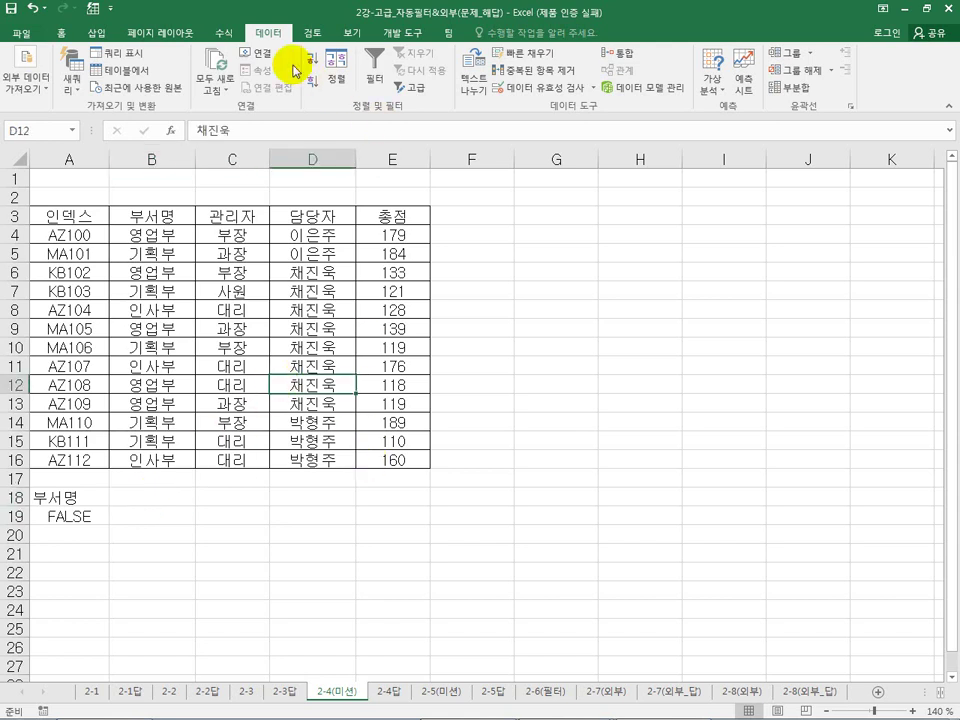
Copy the 인덱스, 관리자, 담당자 and 총점 headings from row 3 to the output row starting at A21.
double_click(347, 8)
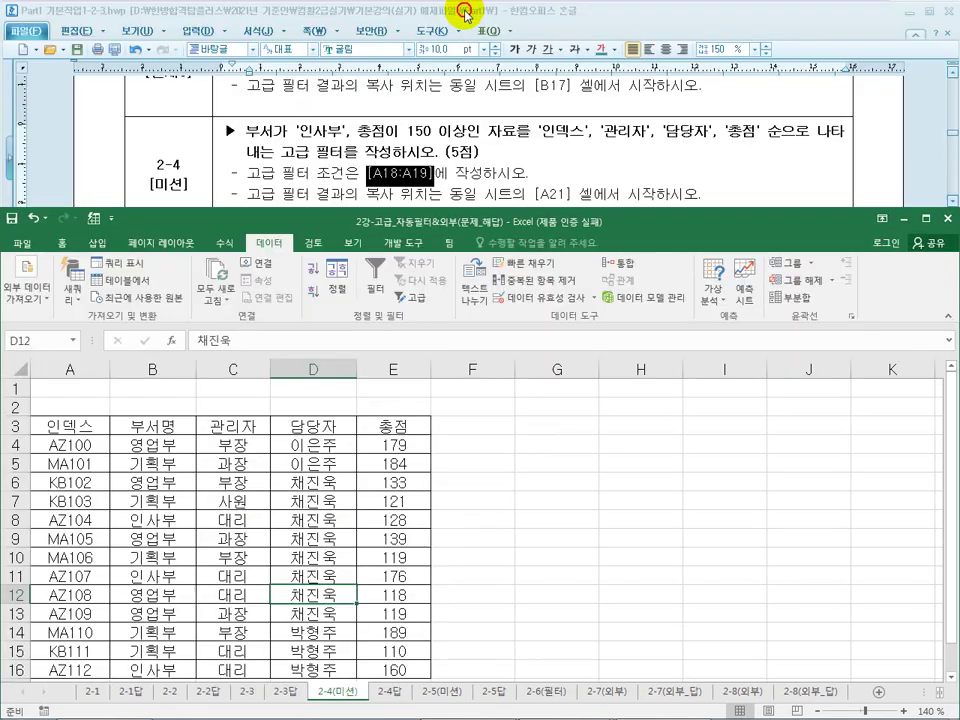
click(456, 124)
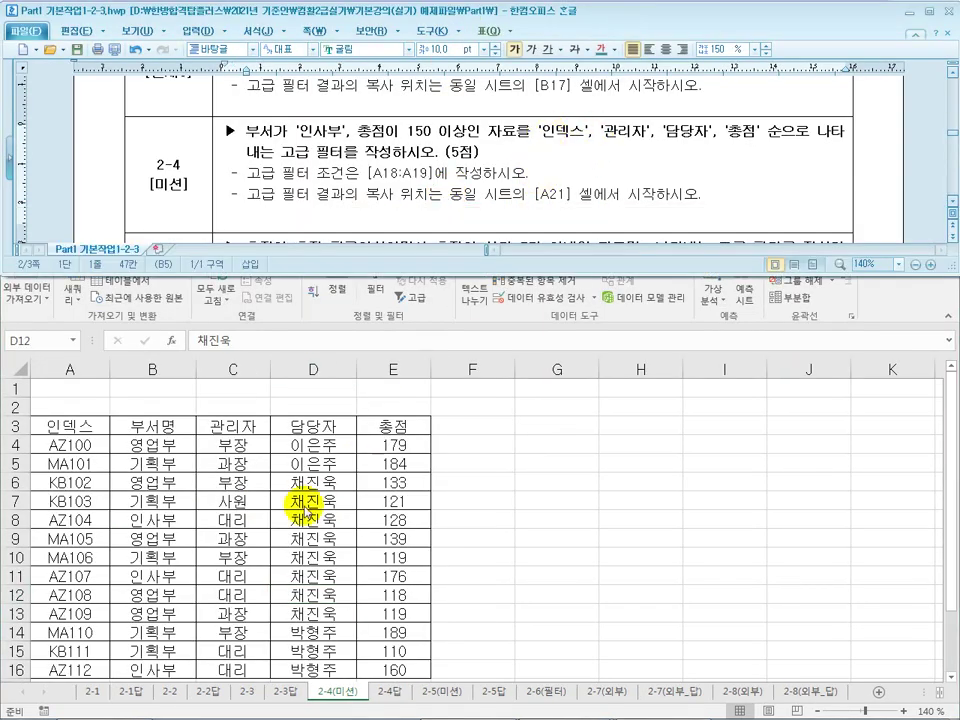
click(302, 505)
click(66, 428)
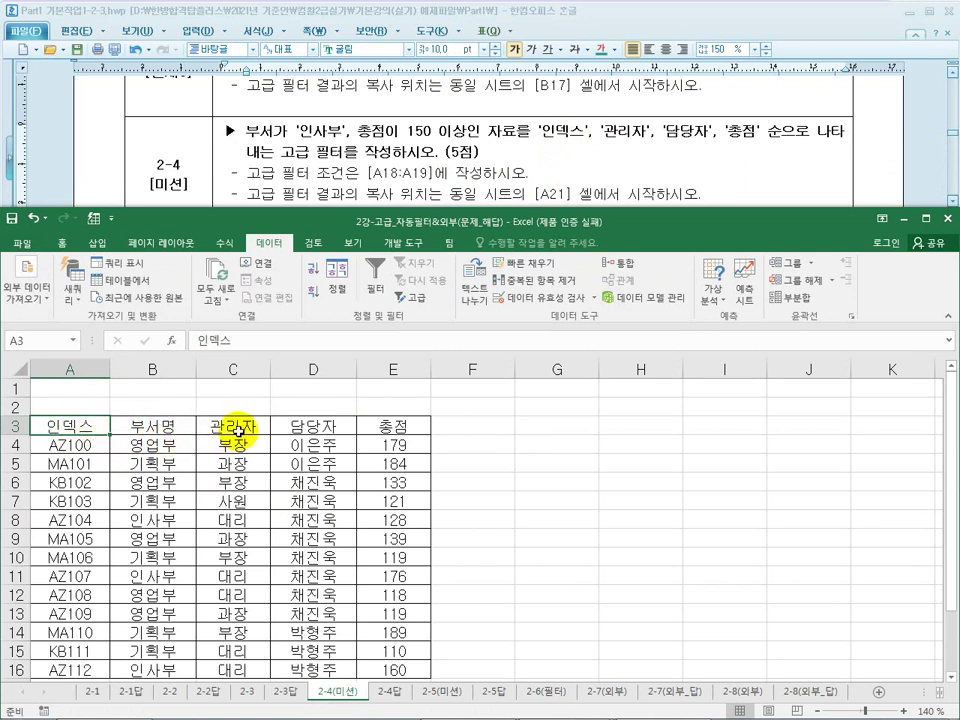
drag(240, 428, 398, 426)
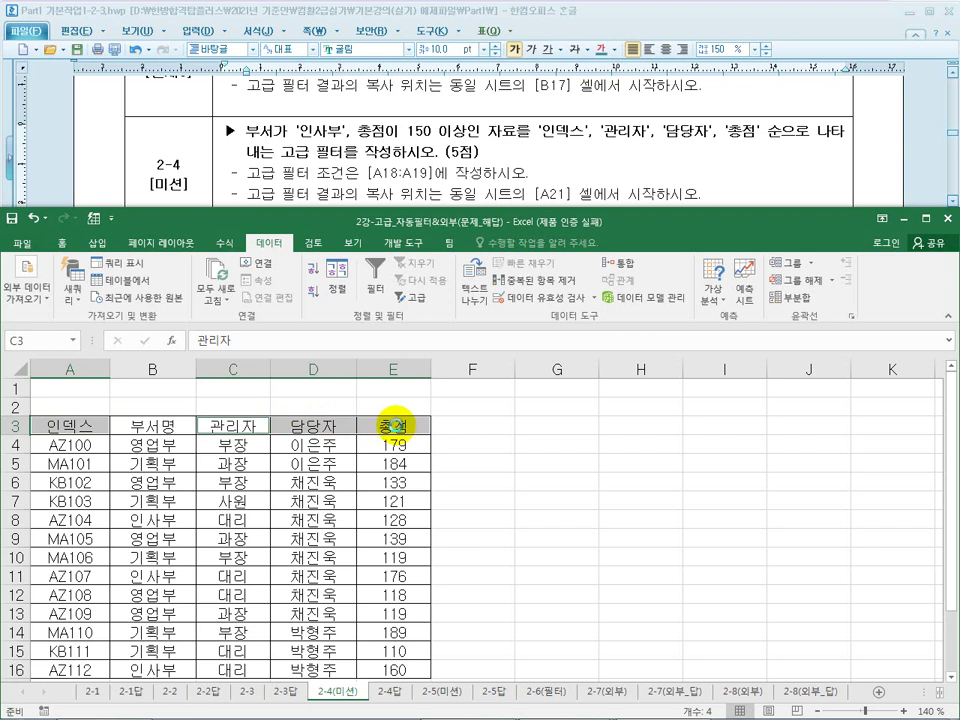
key(ctrl+c)
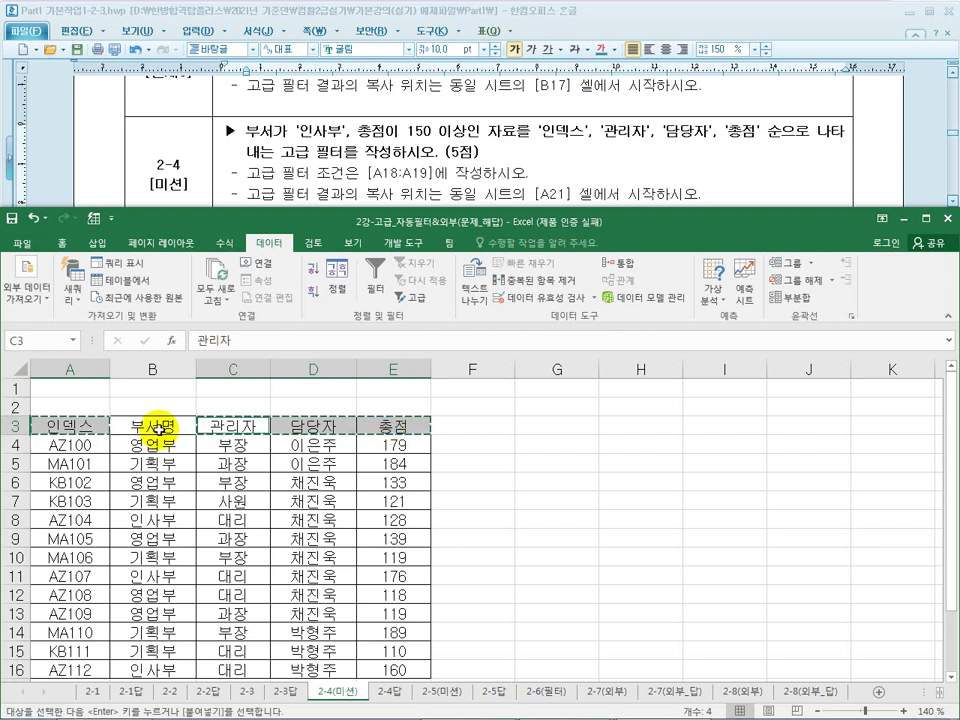
scroll(139, 514, down, 4)
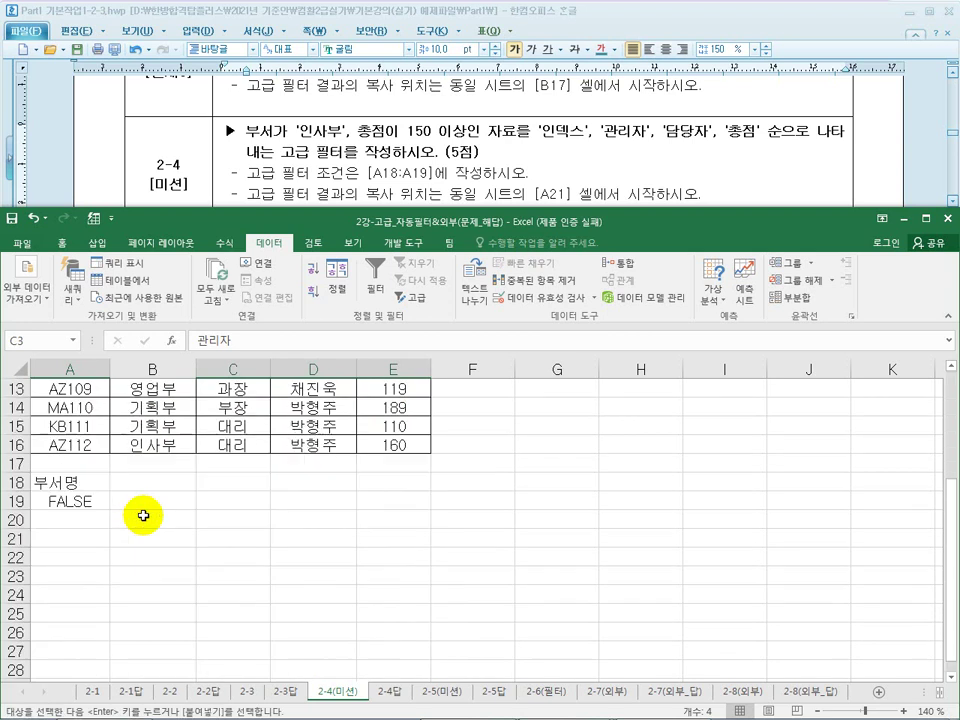
click(62, 538)
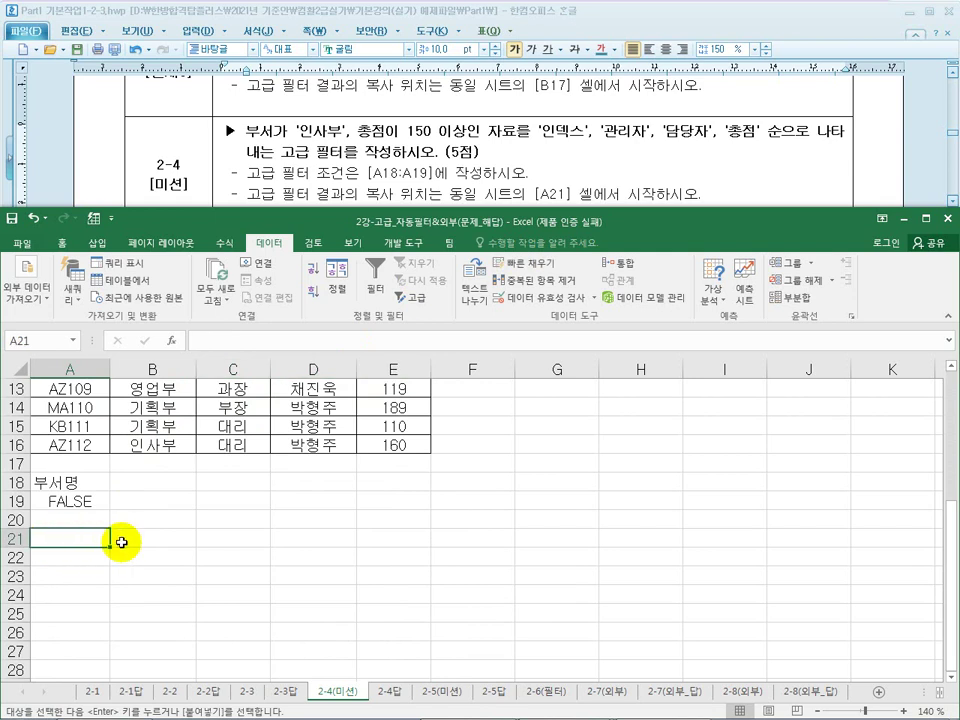
key(ctrl+v)
click(235, 464)
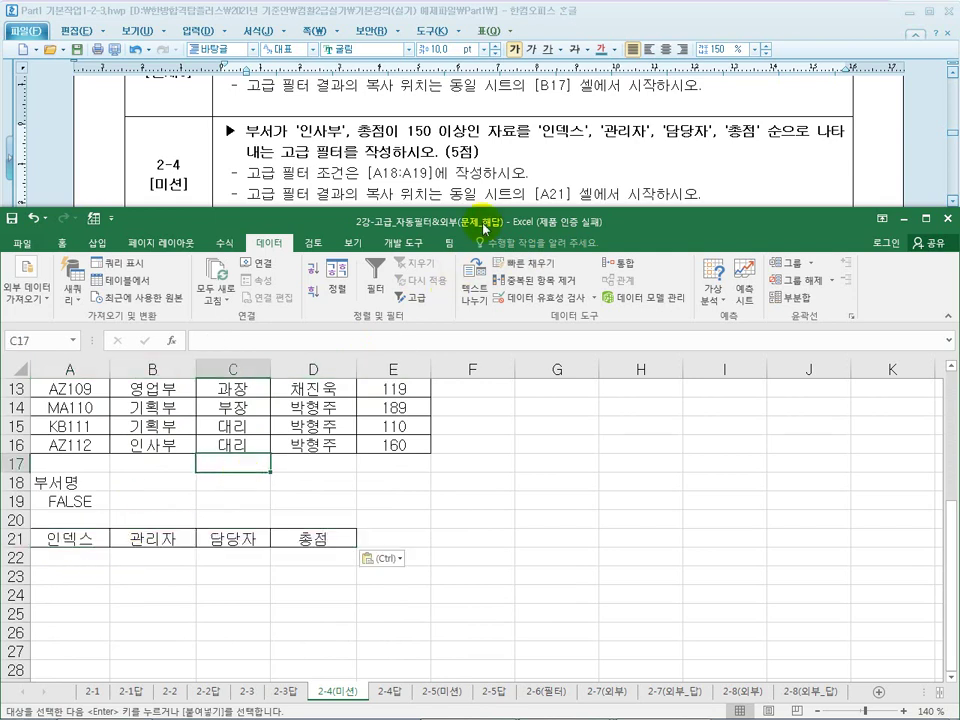
double_click(487, 222)
scroll(261, 509, up, 4)
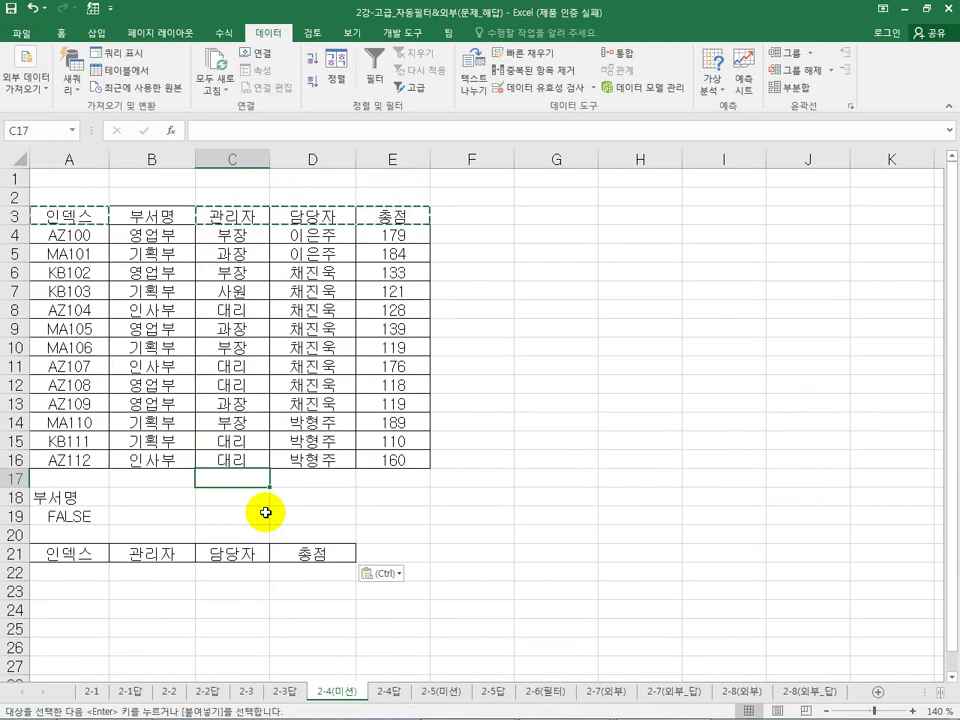
click(258, 365)
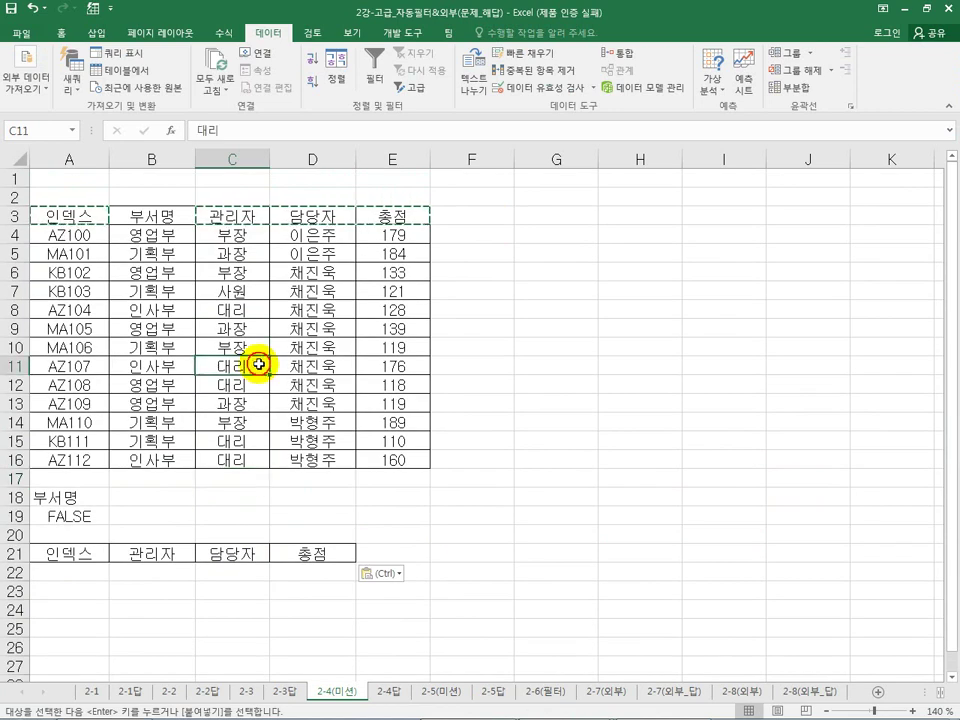
key(Escape)
Try an advanced filter on A3:E16 with criteria range A18:A19, copying the results to A21:D21.
click(313, 271)
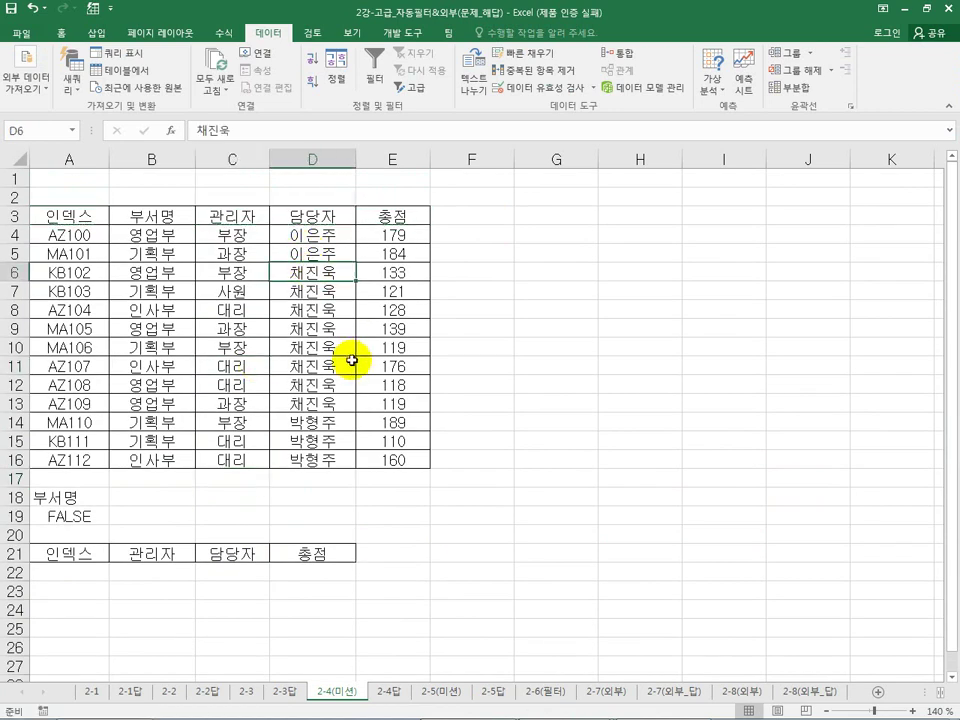
click(412, 87)
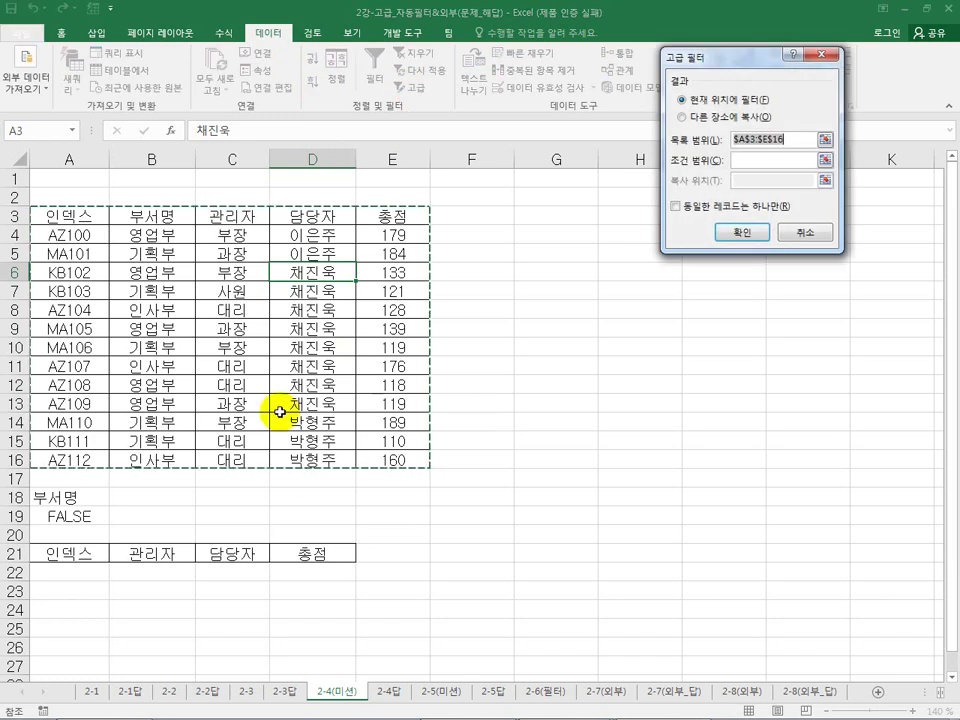
drag(62, 497, 71, 513)
click(681, 117)
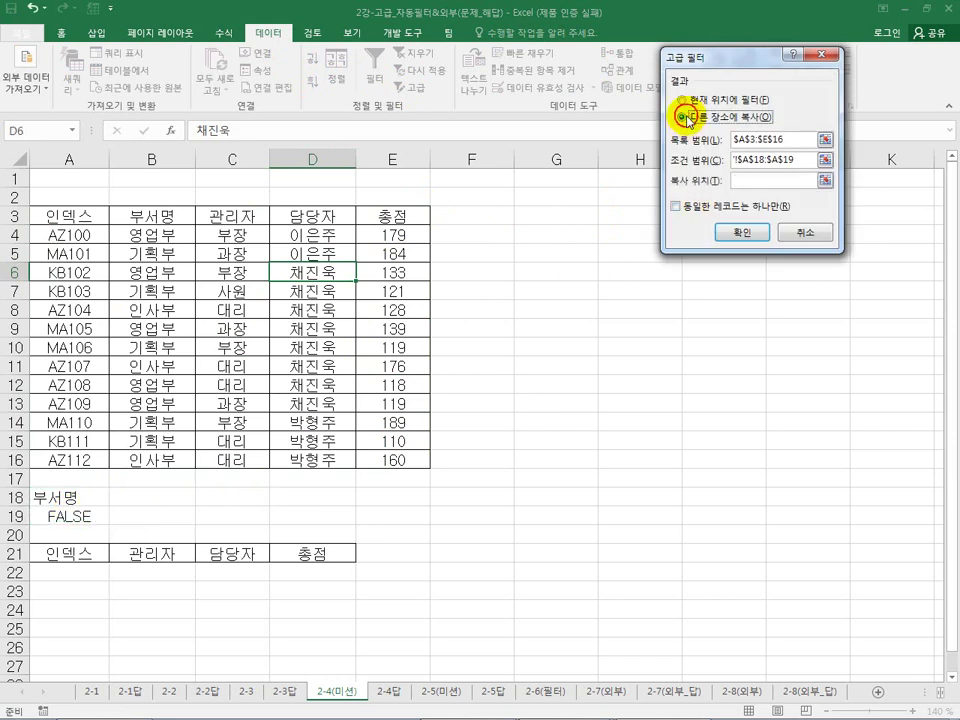
drag(71, 553, 312, 552)
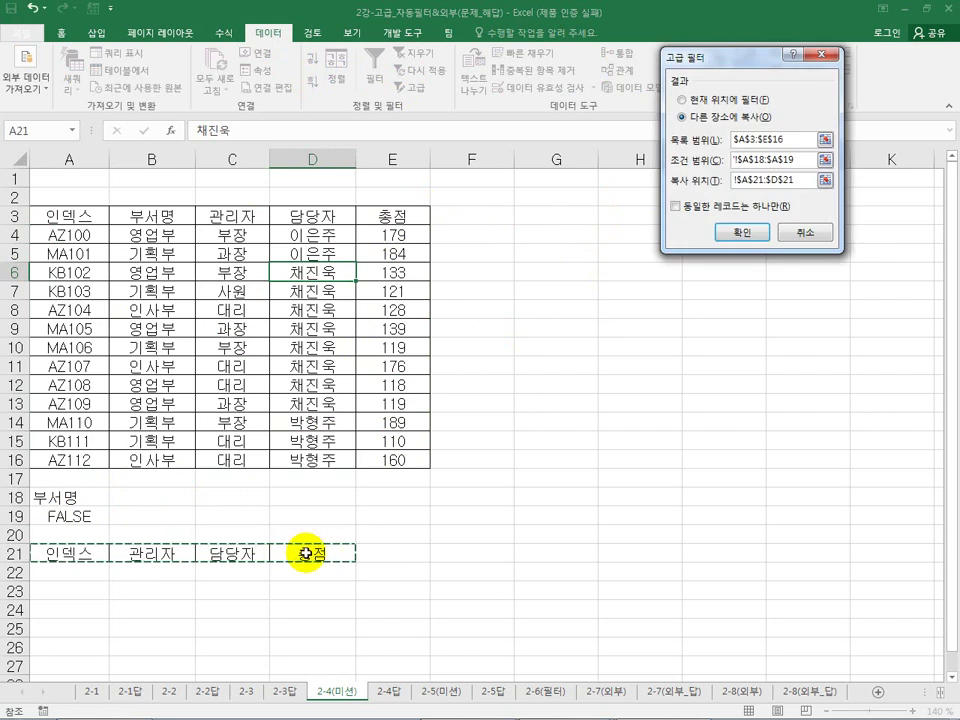
click(736, 236)
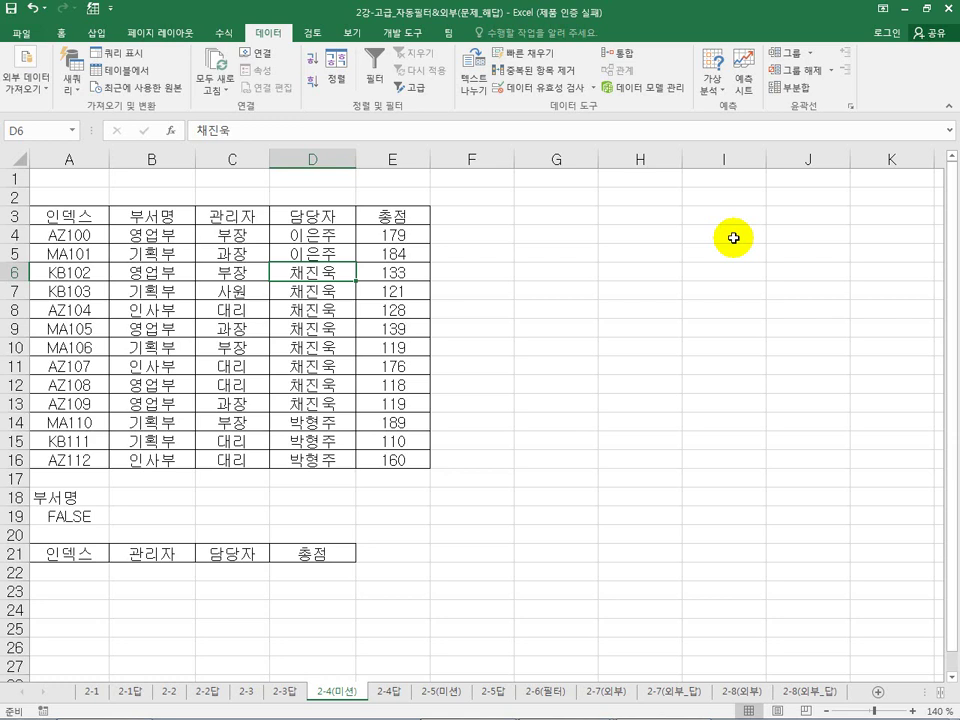
Extend the criteria heading in A18 to 부서명총점.
click(82, 496)
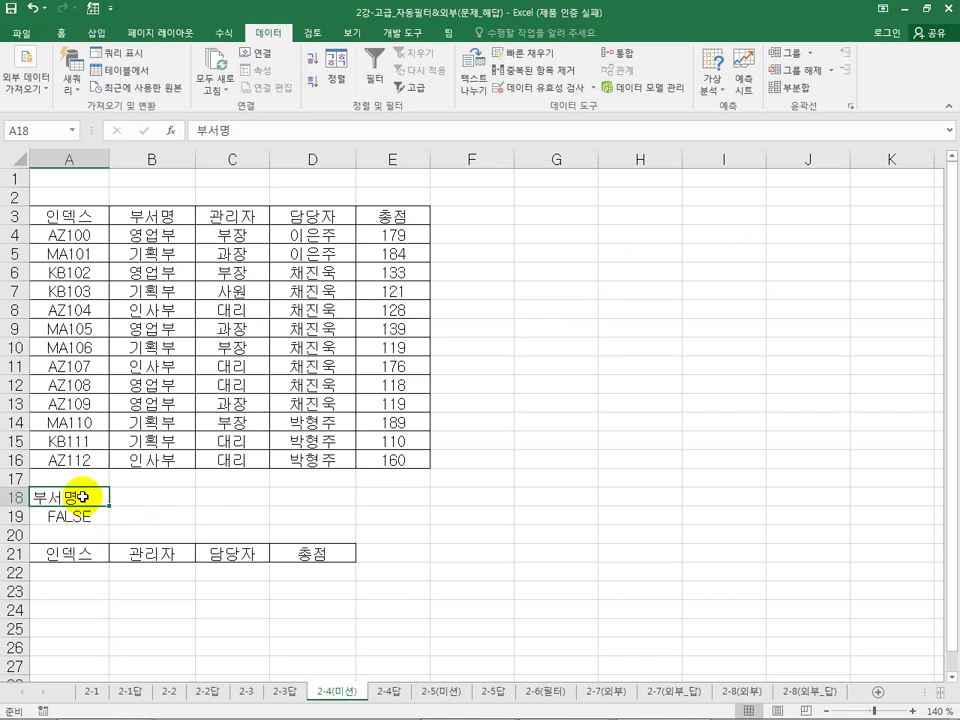
click(79, 516)
click(75, 495)
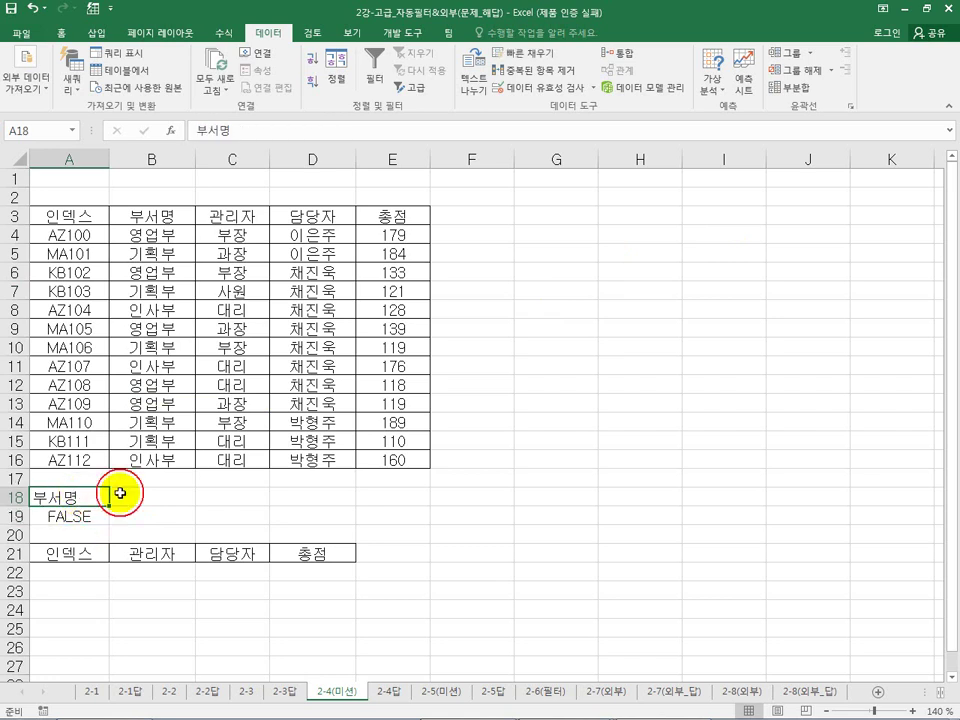
click(132, 493)
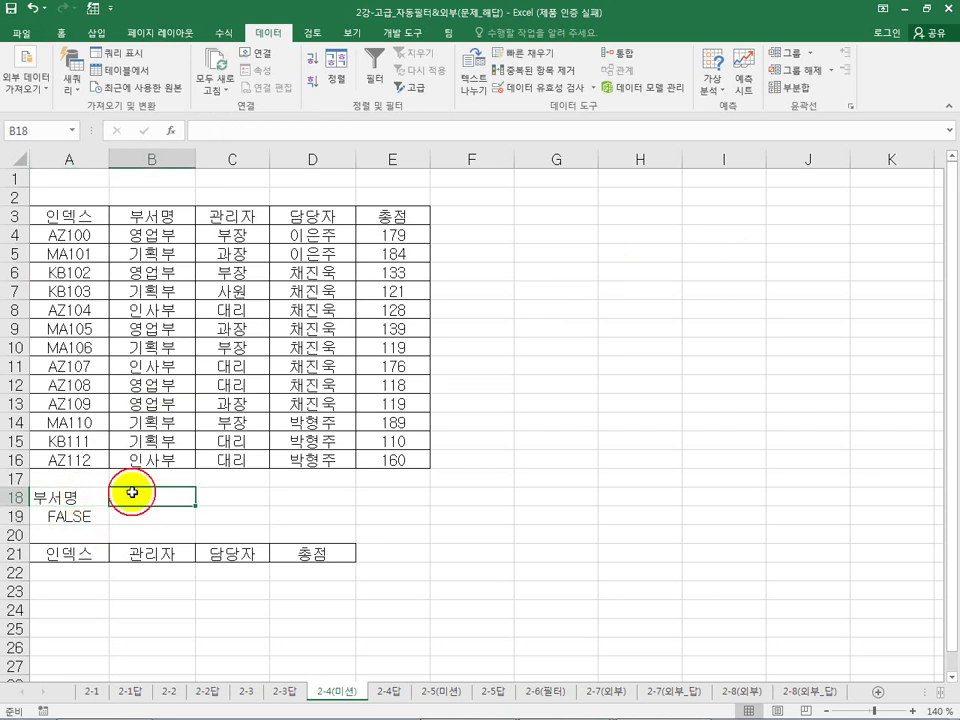
double_click(77, 497)
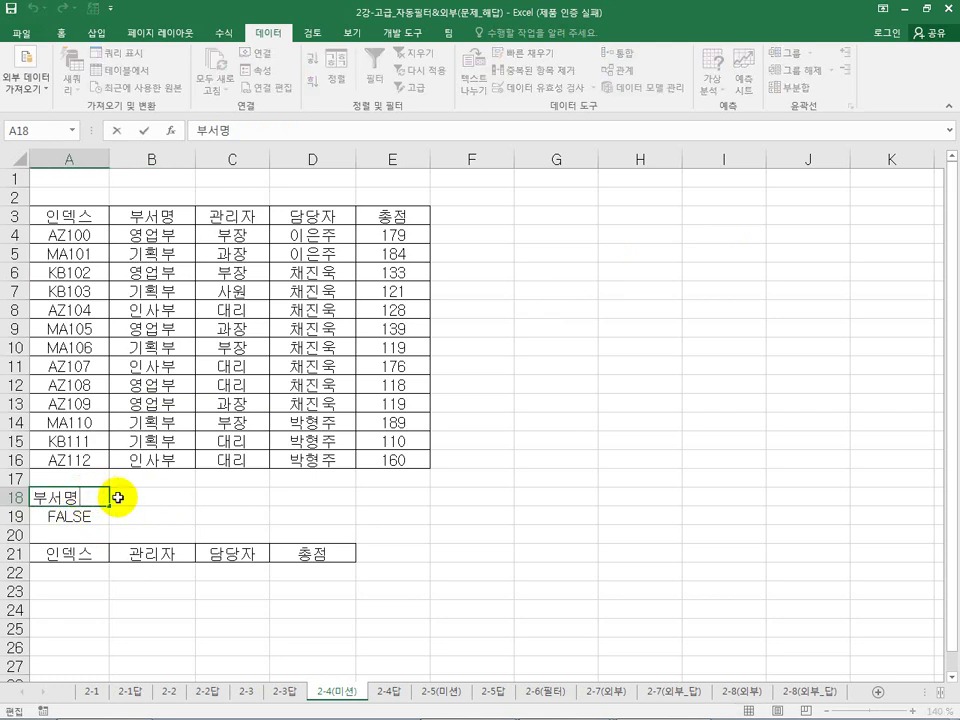
text(총점)
key(Return)
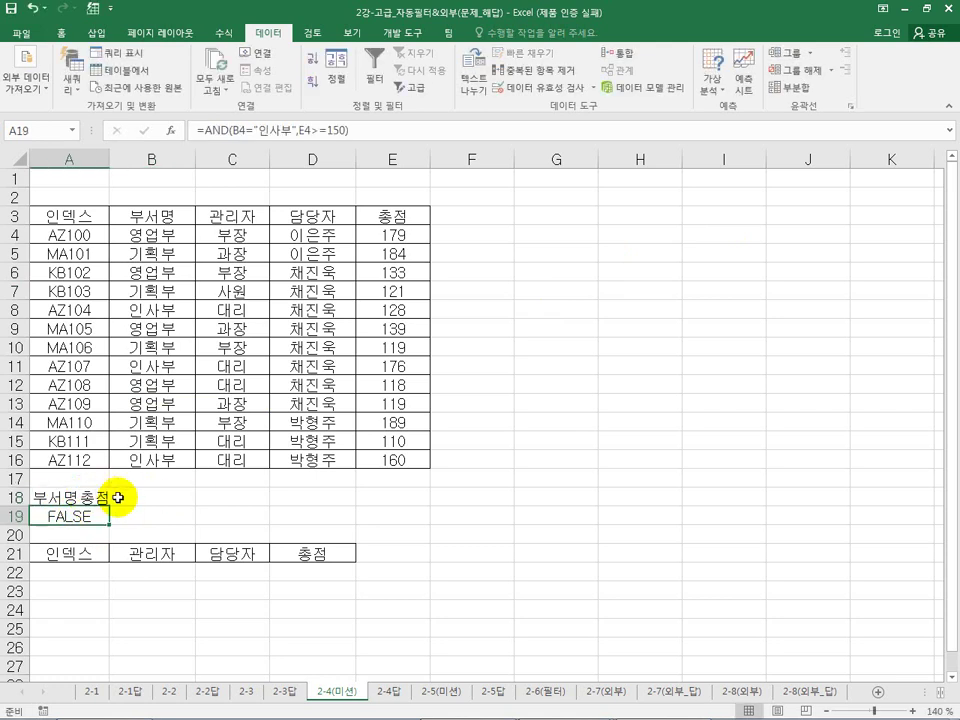
Compare the A18 heading and the A19 formula with the 부서명 and 총점 field headings in row 3.
click(88, 497)
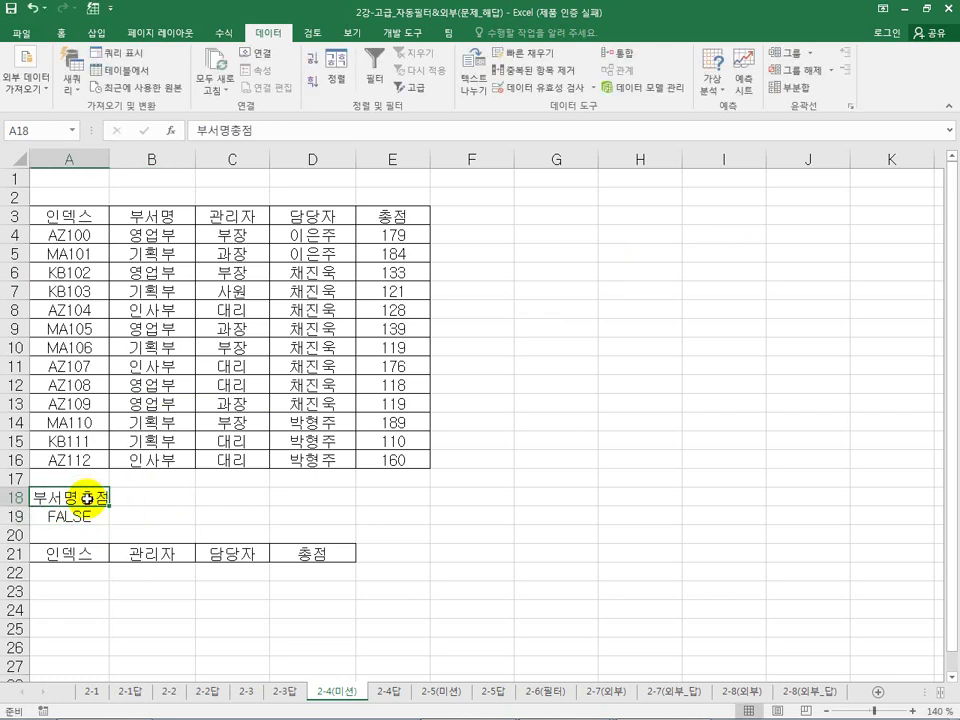
click(80, 512)
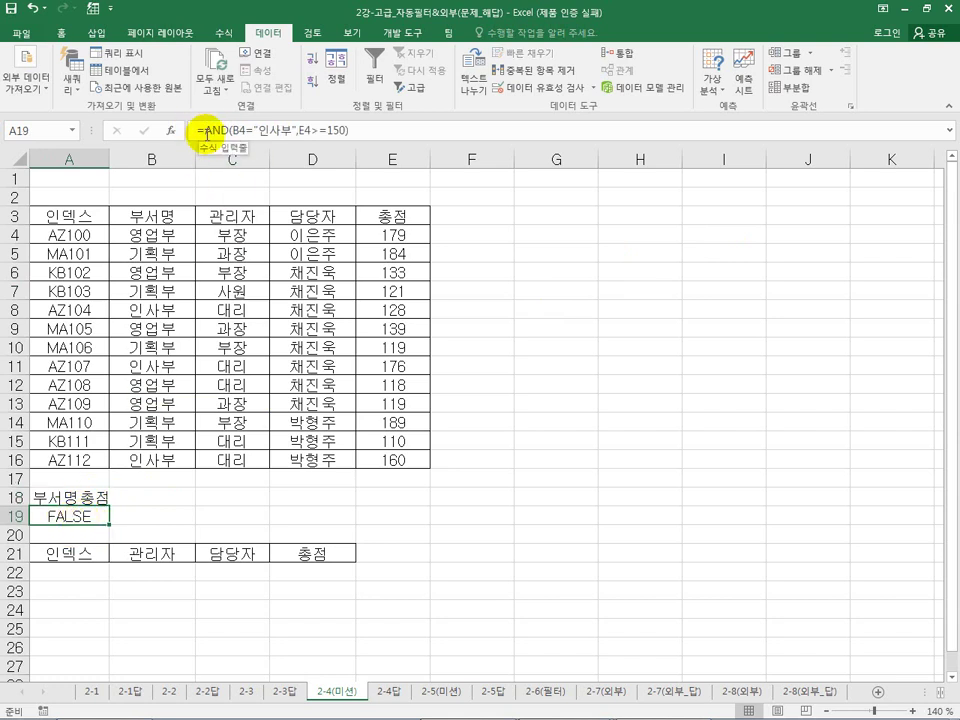
click(98, 495)
click(143, 212)
click(400, 215)
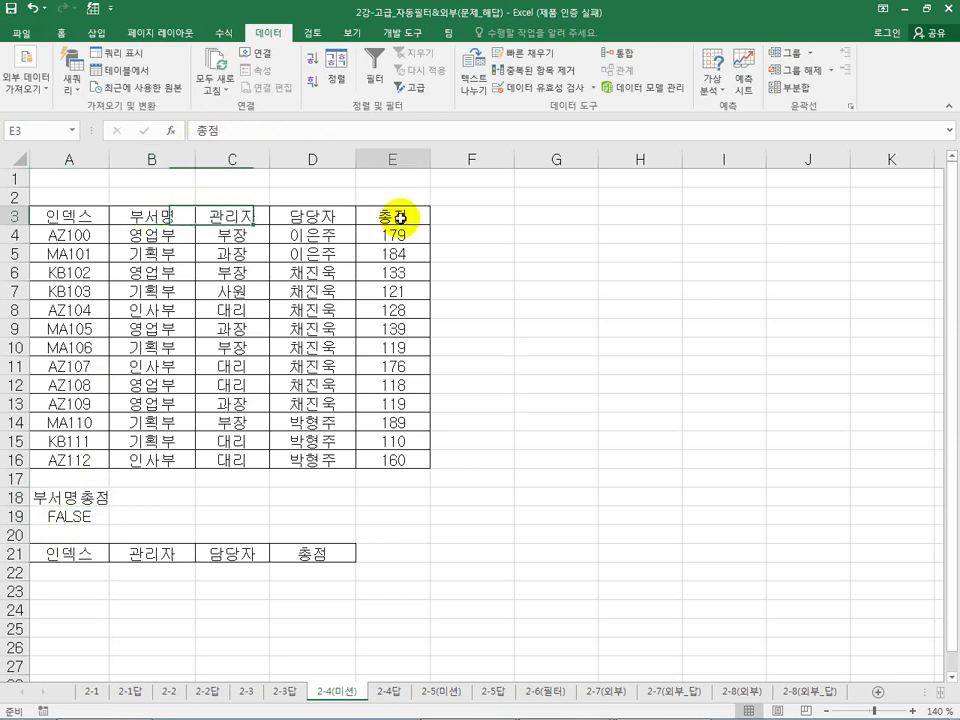
Remove 총점 from the end of the criteria heading in A18.
click(58, 494)
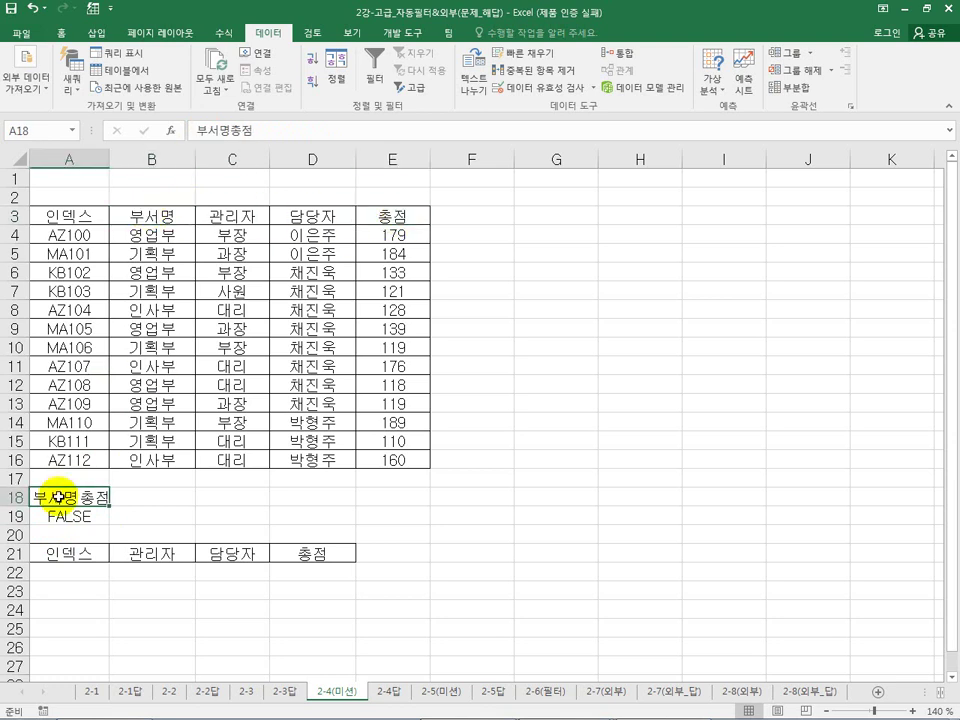
double_click(79, 497)
drag(79, 497, 186, 499)
key(BackSpace)
key(Return)
Replace the criteria heading in A18 with 조건.
click(78, 497)
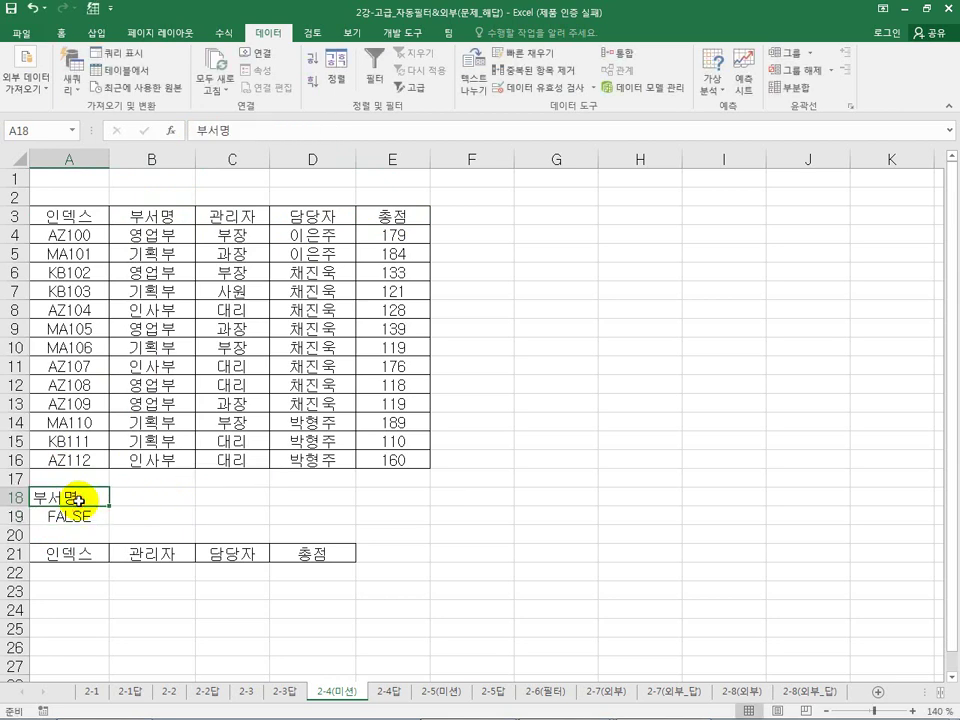
click(405, 208)
click(85, 494)
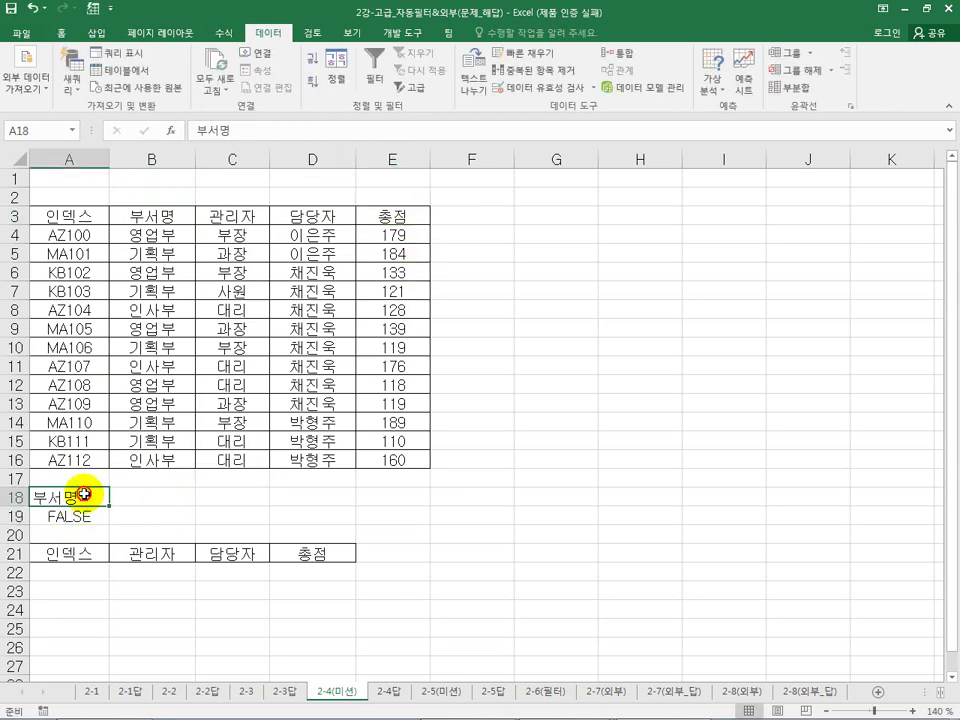
text(조)
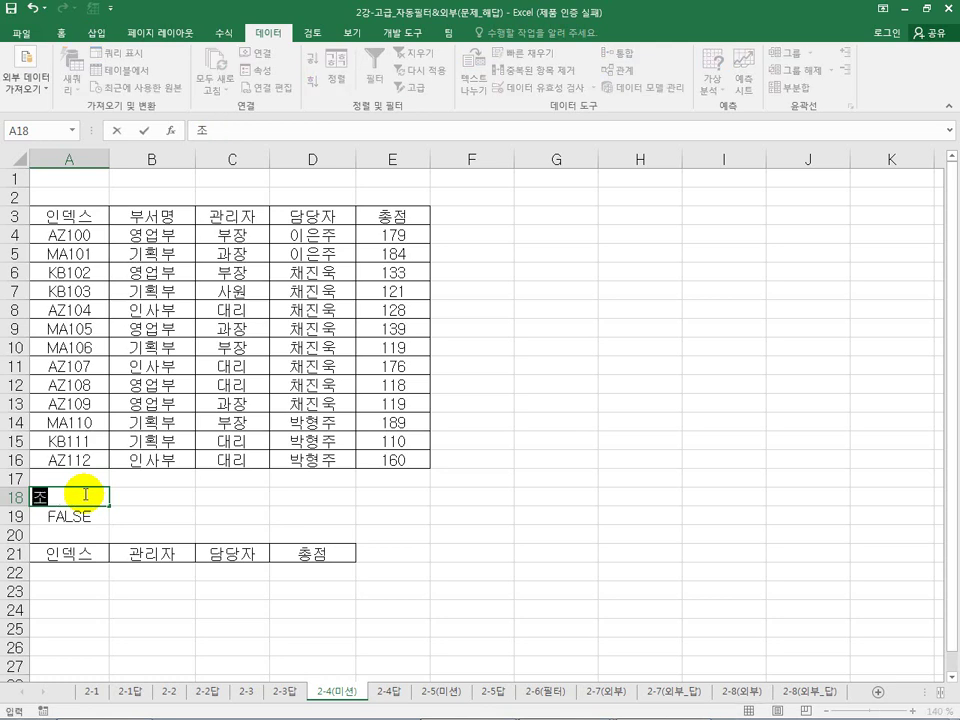
text(건)
key(Return)
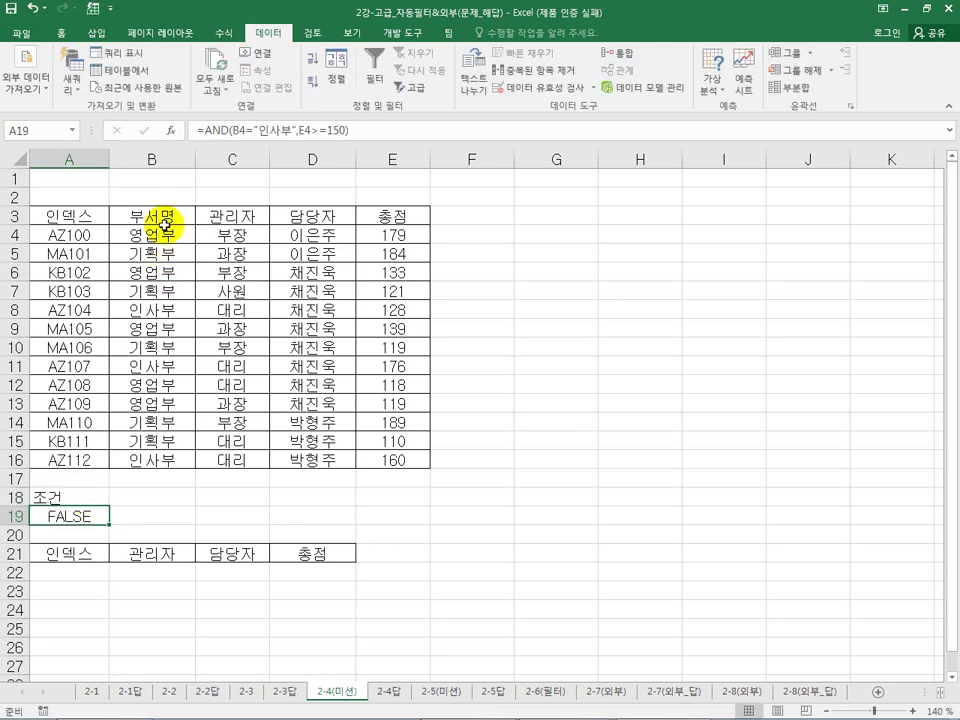
Check the new A18 heading and the A19 formula against the 부서명 and 총점 field headings.
click(168, 214)
click(390, 213)
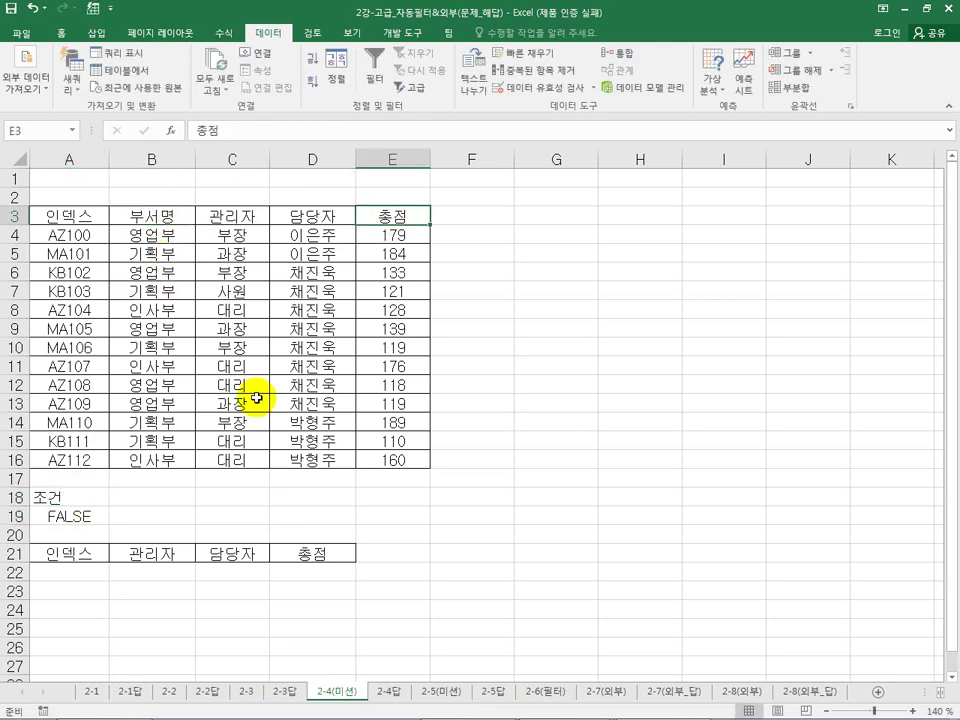
click(67, 490)
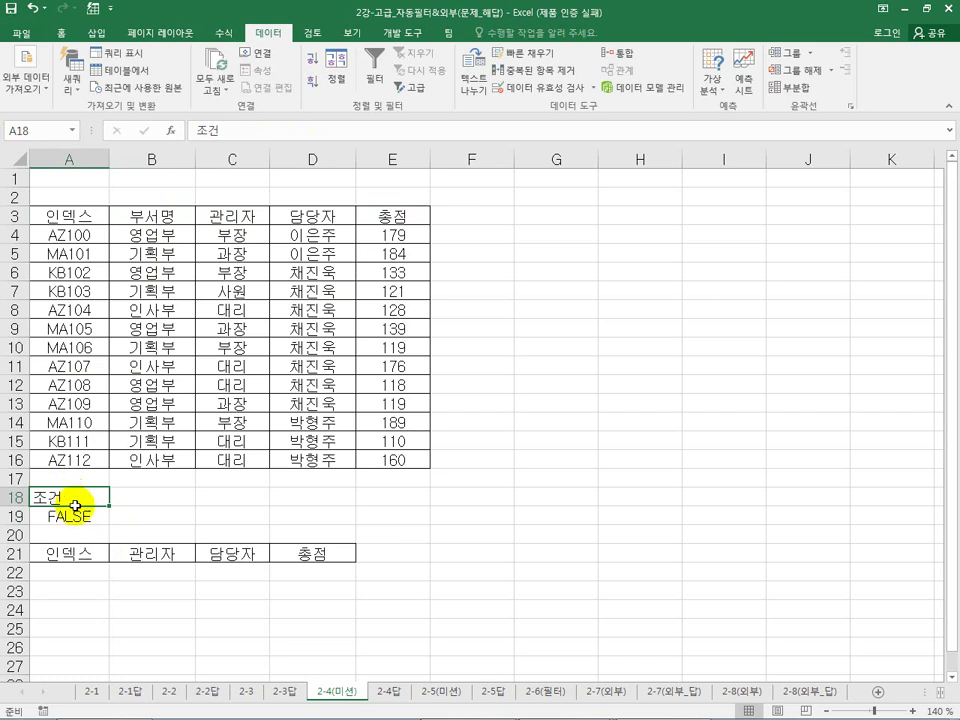
click(76, 515)
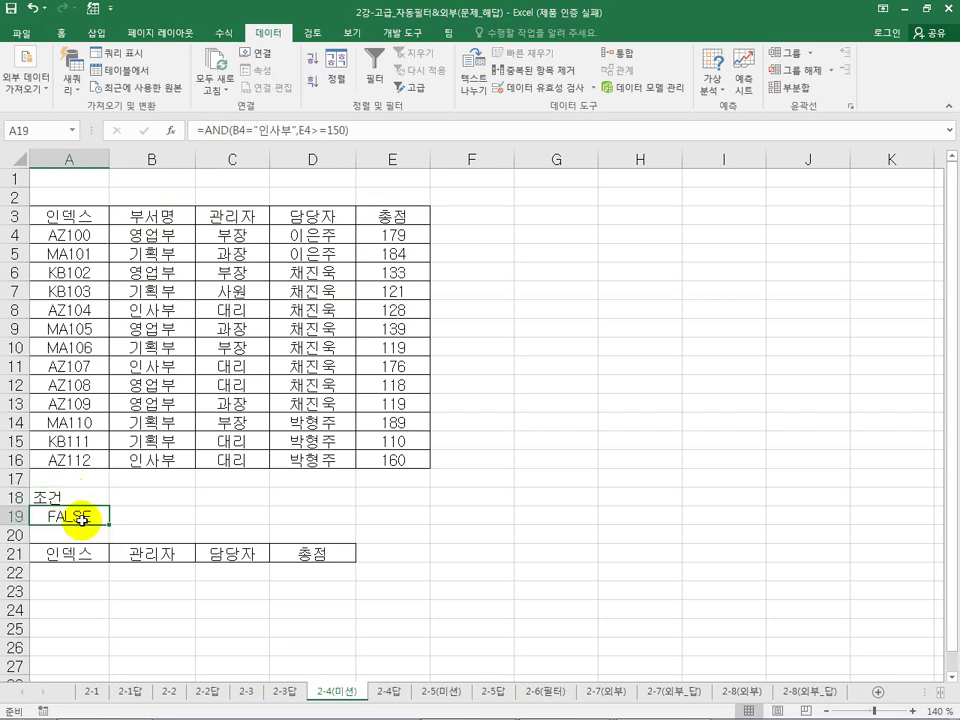
click(61, 498)
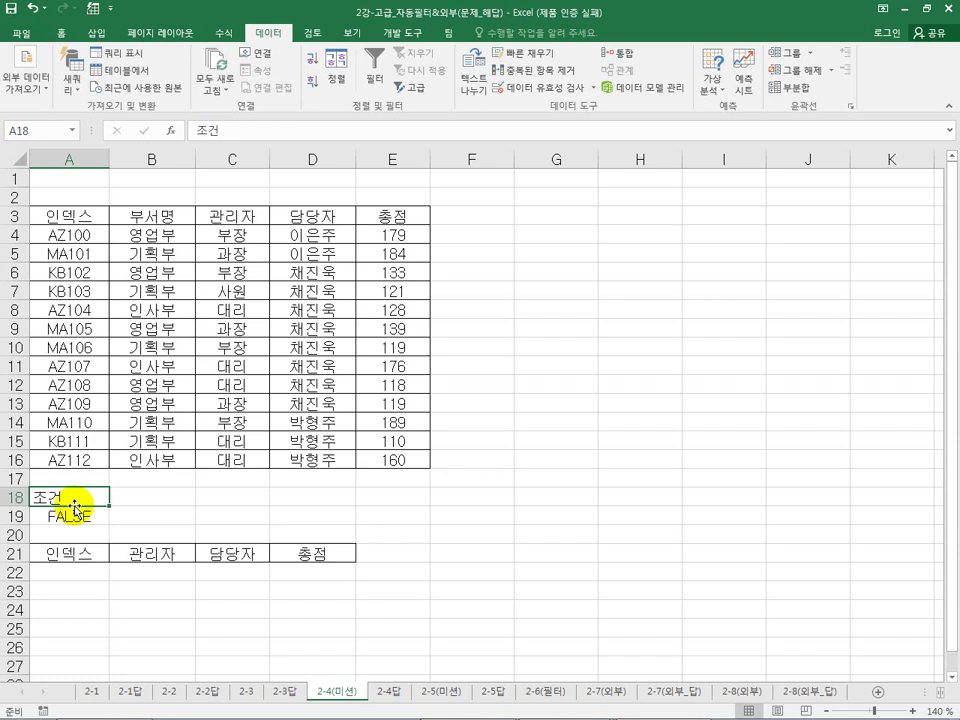
Run an advanced filter on A3:E16 with criteria A18:A19, copying the matching records to another location under the headings in A21:D21.
click(260, 387)
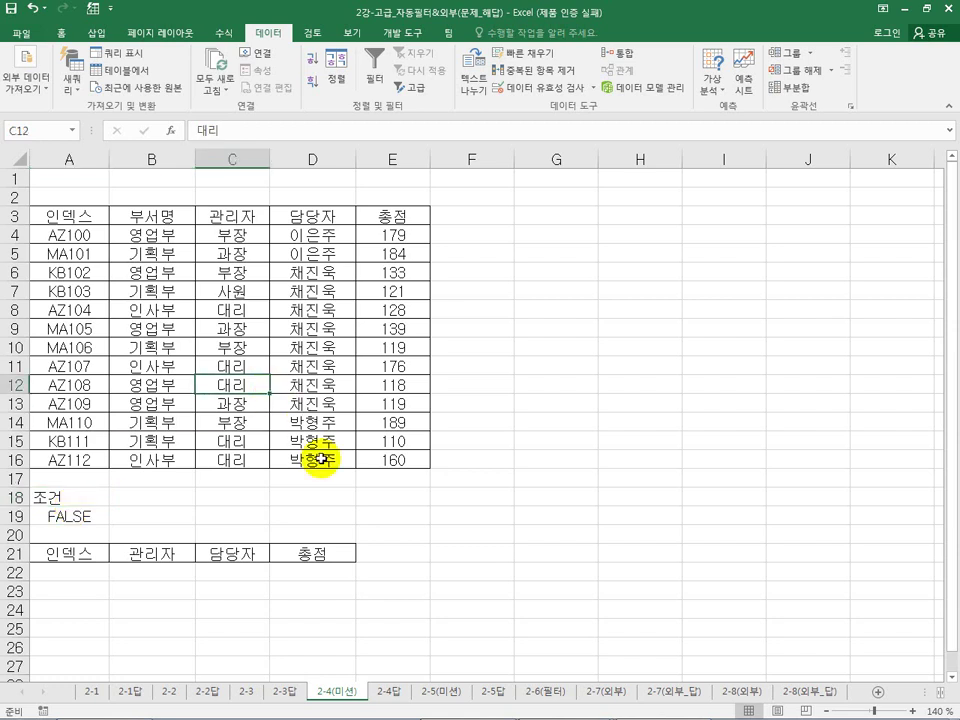
click(420, 90)
click(798, 161)
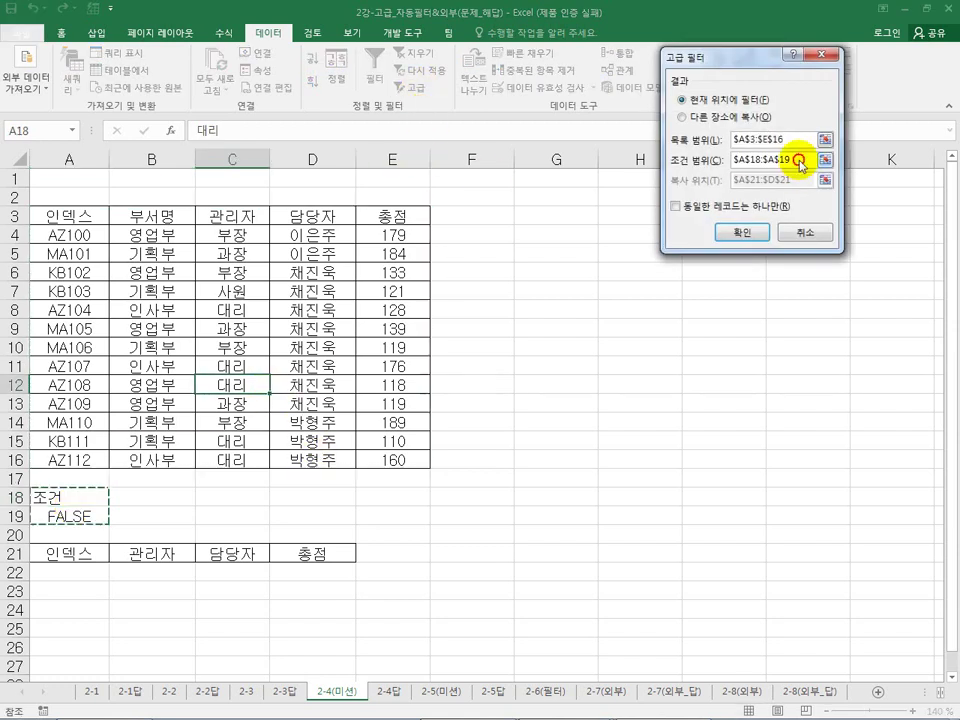
click(681, 117)
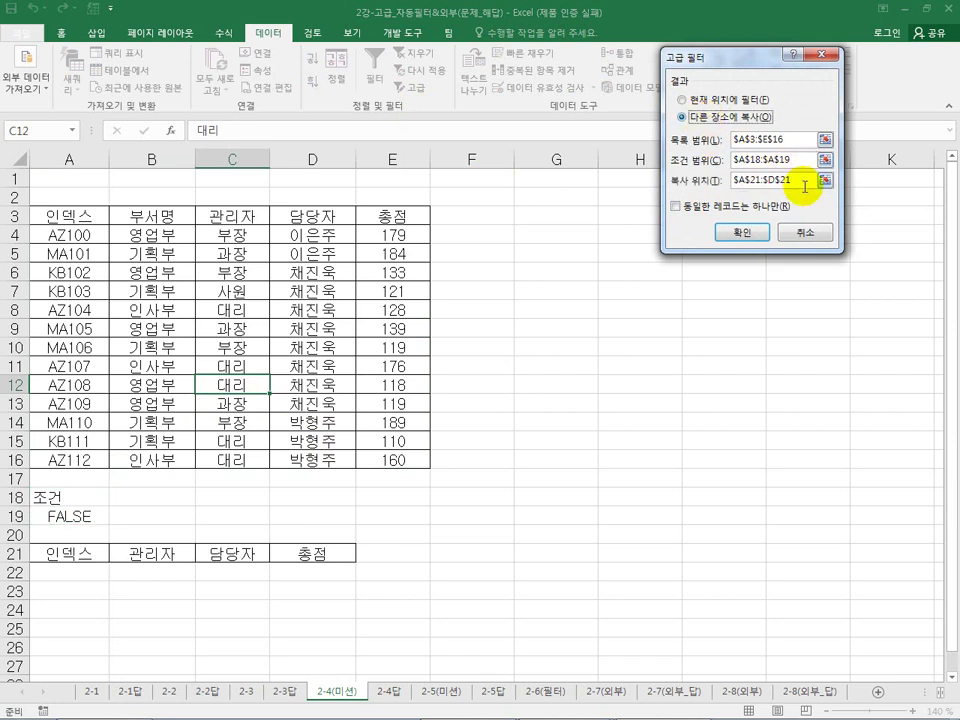
click(800, 181)
drag(70, 552, 320, 560)
click(740, 232)
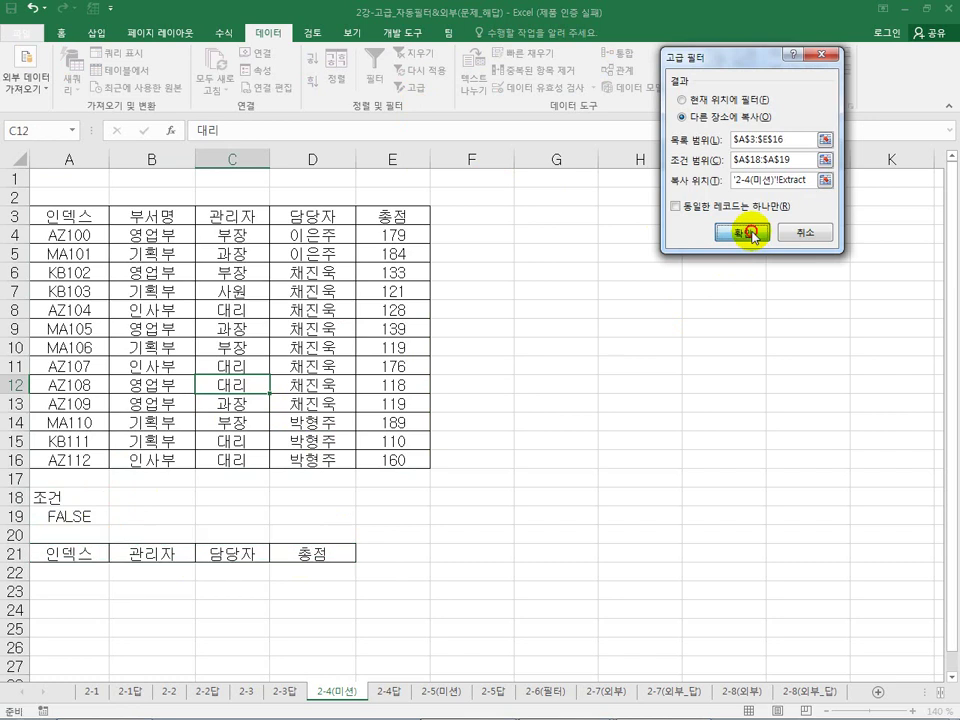
Compare the extracted records with answer sheet 2-4답 and review the criteria heading and formula in A18:A19 on 2-4(미션).
click(387, 690)
click(338, 690)
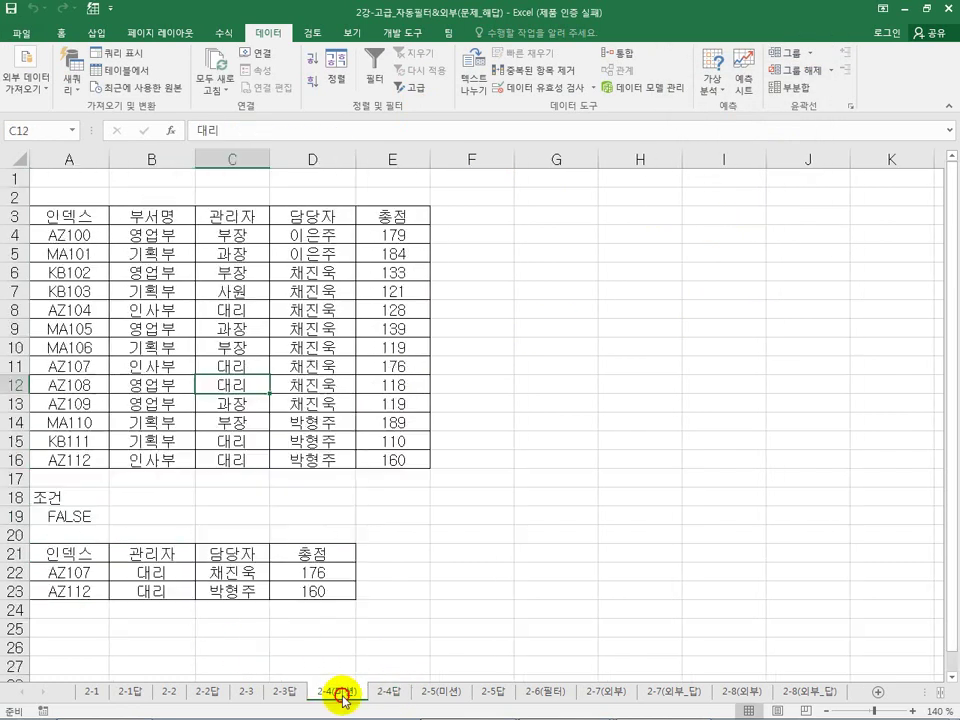
click(75, 521)
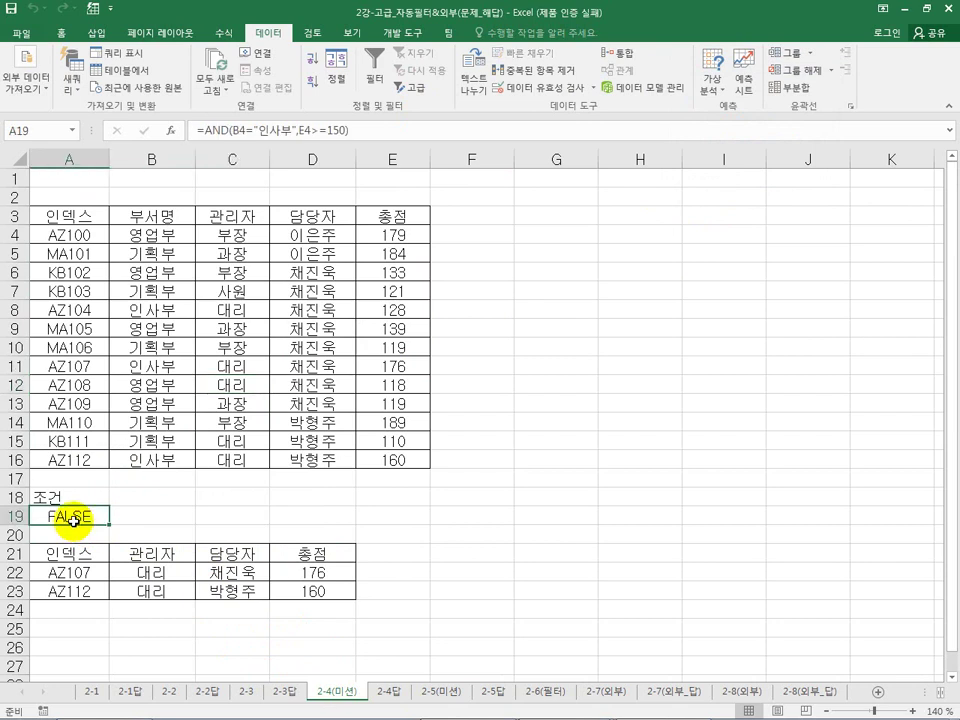
click(50, 497)
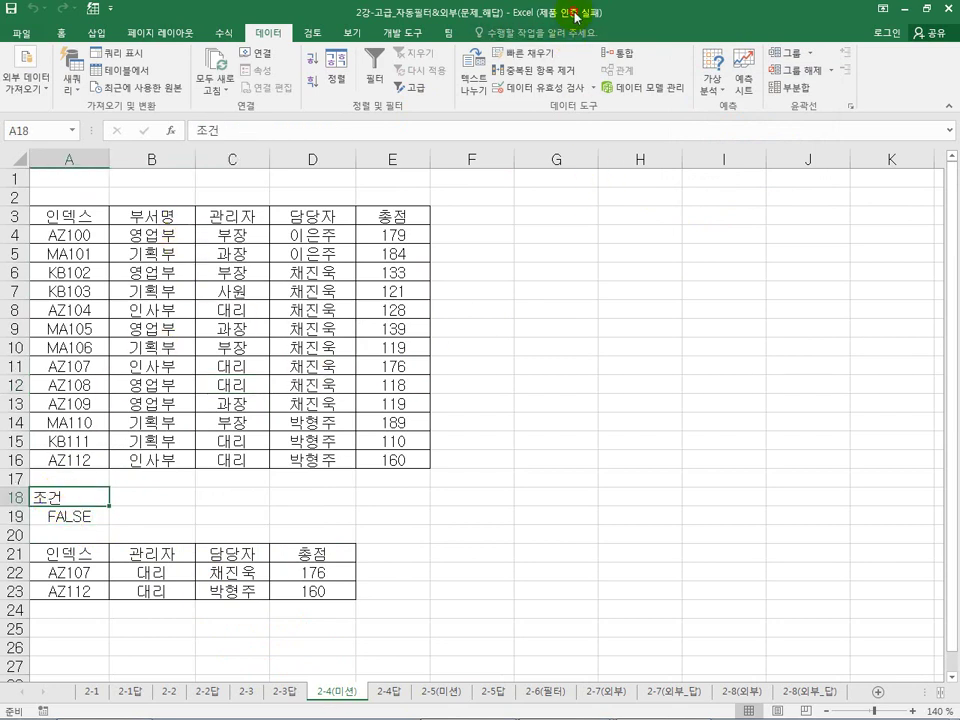
Read the 2-5 [미션] advanced filter problem in the Hangul document and return to the Excel workbook.
key(alt+Tab)
scroll(430, 155, down, 2)
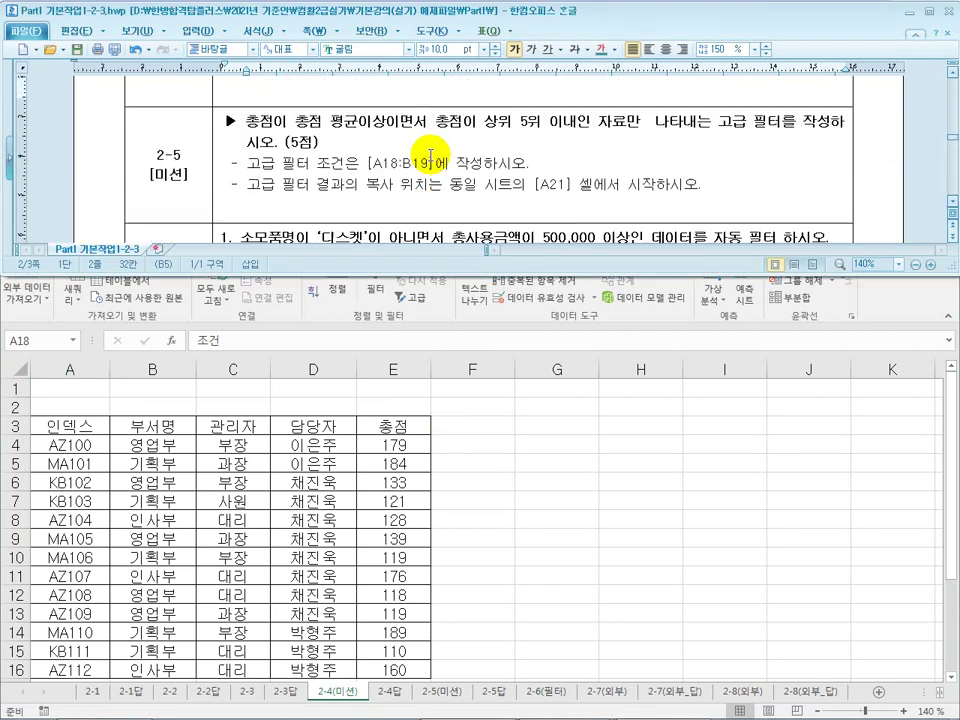
key(alt+Tab)
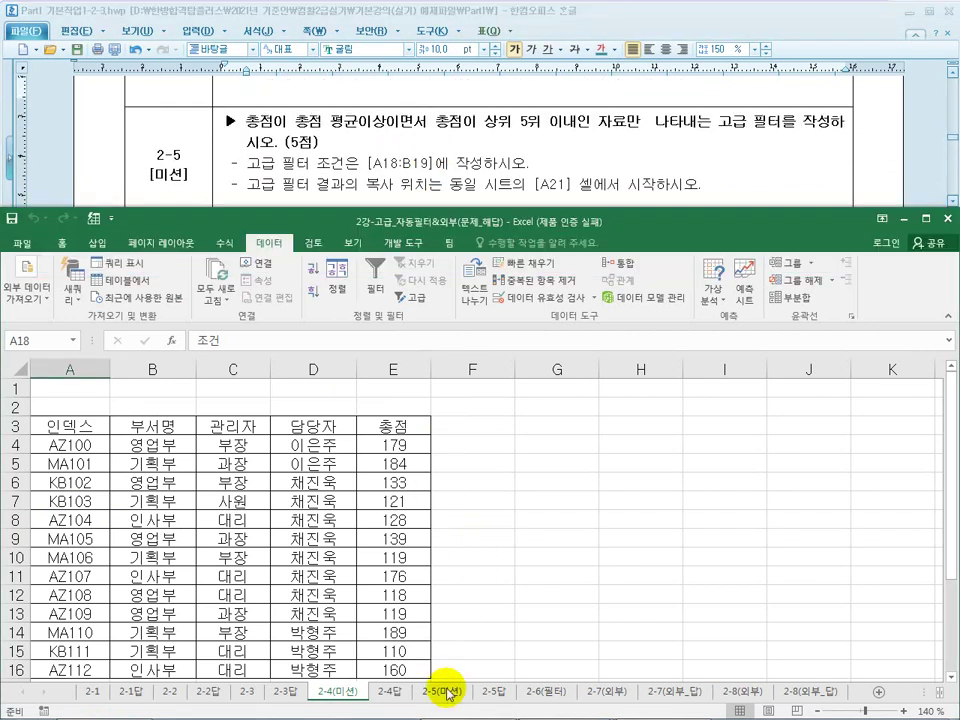
Open the 2-5(미션) sheet at the top of its data table.
click(445, 692)
click(399, 596)
scroll(399, 596, up, 3)
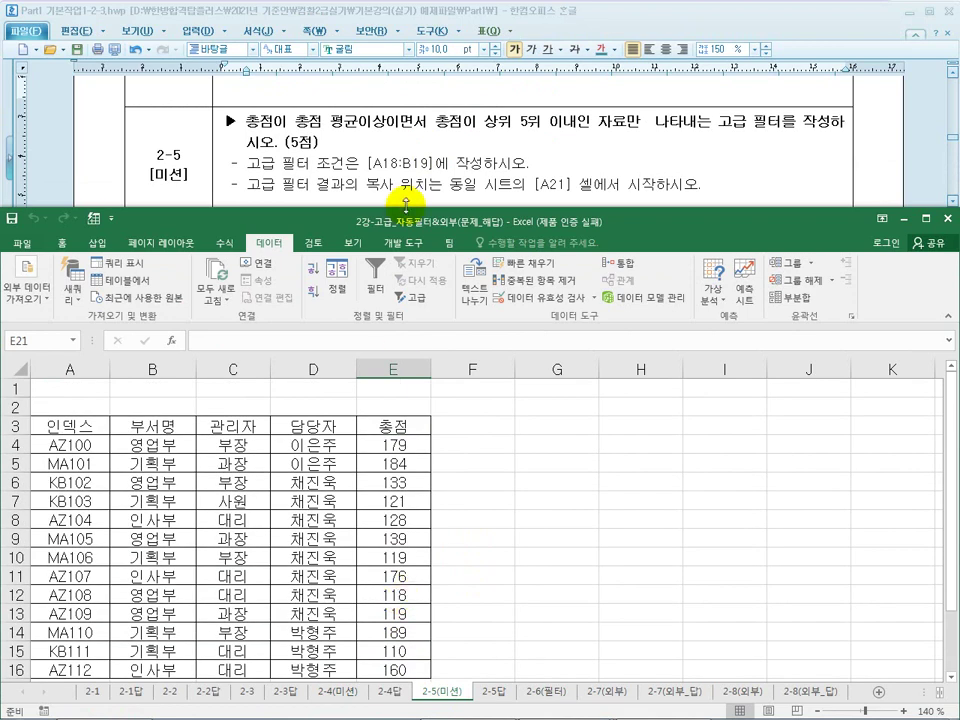
click(280, 462)
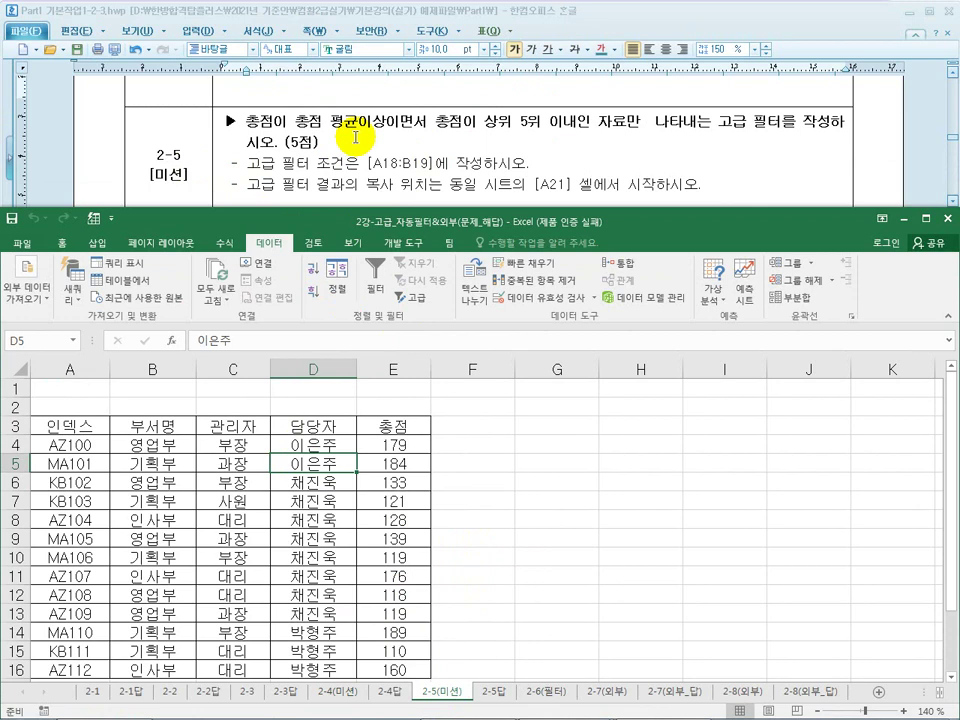
click(313, 481)
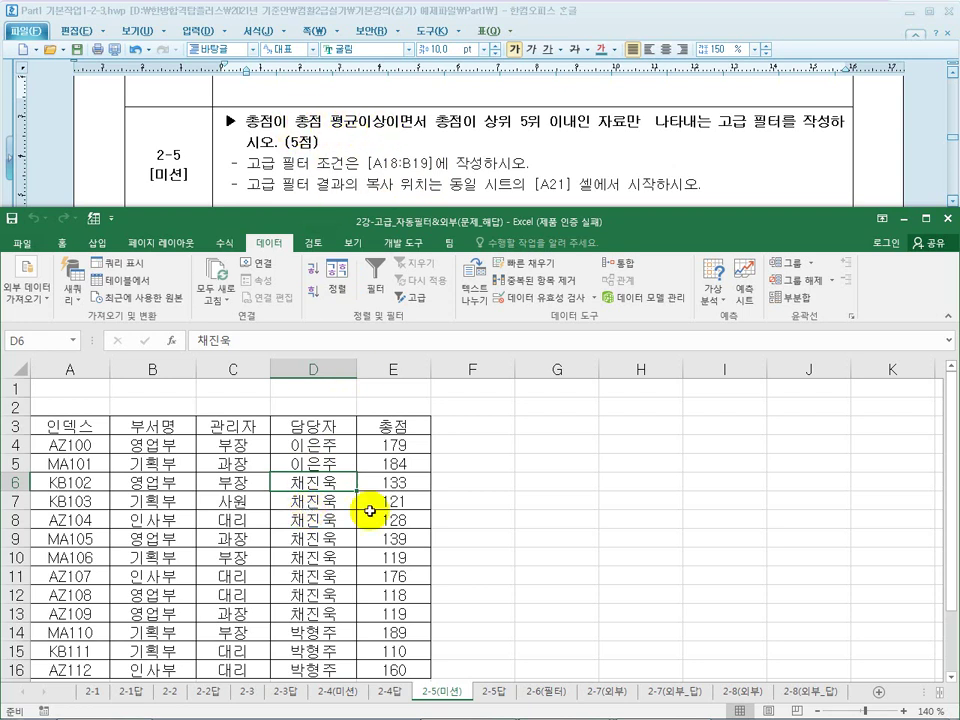
Calculate the average of the 총점 column in cell G3 with =AVERAGE(E4:E16).
click(398, 424)
click(496, 424)
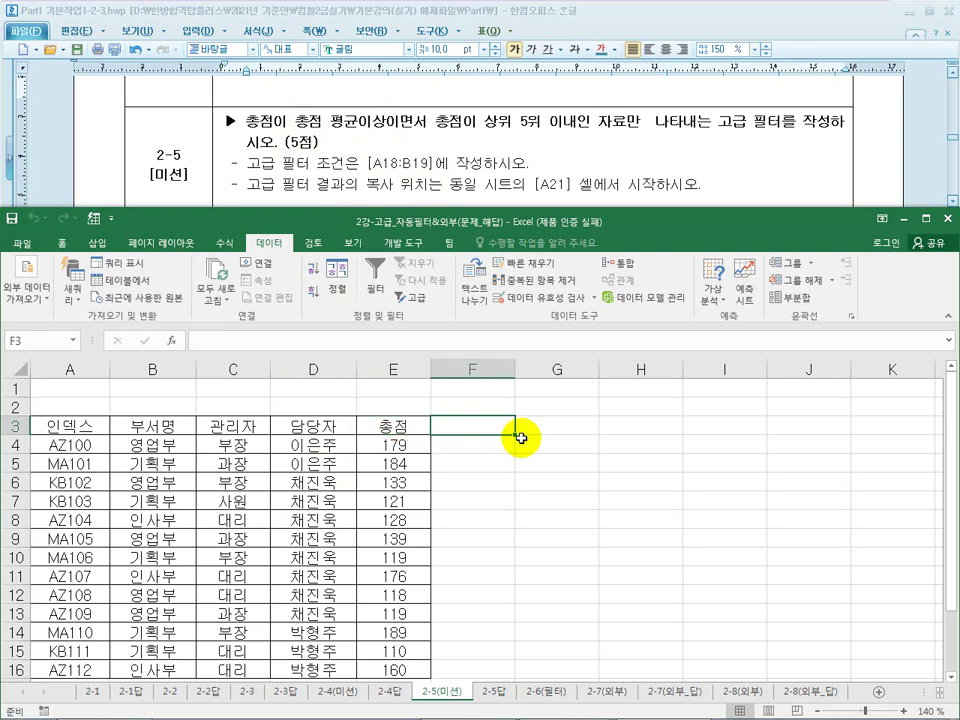
click(550, 423)
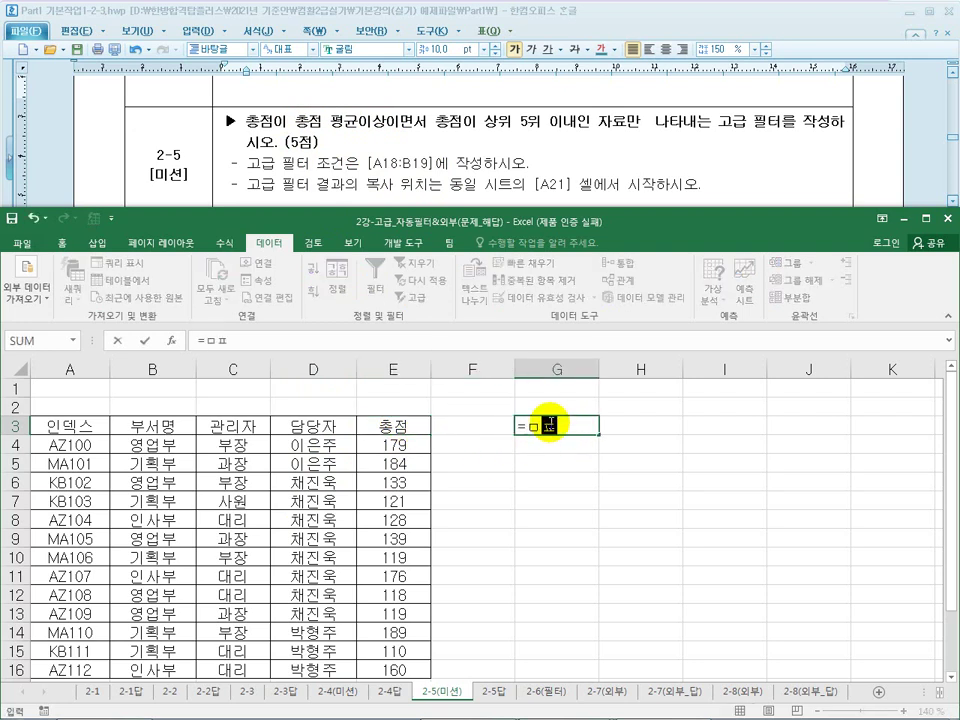
text(avea)
key(BackSpace)
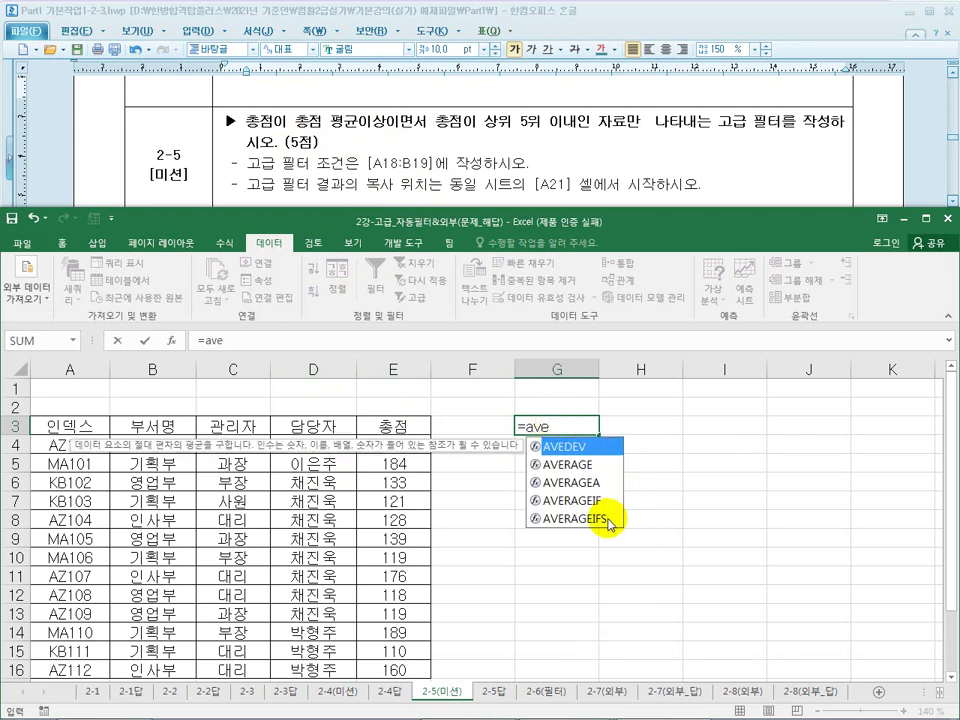
double_click(558, 464)
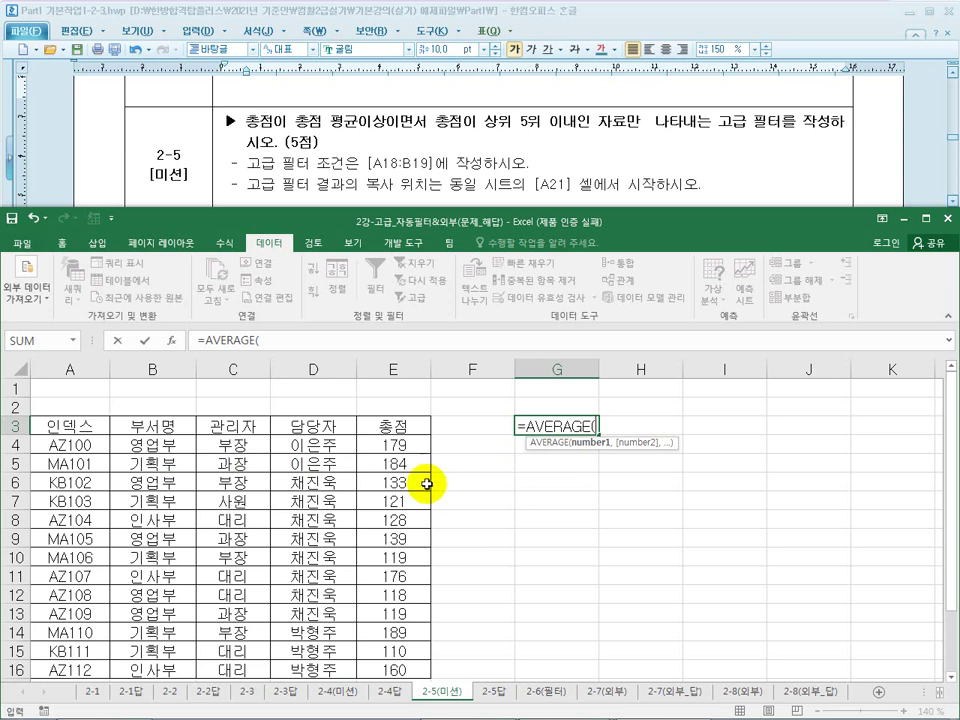
drag(405, 444, 423, 555)
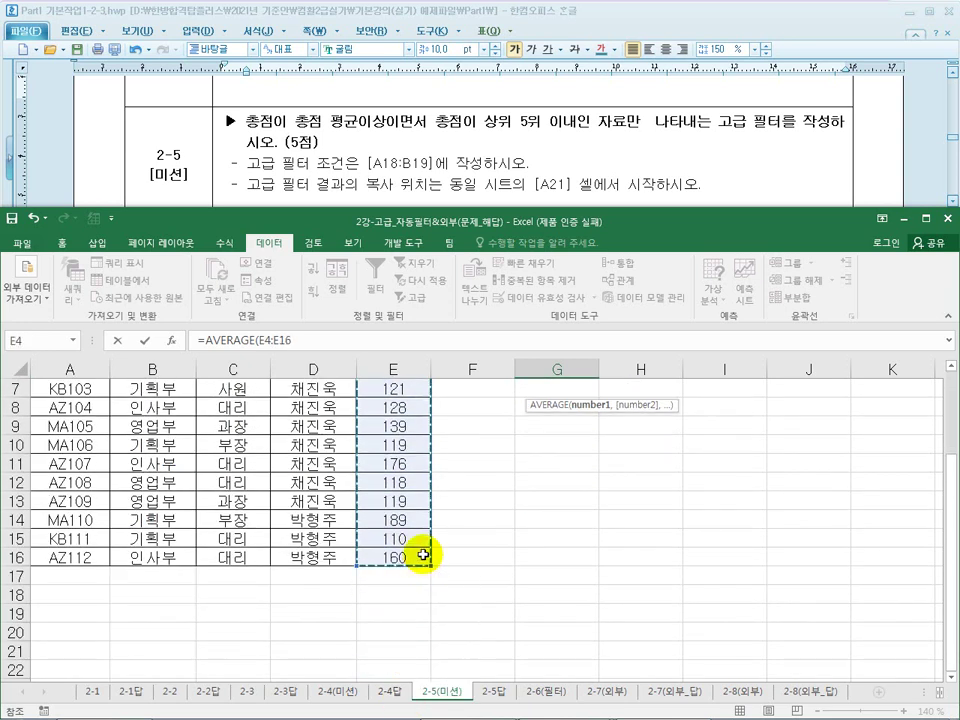
key(Return)
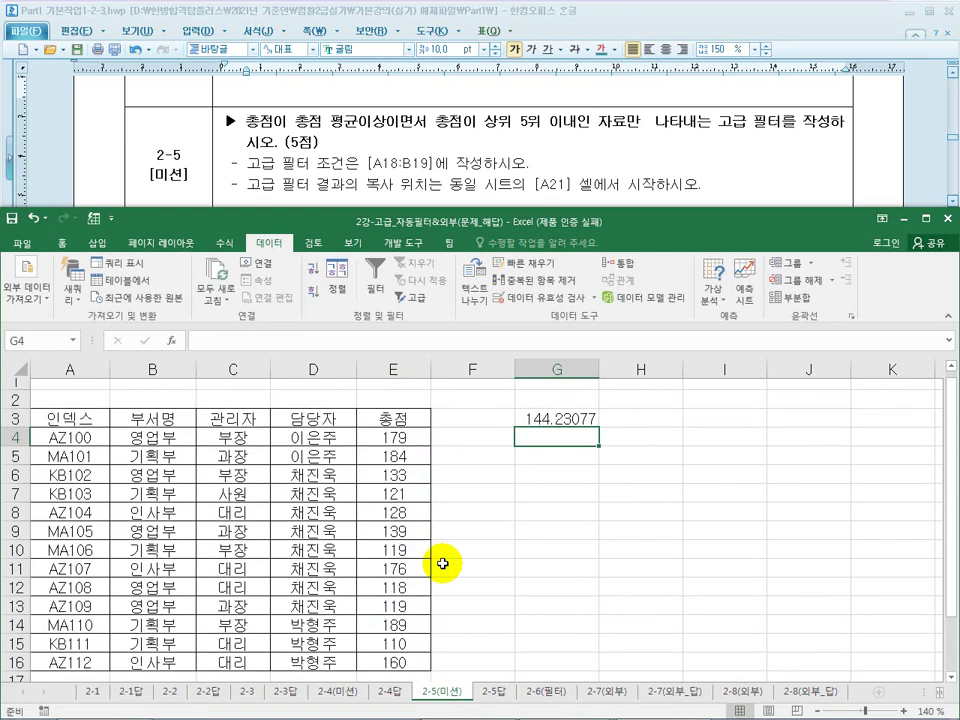
Compare the individual values in the 총점 column with the average in G3.
click(551, 426)
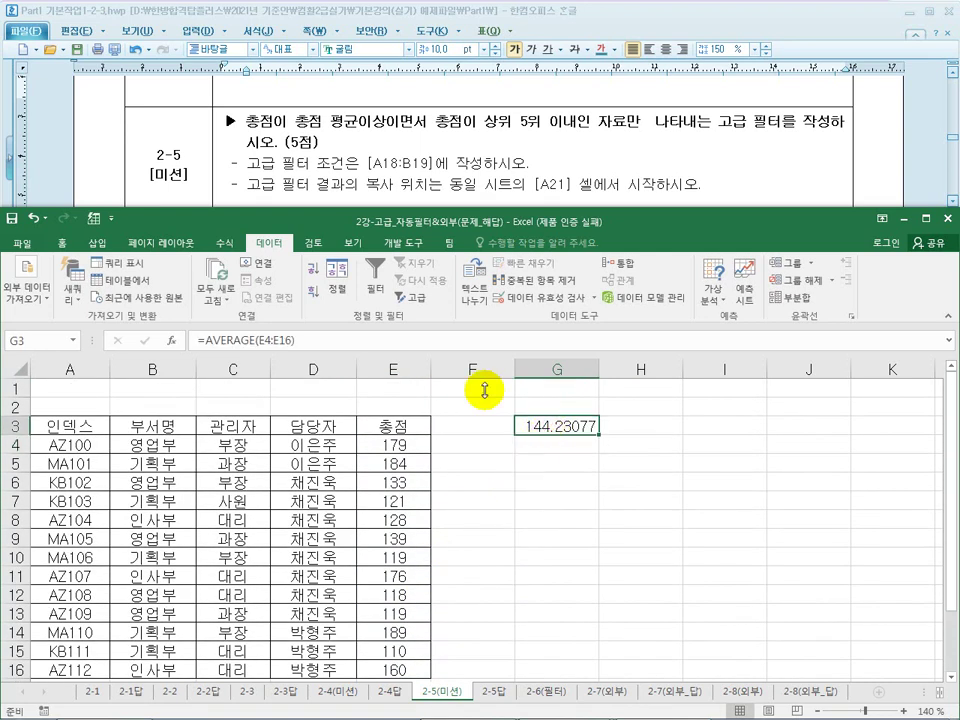
click(389, 445)
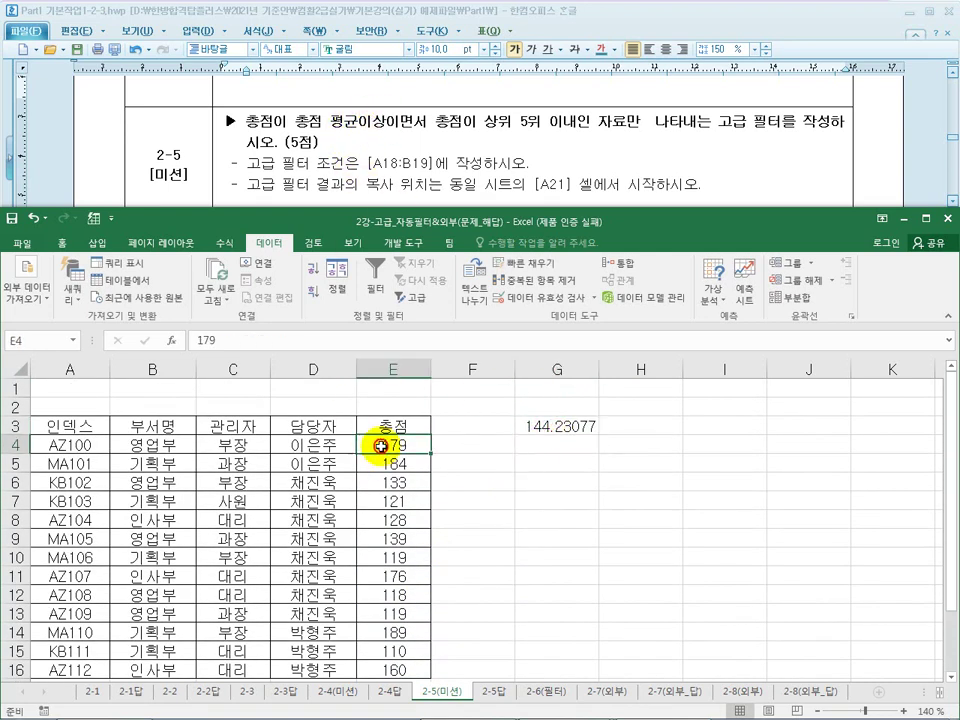
click(389, 465)
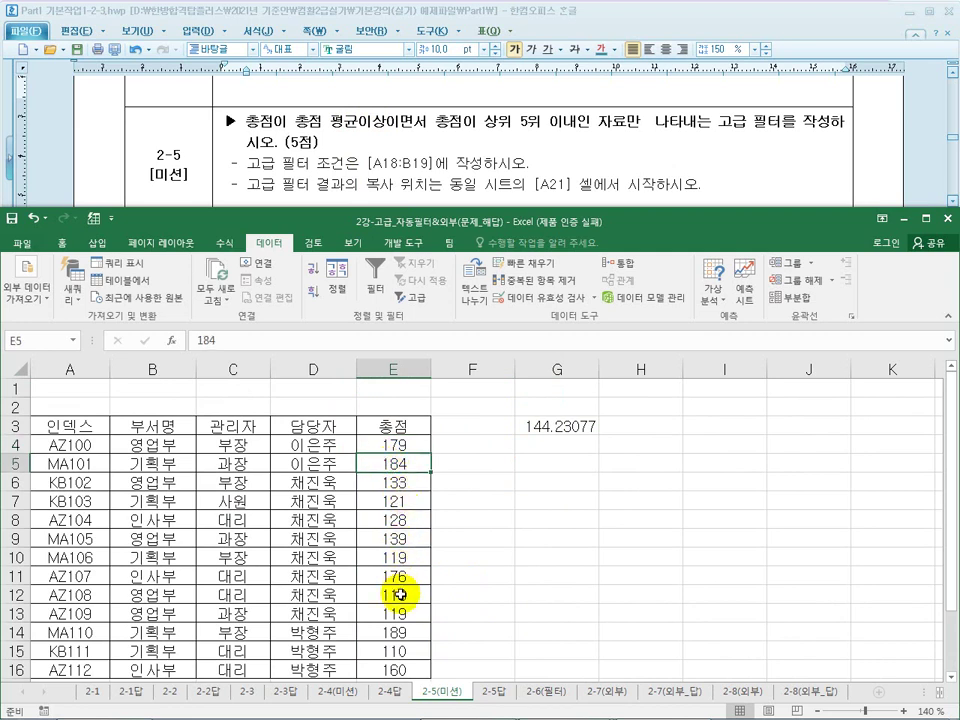
click(394, 633)
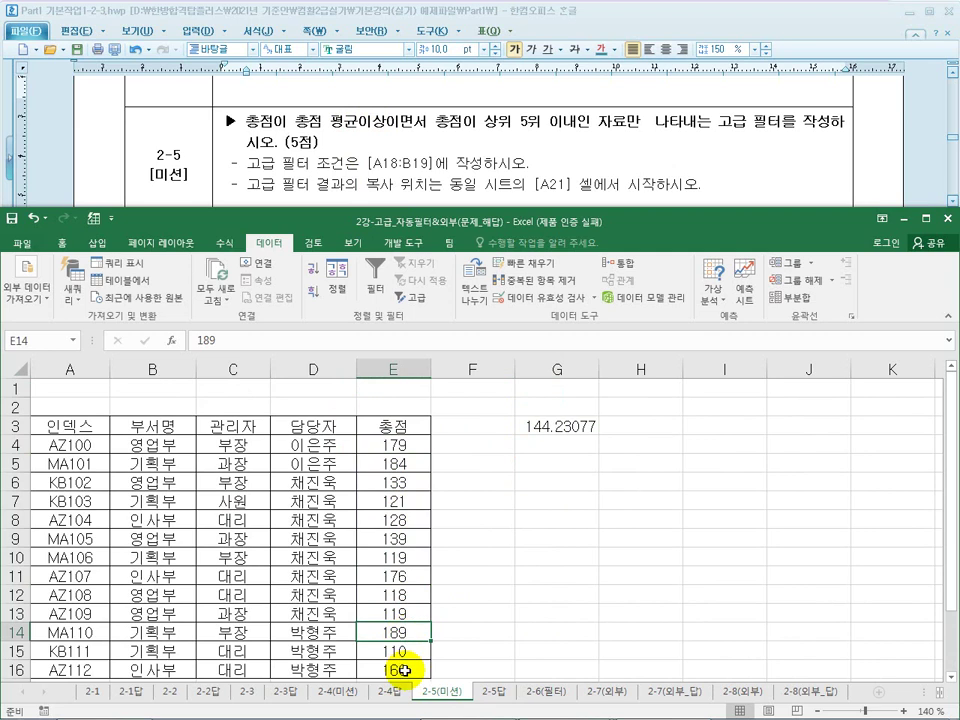
click(403, 670)
click(565, 427)
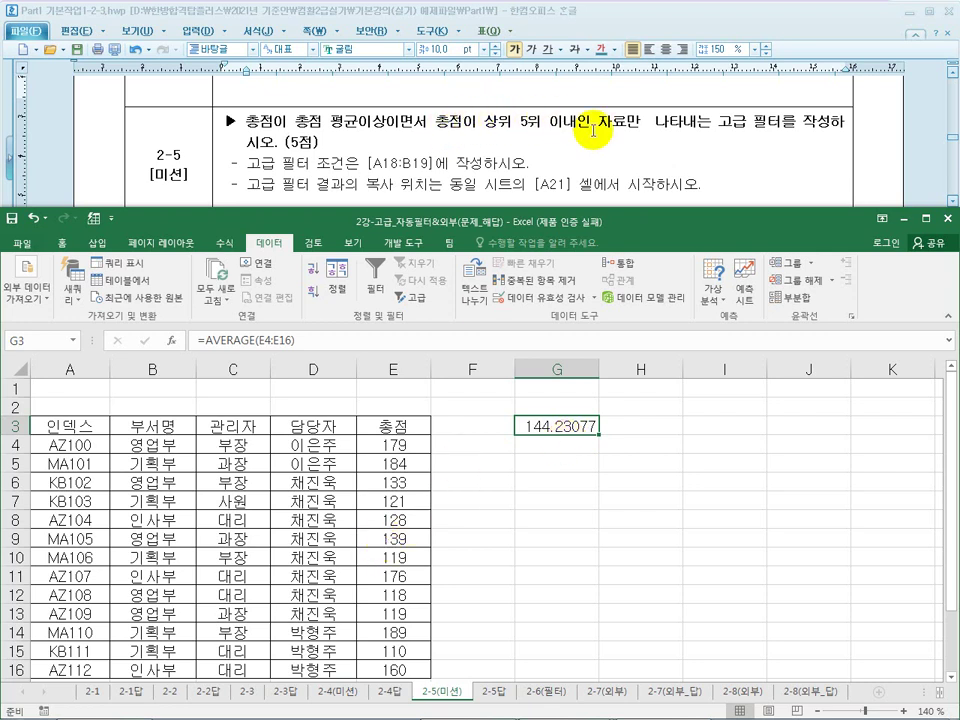
Calculate the fifth-largest 총점 value in cell G5 with =LARGE(E4:E16,5).
click(538, 463)
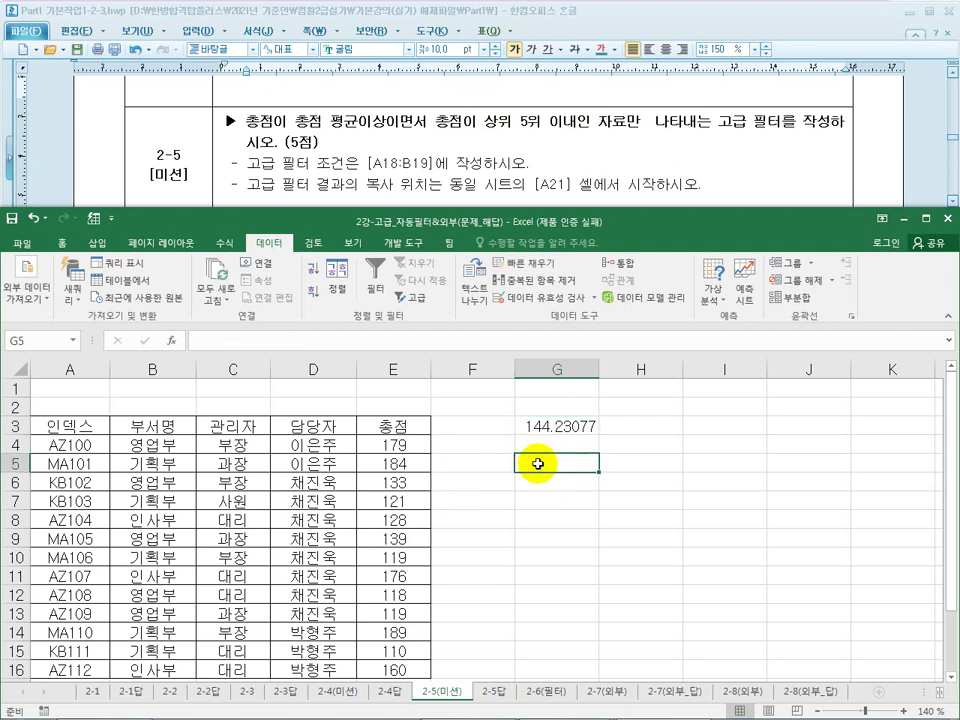
text(=large)
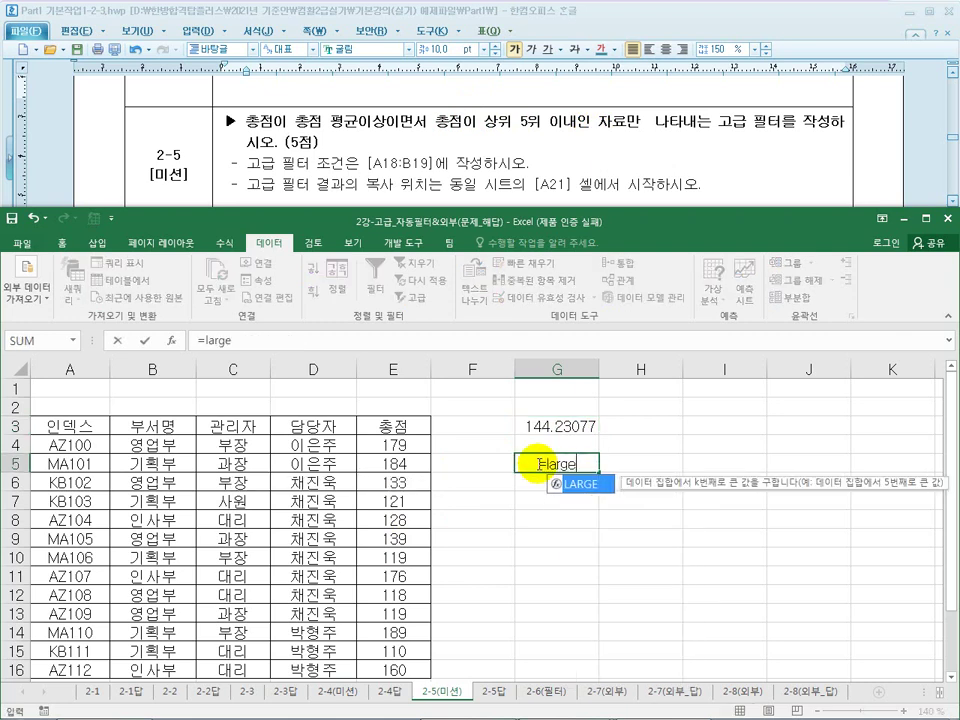
text(()
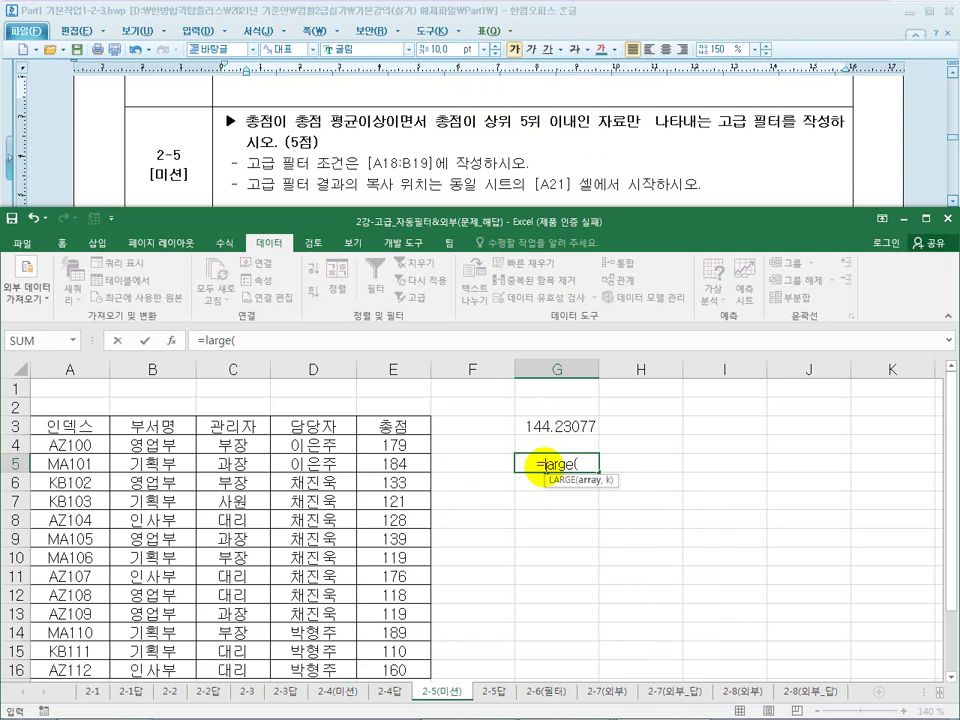
drag(393, 444, 406, 596)
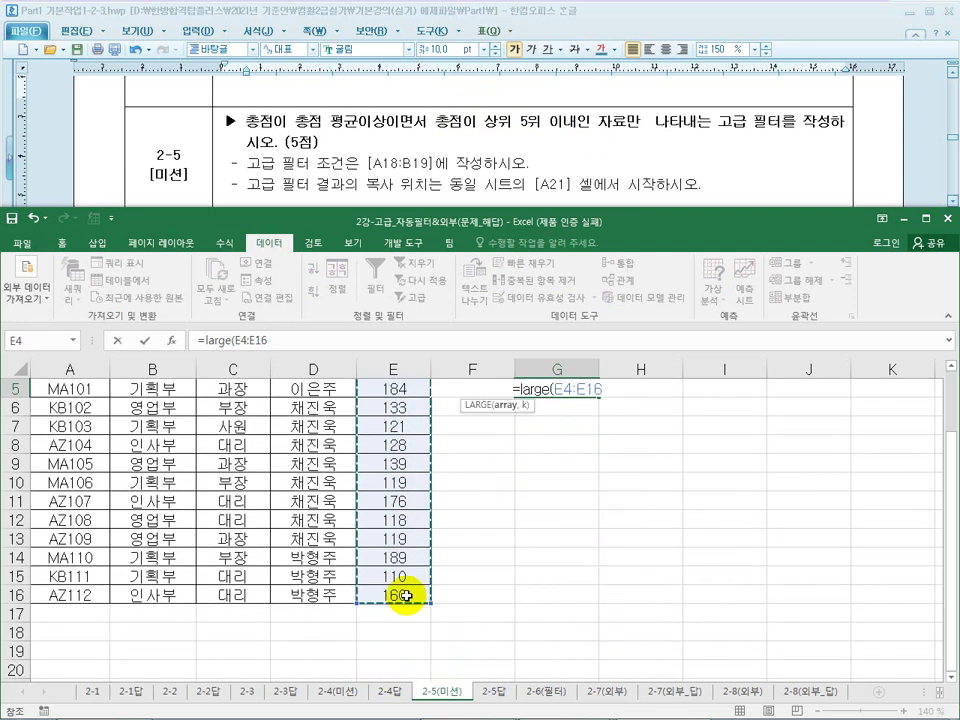
text(,5))
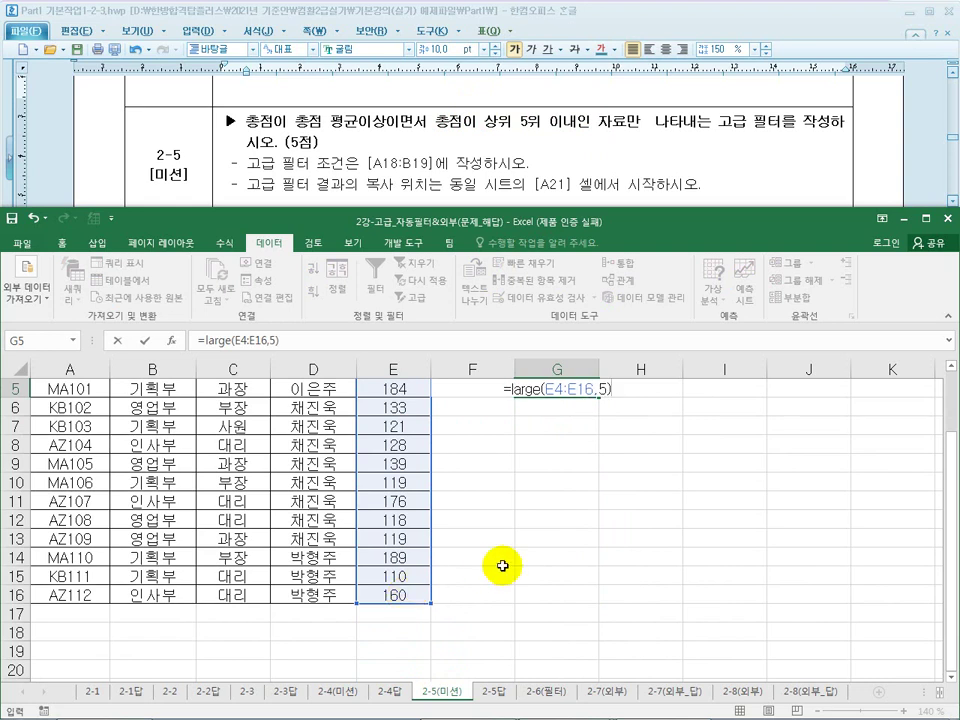
scroll(530, 390, up, 2)
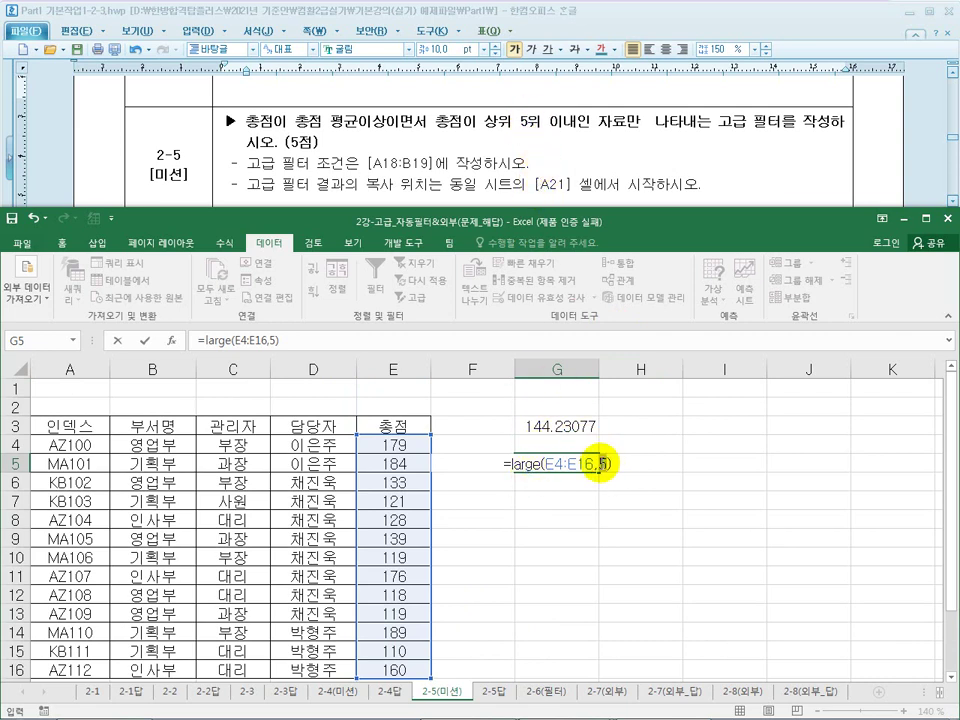
click(601, 462)
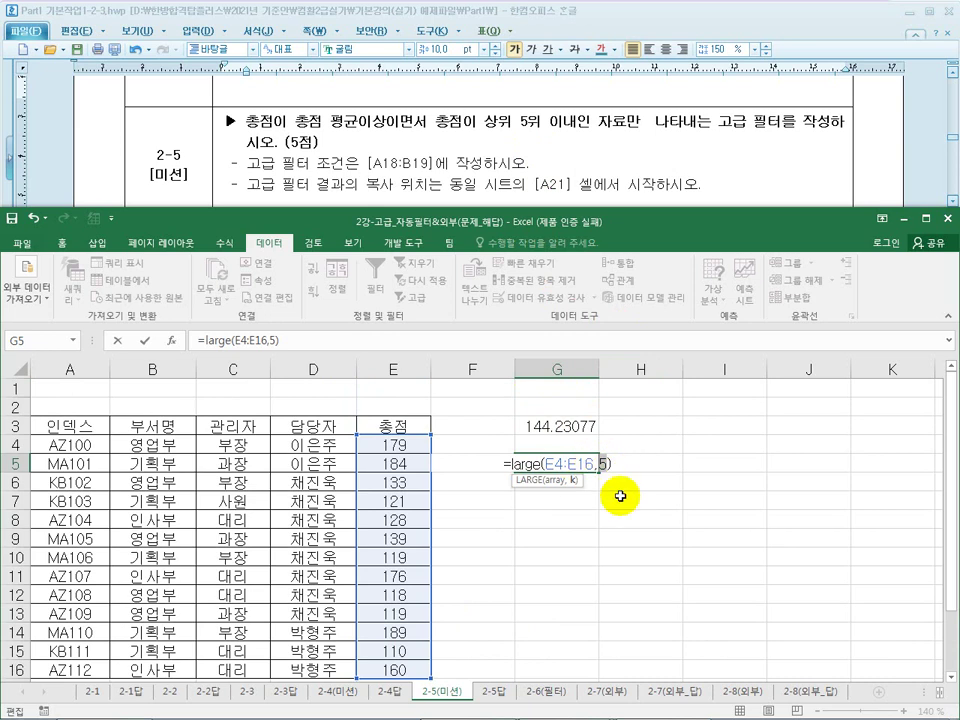
key(Return)
click(557, 458)
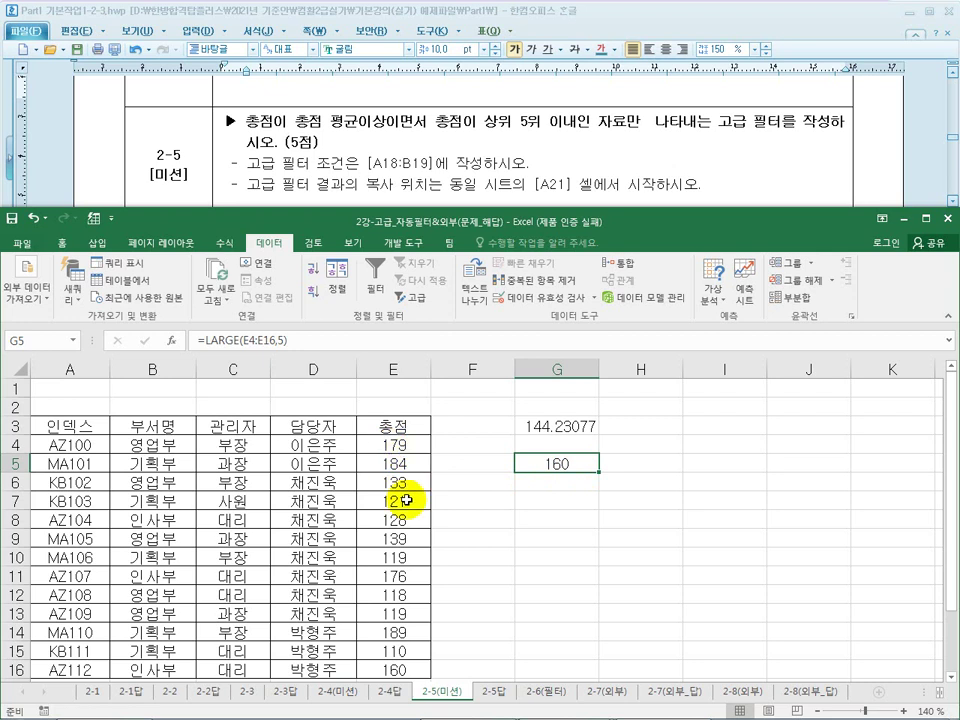
Calculate the fifth-smallest 총점 value in cell G6 with =SMALL(E4:E16,5).
click(553, 485)
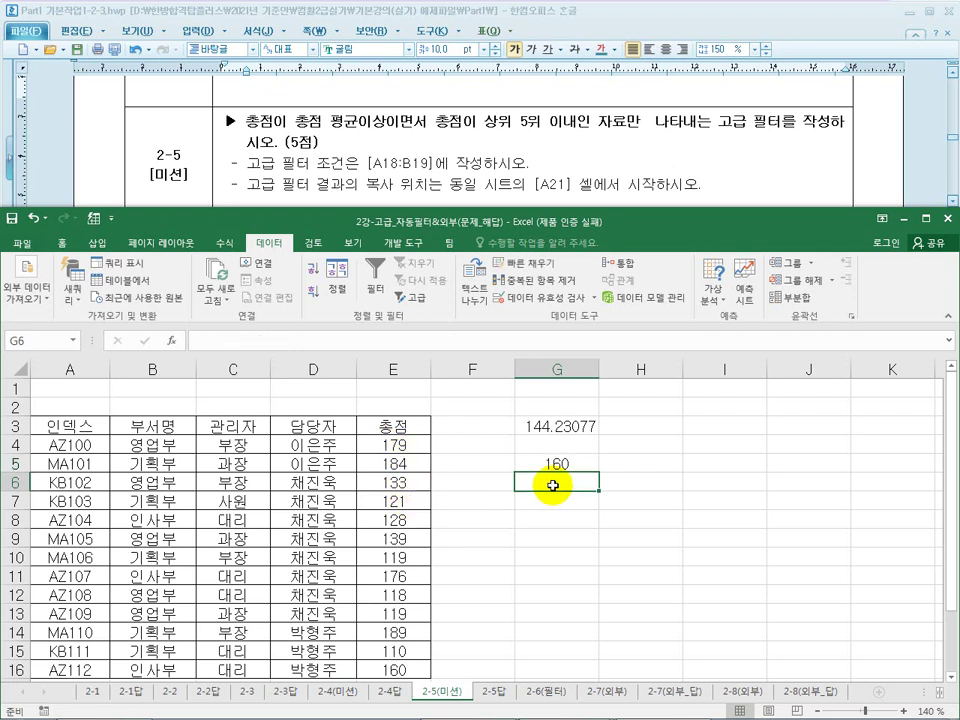
text(=sm)
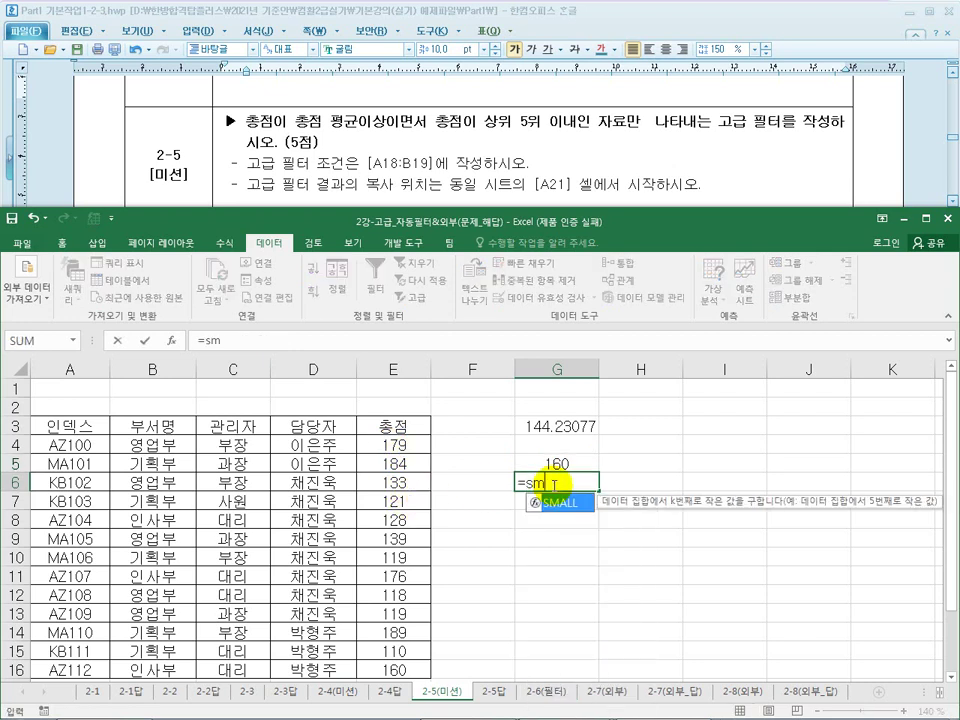
text(all()
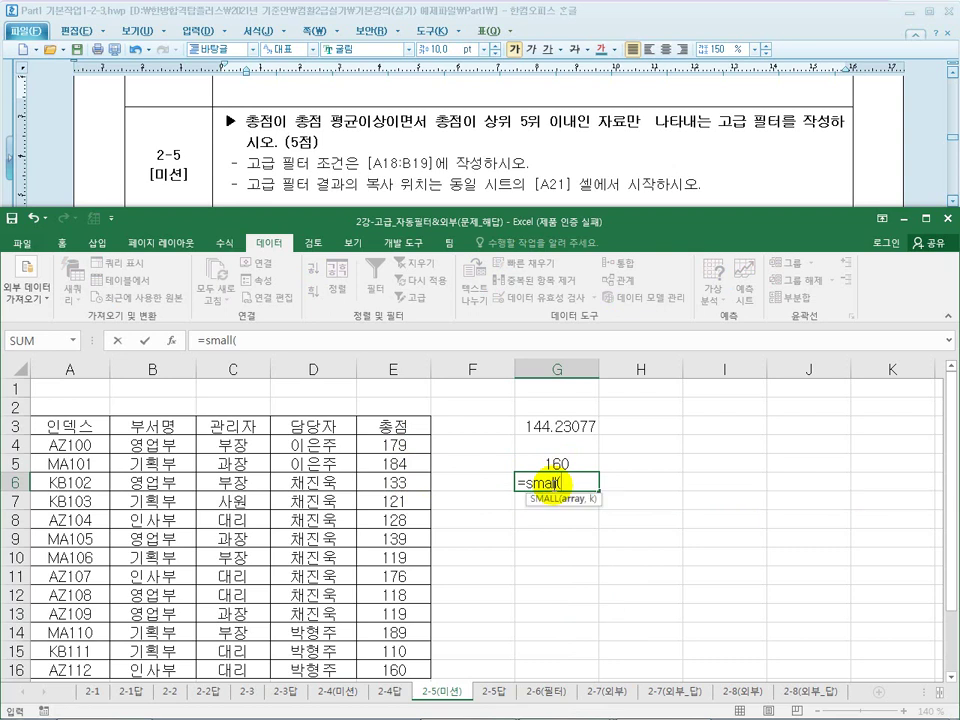
drag(393, 444, 400, 593)
text(,5)
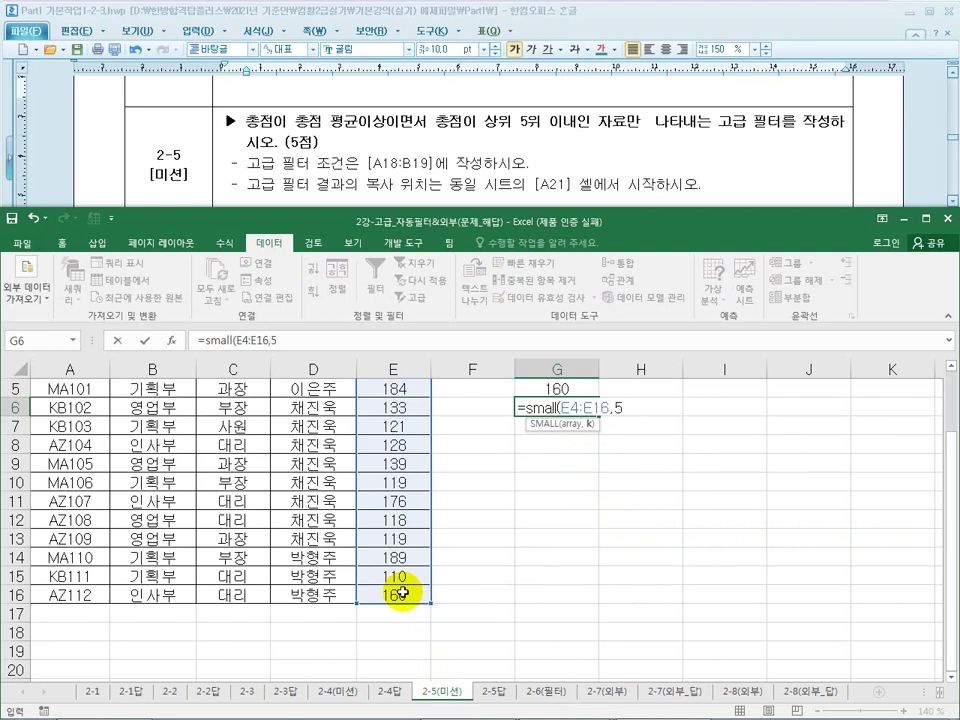
key(Return)
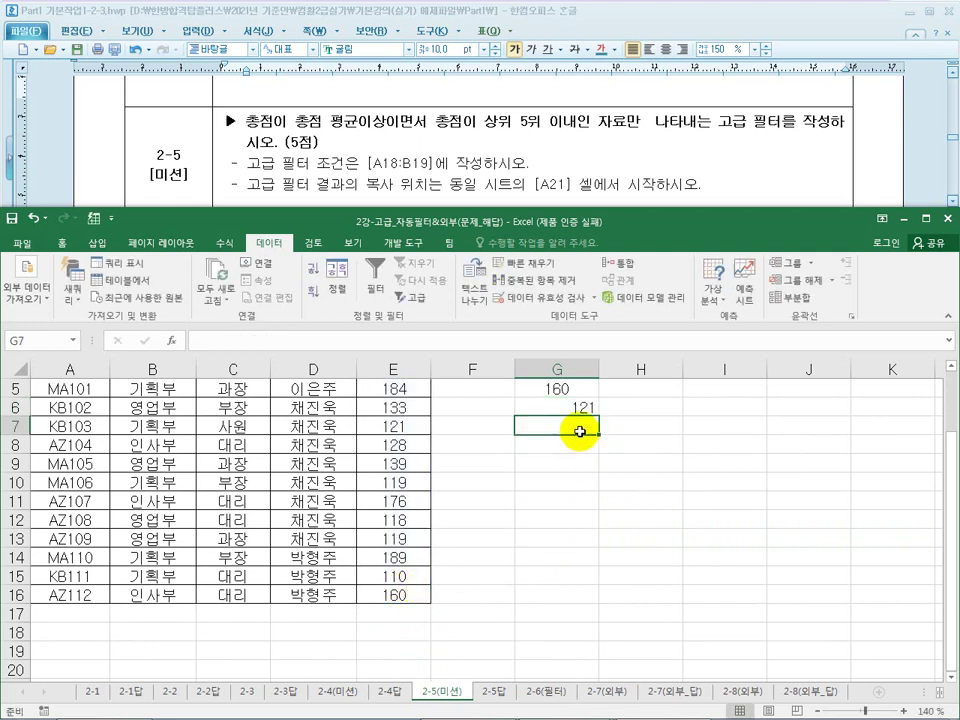
click(583, 406)
scroll(583, 406, up, 2)
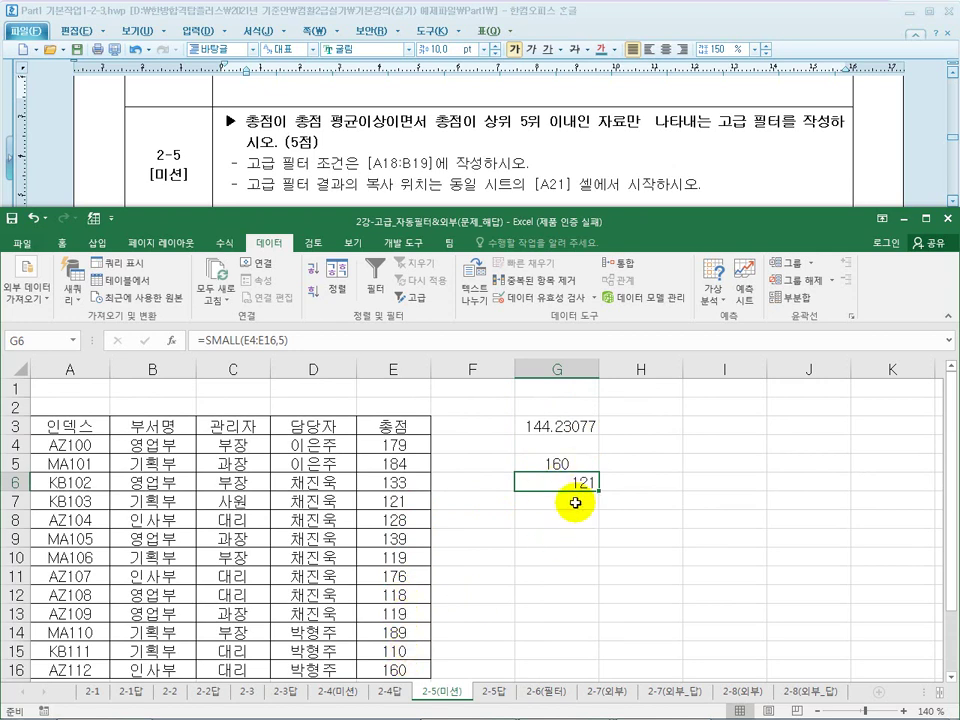
Check the criteria range A18:B19 in the Hangul task document and locate those cells on the Excel sheet.
click(558, 463)
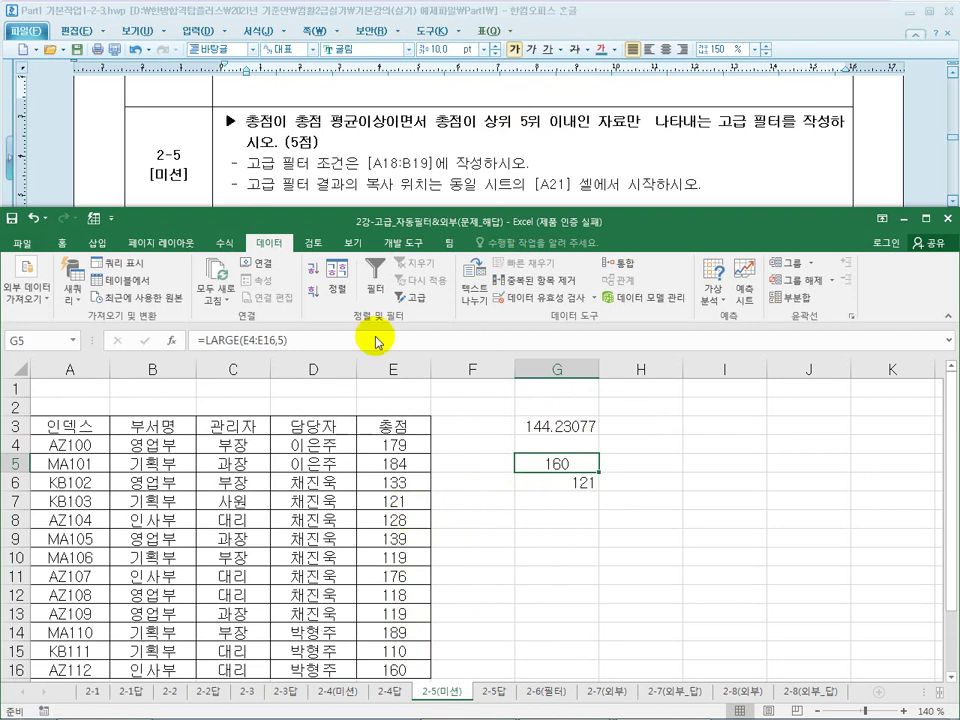
drag(372, 162, 429, 162)
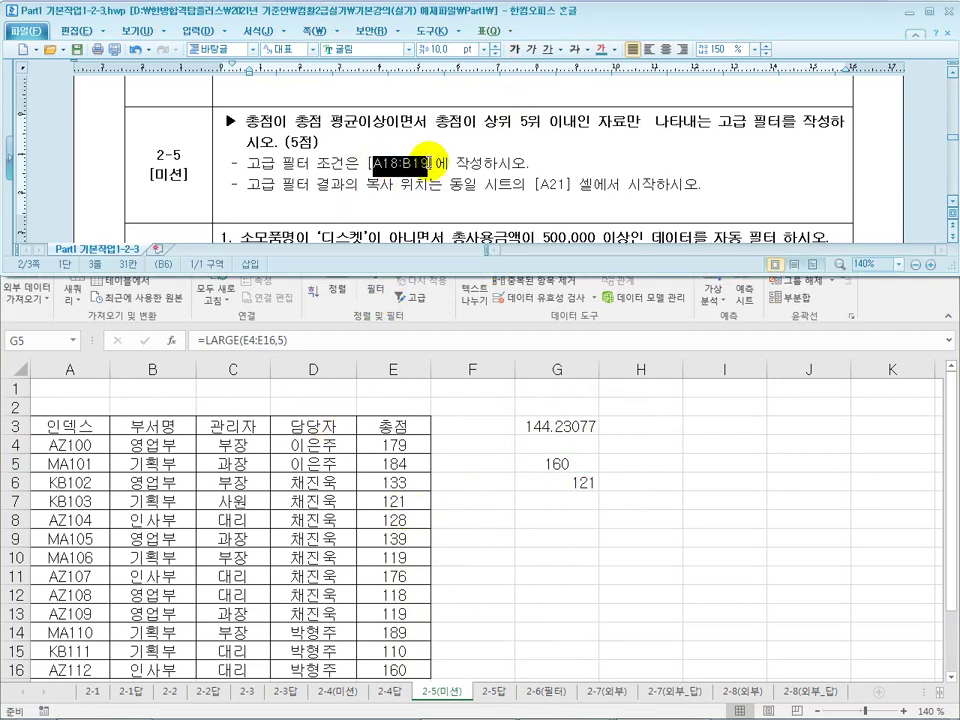
click(453, 451)
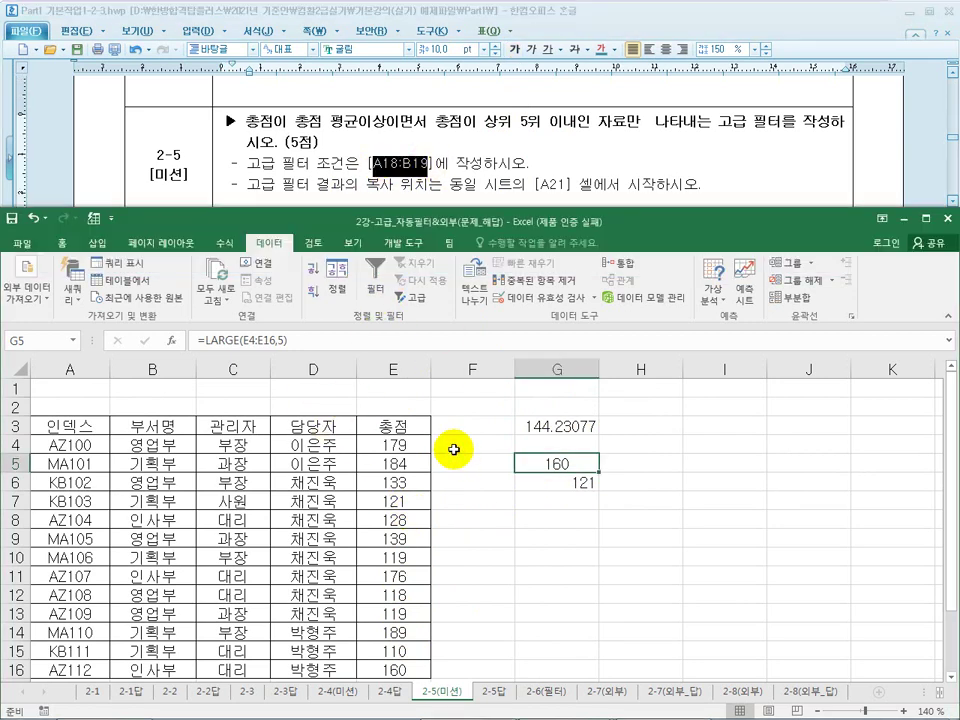
scroll(453, 451, down, 2)
click(75, 597)
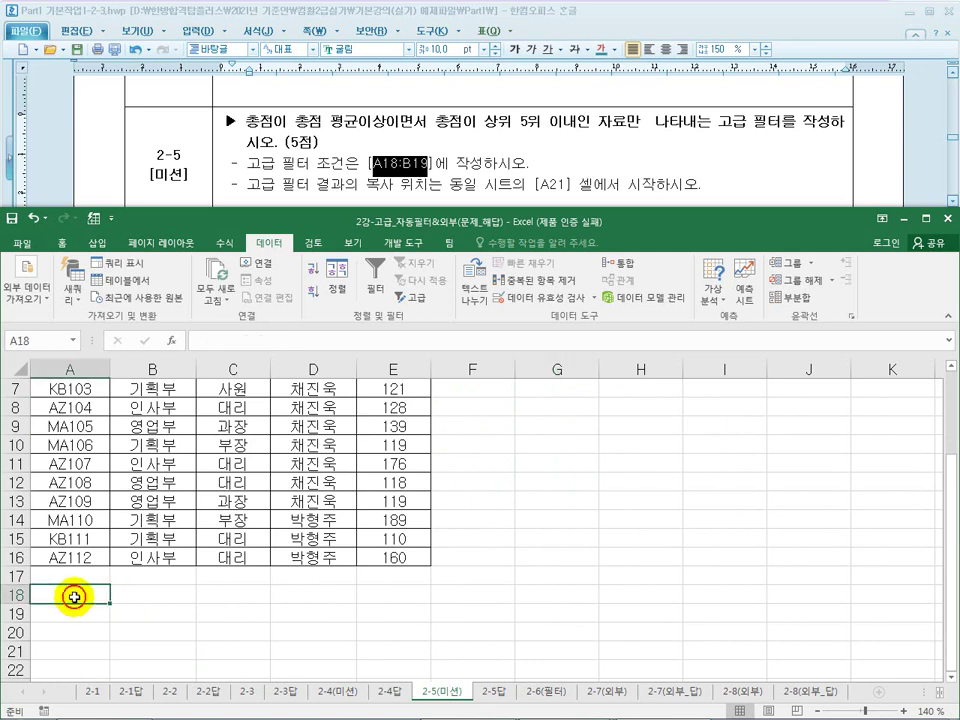
drag(75, 597, 145, 611)
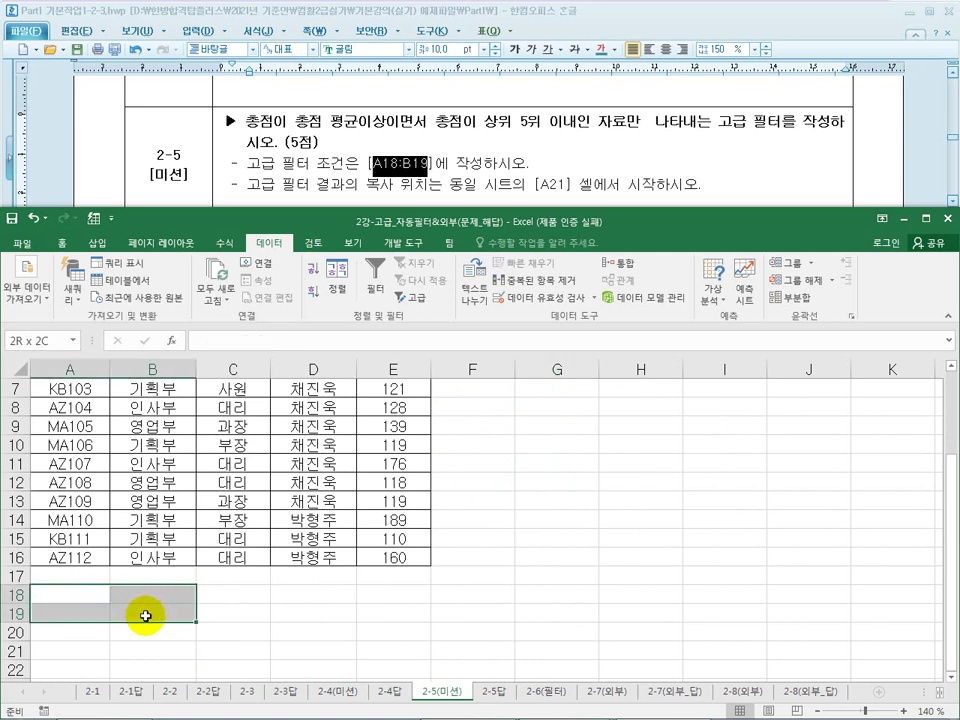
Copy the 총점 header text from E3 into cell A18 as the first criteria header.
click(90, 597)
scroll(80, 600, up, 2)
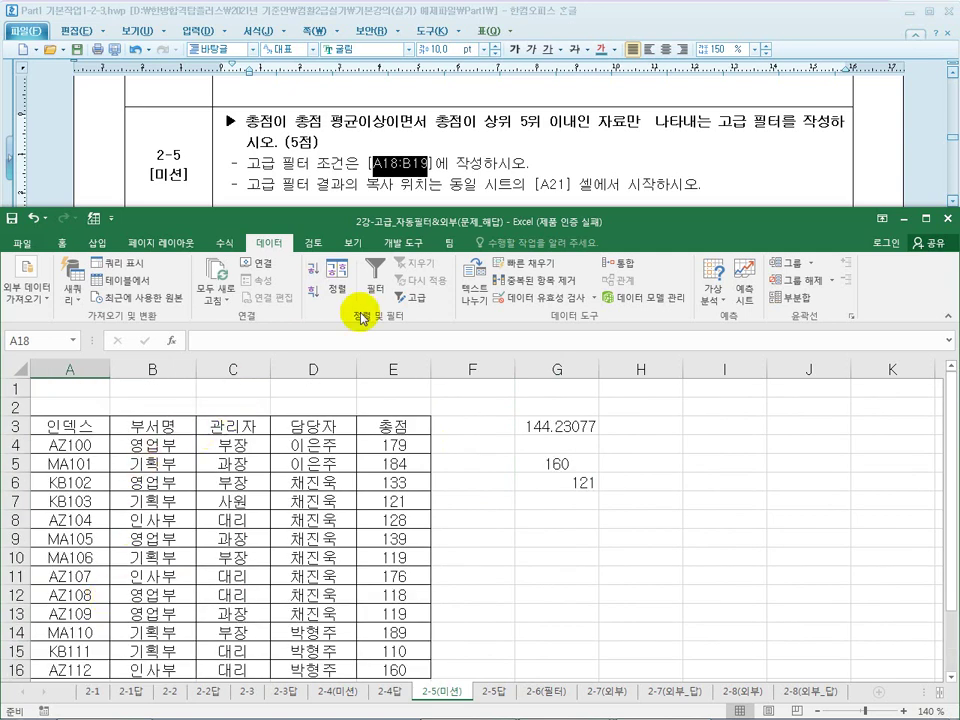
double_click(412, 423)
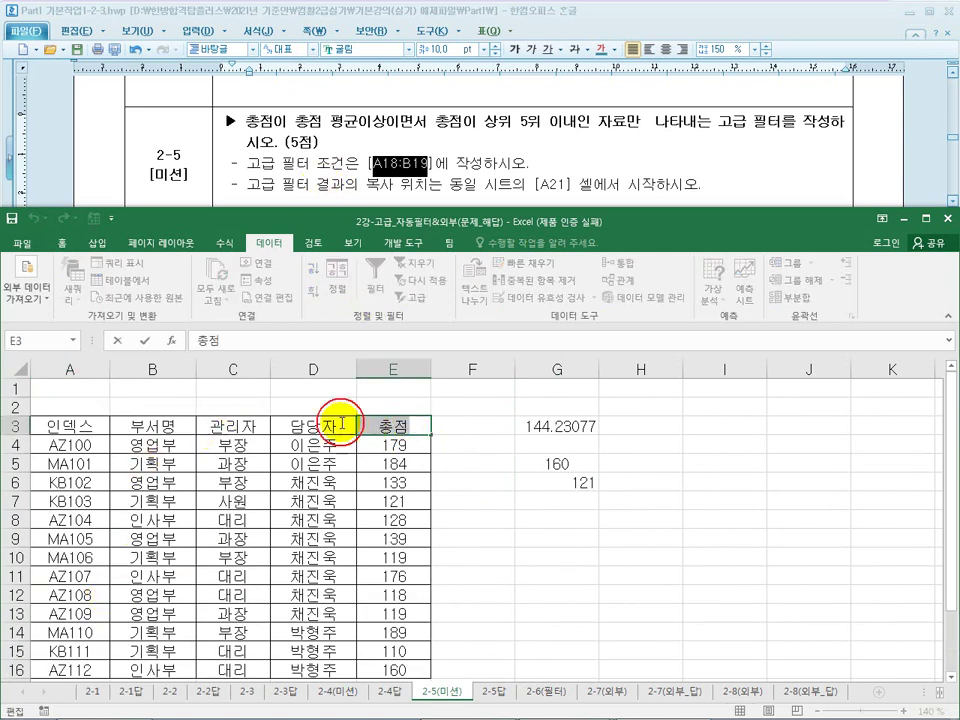
scroll(355, 508, down, 2)
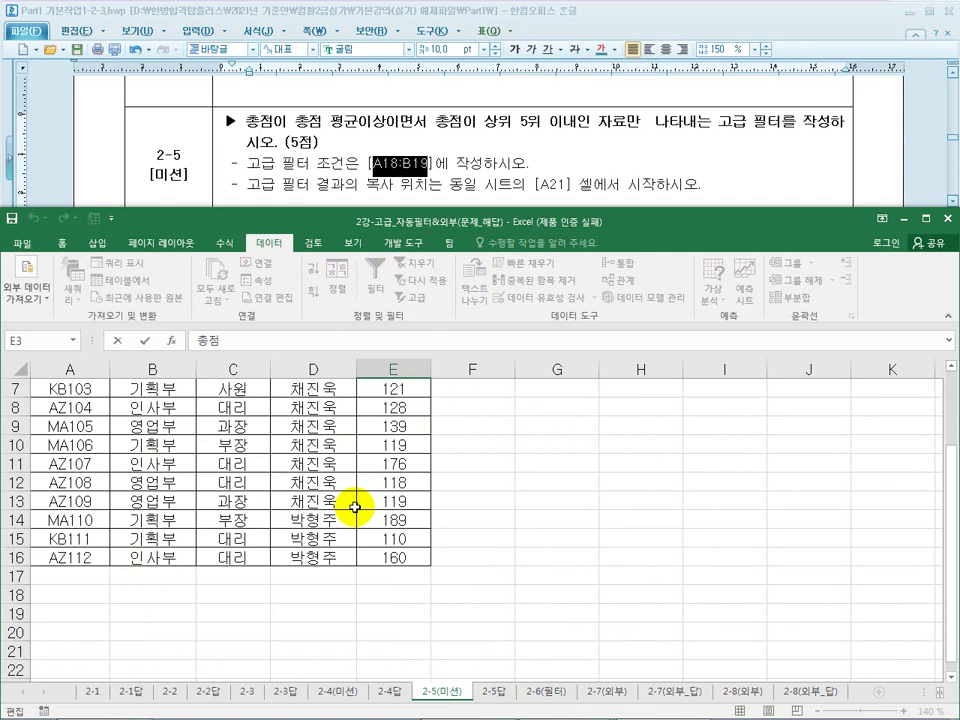
click(72, 595)
text(총점)
click(161, 607)
Copy the 총점 header text from E3 into cell B18 as the second criteria header.
scroll(161, 607, up, 2)
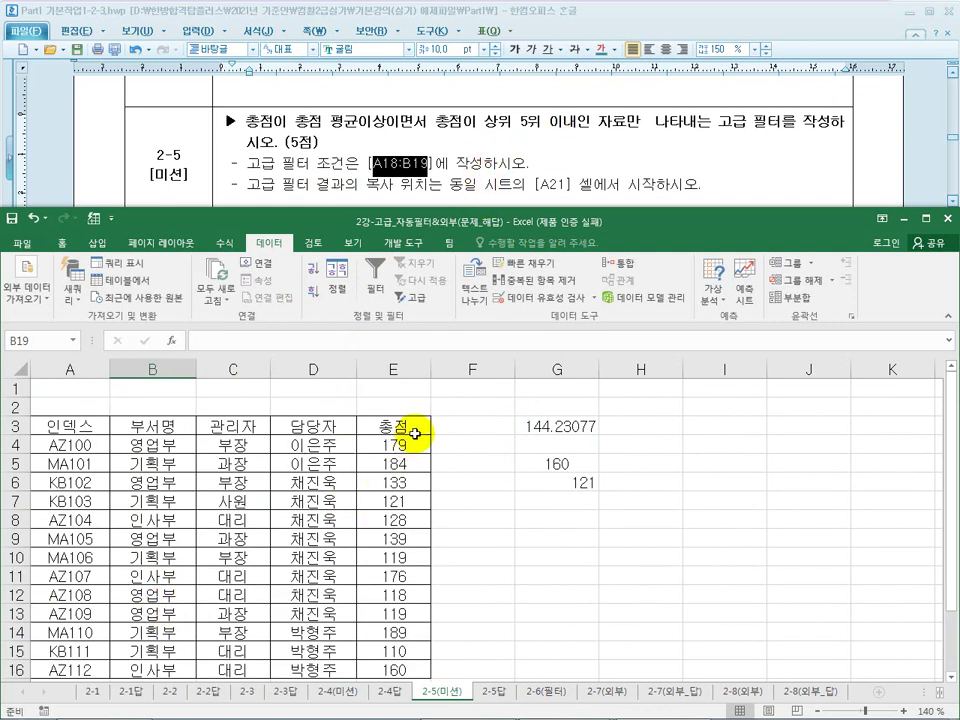
double_click(418, 428)
drag(418, 428, 348, 428)
key(ctrl+c)
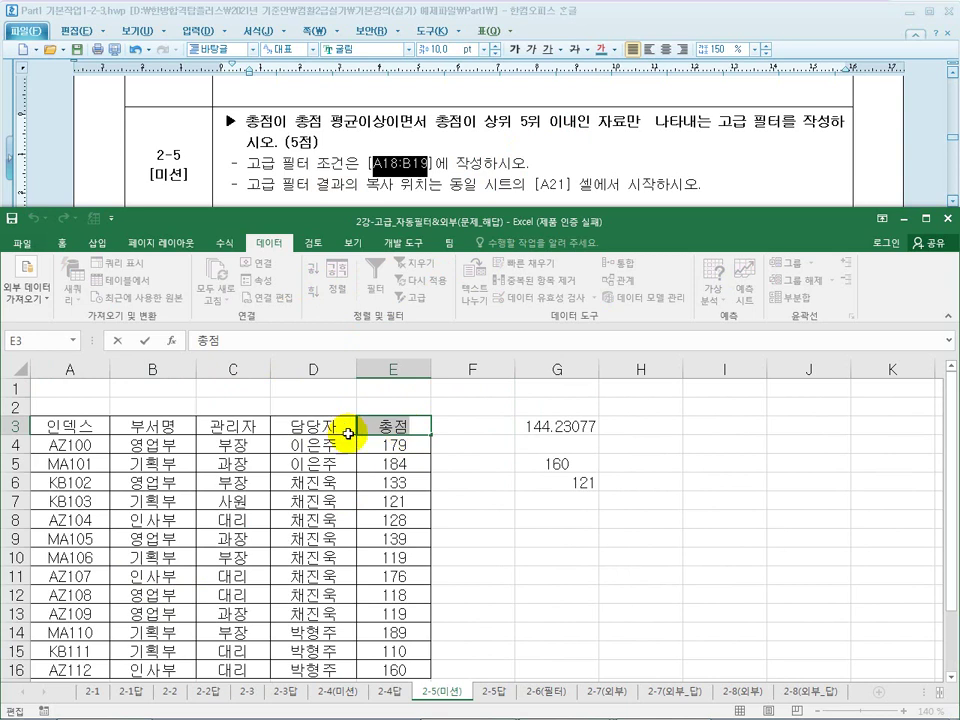
click(300, 519)
scroll(290, 600, down, 4)
click(147, 487)
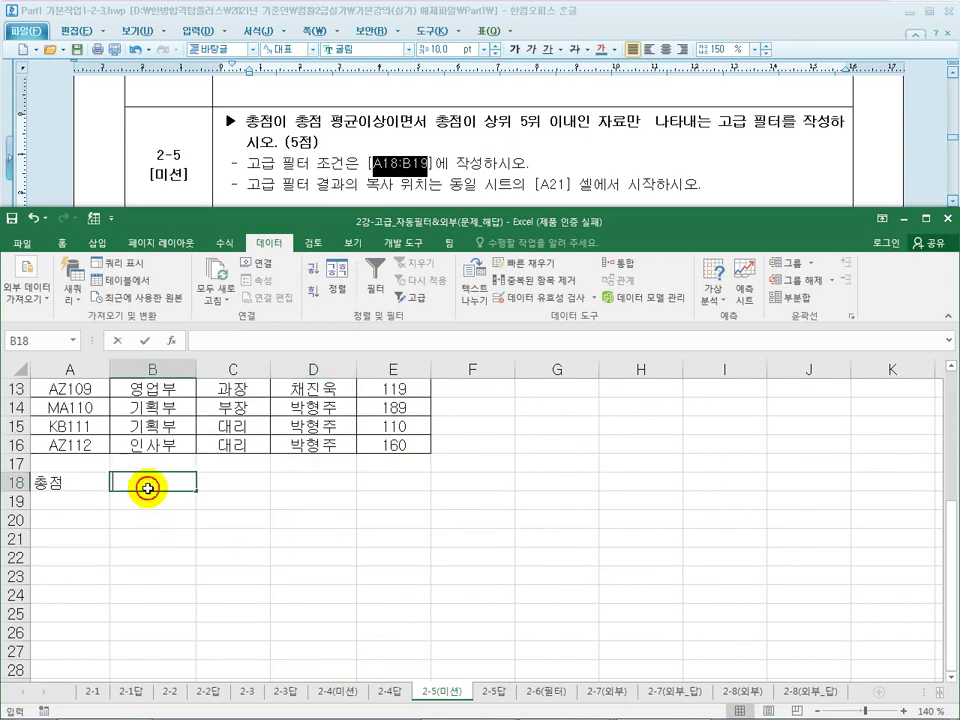
key(ctrl+v)
click(159, 519)
Start the first criterion formula in A19 with a reference to the first 총점 value, E4.
click(70, 504)
scroll(150, 518, up, 4)
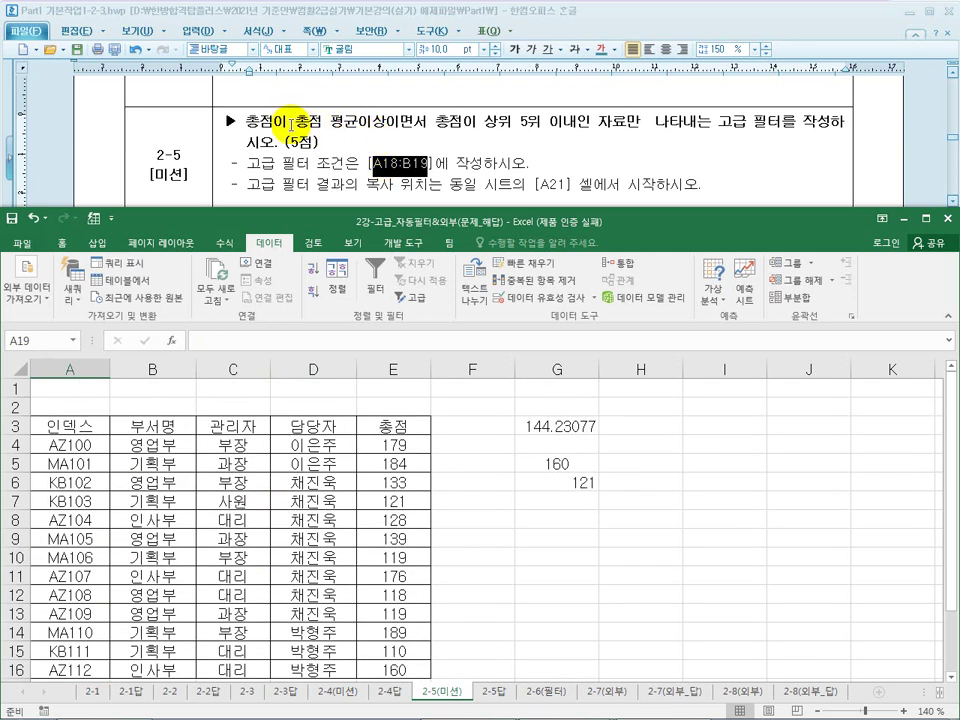
click(395, 444)
click(569, 426)
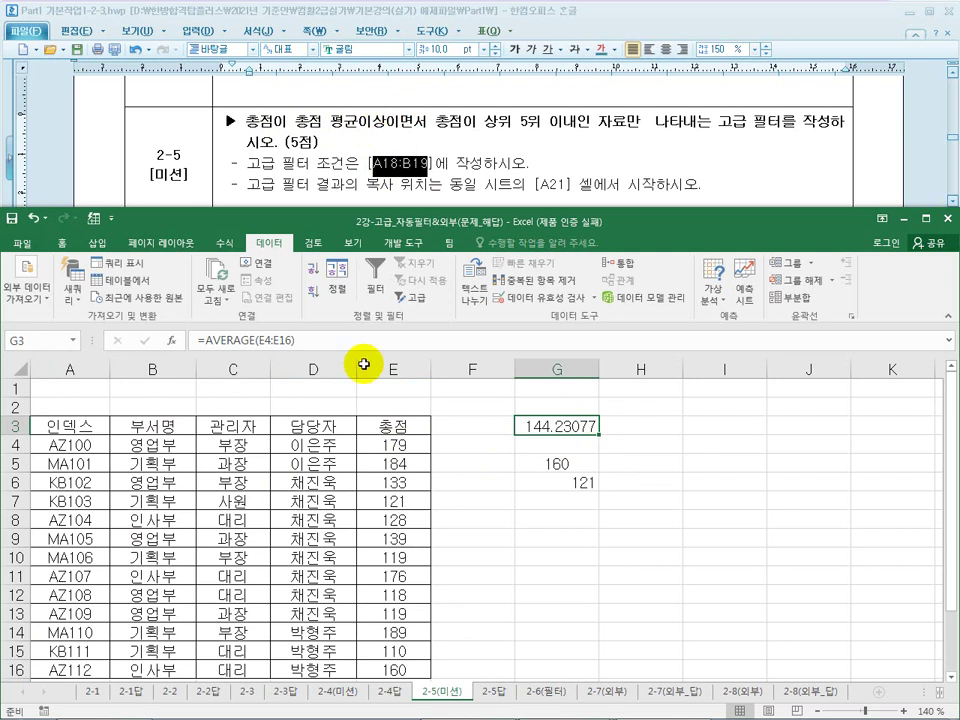
scroll(358, 424, down, 3)
click(67, 563)
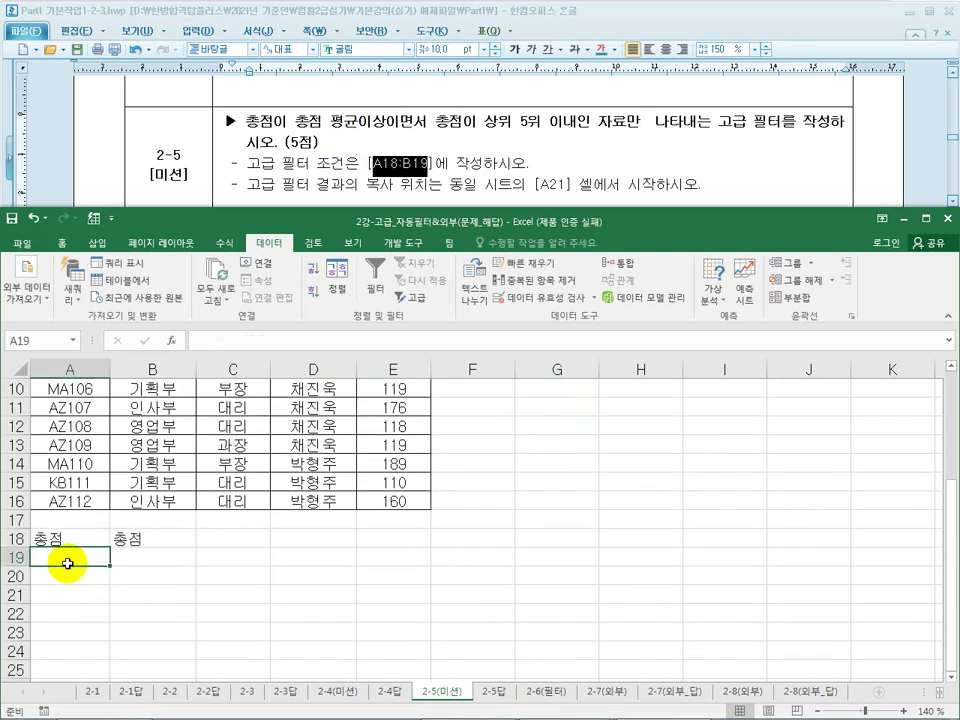
text(=)
scroll(146, 545, up, 3)
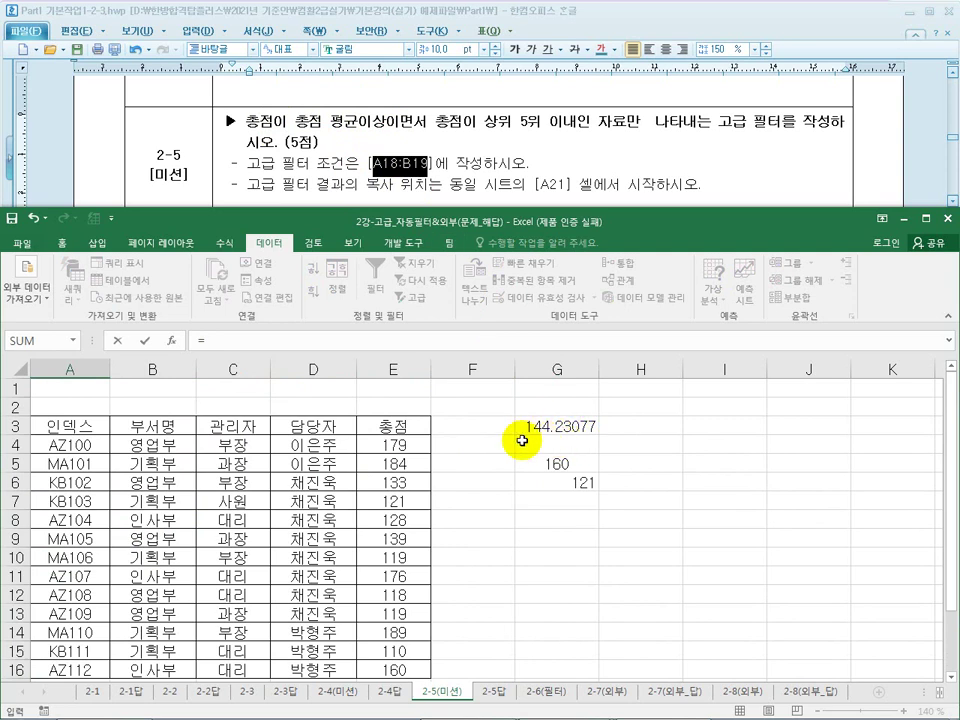
scroll(274, 541, down, 3)
scroll(160, 569, up, 3)
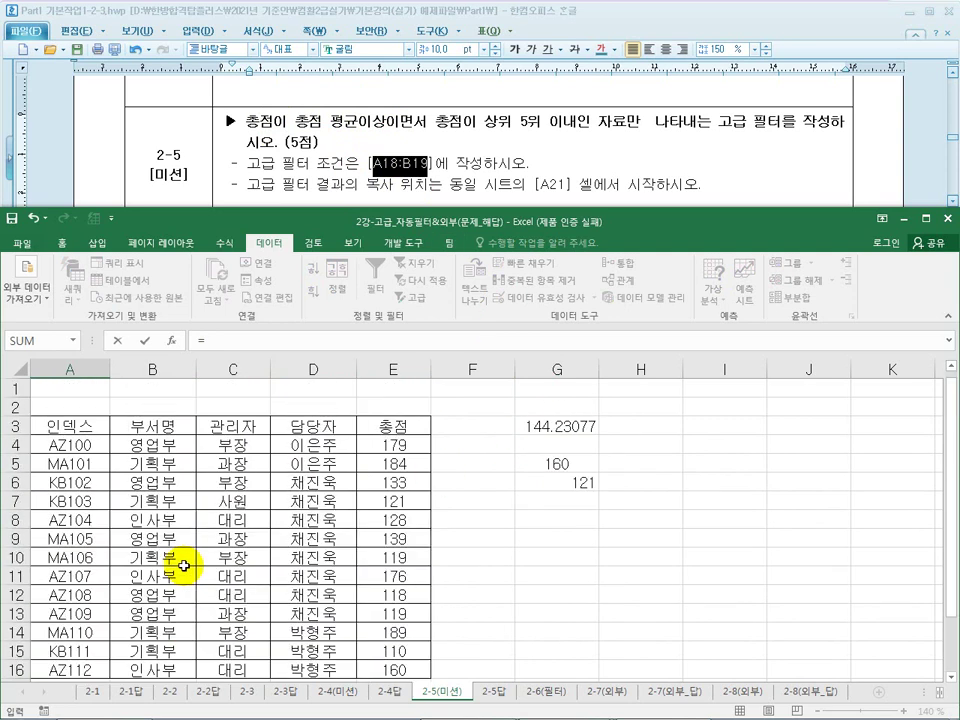
click(389, 445)
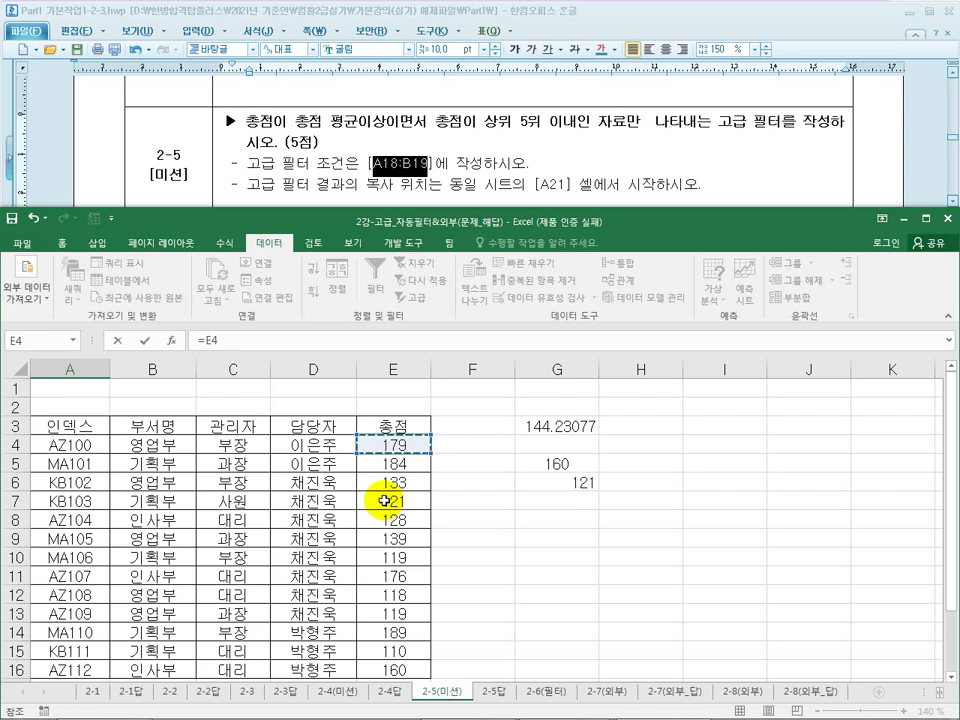
Extend the A19 formula with >=AVERAGE over the 총점 values E4:E16 and maximise the Excel window.
click(229, 340)
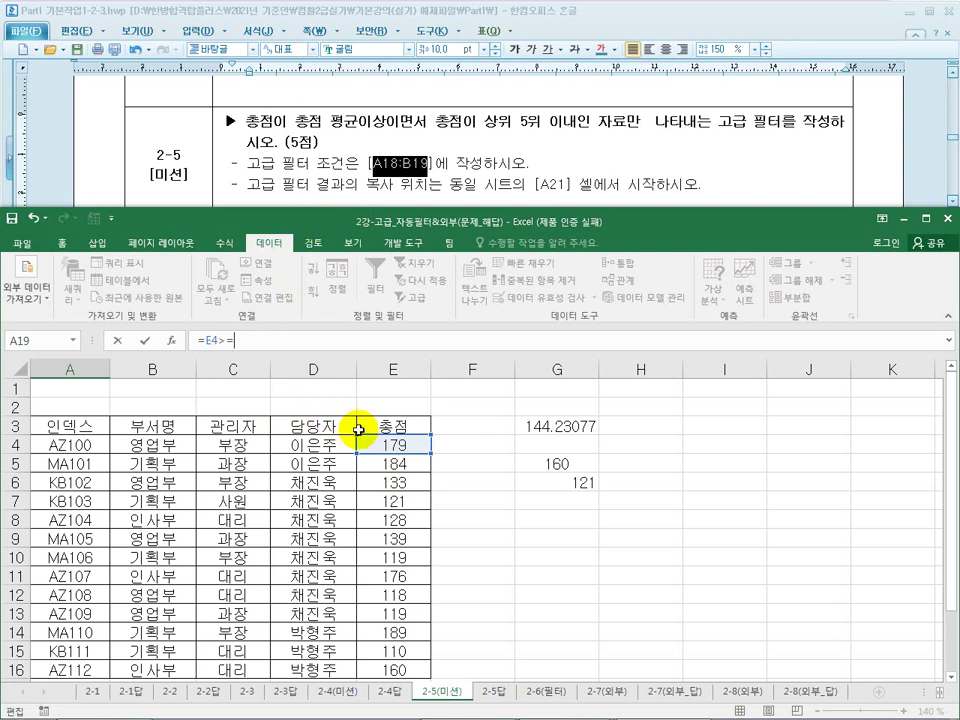
text(averaqg)
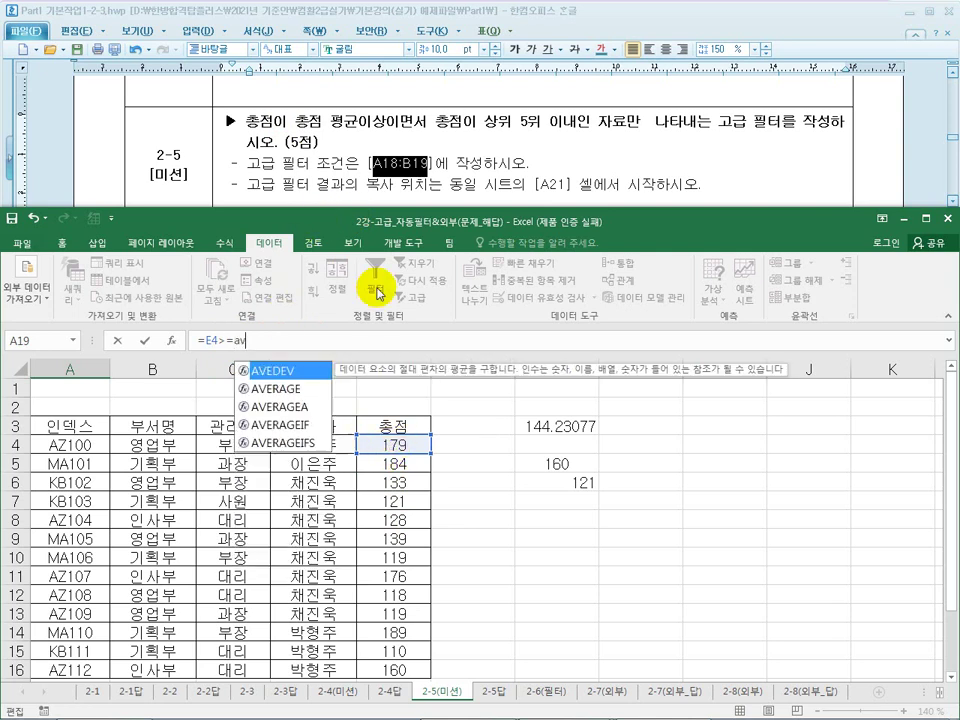
key(BackSpace)
key(BackSpace)
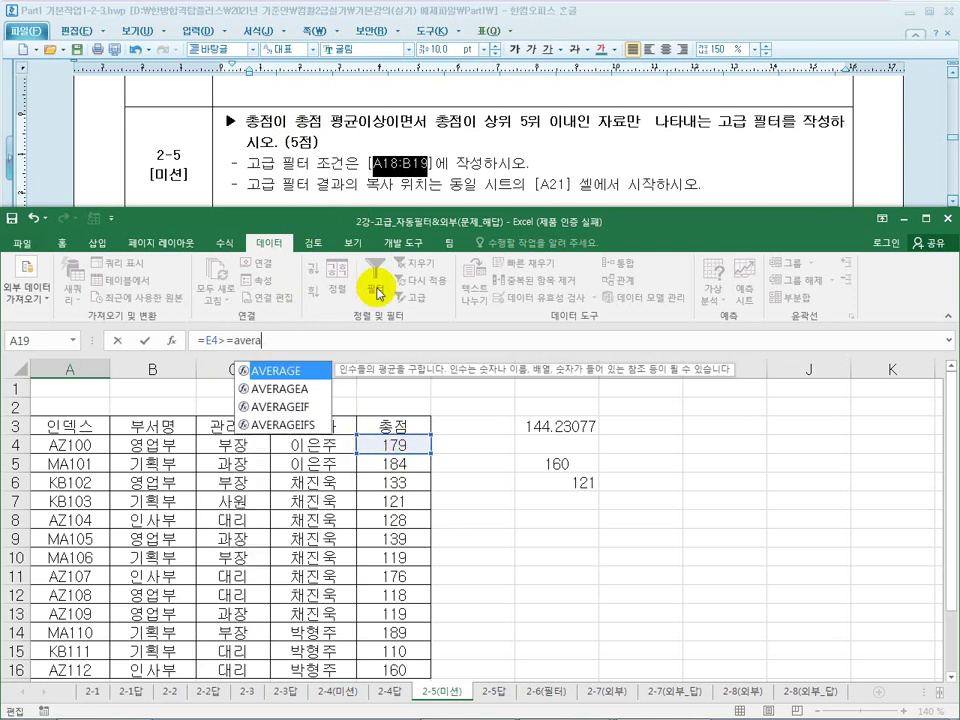
double_click(307, 380)
drag(392, 444, 407, 617)
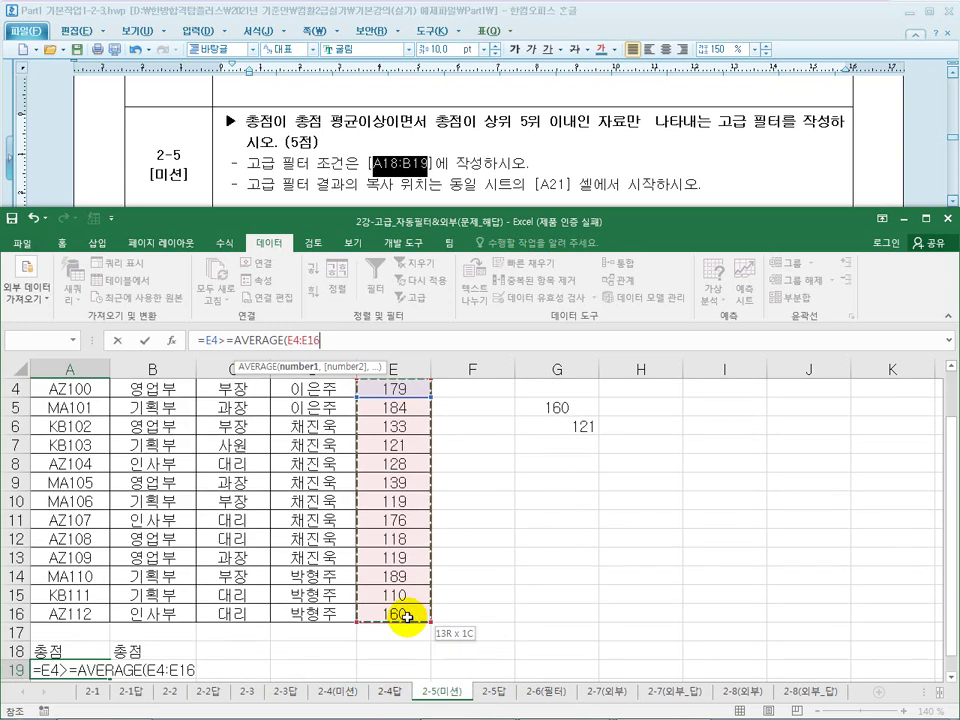
double_click(527, 221)
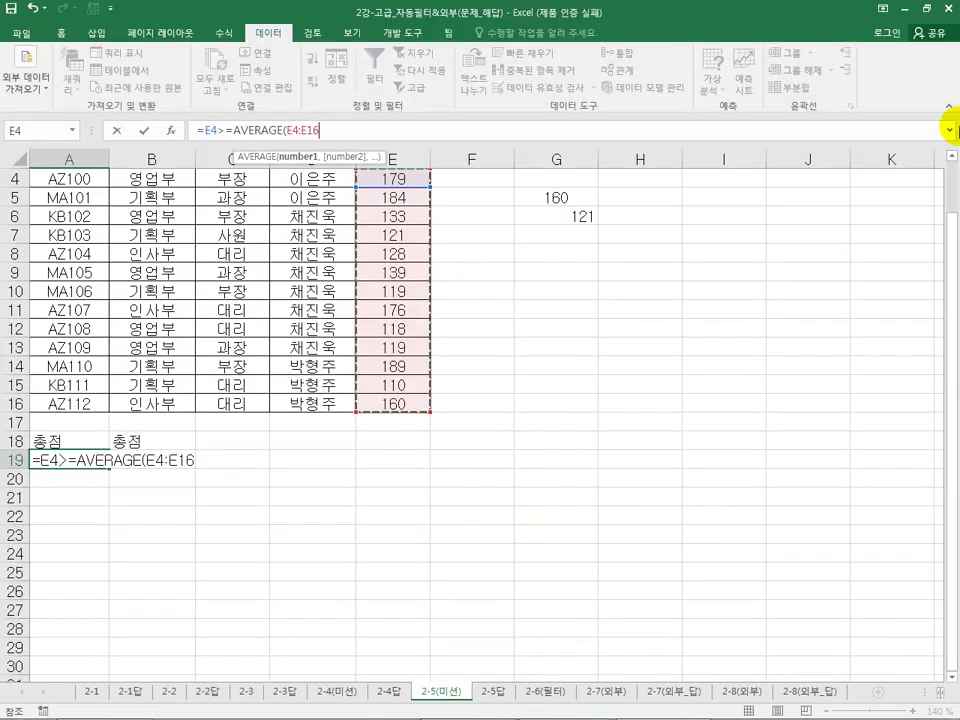
drag(947, 243, 956, 180)
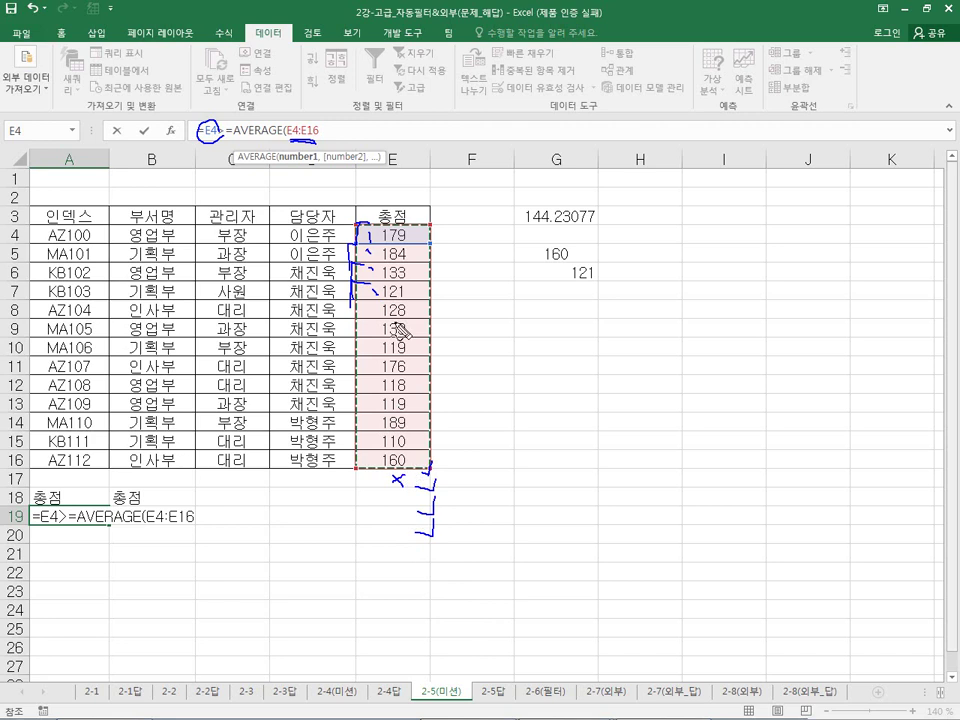
drag(412, 264, 400, 292)
drag(396, 545, 418, 526)
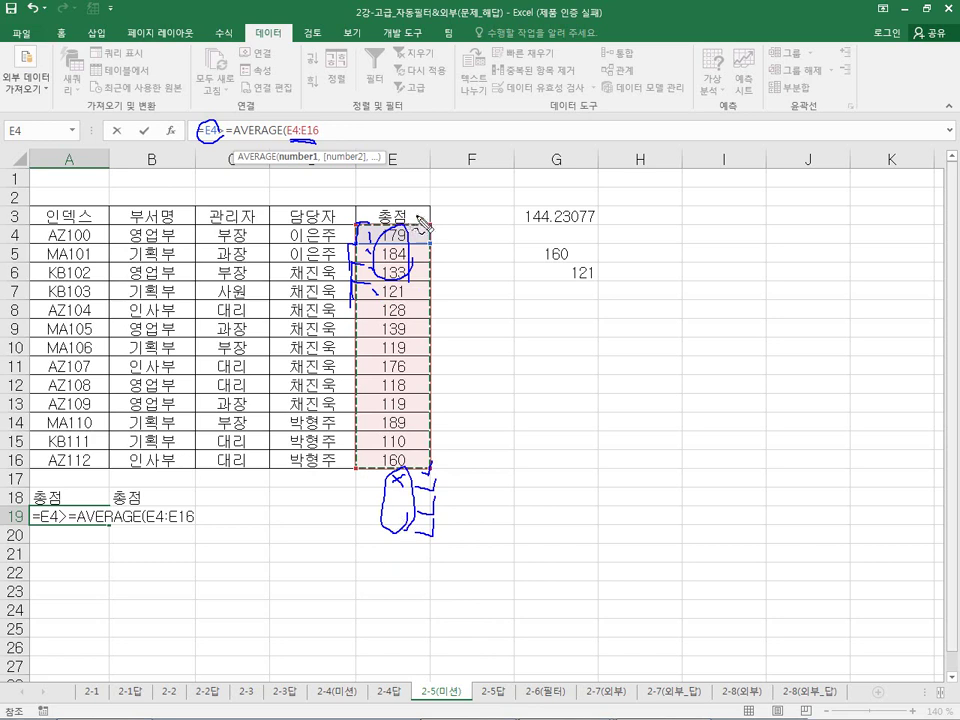
drag(431, 456, 394, 475)
drag(292, 131, 322, 131)
key(Escape)
Make the AVERAGE range in the A19 formula absolute as $E$4:$E$16.
drag(325, 131, 285, 131)
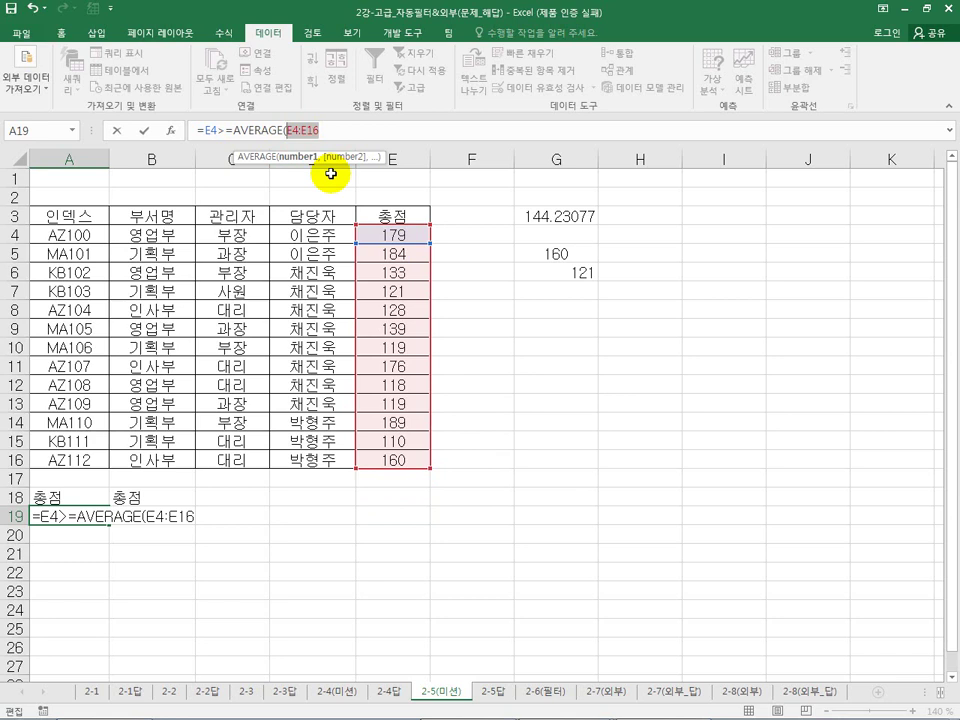
key(F4)
drag(302, 126, 341, 130)
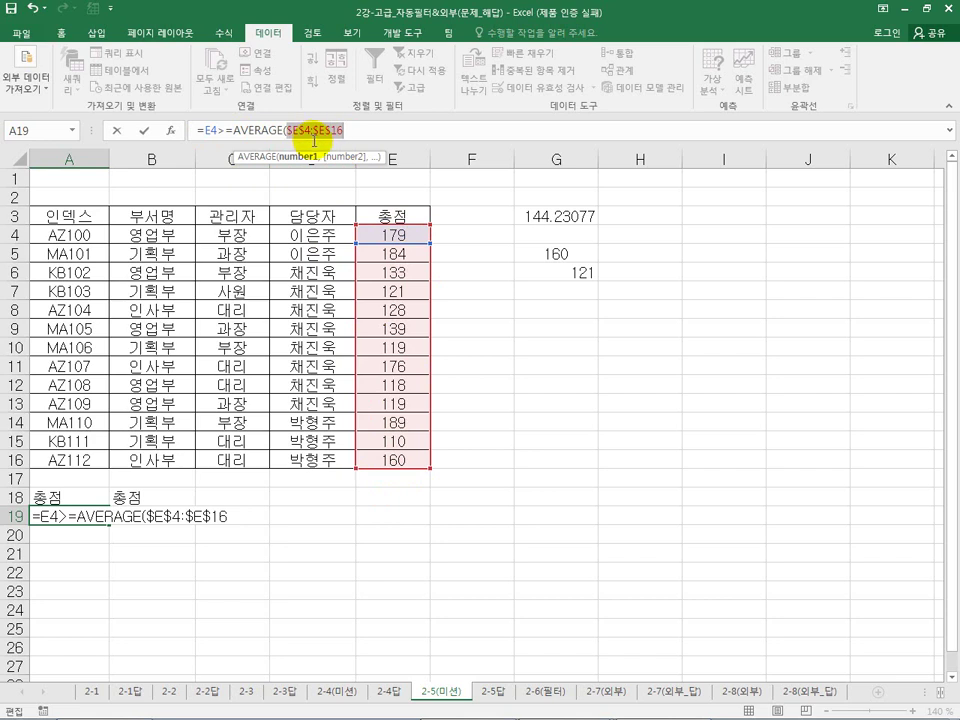
Try the mixed reference $E4 in the A19 comparison, and restore the relative reference E4.
click(213, 130)
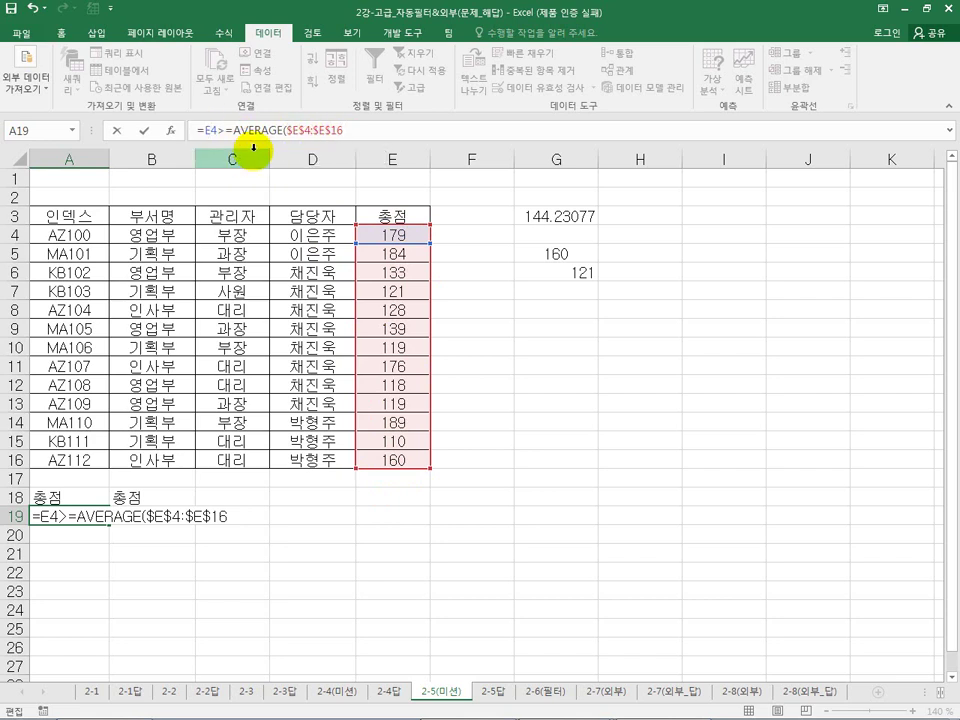
key(F4)
key(F4)
key(F4)
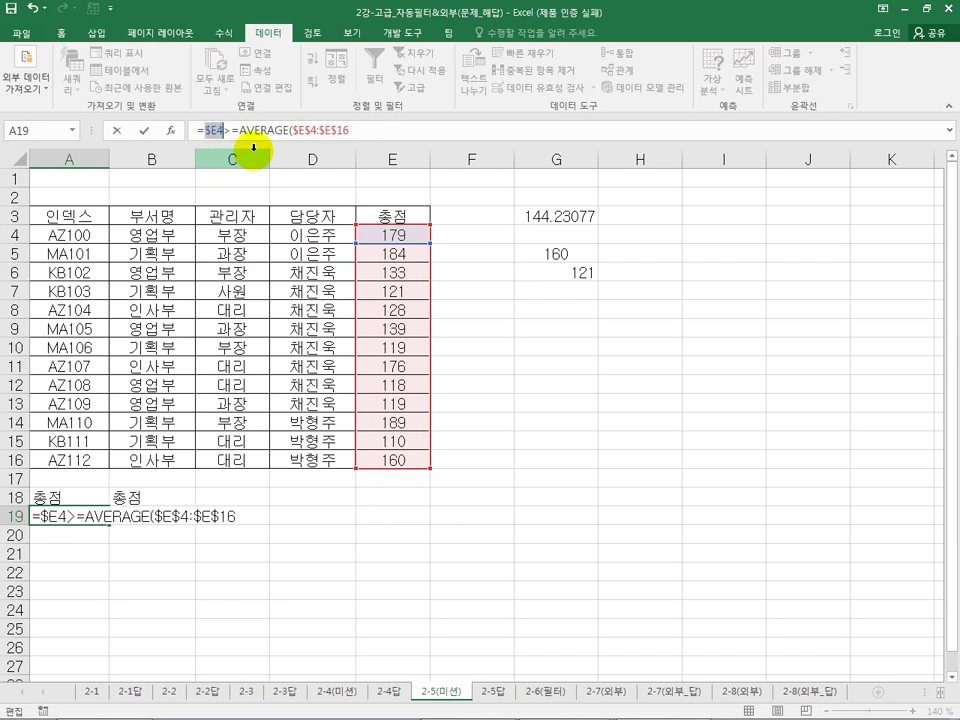
click(218, 130)
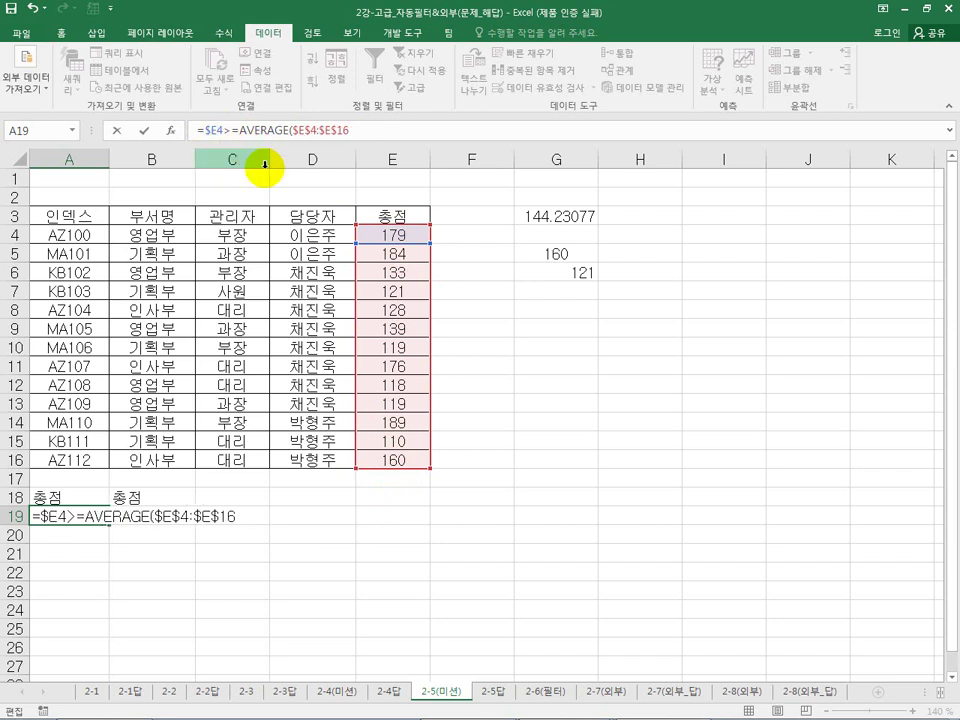
click(211, 132)
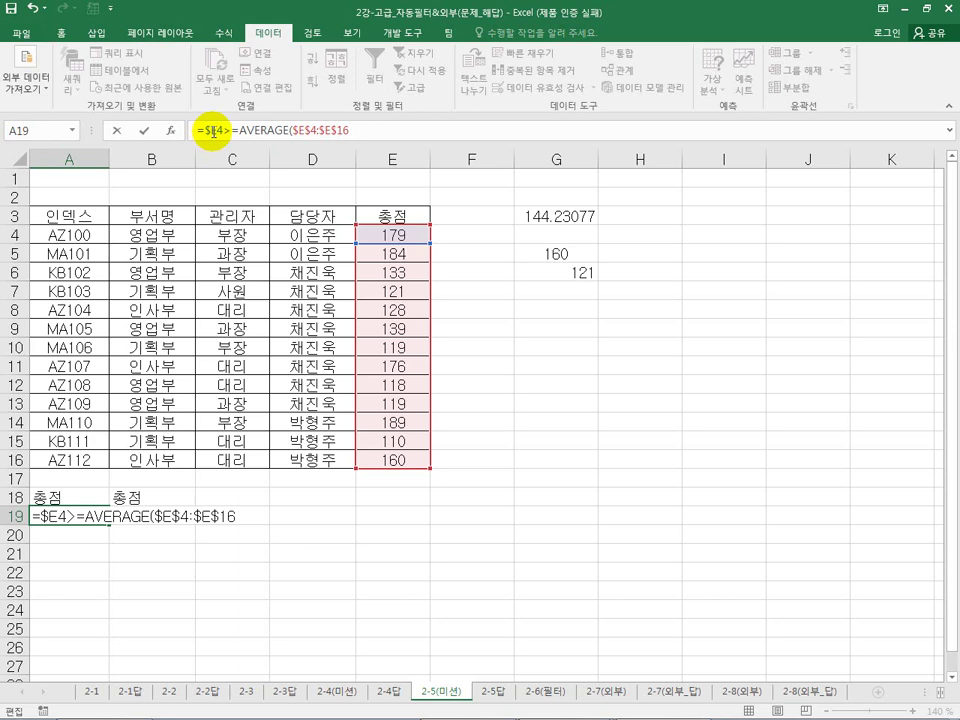
key(BackSpace)
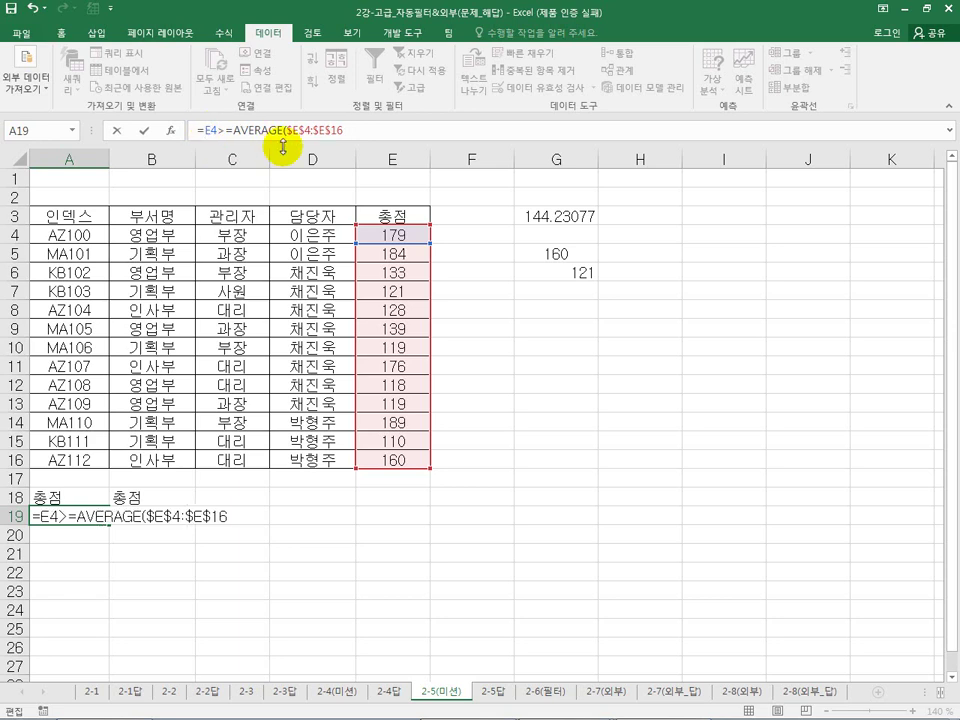
Complete the first criterion in A19 as =E4>=AVERAGE($E$4:$E$16) and check the stored formula.
click(340, 131)
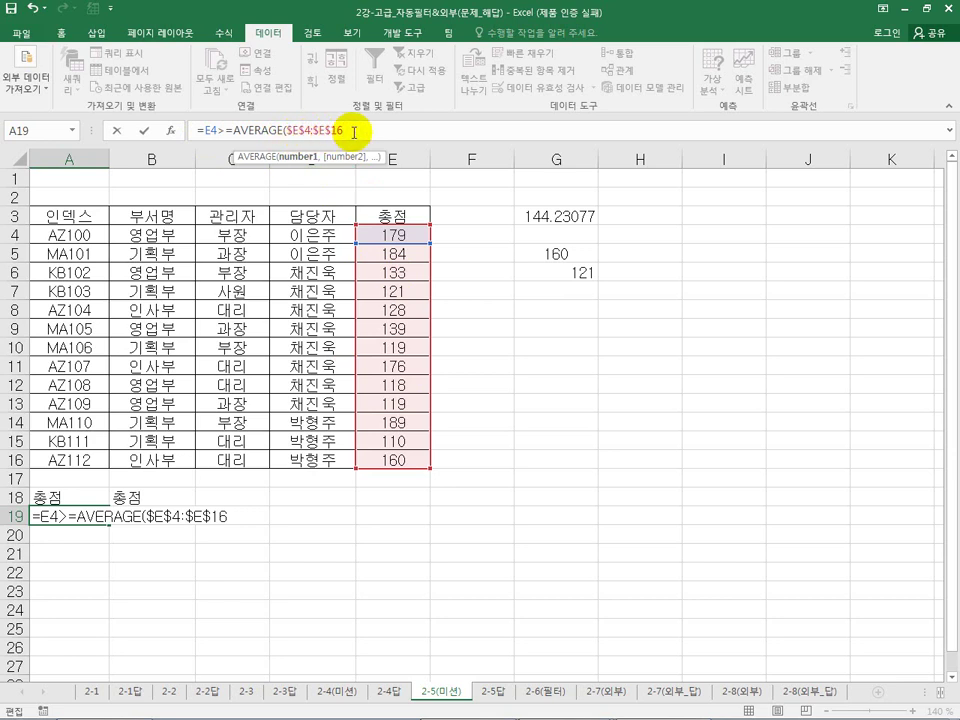
key(Return)
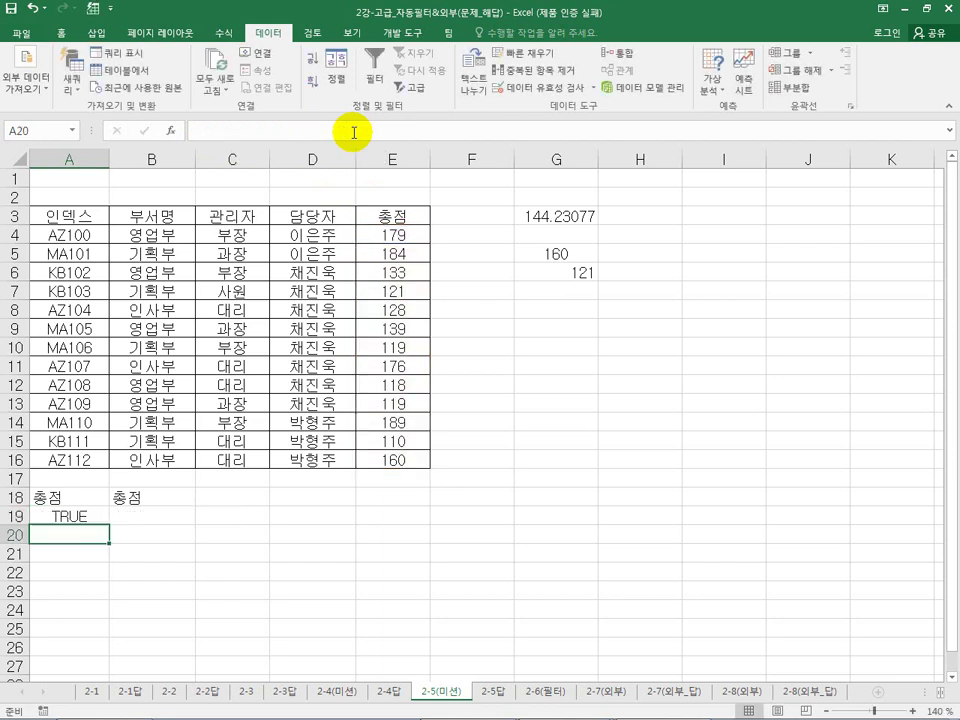
click(64, 515)
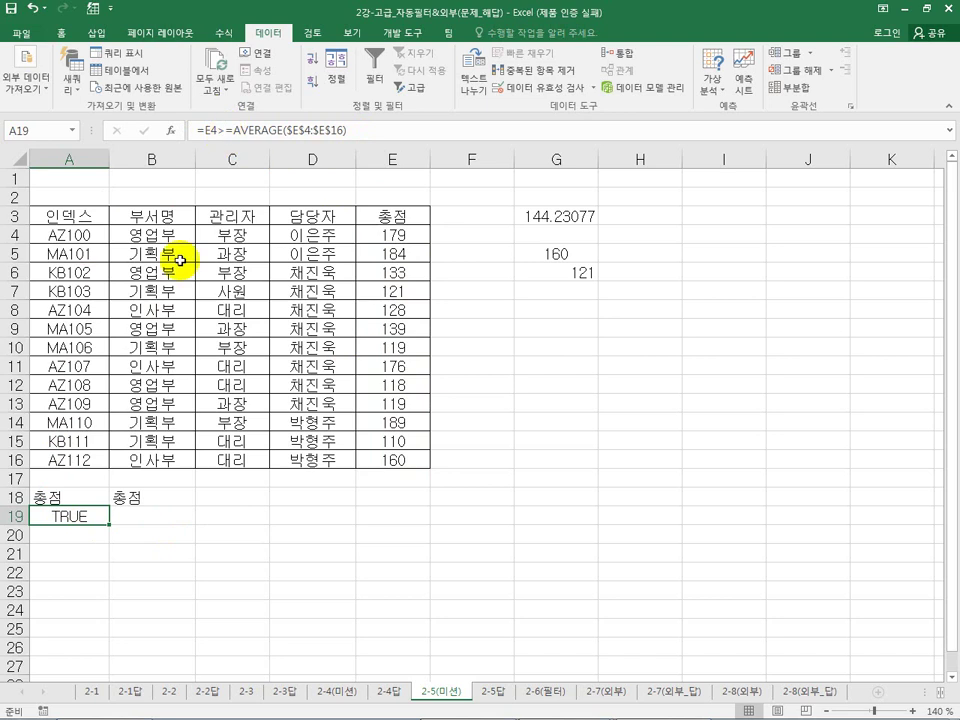
Replace the header in A18 with 조건 so that it differs from the 총점 field name in E3.
click(75, 494)
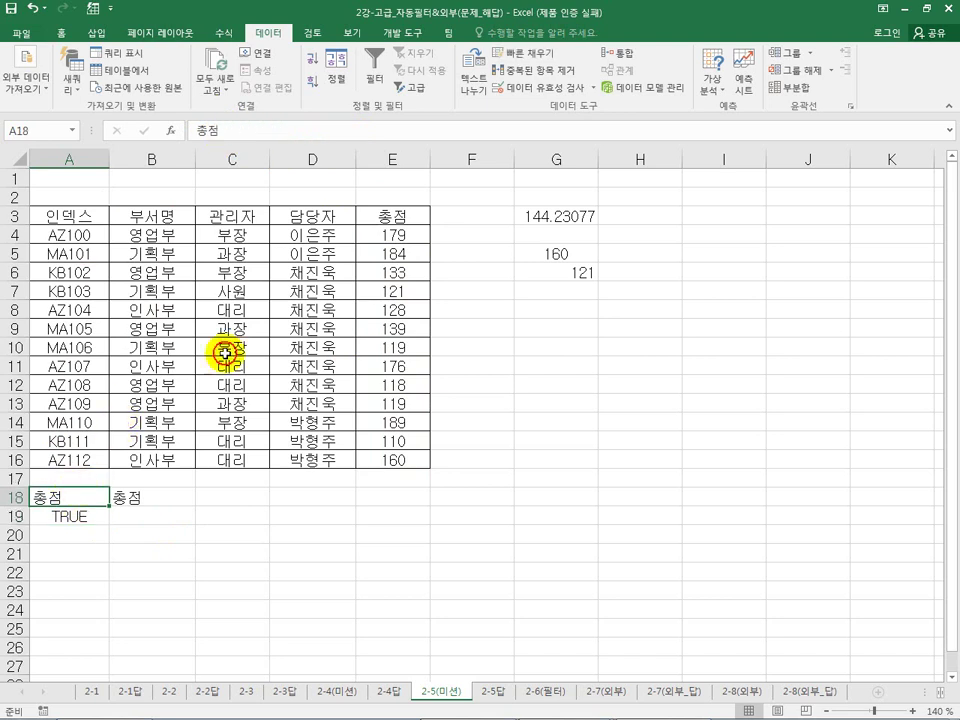
click(400, 213)
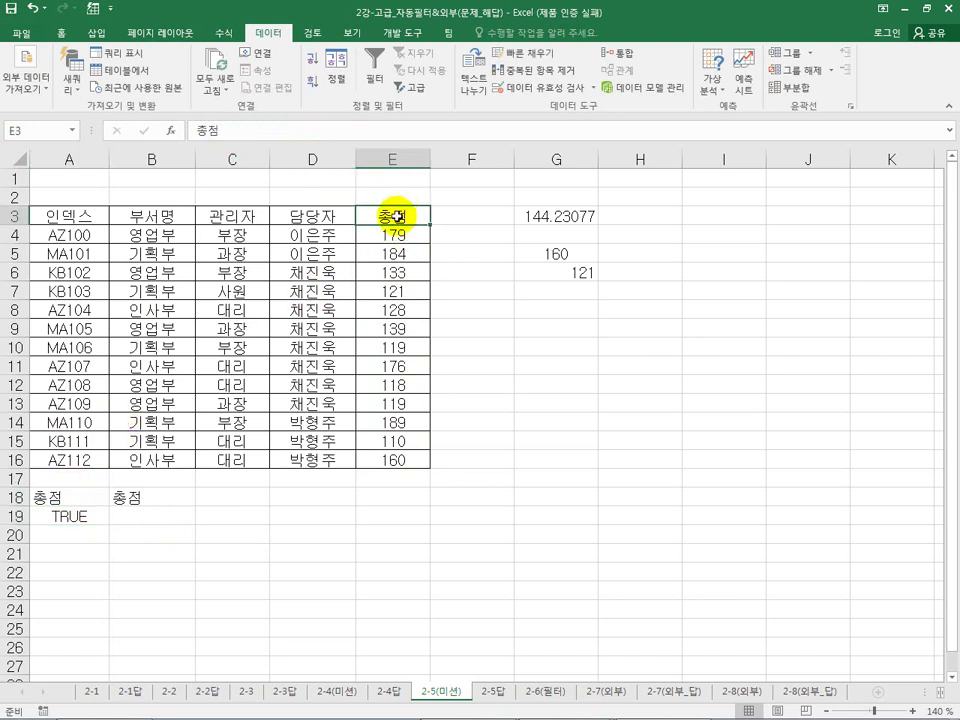
click(48, 495)
text(wh)
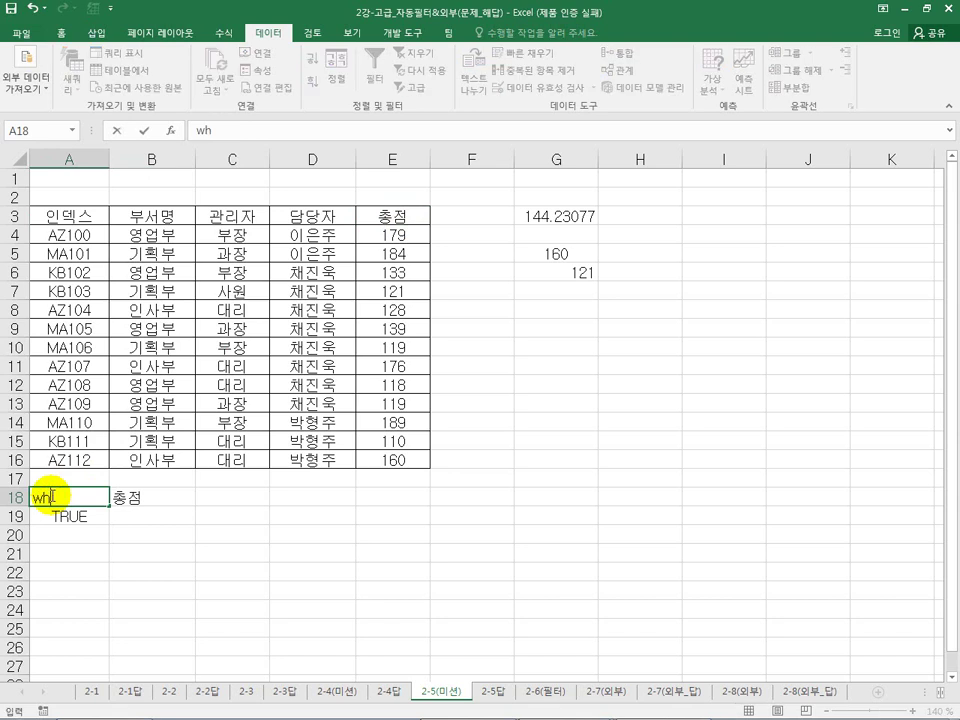
key(Return)
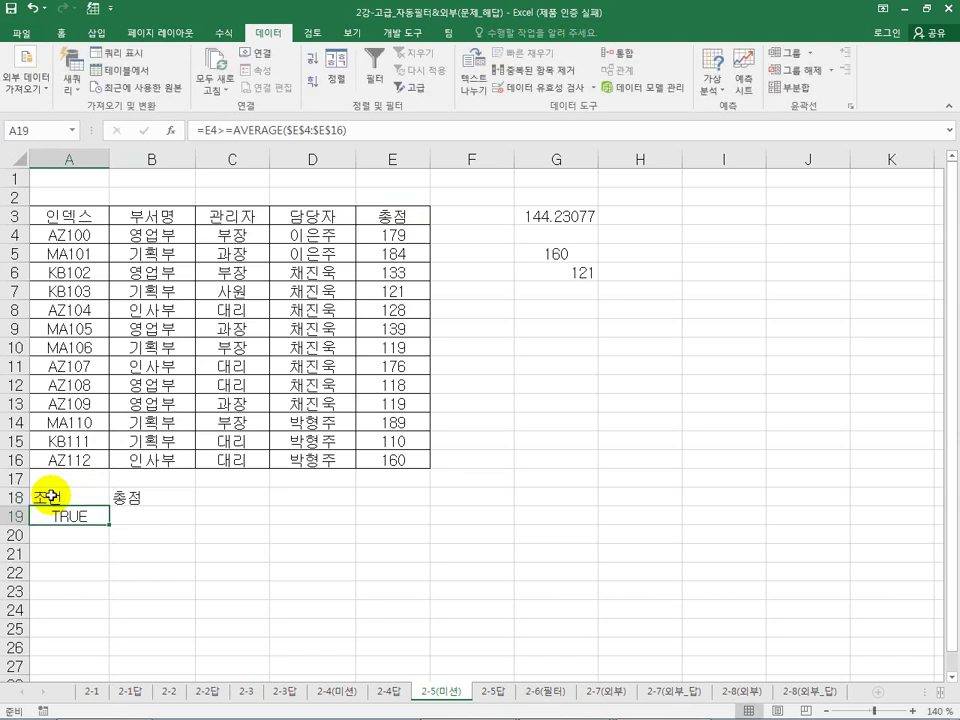
Begin the second criterion in B19 as =E4>= followed by the LARGE function.
click(141, 517)
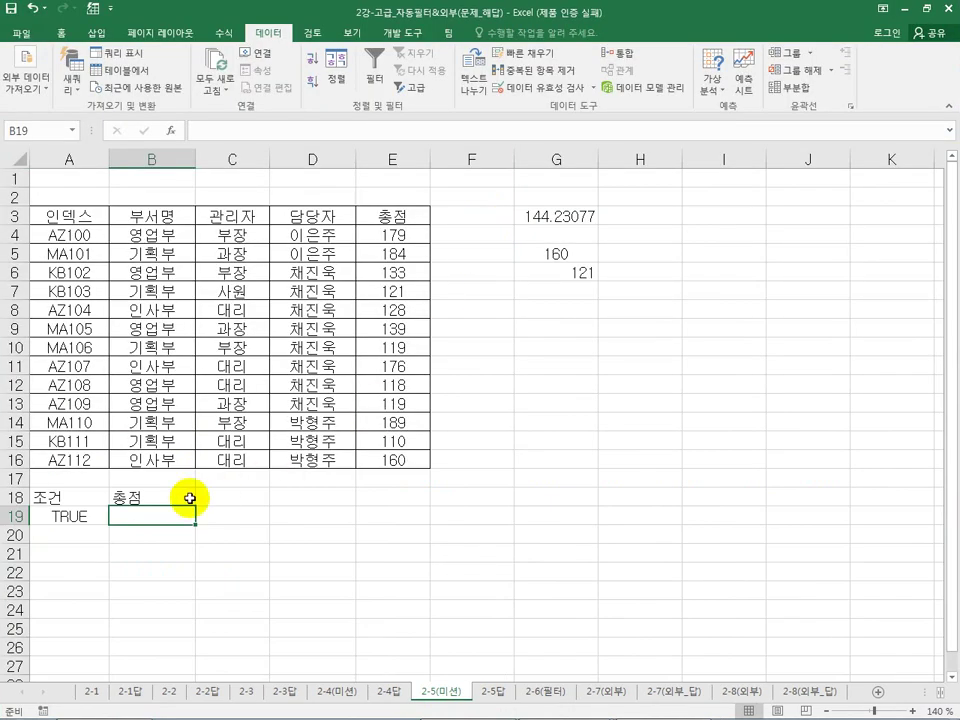
text(=)
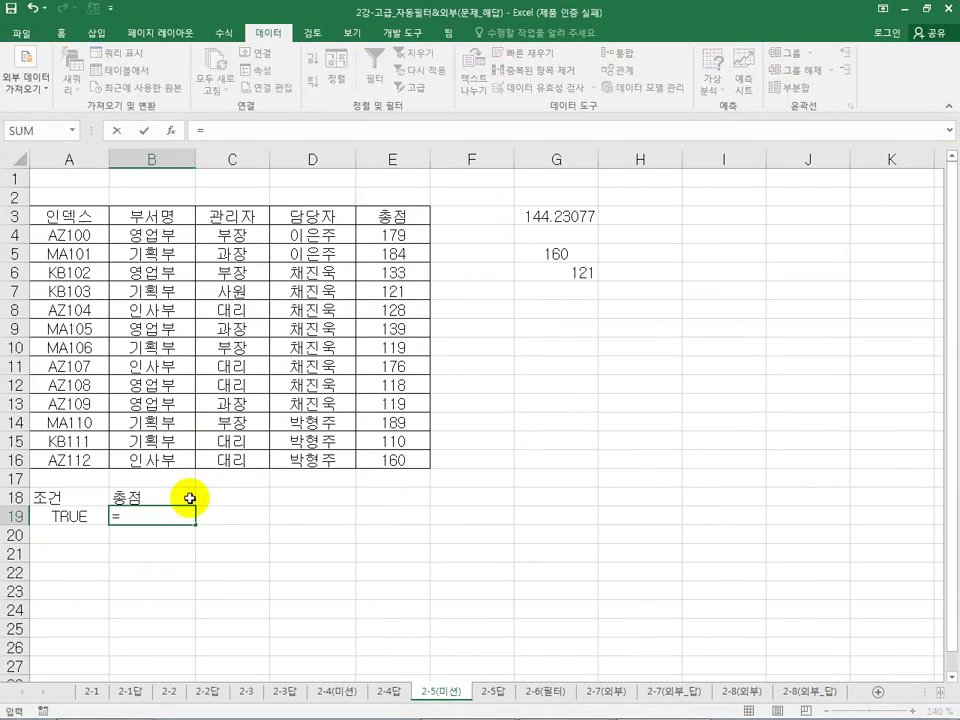
click(391, 234)
text(>=)
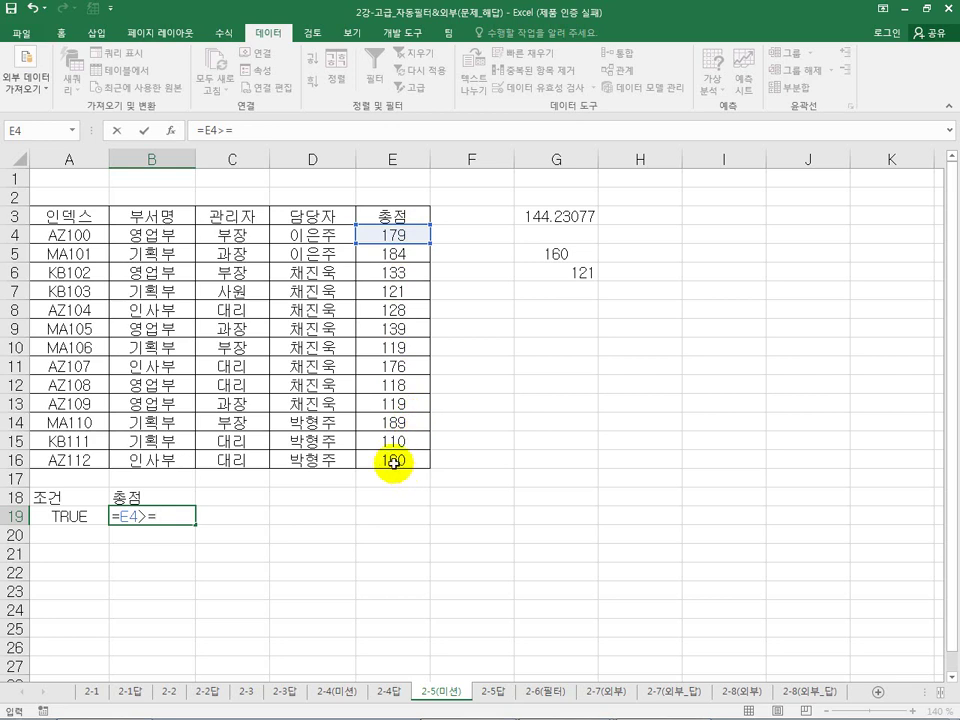
text(ㅣㅁㄱㅎㄷ)
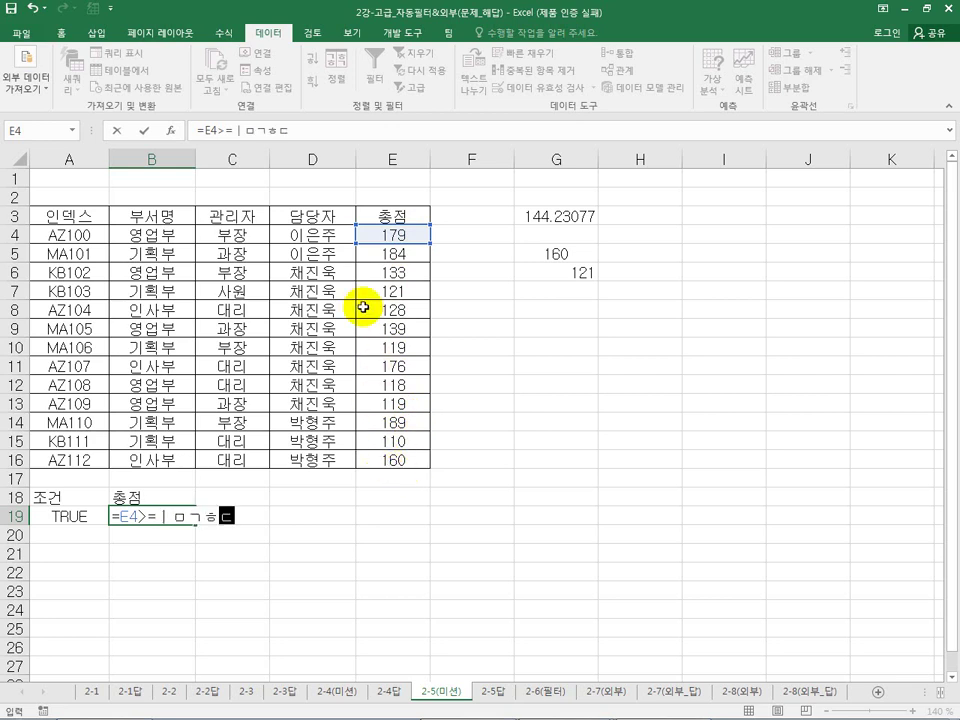
text(l)
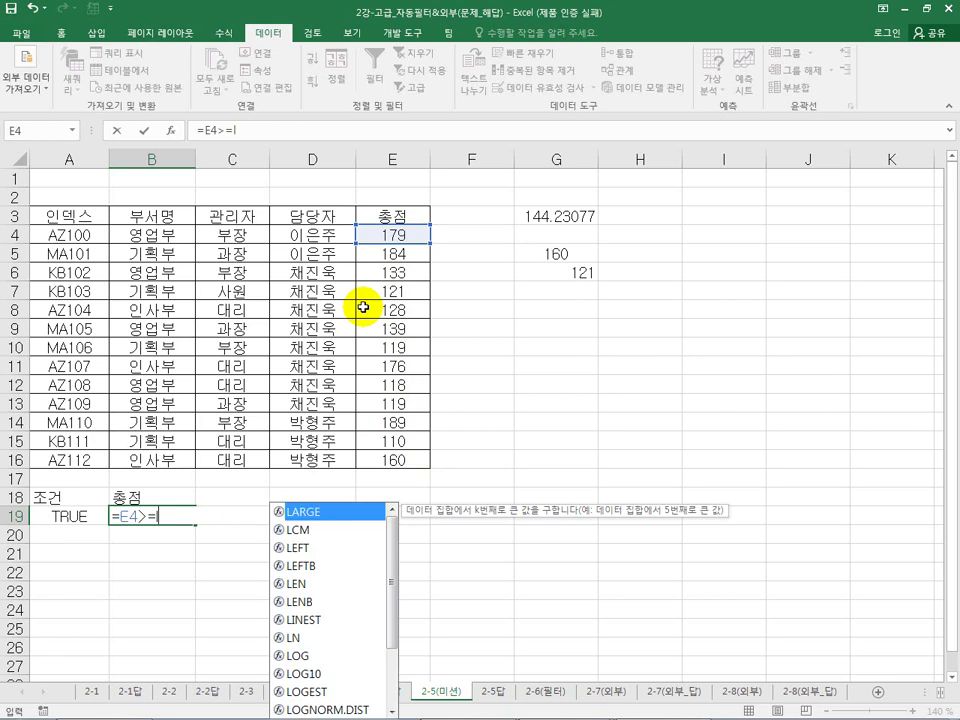
text(arge)
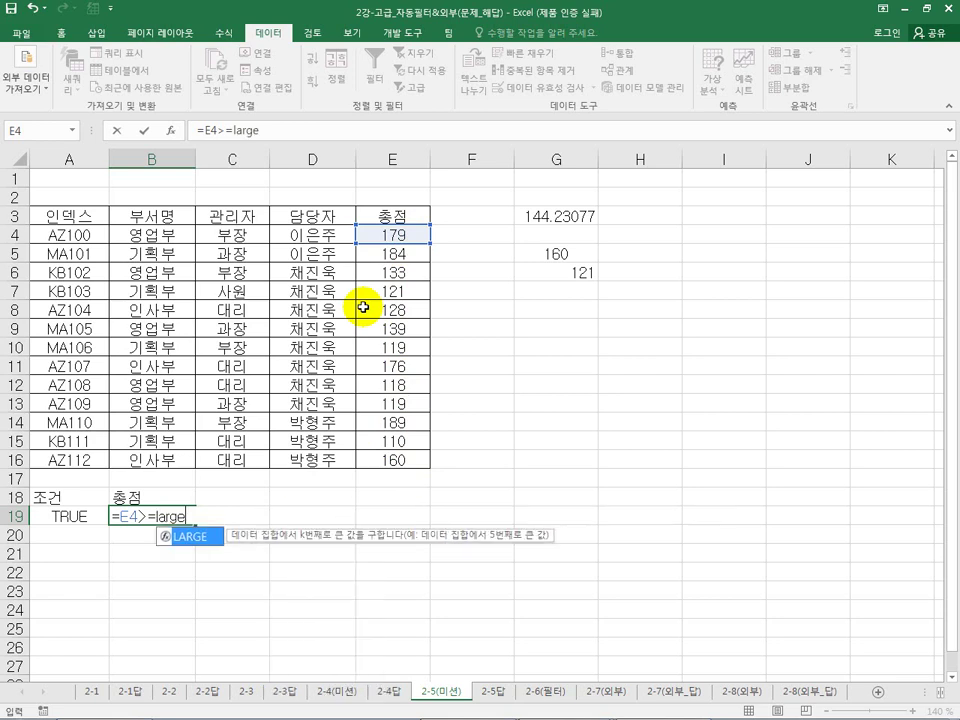
text(()
Complete the B19 criterion with the absolute range $E$4:$E$16 and rank 5, giving =E4>=LARGE($E$4:$E$16,5).
drag(394, 238, 404, 461)
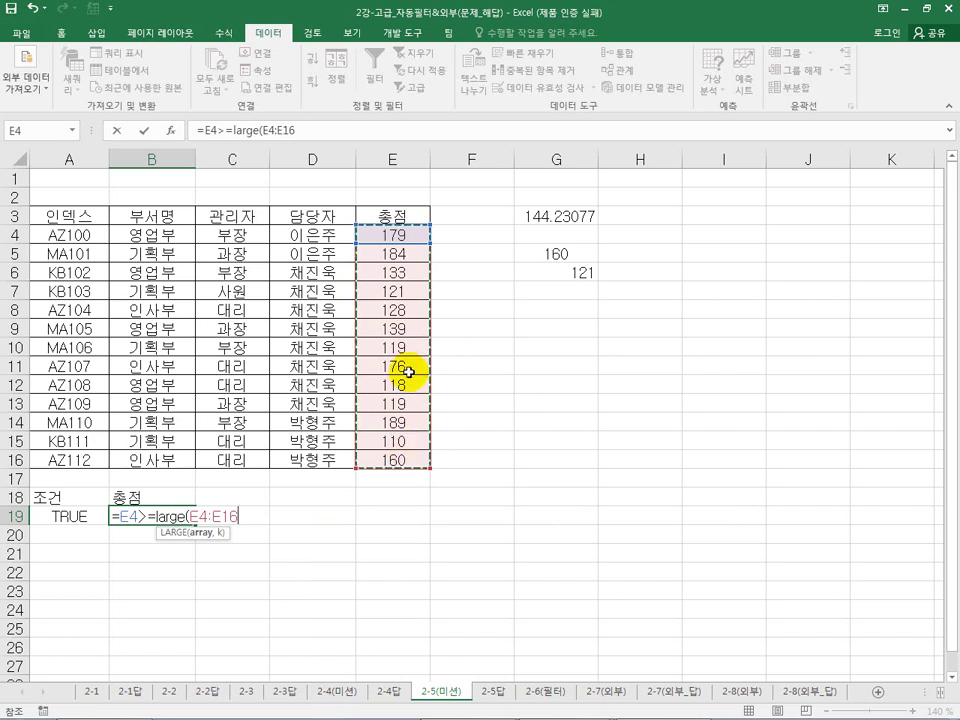
drag(307, 135, 262, 133)
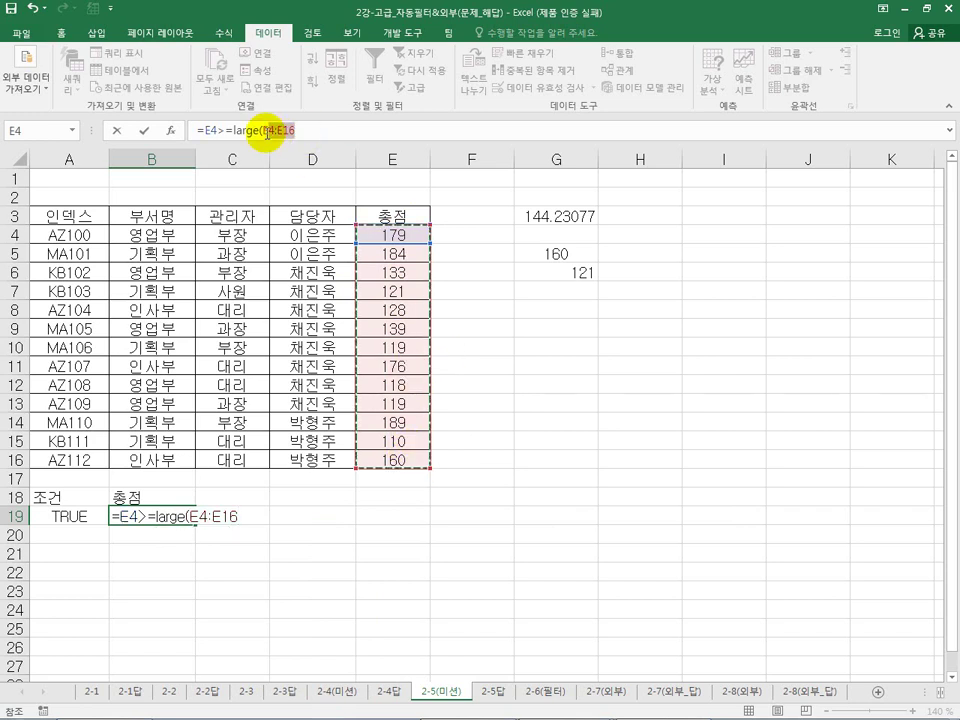
key(F4)
click(327, 129)
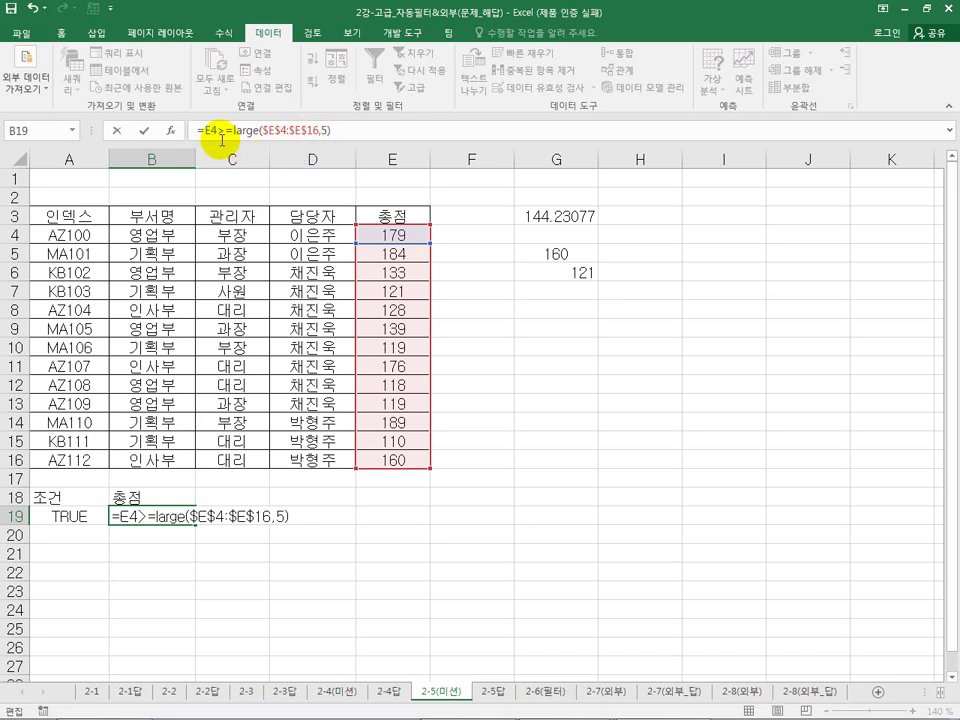
key(Return)
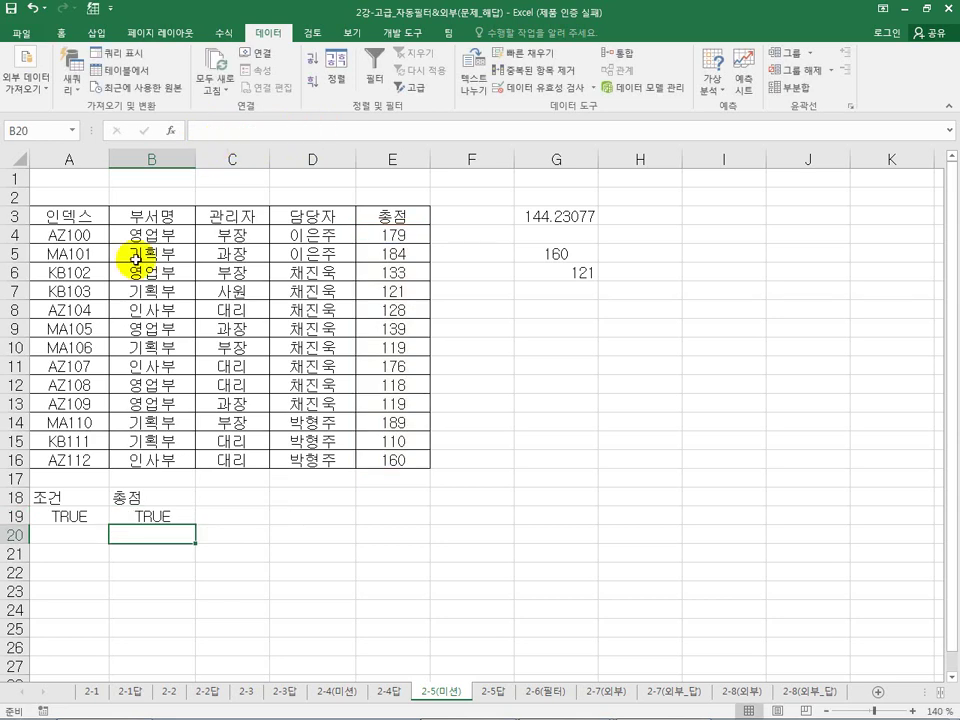
Check the stored B19 formula and replace the header in B18 with 조건.
click(130, 497)
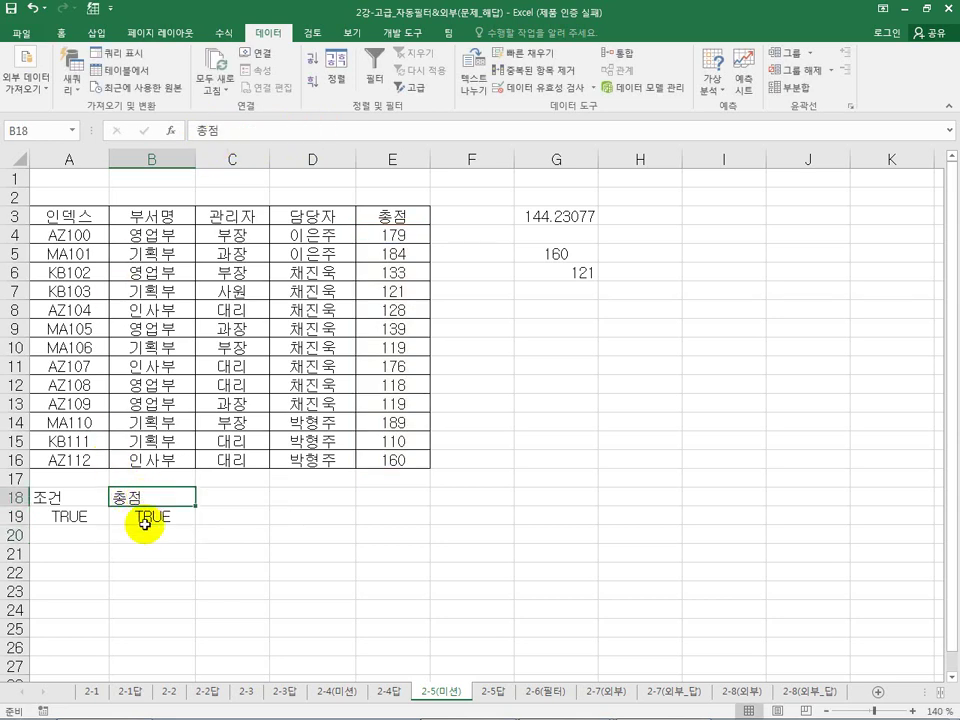
click(140, 516)
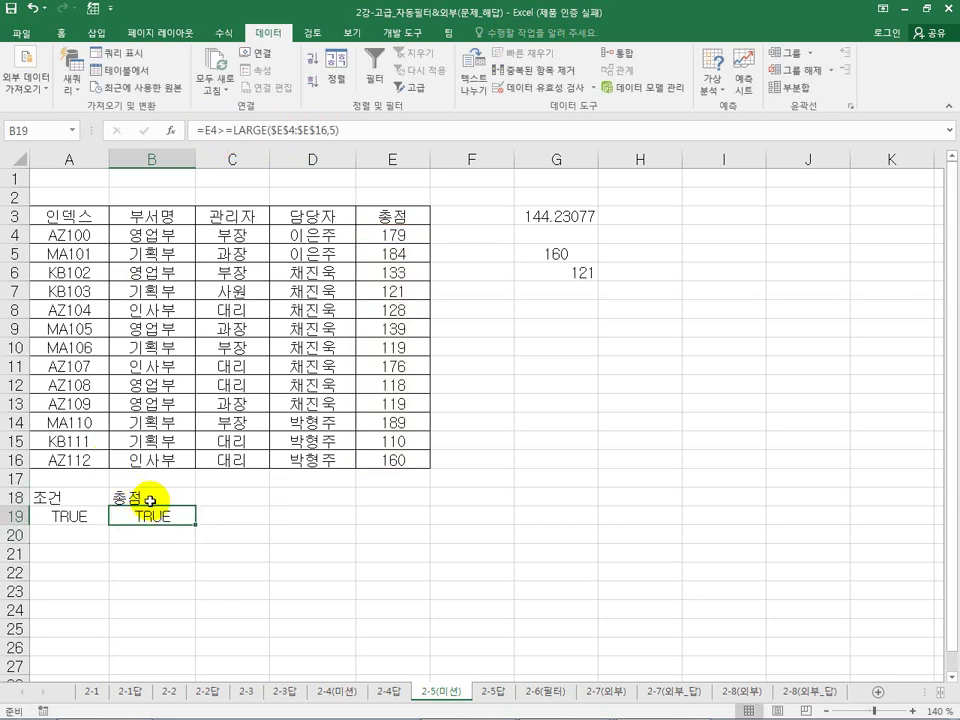
click(155, 495)
text(w)
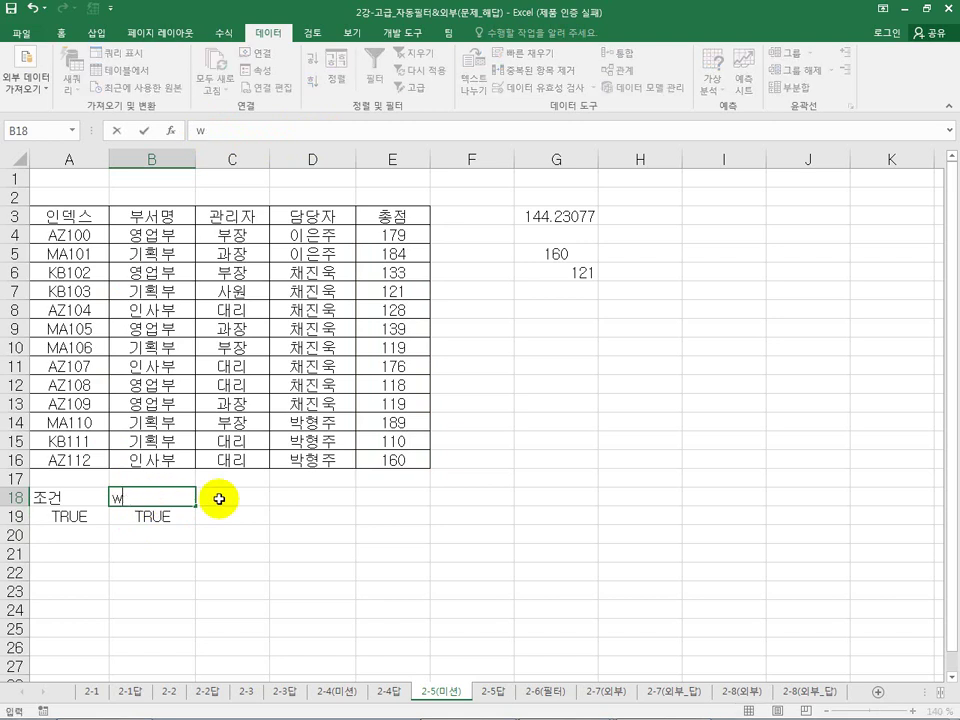
text(hrjs)
key(Return)
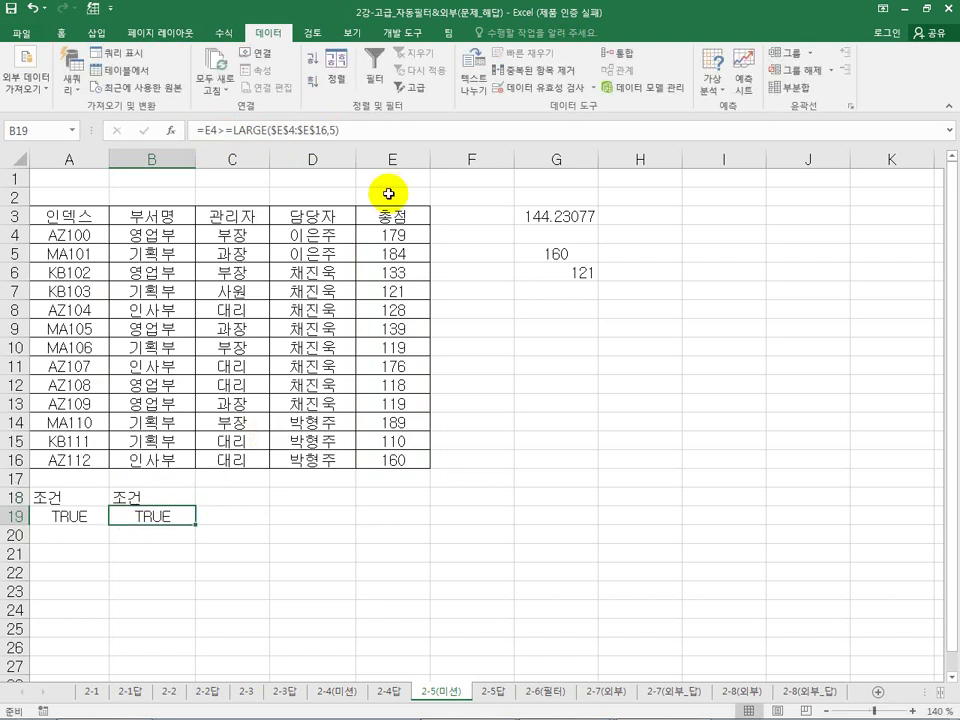
Reduce the workbook window so the task document shows, and clear the helper calculations in G3:G6.
double_click(476, 16)
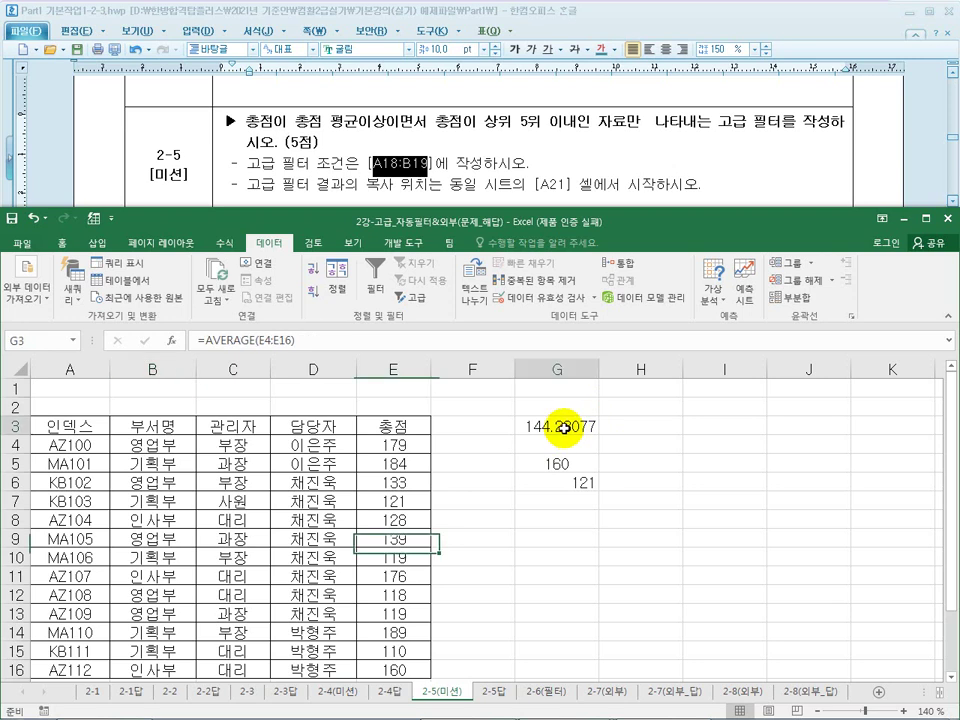
drag(557, 426, 562, 481)
key(Delete)
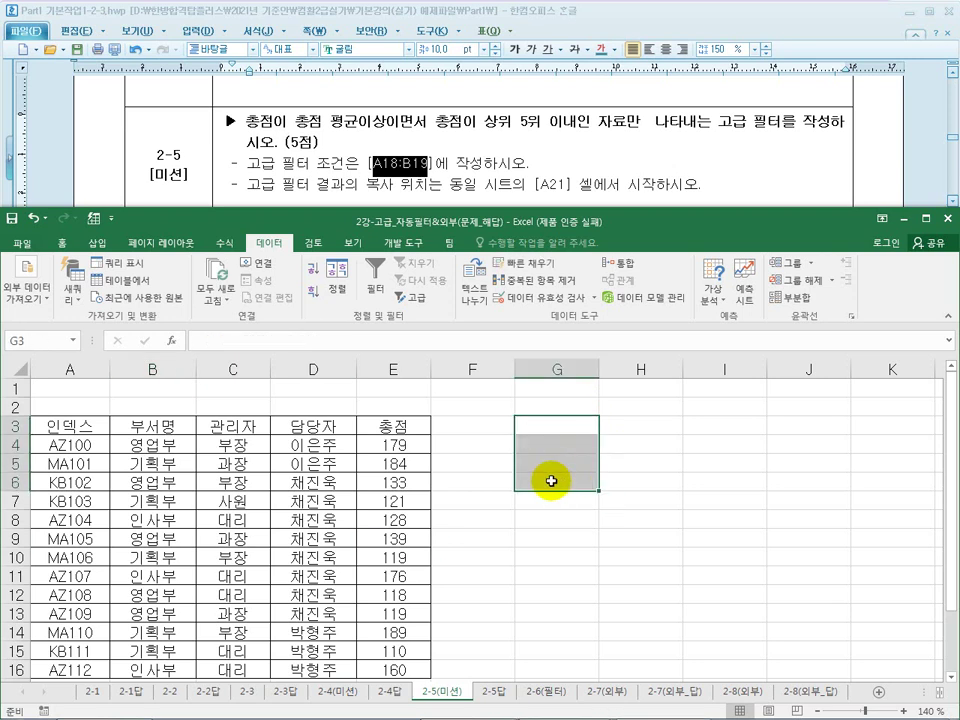
Start an advanced filter on the list $A$3:$E$16 with A18:B19 as the criteria range.
click(545, 183)
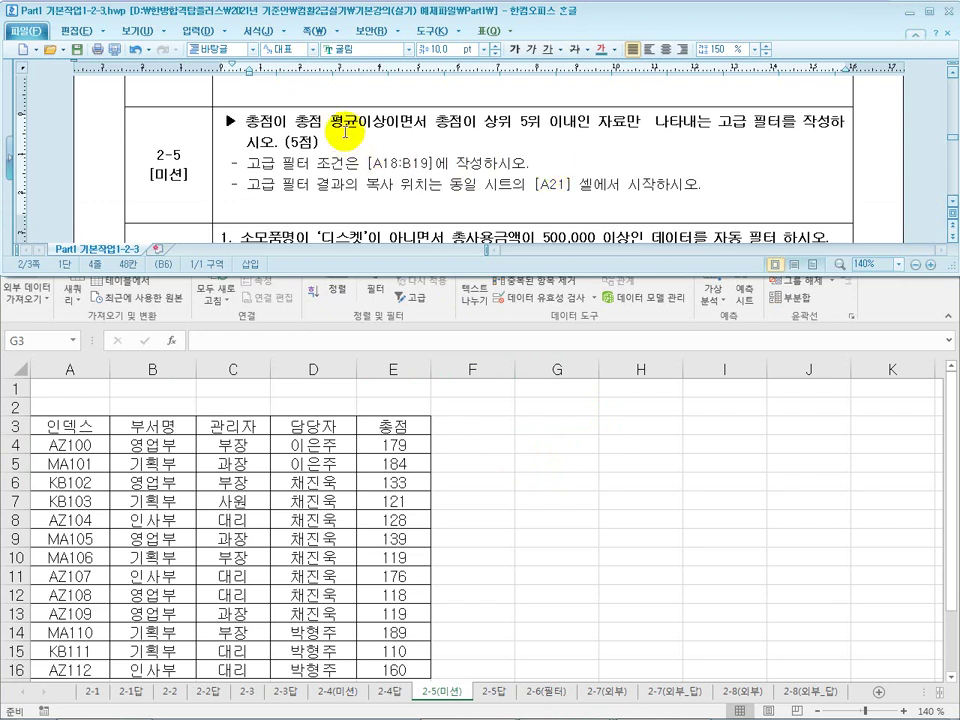
click(520, 484)
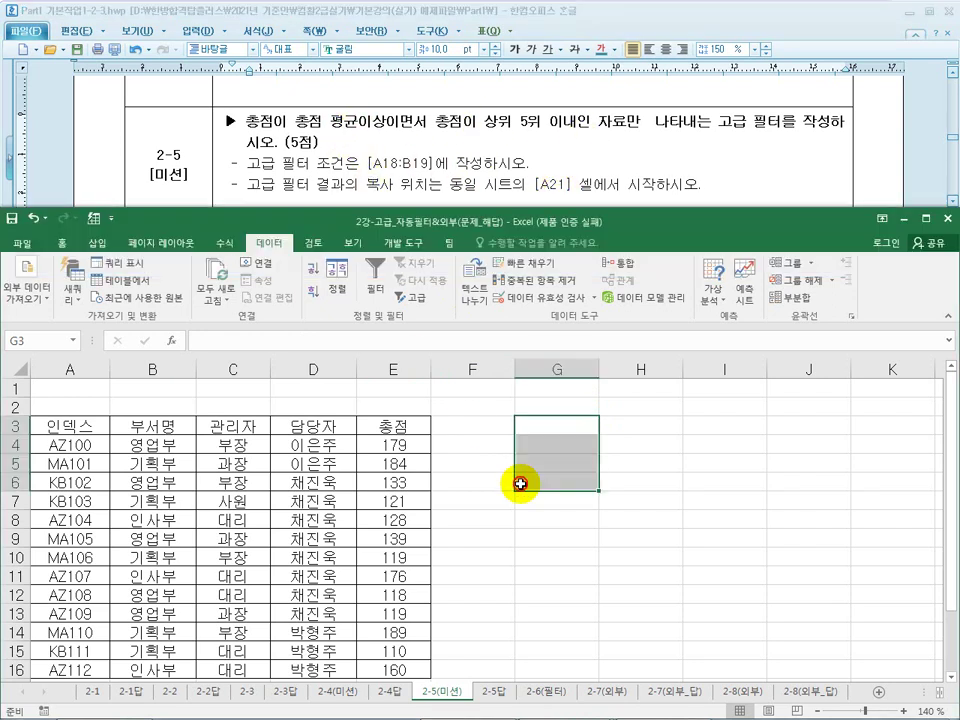
click(348, 484)
scroll(350, 490, down, 2)
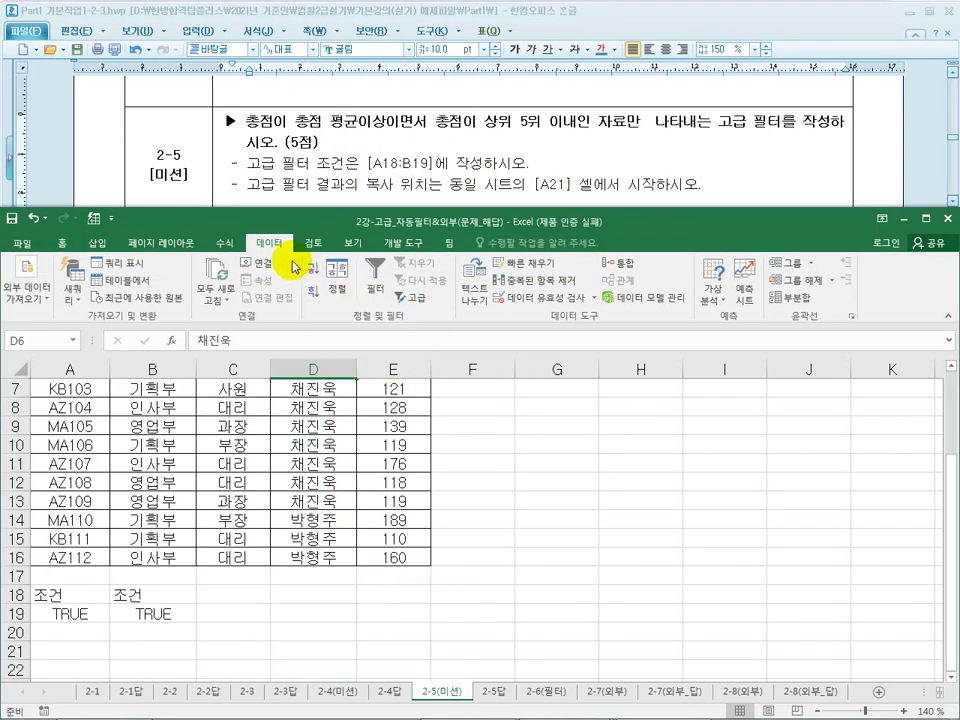
click(406, 297)
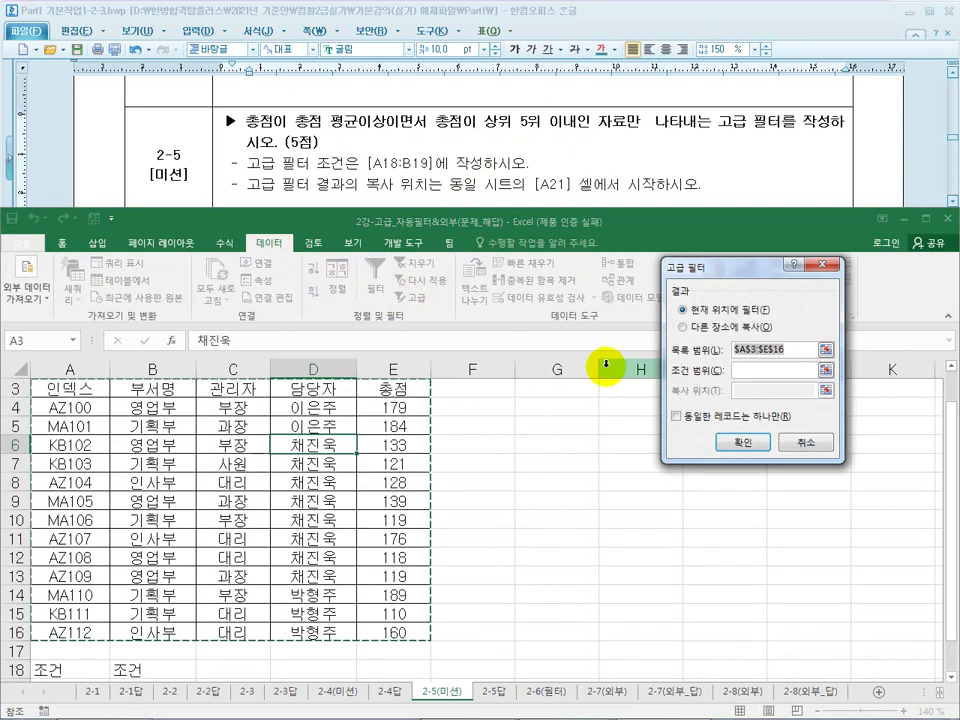
click(742, 369)
scroll(253, 590, down, 2)
drag(75, 555, 145, 576)
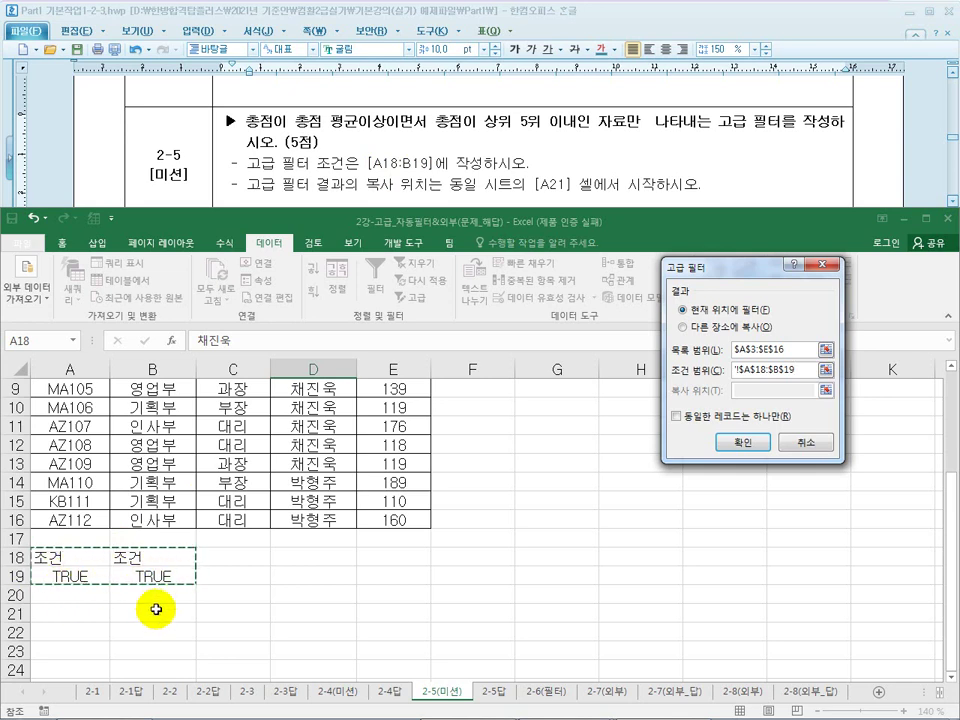
Set the advanced filter to copy its results to another location starting at A21, and run it.
click(688, 327)
click(752, 386)
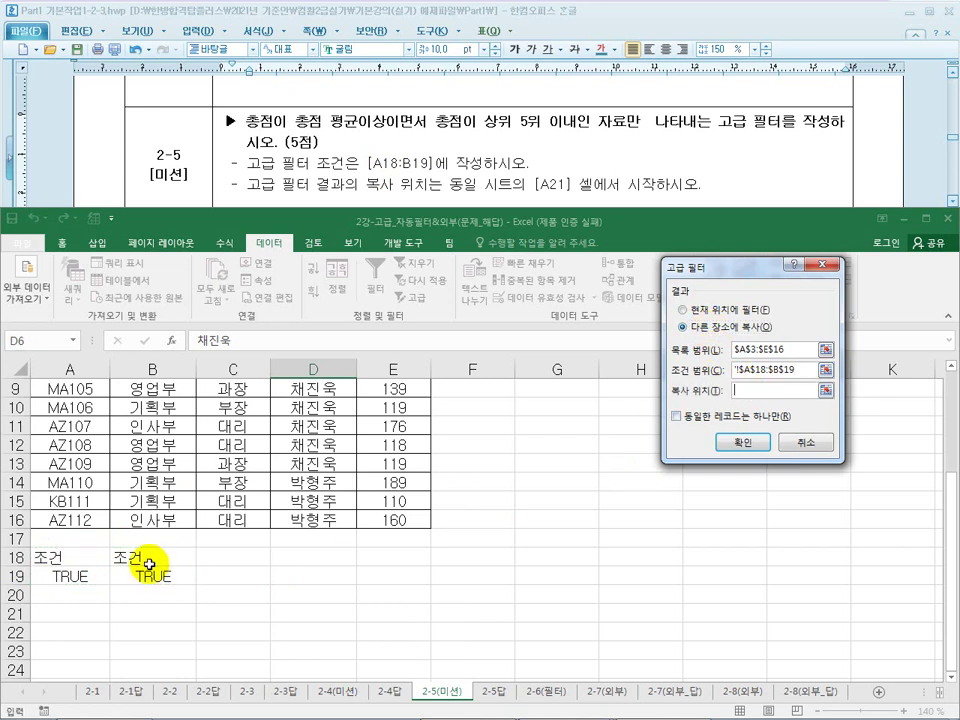
click(60, 612)
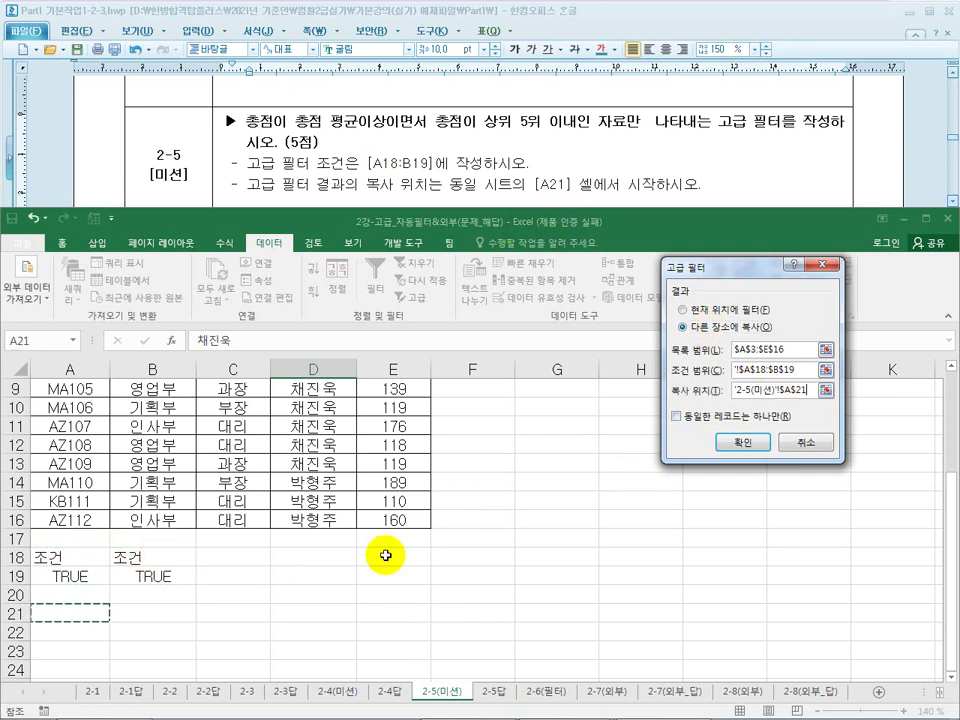
click(735, 456)
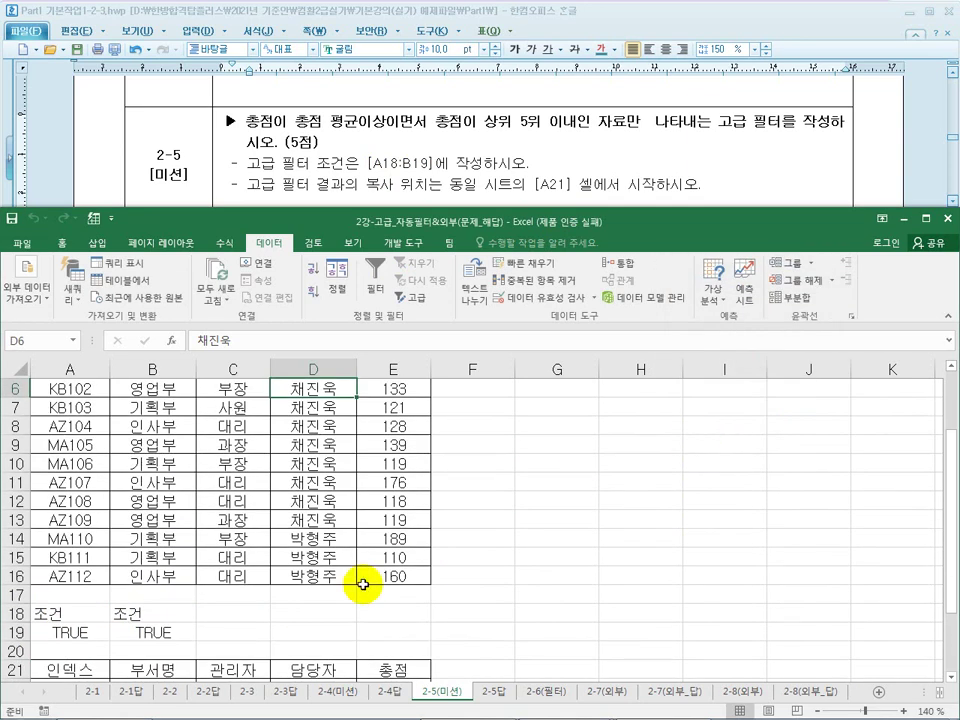
Compare the filtered records below A21 with the answer sheet 2-5답, and return to the 2-5(미션) sheet.
scroll(355, 585, down, 2)
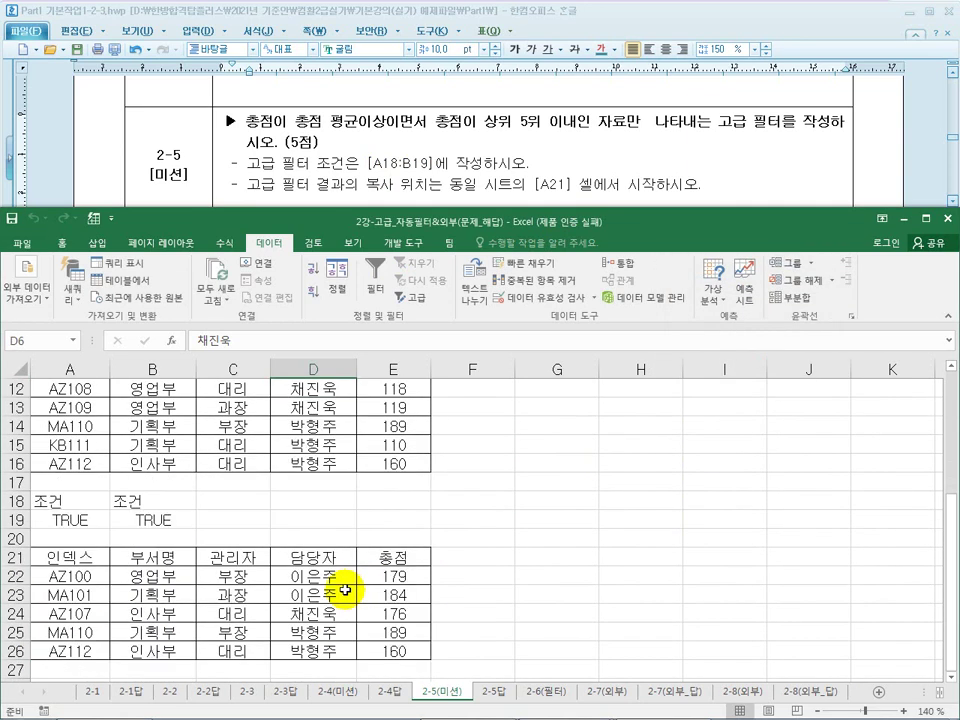
click(493, 693)
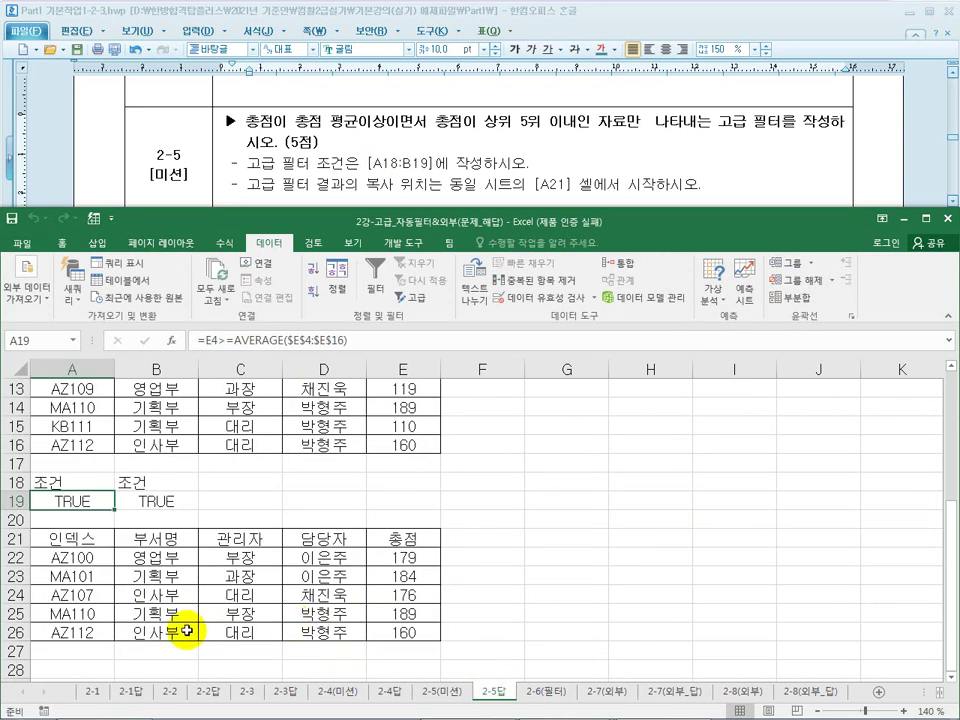
click(437, 693)
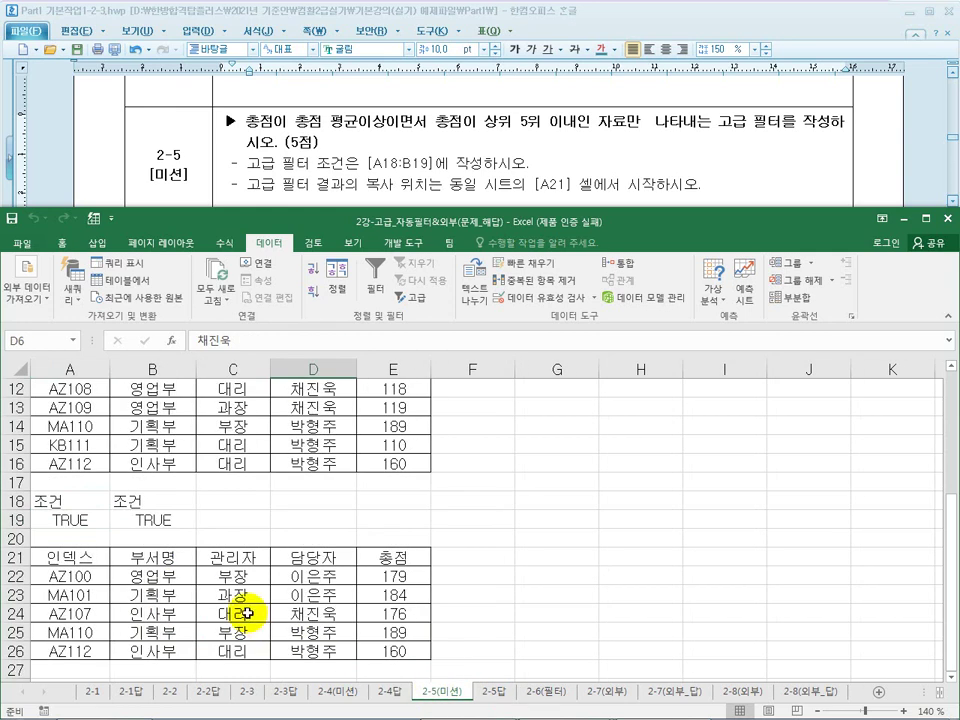
Review the task's criteria instruction against the 조건 headers in A18:B18 and the formulas in A19 and B19.
click(496, 170)
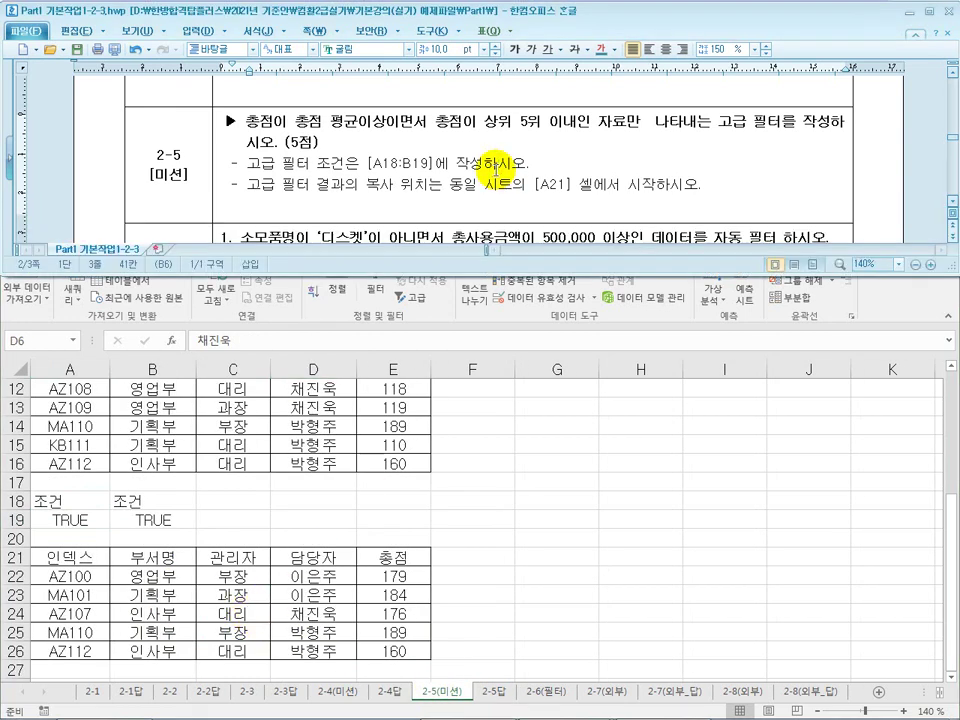
click(75, 514)
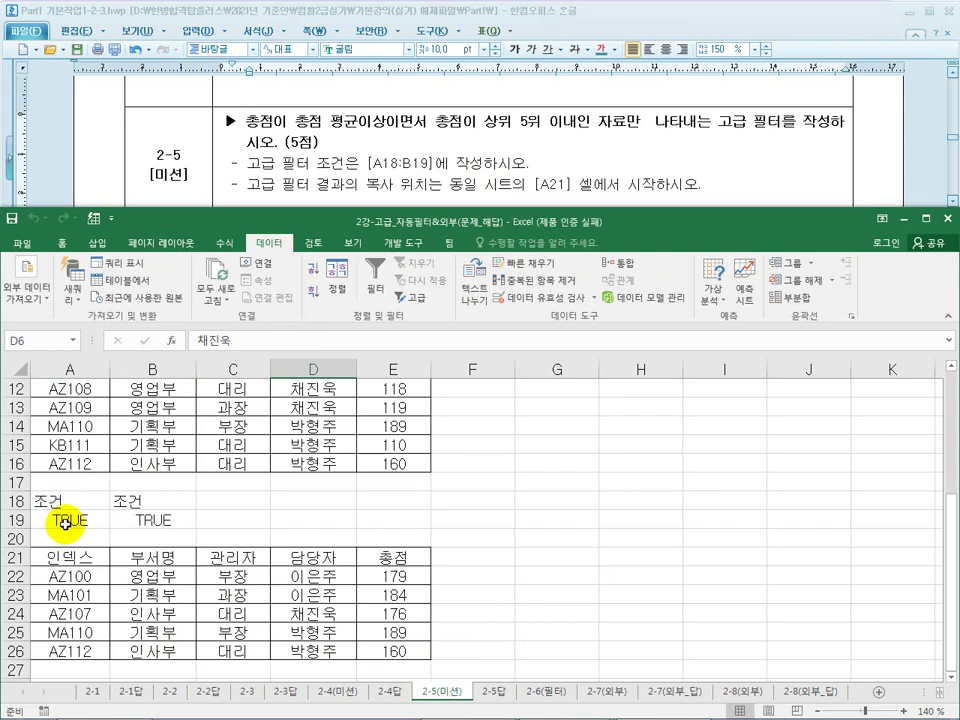
click(75, 514)
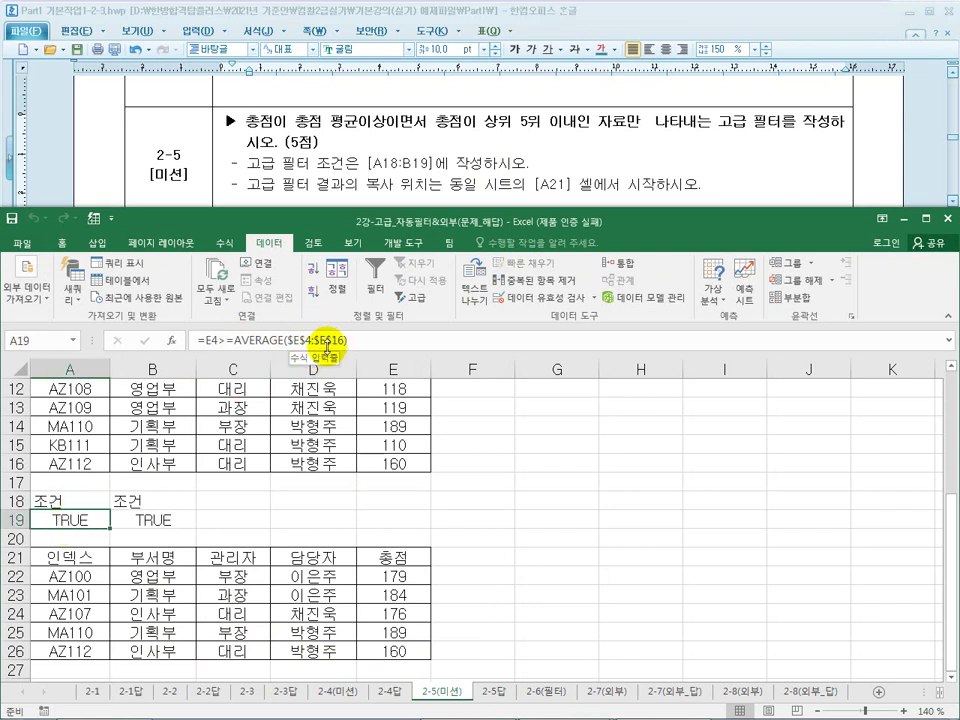
click(155, 518)
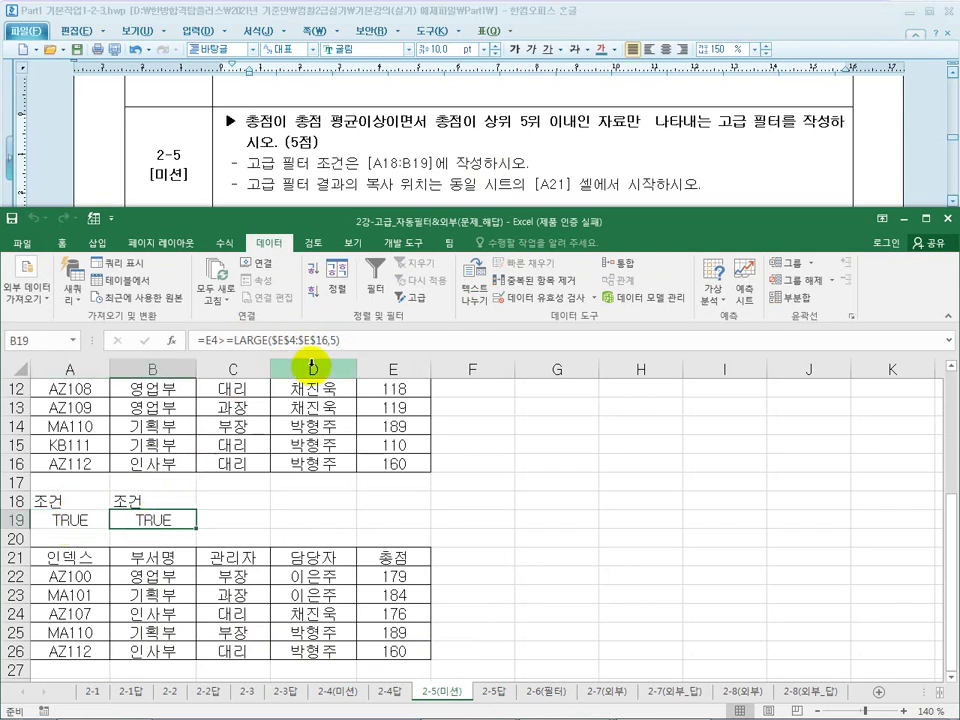
click(75, 501)
drag(73, 501, 73, 520)
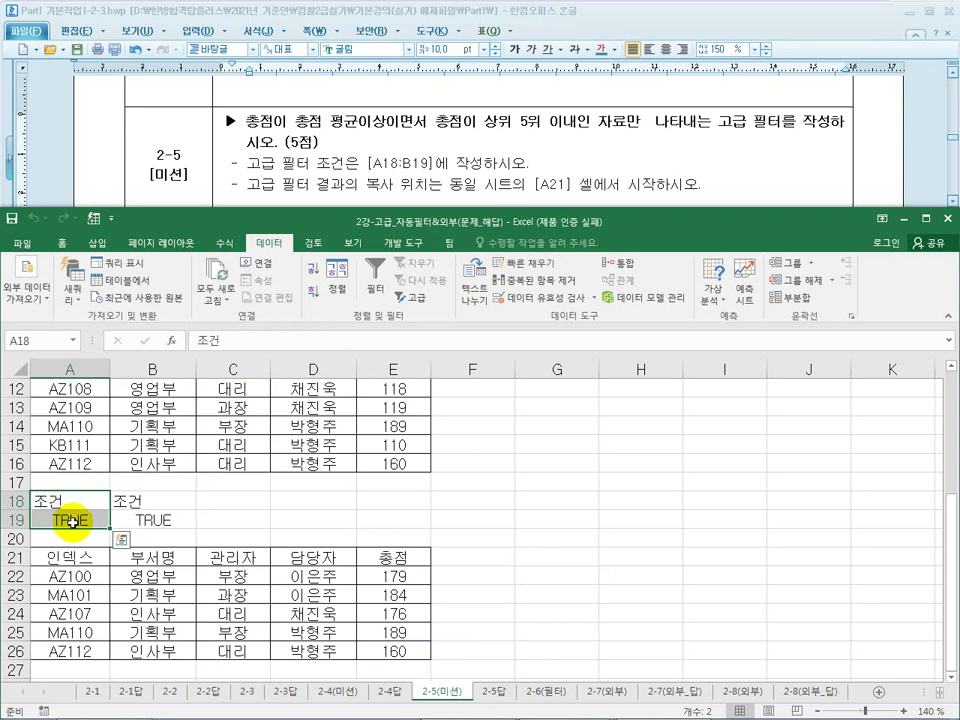
click(73, 518)
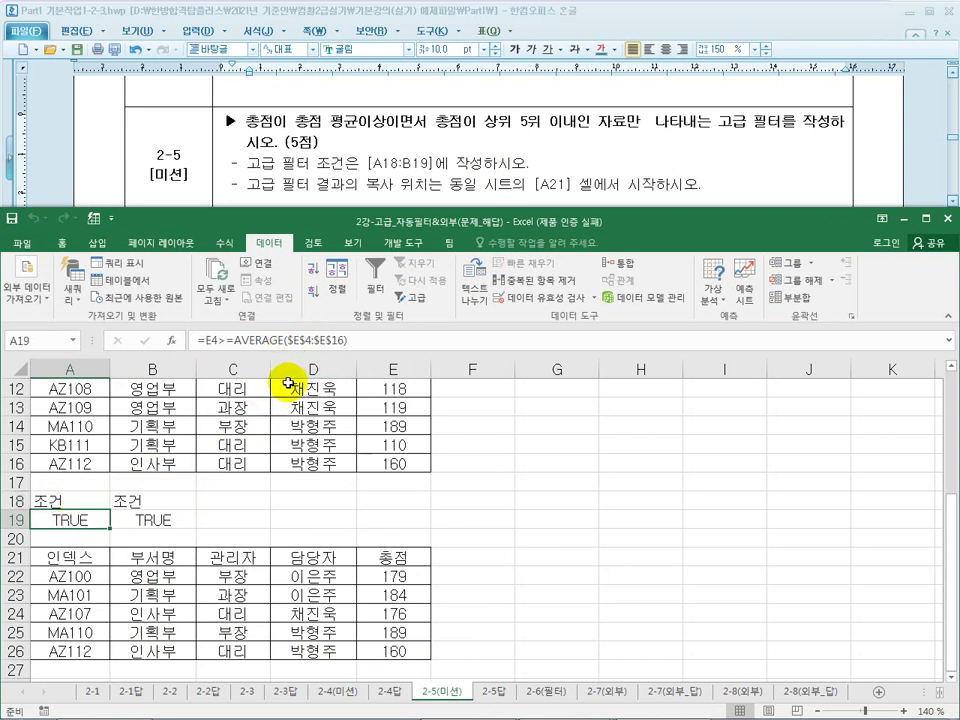
click(143, 520)
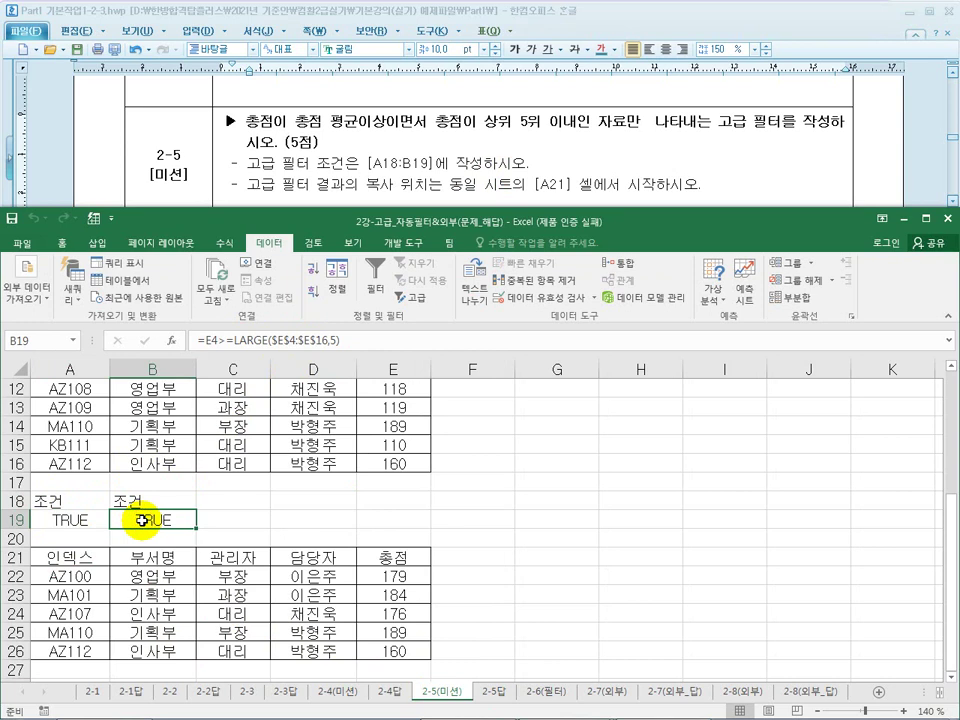
drag(150, 501, 149, 523)
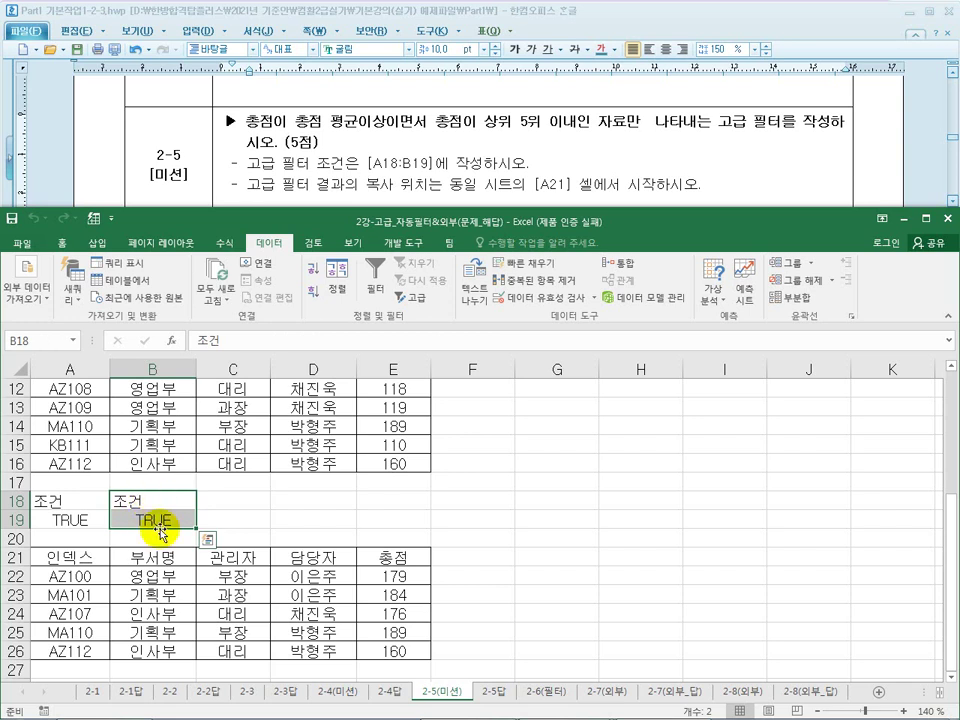
Check the B19 formula, switch to the PowerPoint slideshow, and review the advanced filter slides for sheets 2-1 to 2-3.
click(159, 524)
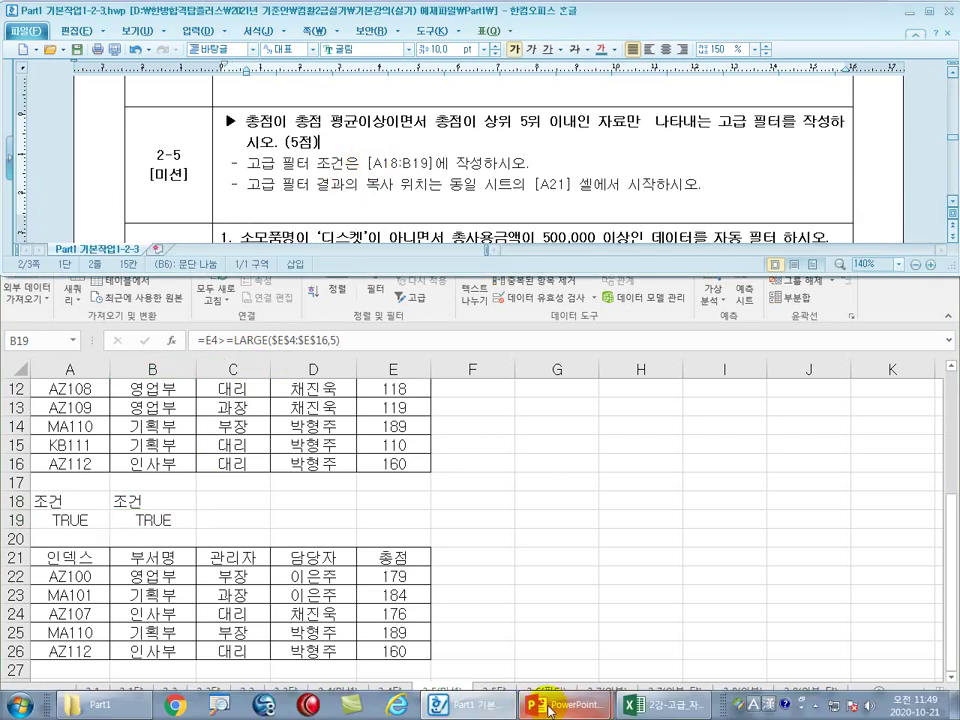
mouse_move(566, 697)
click(627, 610)
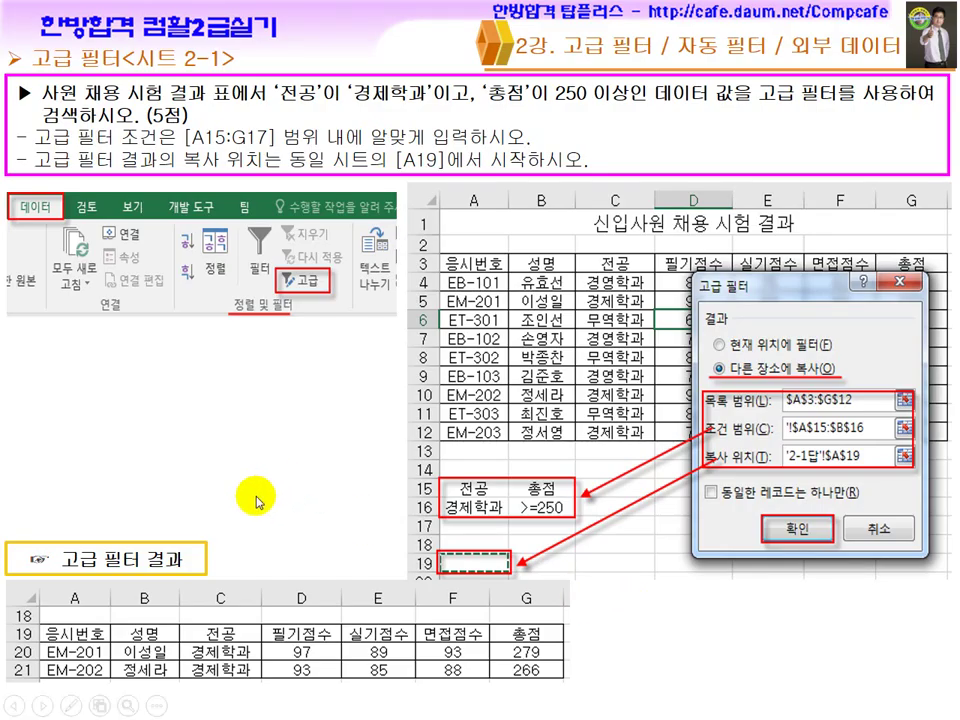
click(300, 436)
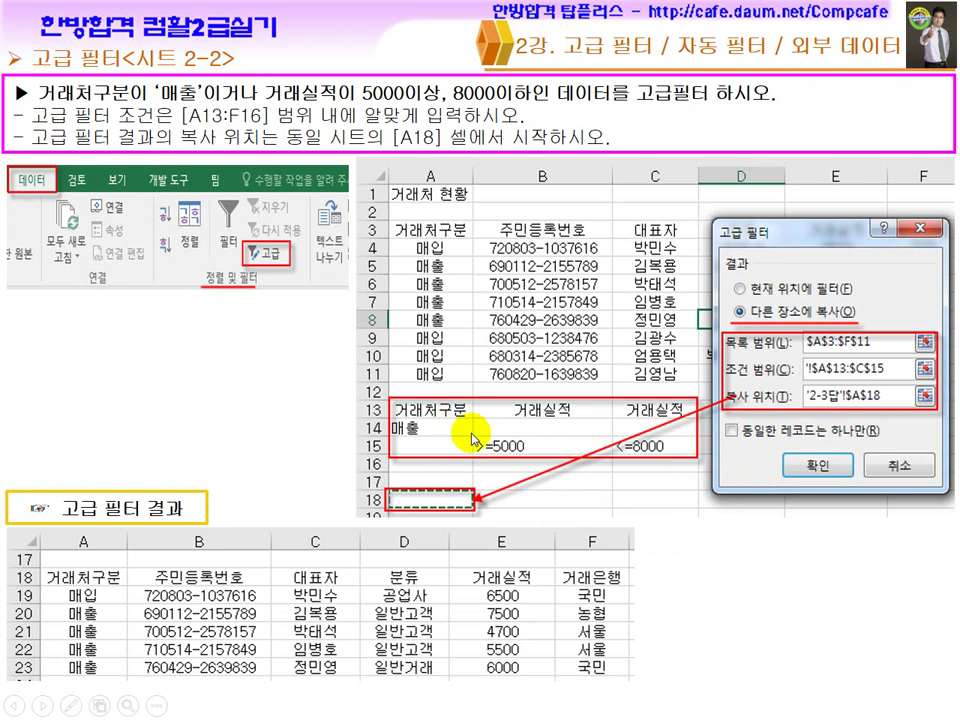
click(268, 410)
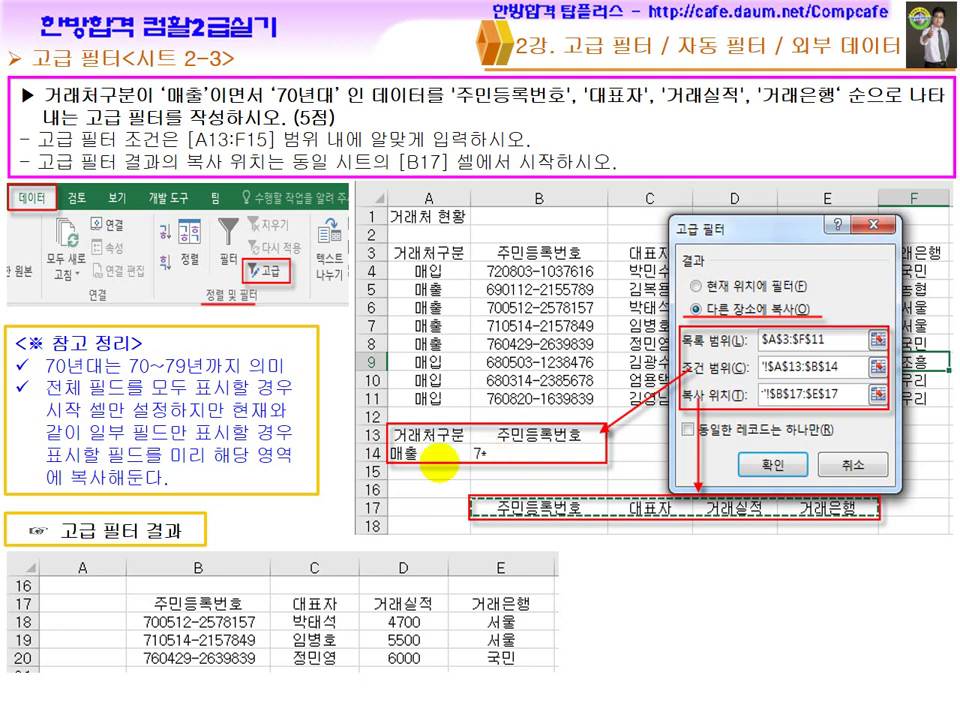
click(439, 462)
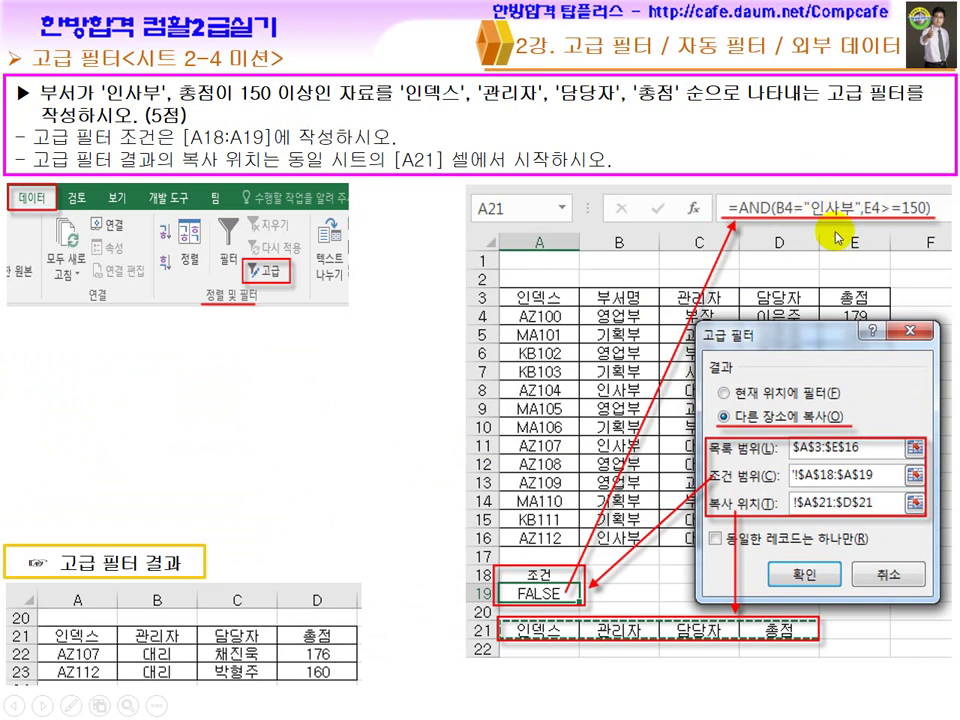
Reveal and review the notes on the 2-4 미션 slide, including the caution about existing field names and the AND formula.
click(381, 449)
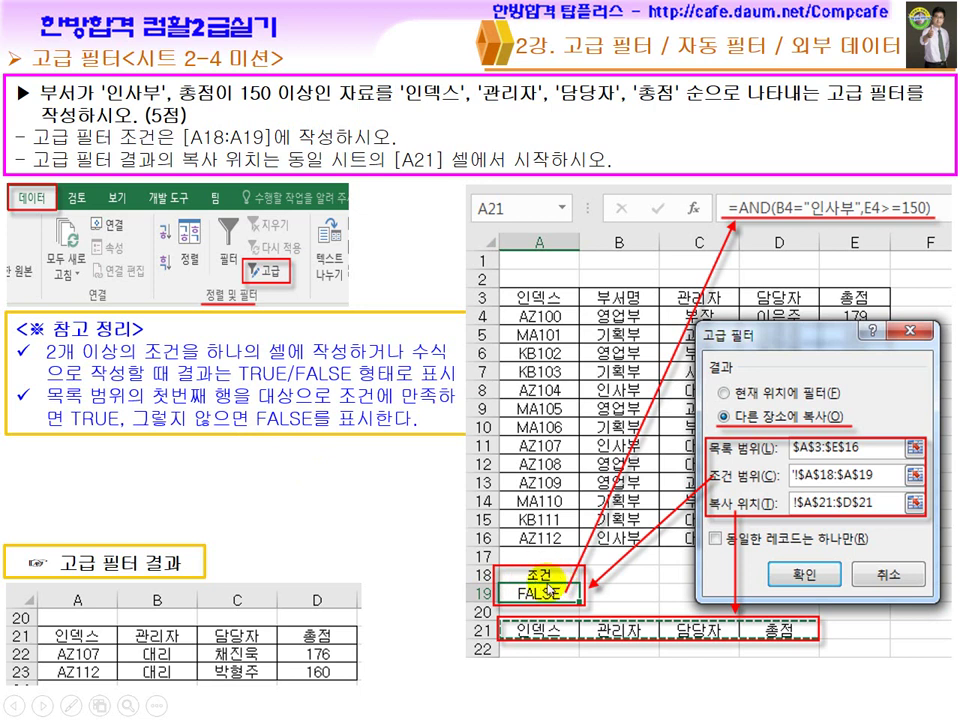
click(414, 534)
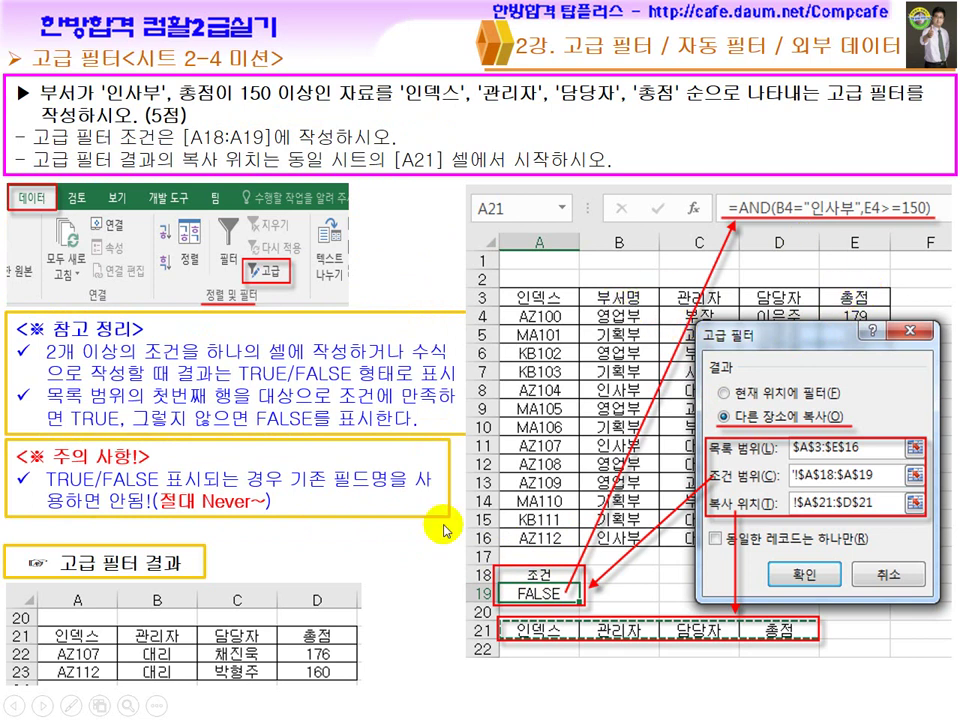
click(266, 506)
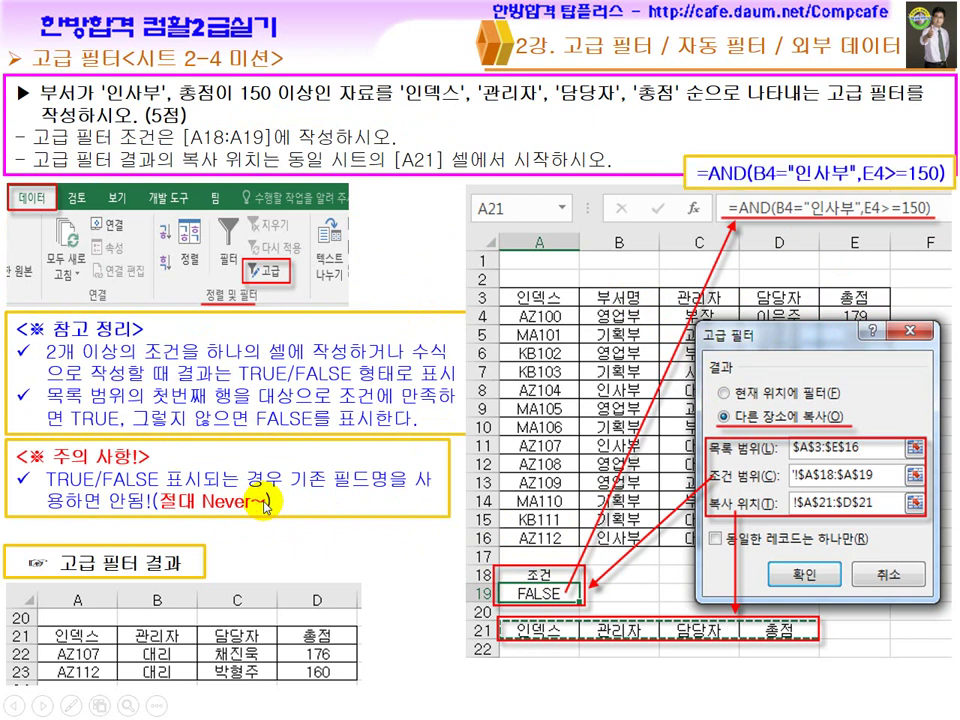
click(888, 172)
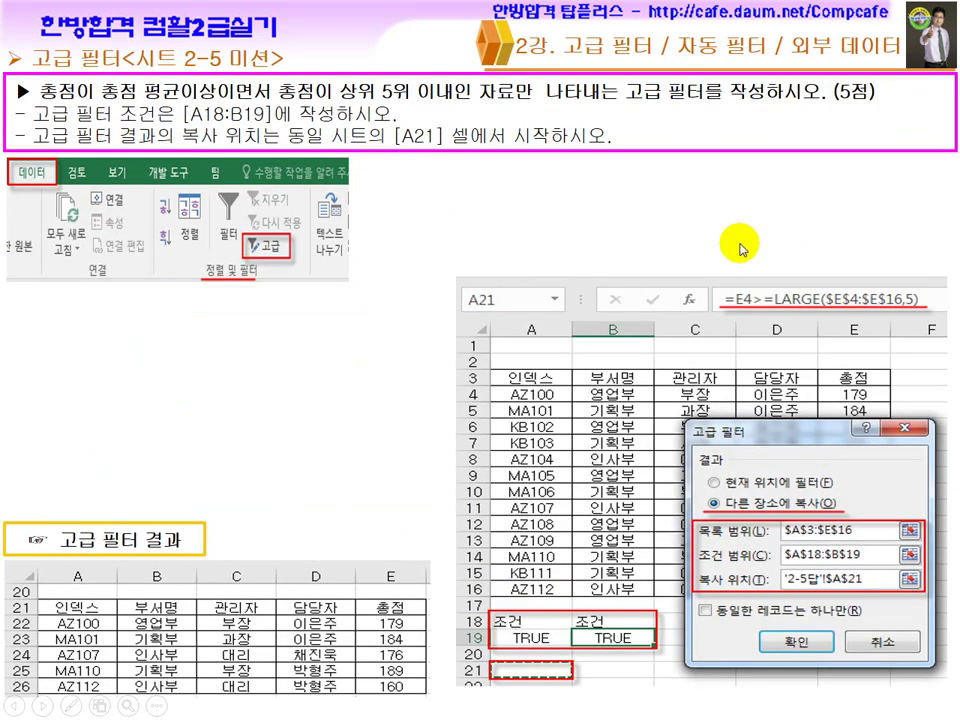
Reveal and review the 2-5 미션 slide's notes on TRUE/FALSE criteria and the AVERAGE, LARGE and SMALL formulas.
click(219, 363)
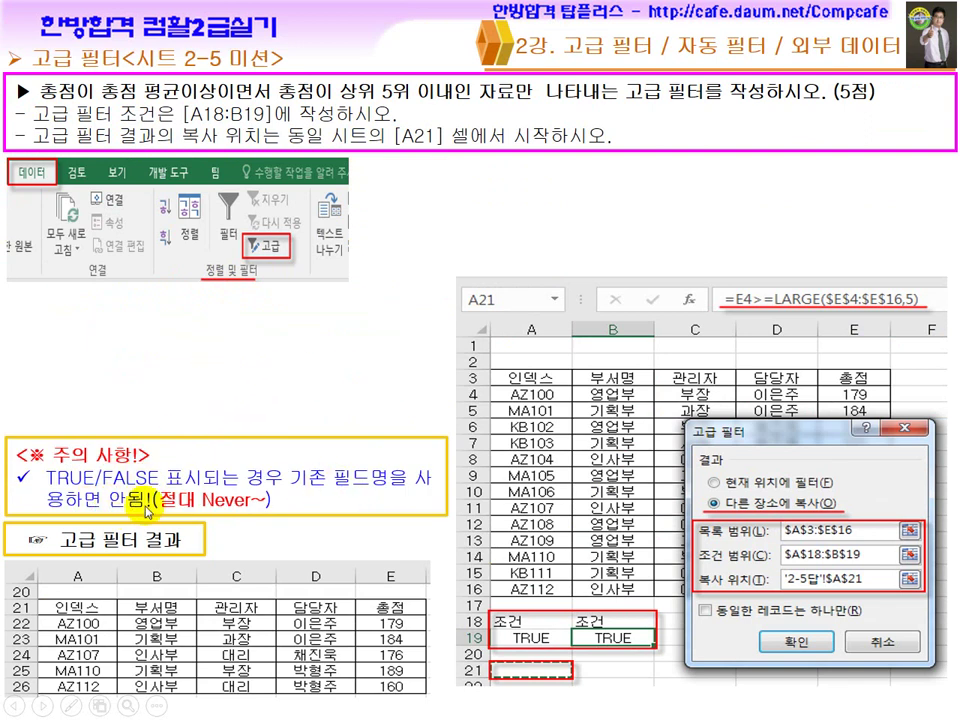
click(386, 416)
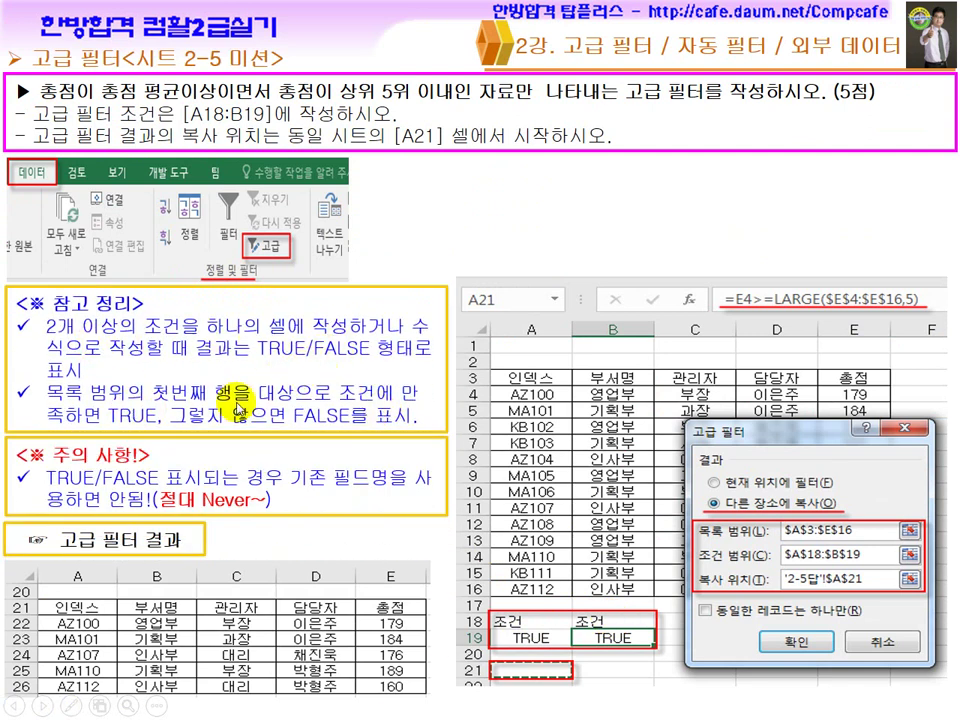
click(314, 378)
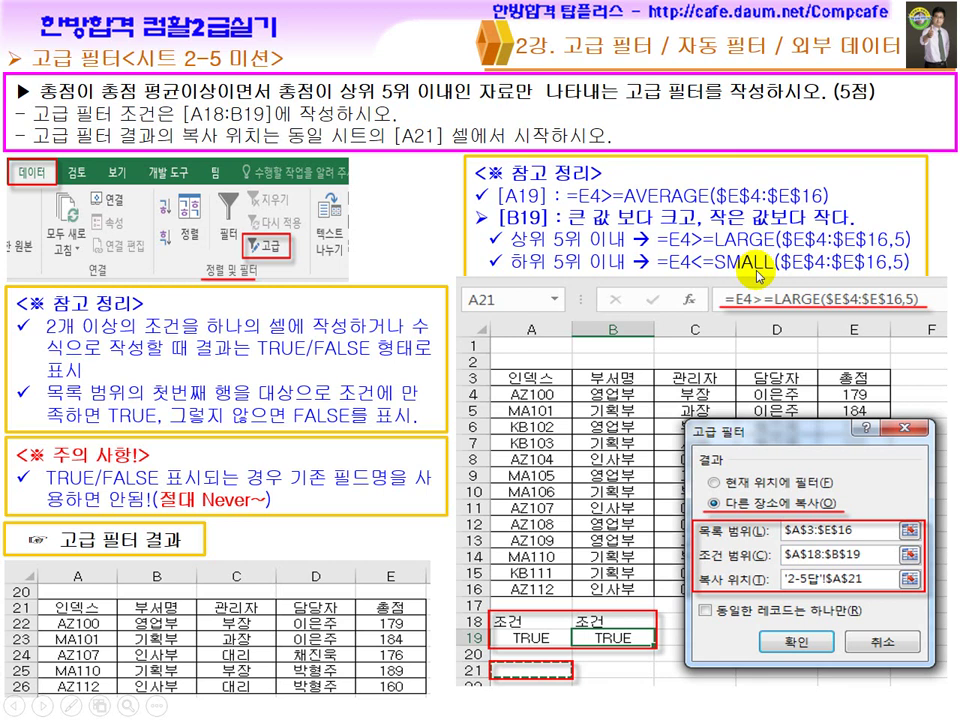
click(524, 295)
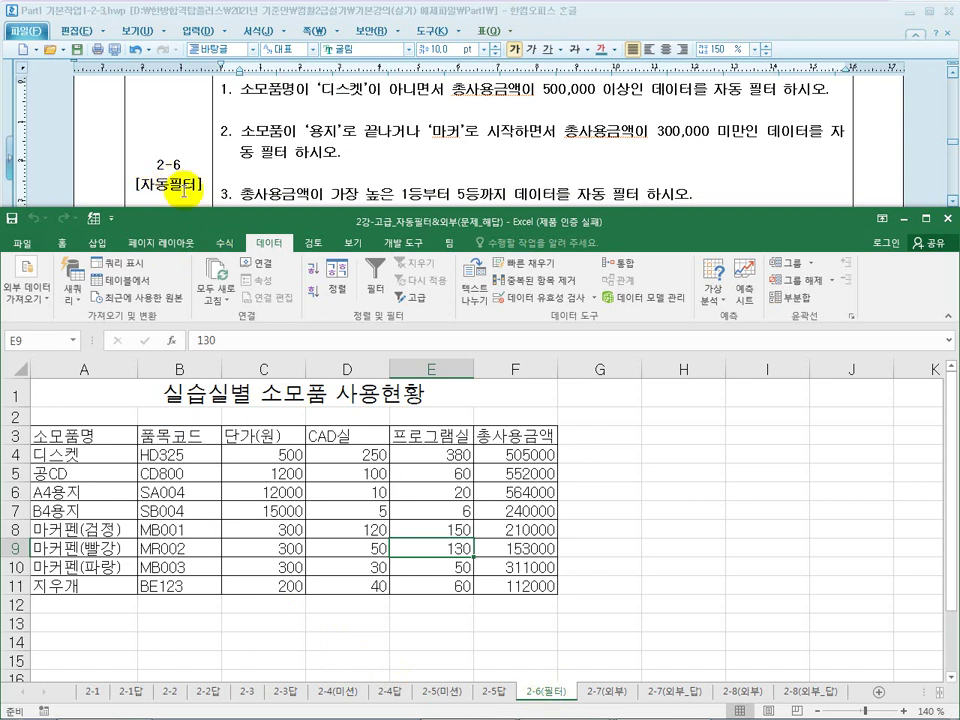
Enlarge the task document to review the four 2-6 자동필터 tasks, and restore its window above the worksheet.
click(148, 133)
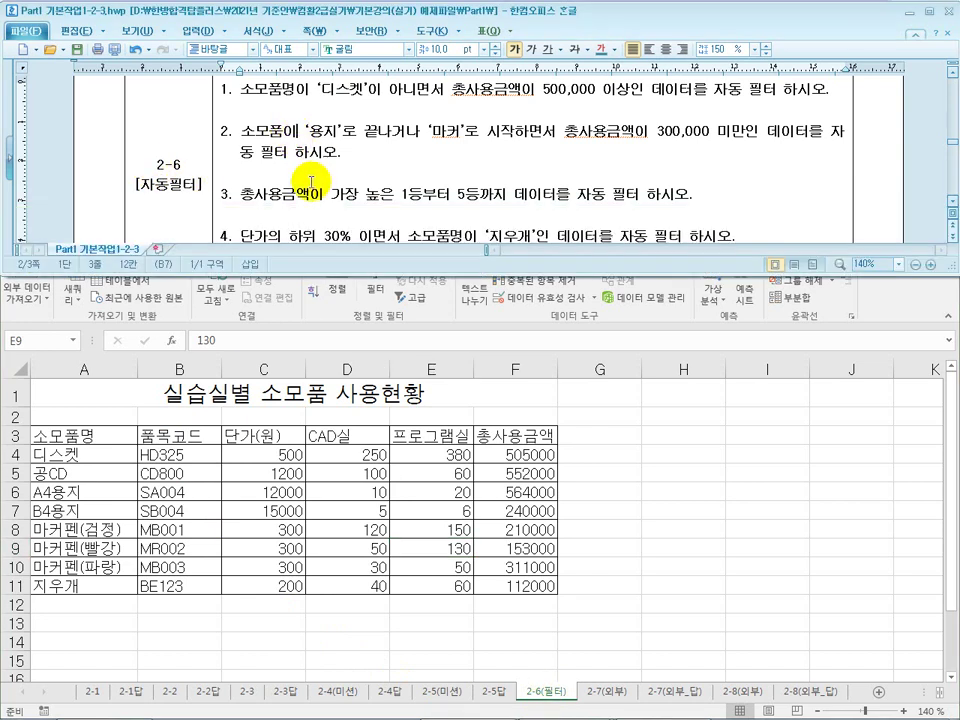
double_click(405, 12)
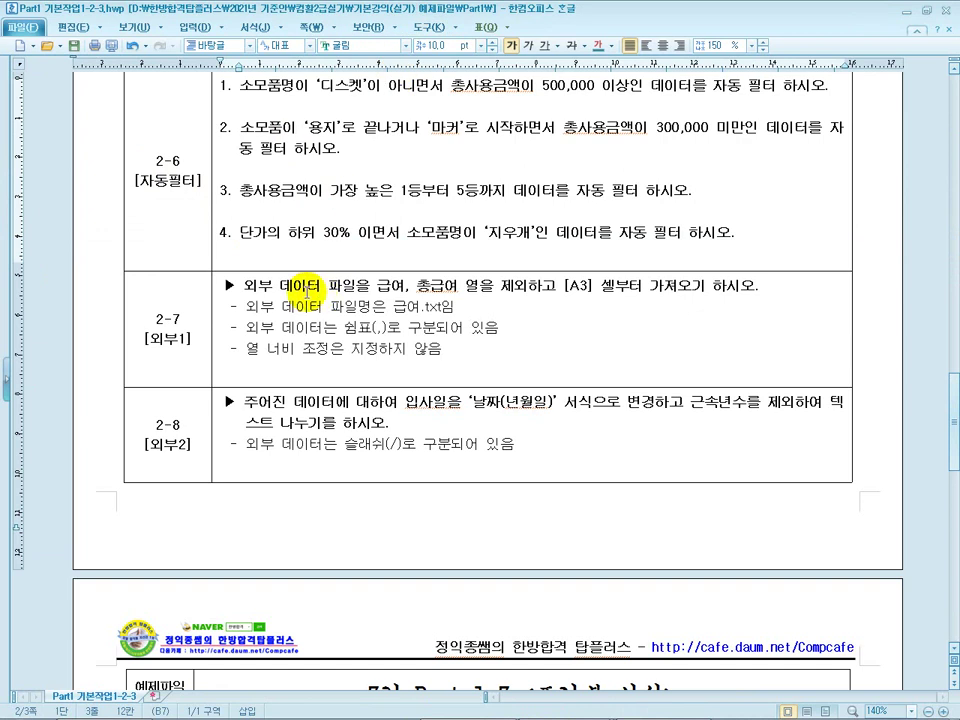
scroll(300, 290, up, 1)
drag(294, 148, 427, 316)
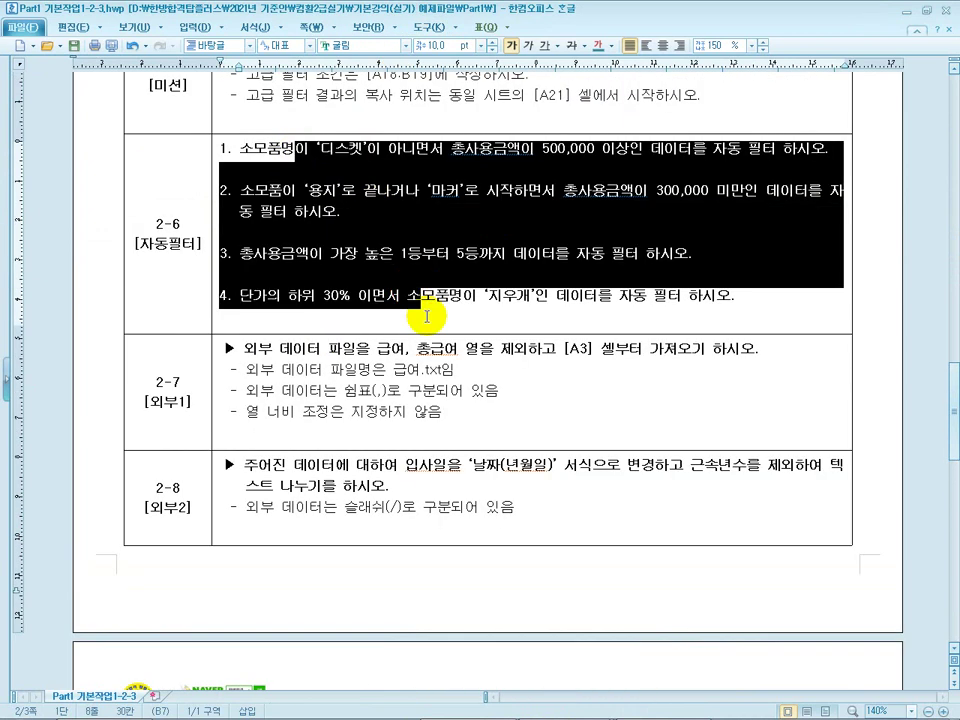
click(361, 149)
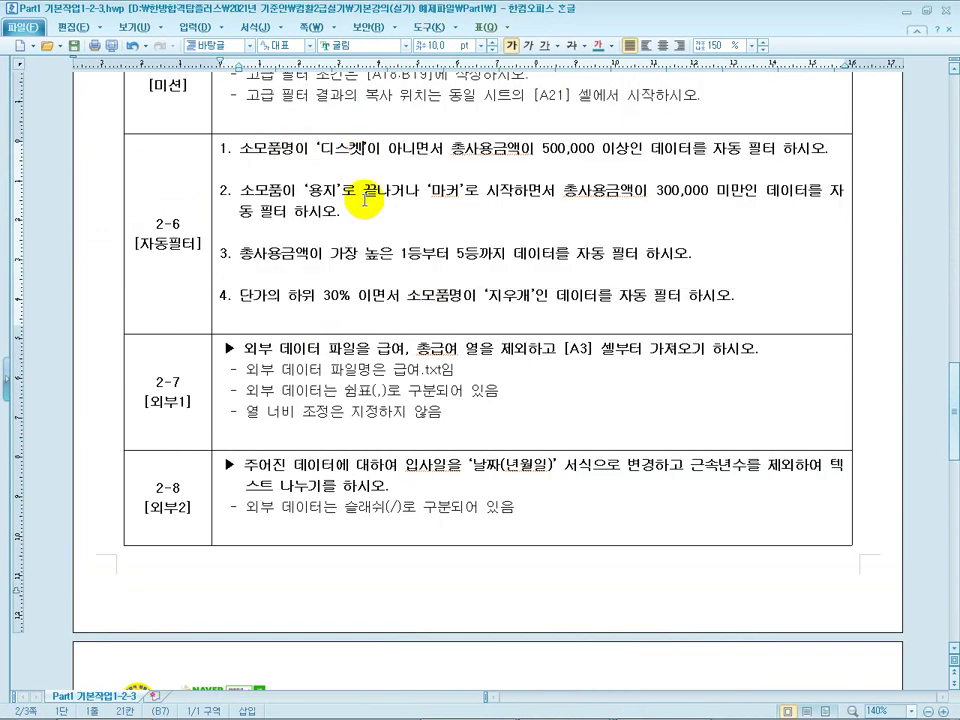
double_click(352, 9)
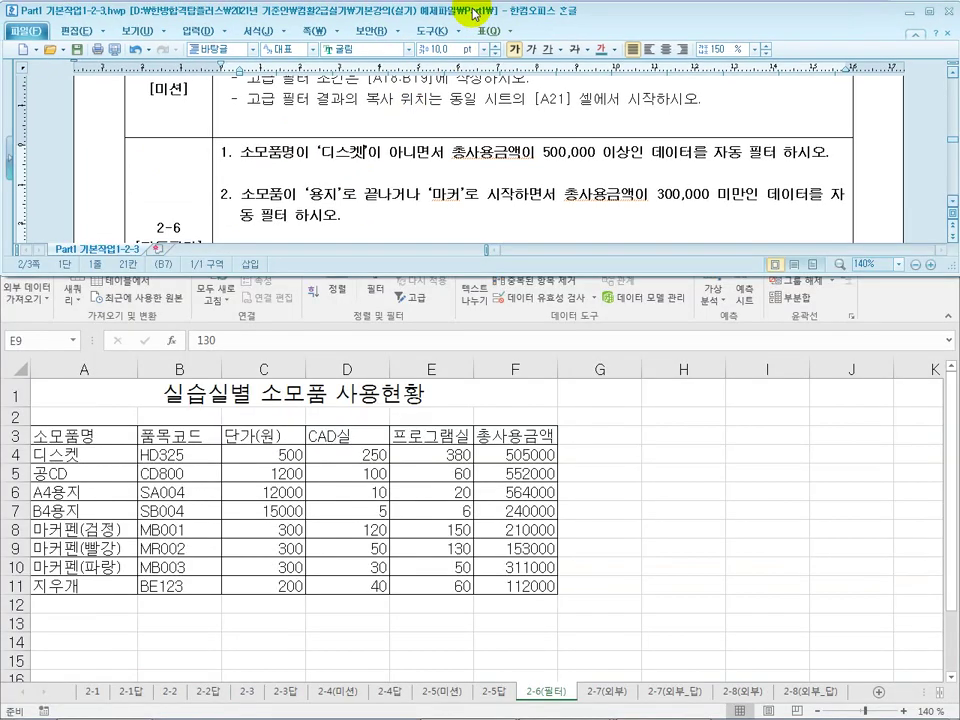
Turn on AutoFilter for the 실습실별 소모품 사용현황 table on sheet 2-6(필터), starting from a cell inside it.
click(406, 463)
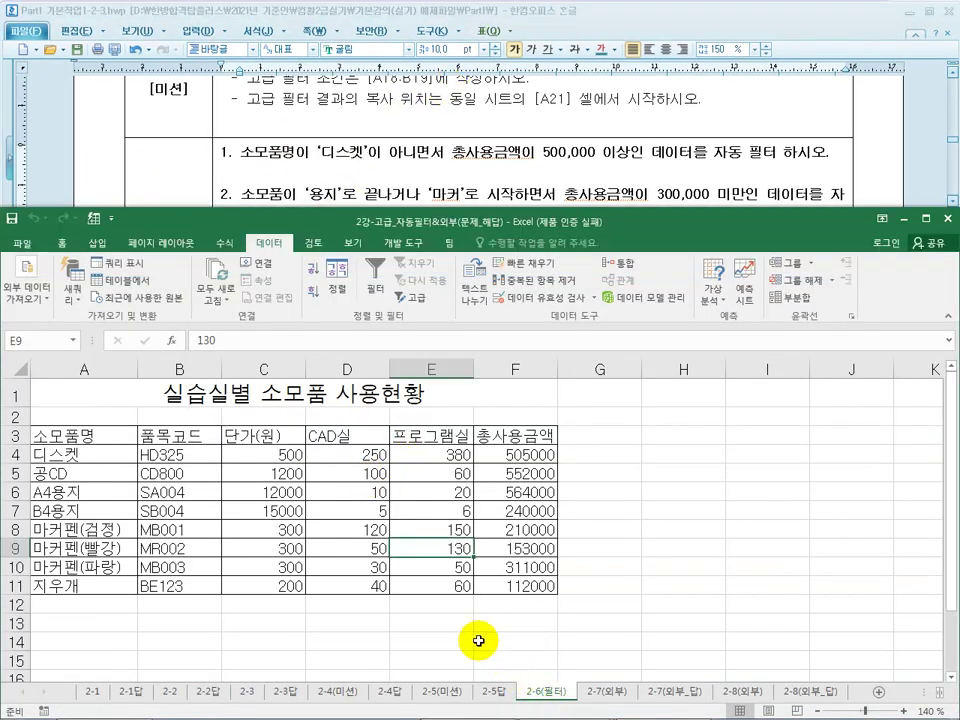
click(276, 495)
click(343, 532)
click(430, 473)
click(178, 473)
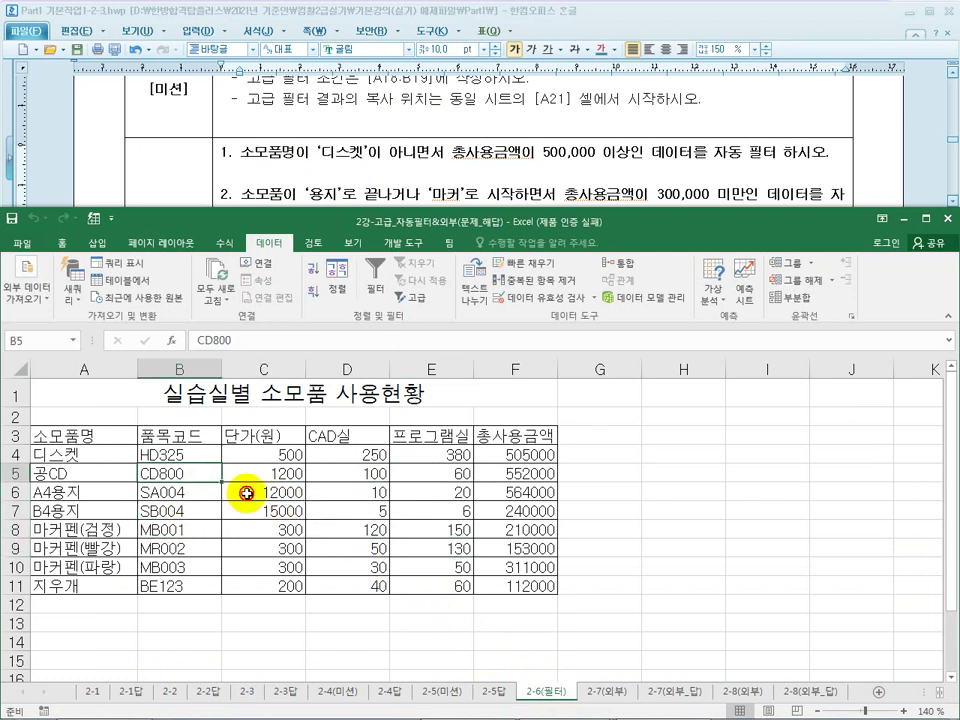
click(649, 512)
click(180, 510)
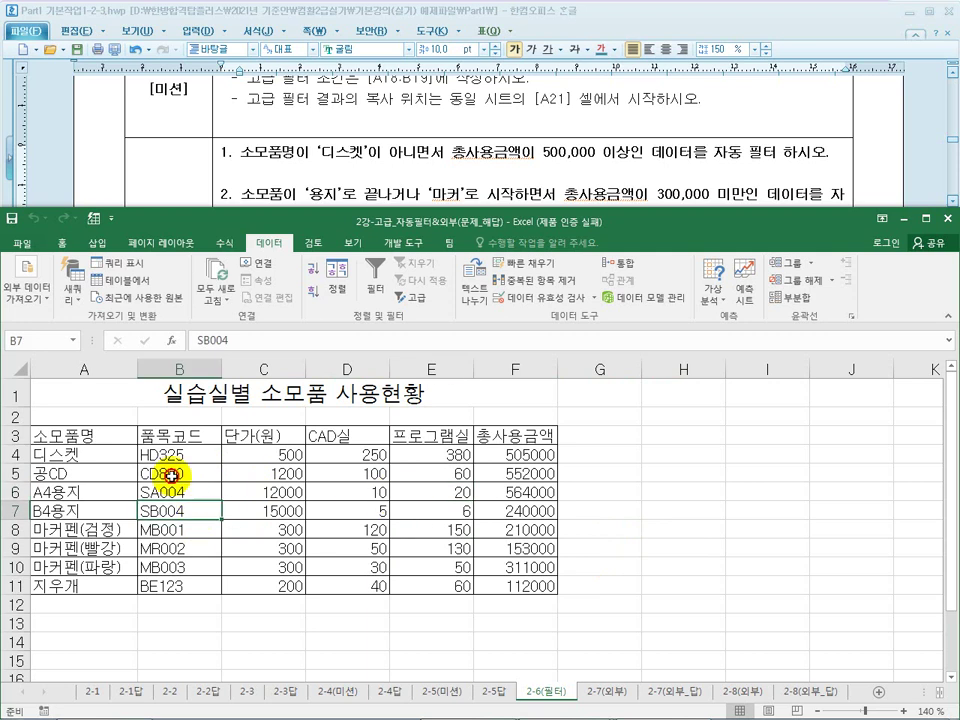
click(85, 531)
click(418, 495)
click(180, 492)
click(180, 548)
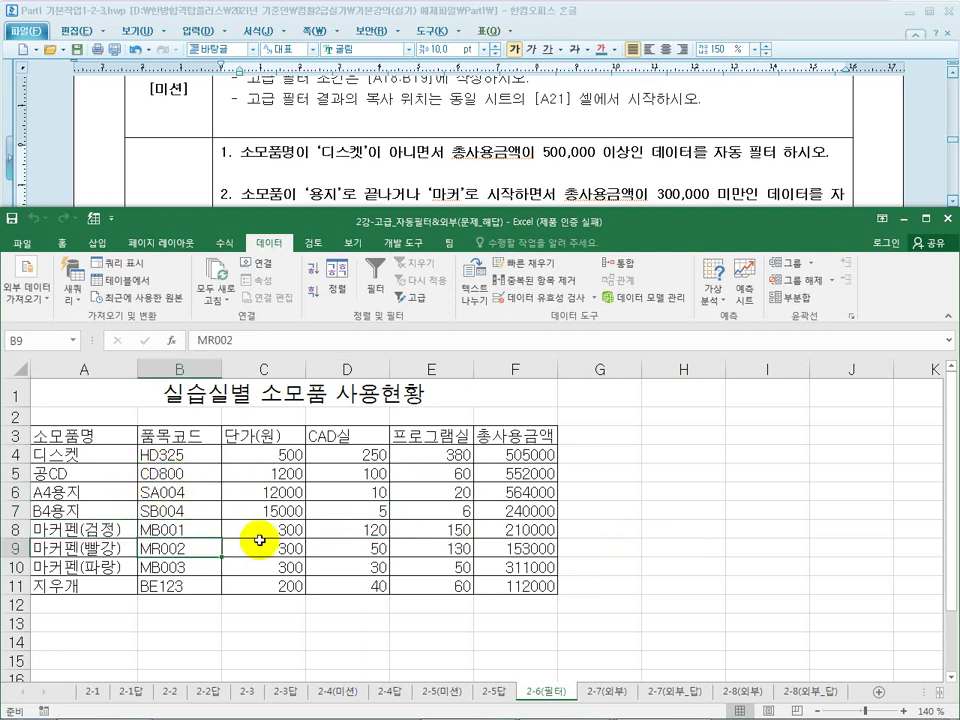
click(377, 285)
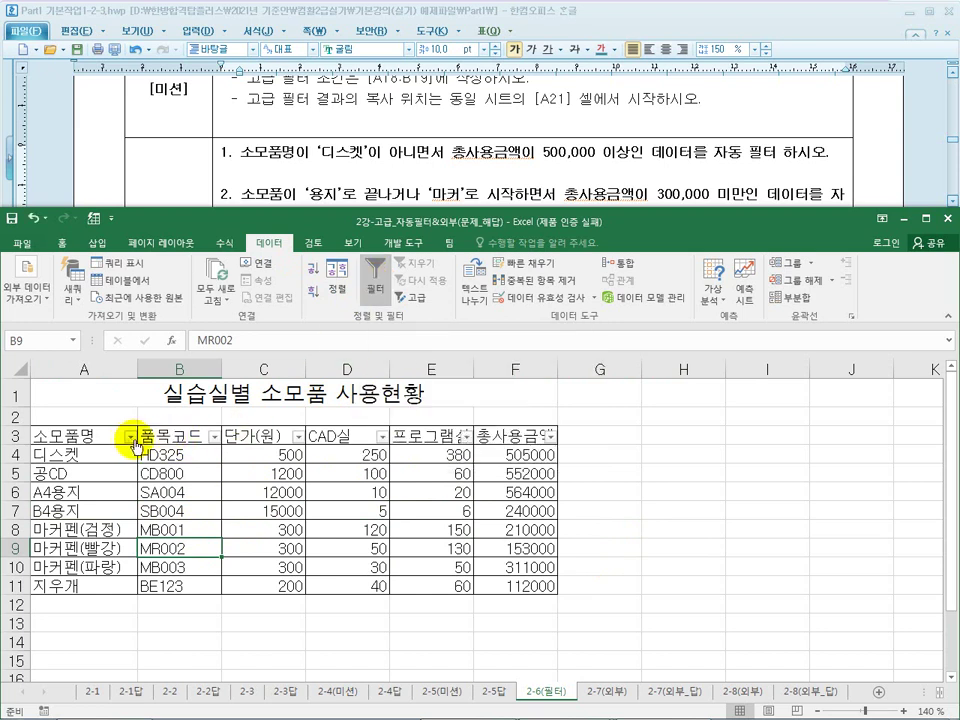
Examine the text filter choices for 소모품명 and the number filter choices for 단가(원) without applying a filter.
click(213, 438)
click(187, 408)
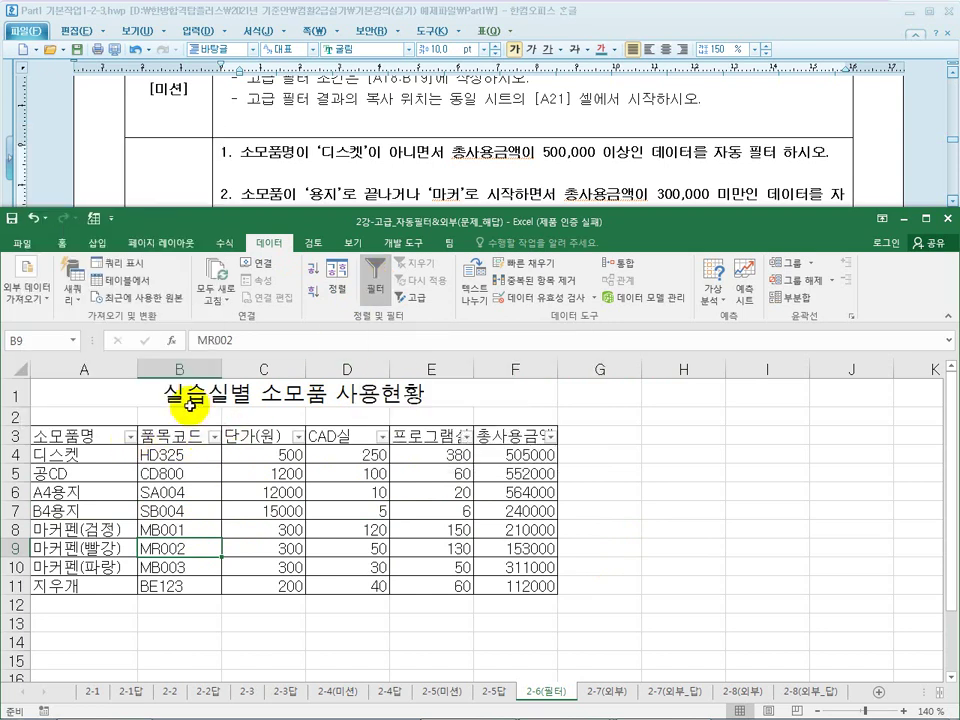
click(377, 290)
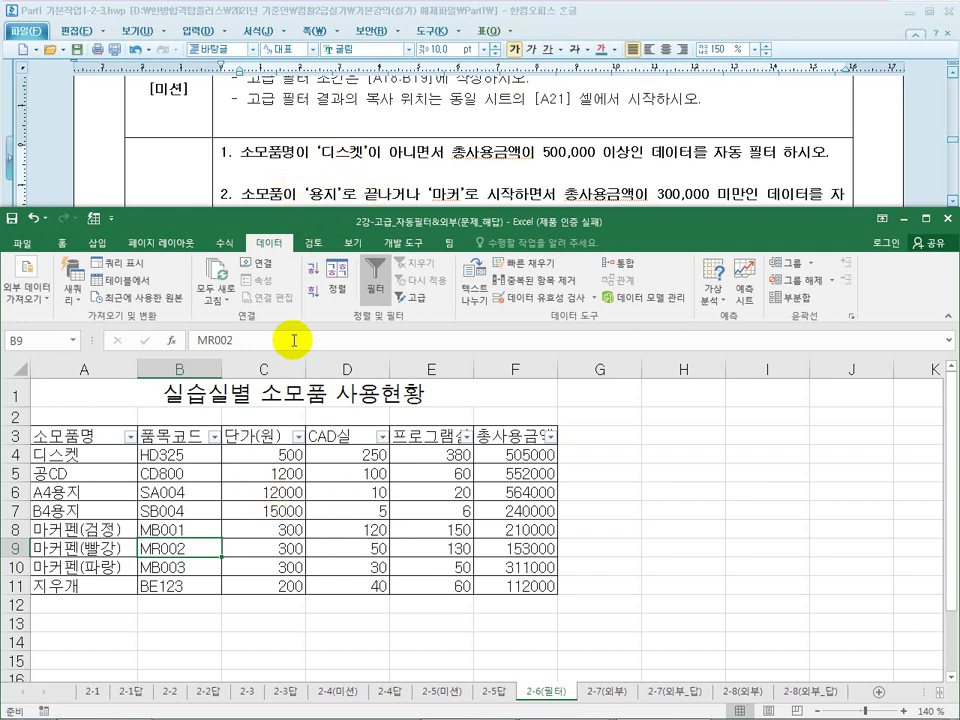
click(131, 436)
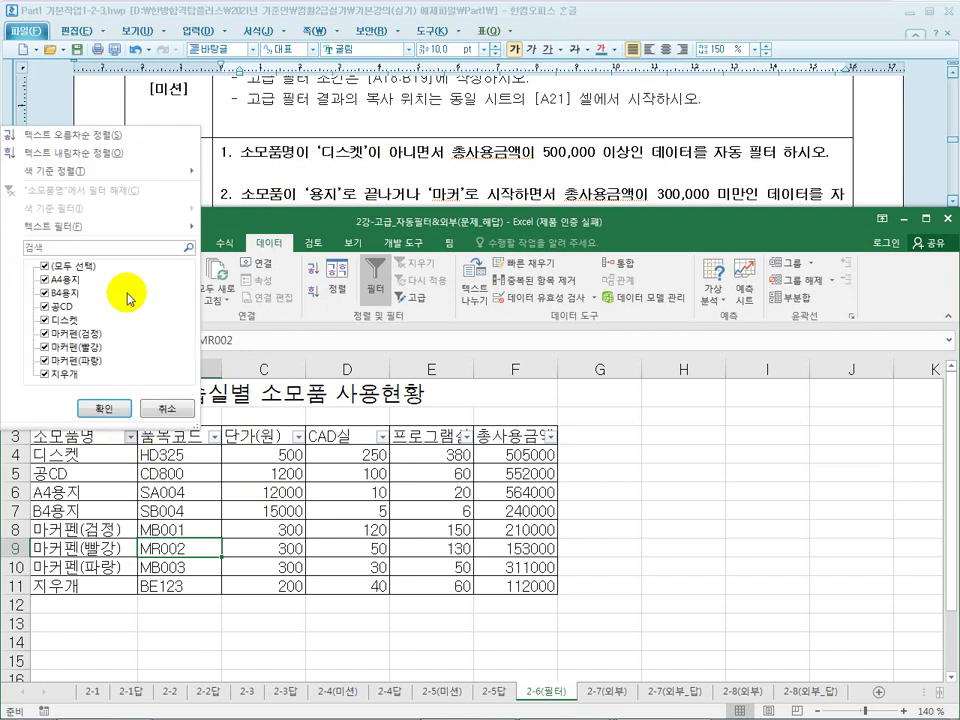
mouse_move(124, 228)
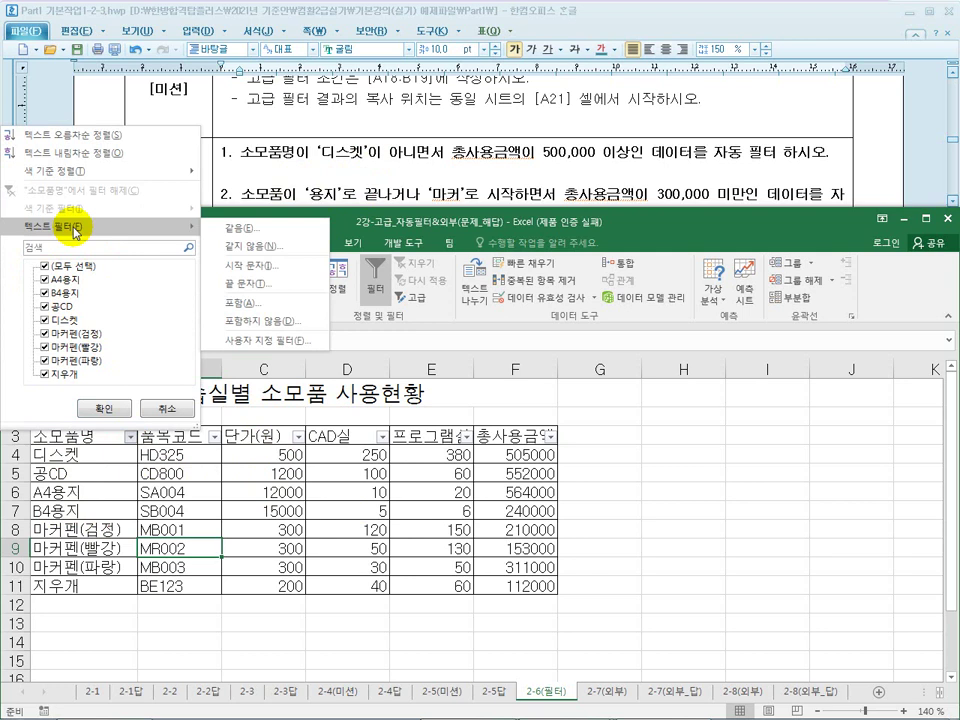
click(298, 437)
click(298, 437)
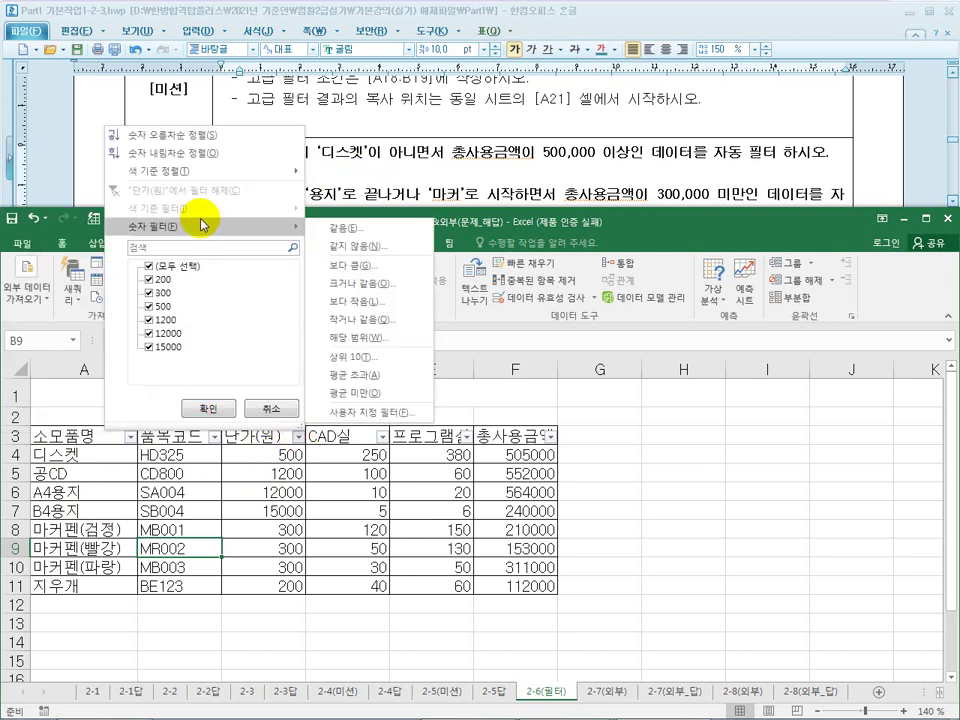
click(96, 431)
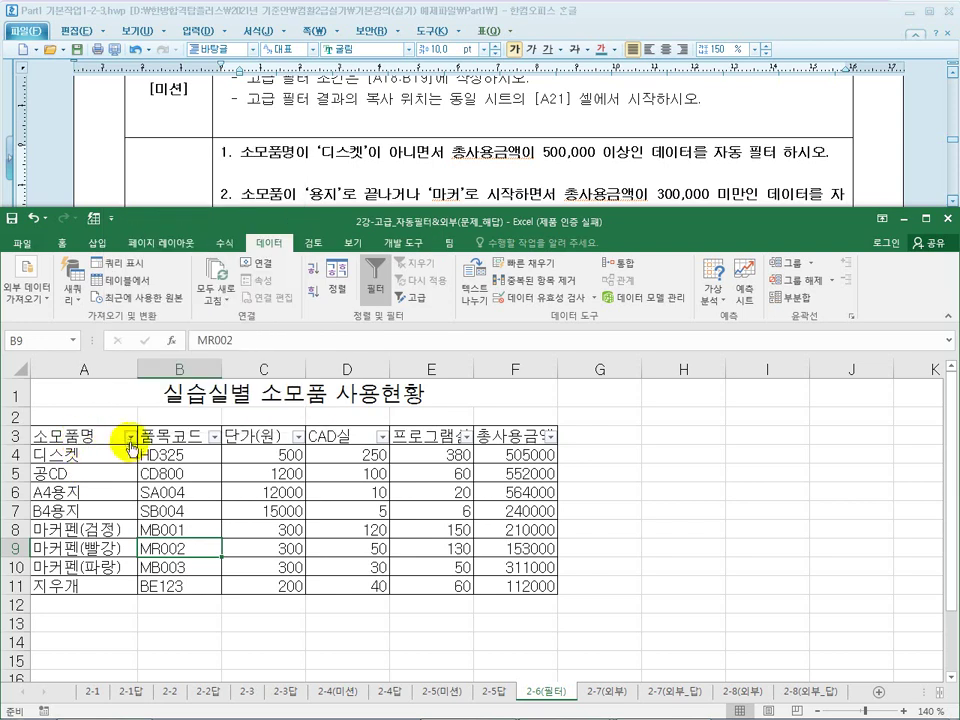
Apply a custom filter to 소모품명 that keeps items not equal (<>) to 디스켓, leaving the second condition blank.
click(130, 437)
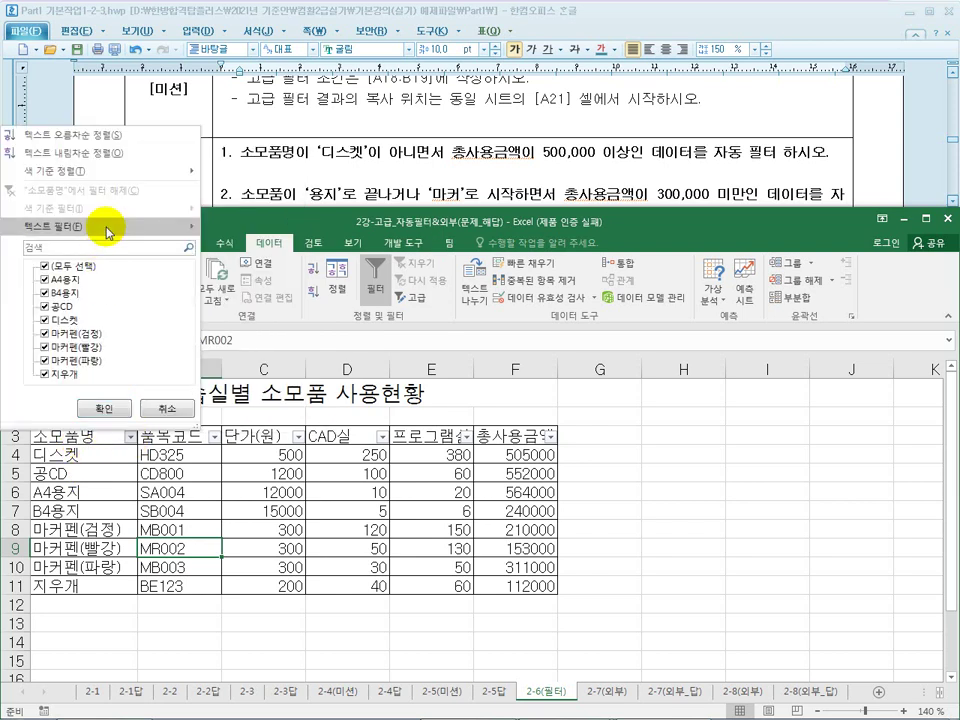
mouse_move(110, 226)
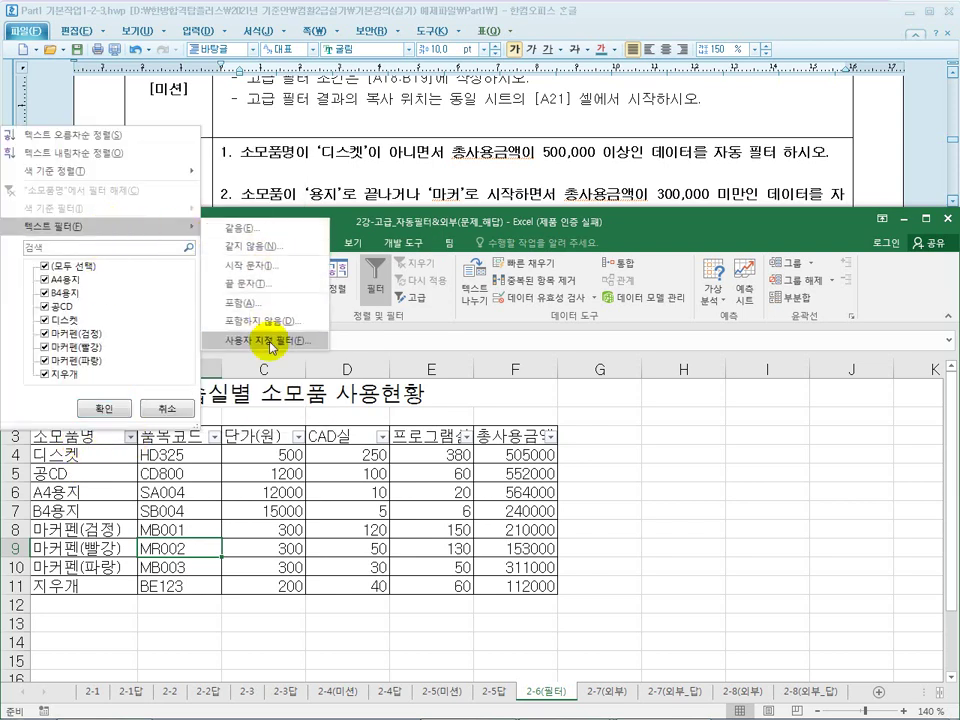
click(270, 341)
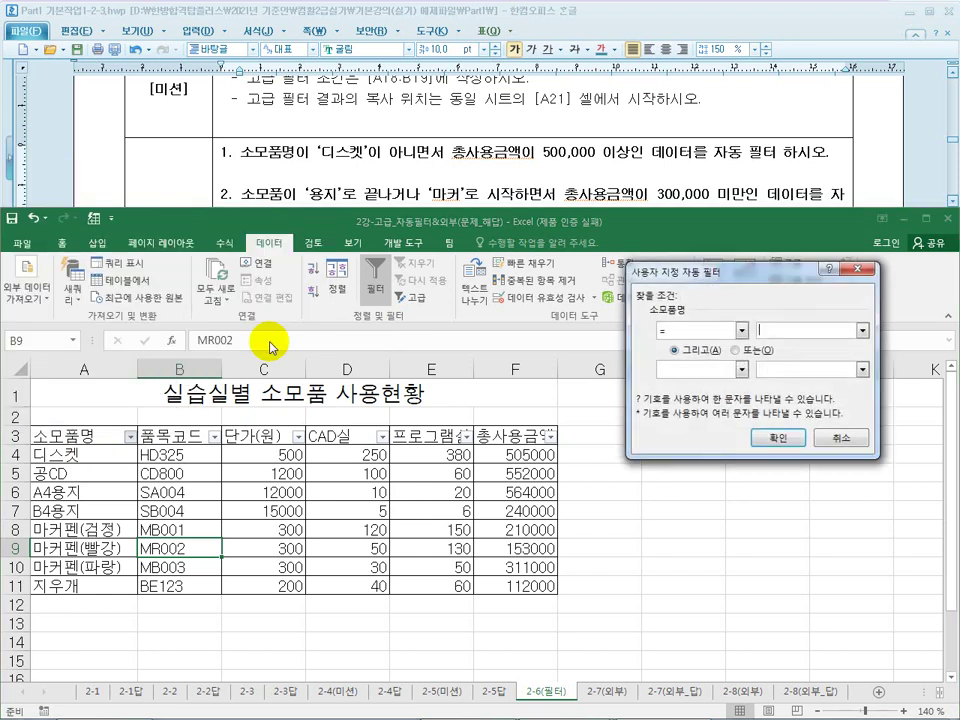
drag(684, 262, 318, 240)
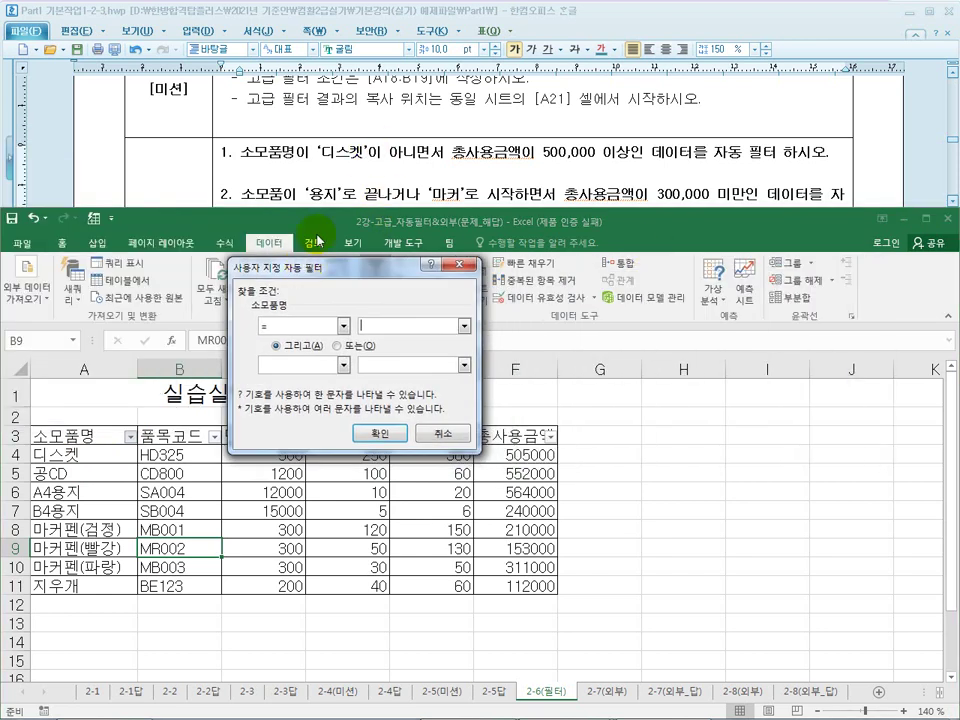
click(343, 326)
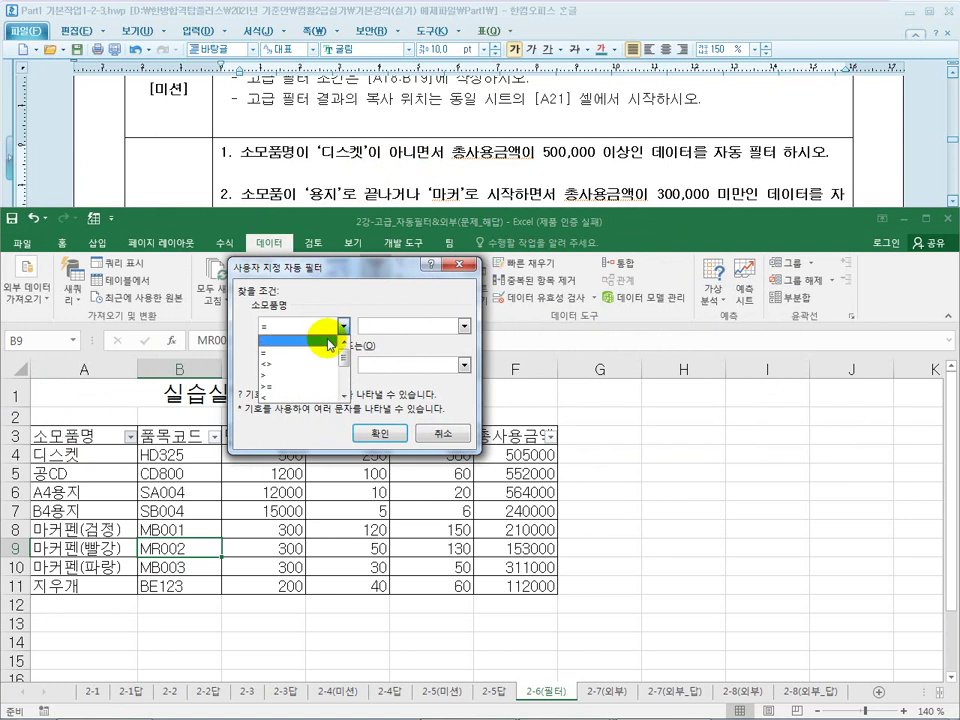
click(344, 400)
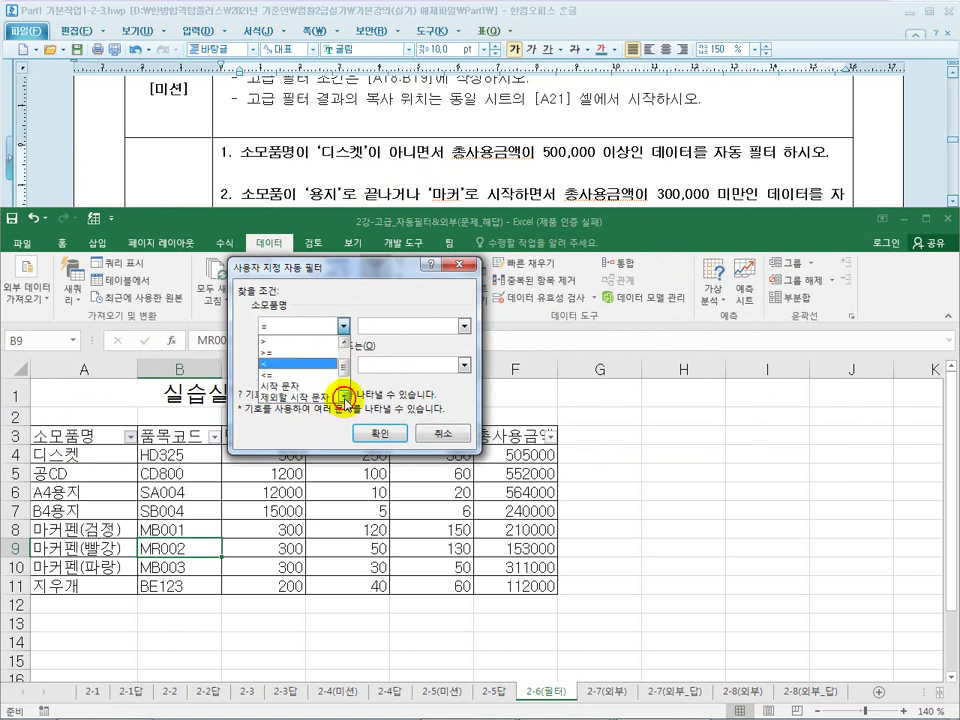
drag(344, 382, 346, 349)
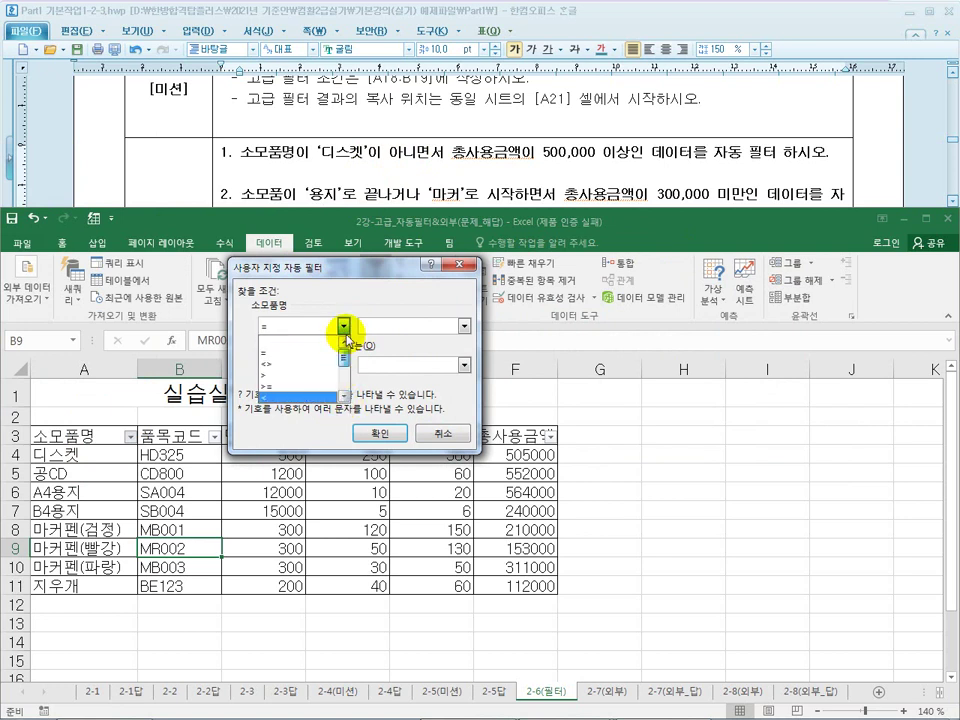
click(293, 366)
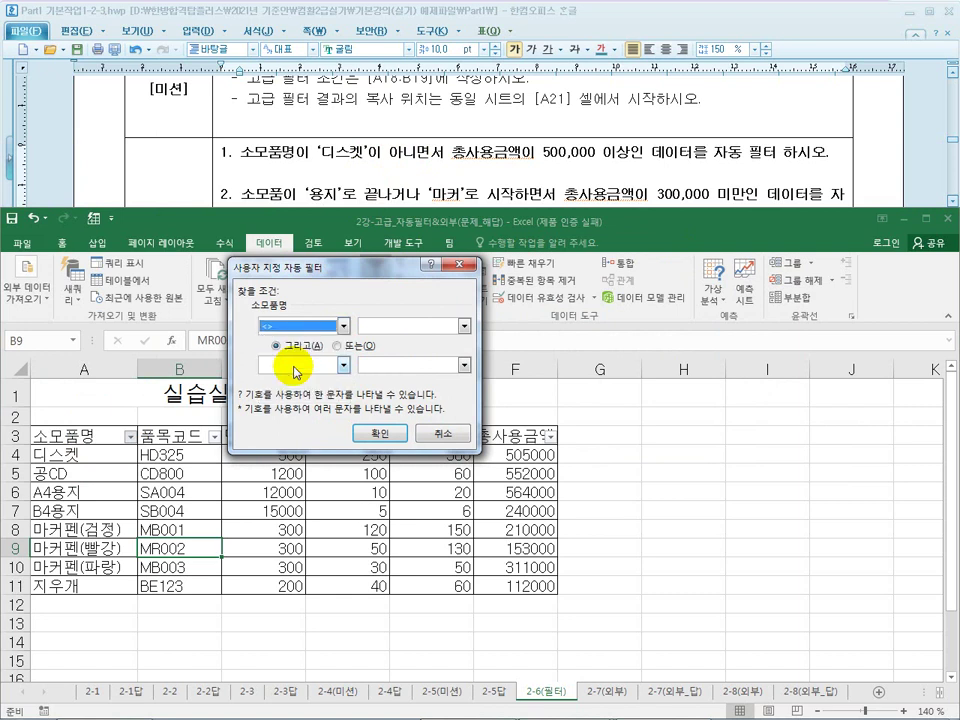
click(463, 326)
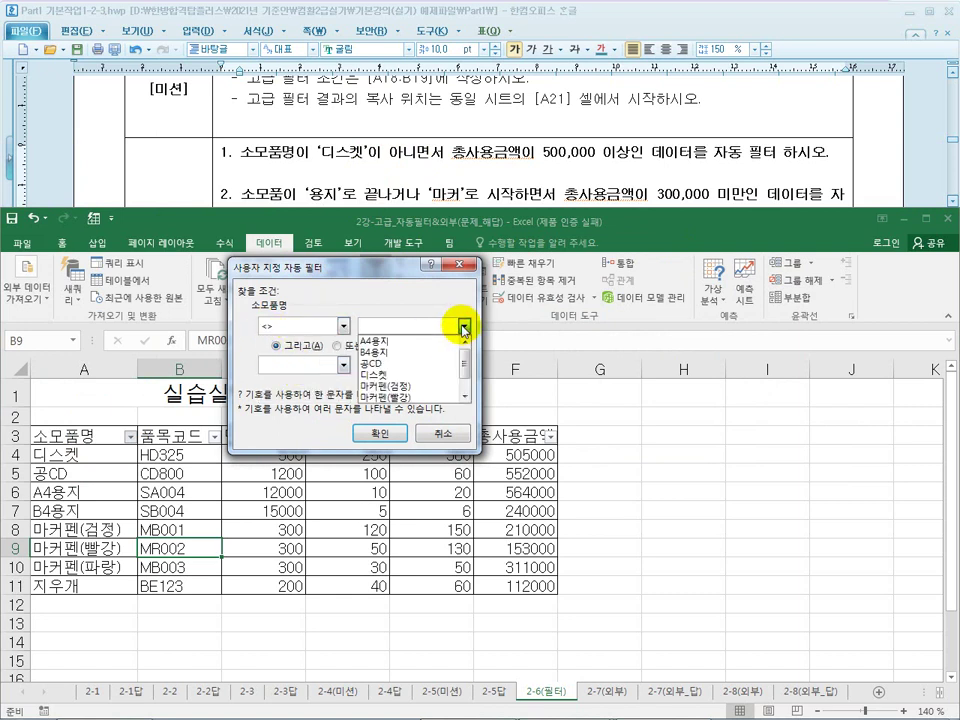
click(426, 375)
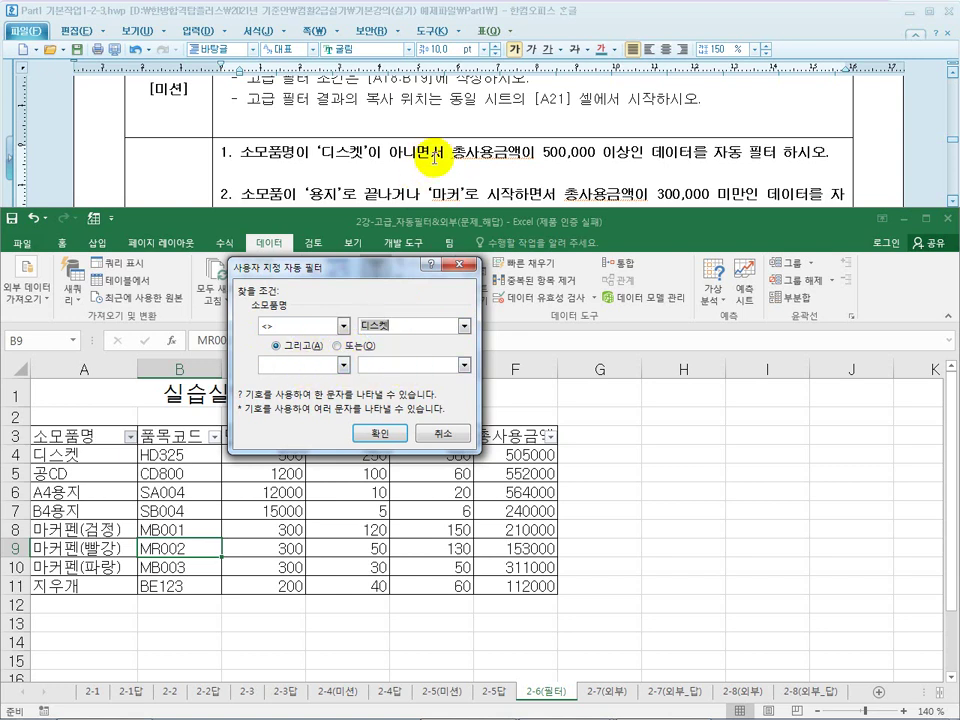
drag(380, 266, 277, 375)
click(285, 470)
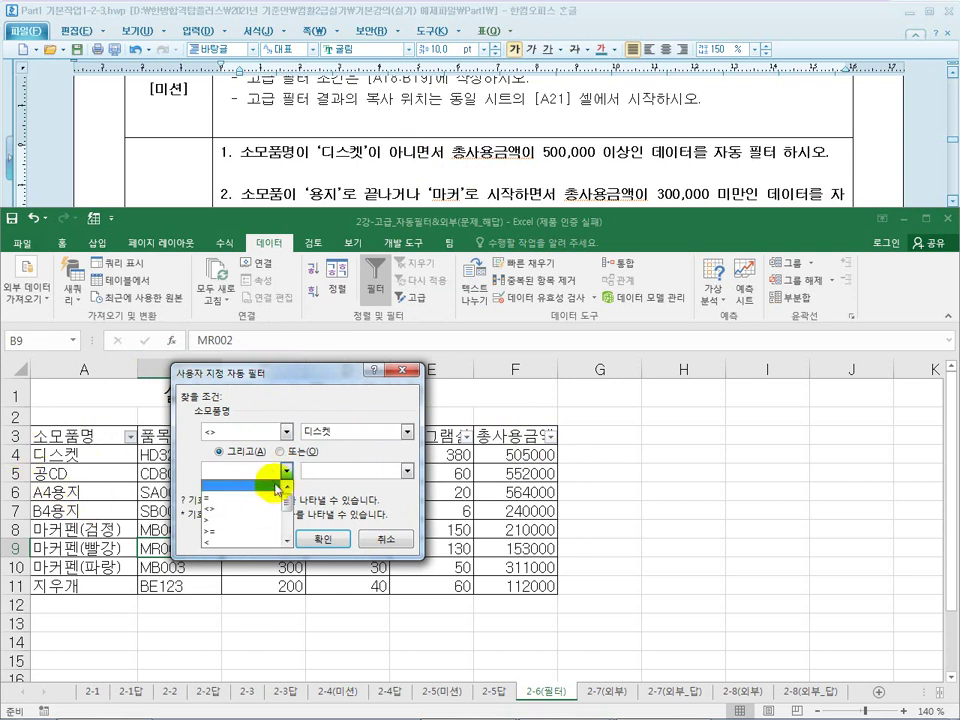
click(276, 486)
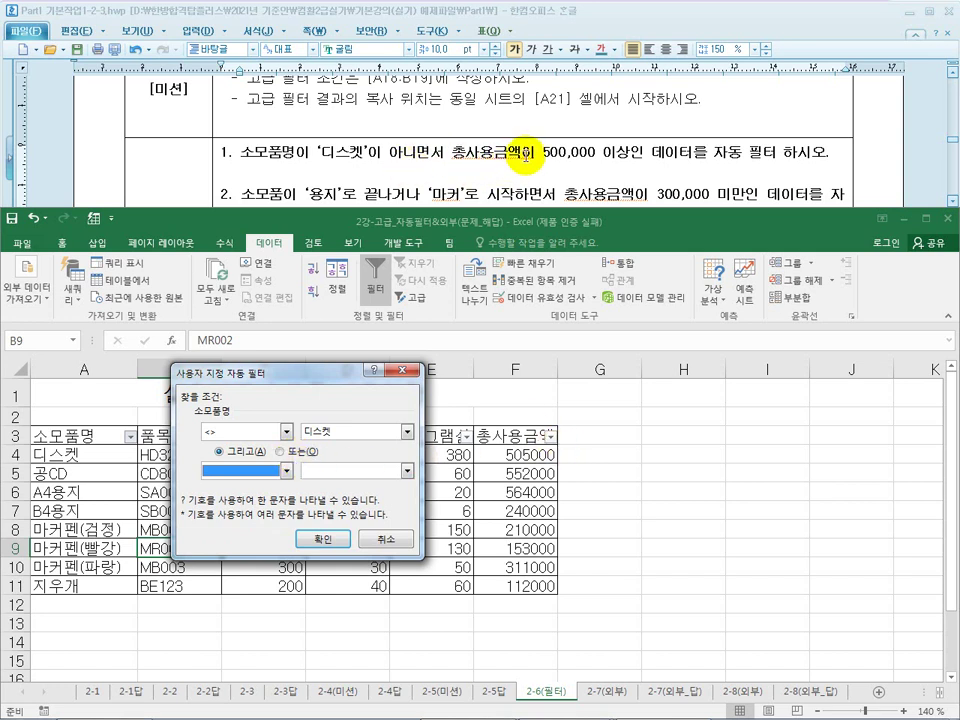
click(333, 545)
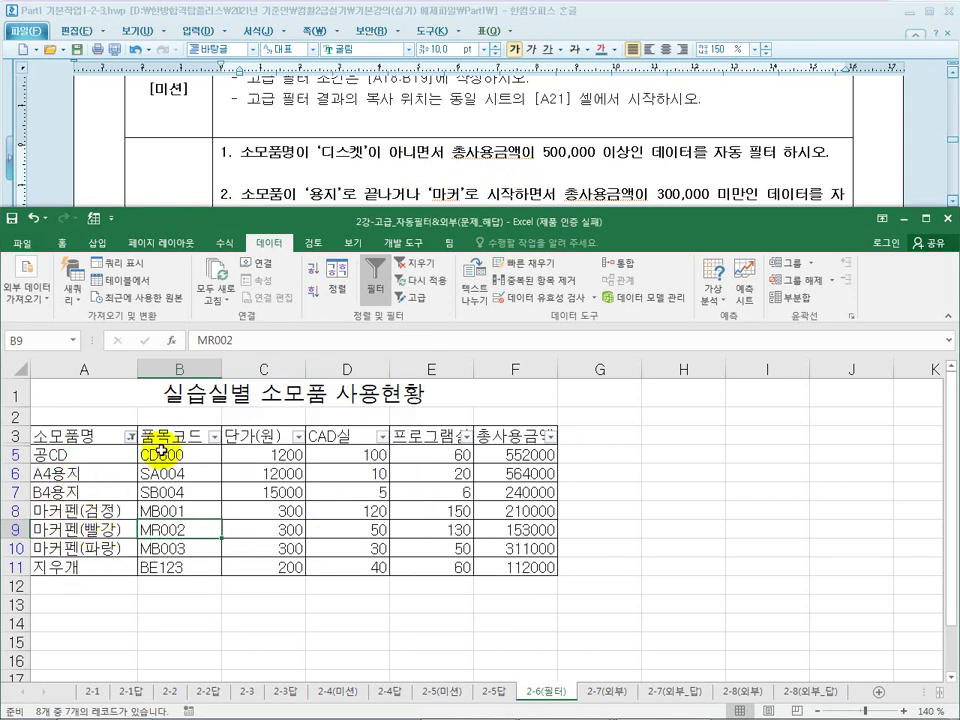
Apply a custom number filter to 총사용금액 for values greater than or equal to (>=) 500000.
click(549, 437)
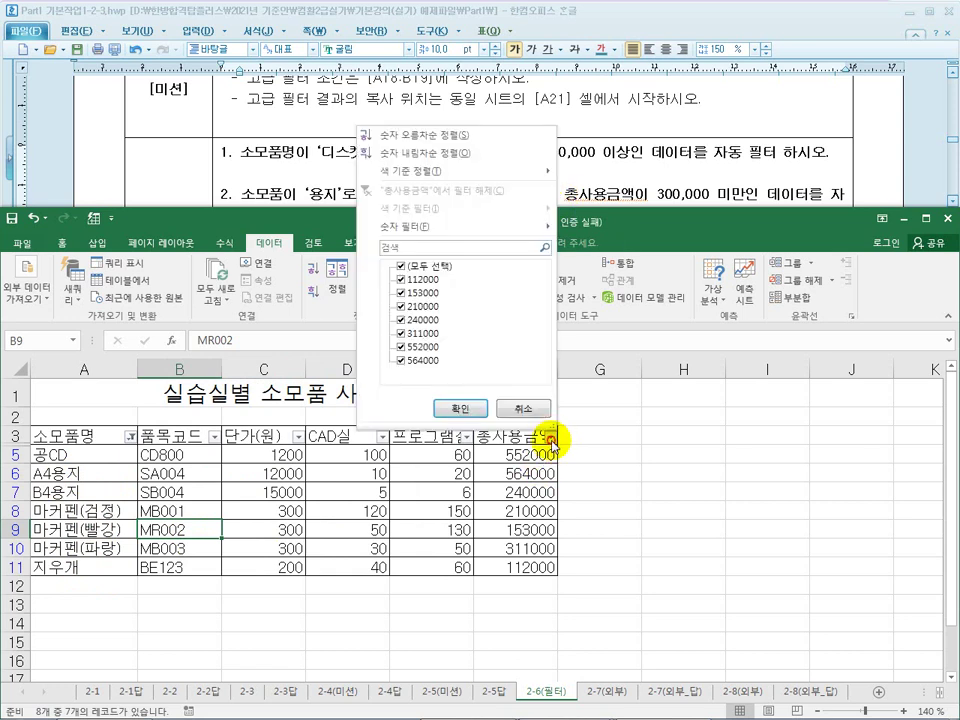
mouse_move(428, 230)
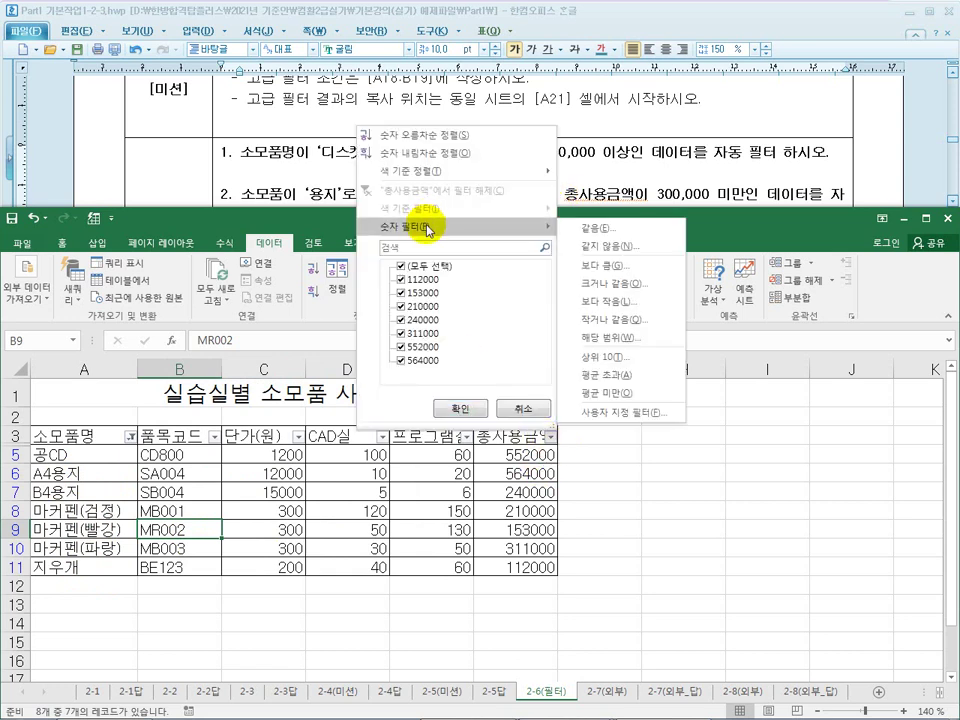
click(631, 415)
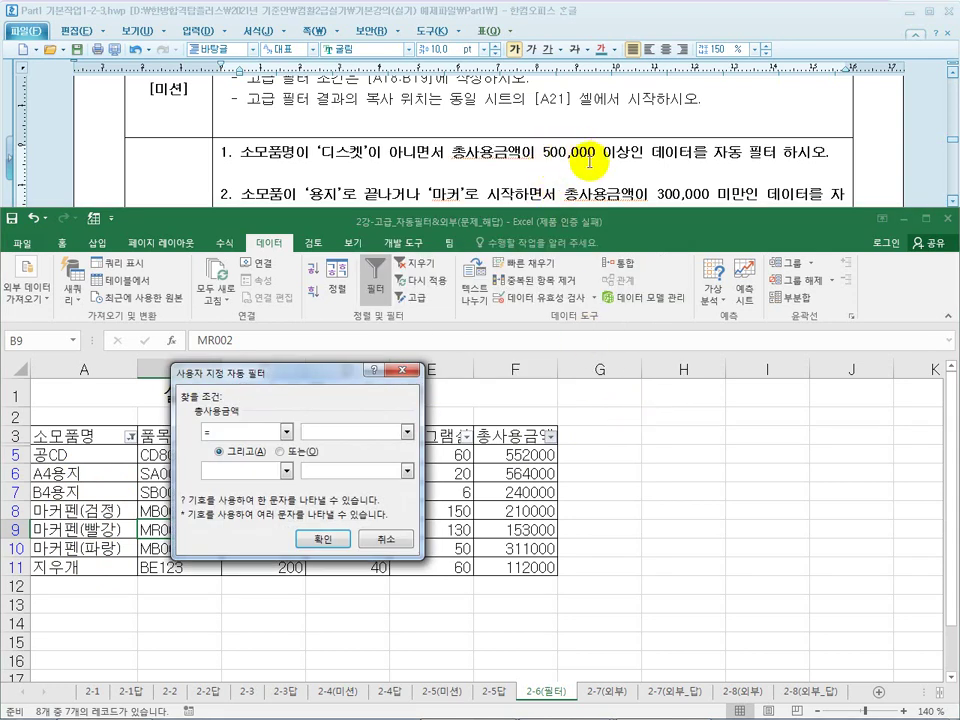
click(286, 431)
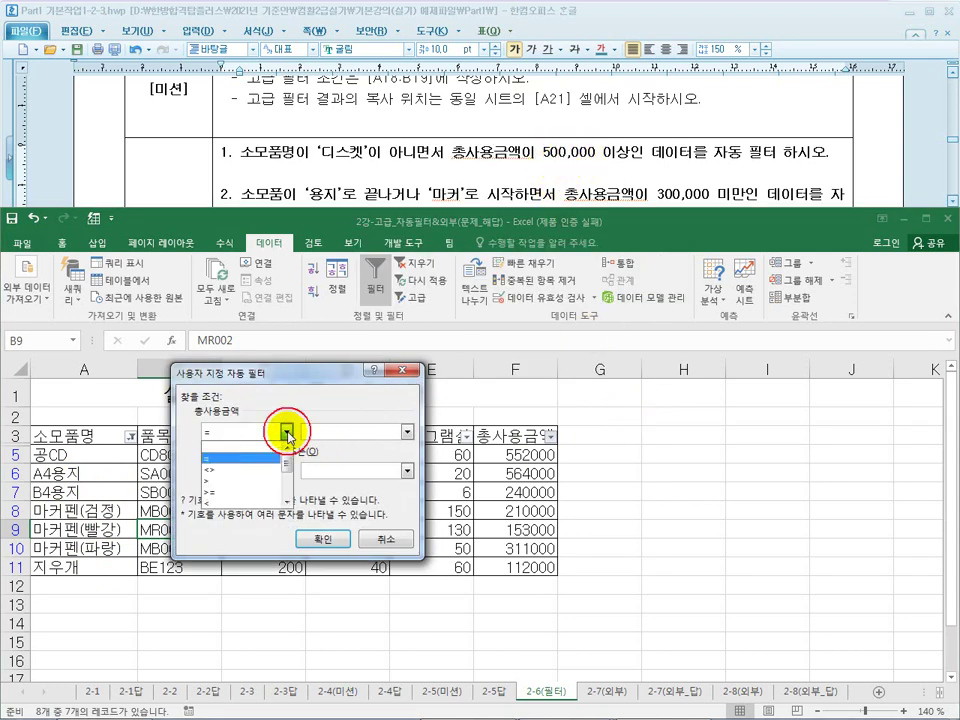
click(245, 492)
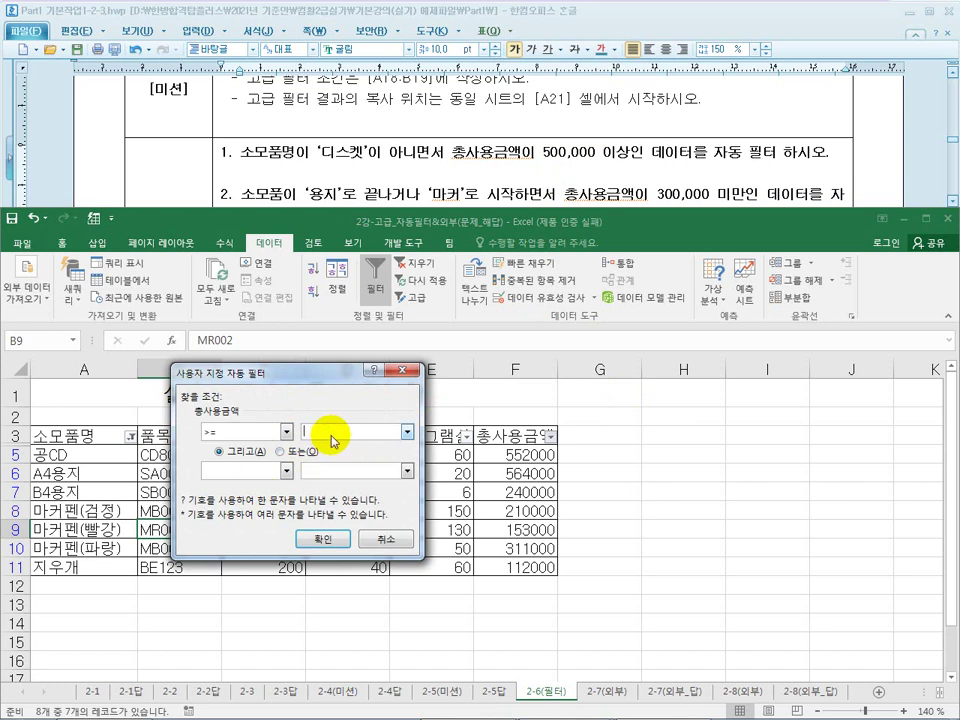
click(407, 432)
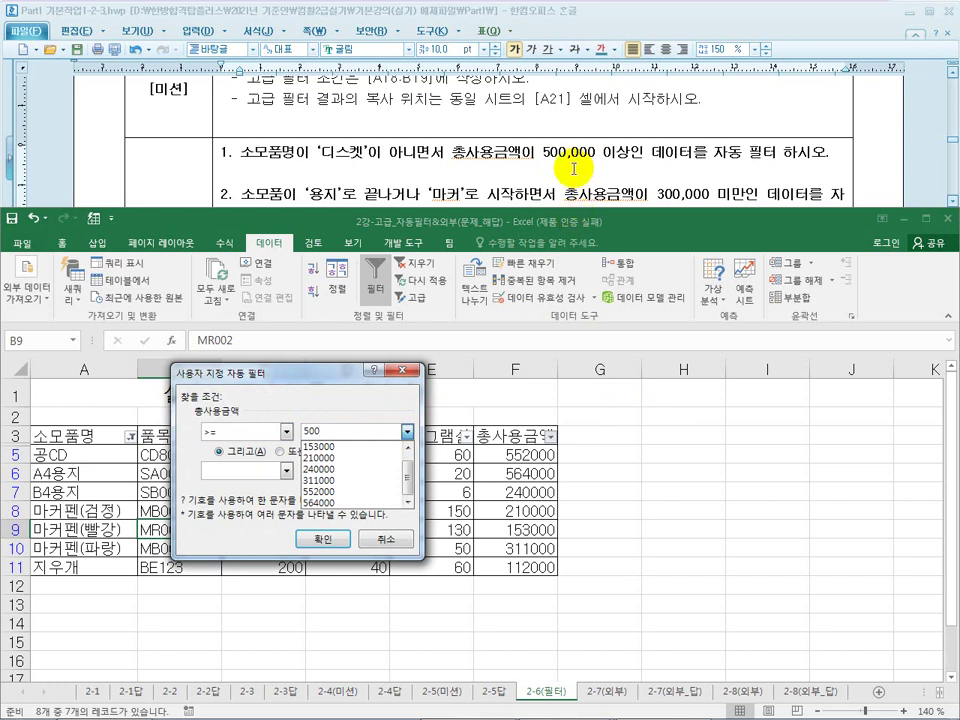
click(323, 539)
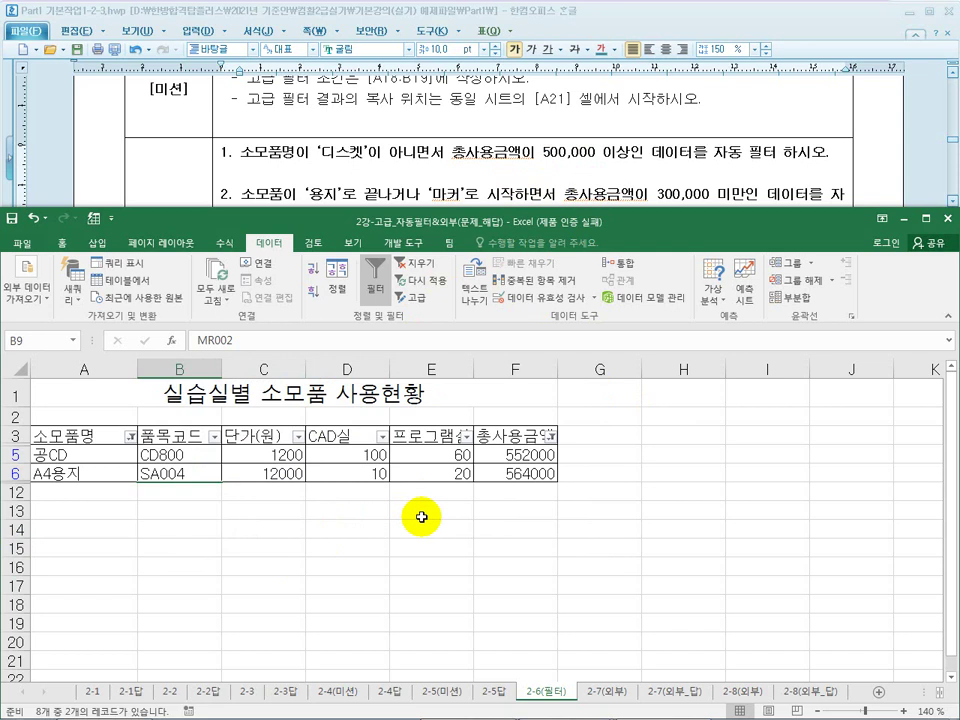
Check the filtered rows against task 1 in the task document and read the conditions of task 2.
click(422, 517)
drag(390, 154, 569, 151)
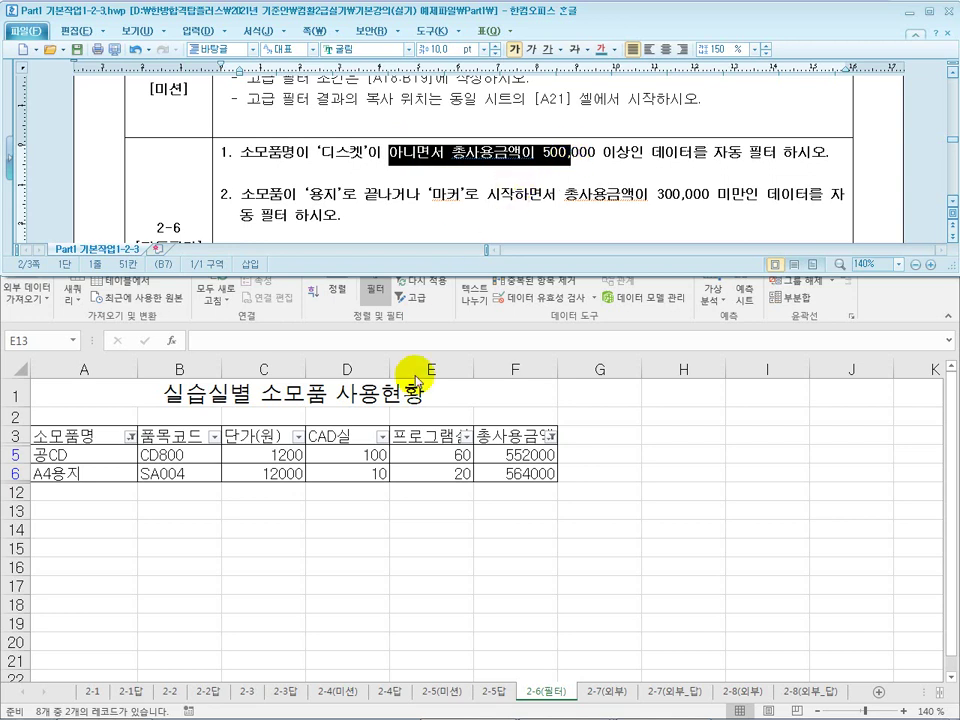
drag(324, 194, 463, 194)
click(398, 491)
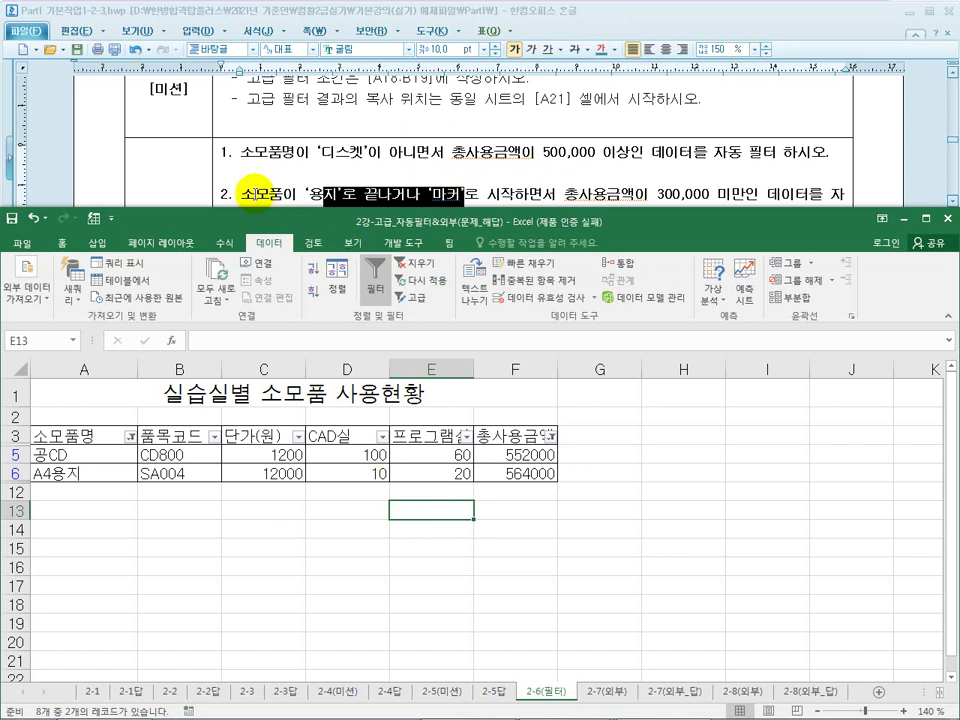
click(398, 187)
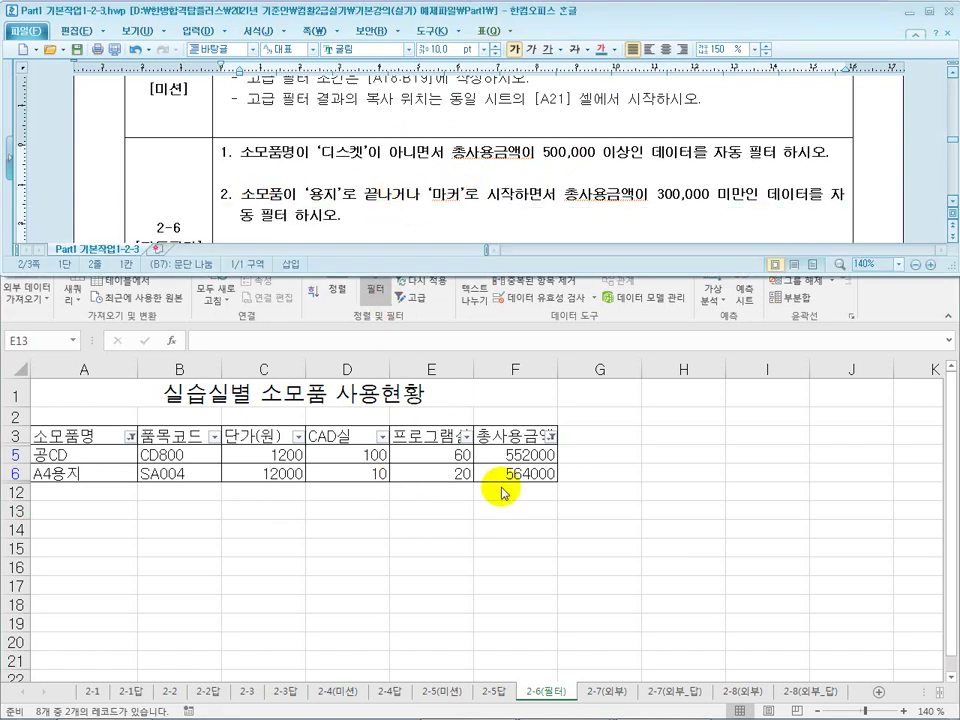
click(526, 530)
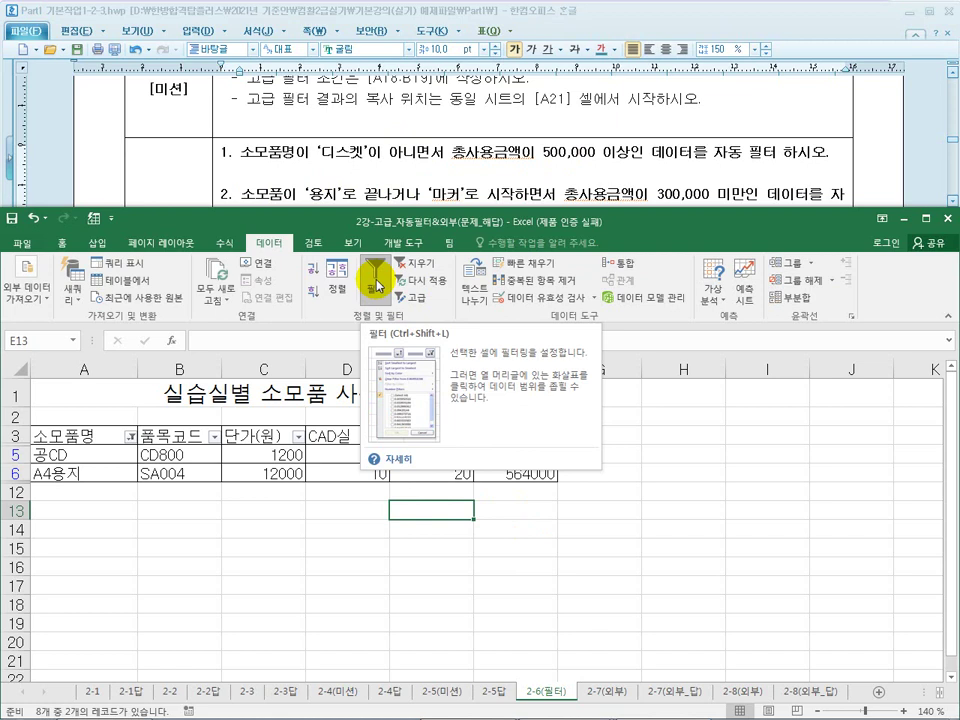
Turn off AutoFilter to clear the task 1 conditions, and turn it on again from a cell inside the table.
click(376, 285)
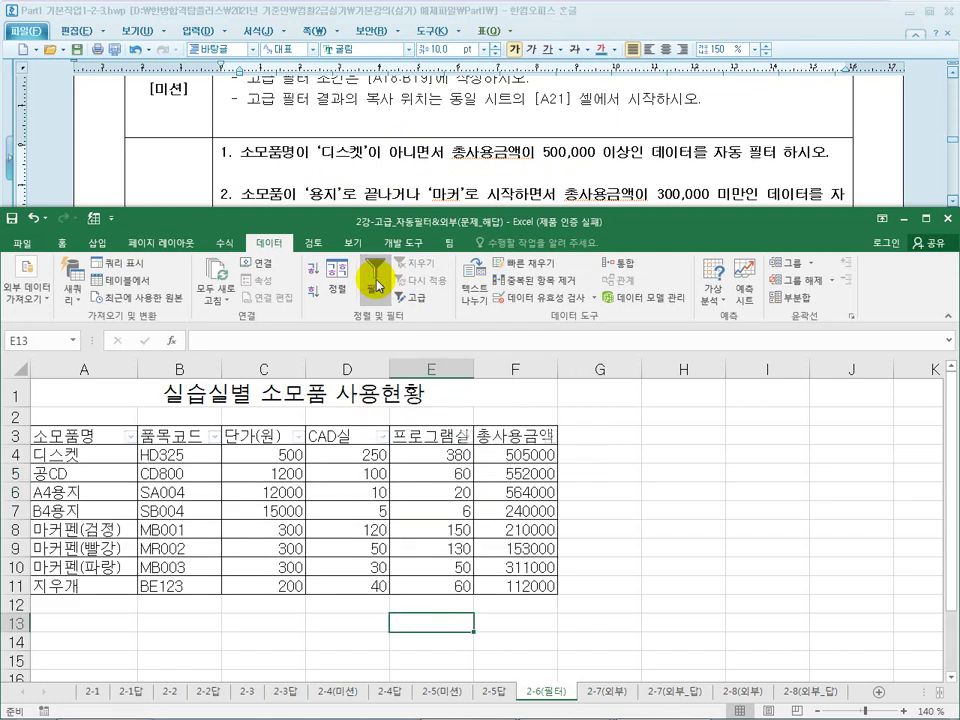
click(348, 474)
click(403, 192)
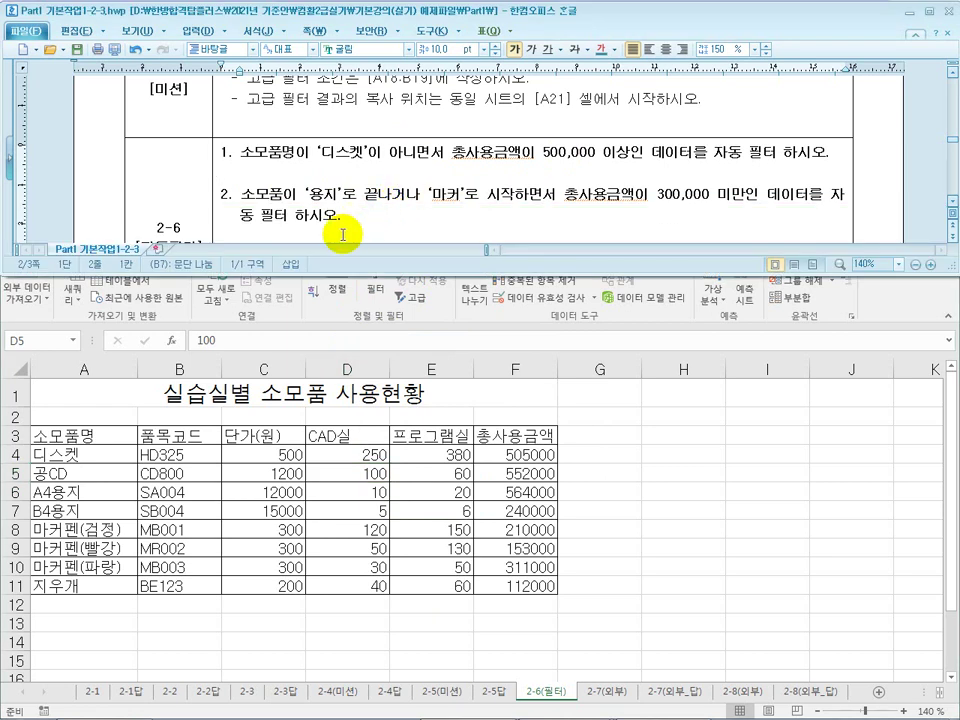
click(358, 474)
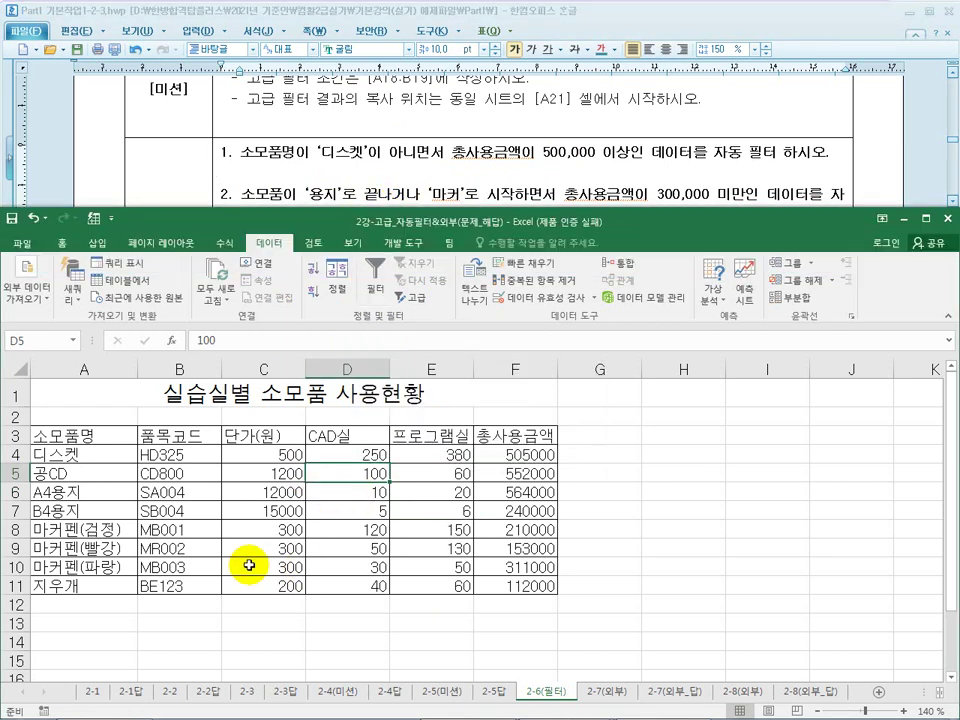
click(376, 280)
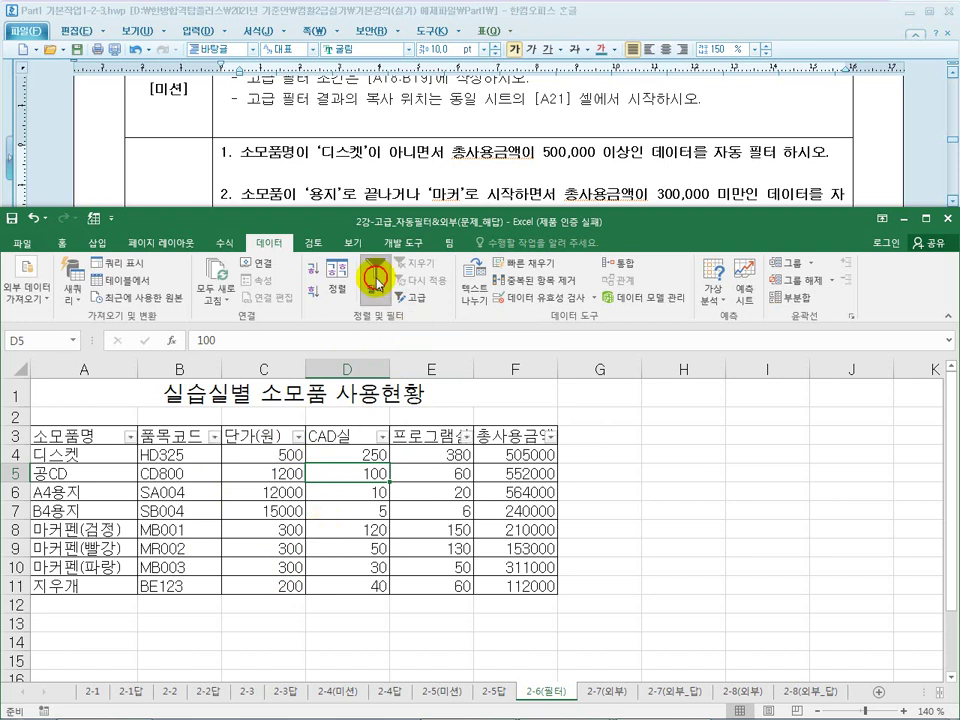
Review task 2 in the task document and examine the 소모품명 entries in A4:A11 against its conditions.
click(335, 198)
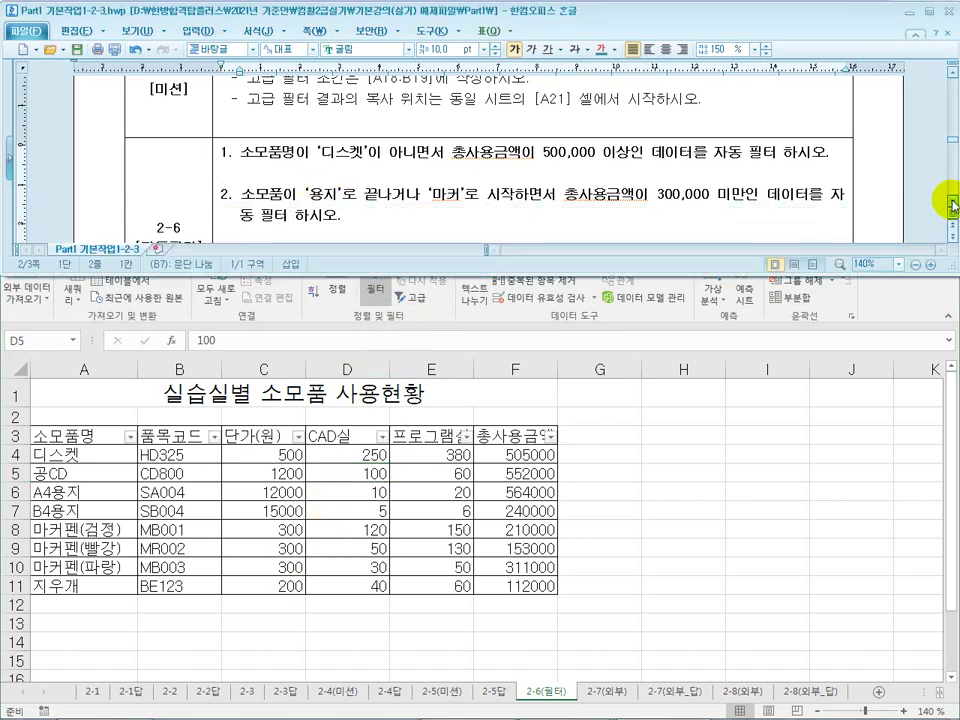
scroll(950, 200, down, 2)
click(255, 553)
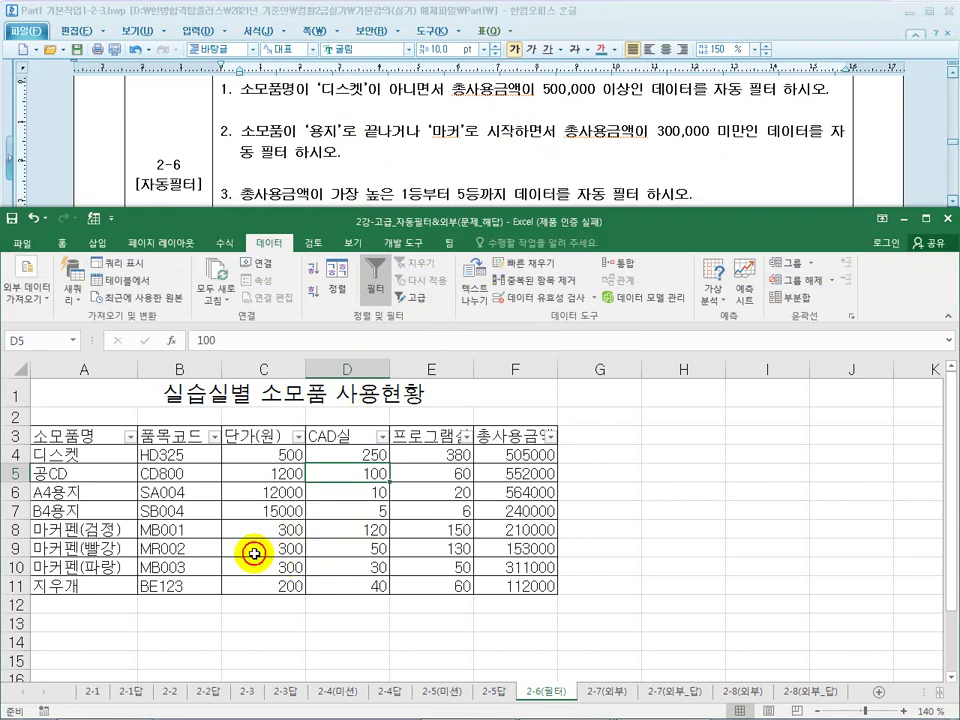
drag(62, 455, 85, 586)
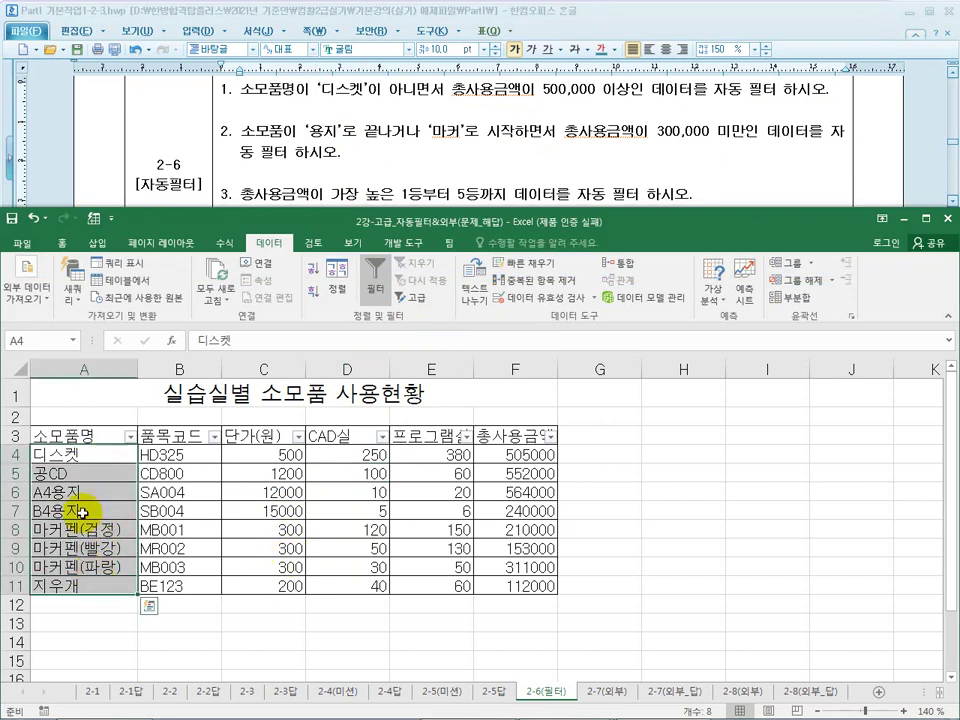
click(77, 490)
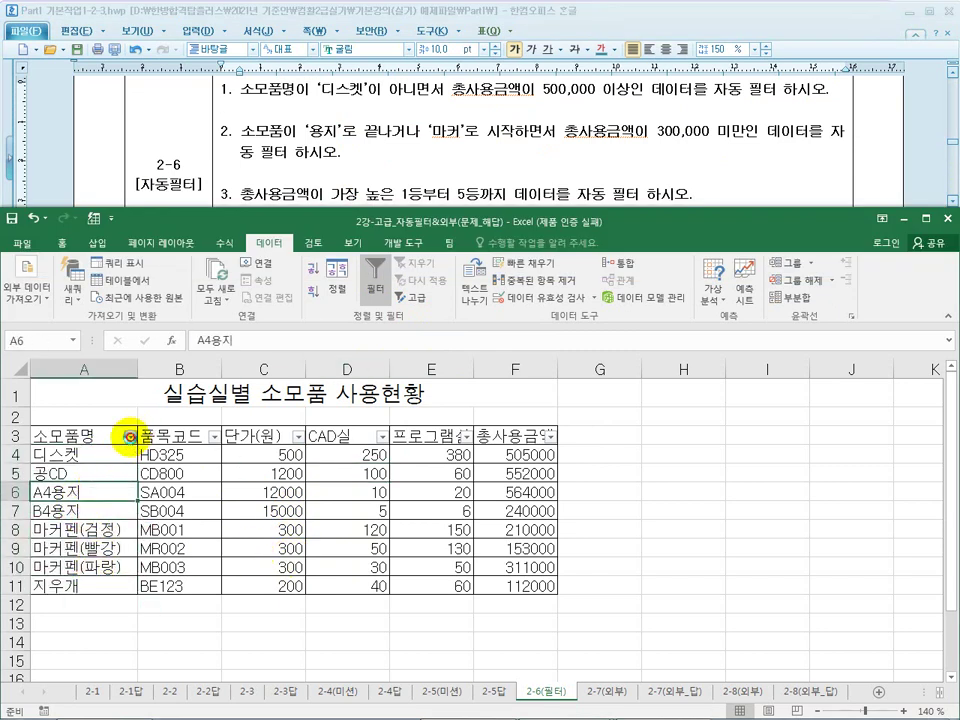
Open a custom text filter for 소모품명 and set its first condition to ends with (끝 문자) 용지.
click(130, 437)
mouse_move(133, 228)
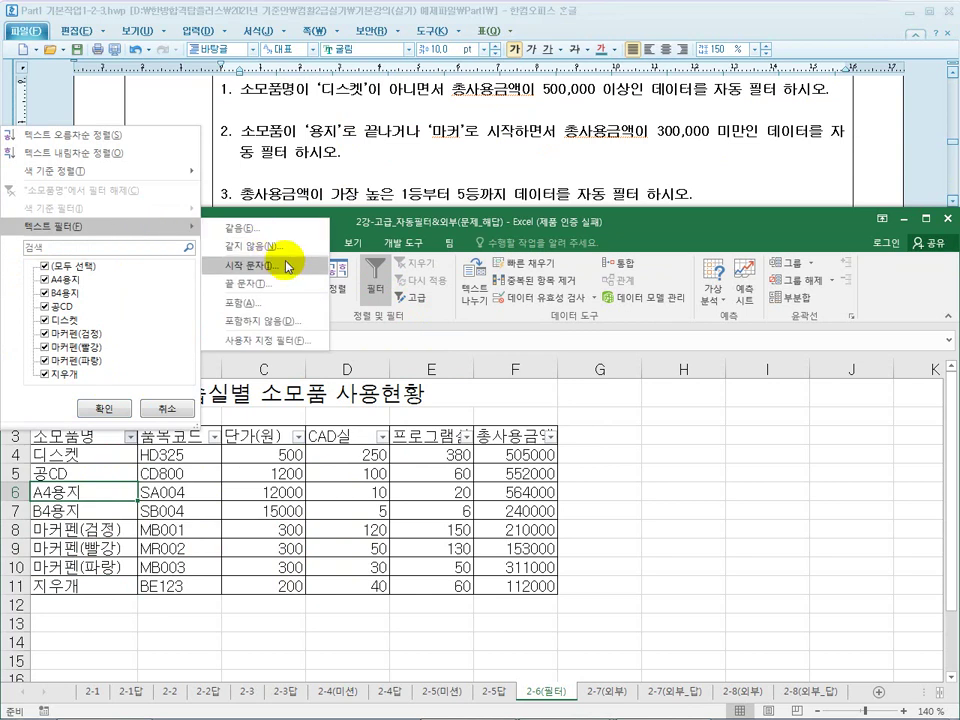
click(268, 340)
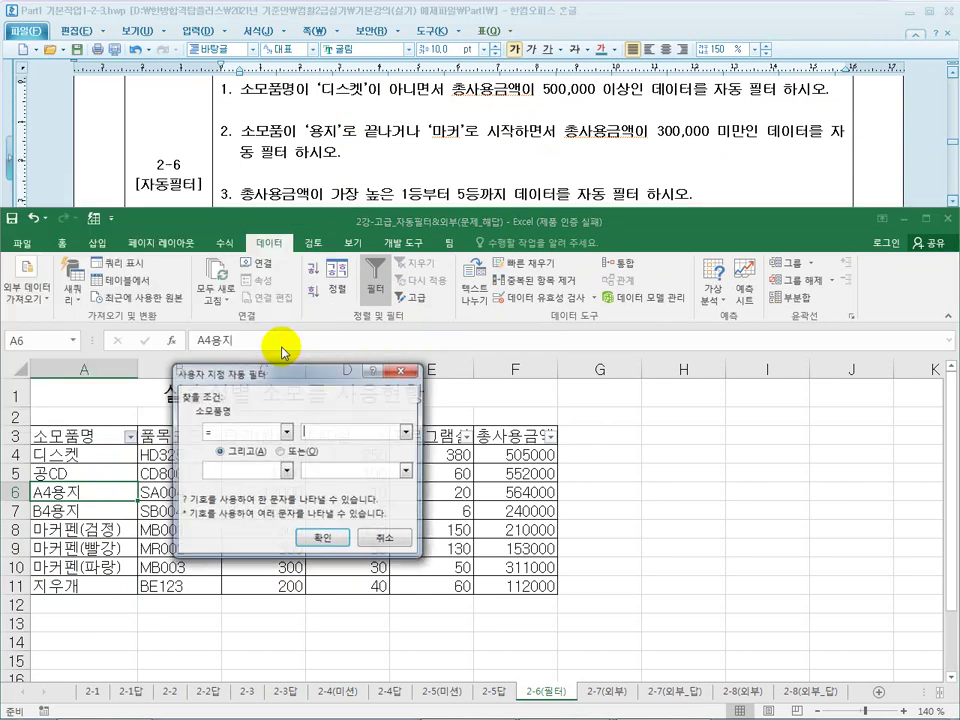
click(285, 432)
click(287, 502)
click(287, 502)
click(287, 502)
click(287, 502)
click(287, 502)
click(287, 502)
click(287, 502)
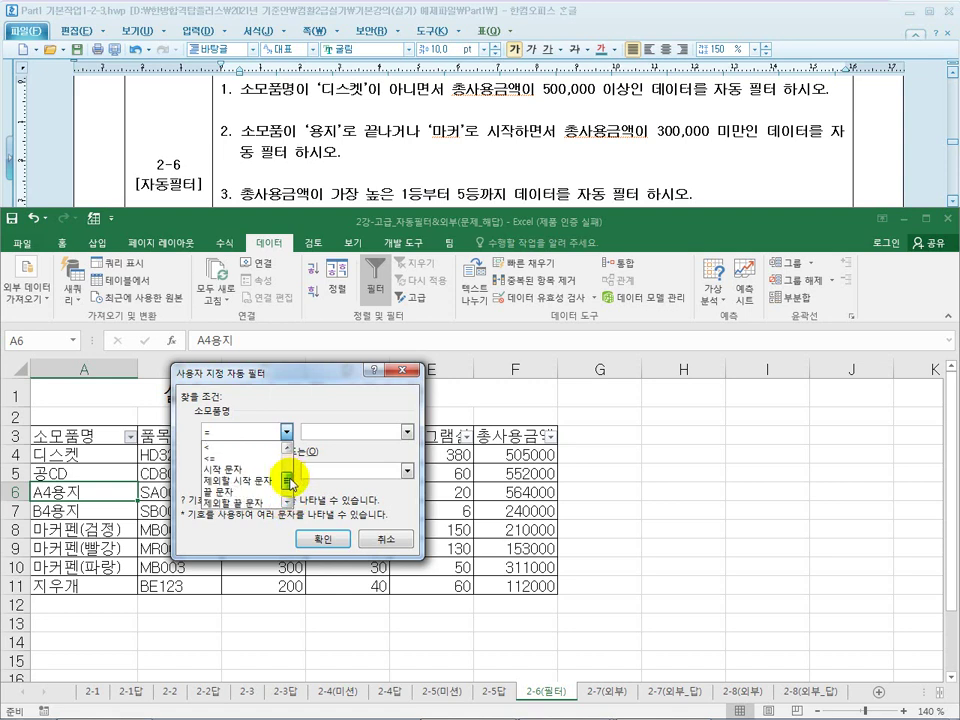
click(245, 468)
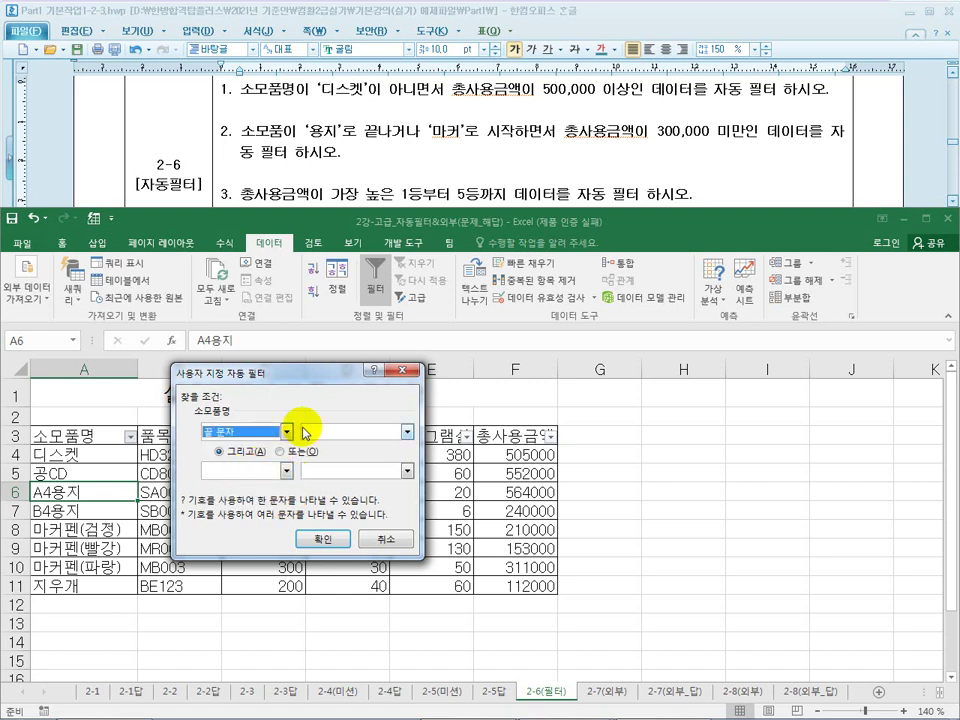
click(407, 432)
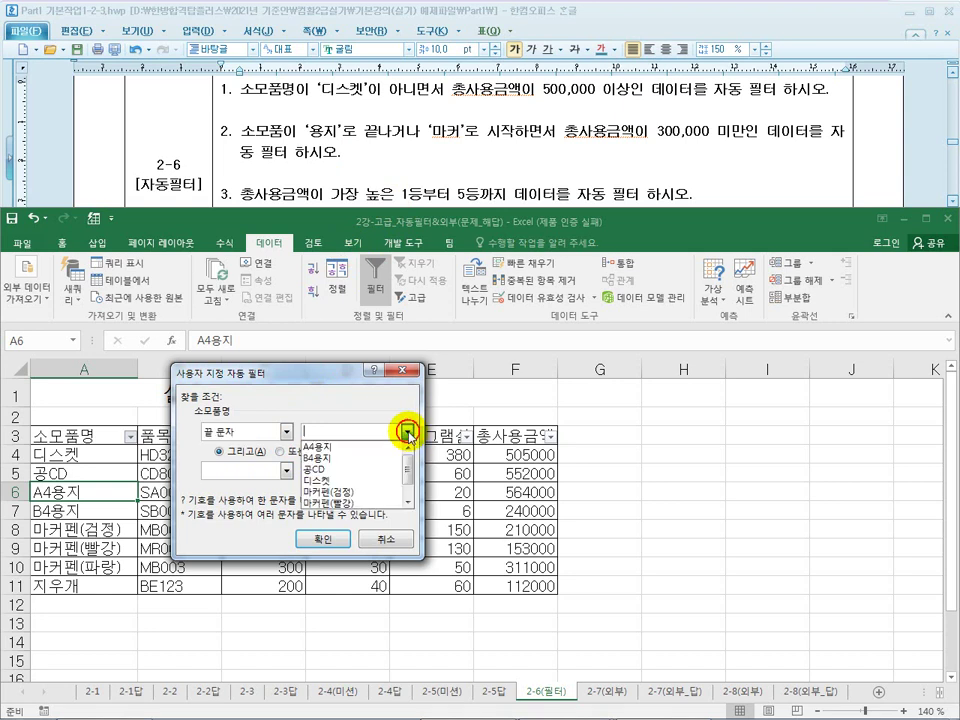
click(318, 446)
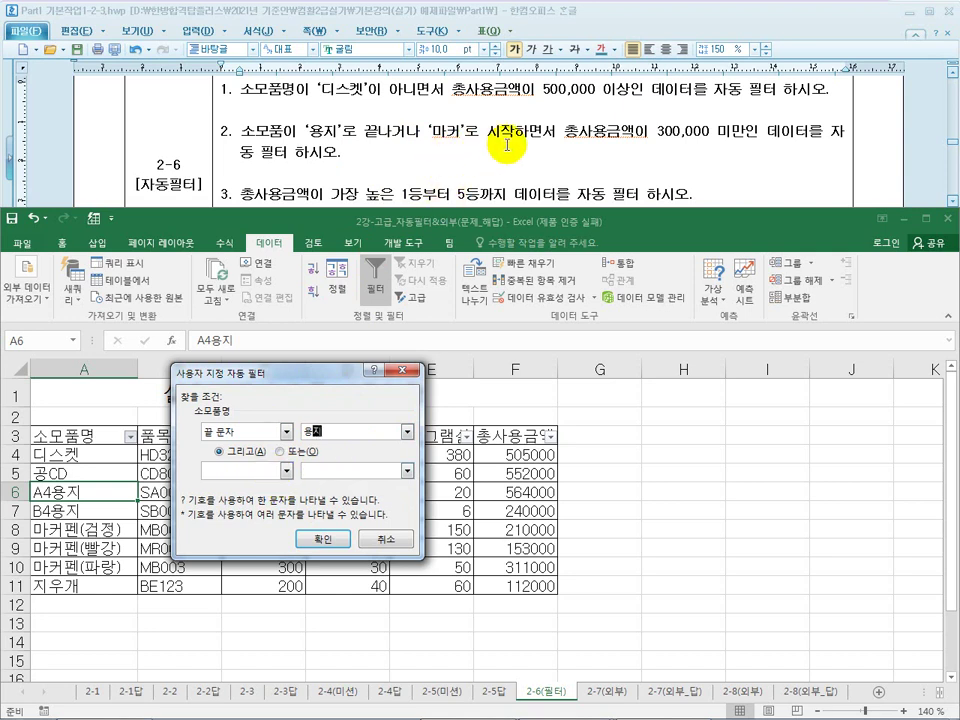
Add an Or (또는) condition of begins with (시작 문자) 마커 to the 소모품명 filter and apply it.
click(301, 452)
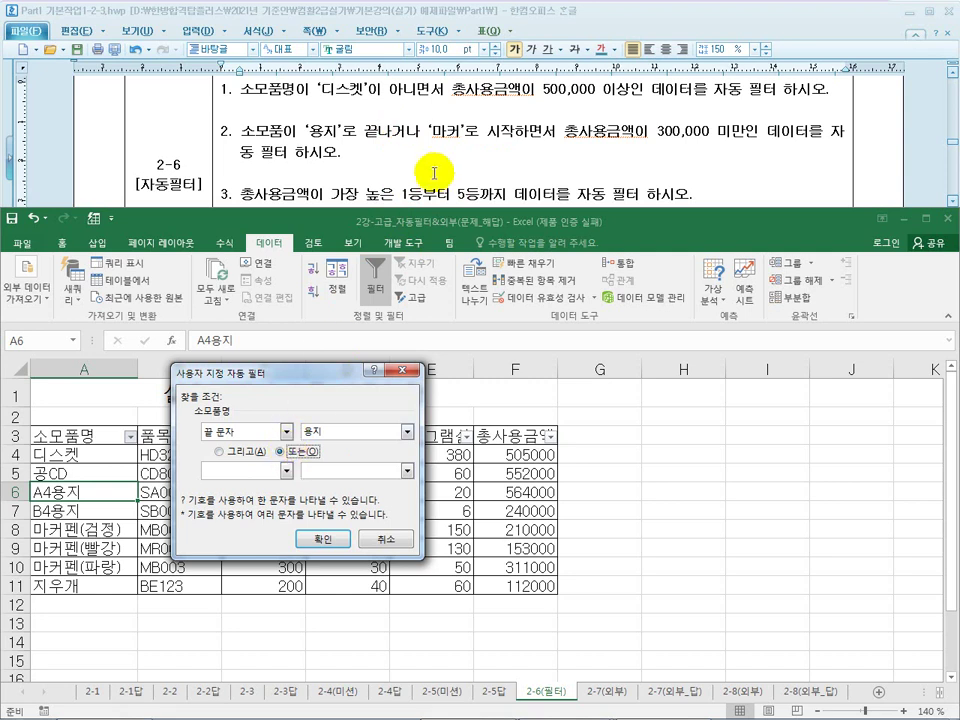
click(287, 470)
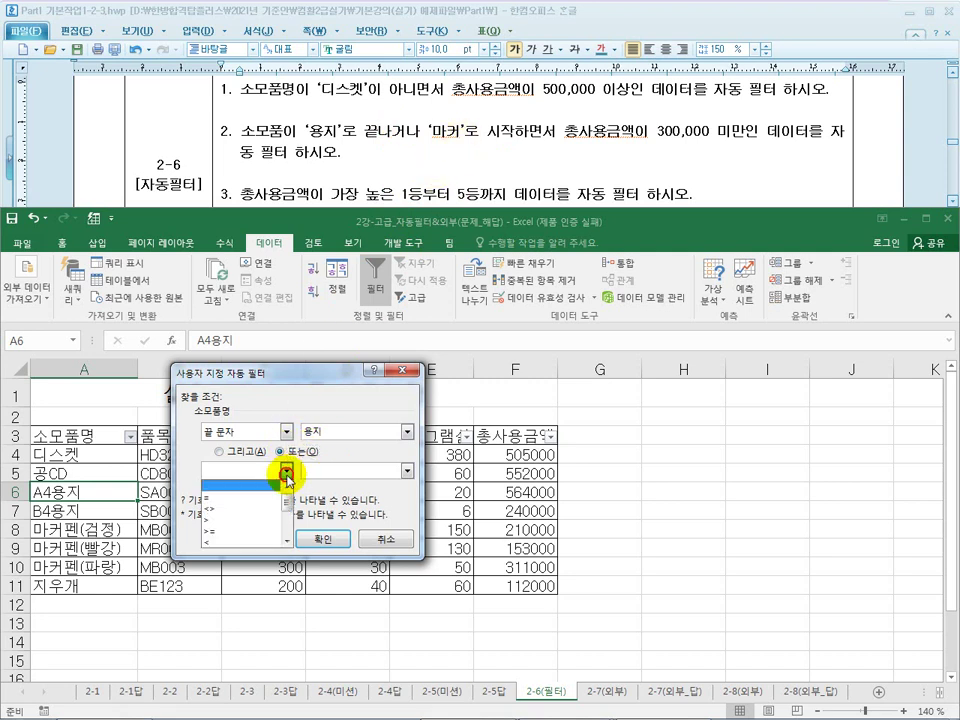
scroll(285, 505, down, 2)
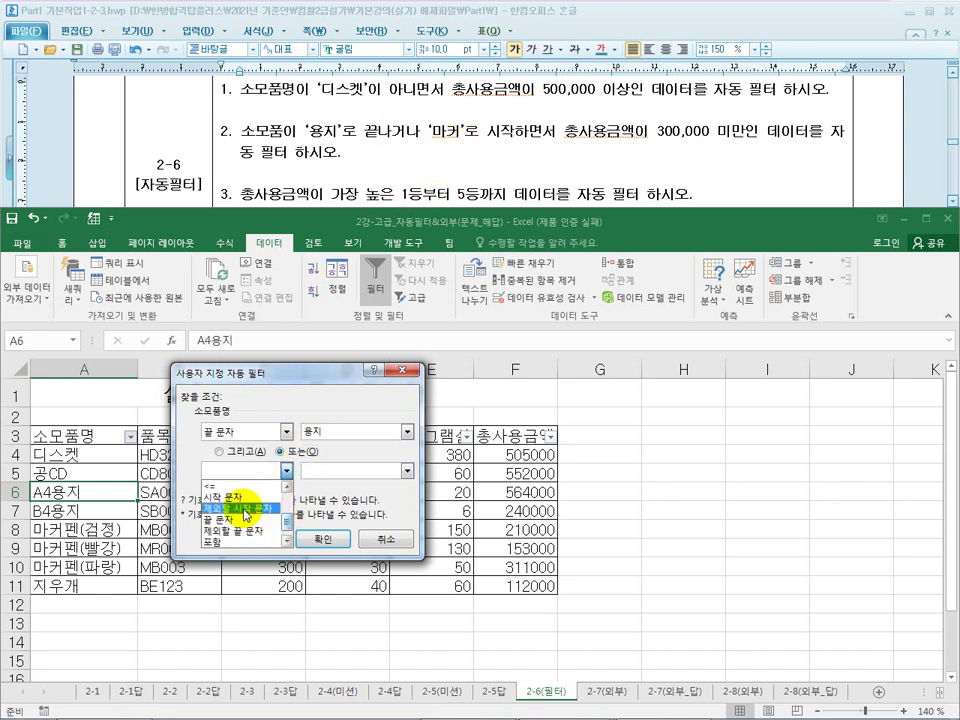
click(240, 492)
click(319, 477)
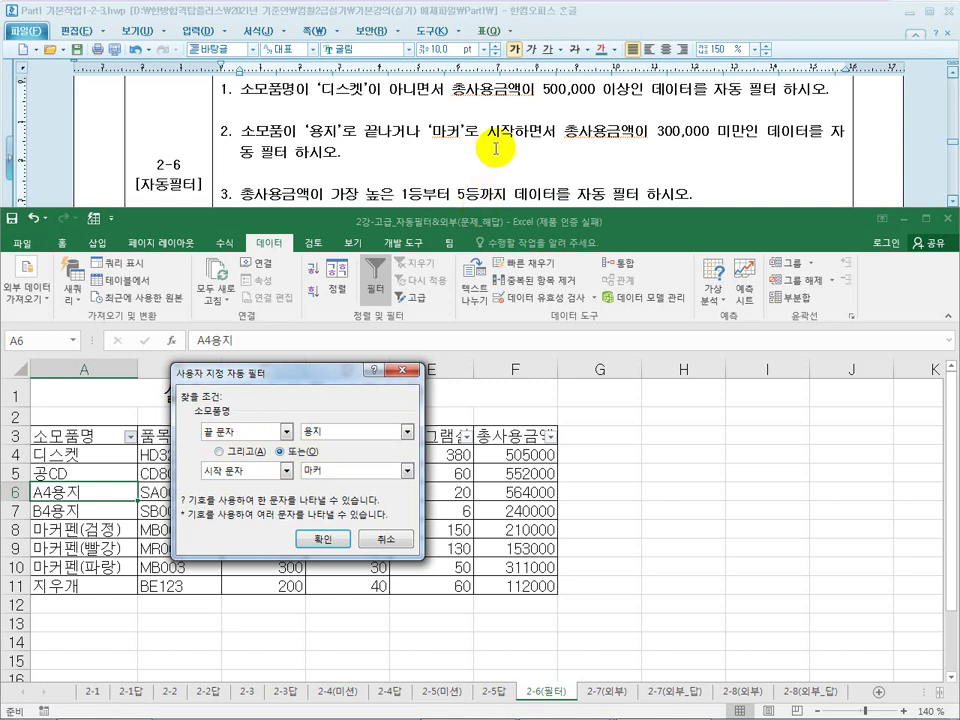
click(320, 538)
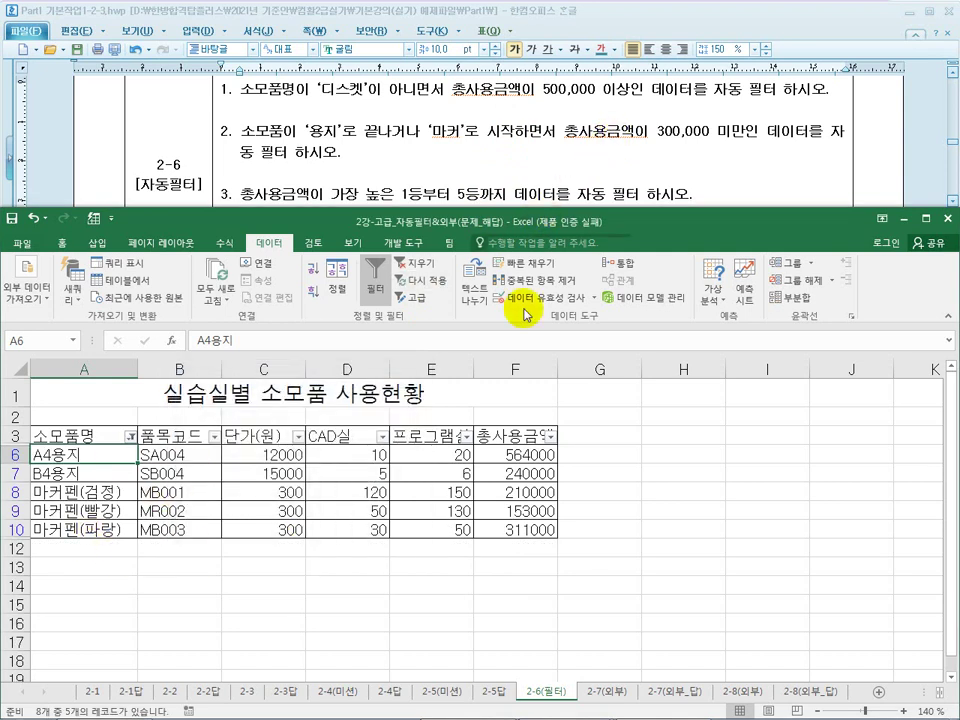
Apply a custom number filter to 총사용금액 for values less than (<) 300000.
click(550, 439)
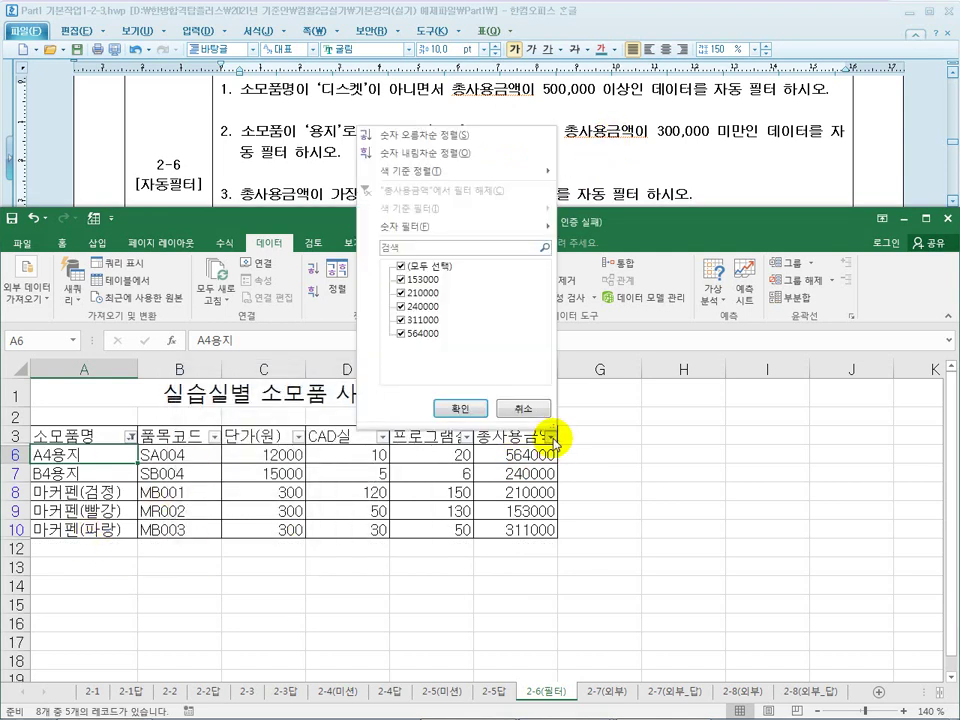
mouse_move(465, 237)
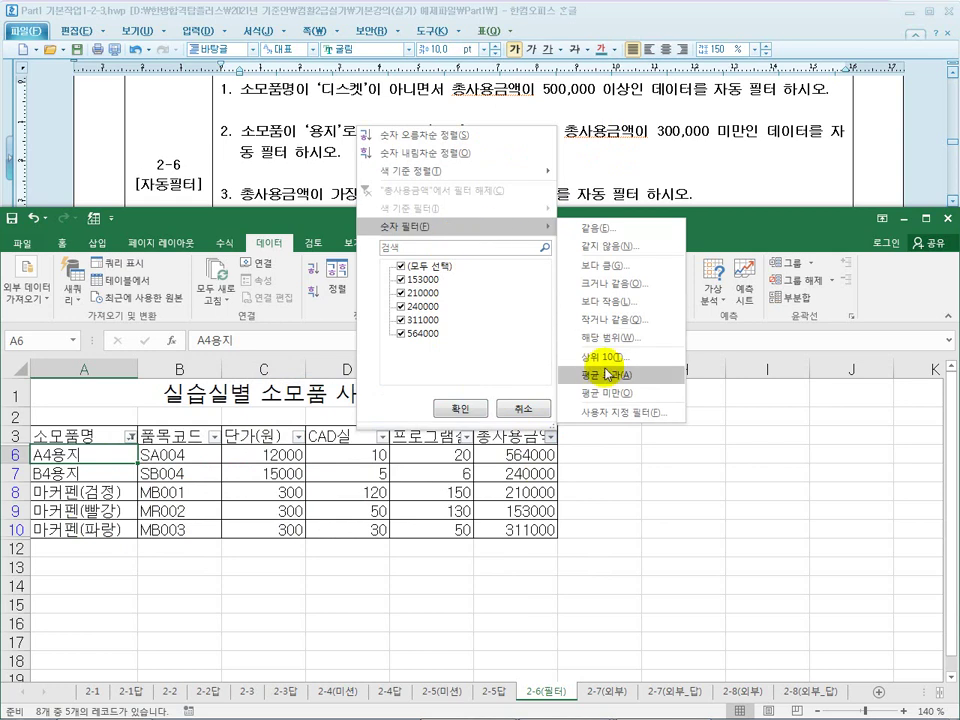
click(620, 412)
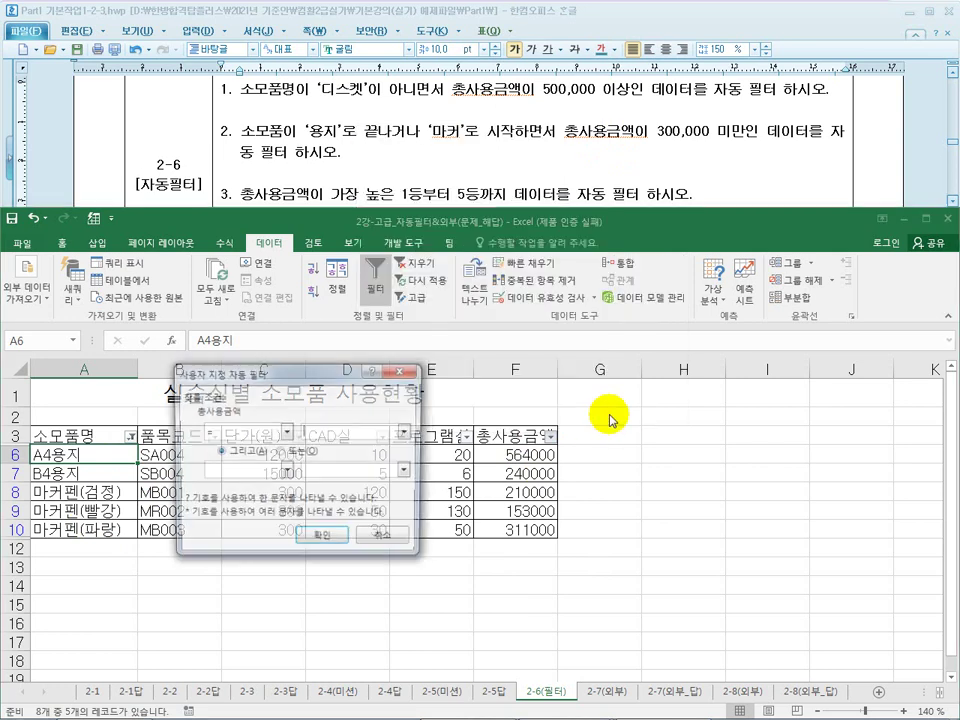
click(286, 431)
click(270, 510)
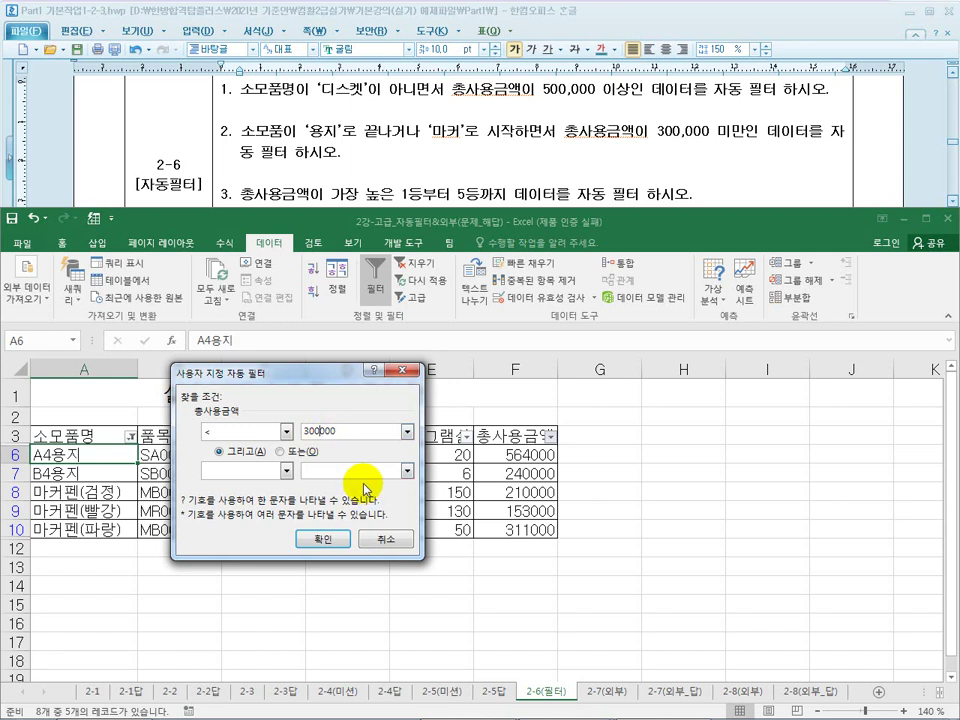
click(322, 538)
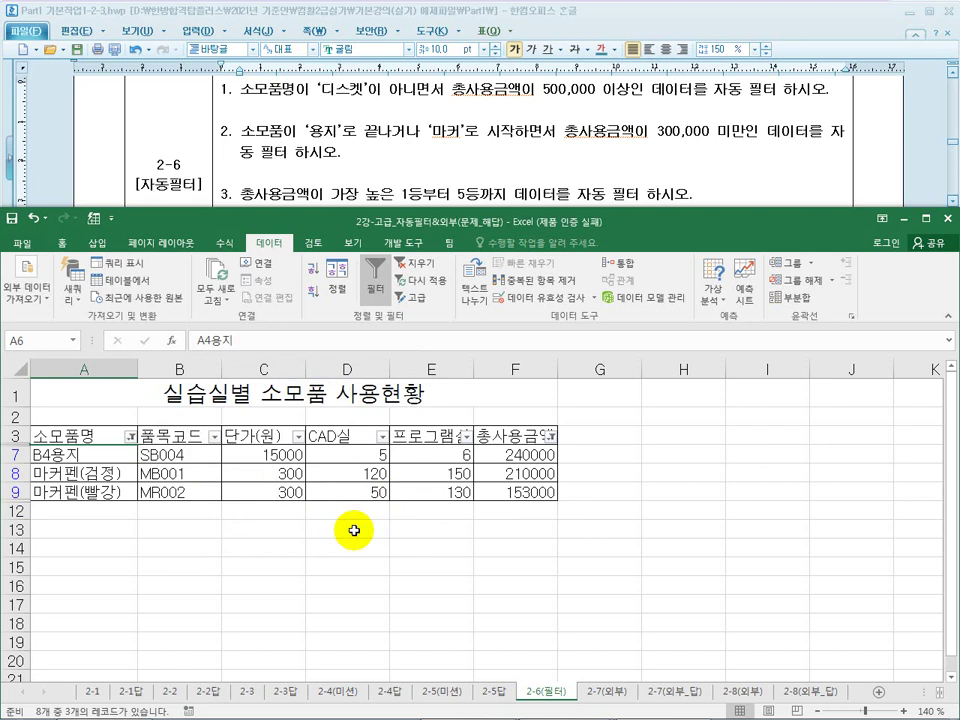
Read task 3 in the task document, turn off AutoFilter to clear the task 2 conditions, and turn it on again from inside the table.
click(345, 475)
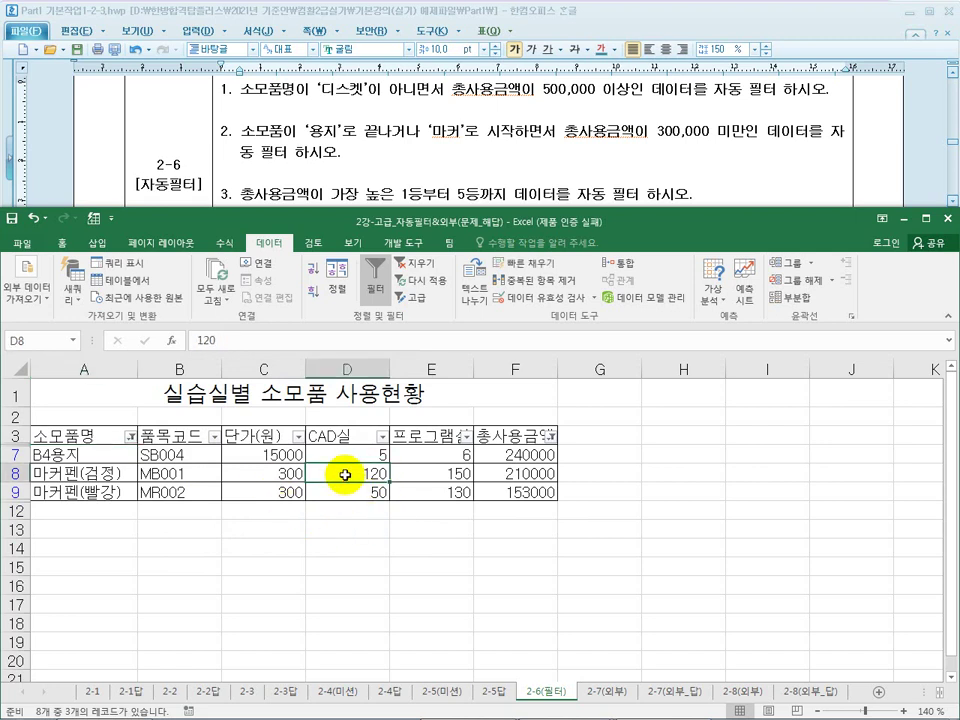
click(405, 190)
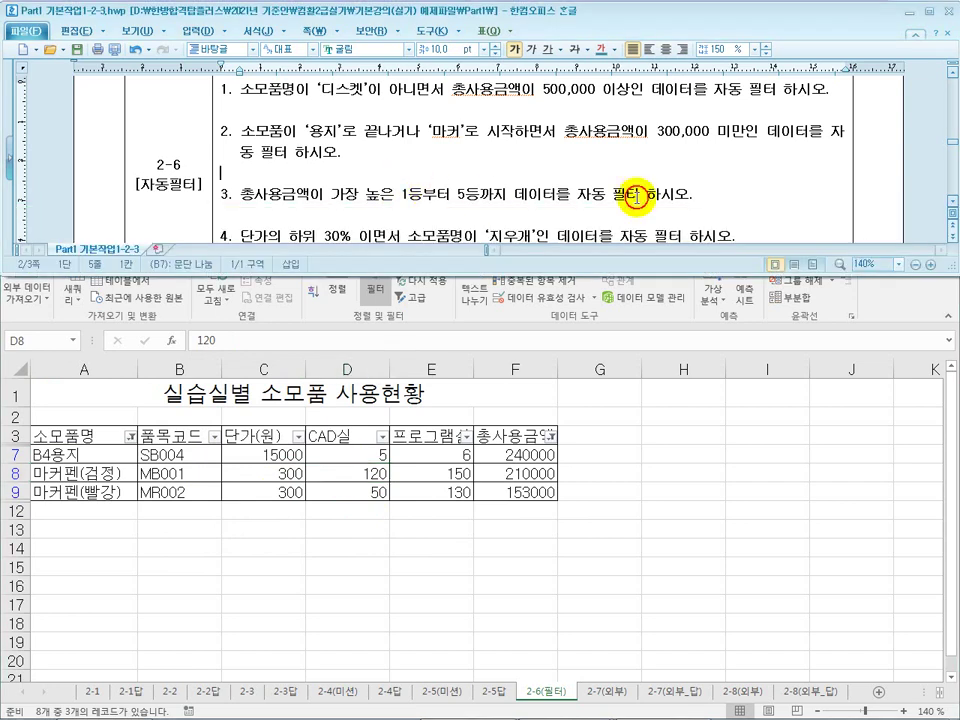
click(952, 207)
click(386, 472)
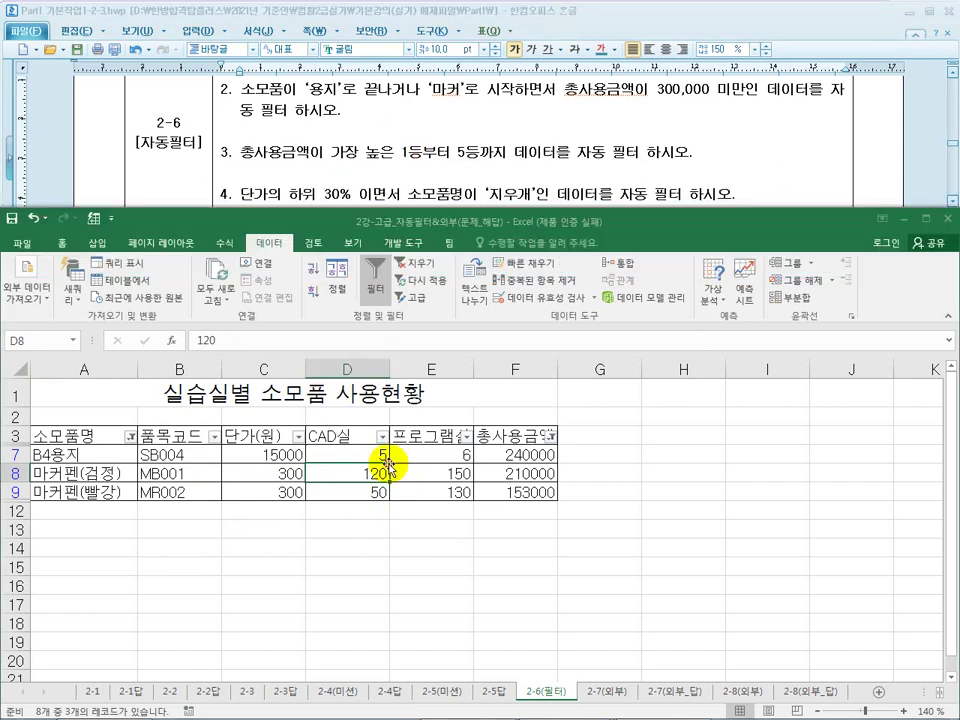
click(375, 280)
click(375, 508)
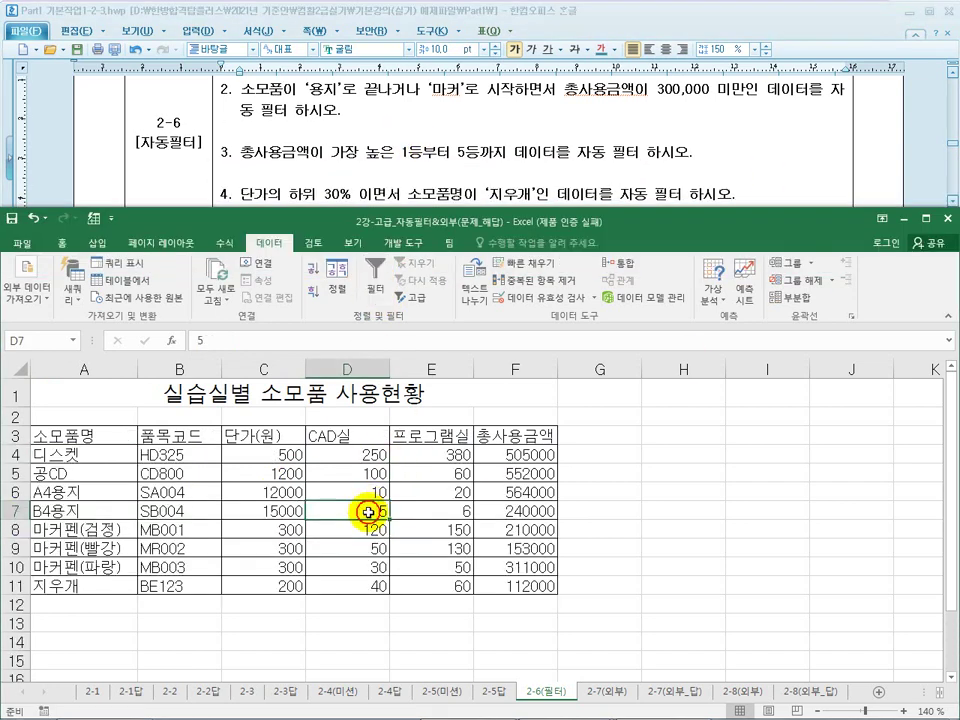
click(377, 298)
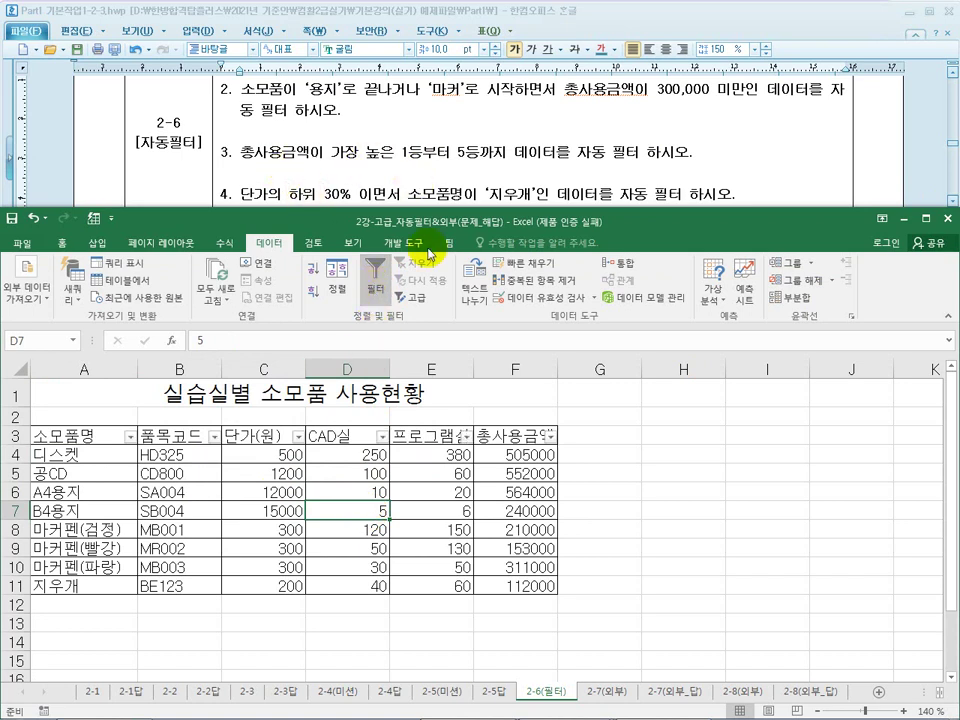
click(550, 437)
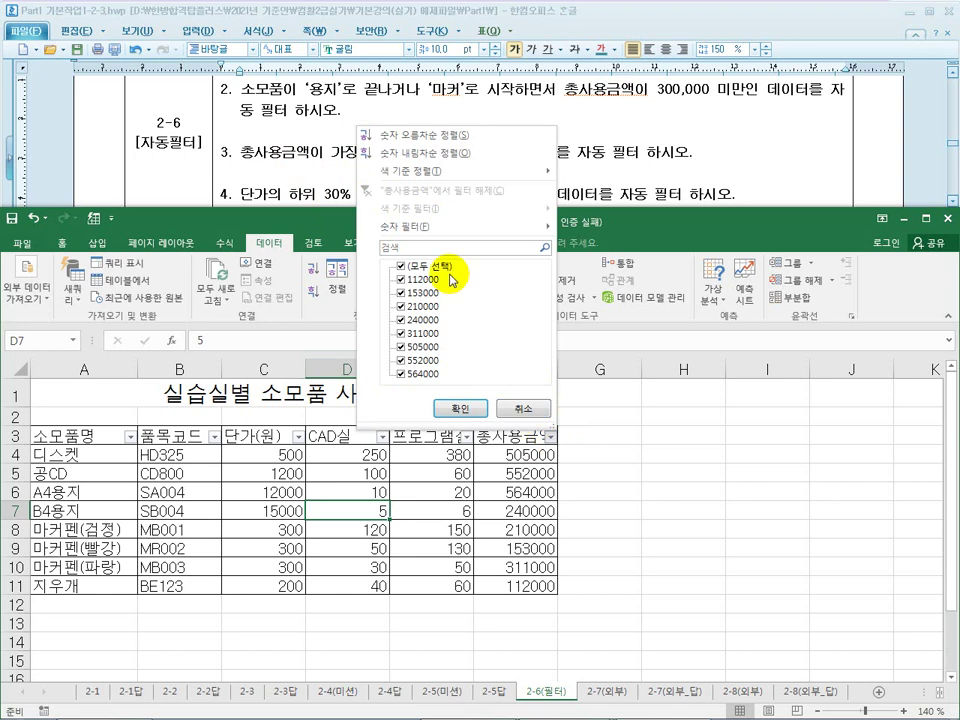
mouse_move(484, 234)
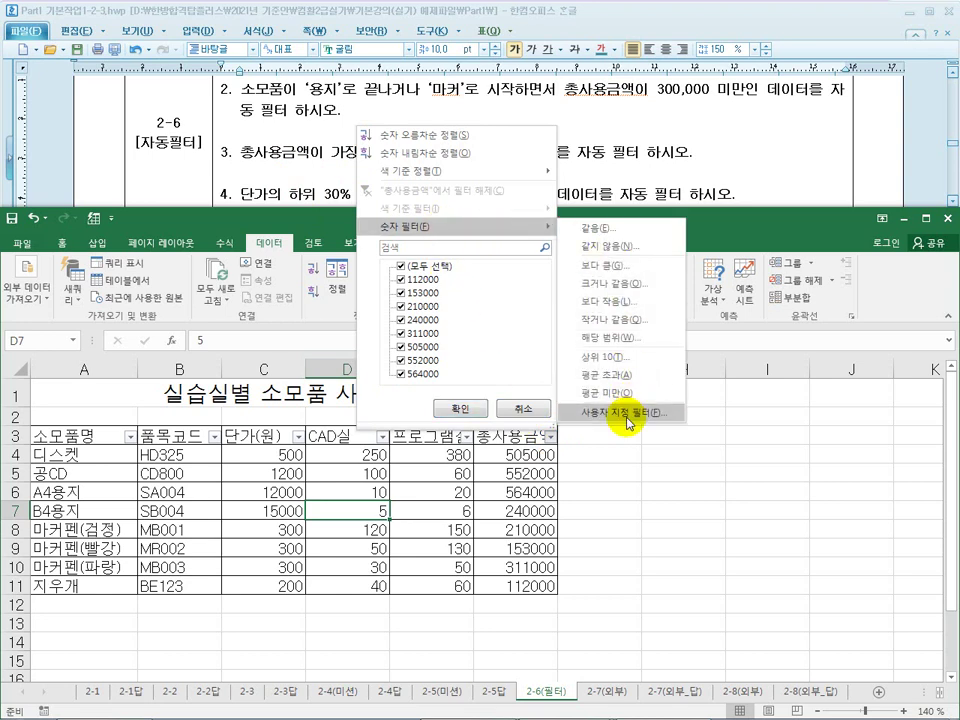
click(358, 536)
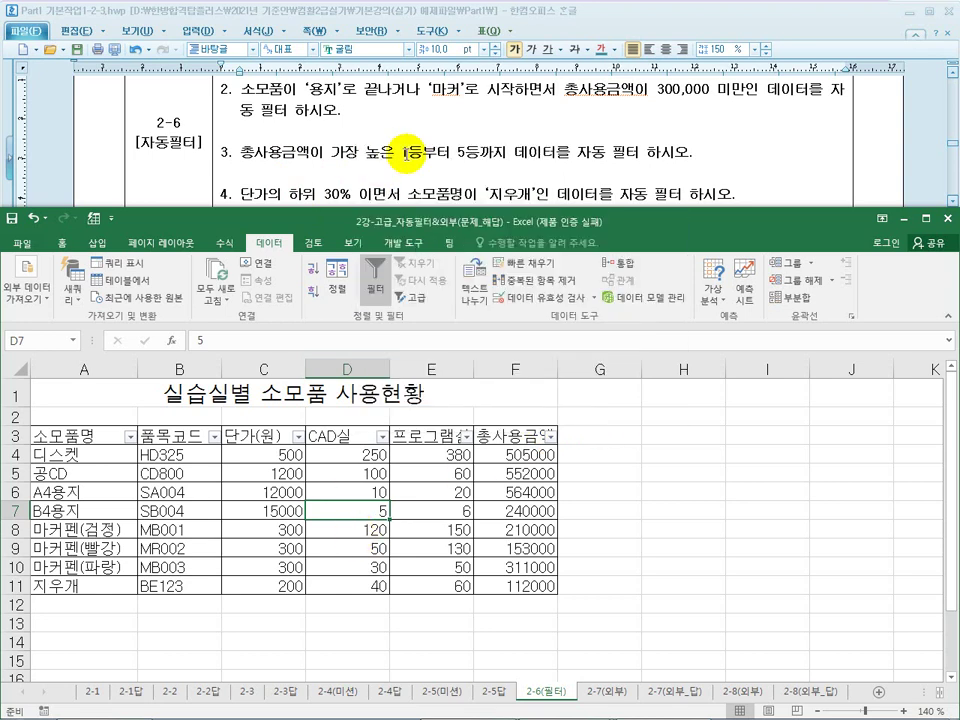
Apply a Top 10 filter to 총사용금액 that shows the top (상위) 5 items (항목).
click(549, 436)
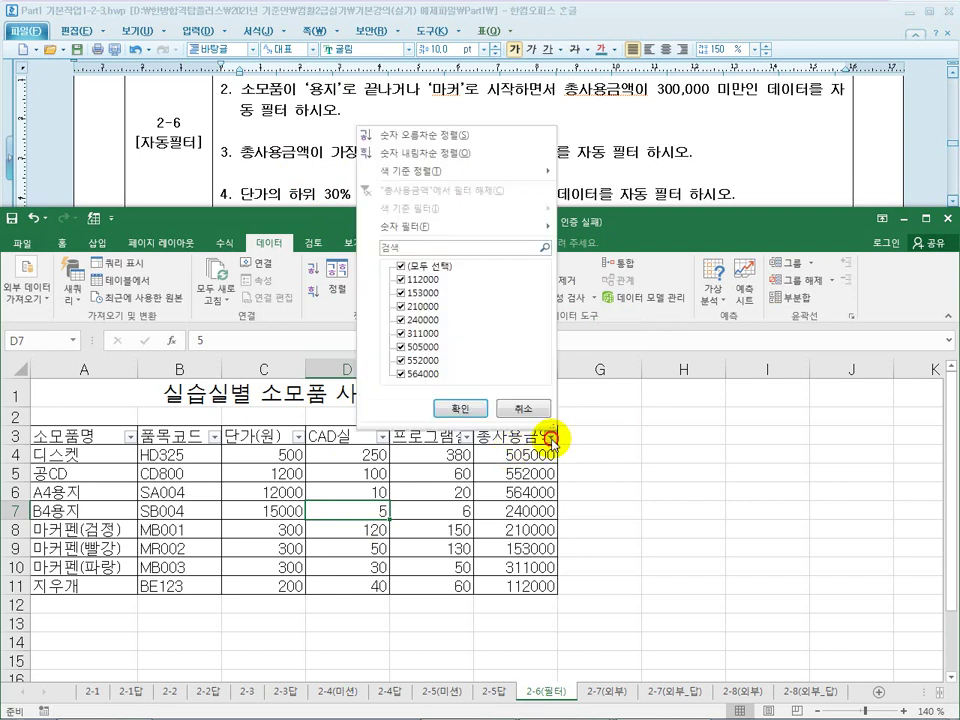
mouse_move(460, 224)
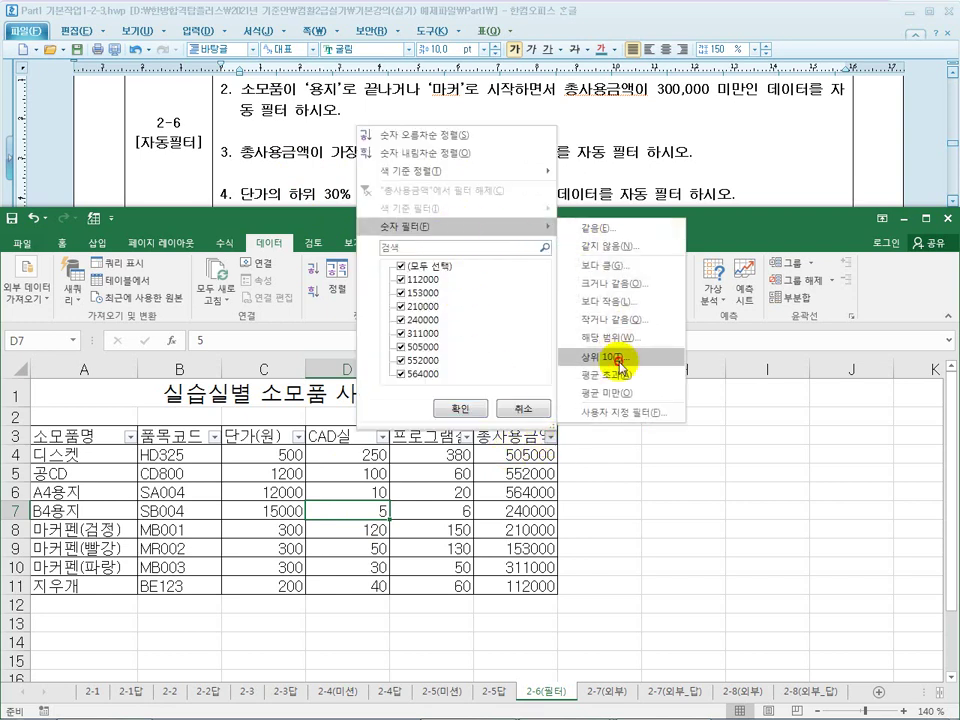
click(620, 360)
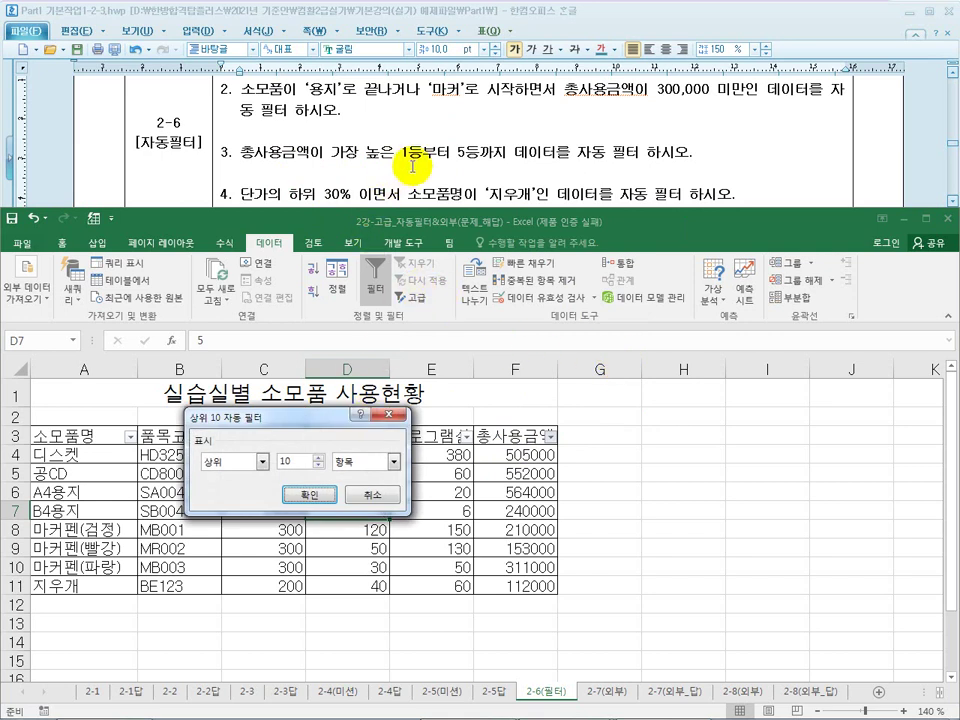
click(263, 461)
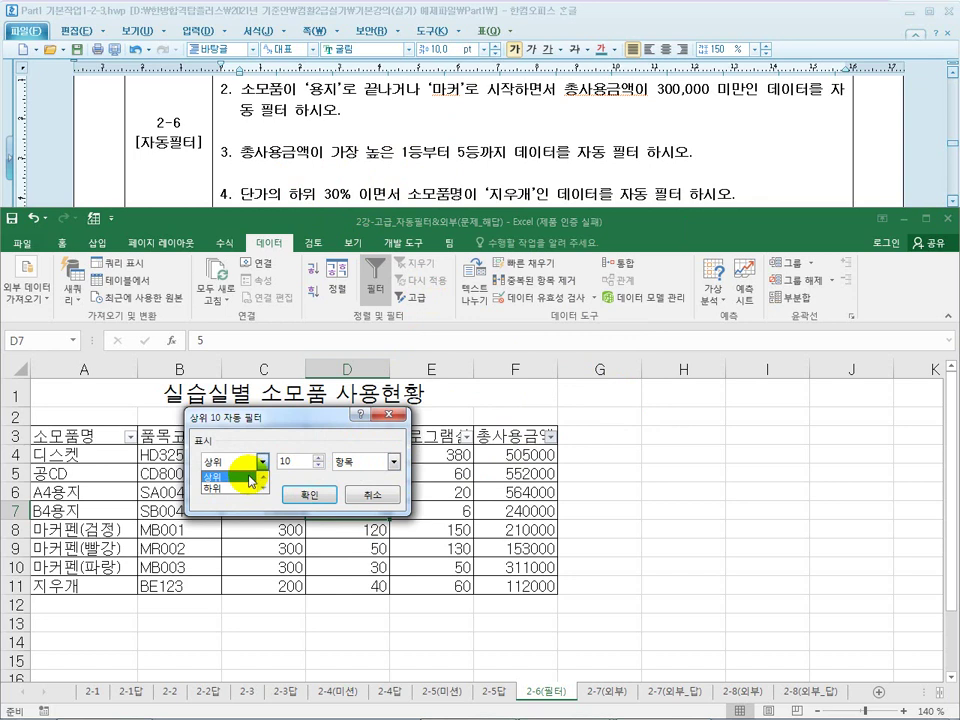
click(250, 478)
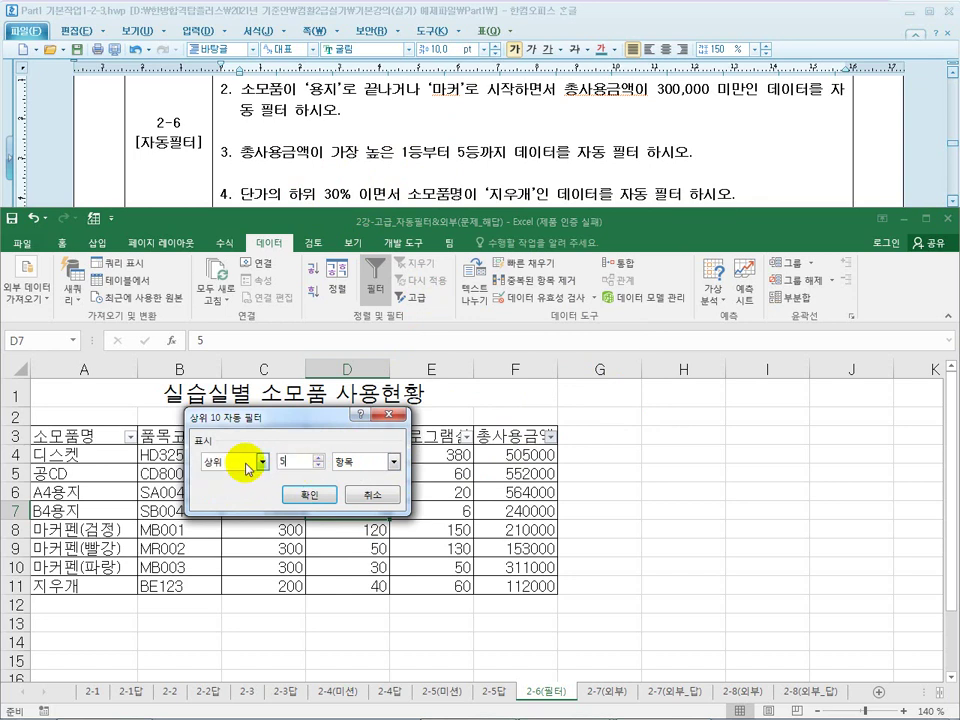
click(310, 497)
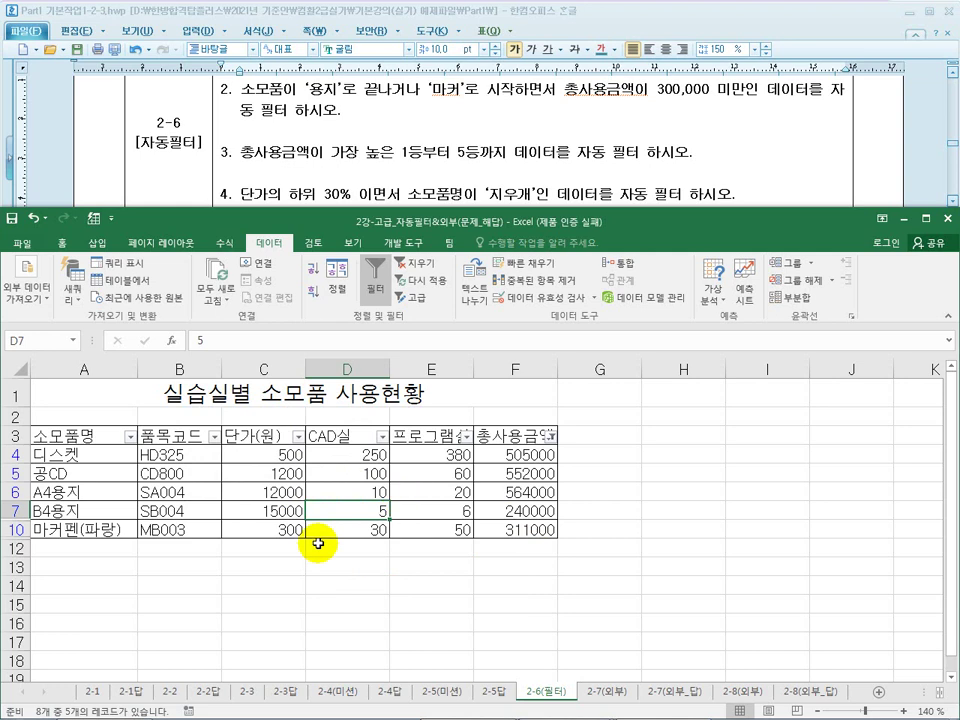
Turn AutoFilter off and on again to clear the task 3 condition, and read task 4 in the task document.
click(331, 494)
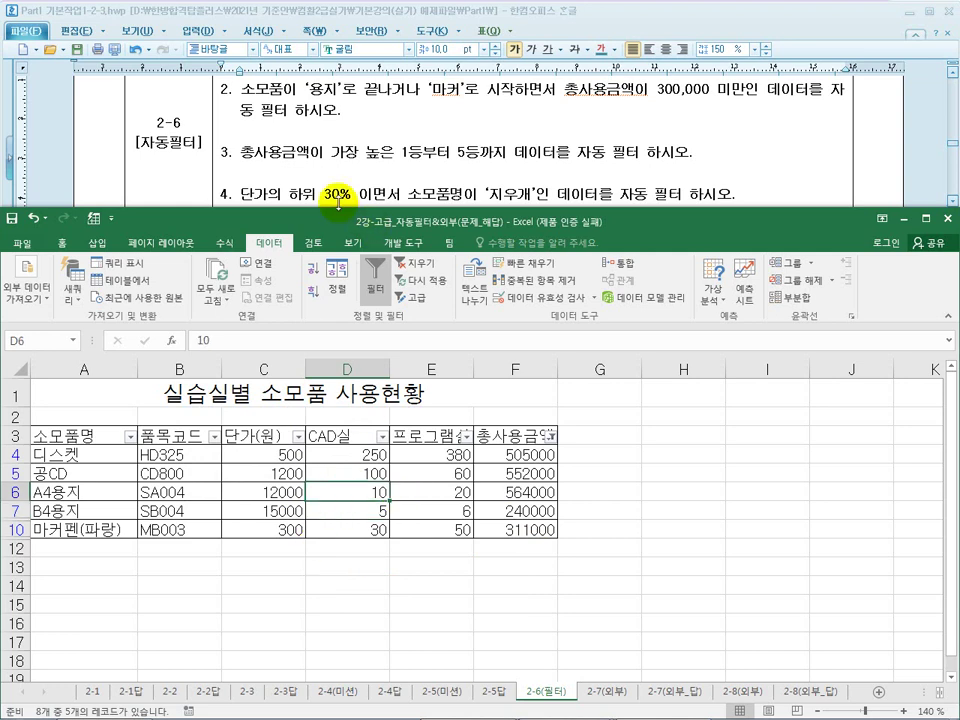
click(374, 290)
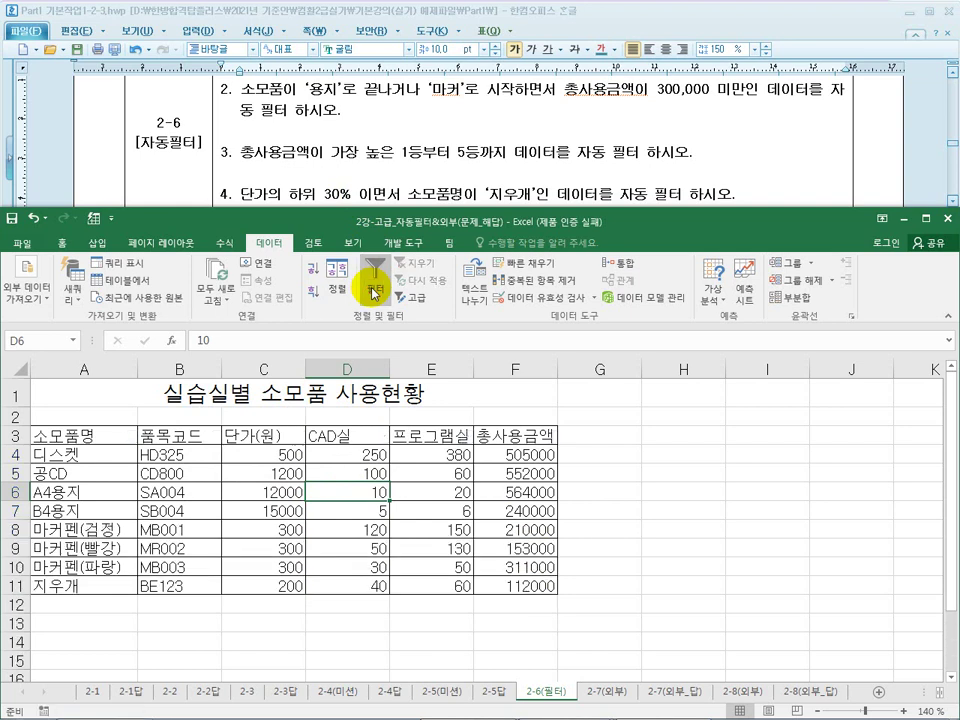
click(372, 283)
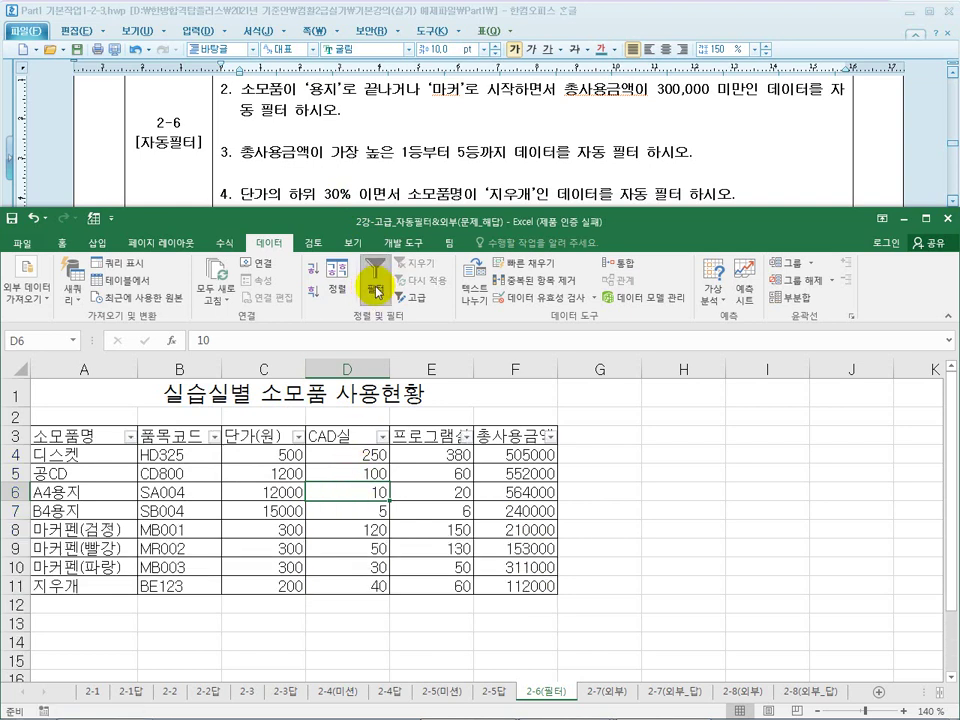
click(356, 196)
click(952, 204)
click(952, 204)
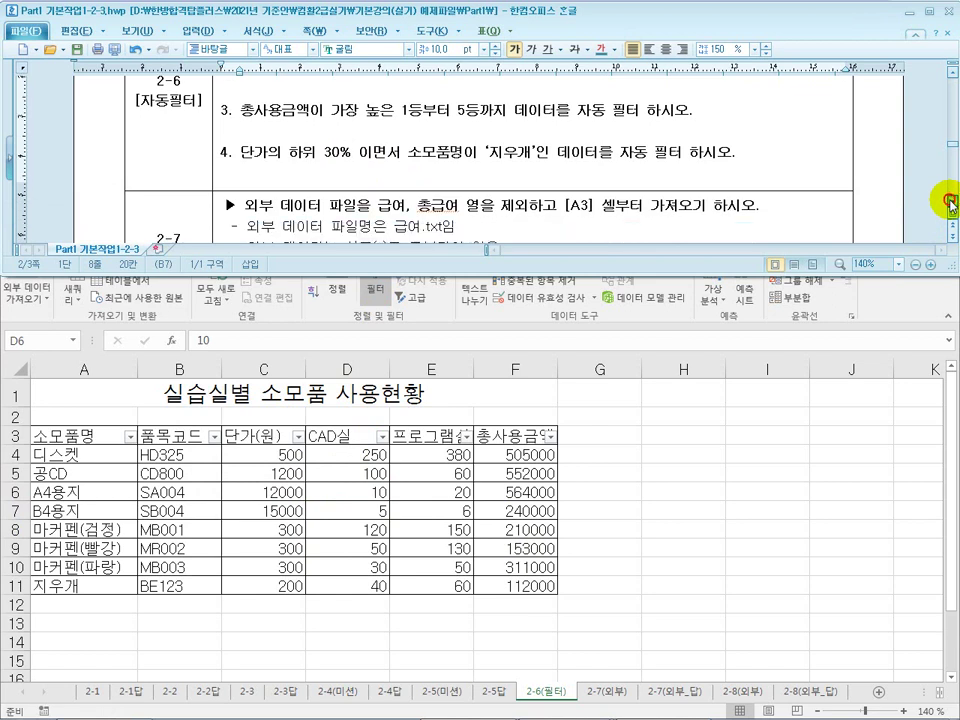
click(366, 511)
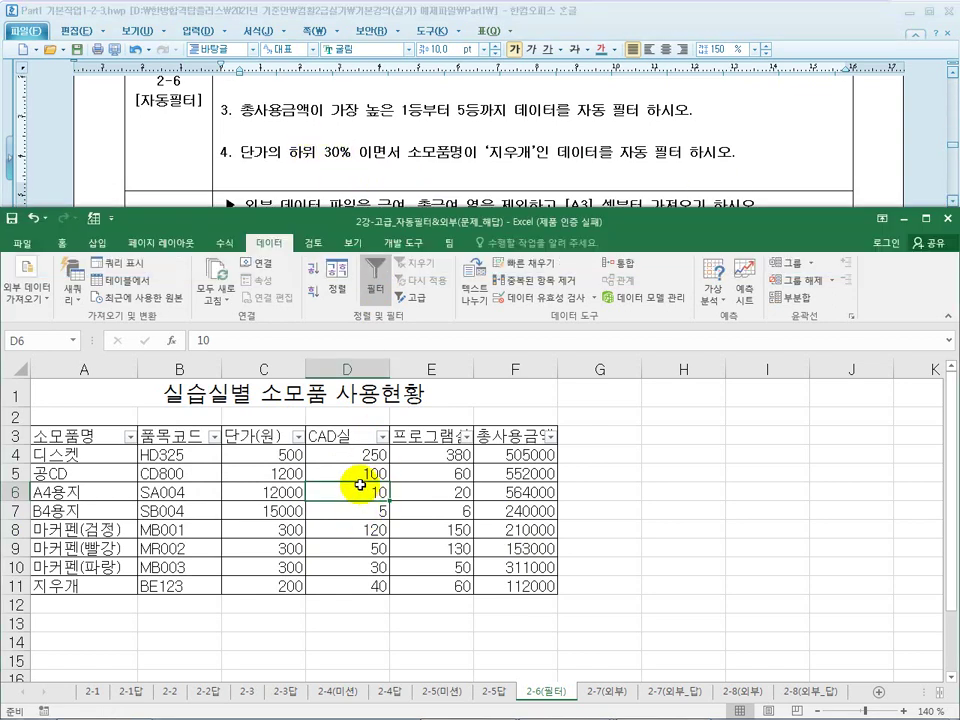
Apply a Top 10 filter to 단가(원) that shows the bottom (하위) 30 percent (%).
click(298, 437)
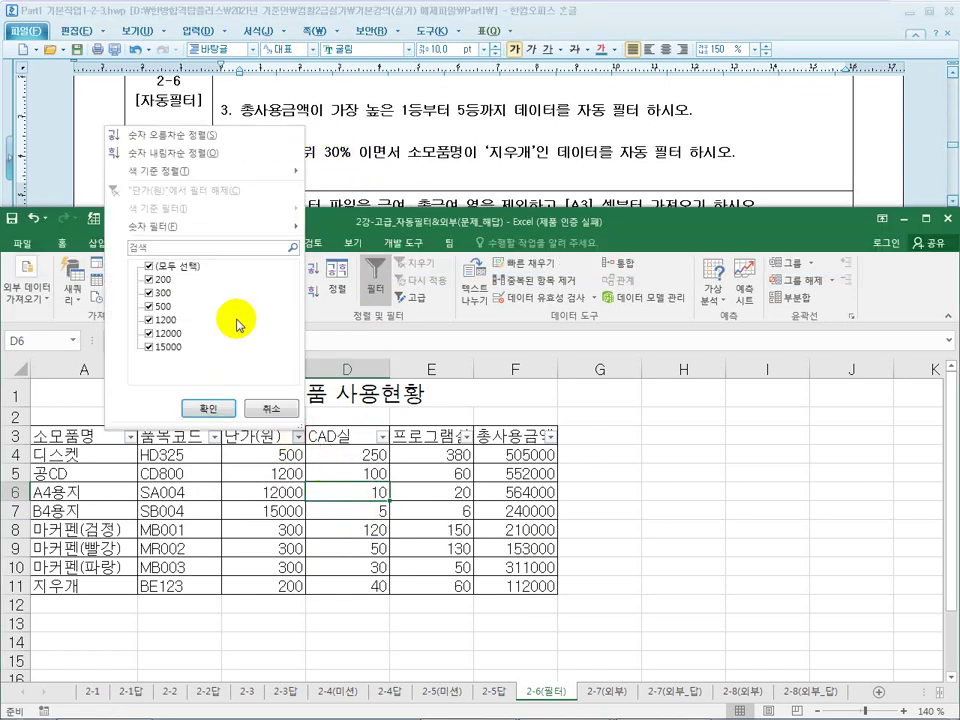
mouse_move(228, 228)
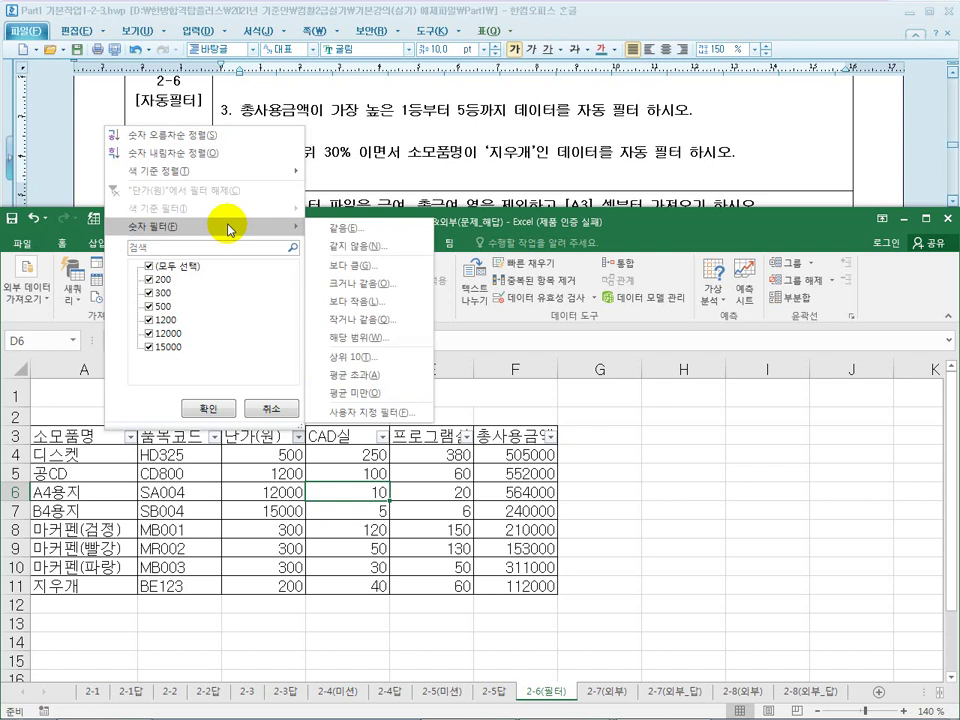
click(355, 365)
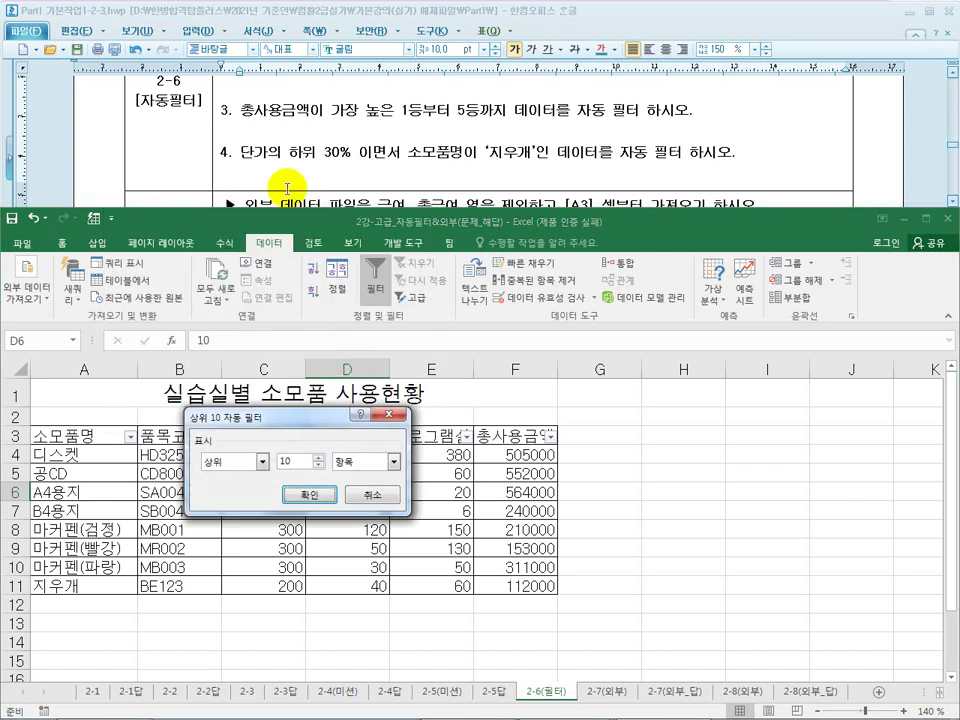
click(394, 465)
click(371, 491)
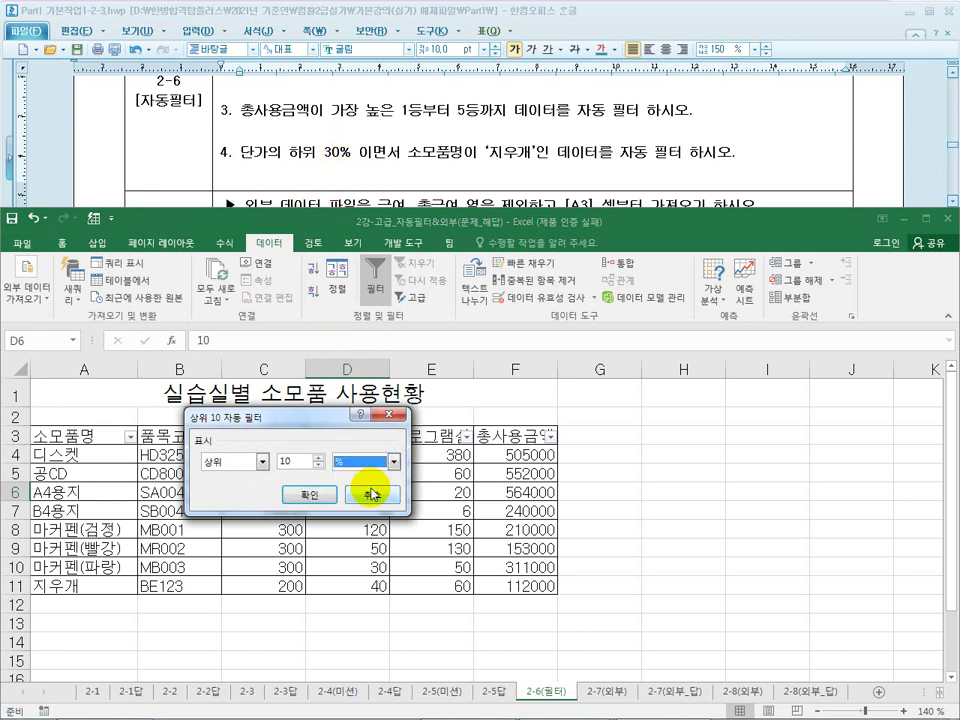
click(283, 461)
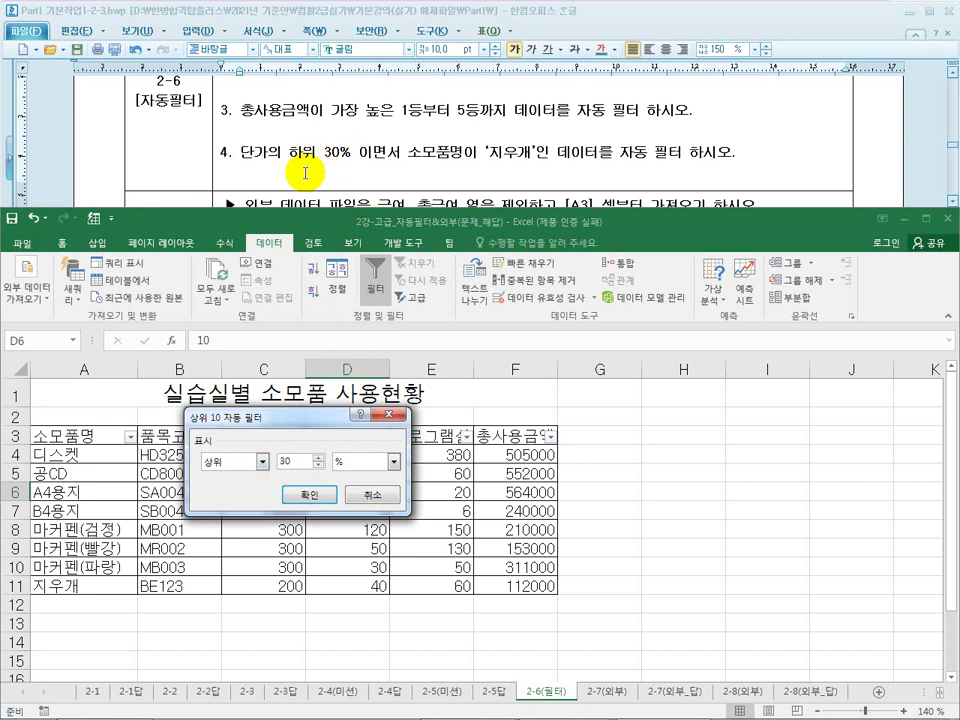
click(262, 462)
click(248, 490)
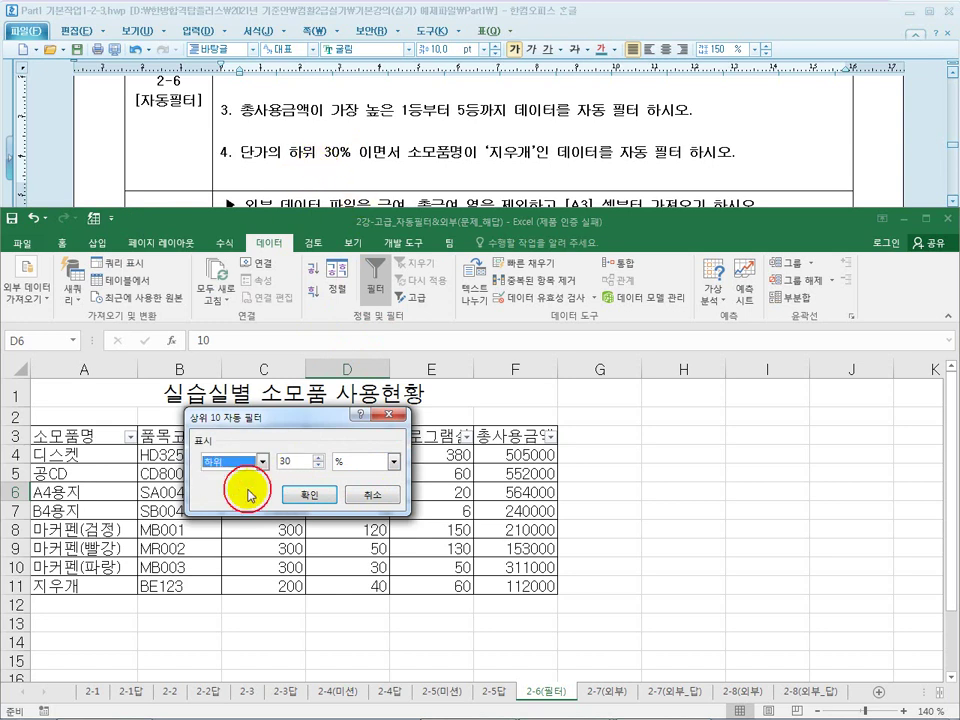
click(318, 495)
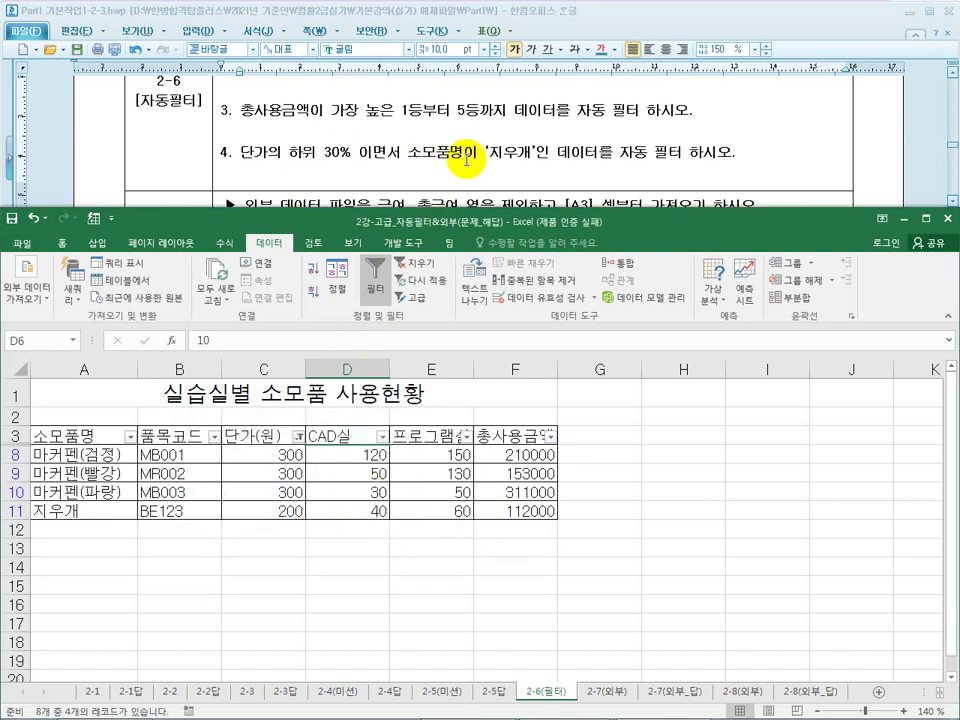
Apply a custom text filter to 소모품명 for values equal to (=) 지우개.
click(131, 437)
mouse_move(137, 229)
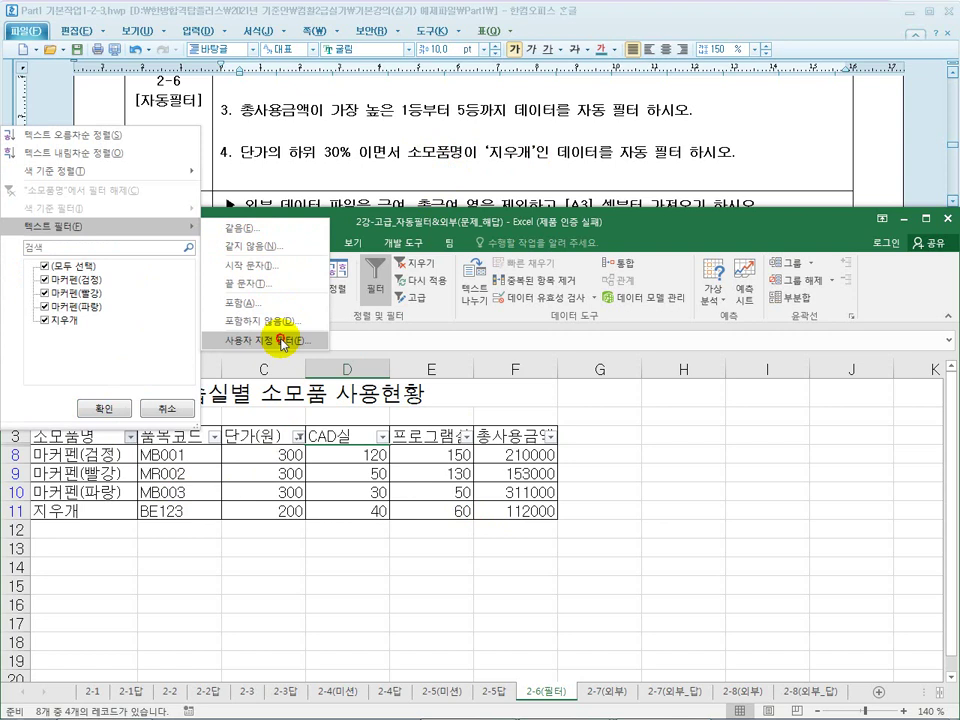
click(283, 342)
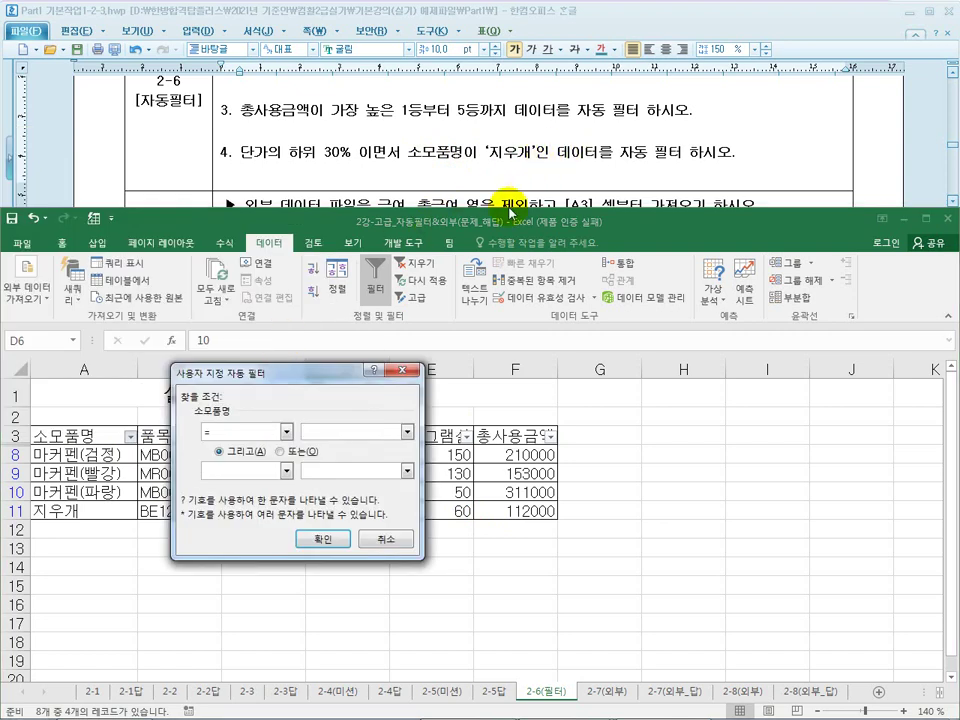
click(286, 432)
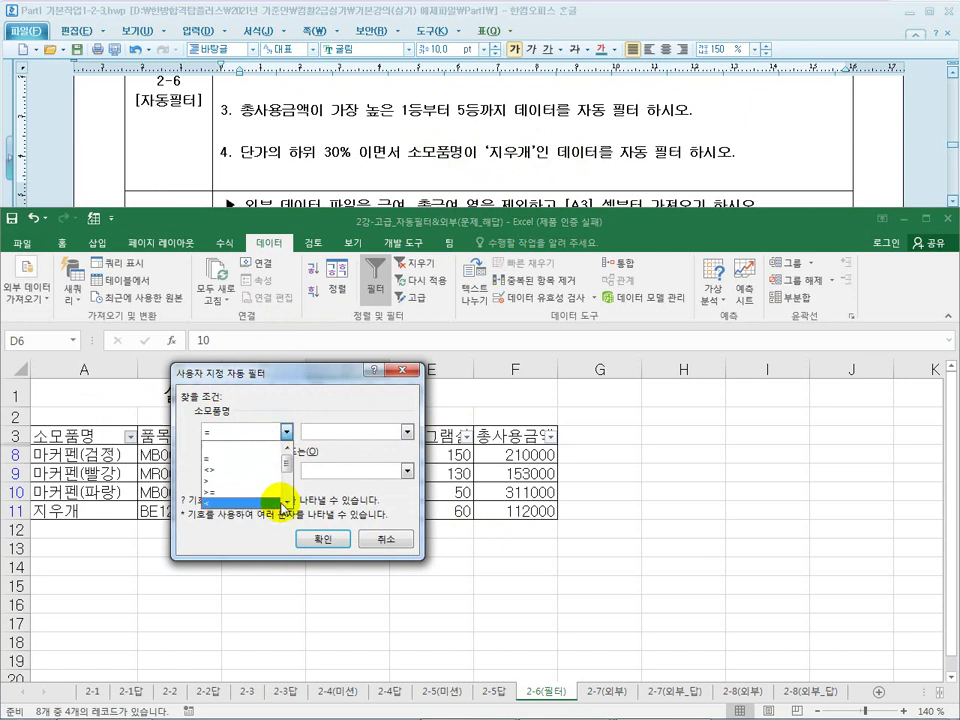
click(262, 459)
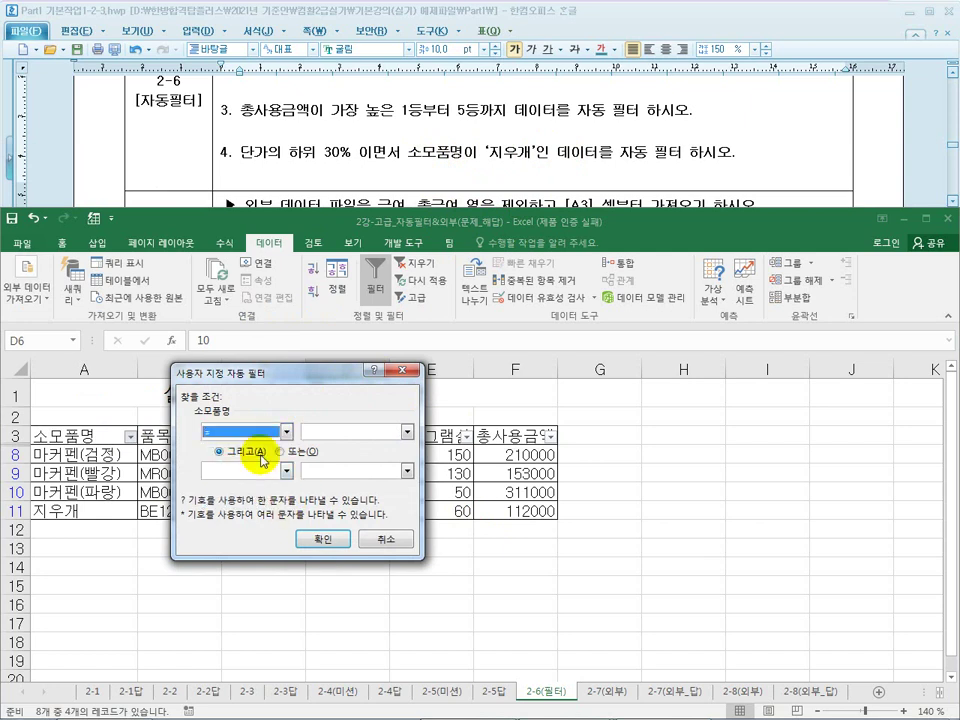
click(405, 433)
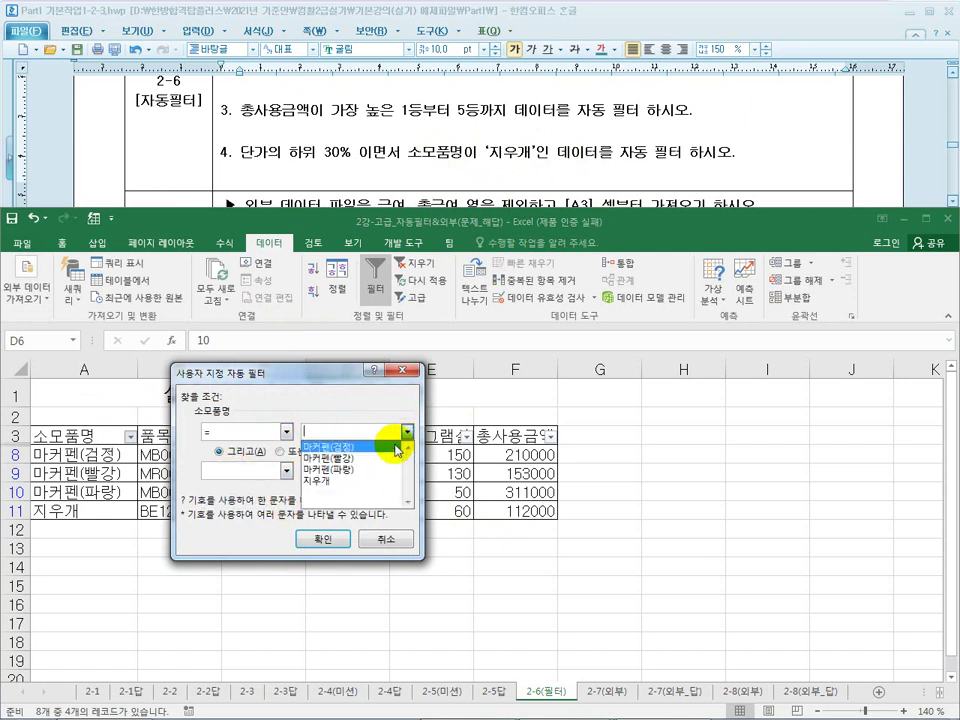
click(368, 482)
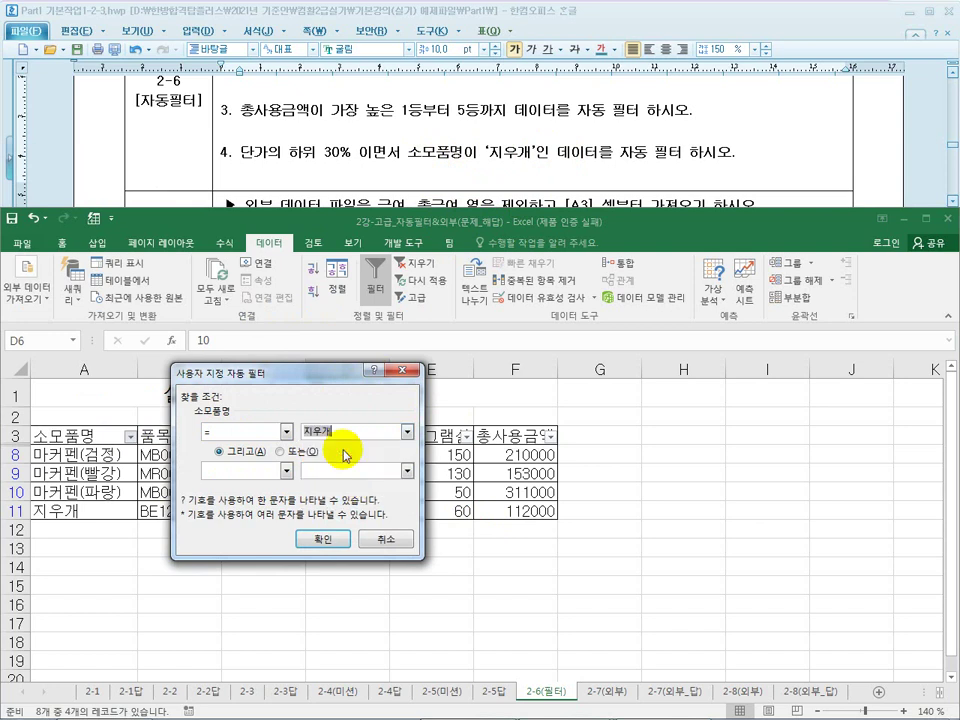
click(318, 540)
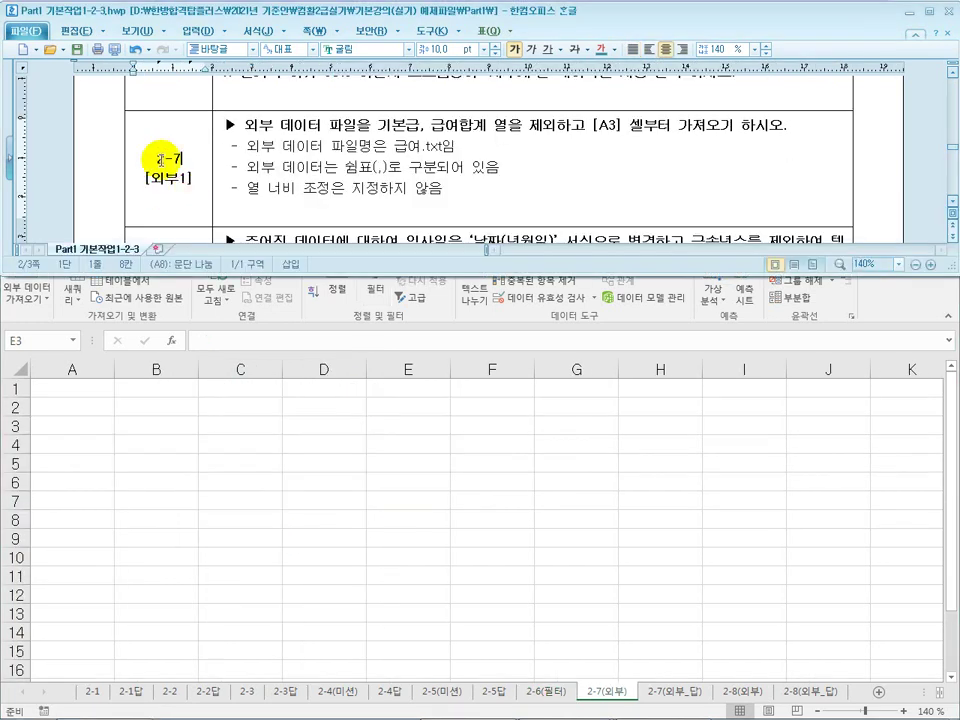
Read task 2-7 in the task document and select cell A3 on the 2-7(외부) sheet.
click(653, 626)
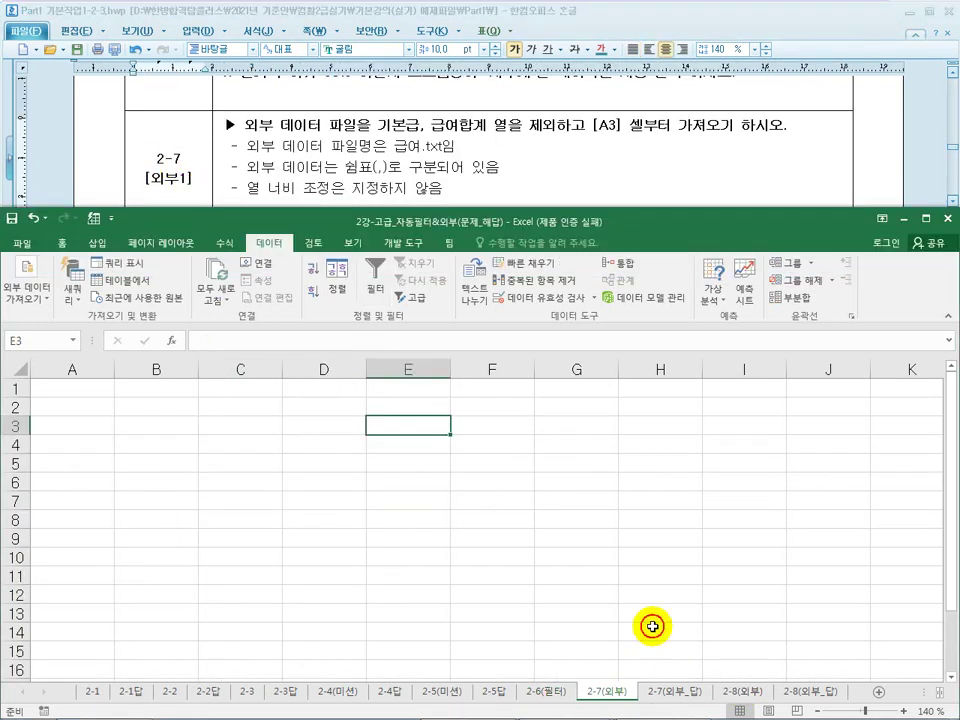
click(294, 155)
scroll(290, 163, down, 1)
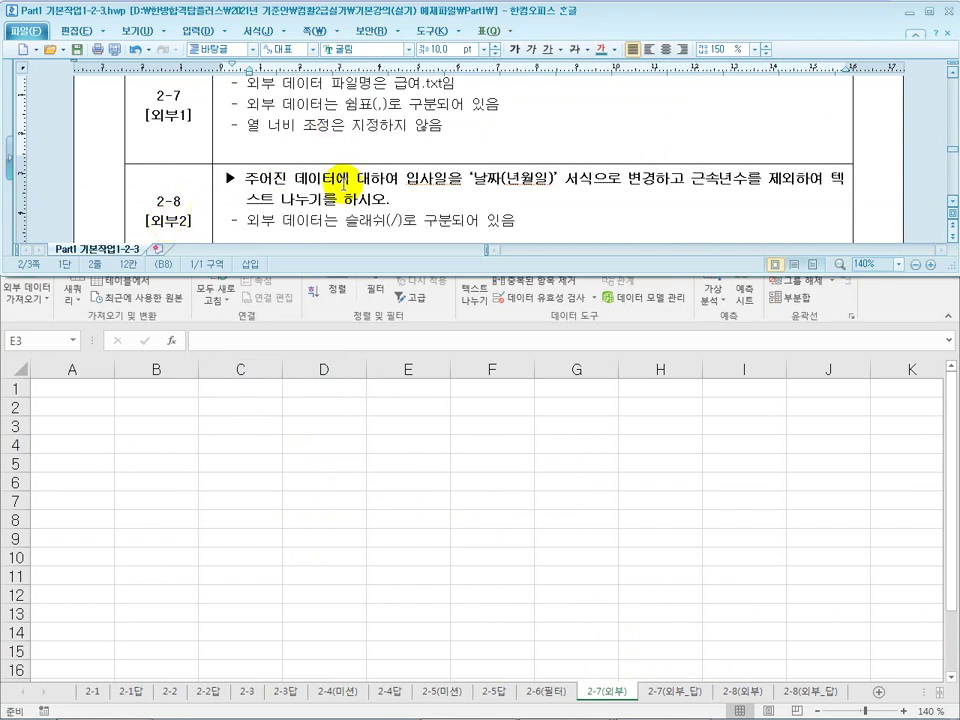
scroll(345, 185, up, 1)
click(369, 420)
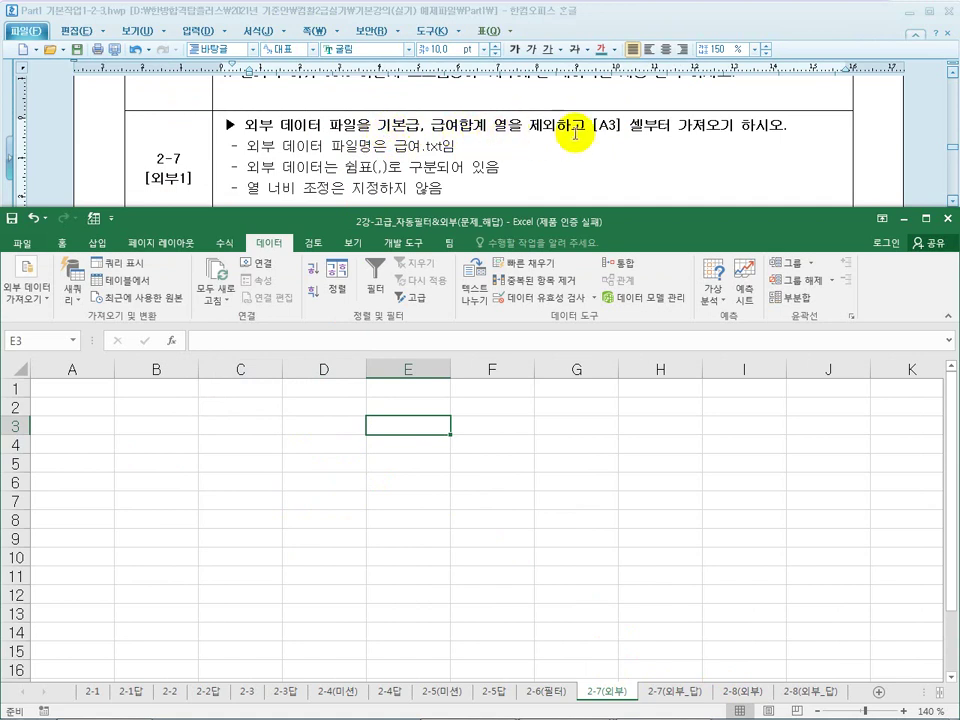
click(68, 425)
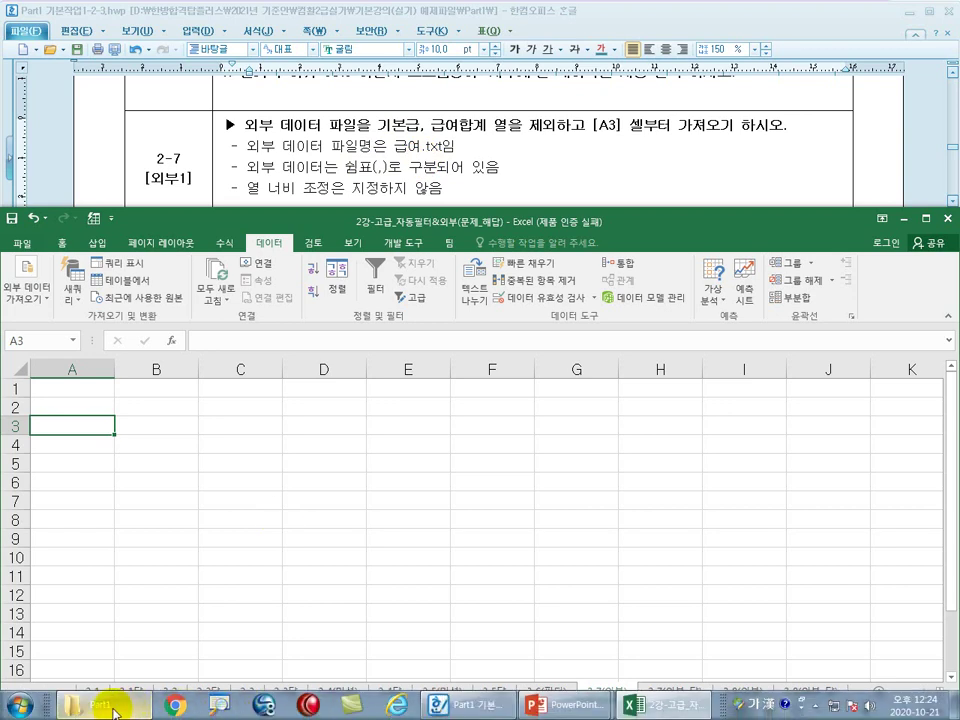
Switch to File Explorer, look for the 급여 file in the OA folder on drive C, and return to the Excel sheet.
click(120, 705)
click(82, 362)
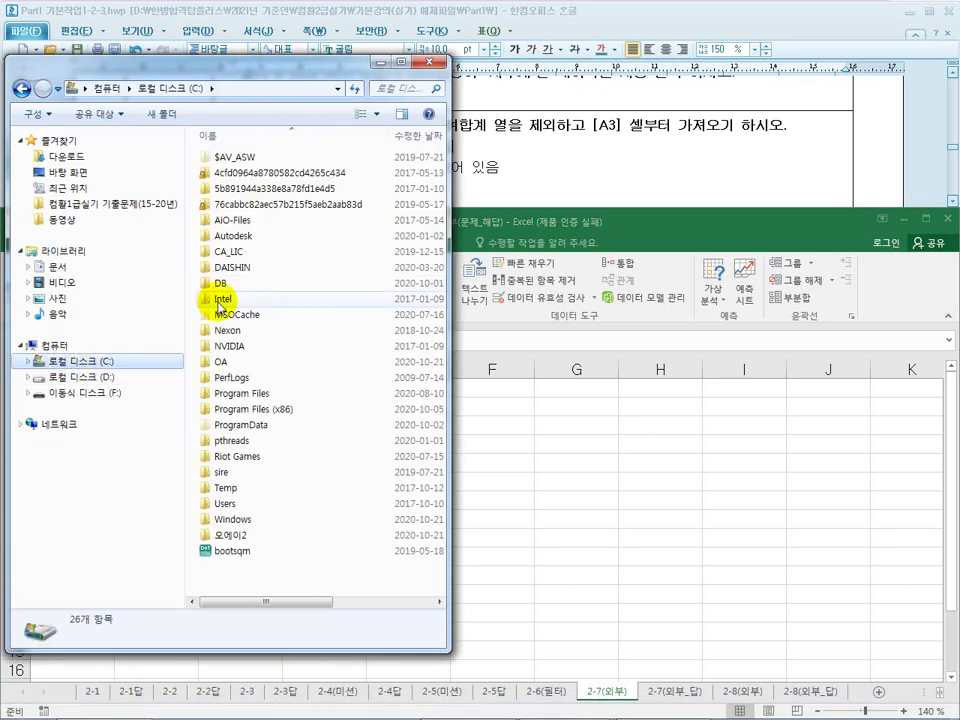
double_click(222, 362)
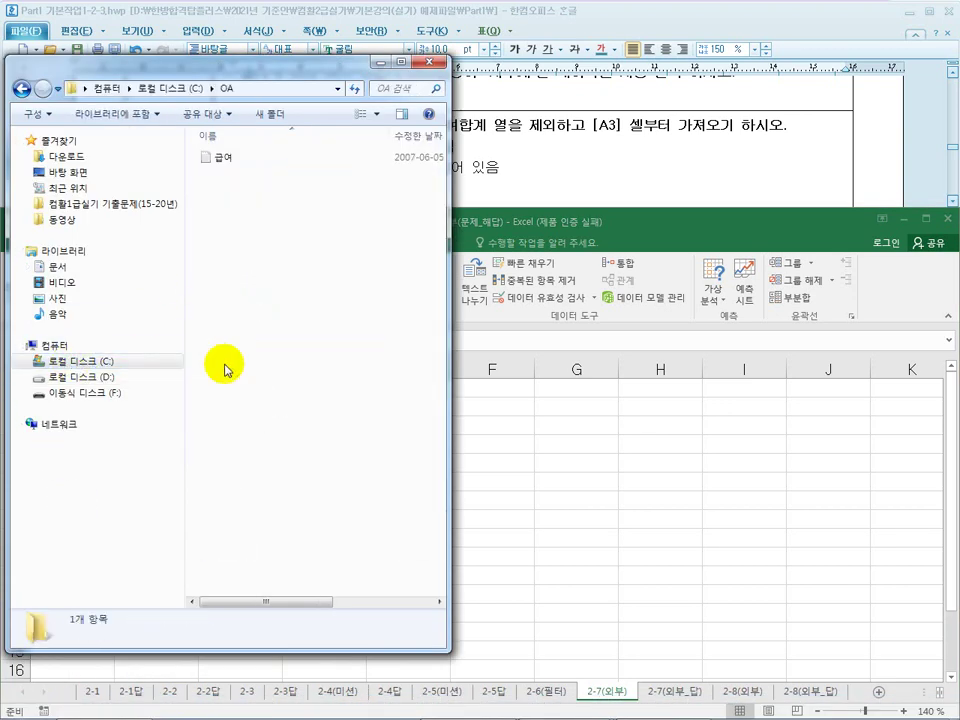
click(22, 88)
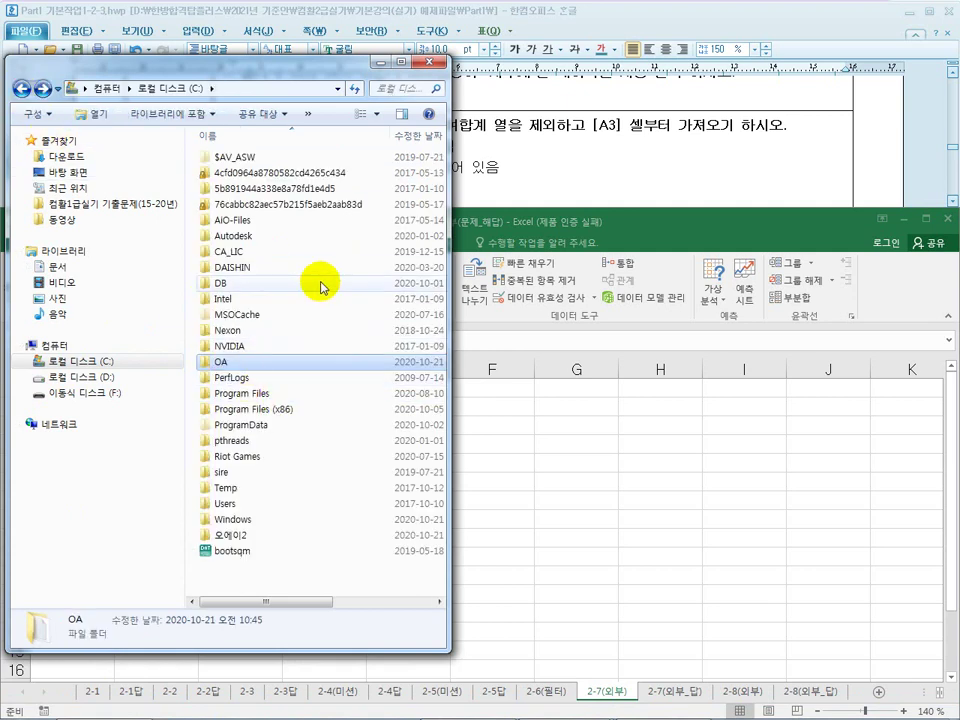
right_click(347, 309)
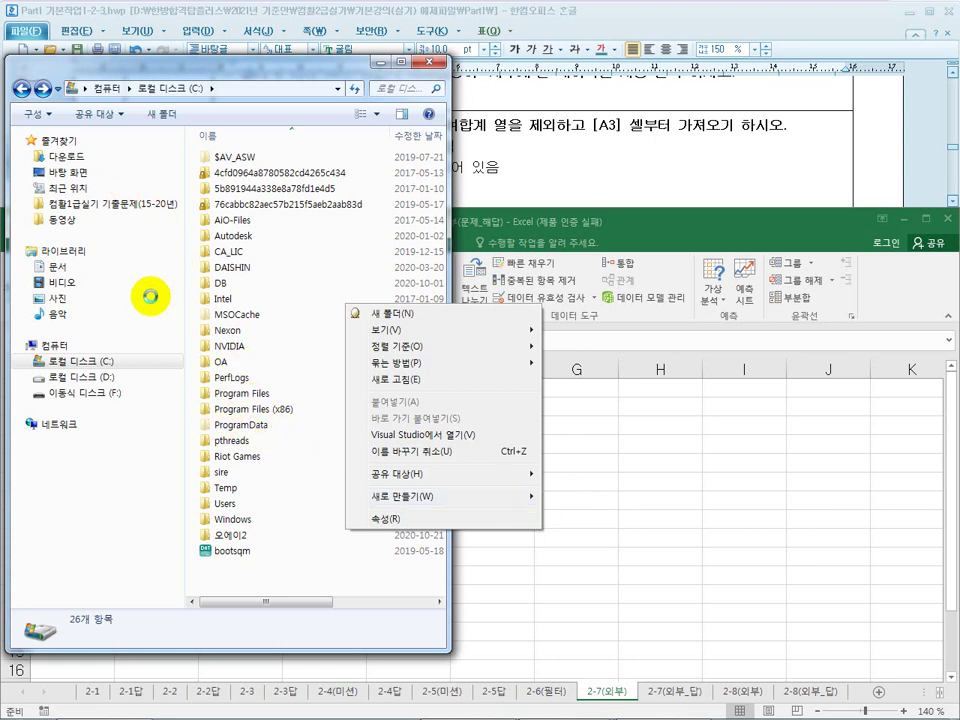
click(222, 363)
double_click(222, 363)
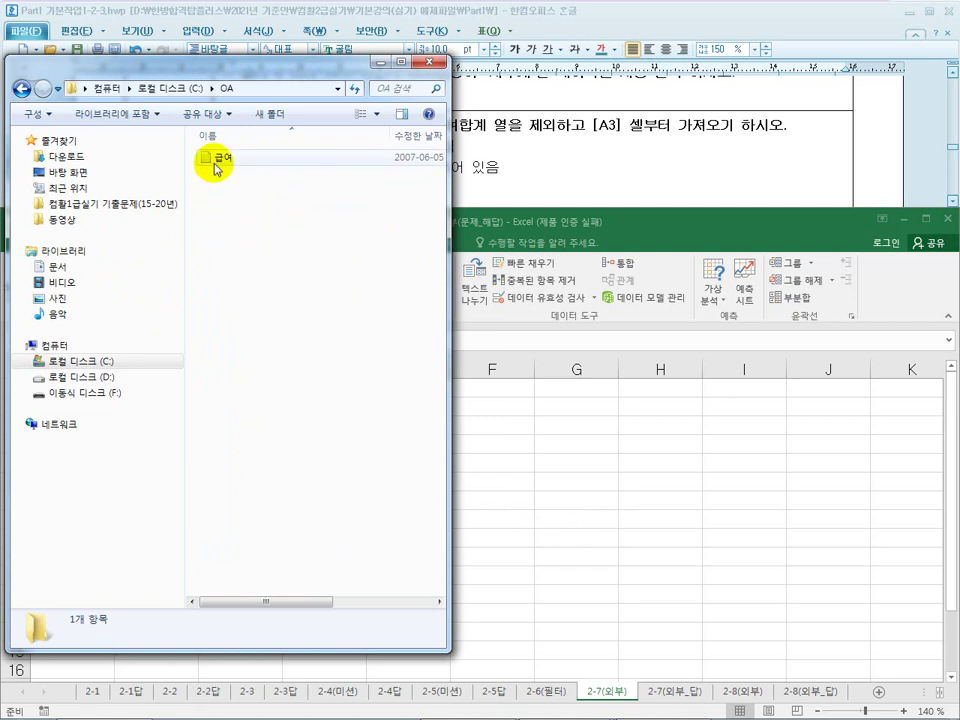
click(565, 472)
click(564, 176)
click(292, 440)
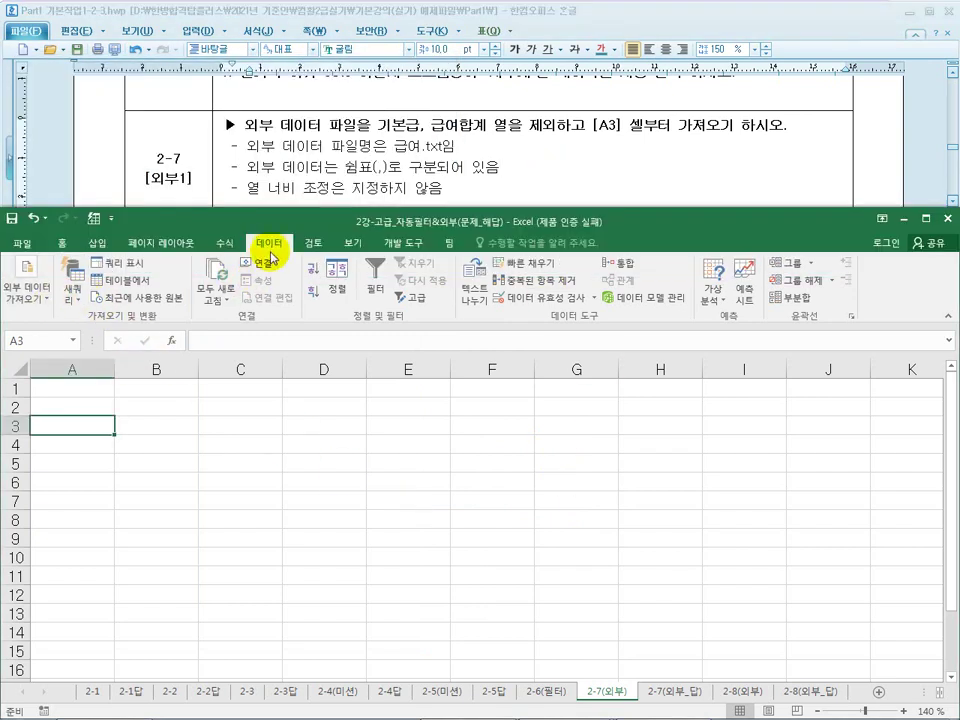
Start a text import of external data from the 급여 file in C:\OA.
click(30, 292)
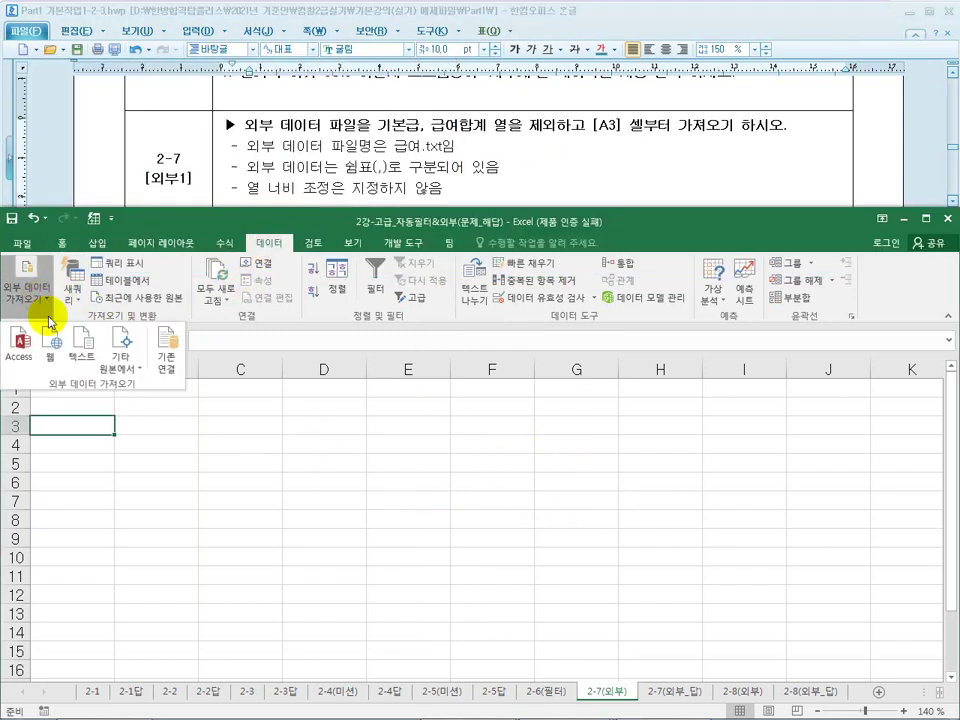
click(80, 360)
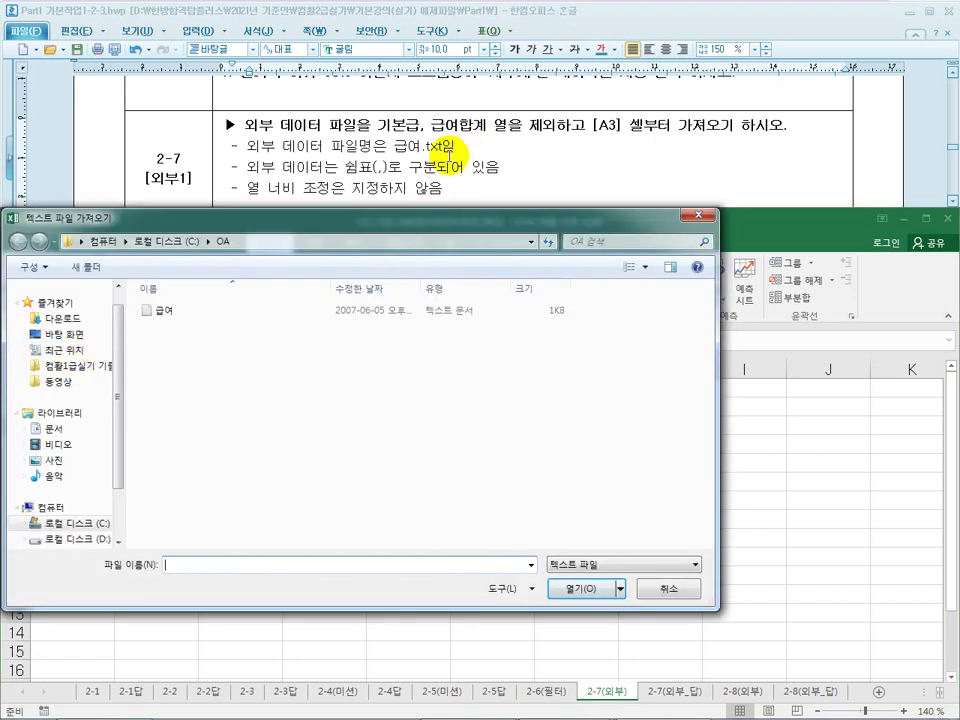
click(162, 315)
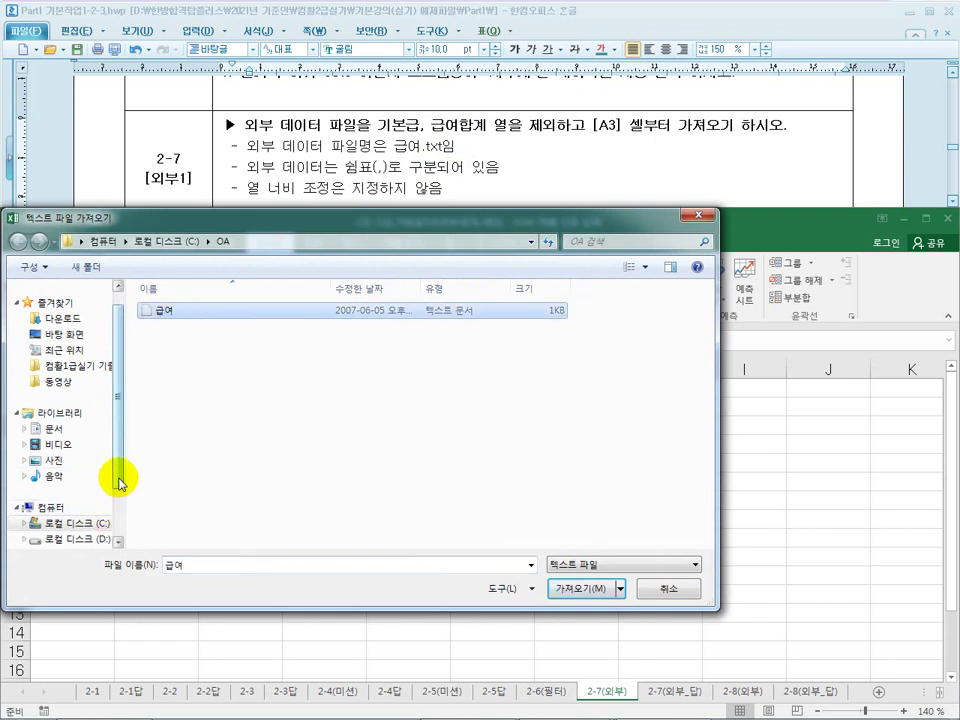
scroll(112, 487, down, 1)
click(90, 493)
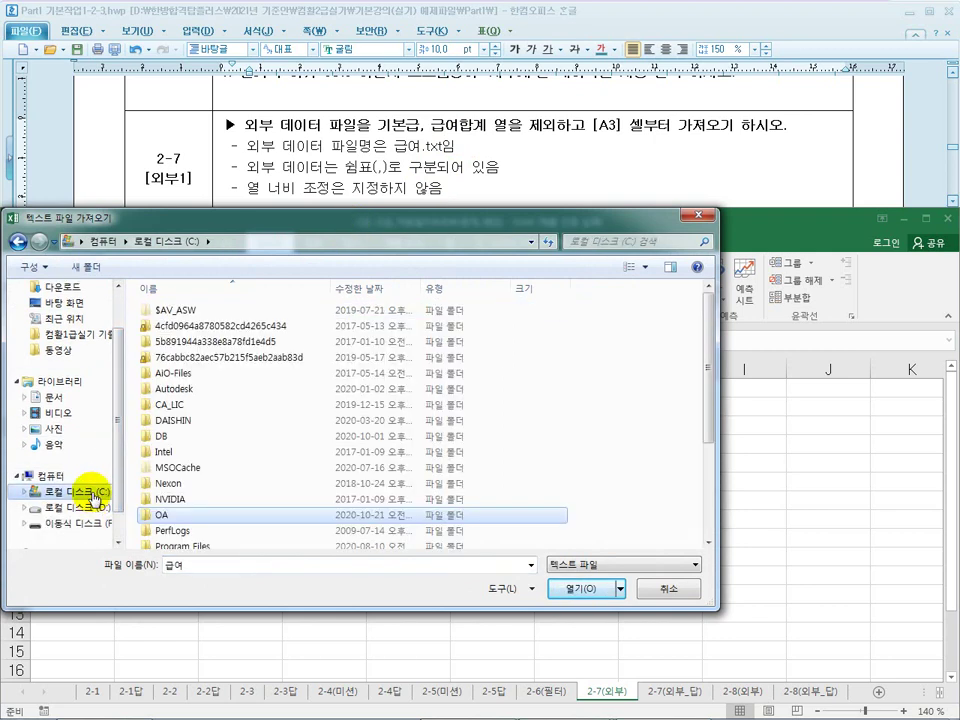
double_click(166, 525)
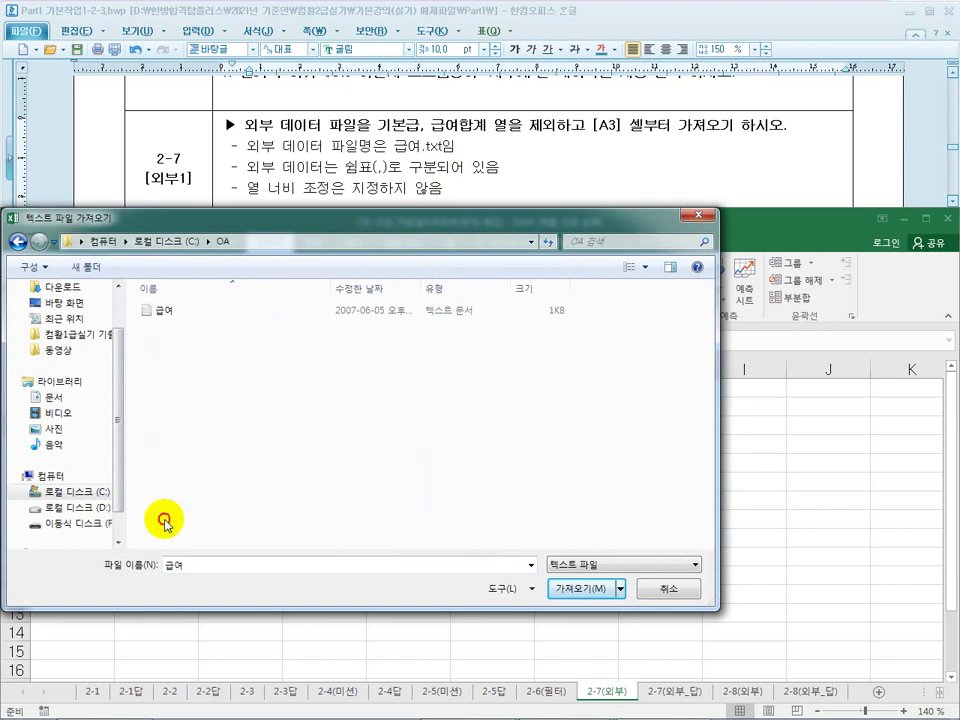
click(168, 313)
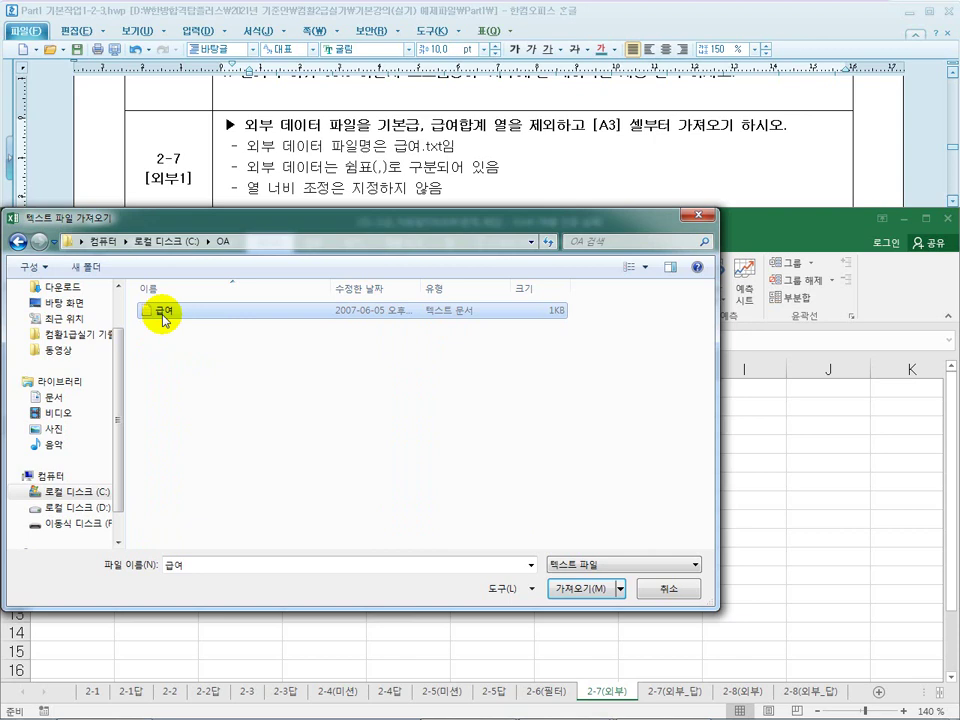
click(574, 590)
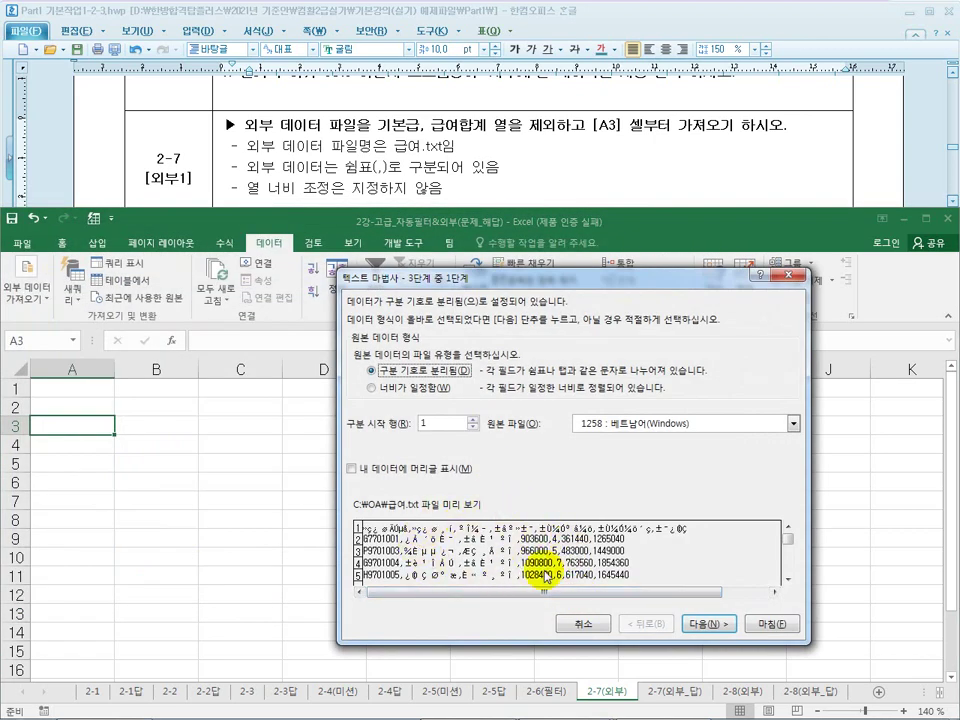
Set the file origin (원본 파일) of the text import to 949 : 한국어.
click(792, 428)
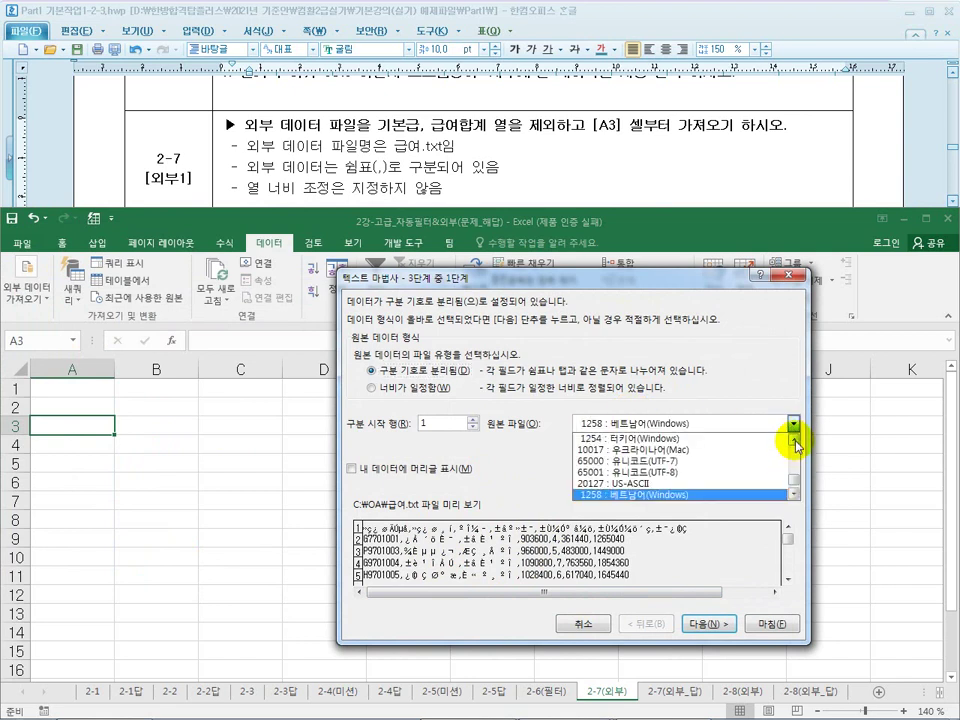
click(795, 441)
click(795, 441)
click(795, 441)
click(795, 441)
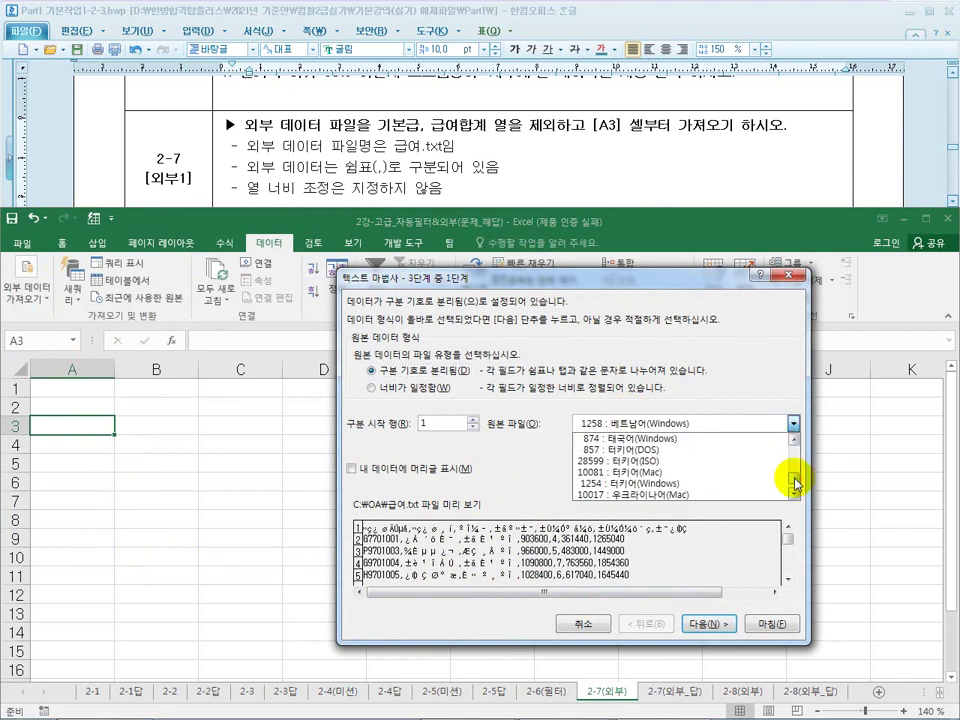
click(795, 437)
click(795, 437)
click(795, 437)
click(795, 437)
click(795, 437)
click(795, 437)
click(795, 440)
click(795, 440)
click(795, 440)
click(795, 440)
click(795, 440)
click(795, 440)
click(795, 440)
click(795, 440)
click(795, 440)
click(795, 440)
click(795, 440)
click(795, 440)
click(795, 440)
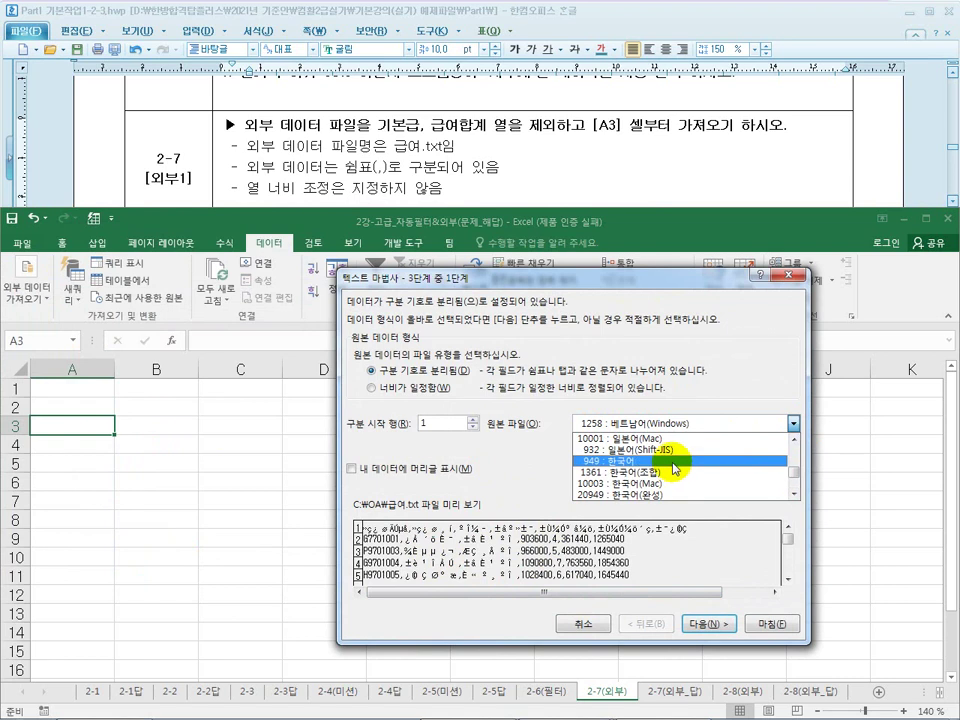
click(675, 462)
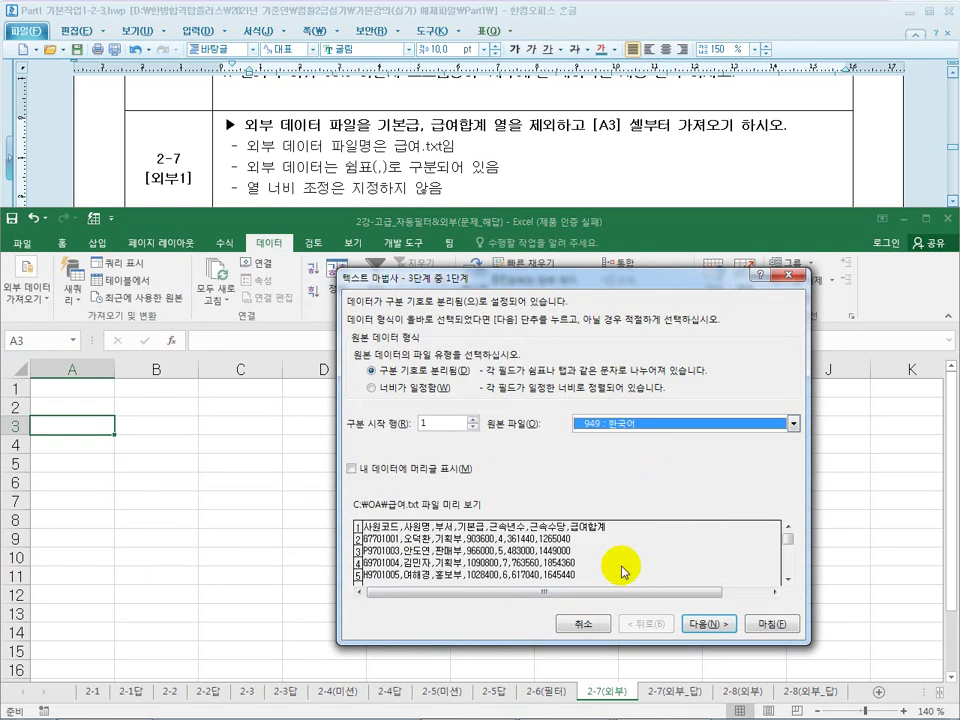
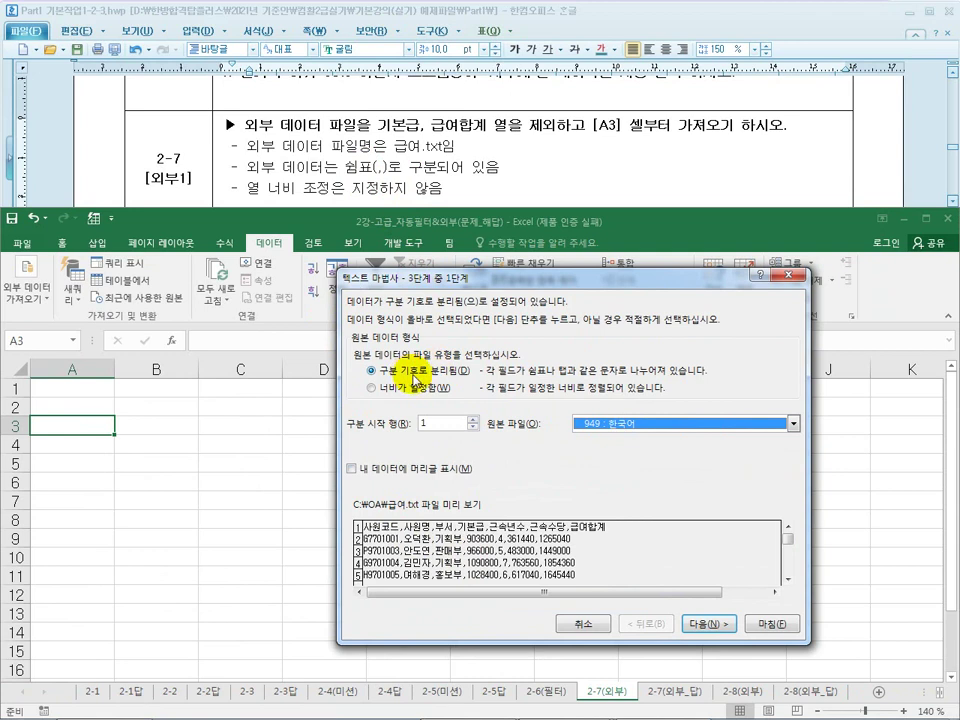
Set the comma (쉼표) as the only delimiter of the text import, clearing the slash from the other (기타) delimiter.
click(713, 624)
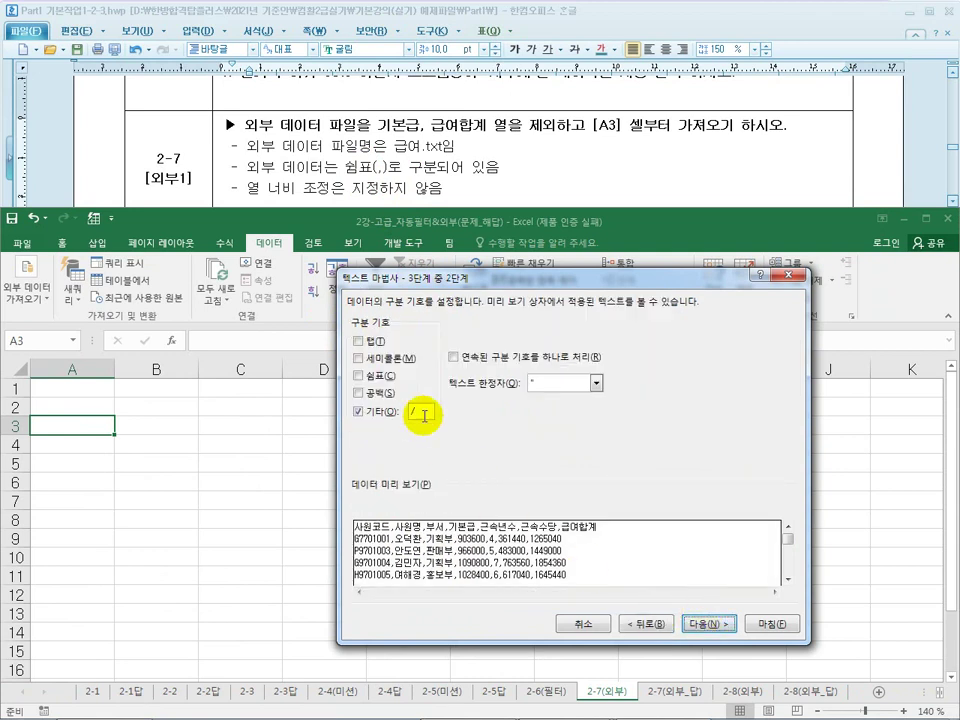
drag(424, 415, 391, 410)
key(BackSpace)
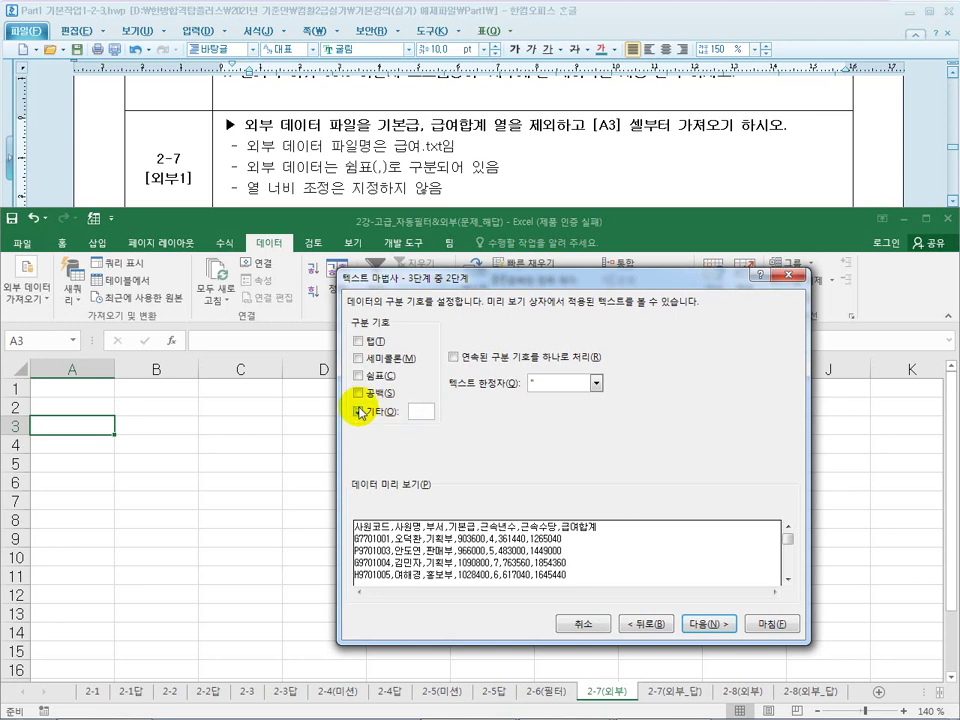
click(358, 376)
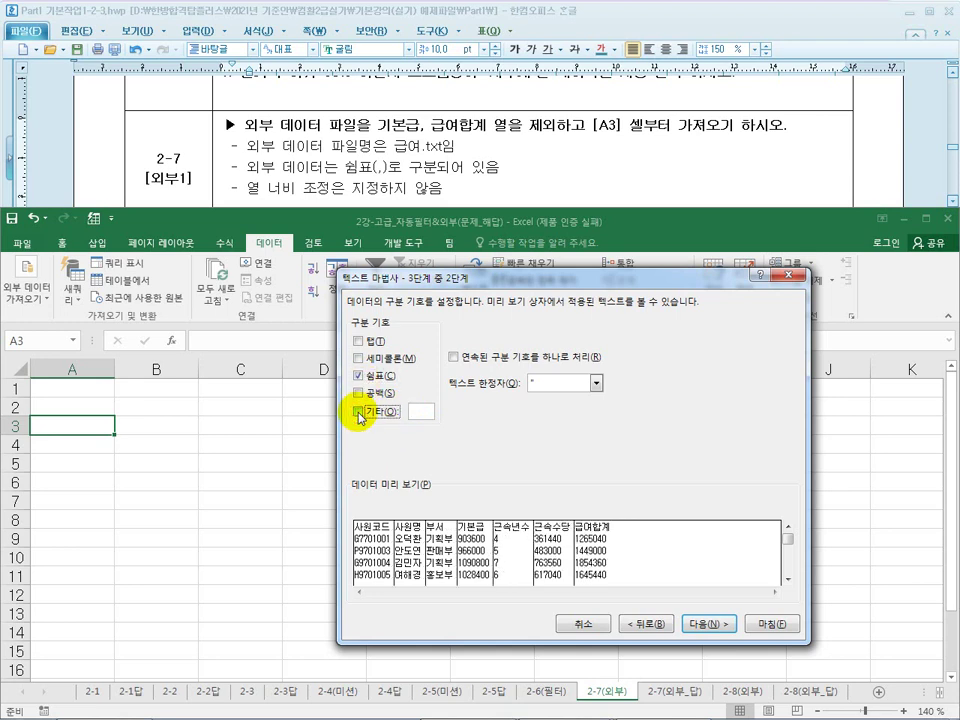
click(420, 411)
click(357, 411)
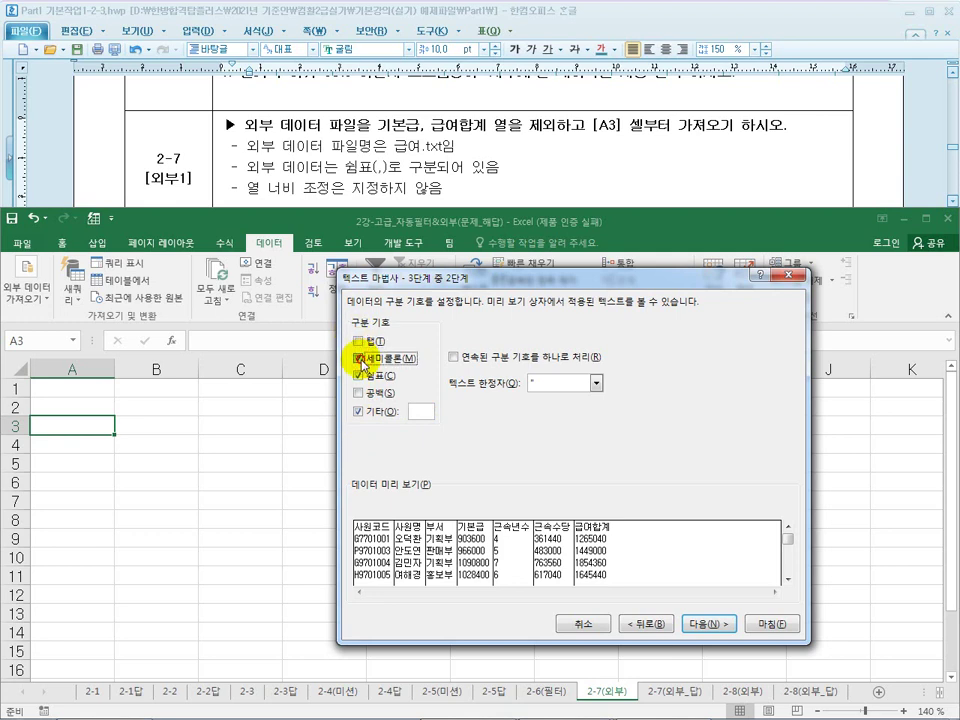
click(357, 358)
click(357, 411)
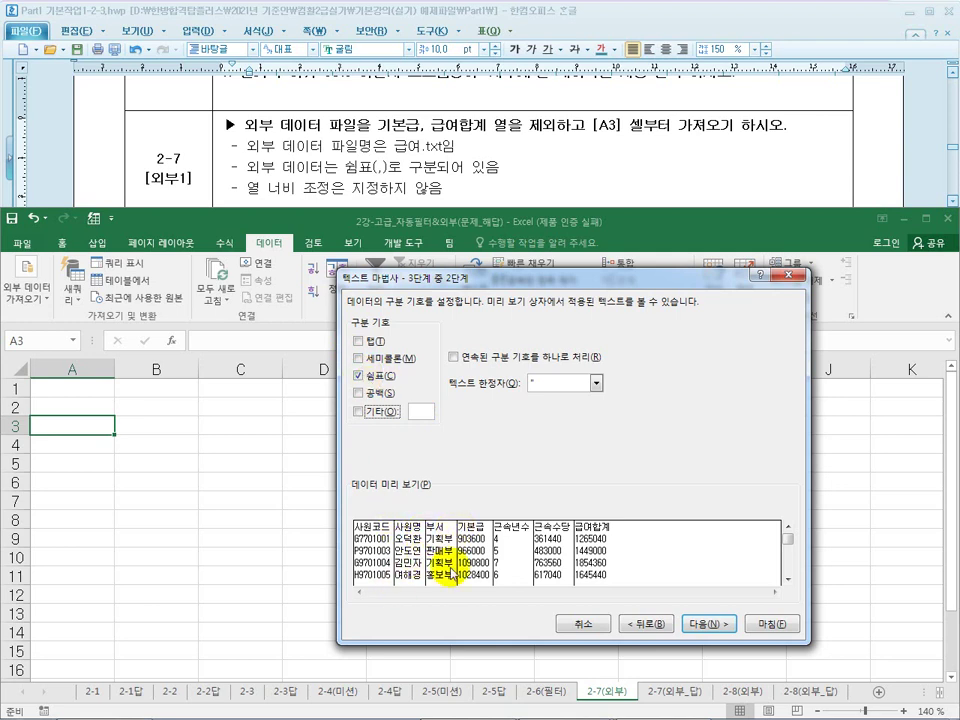
Try the semicolon (세미콜론) as the import delimiter, then restore the comma (쉼표).
click(357, 375)
click(357, 358)
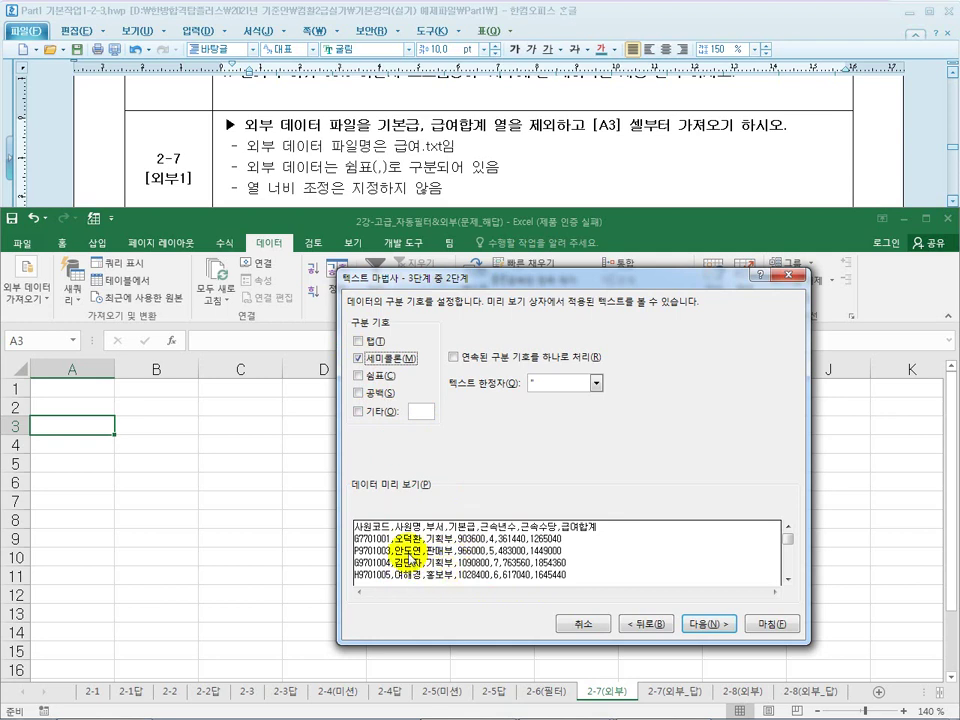
click(357, 358)
click(357, 376)
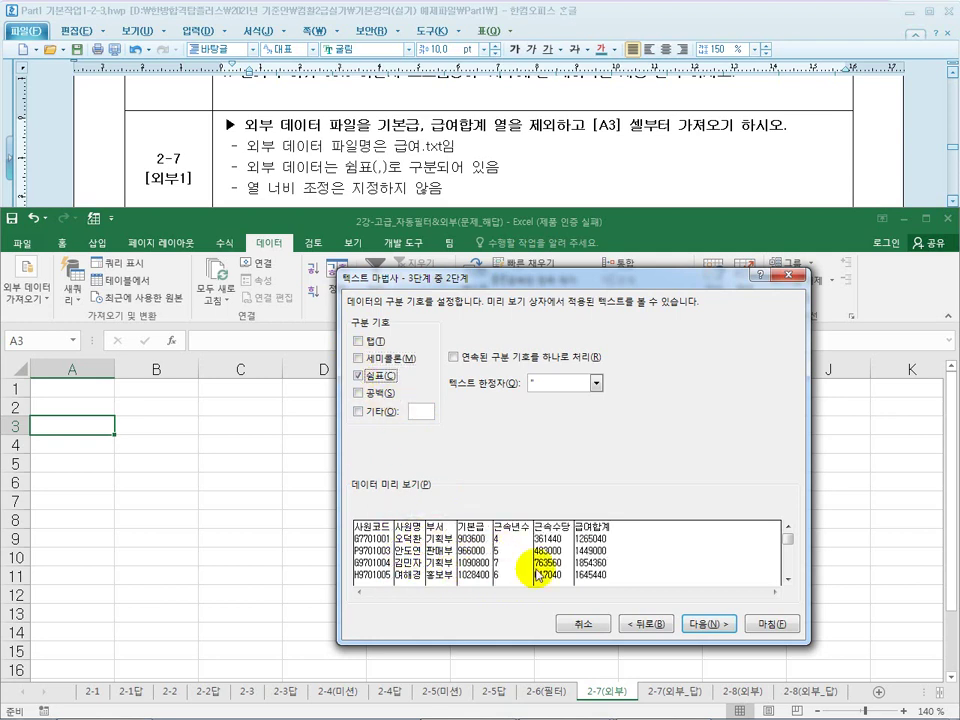
Exclude the 기본급 and 급여합계 columns from the text import by setting them to 열 가져오지 않음(건너뜀).
click(690, 623)
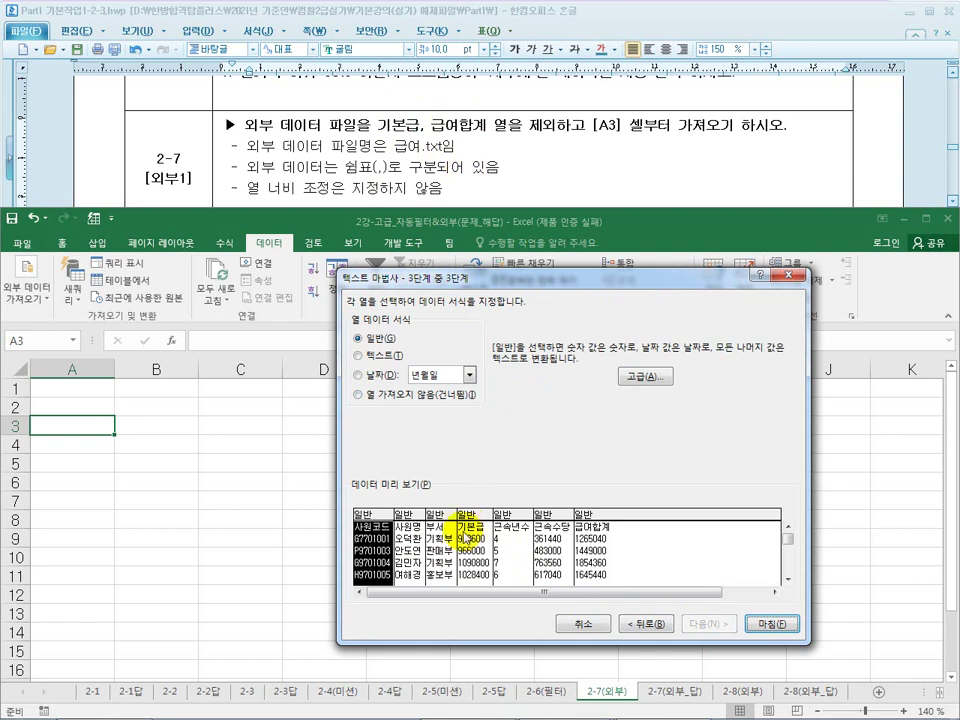
click(474, 536)
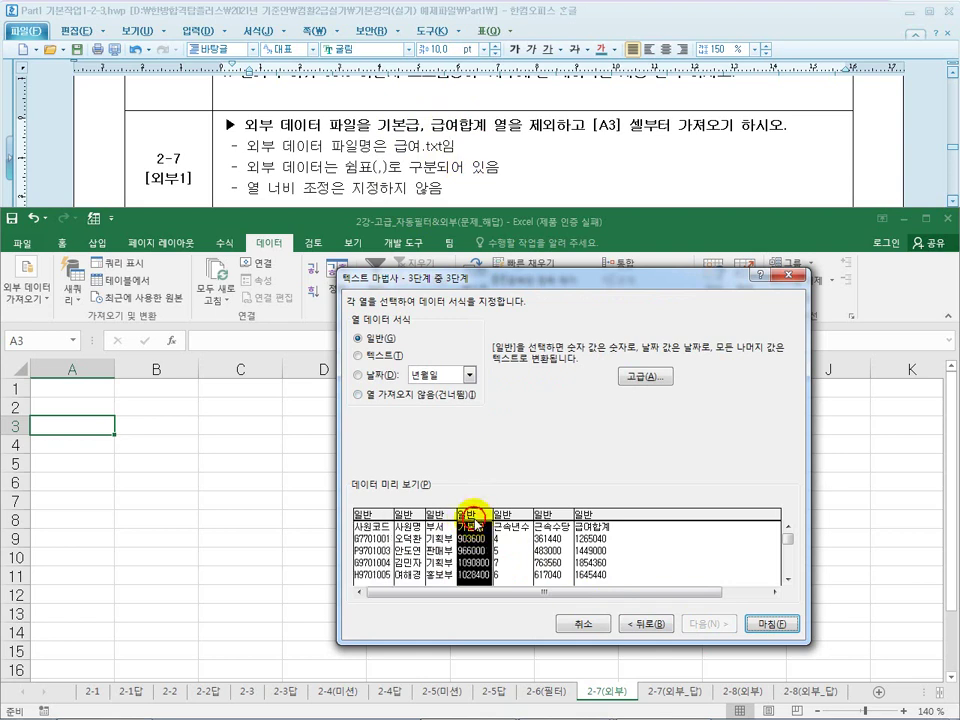
click(430, 402)
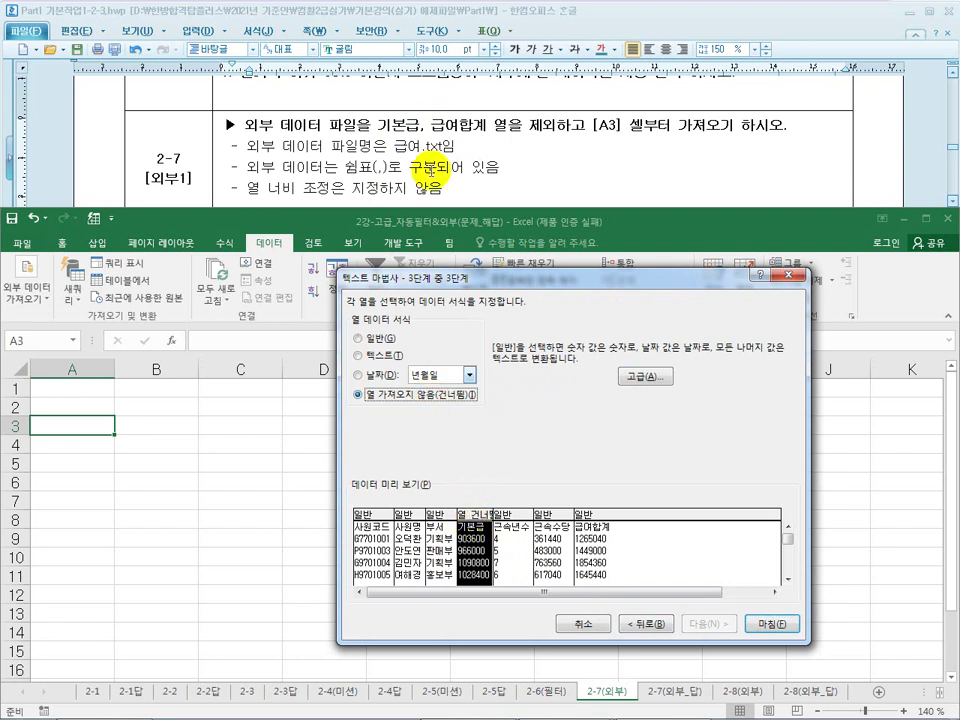
click(590, 535)
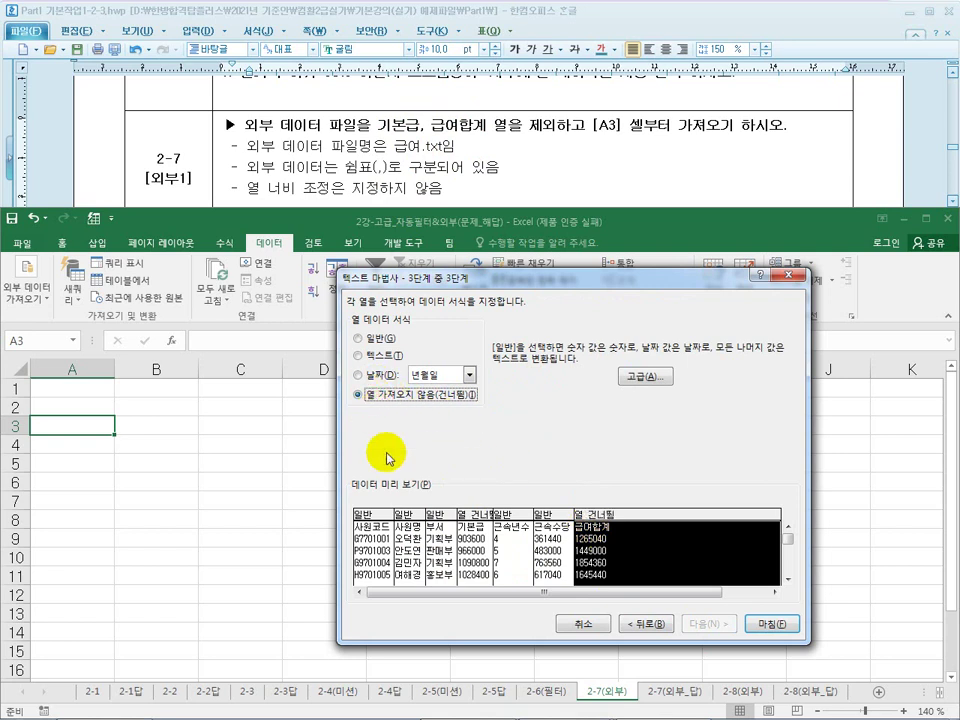
Review the import format assigned to the 사원코드, 근속년수 and 급여합계 columns in the data preview.
click(373, 518)
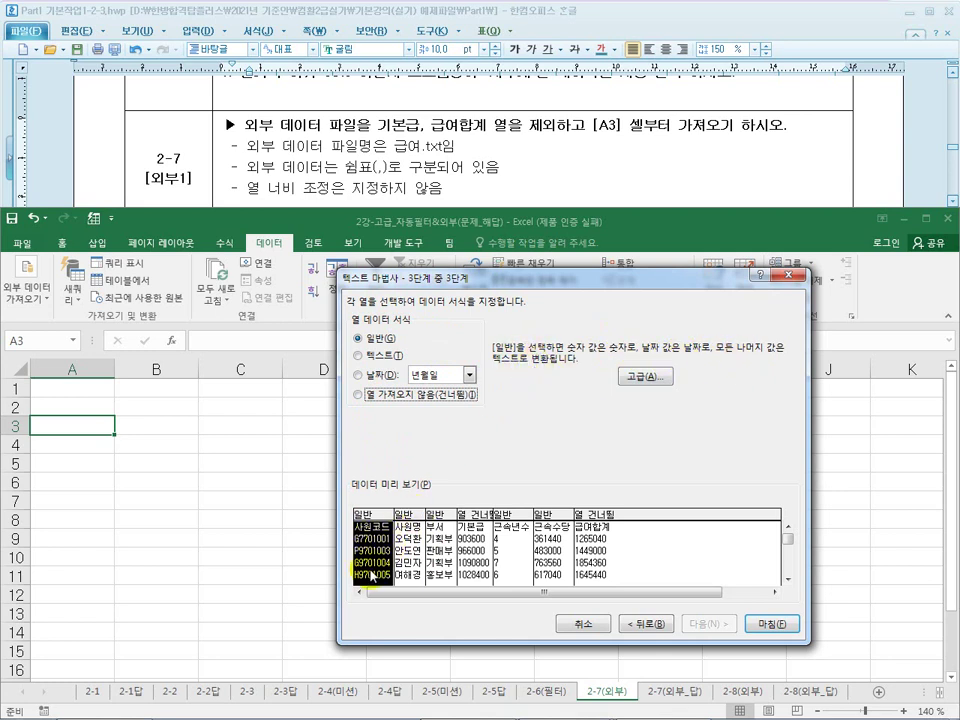
click(507, 530)
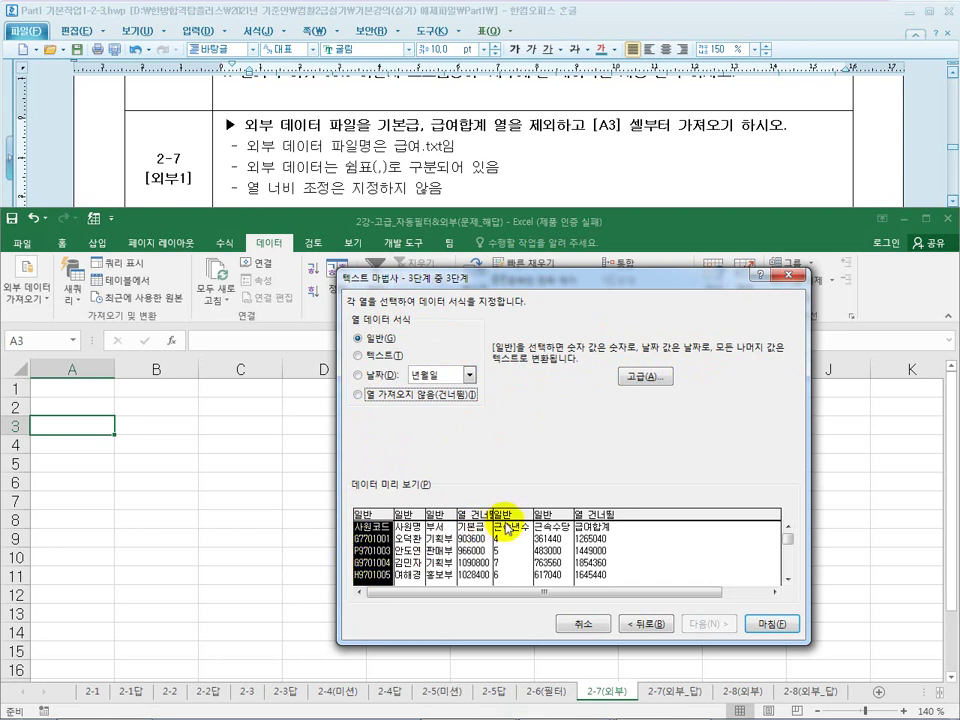
click(507, 514)
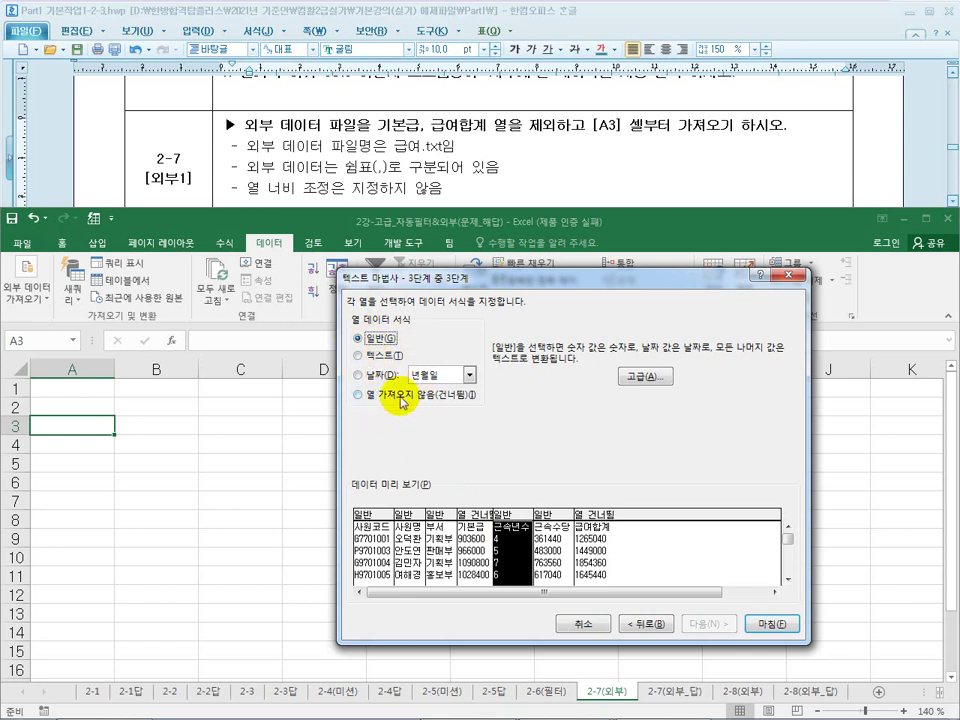
click(598, 514)
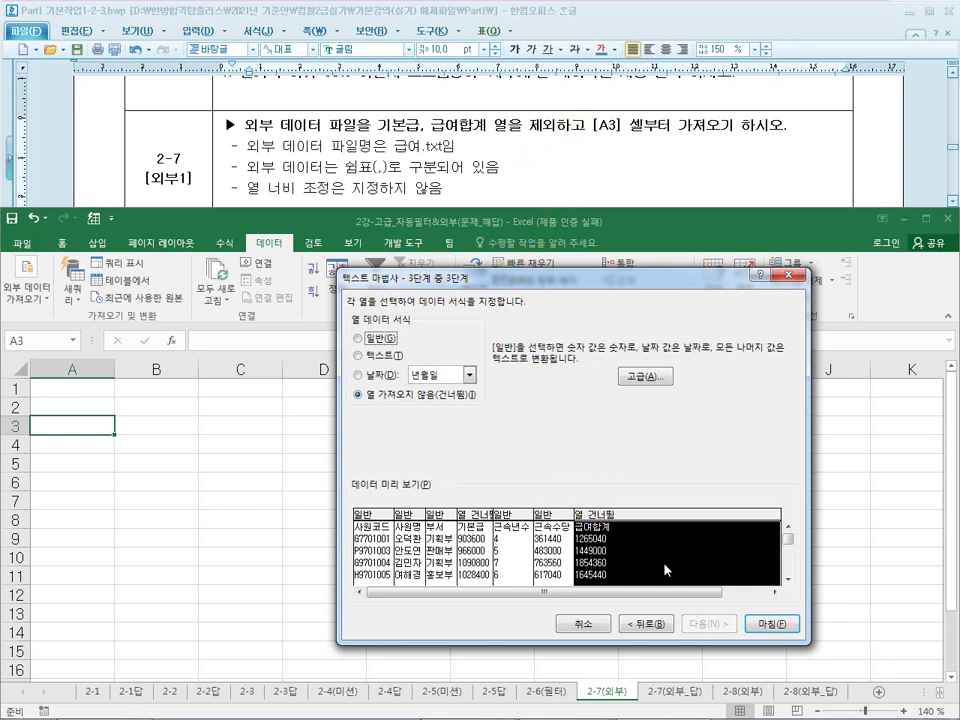
Turn off column width adjustment (열 너비 조정) and import the data into the existing worksheet at cell A3.
click(763, 627)
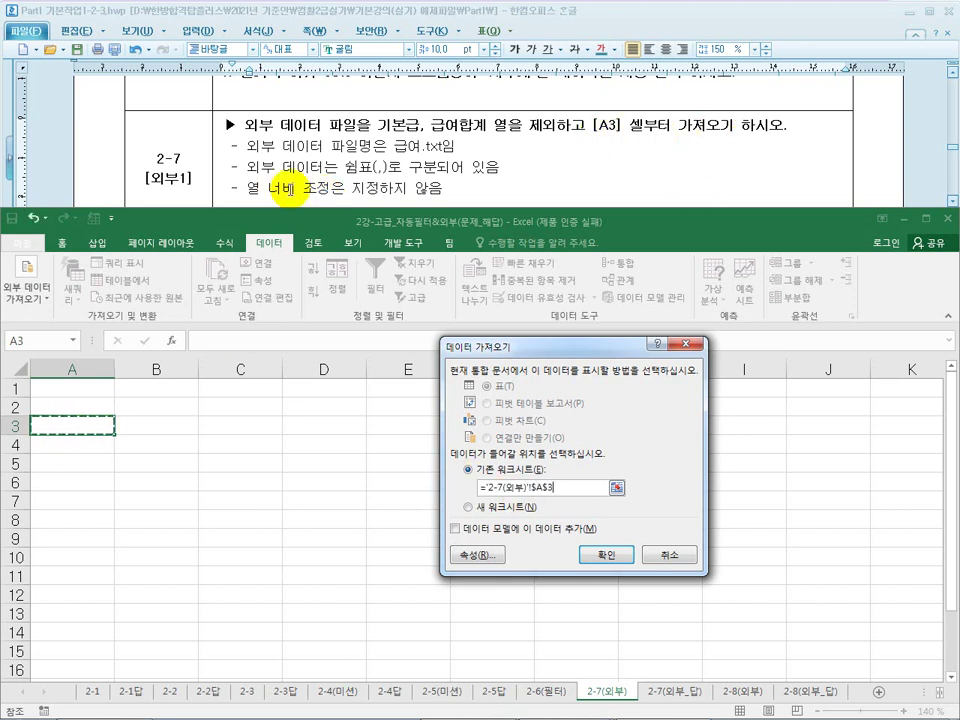
click(481, 556)
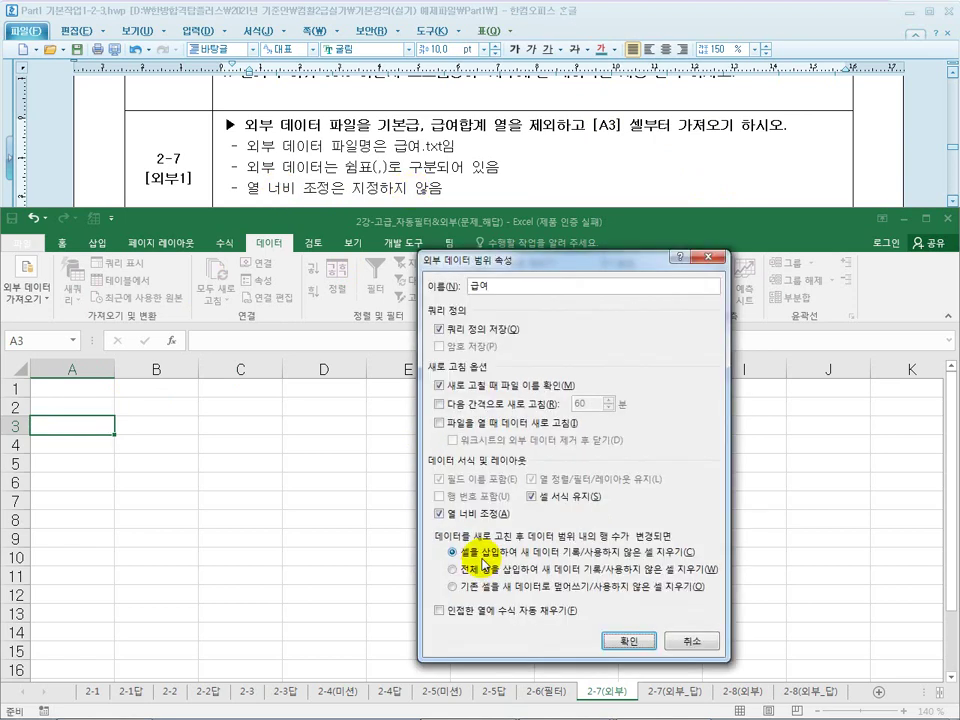
click(438, 514)
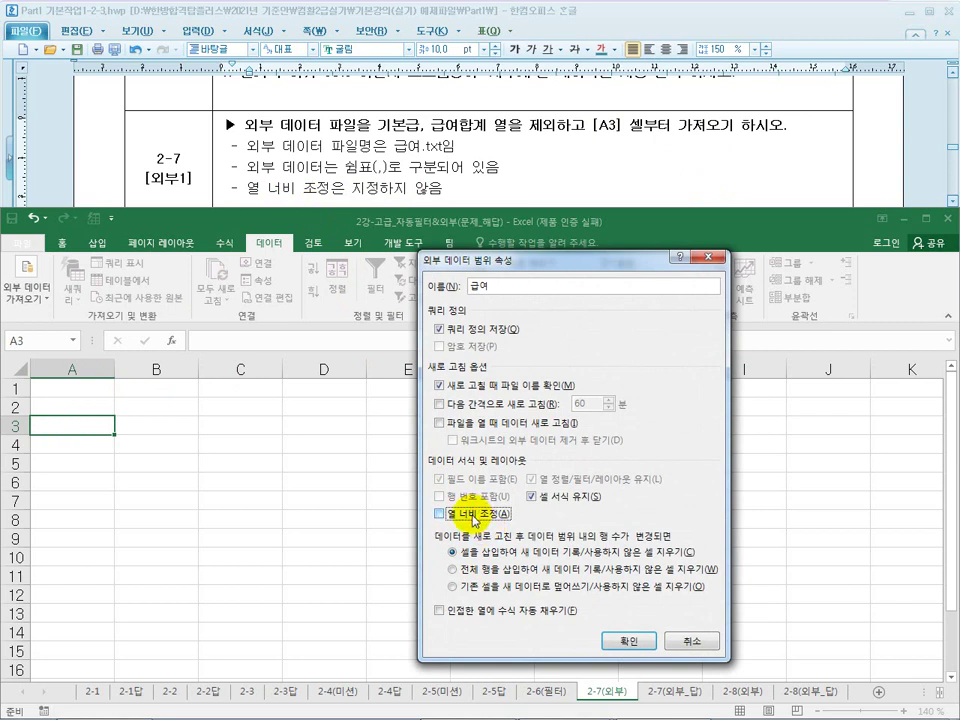
click(640, 640)
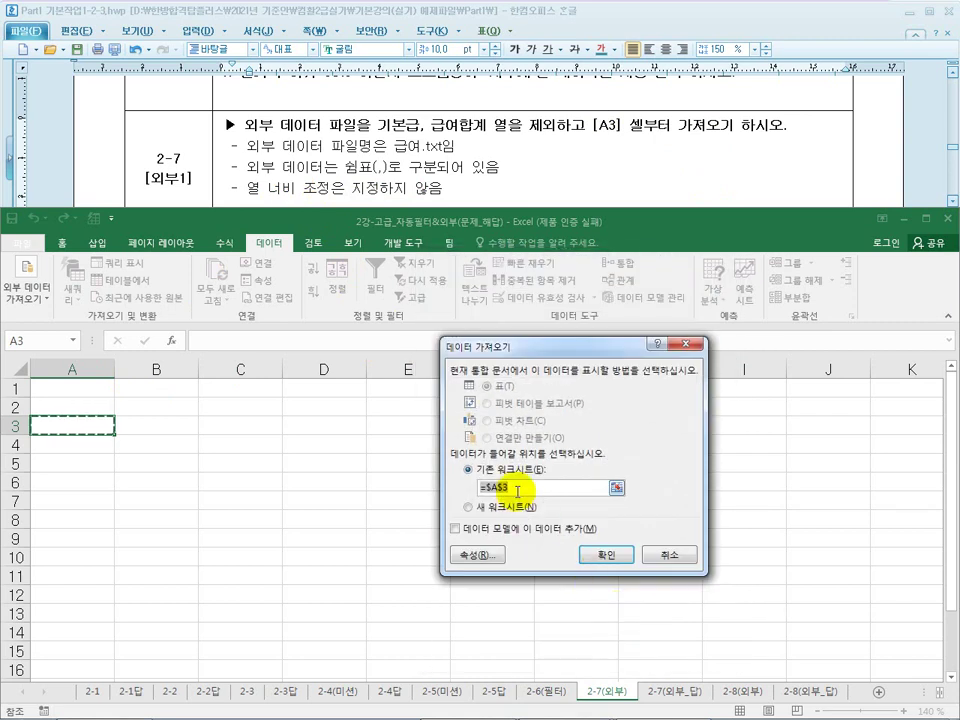
click(75, 426)
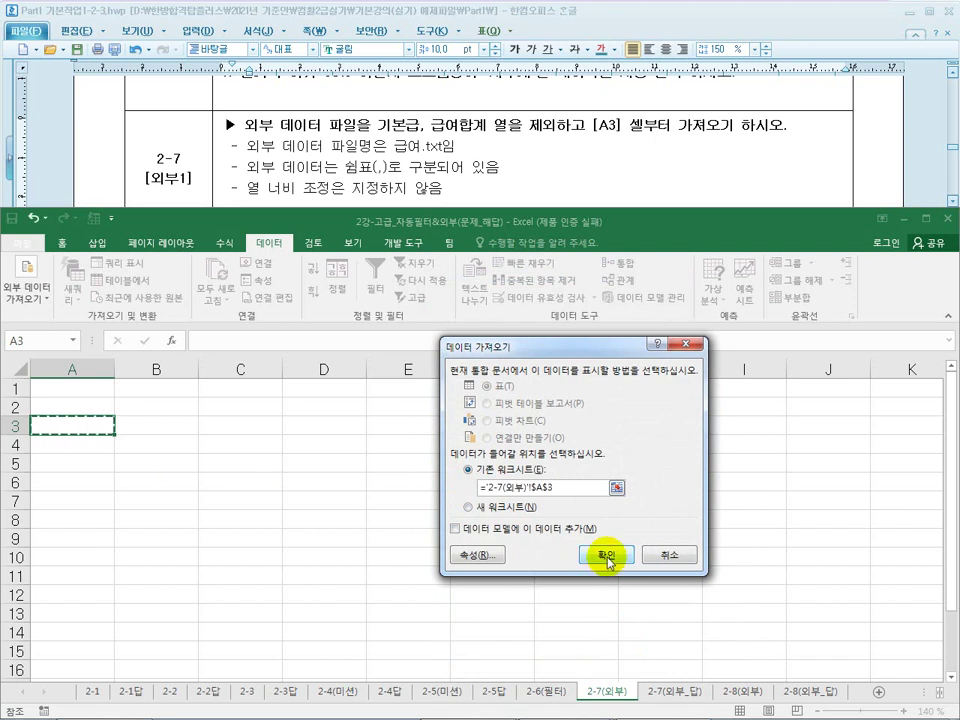
click(607, 556)
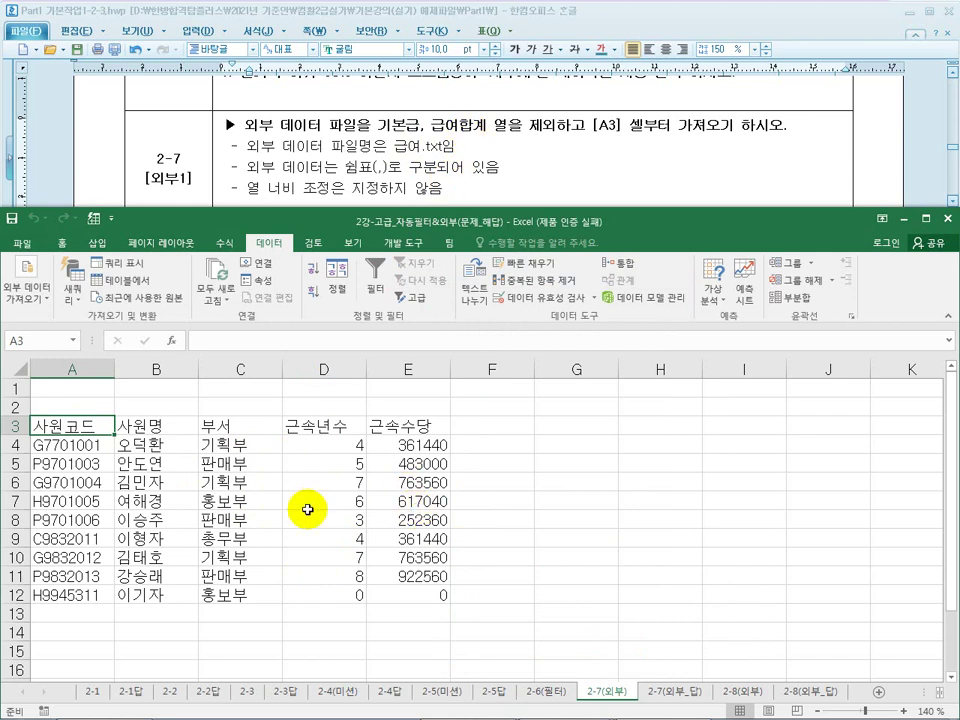
Read task 2-8 in the task document, open the 2-8(외부) sheet, and highlight the words 텍스트 나누기 in the task text.
click(455, 167)
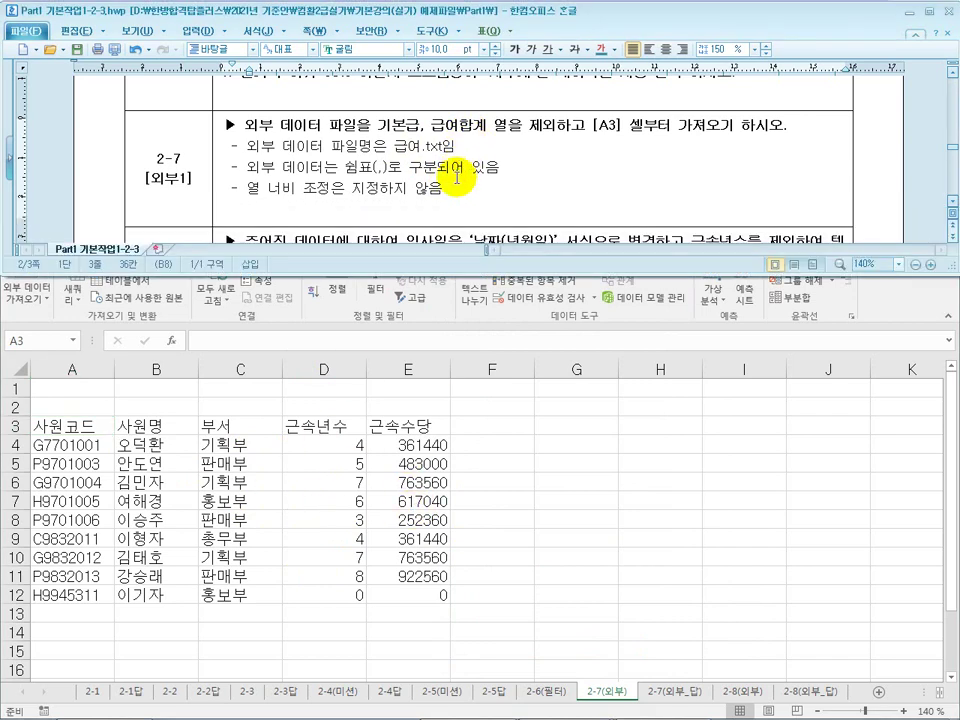
scroll(455, 177, down, 3)
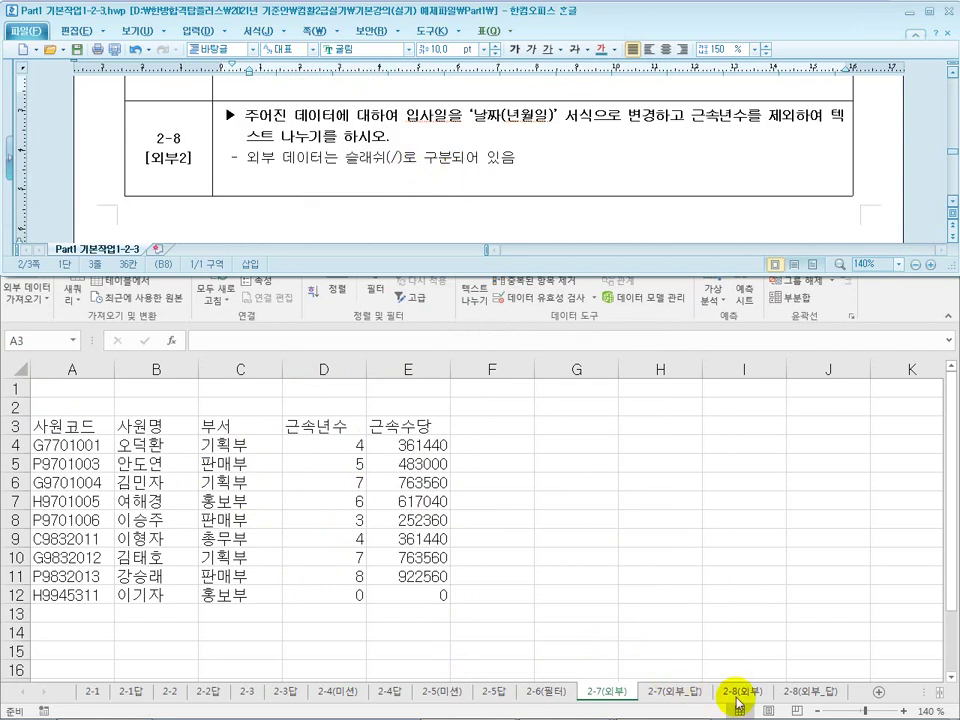
click(668, 691)
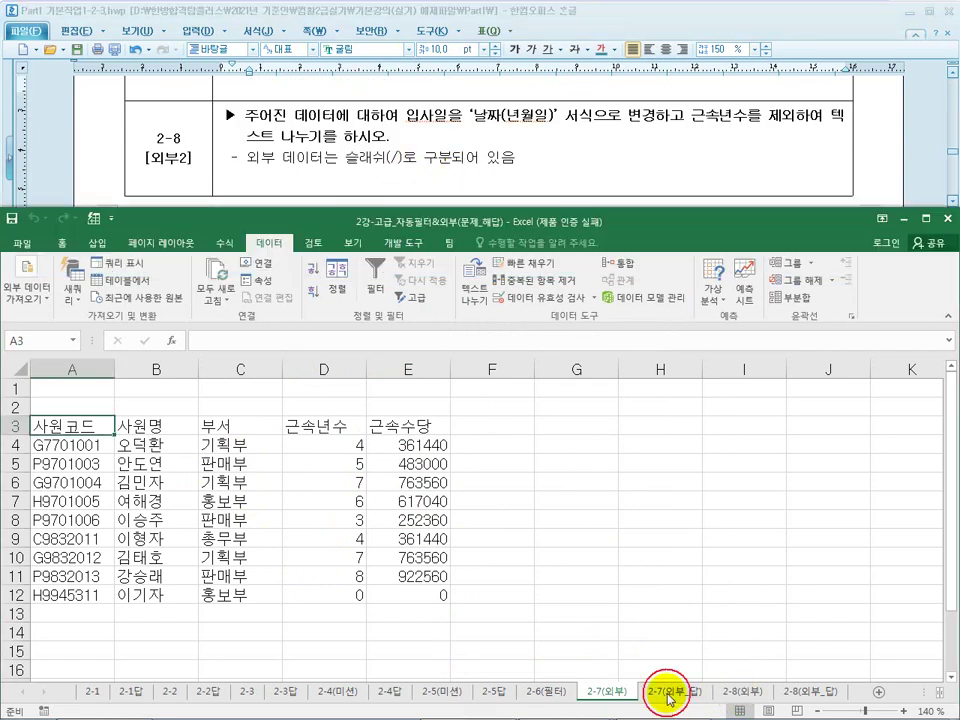
click(725, 697)
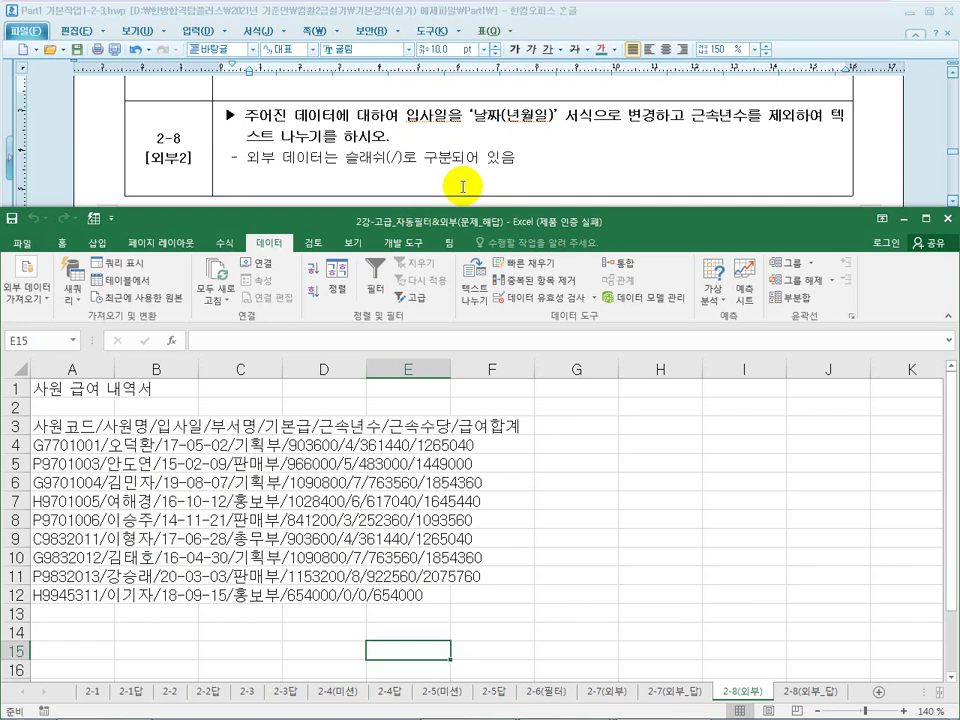
click(842, 116)
drag(840, 118, 328, 137)
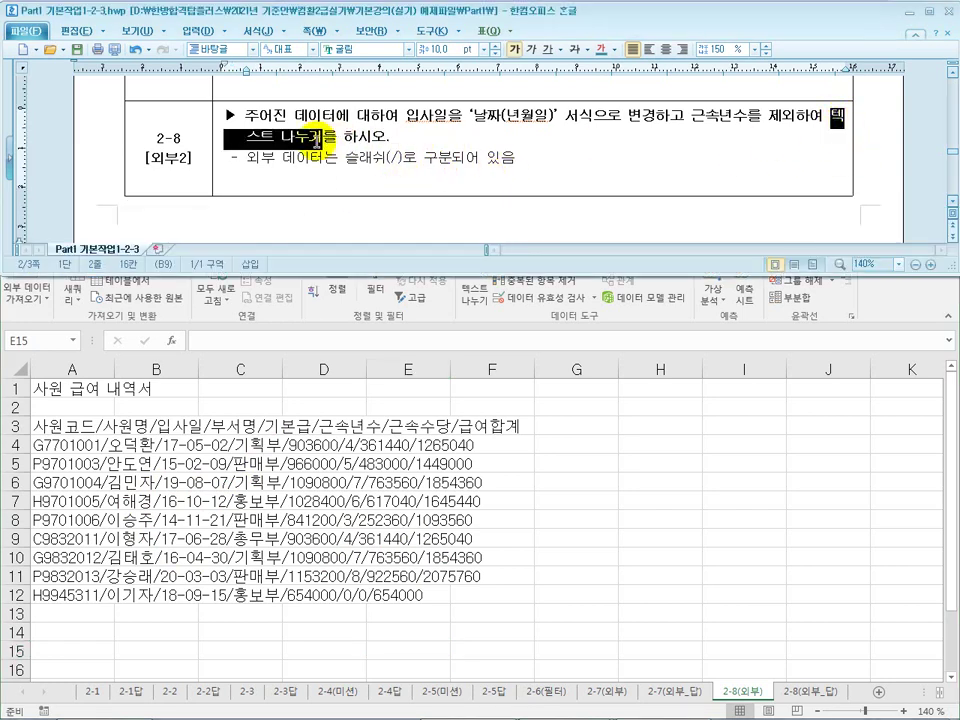
Examine which cells in rows 3 to 5 of the 2-8(외부) sheet hold the slash-separated text.
click(276, 520)
click(101, 425)
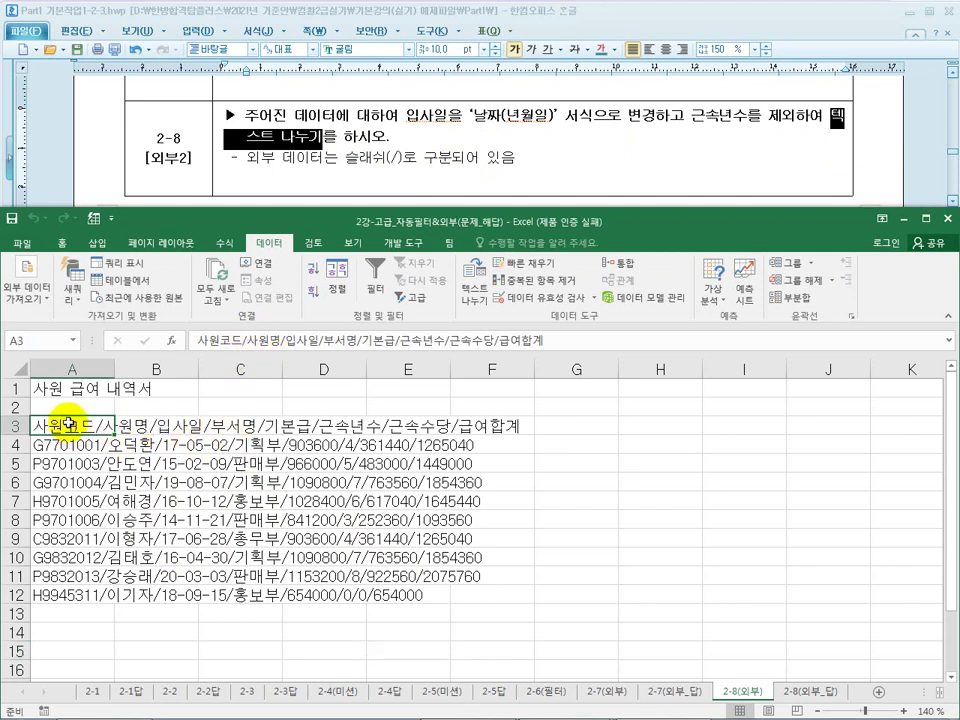
click(124, 425)
click(214, 425)
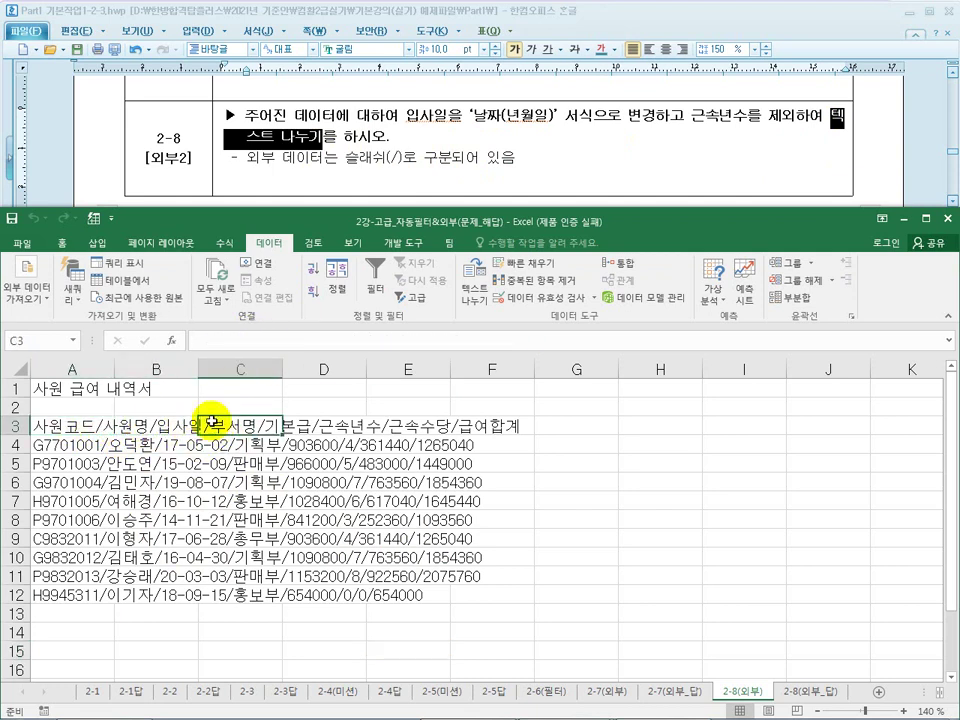
click(297, 416)
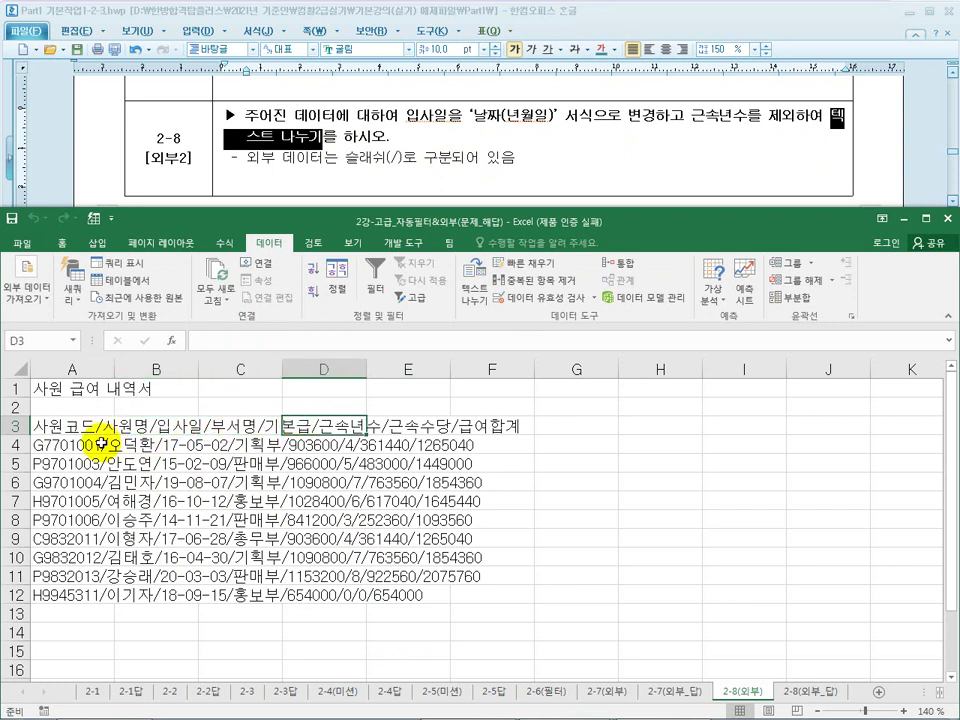
click(78, 425)
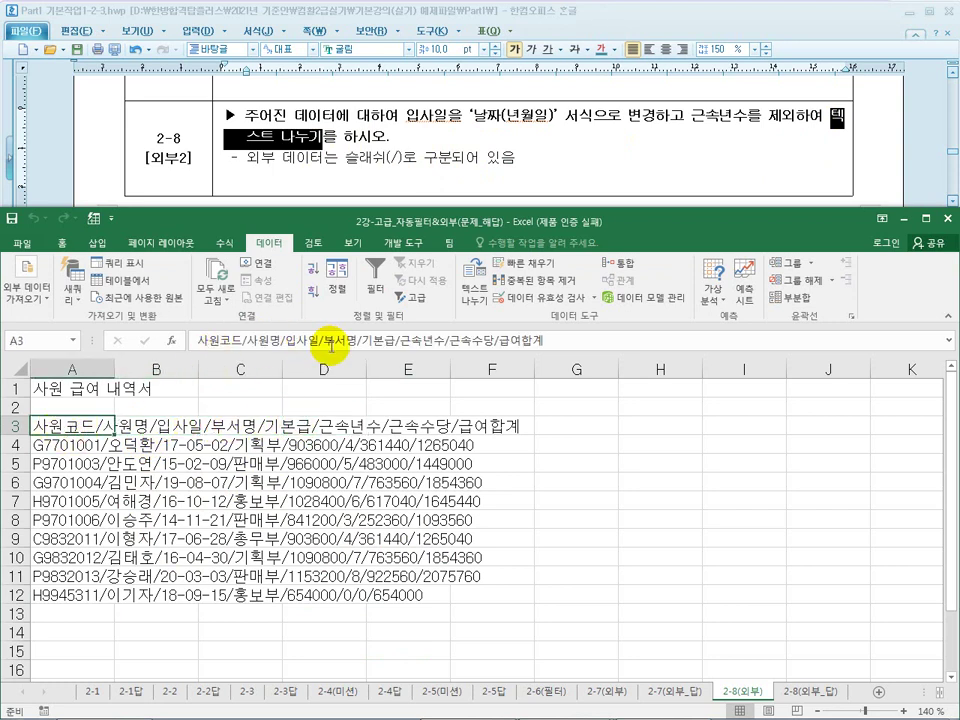
click(72, 444)
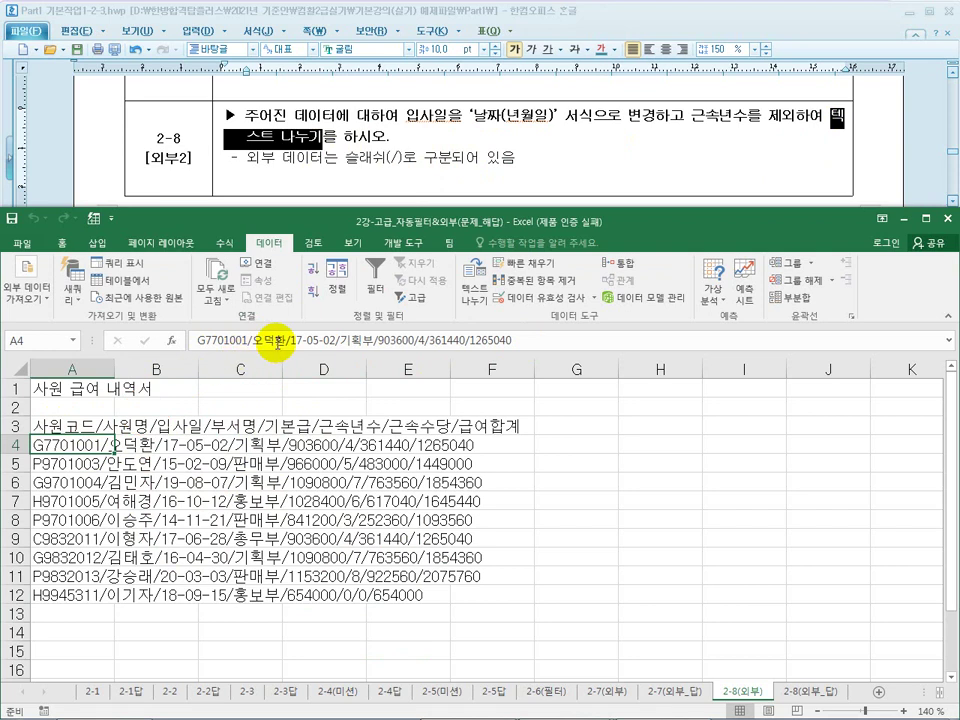
click(73, 462)
Start Text to Columns (텍스트 나누기) on the range A3:A12 of the 2-8(외부) sheet.
drag(72, 425, 76, 600)
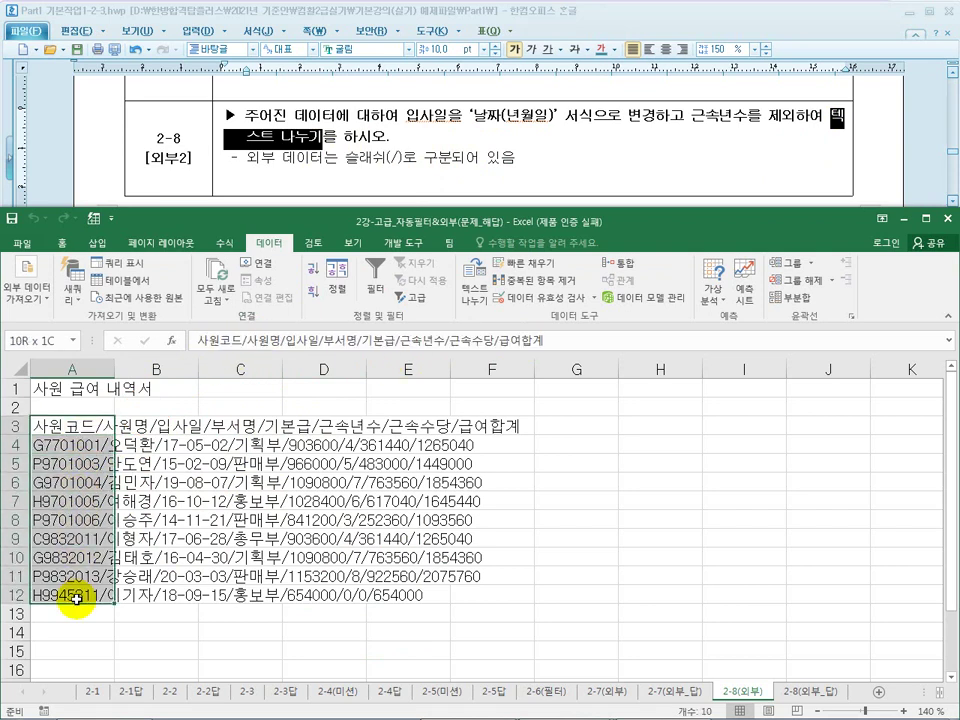
click(76, 425)
drag(76, 425, 56, 589)
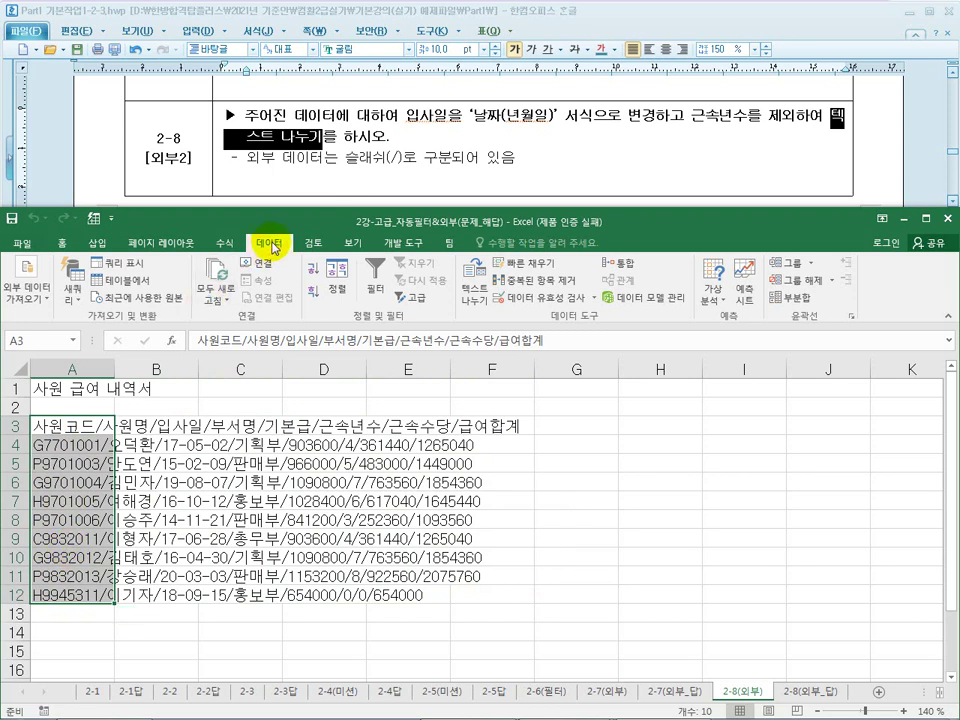
click(469, 298)
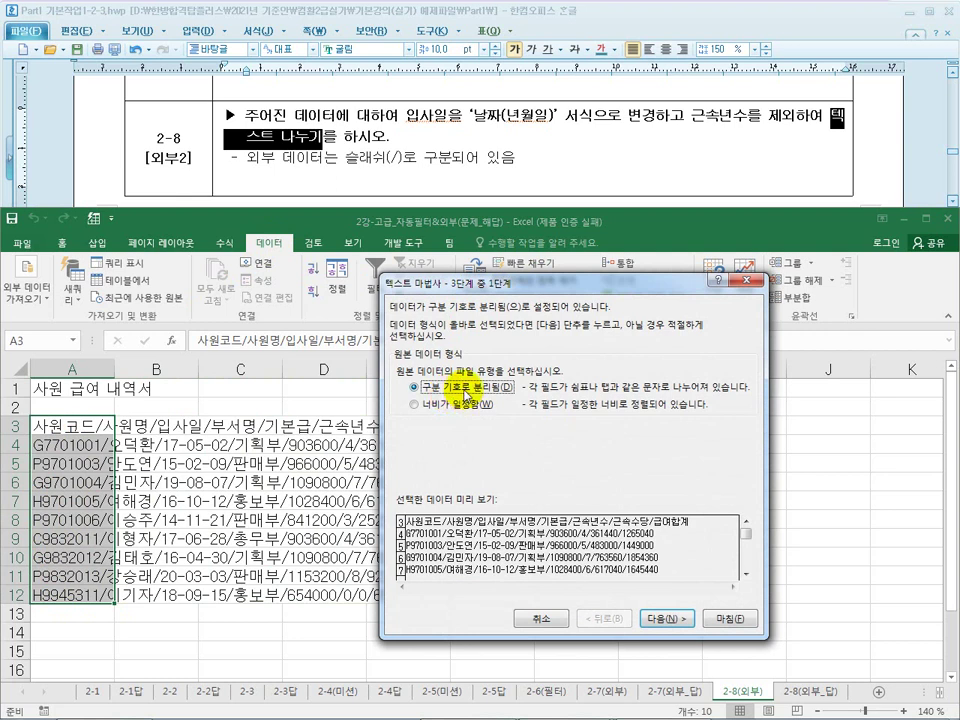
Keep the delimited data type, remove the slash from the 기타 delimiter in the delimiter settings, and turn 기타 off.
click(662, 620)
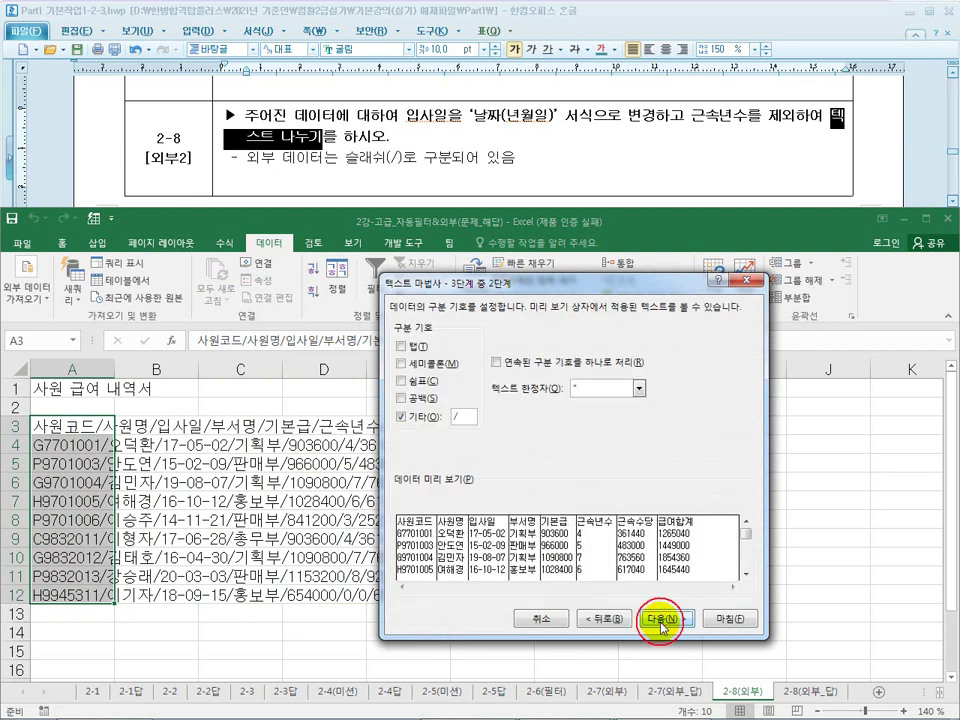
click(448, 419)
double_click(463, 417)
key(Delete)
click(401, 345)
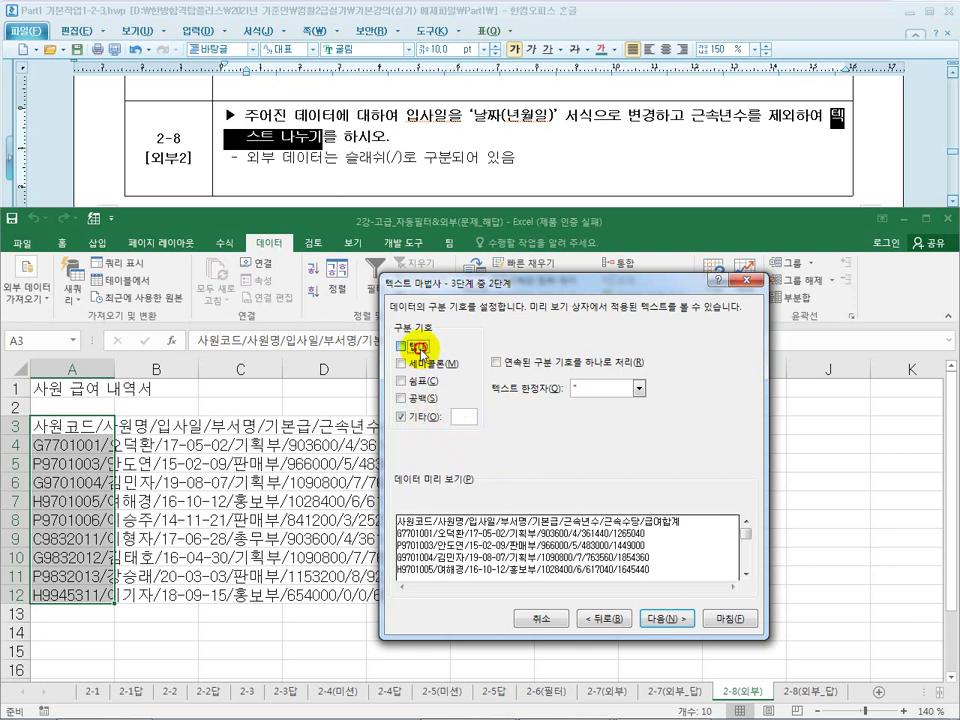
click(401, 417)
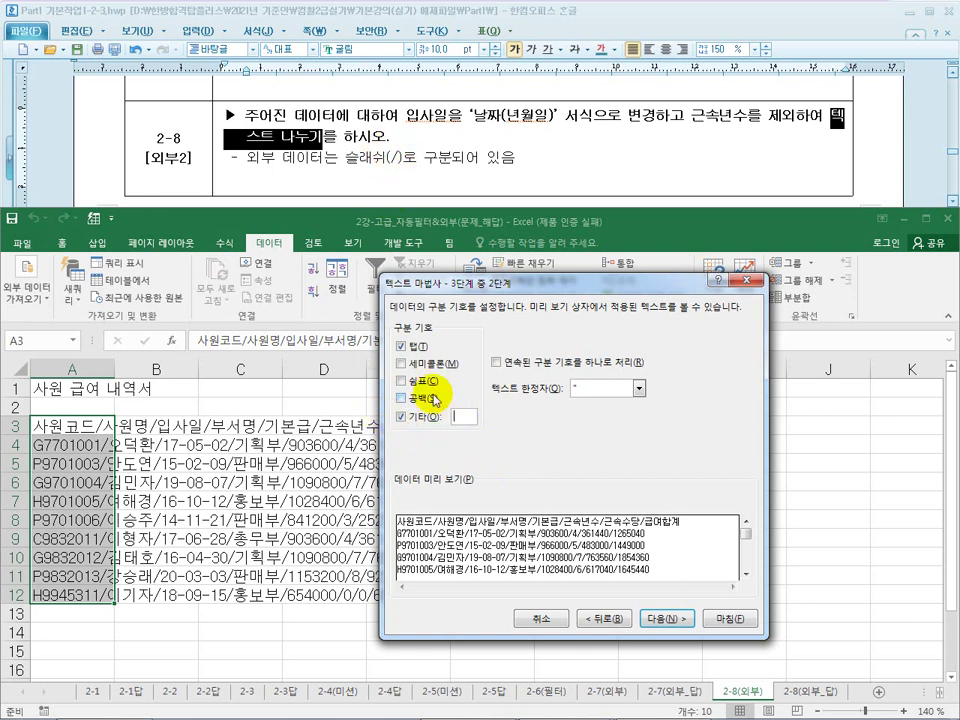
Try the 탭, 세미콜론, 쉼표 and 공백 delimiters, turning them off again.
click(419, 367)
click(402, 346)
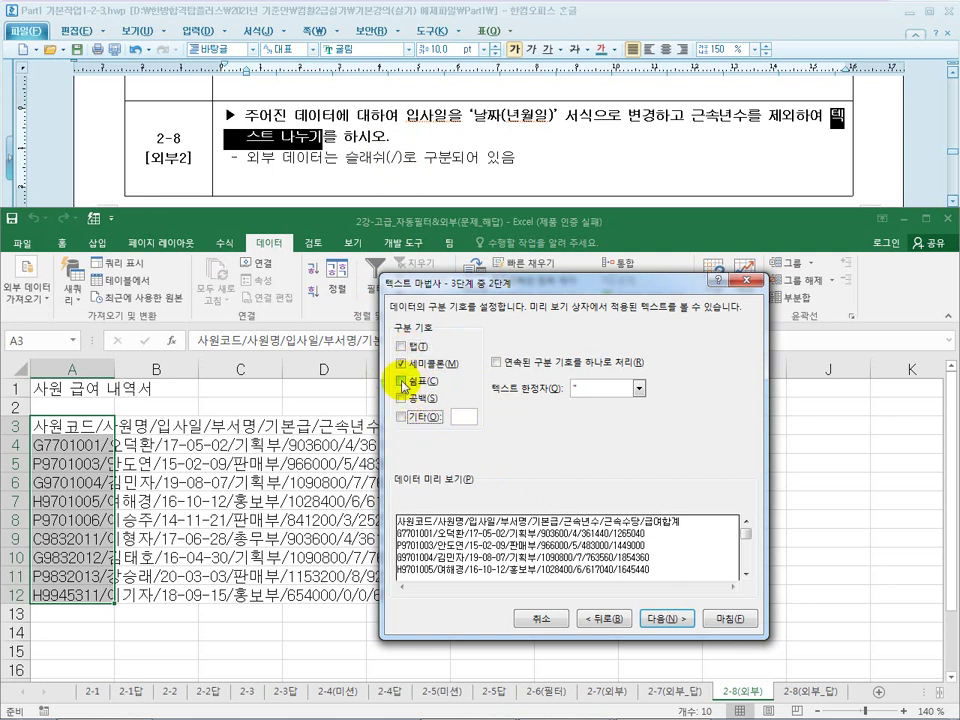
click(402, 398)
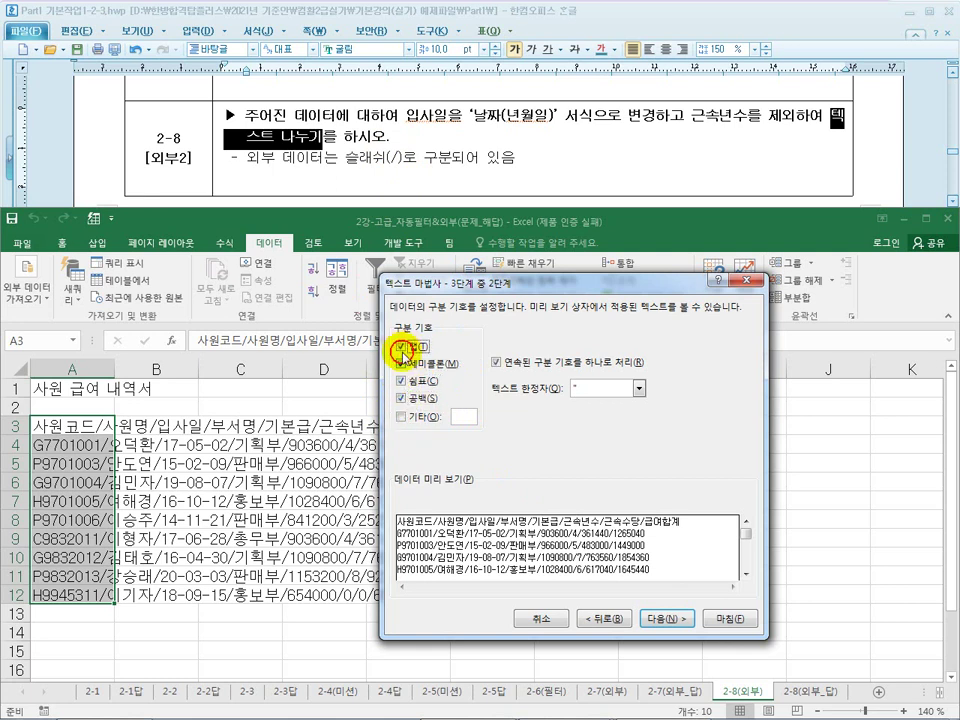
click(402, 347)
click(402, 382)
click(402, 399)
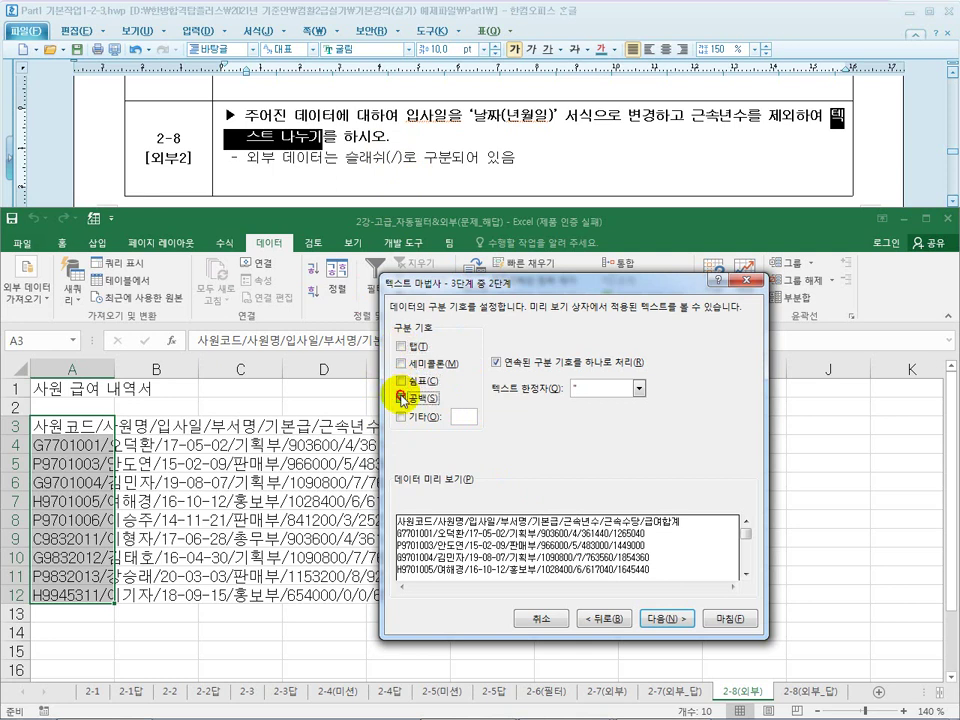
Set 기타 with / as the only delimiter and continue to the column data formats.
click(401, 417)
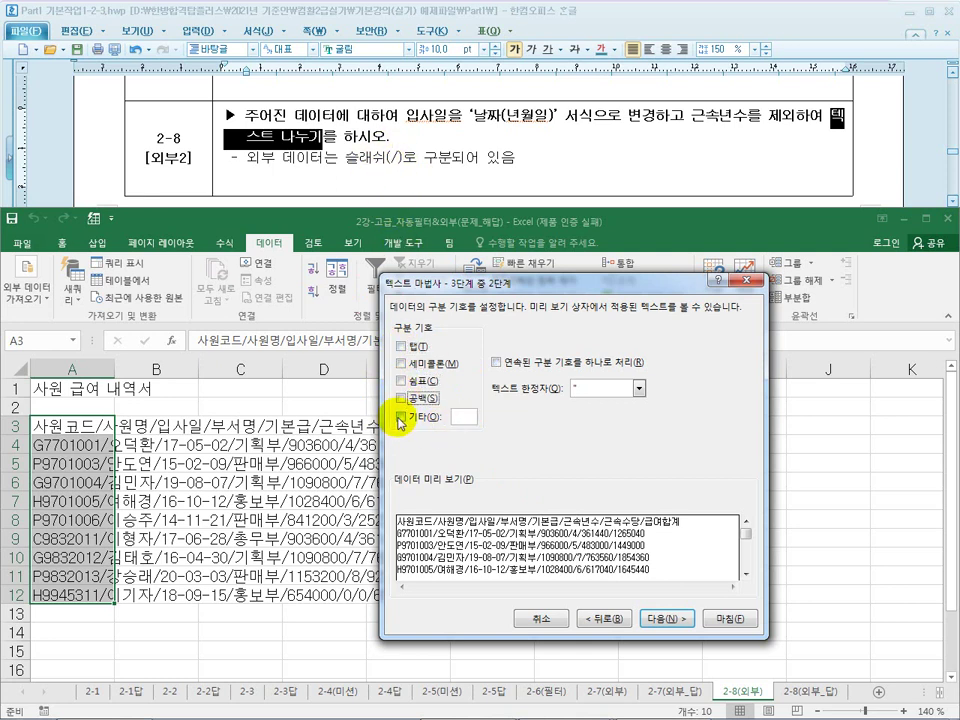
click(457, 417)
text(/)
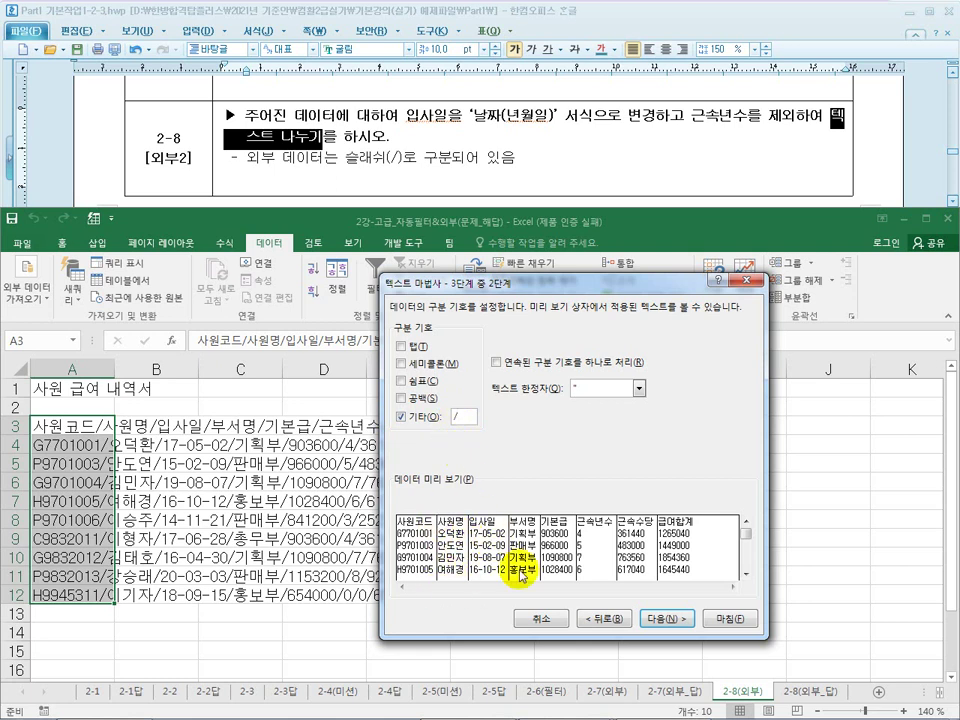
click(661, 620)
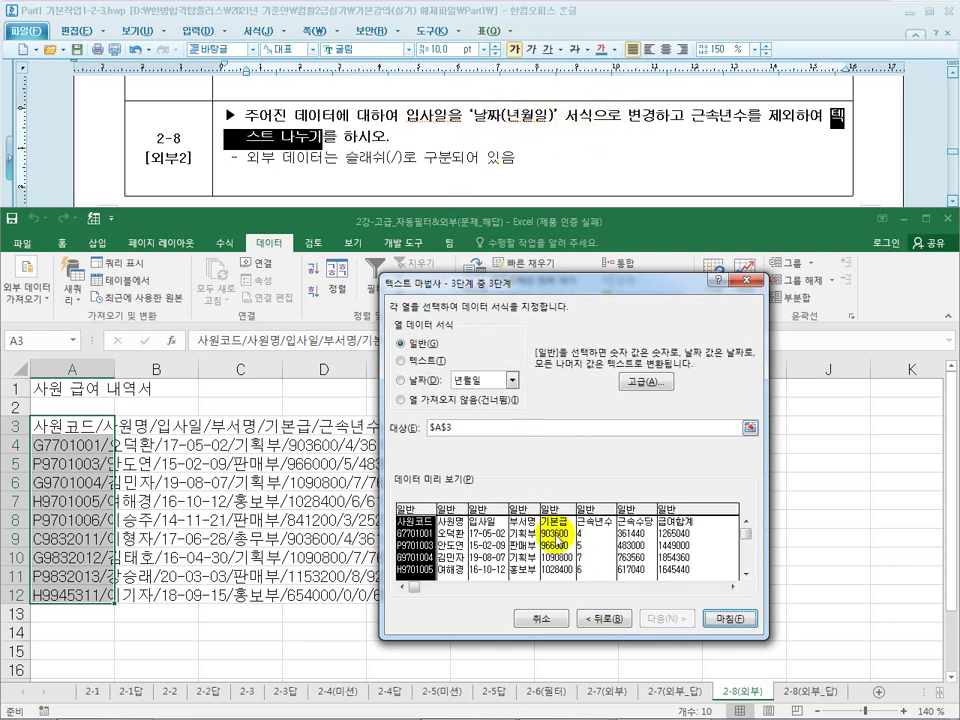
Complete the text split with 입사일 as a 년월일 date and the 근속년수 column skipped.
click(486, 506)
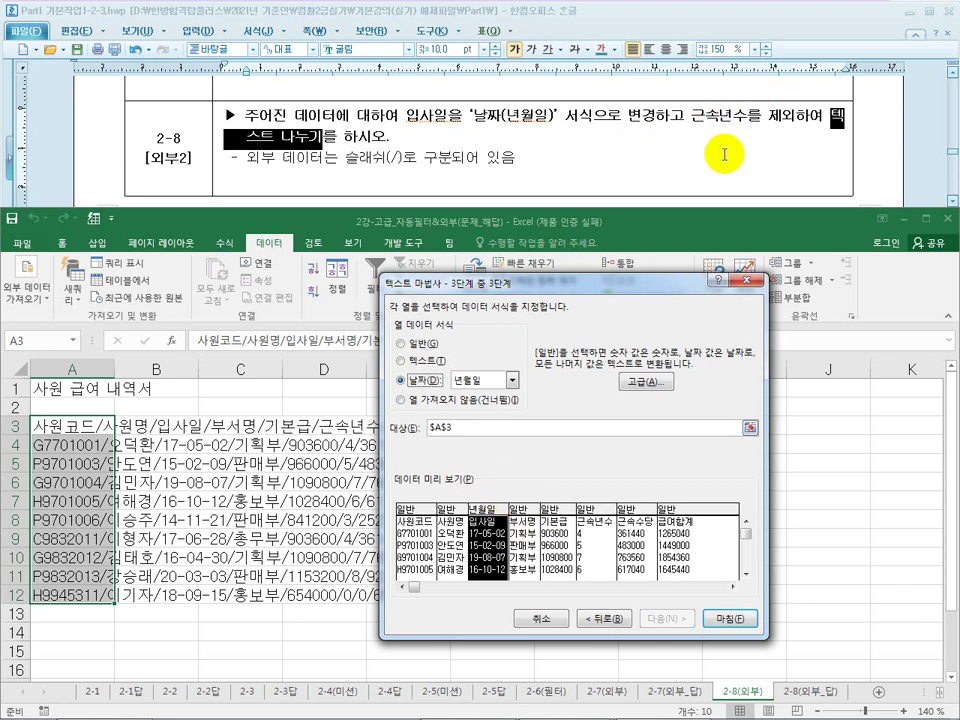
click(598, 521)
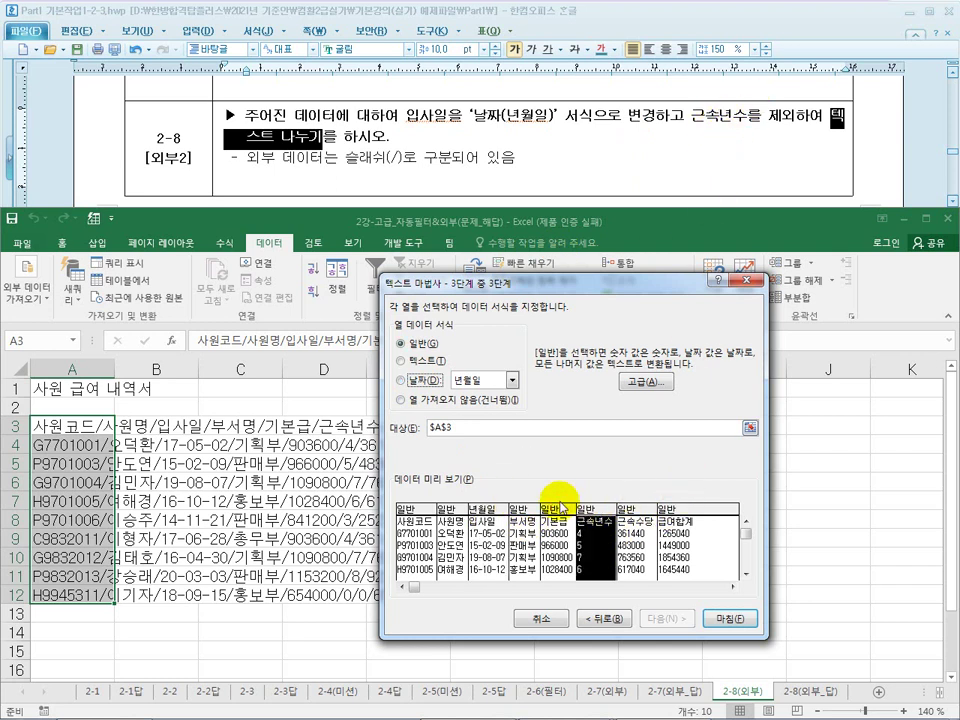
click(455, 400)
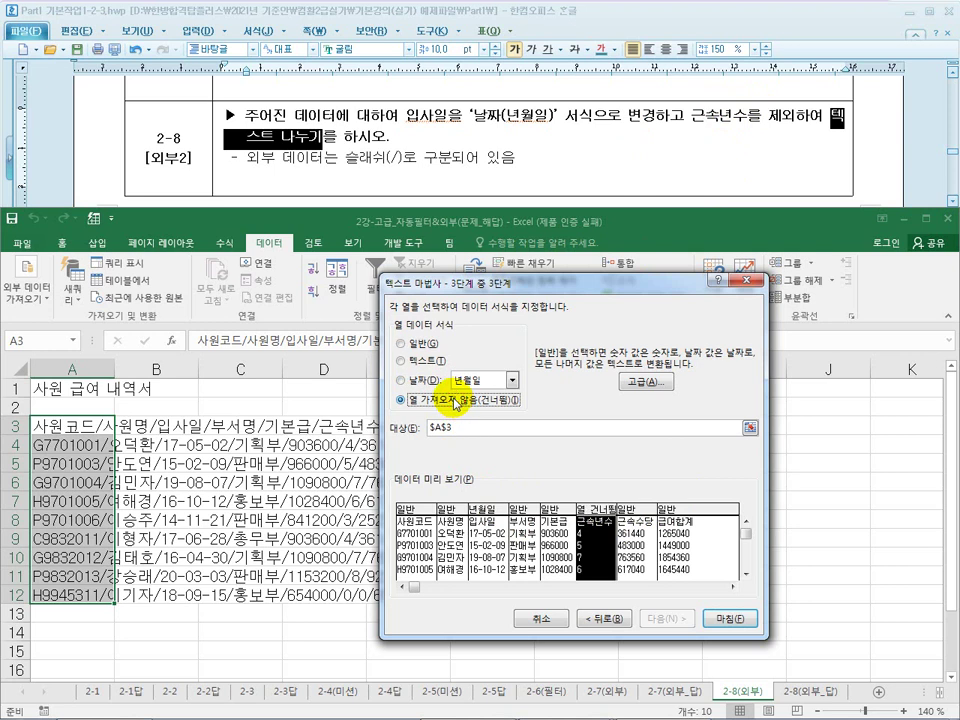
click(706, 619)
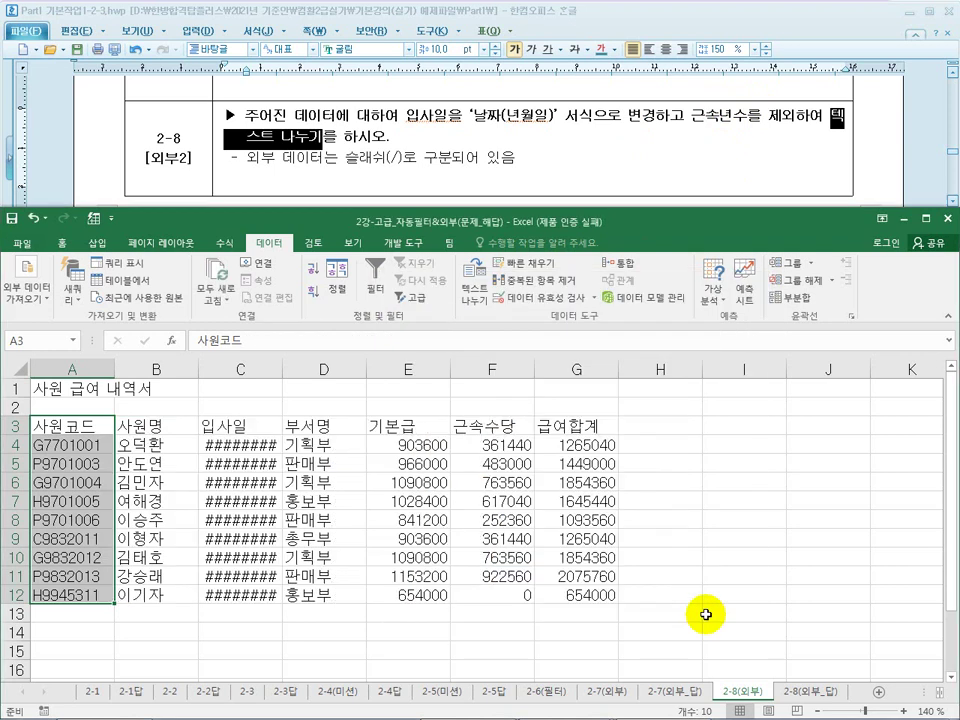
Auto-fit column C to the 입사일 dates and compare the result with the 2-8(외부_답) answer sheet.
drag(246, 442, 253, 580)
click(242, 519)
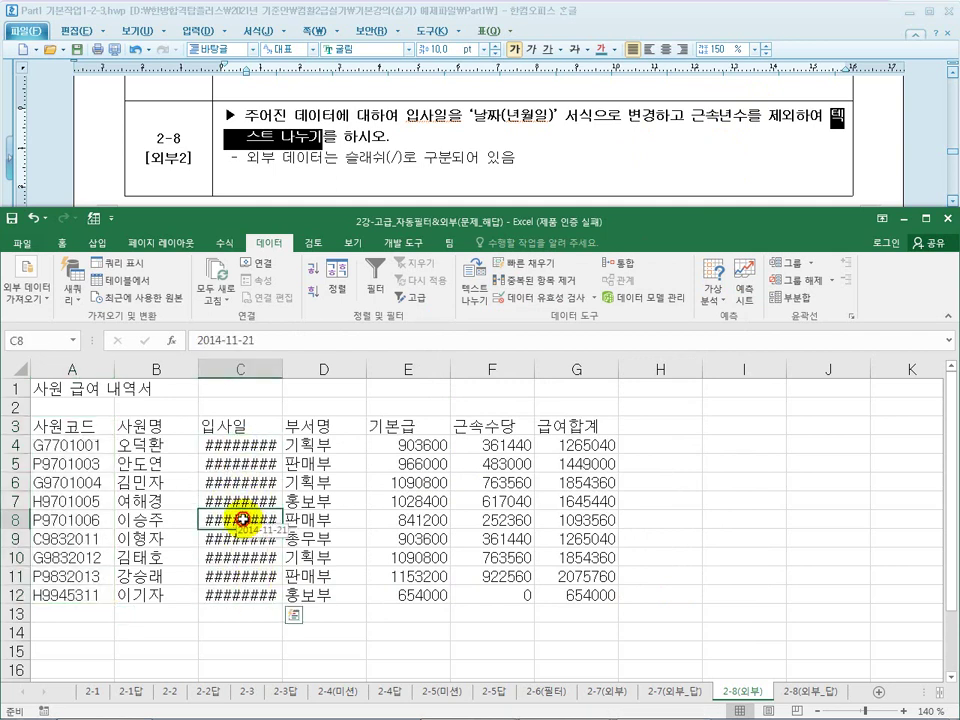
click(270, 369)
click(315, 368)
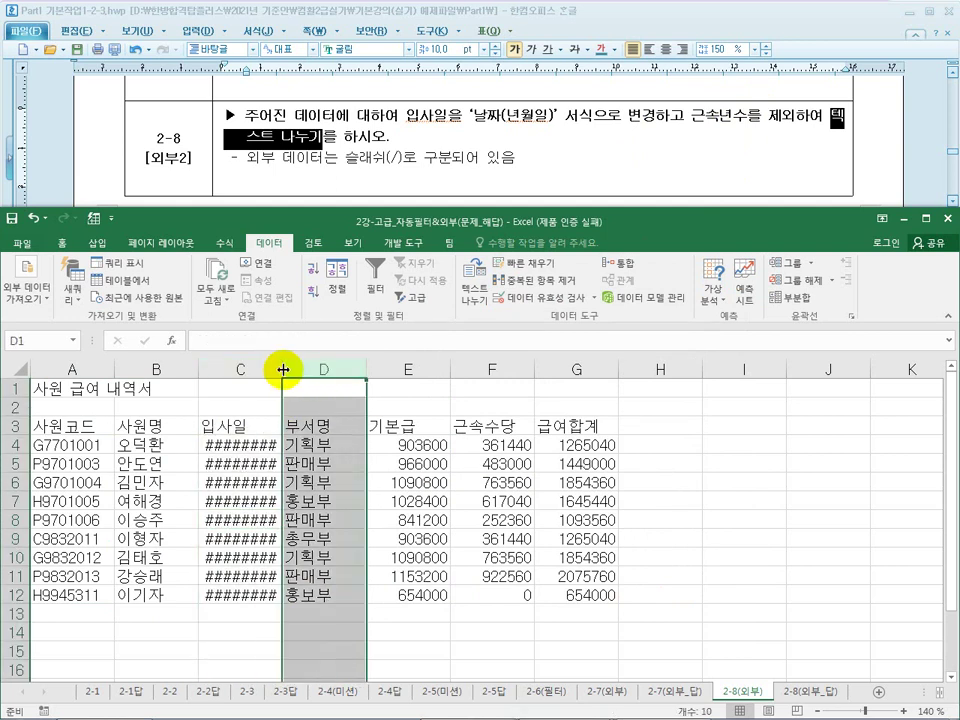
double_click(283, 369)
click(275, 477)
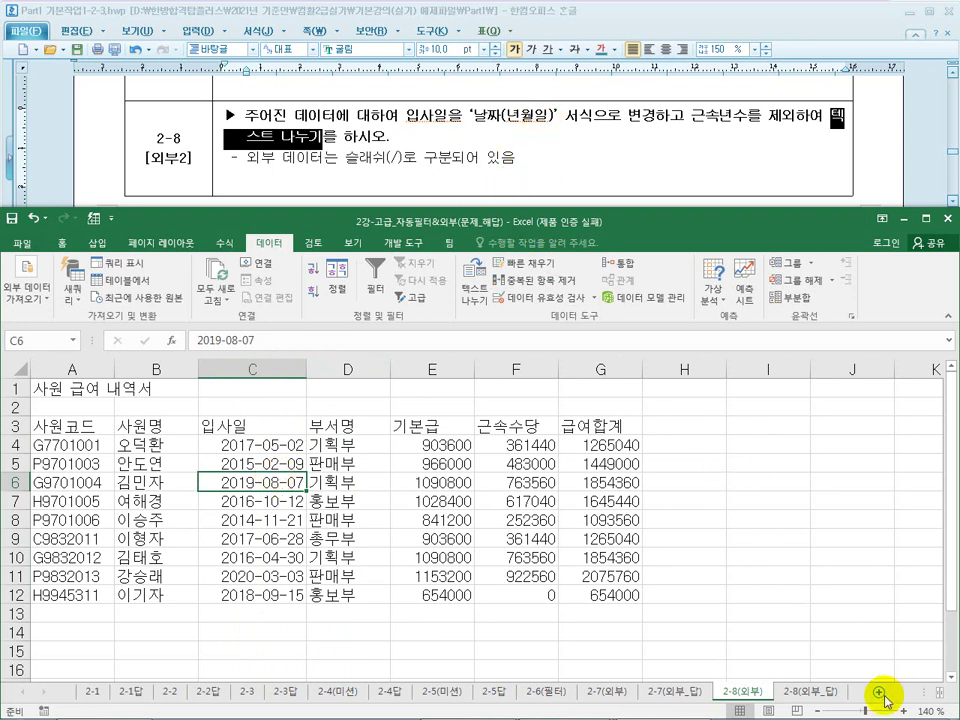
click(820, 694)
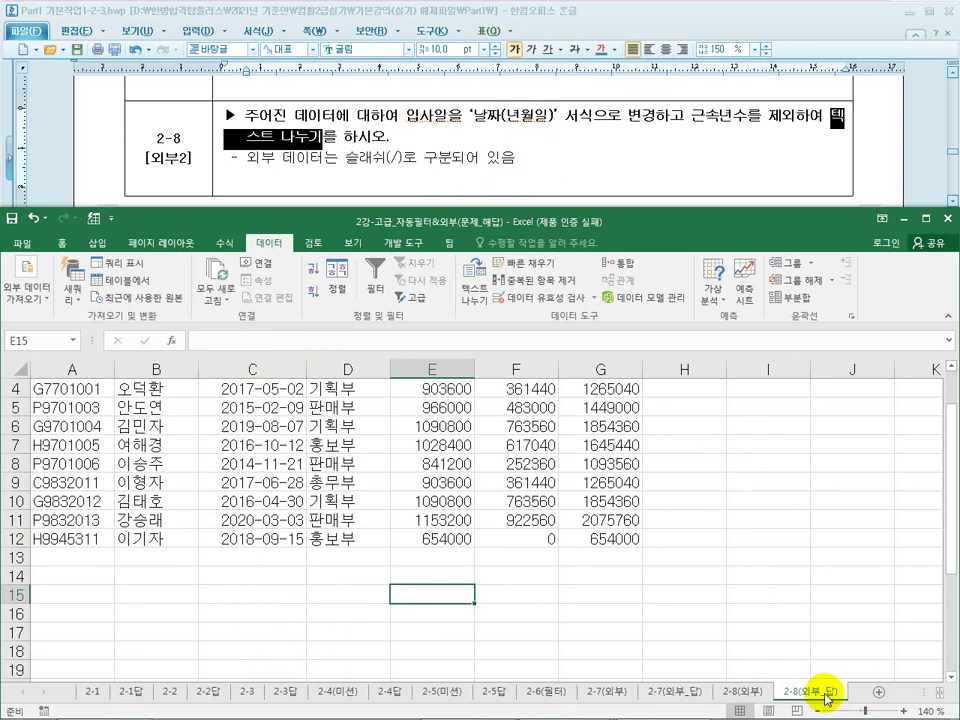
Add a new blank worksheet after the last sheet and zoom it to 170 %.
click(879, 692)
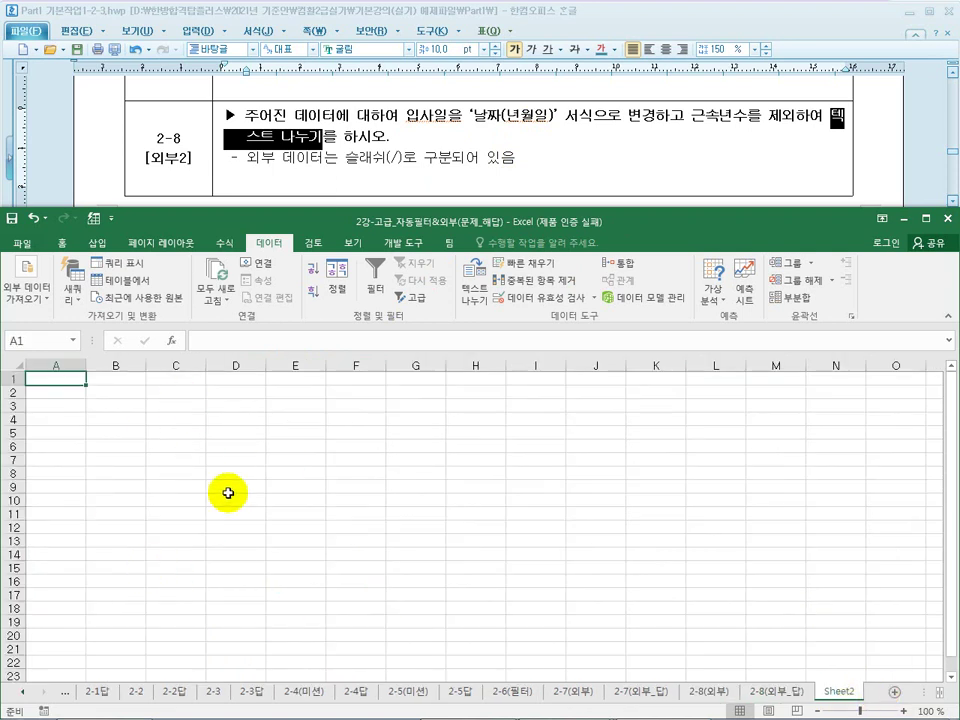
click(903, 711)
click(903, 711)
click(903, 711)
click(903, 711)
click(903, 711)
click(903, 711)
click(903, 711)
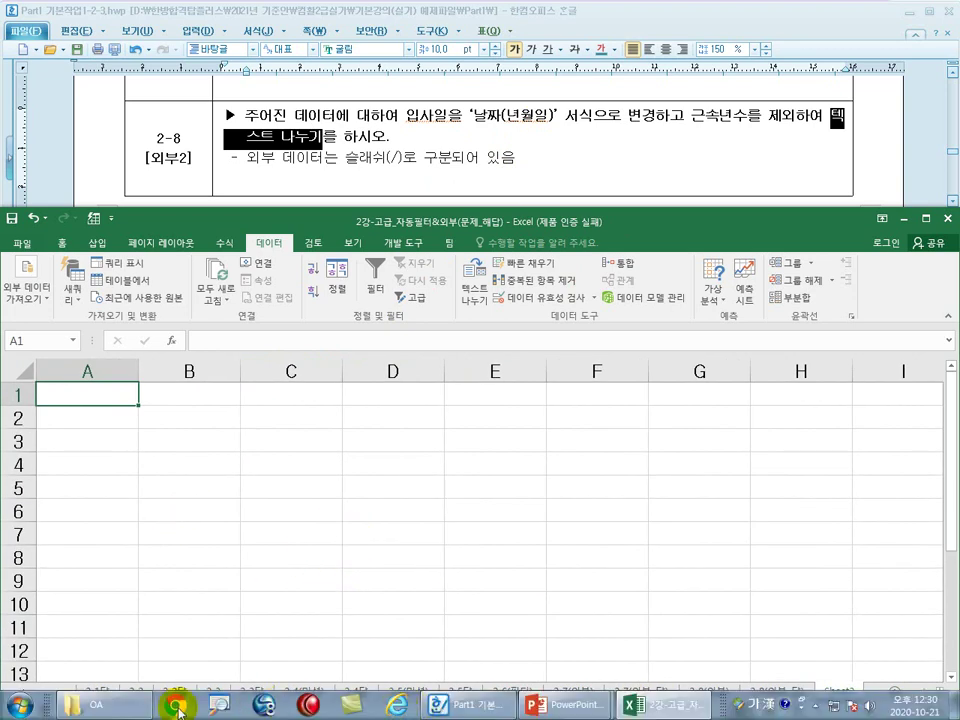
Open the 급여 text file from the OA folder in Notepad, enlarge its window, and select all its text for copying.
click(100, 708)
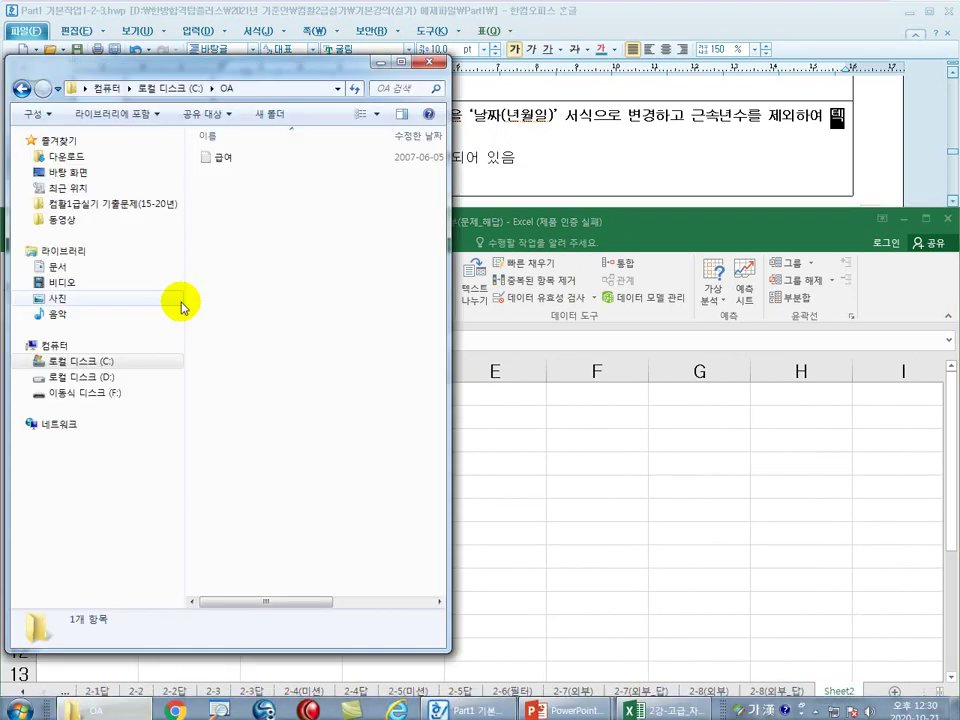
double_click(220, 157)
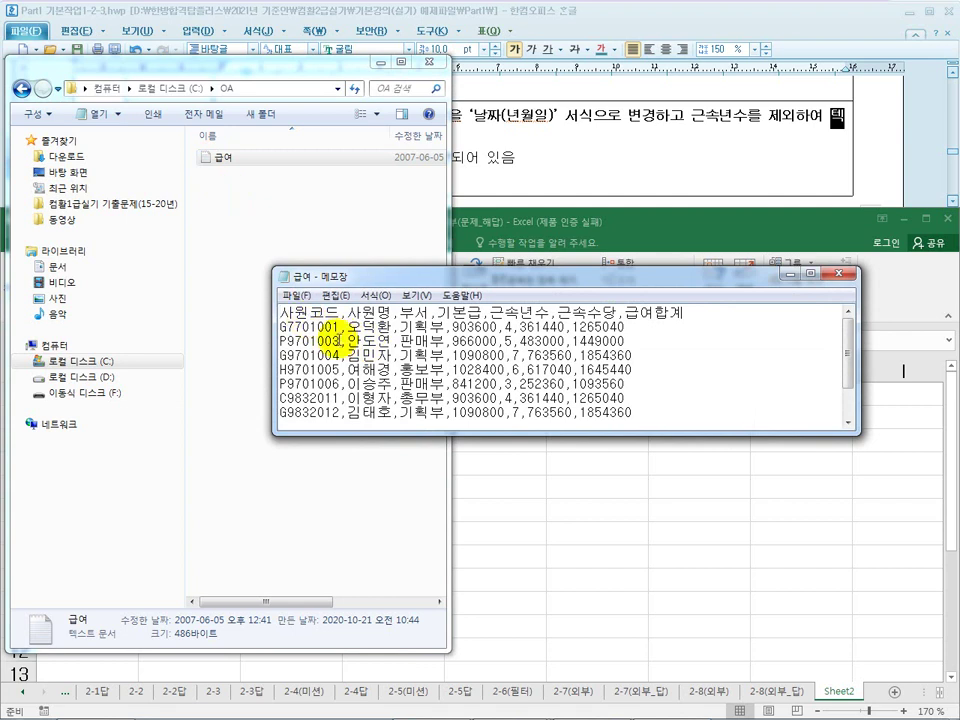
drag(516, 428, 532, 597)
click(600, 503)
drag(600, 443, 251, 297)
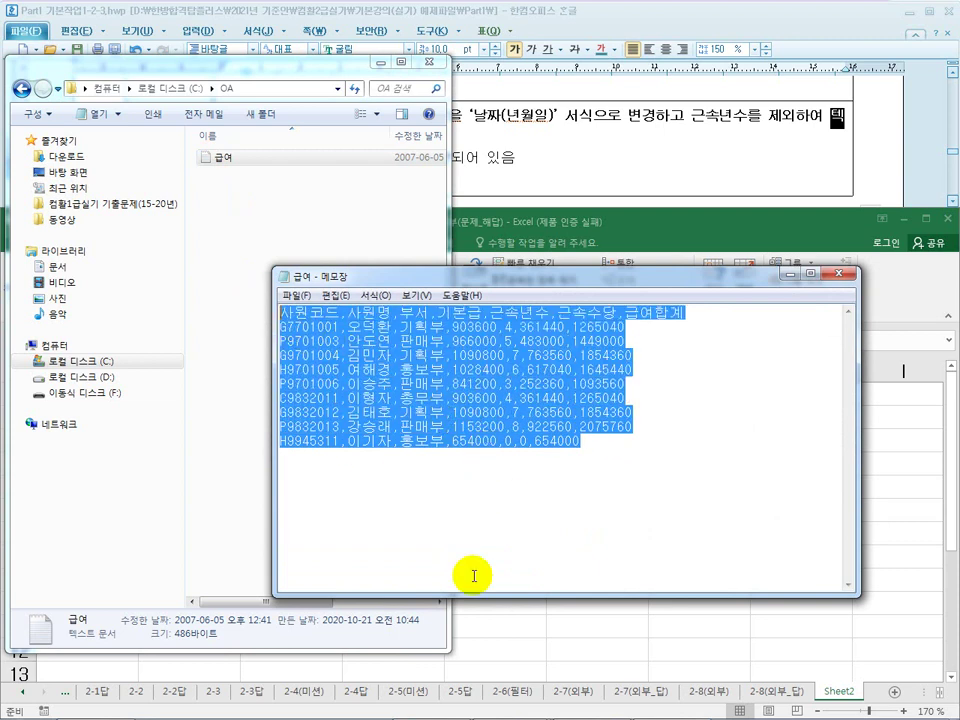
Switch back to Excel and paste the comma-separated 급여 text into Sheet2 starting at cell A3.
click(595, 706)
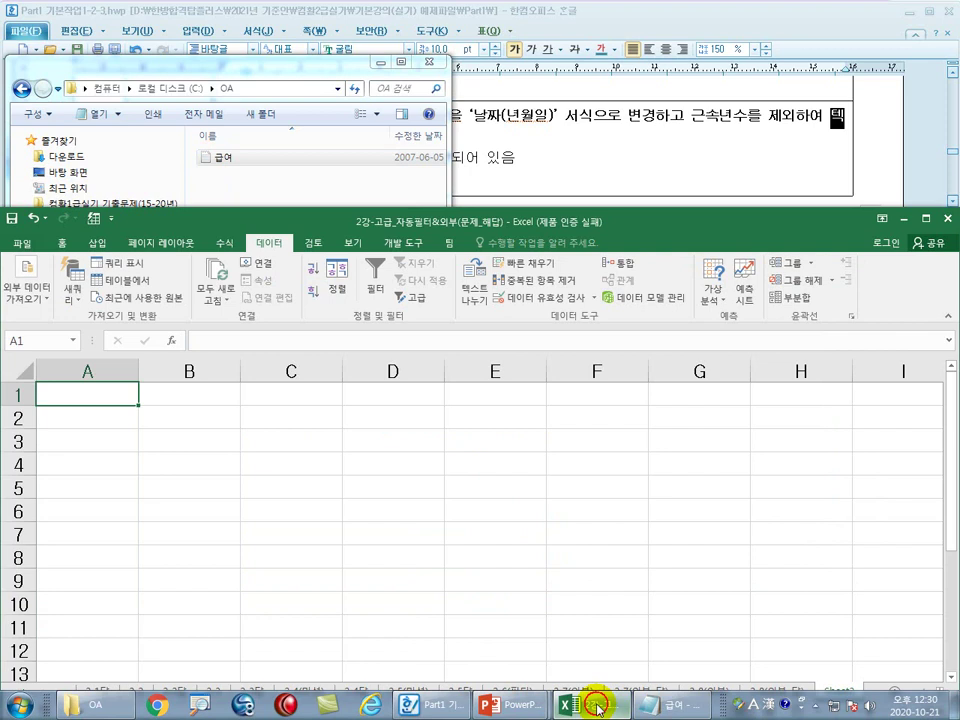
click(110, 439)
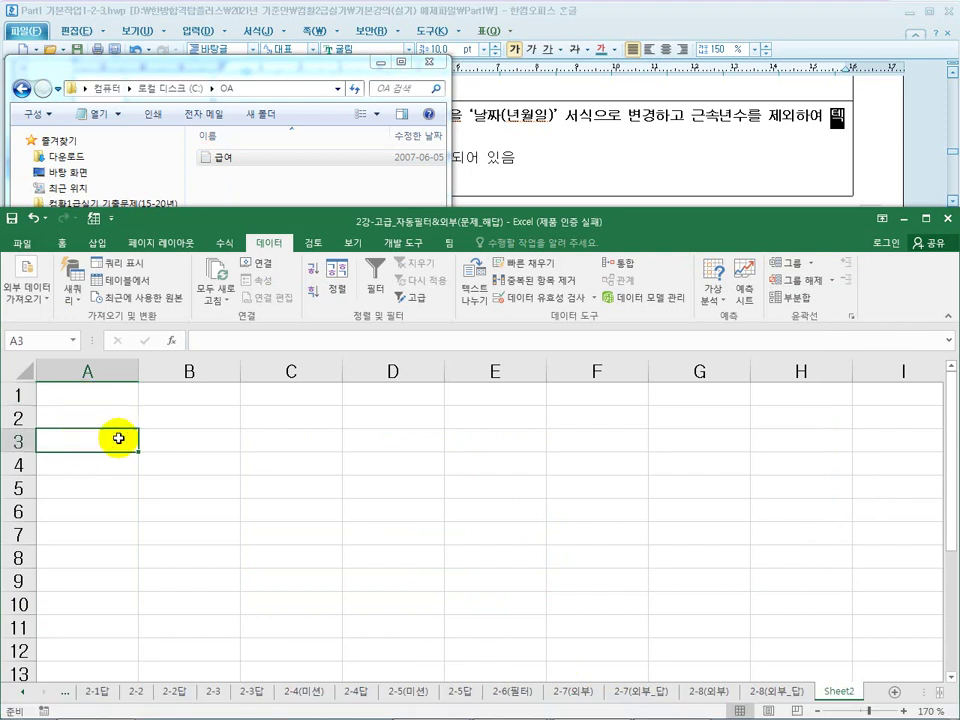
text(사원코드,사원명,부서,기본급,근속년수,근속수당,급여합계 G7701001,오덕환,기획부,903600,4,361440,1265040 P9701003,안도연,판매부,966000,5,483000,1449000 G9701004,김민자,기획부,1090800,7,763560,1854360 H9701005,이해경,홍보부,1028400,6,617040,1645440 P9701006,이승주,판매부,841200,3,252360,1093560 C9832011,이형자,총무부,903600,4,361440,1265040 G9832012,김태호,기획부,1090800,7,763560,1854360 P9832013,강승래,판매부,1153200,8,922560,2075760 H9945311,이기자,홍보부,654000,0,0,654000)
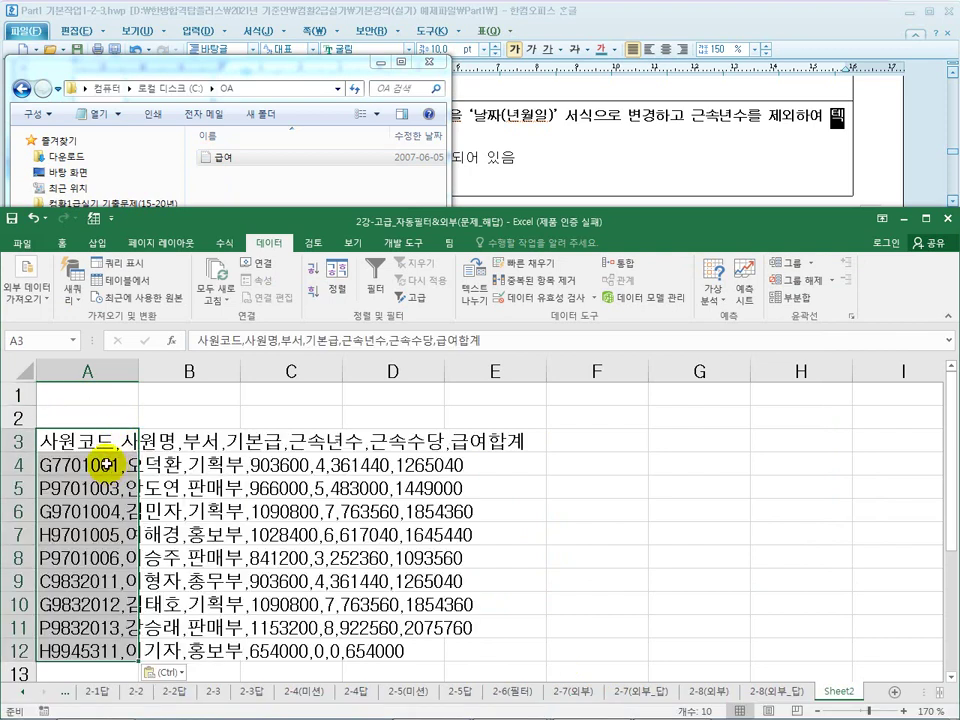
Examine which cells in rows 3 and 4 of Sheet2 actually hold the pasted text.
click(199, 465)
click(317, 458)
click(350, 462)
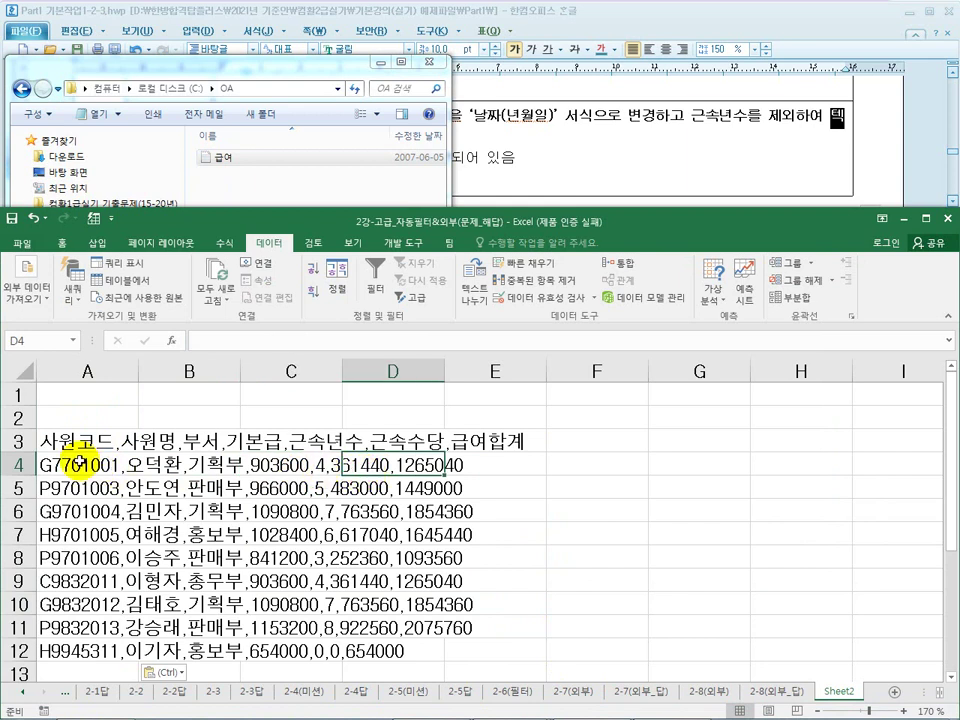
click(80, 458)
click(77, 440)
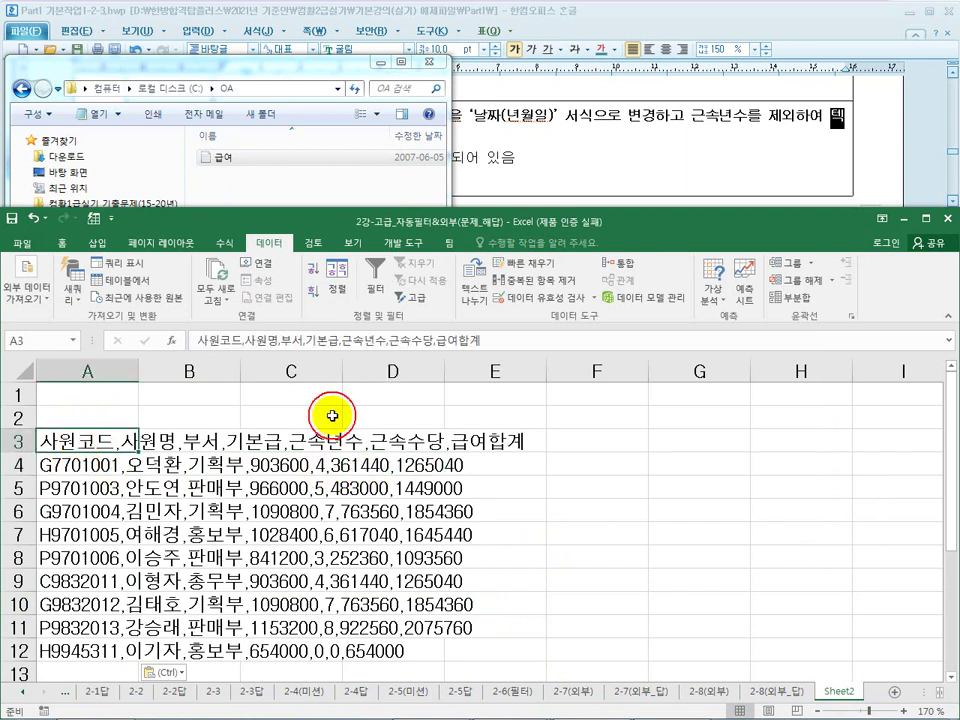
Maximize the workbook window, review range A3:A12 and the 텍스트 나누기 command on the 2-8(외부) sheet, and return to Sheet2.
double_click(615, 224)
click(705, 691)
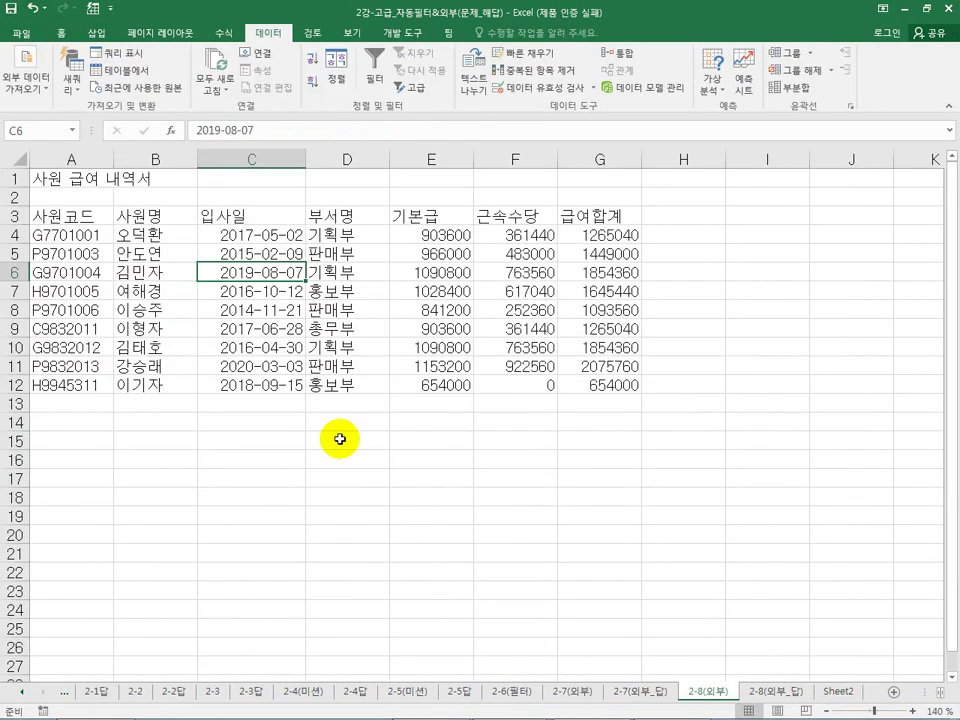
drag(71, 214, 90, 384)
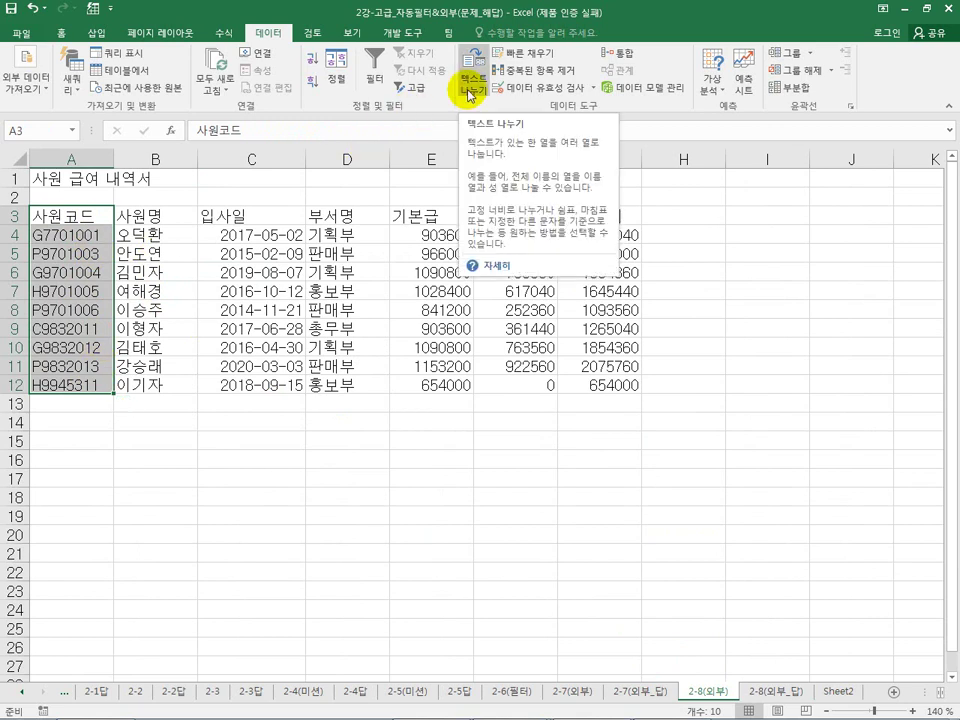
click(833, 691)
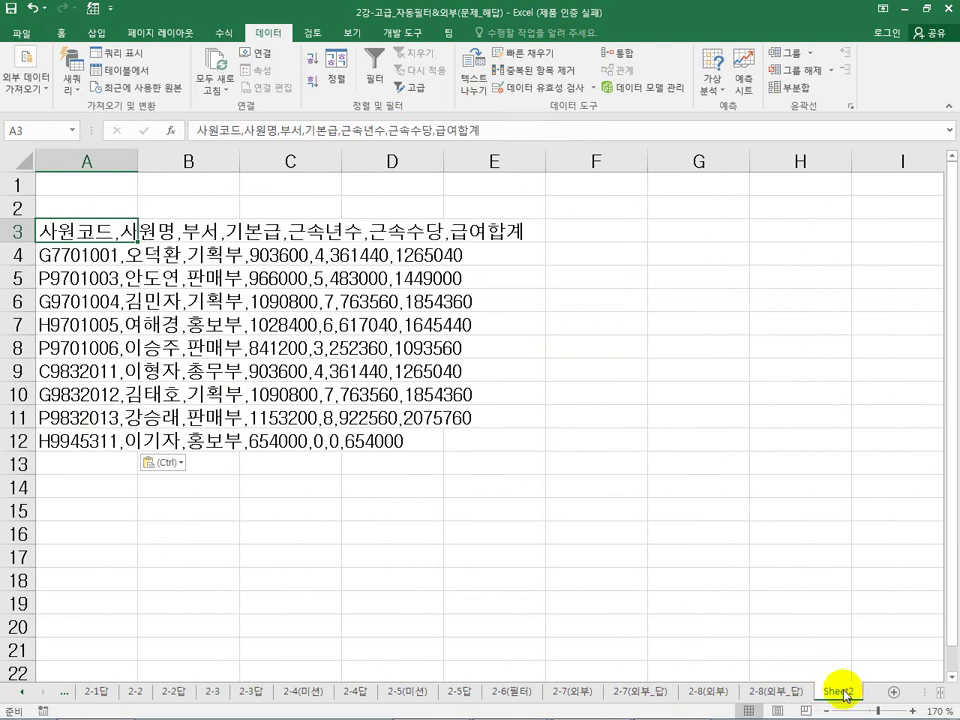
Bring up the 급여 text in Notepad again and re-paste it over A3:A12 of Sheet2.
drag(58, 231, 84, 436)
key(ctrl+c)
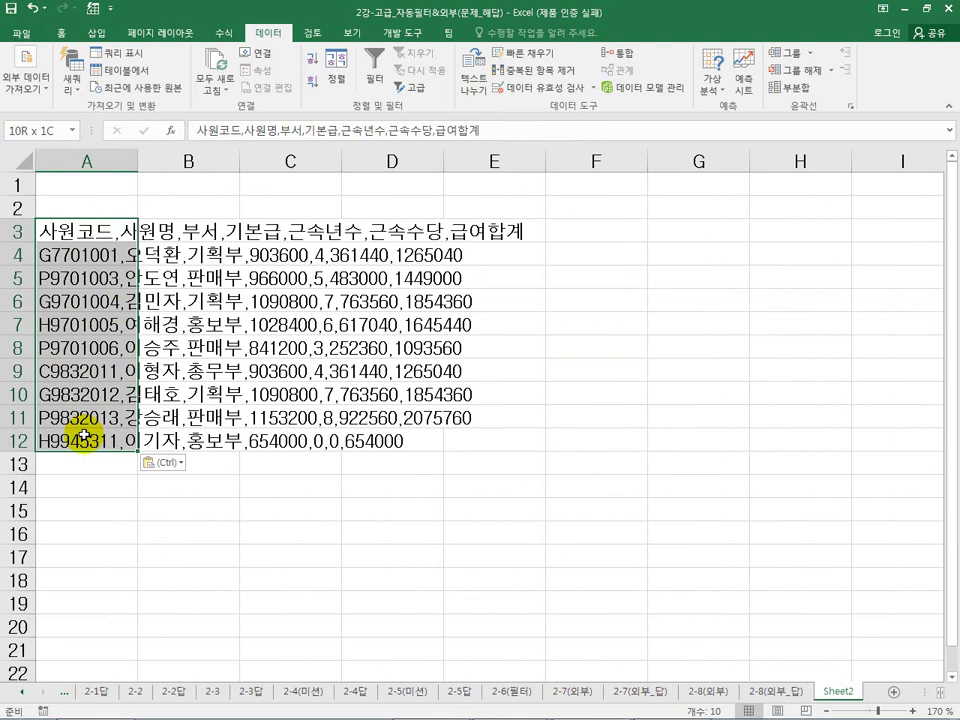
drag(84, 436, 84, 436)
click(645, 705)
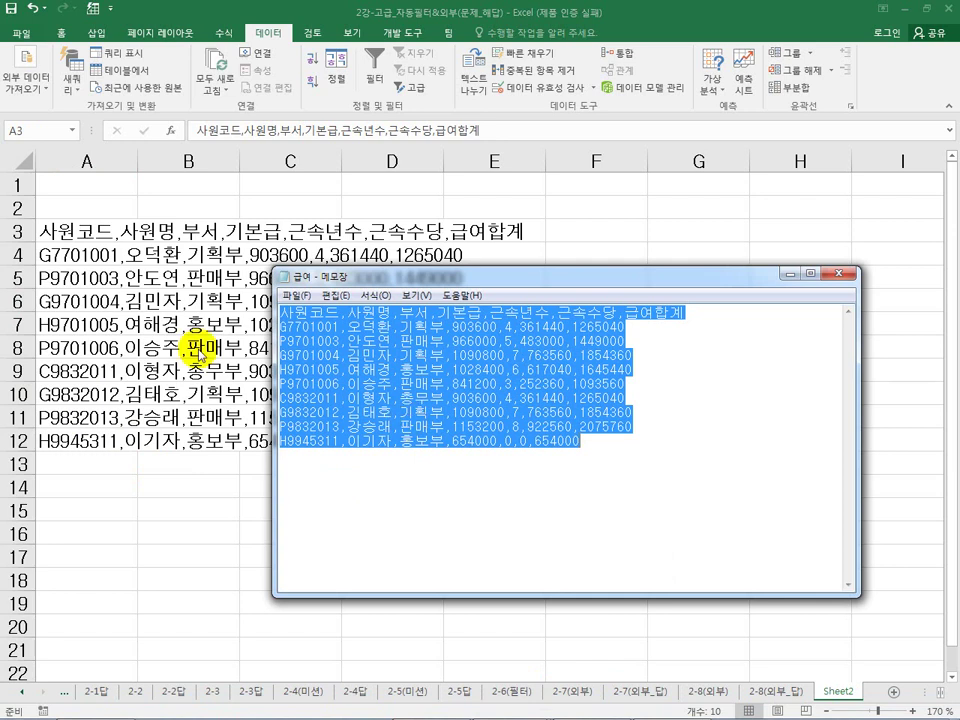
click(45, 228)
key(ctrl+v)
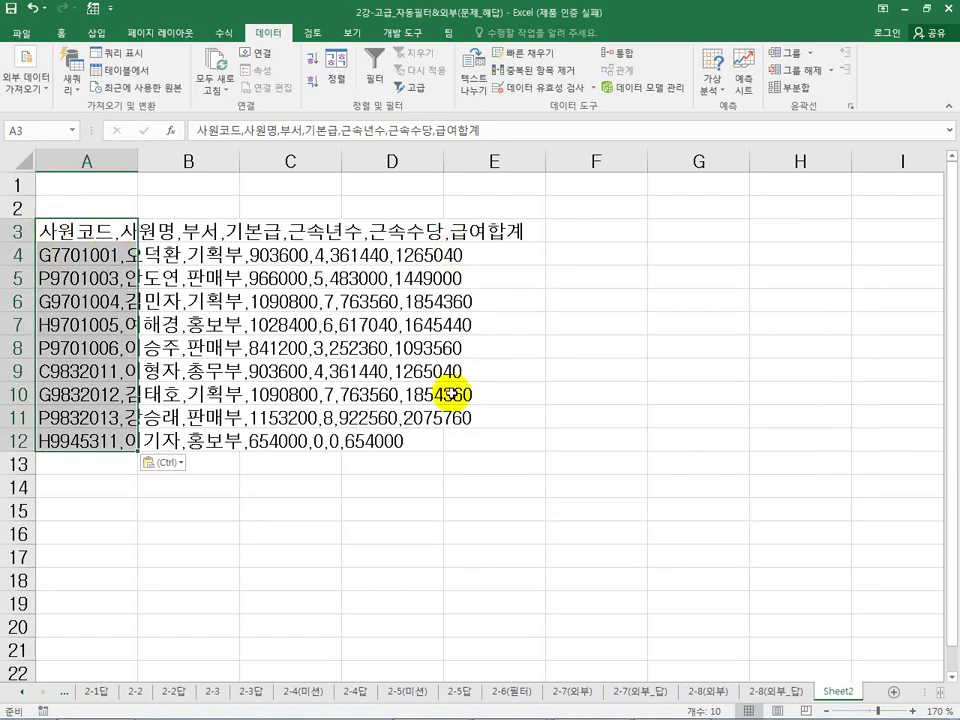
Select the pasted range A3:A12 on Sheet2 and reopen the 2-8(외부) sheet for comparison.
click(78, 236)
drag(78, 236, 95, 441)
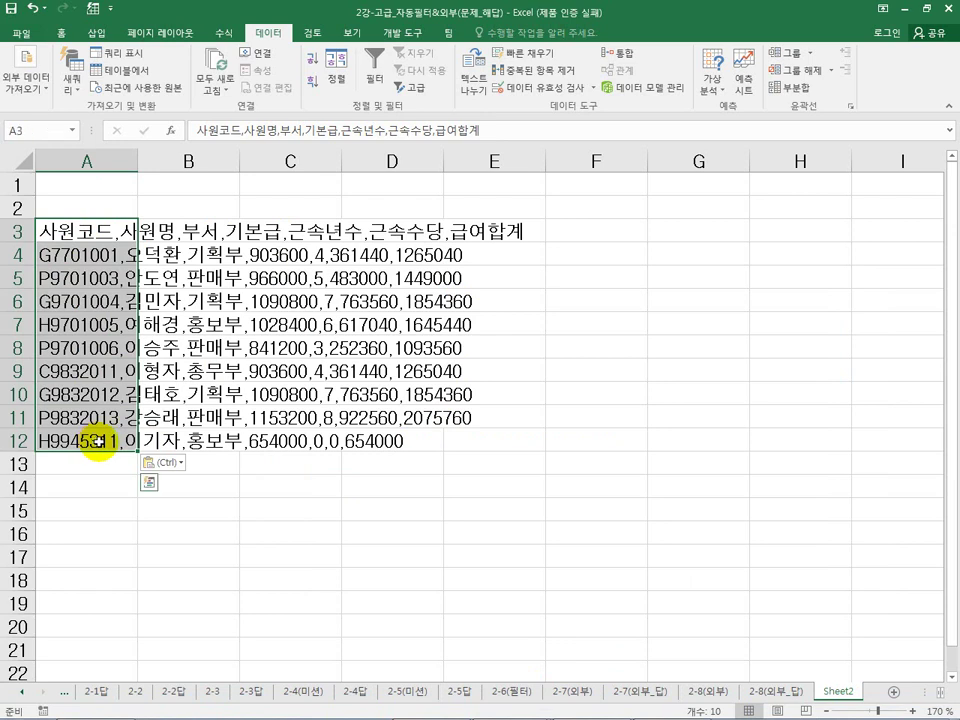
click(708, 691)
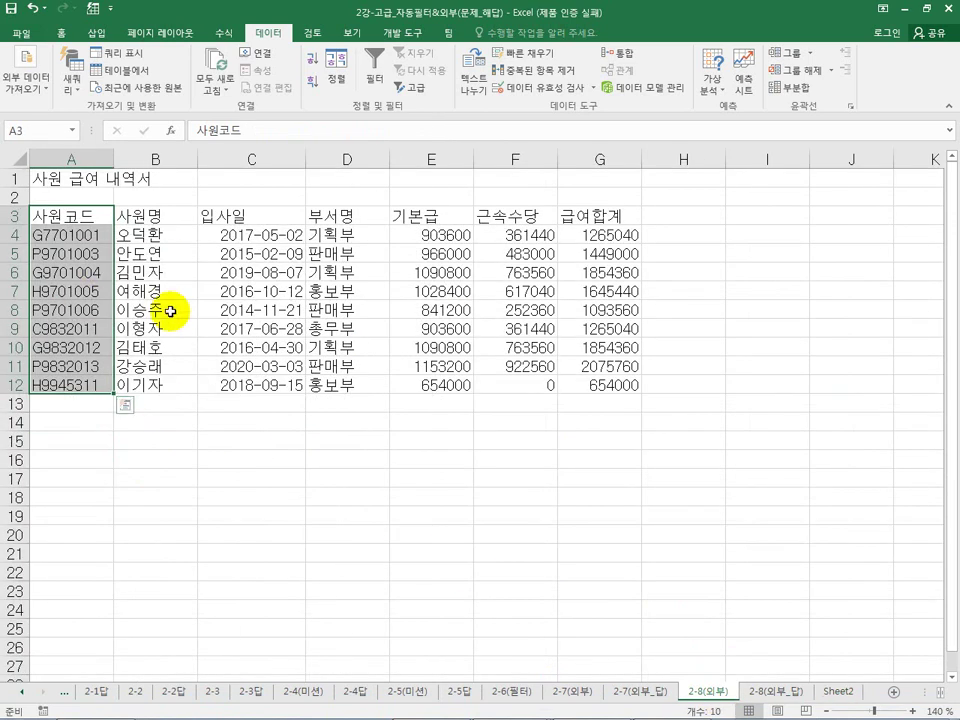
Split the pasted text in A3:A12 of Sheet2 into columns at A3, using comma as the delimiter and clearing the slash in 기타.
click(838, 691)
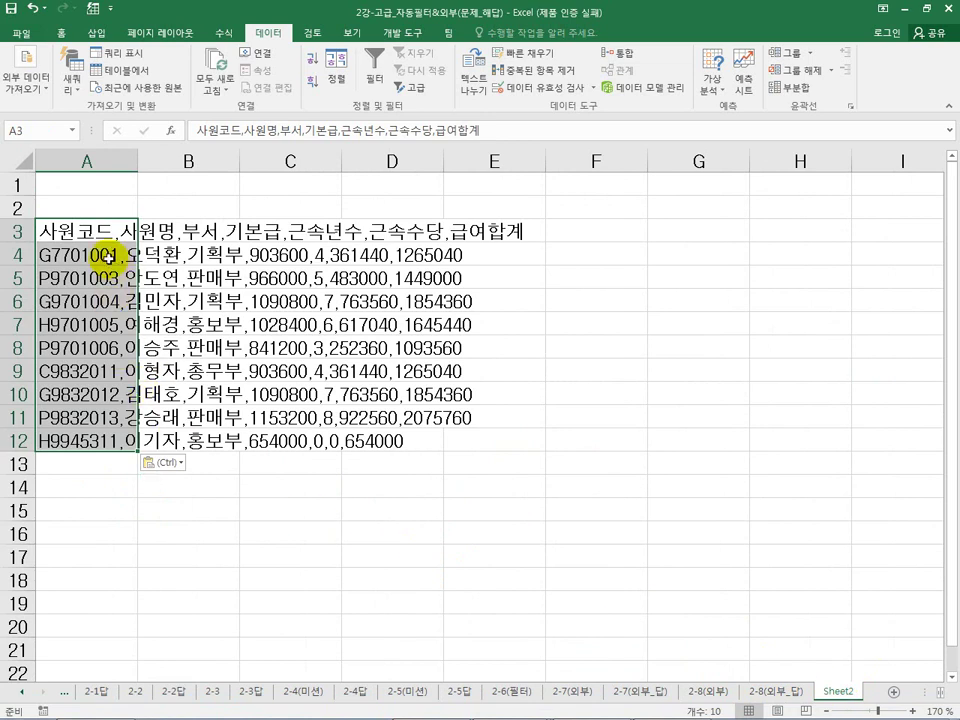
click(470, 79)
click(660, 409)
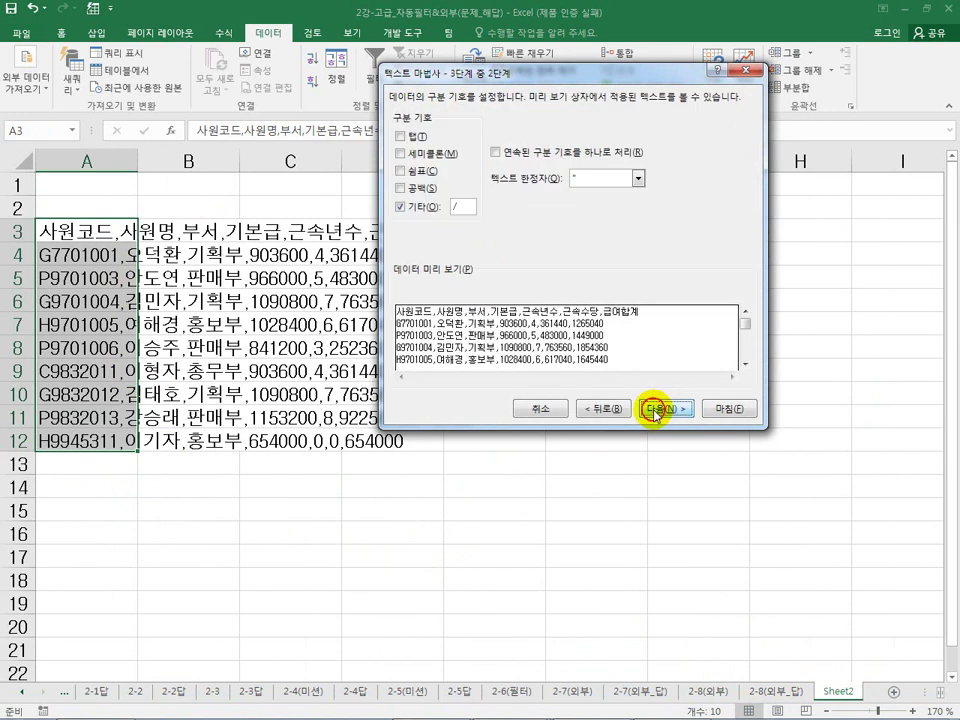
click(400, 208)
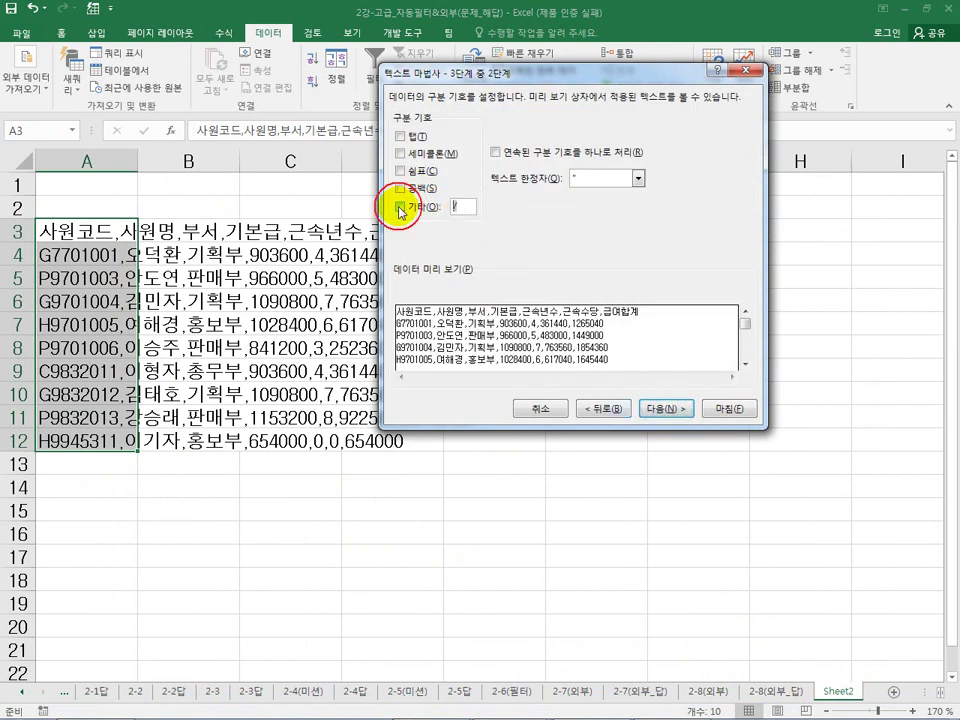
click(400, 207)
click(404, 171)
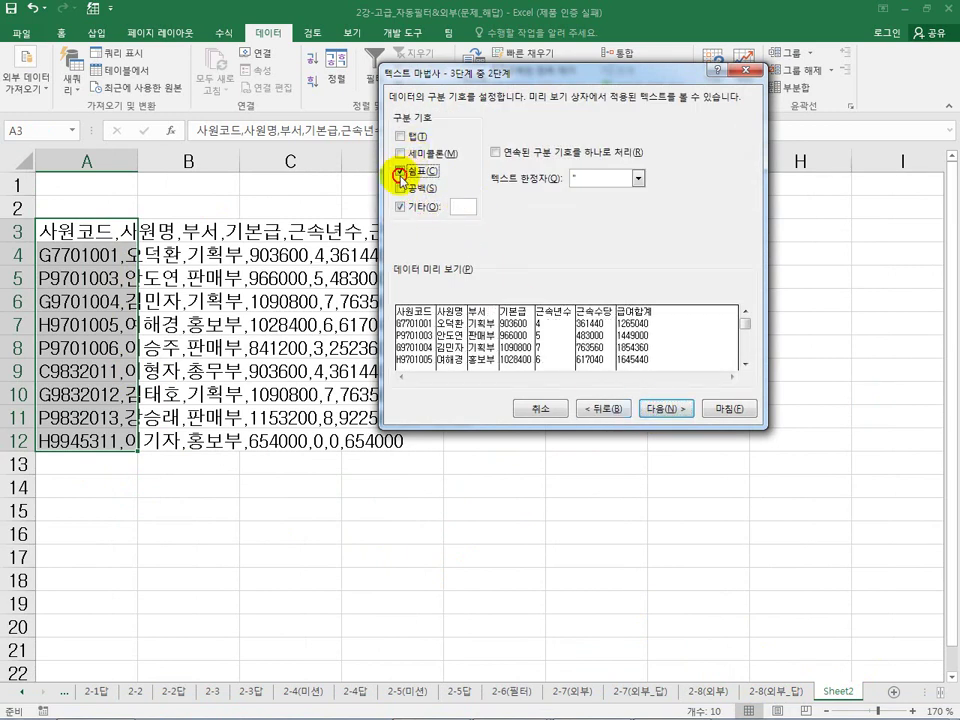
click(651, 409)
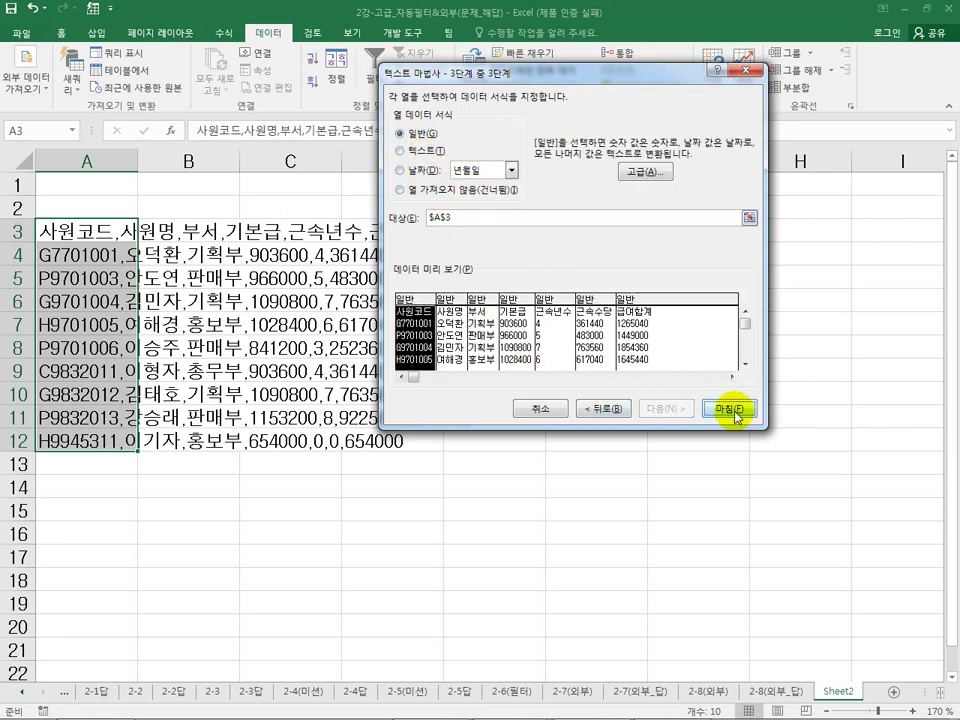
click(732, 411)
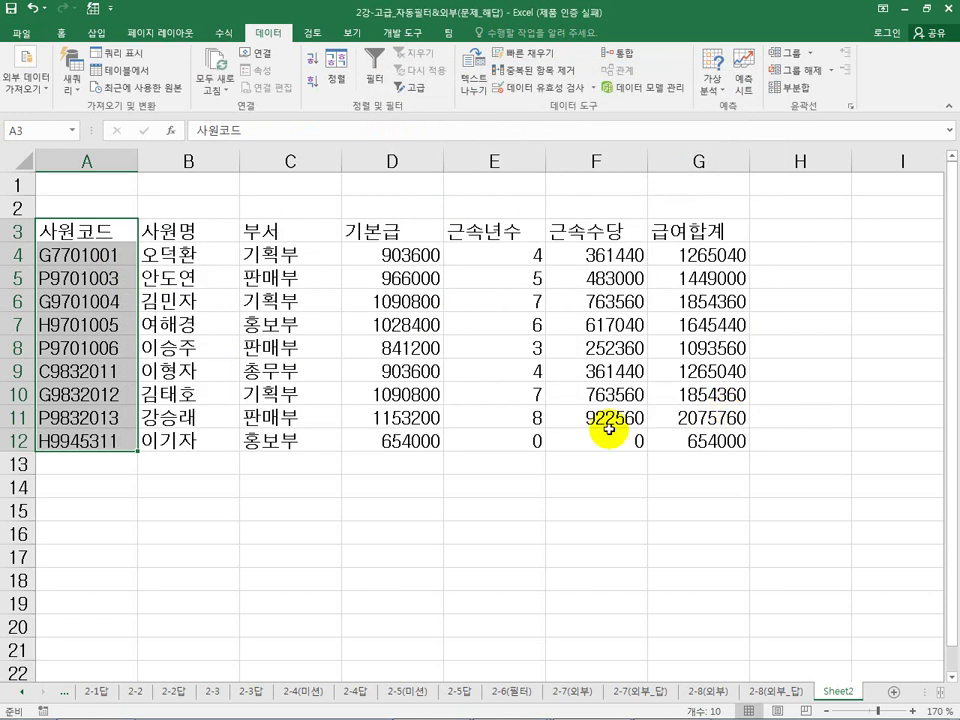
click(339, 484)
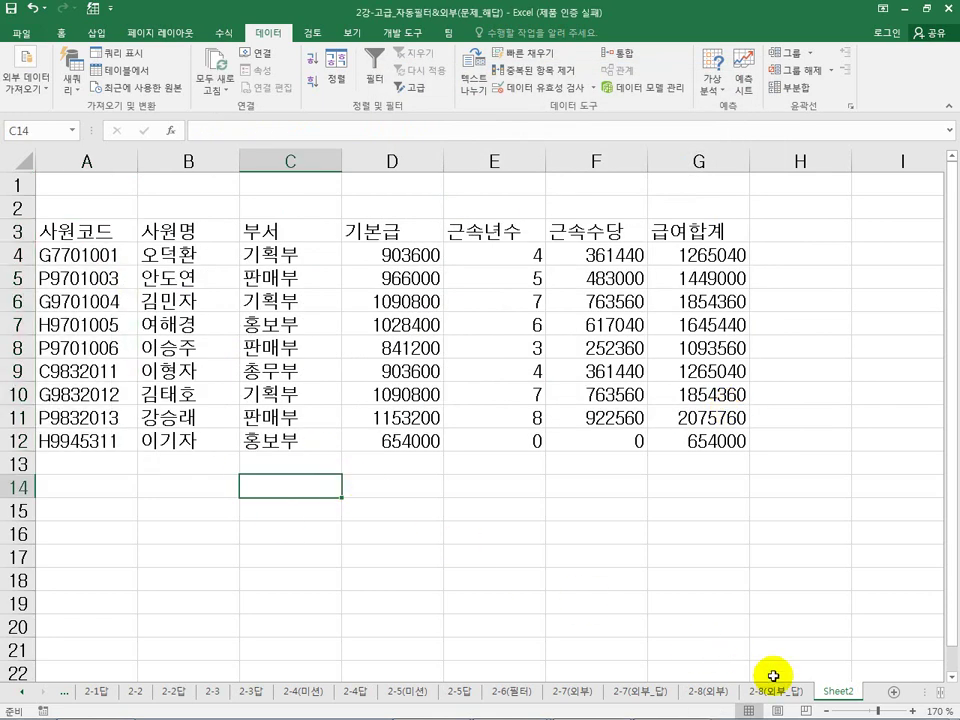
Compare the split table on Sheet2 with the table on the 2-8(외부) sheet.
click(705, 694)
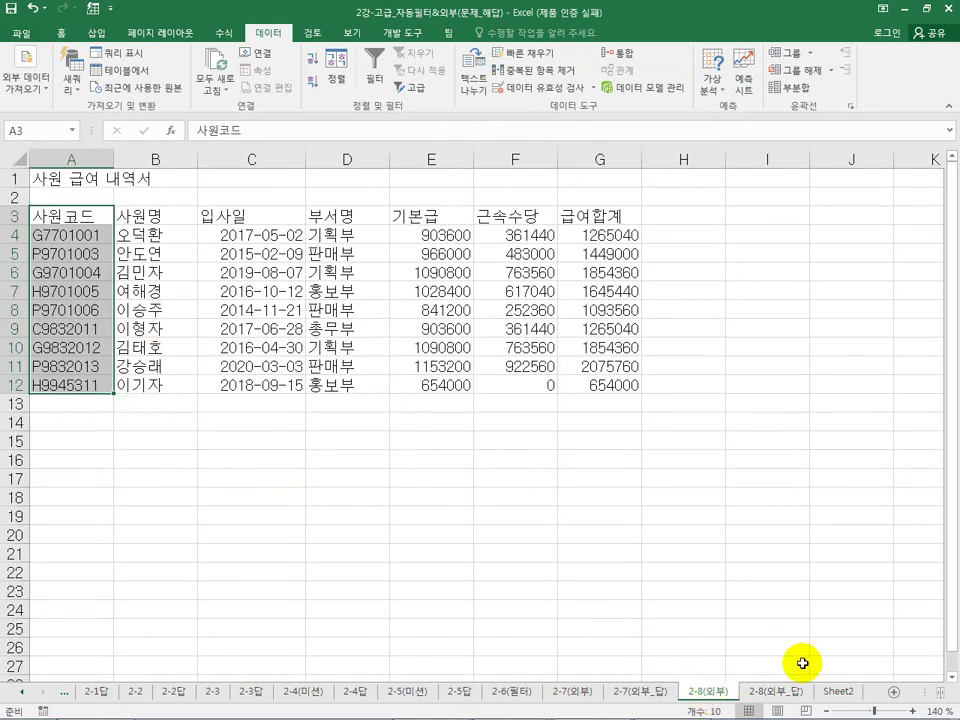
click(834, 692)
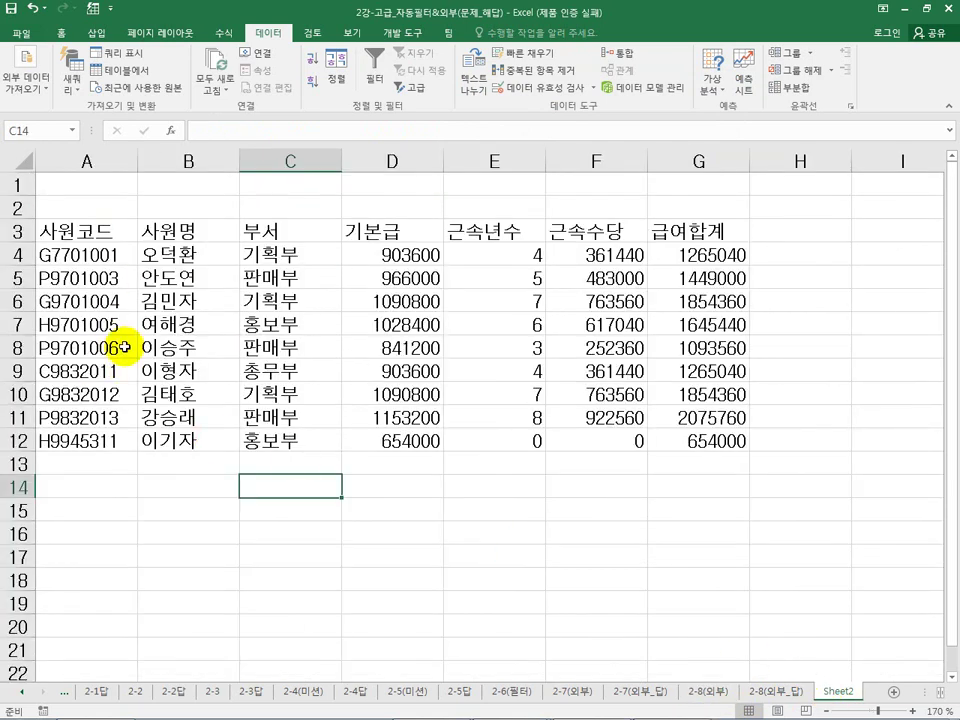
click(707, 693)
click(834, 692)
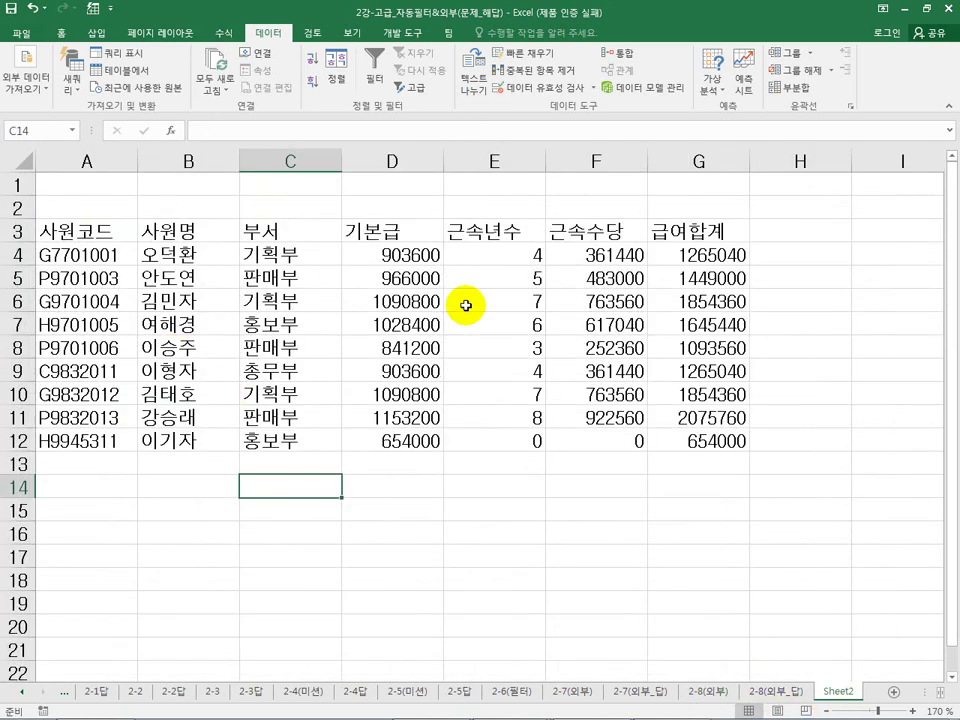
Switch to the PowerPoint slide show and review the 외부 데이터 가져오기 slides for sheets 2-7 and 2-8.
mouse_move(528, 718)
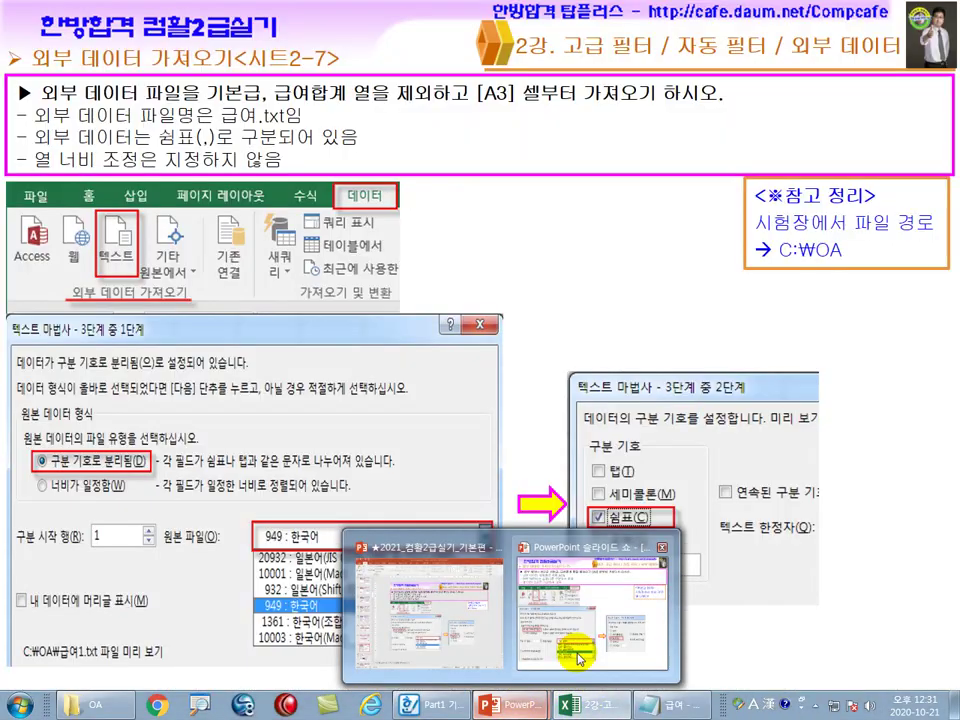
click(578, 660)
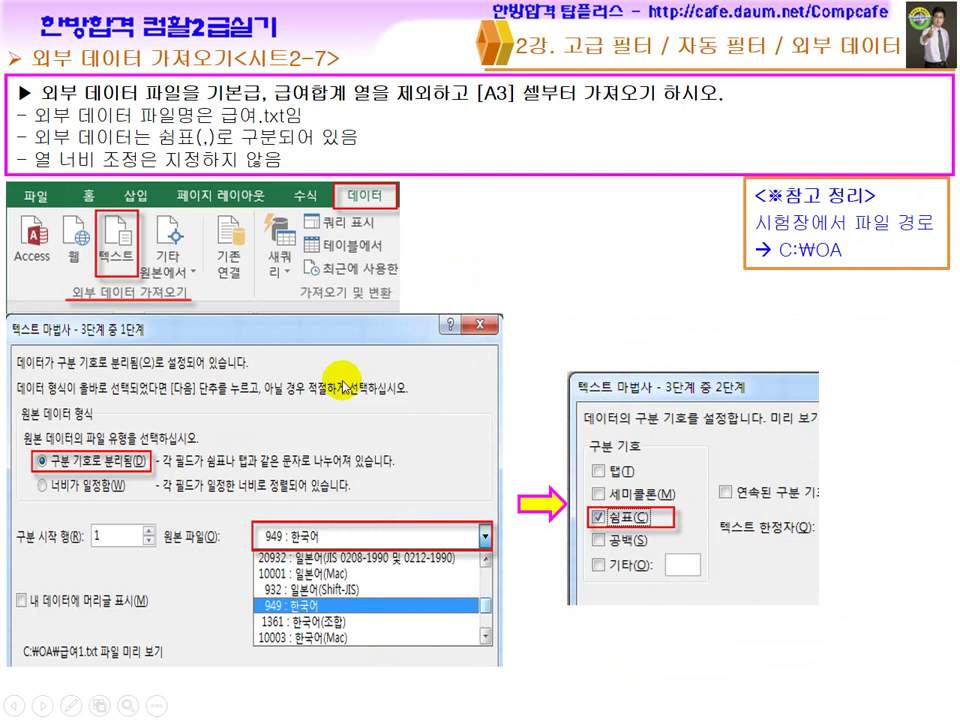
scroll(345, 385, up, 2)
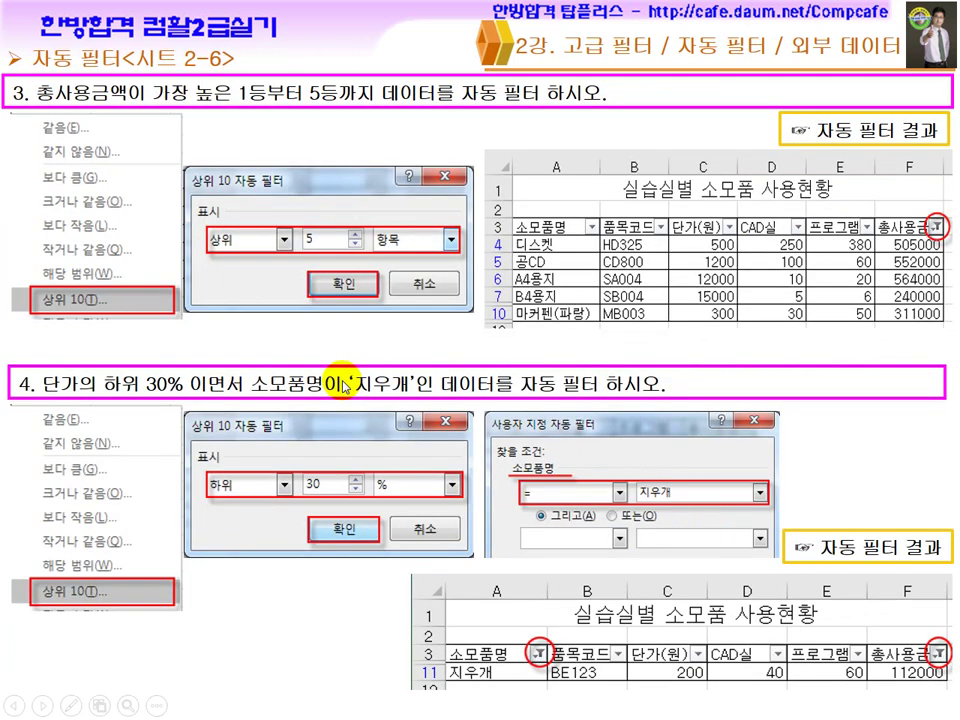
scroll(341, 379, down, 1)
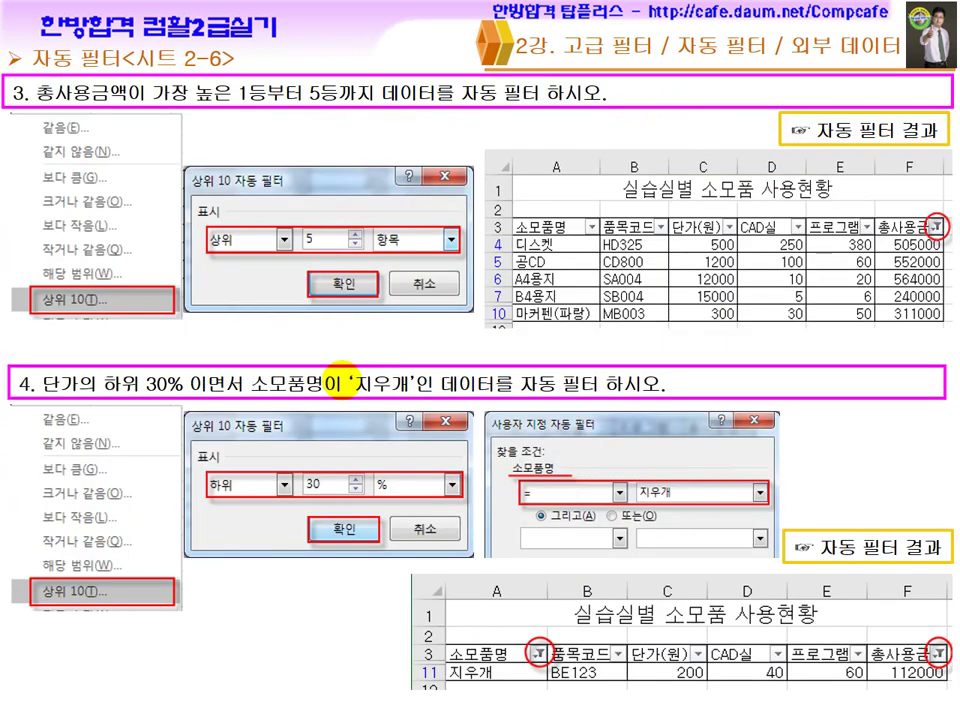
scroll(340, 382, down, 1)
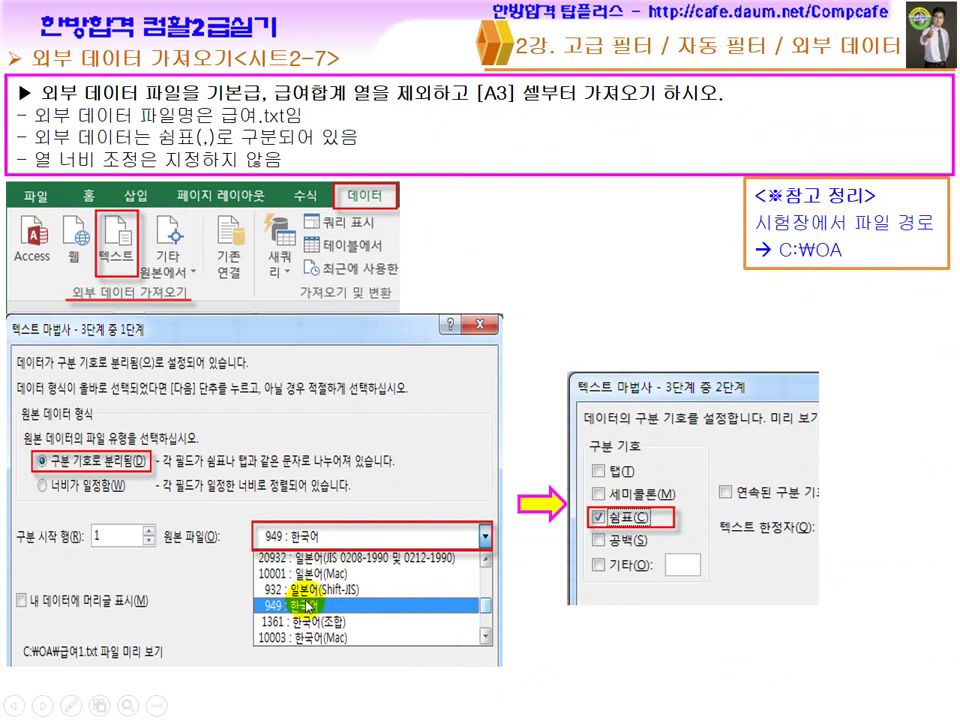
click(424, 514)
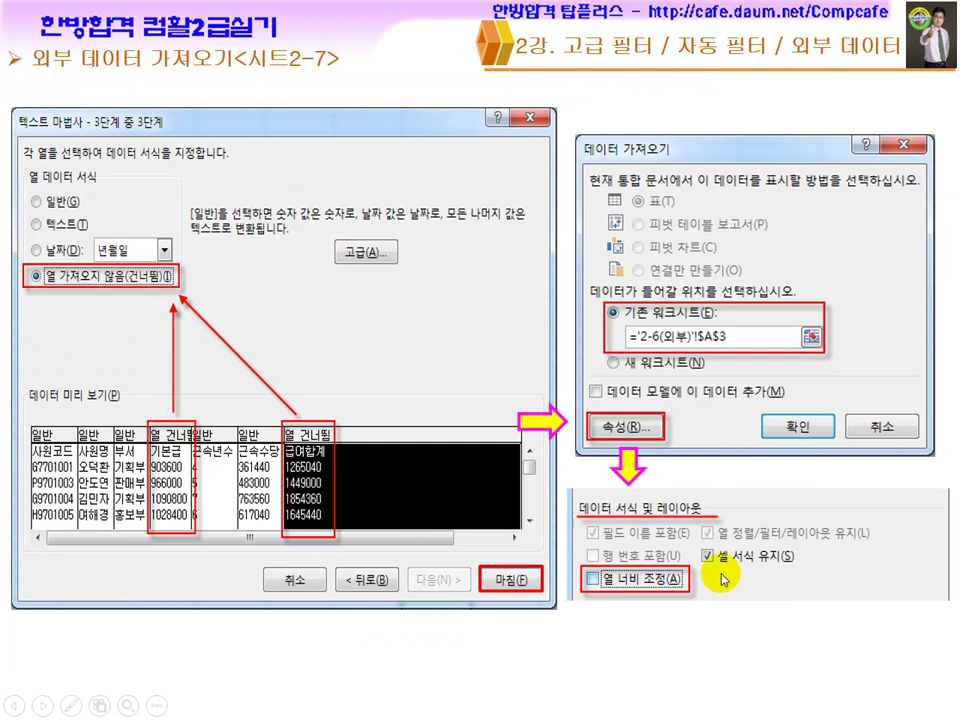
click(598, 469)
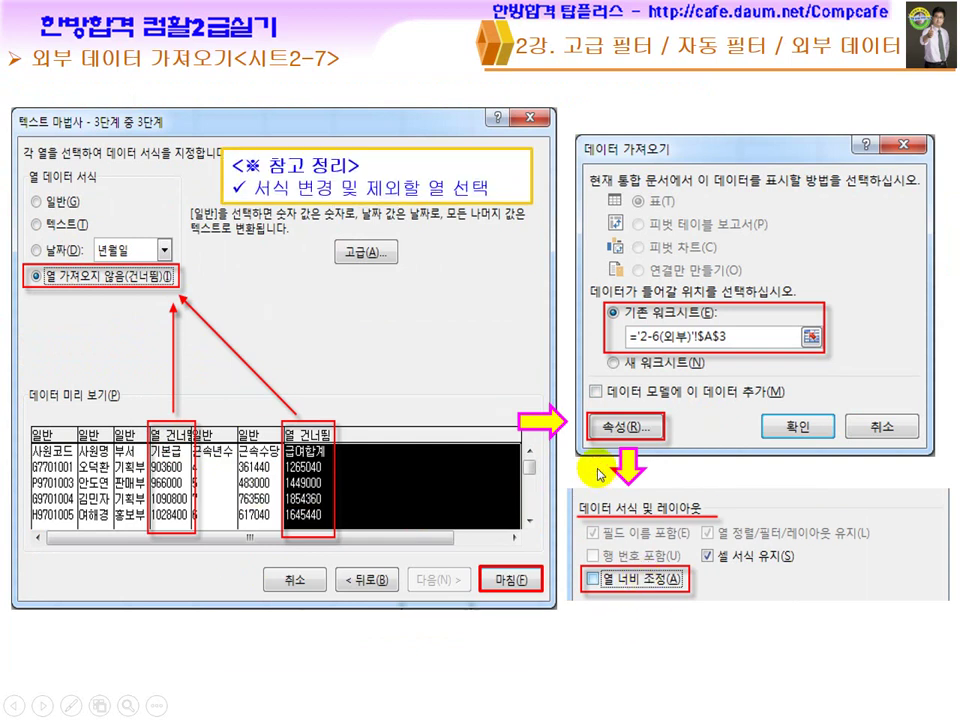
click(598, 469)
click(598, 469)
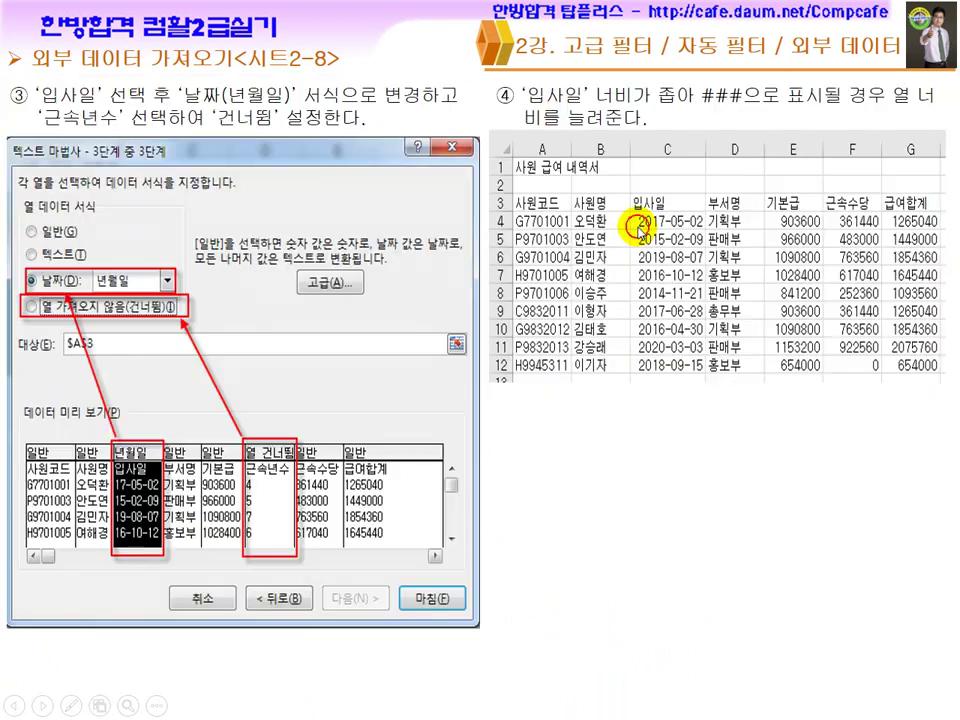
click(635, 223)
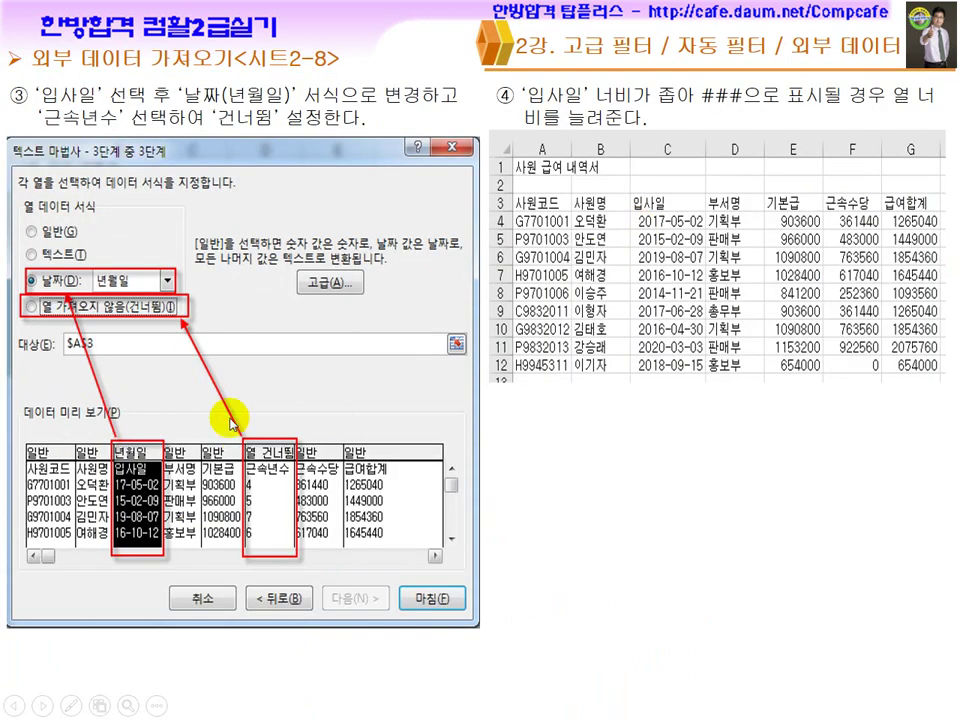